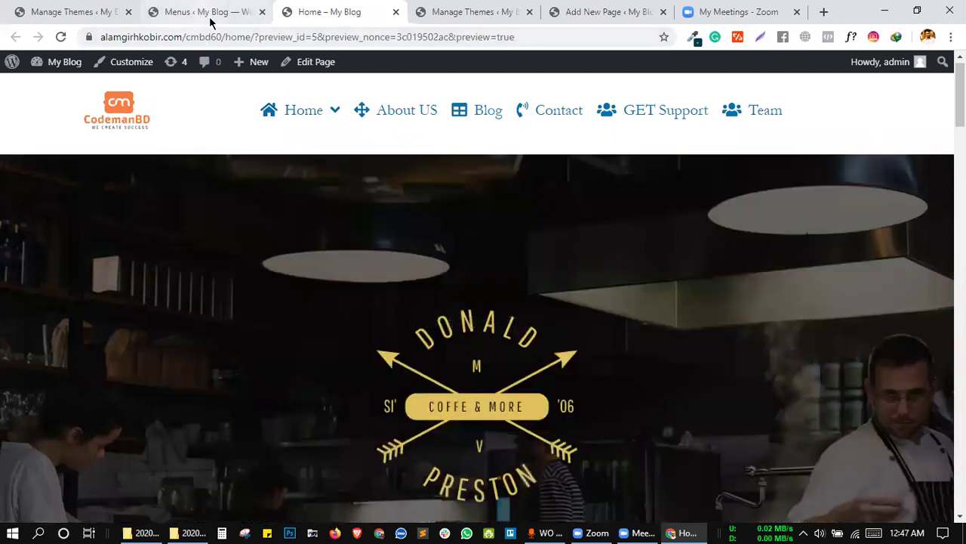
Go back to the Home page preview tab and choose Edit Page from the admin bar.
click(197, 11)
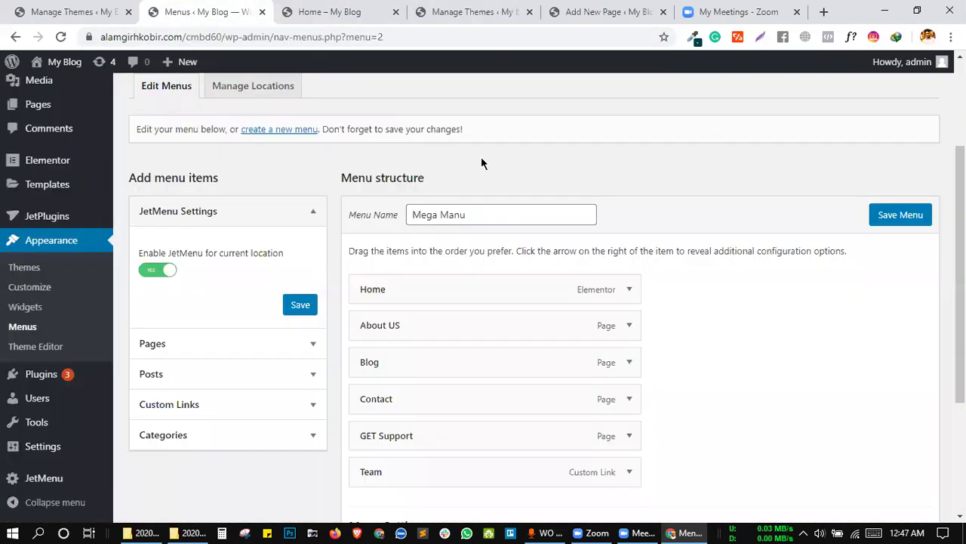
click(347, 9)
click(427, 9)
click(332, 8)
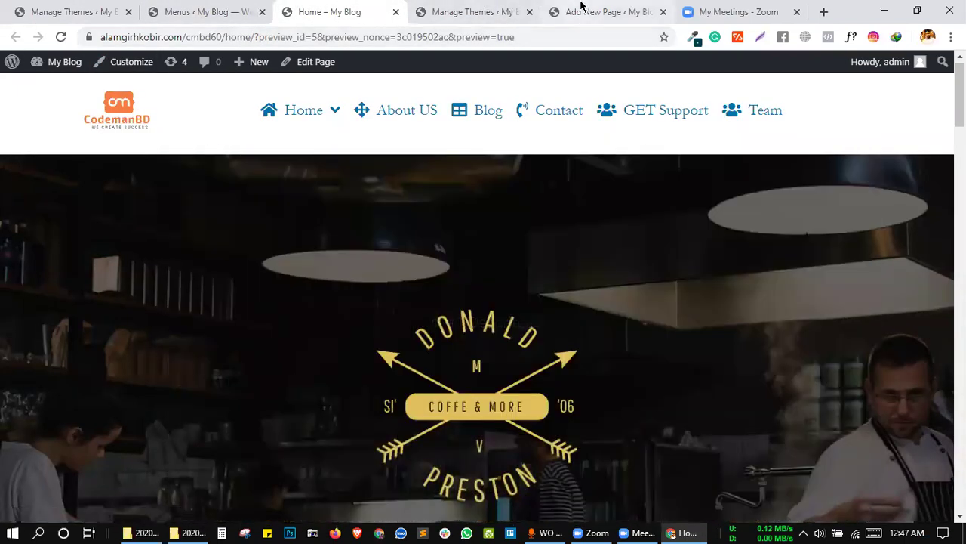
click(580, 7)
click(290, 5)
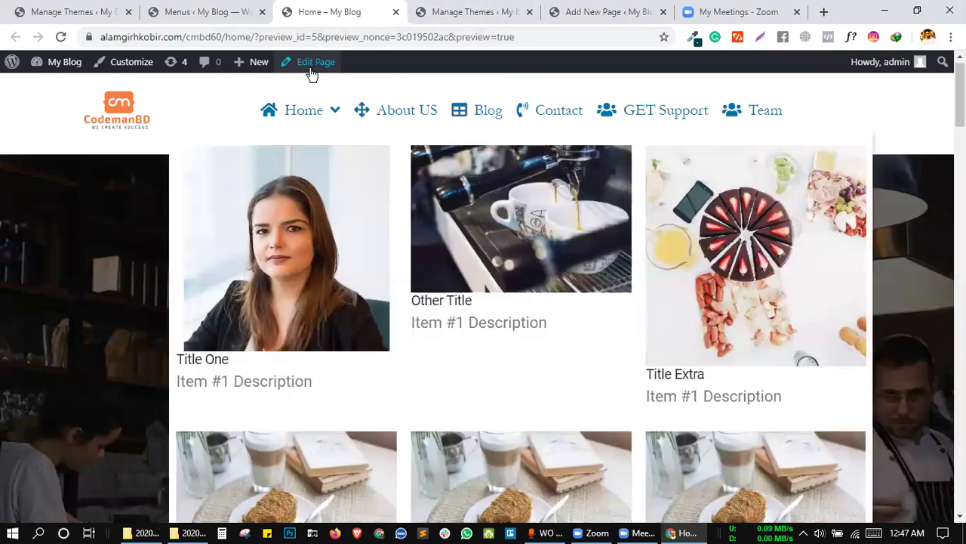
click(308, 62)
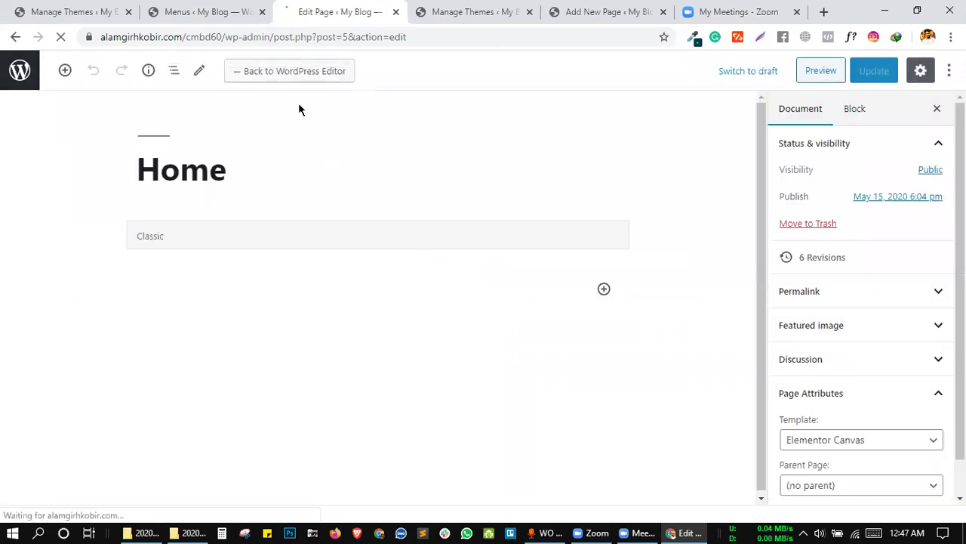
Look over the Menus and Themes admin pages, then open Installed Plugins.
scroll(393, 339, down, 4)
scroll(393, 339, up, 4)
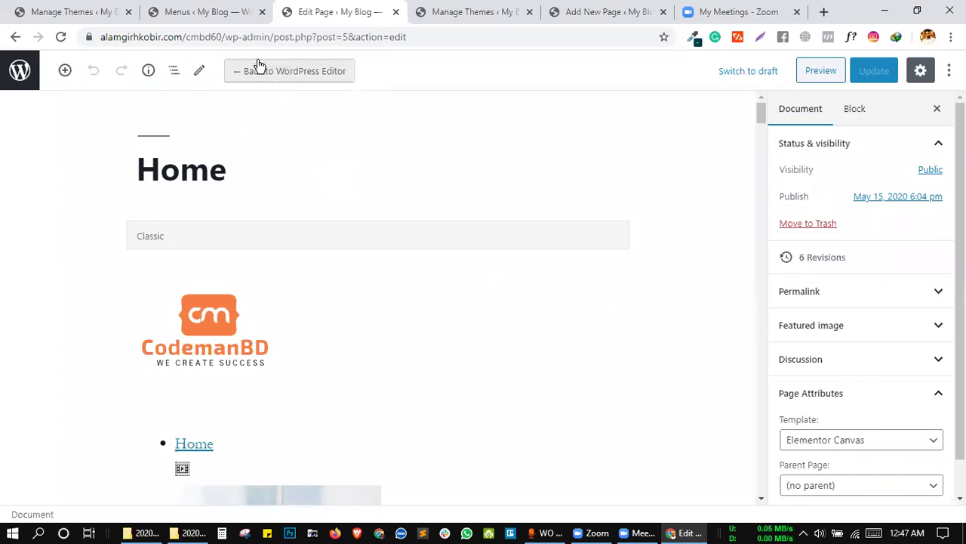
click(204, 9)
click(75, 12)
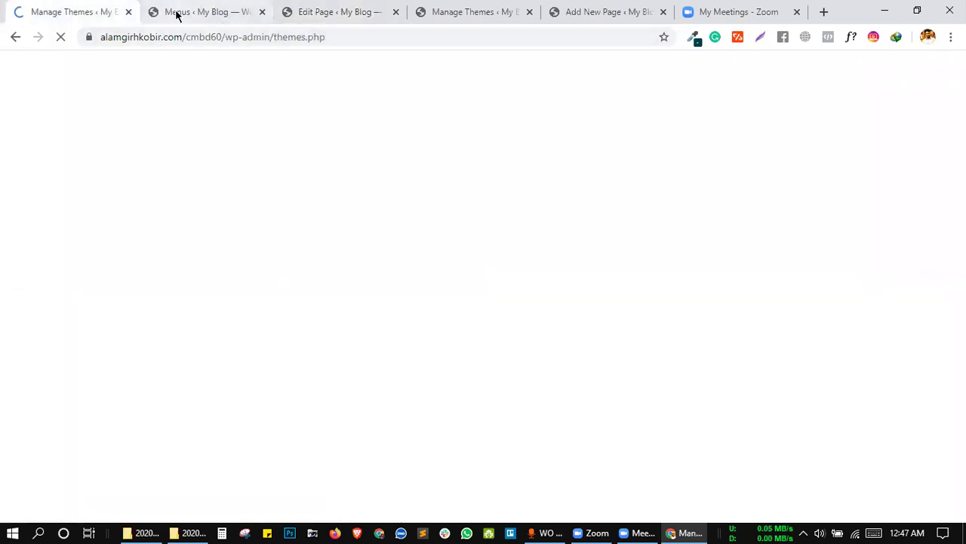
click(178, 12)
click(54, 378)
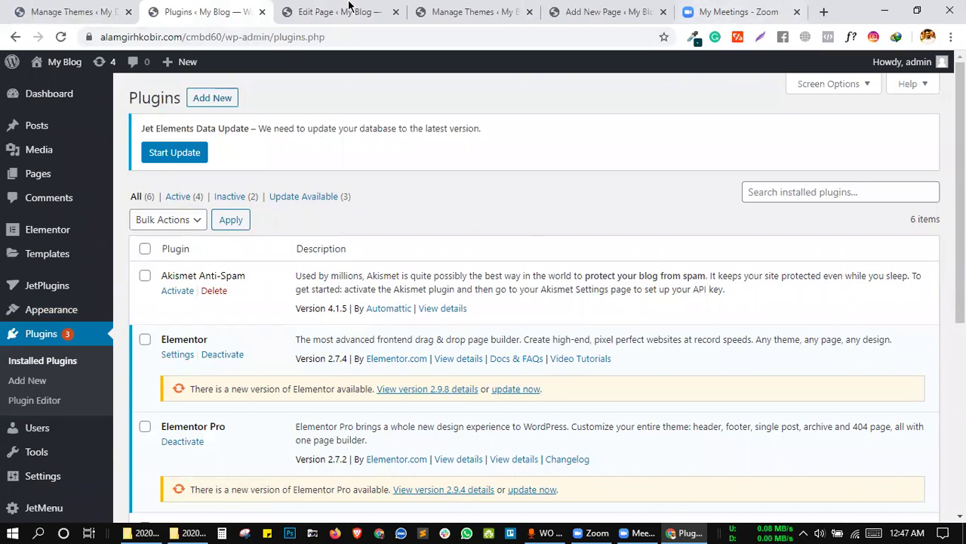
Switch the Home page back to the WordPress default editor and confirm.
click(349, 7)
click(283, 74)
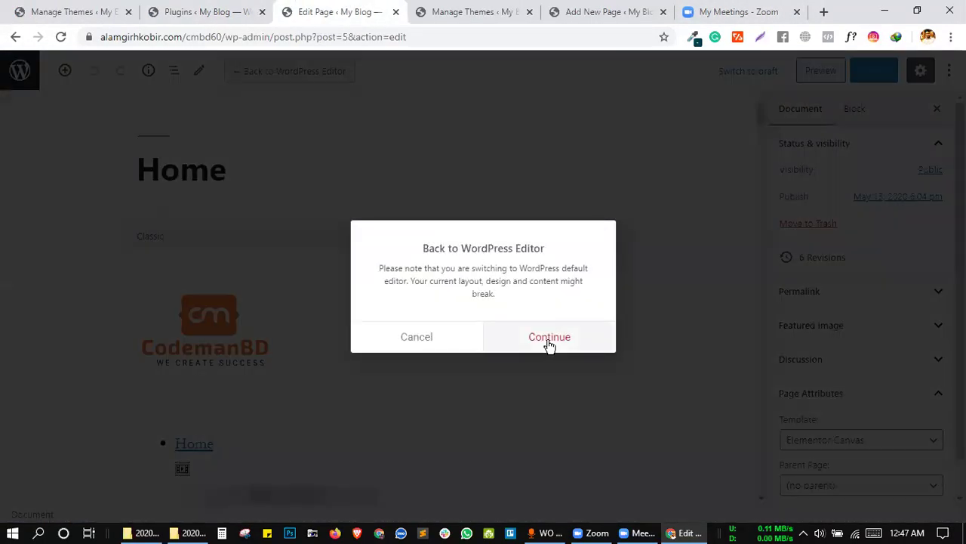
click(550, 342)
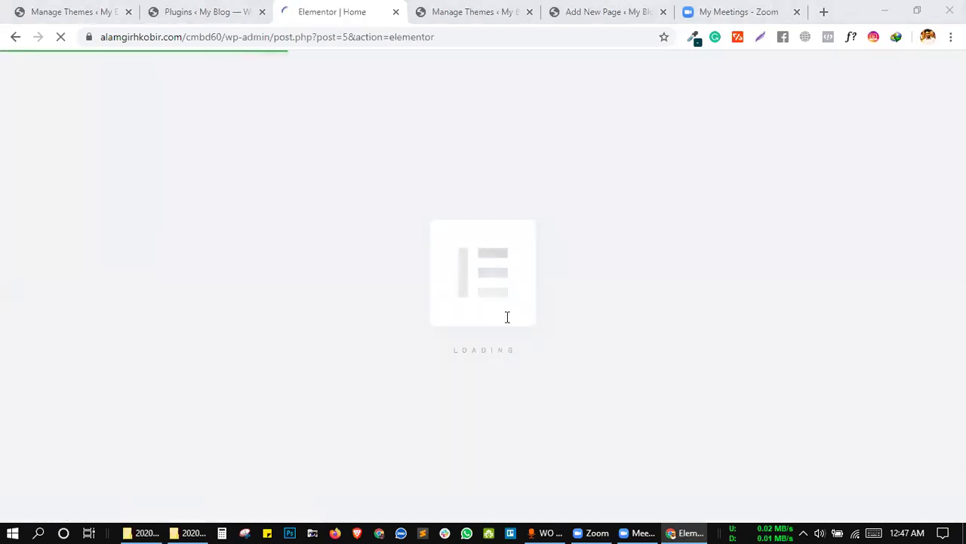
Delete the logo column from the header and select the remaining menu column.
click(453, 11)
click(347, 11)
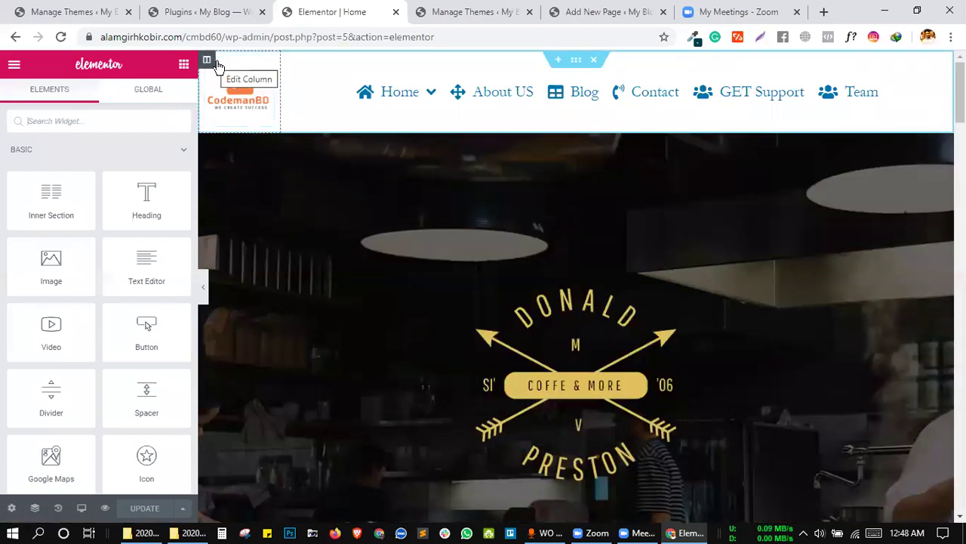
right_click(215, 66)
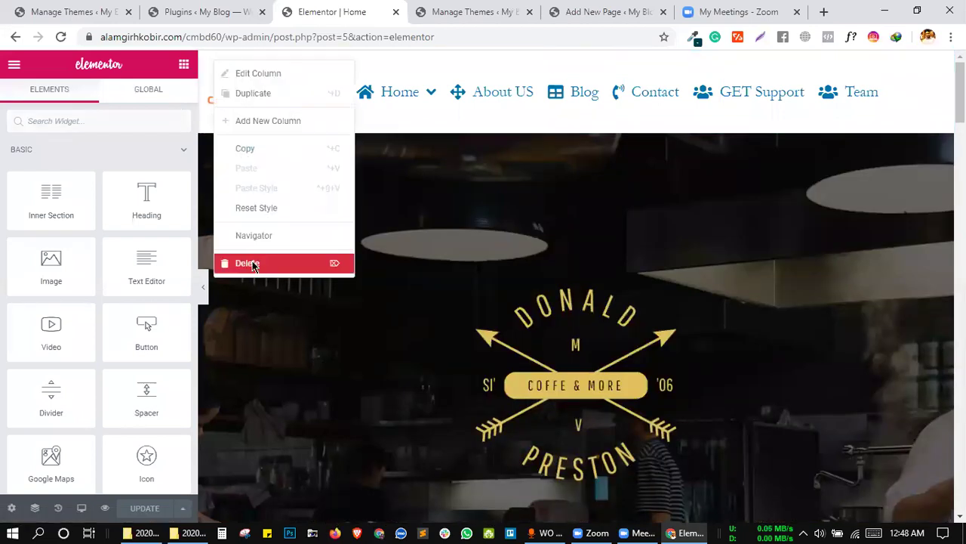
click(249, 263)
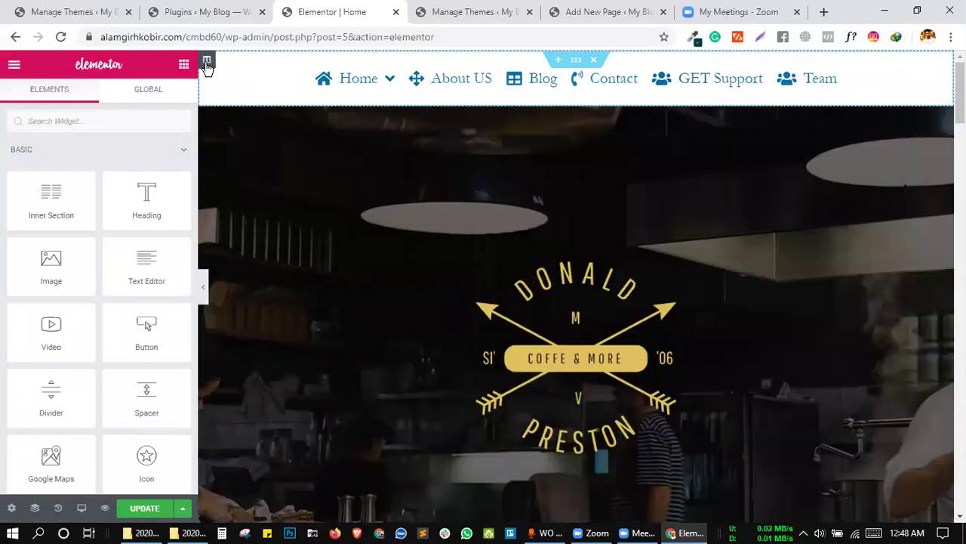
click(207, 64)
Set the menu column's padding to 0 on all sides and update the page.
click(165, 99)
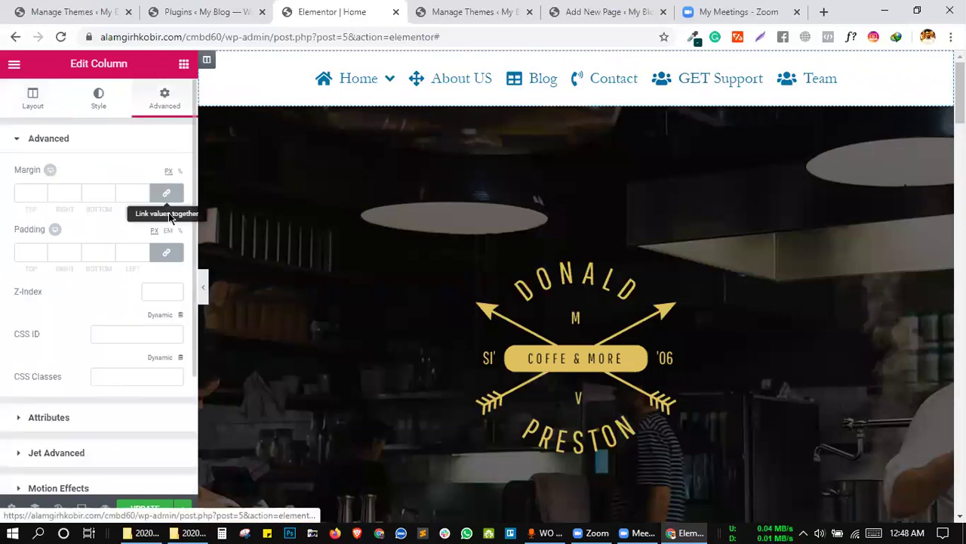
click(168, 251)
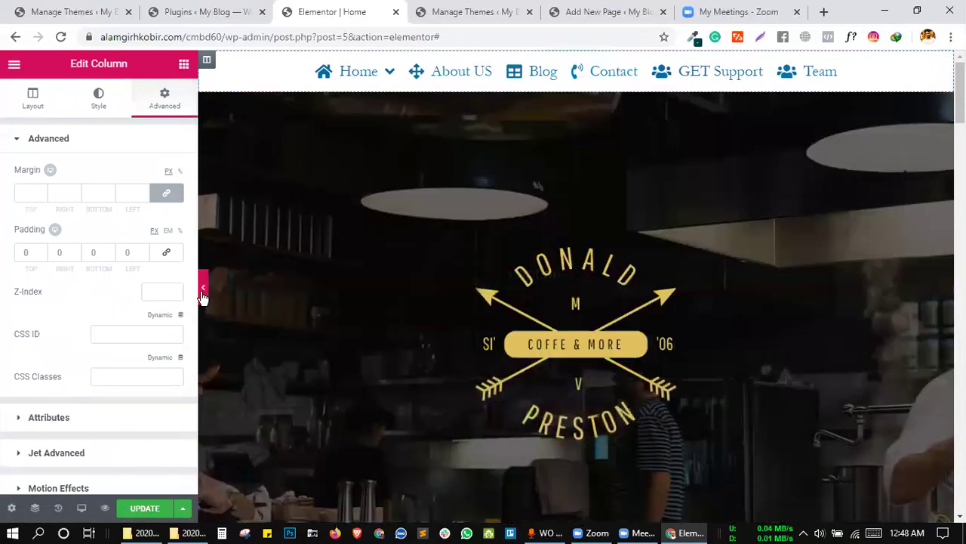
click(202, 293)
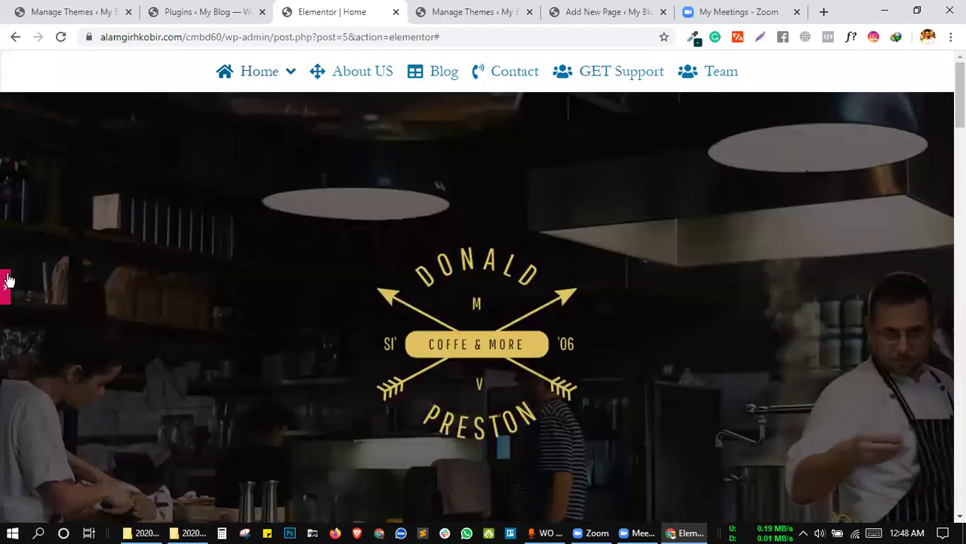
click(9, 289)
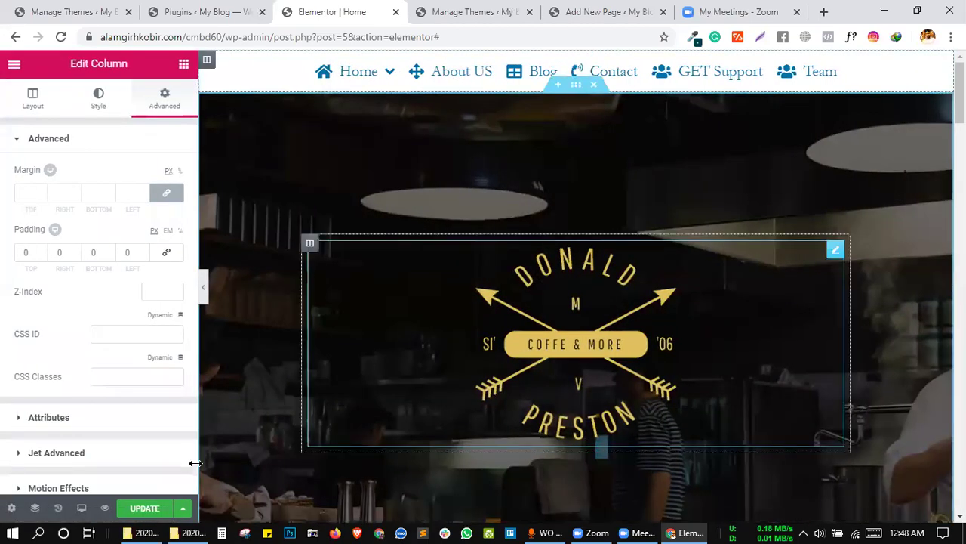
click(145, 508)
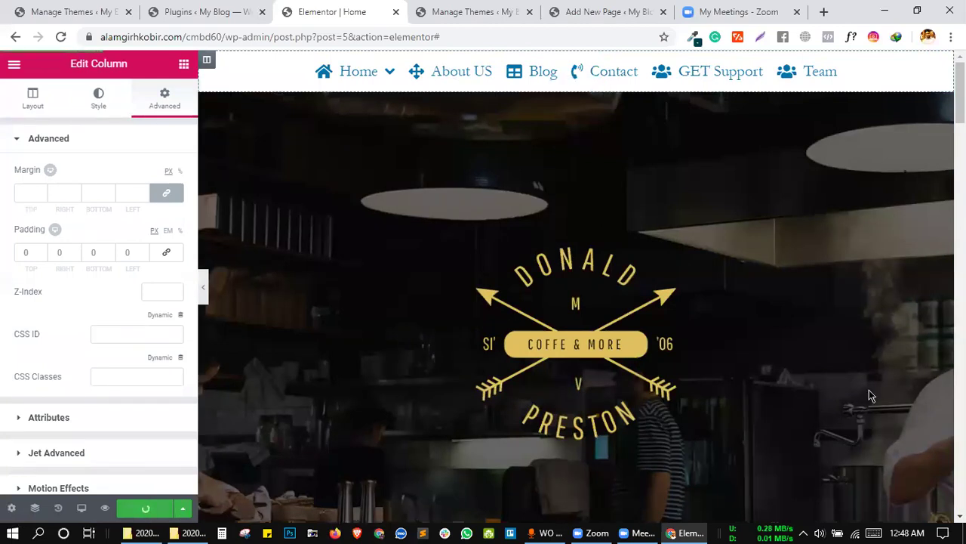
click(205, 287)
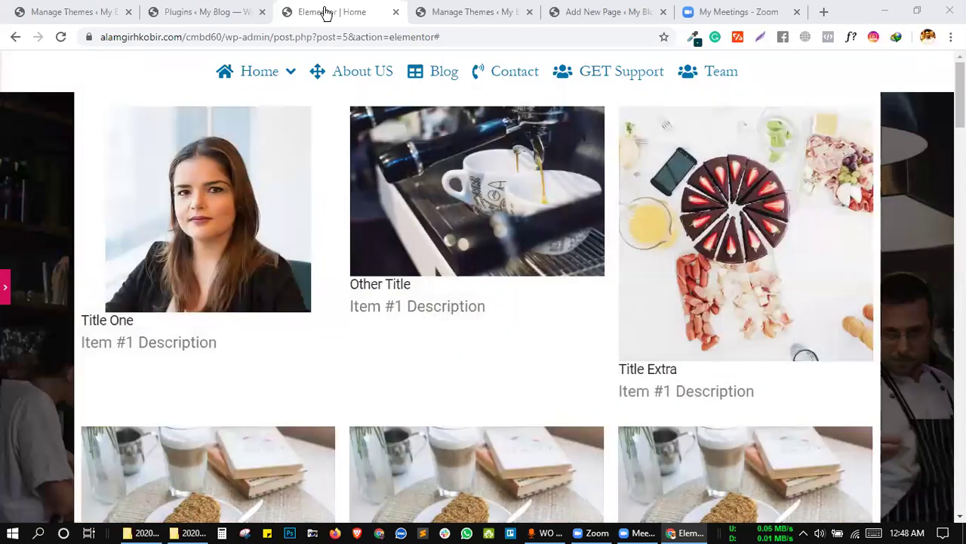
click(325, 14)
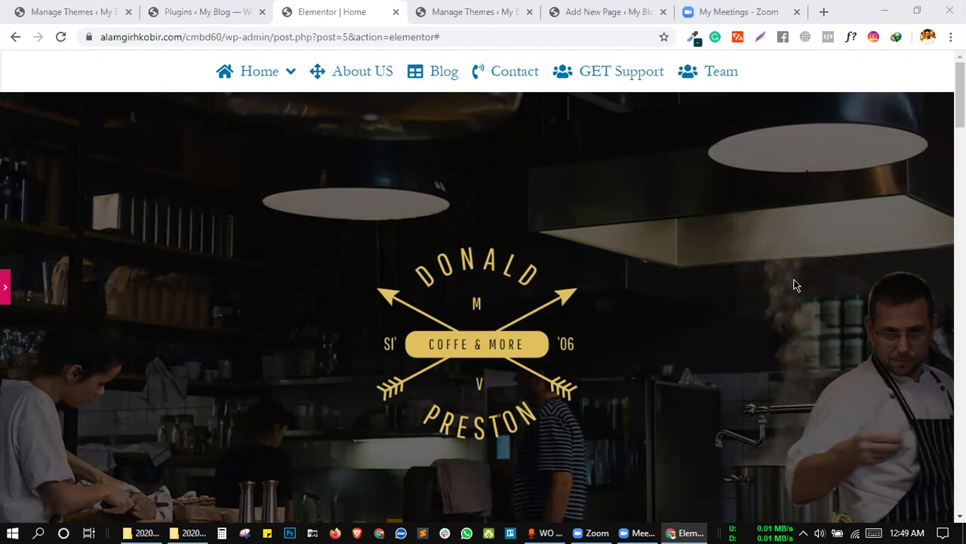
Set the header section's Content Width to Full Width and update the page.
click(6, 287)
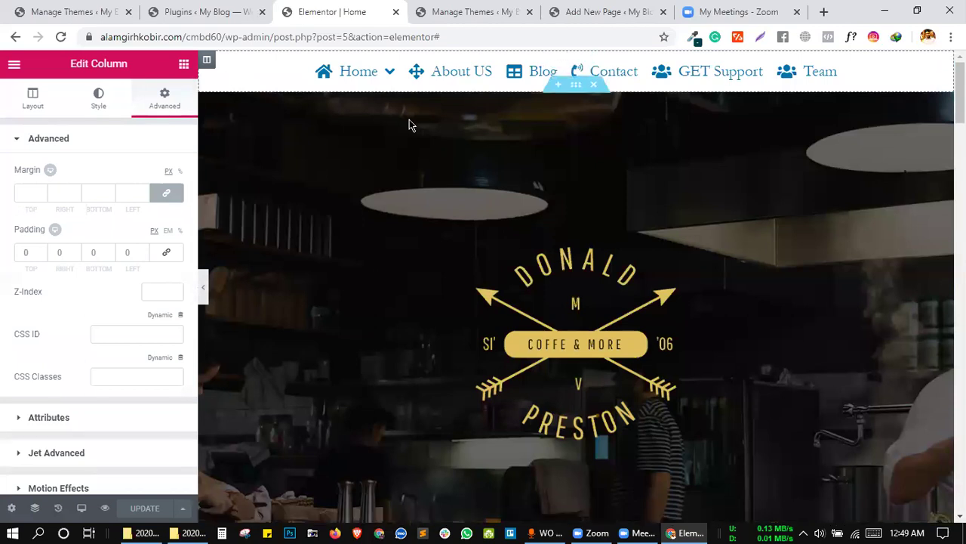
click(576, 60)
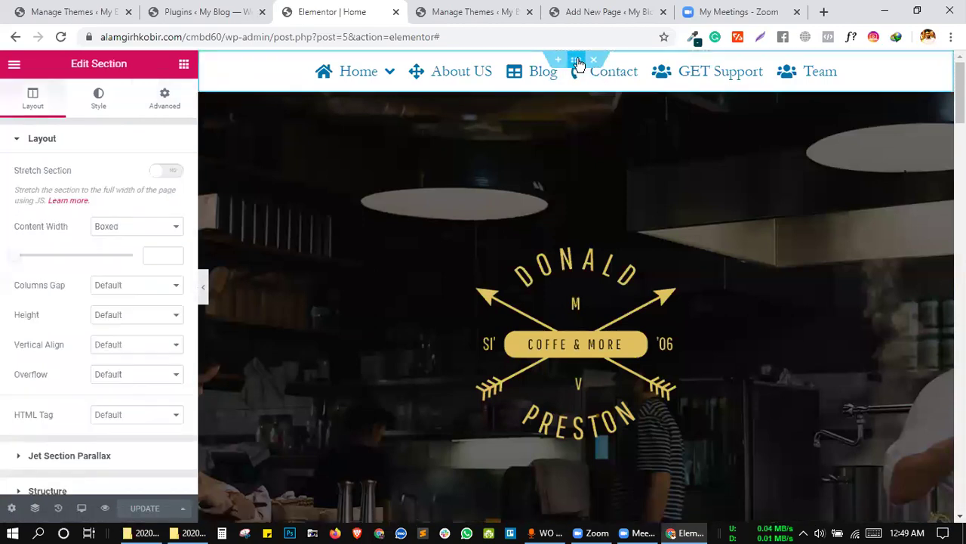
click(114, 227)
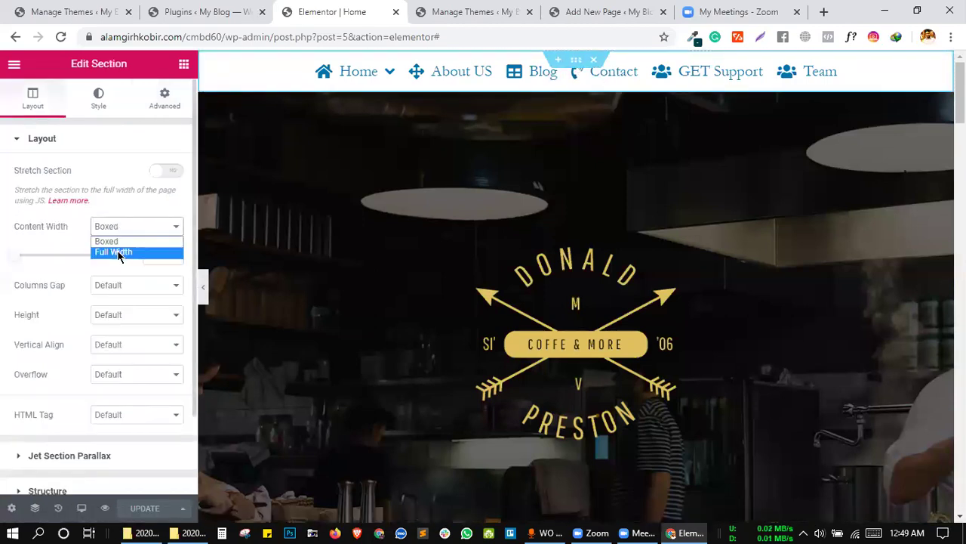
click(118, 252)
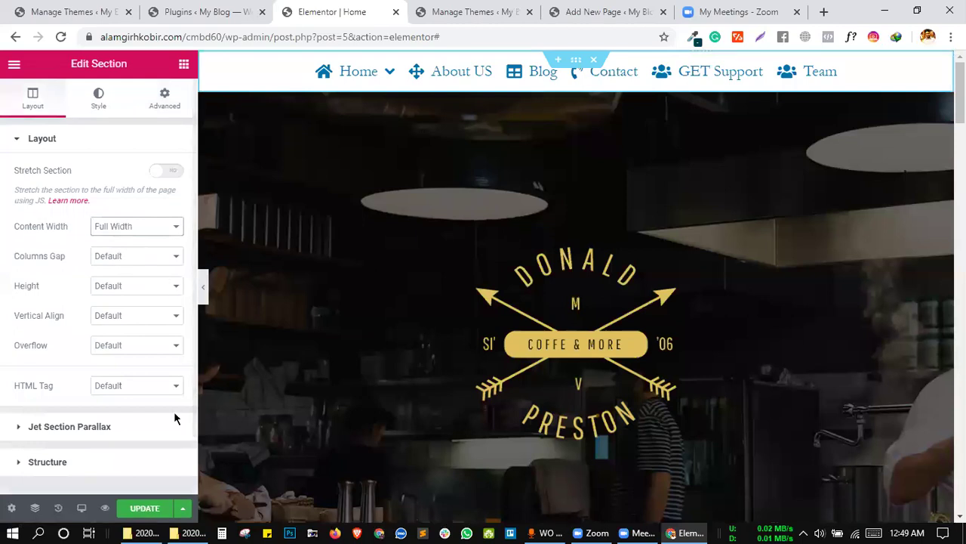
click(146, 509)
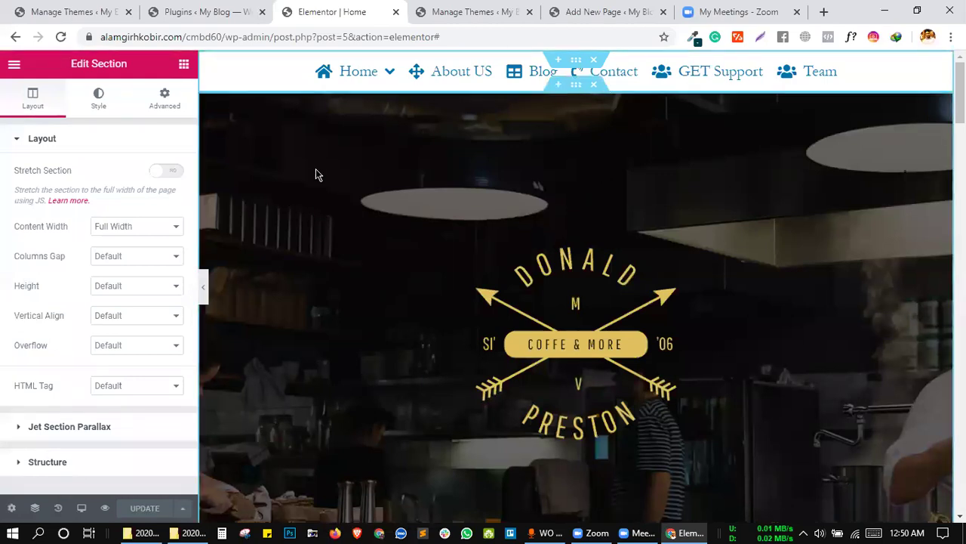
click(209, 286)
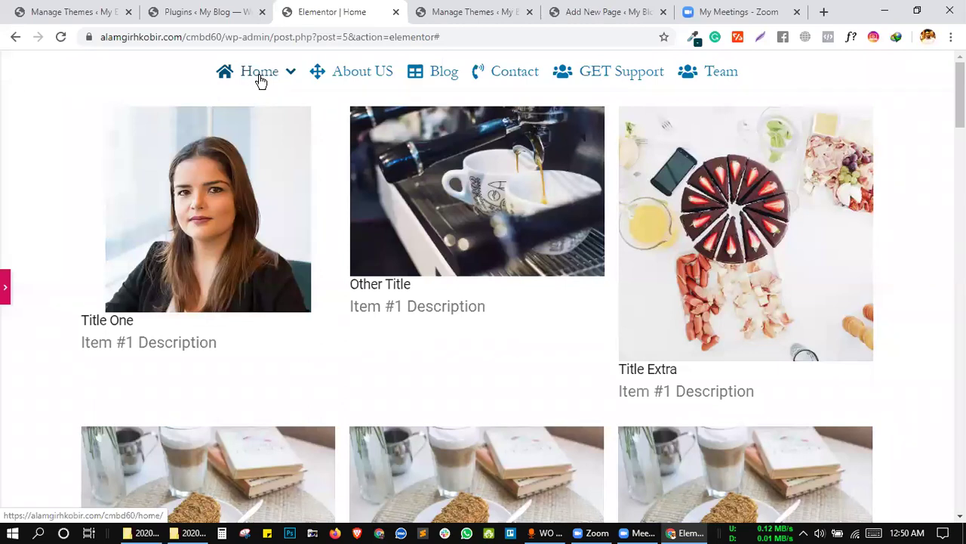
Scroll through the full-width page preview, then reopen the editing panel.
scroll(274, 86, up, 5)
scroll(300, 200, down, 5)
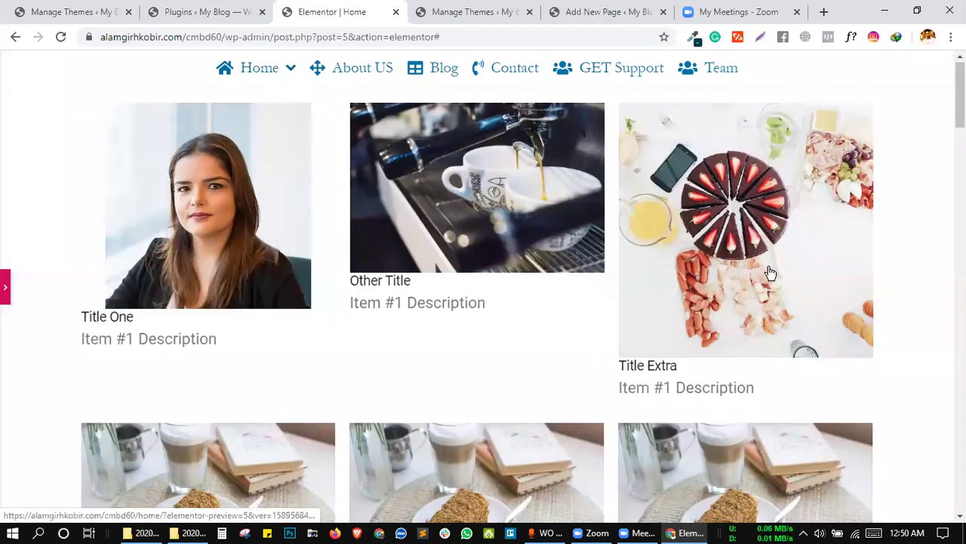
scroll(770, 272, down, 7)
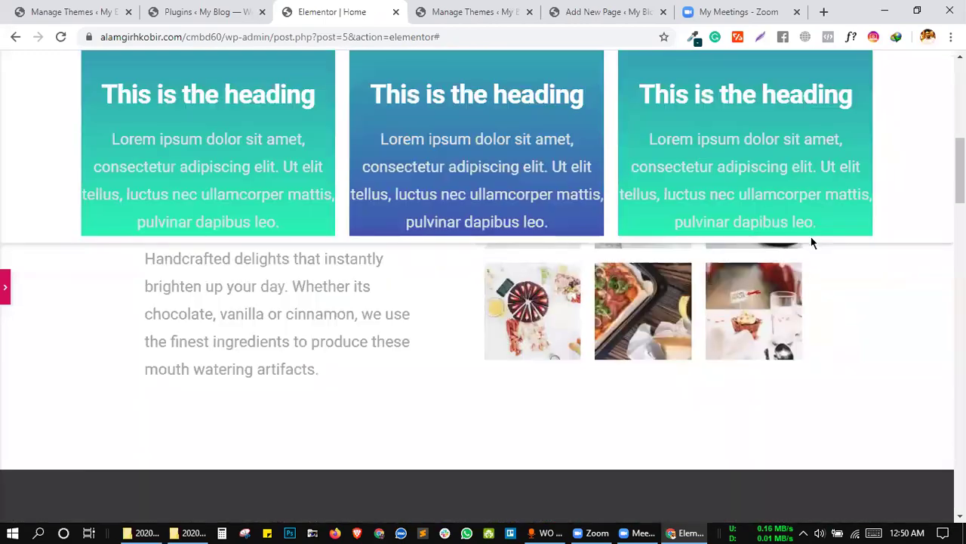
scroll(811, 242, up, 7)
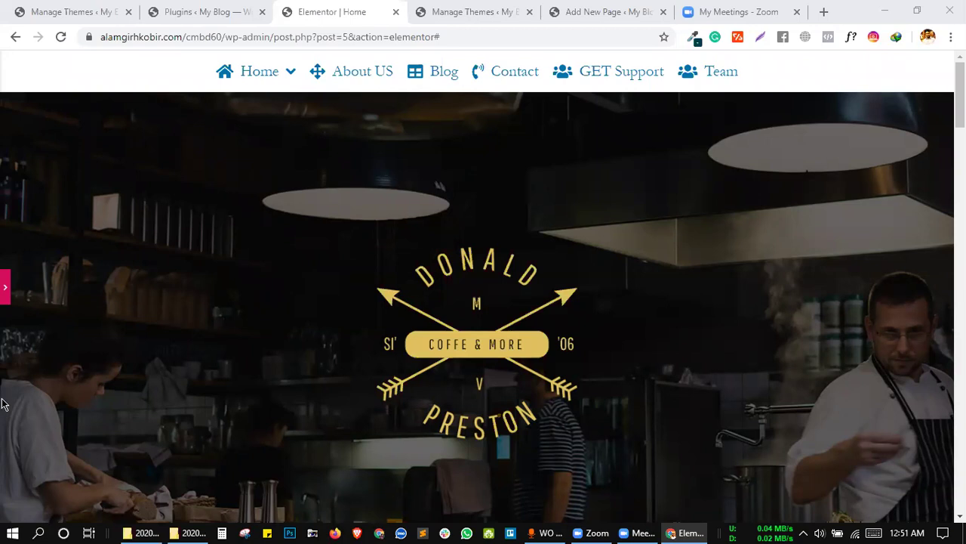
click(9, 288)
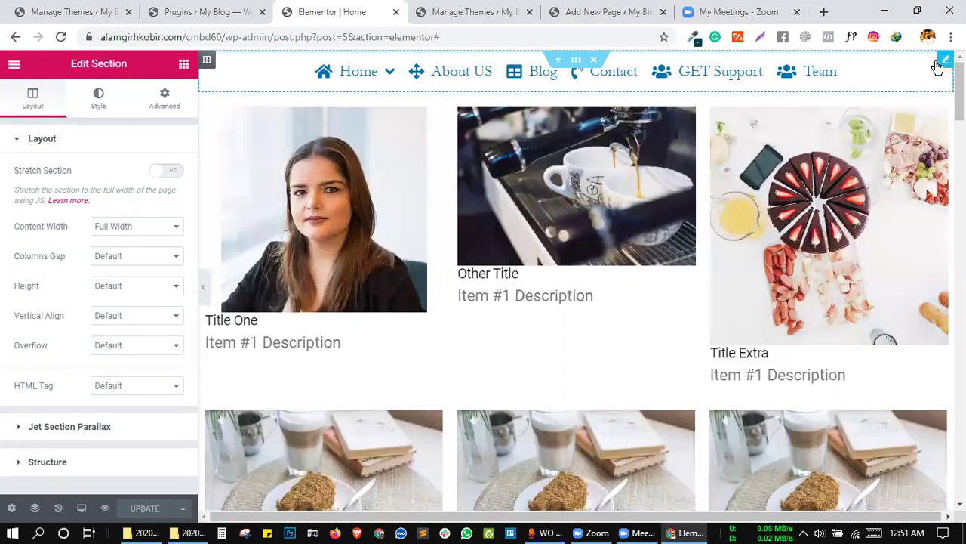
Drag an Inner Section from the widget list onto the top of the page.
click(940, 66)
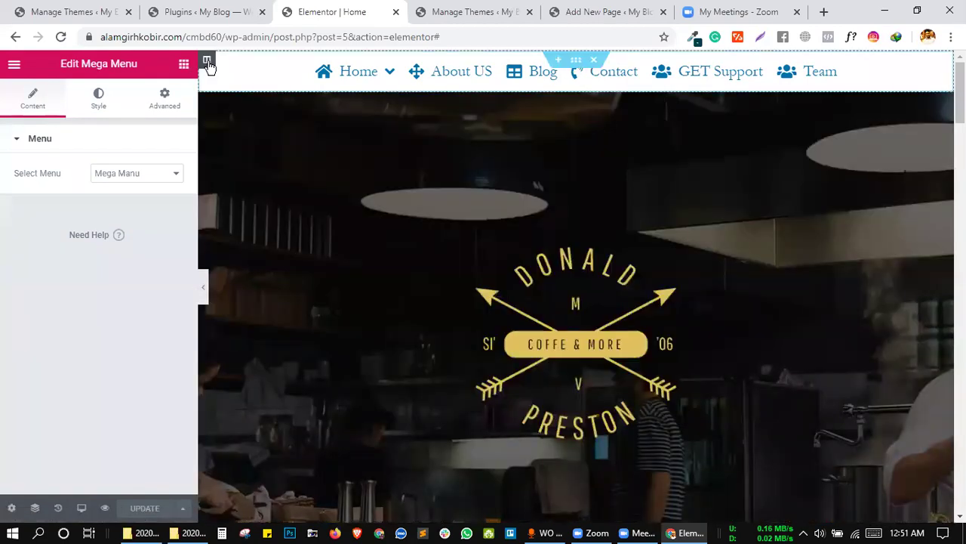
click(186, 66)
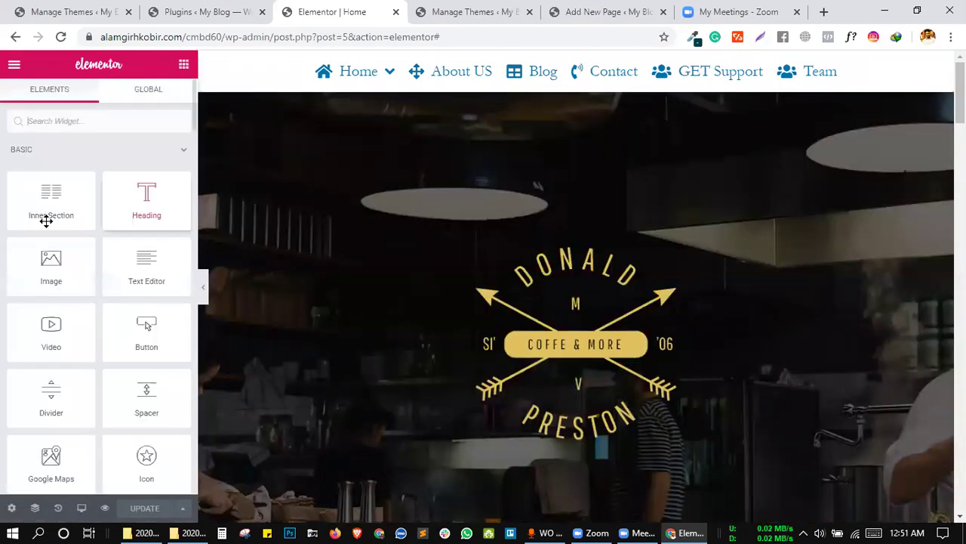
drag(56, 214, 166, 190)
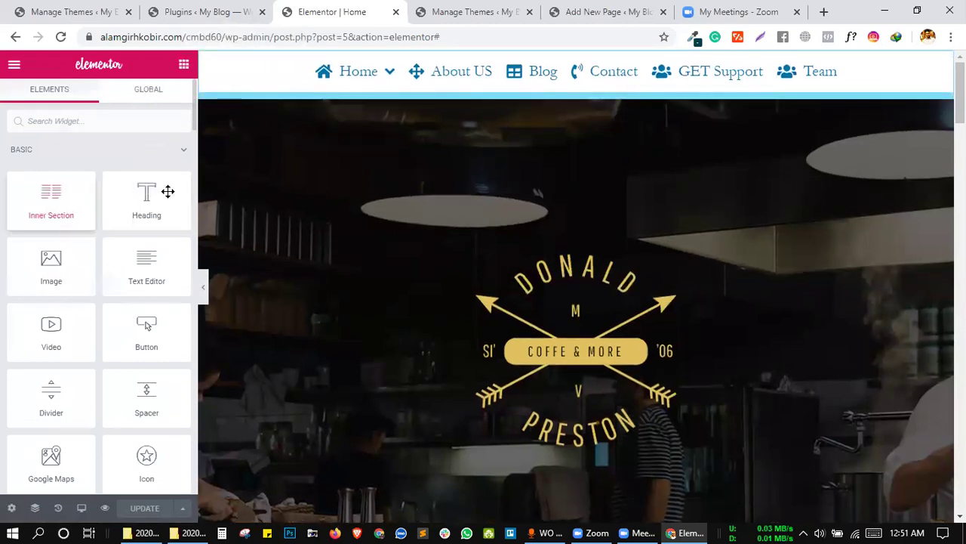
Add a column right of the menu, widen the menu column, and drop an Image widget into the new column.
right_click(211, 67)
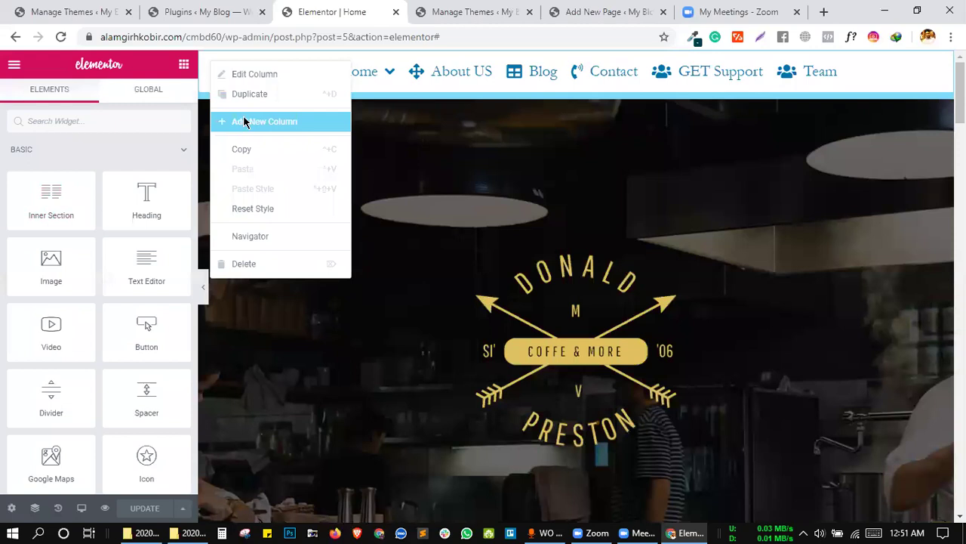
click(243, 122)
drag(576, 84, 867, 100)
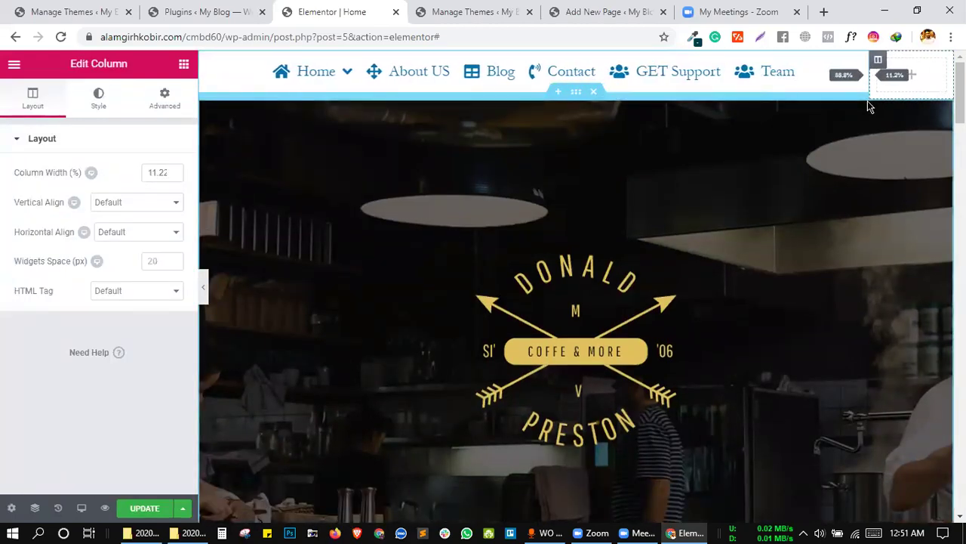
click(908, 66)
drag(60, 276, 917, 75)
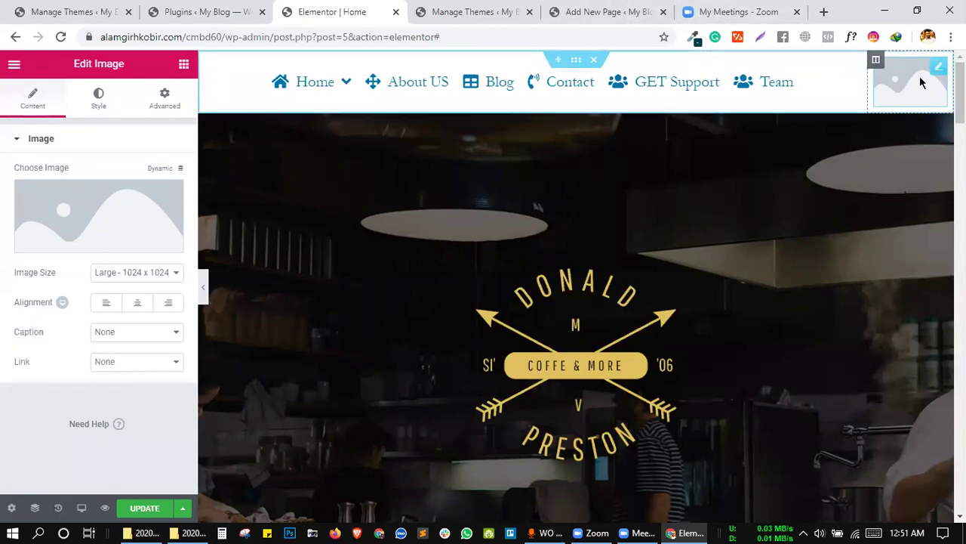
Delete the placeholder image column from the header.
right_click(876, 62)
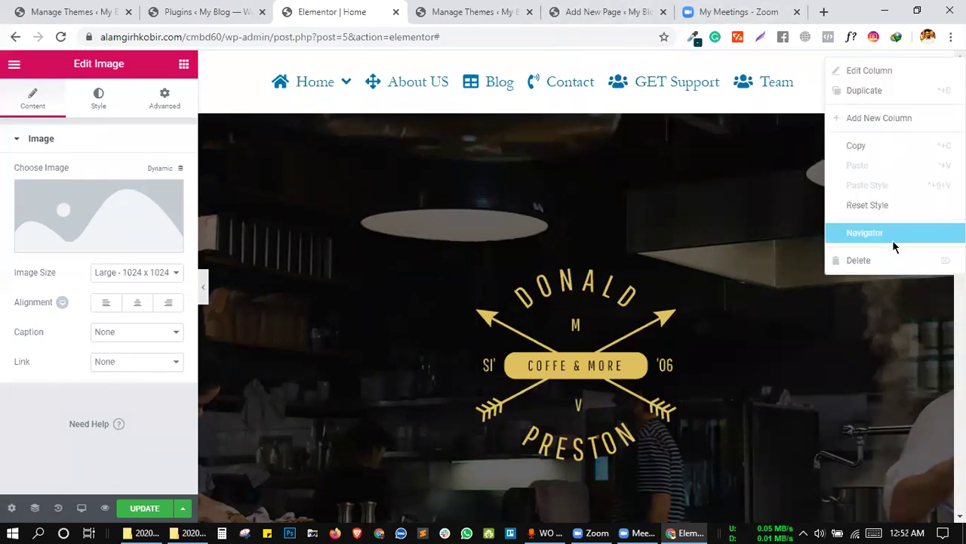
key(Delete)
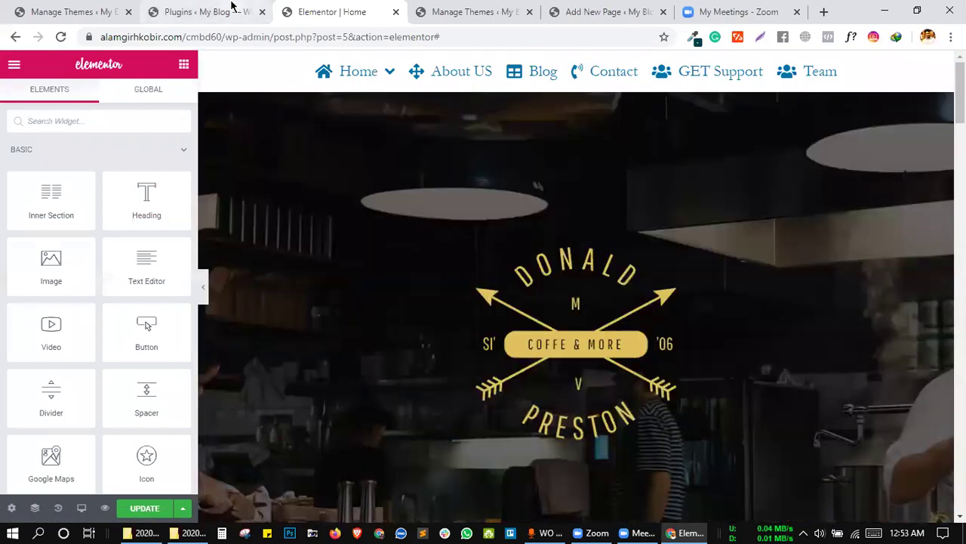
Open Appearance > Menus from the Plugins page, then return to the Elementor Home editor.
click(242, 9)
click(312, 5)
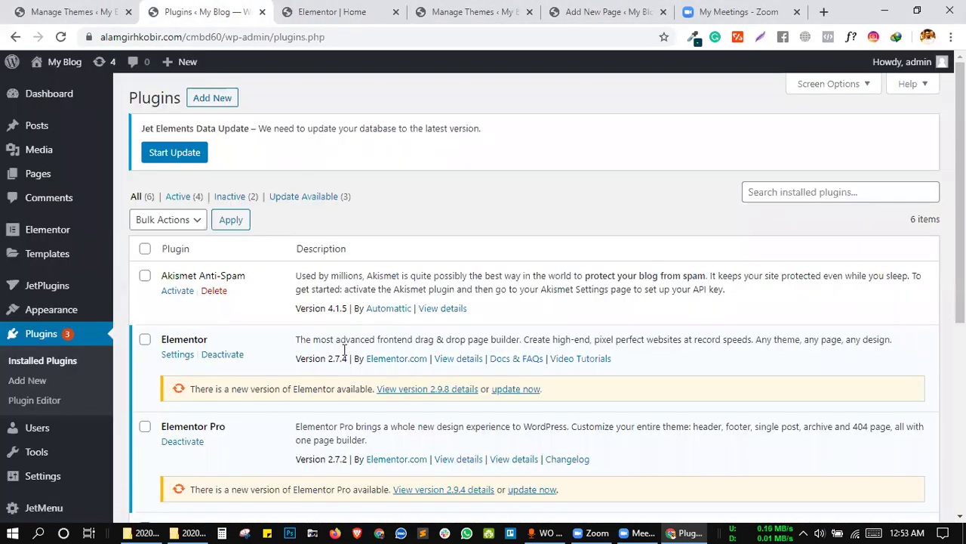
scroll(9, 428, down, 3)
mouse_move(59, 286)
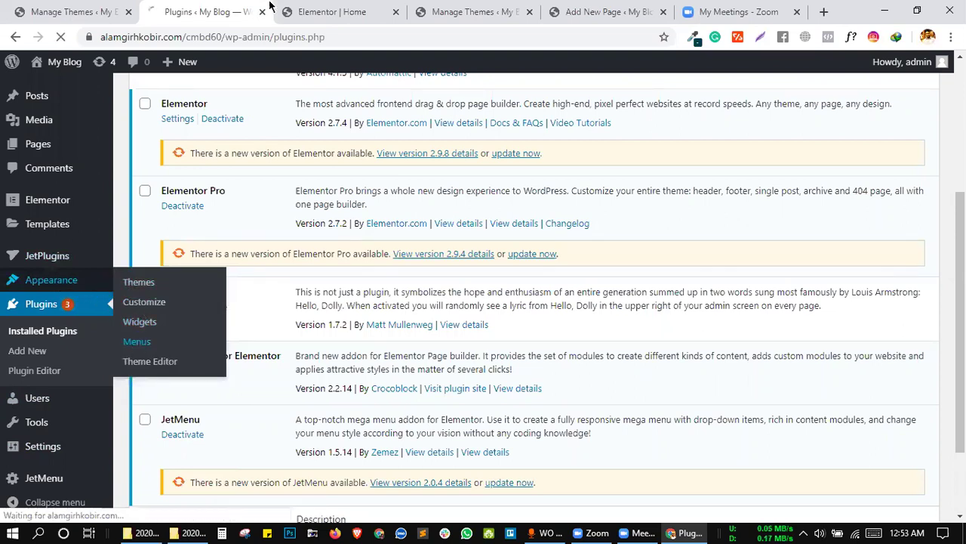
click(137, 342)
click(287, 6)
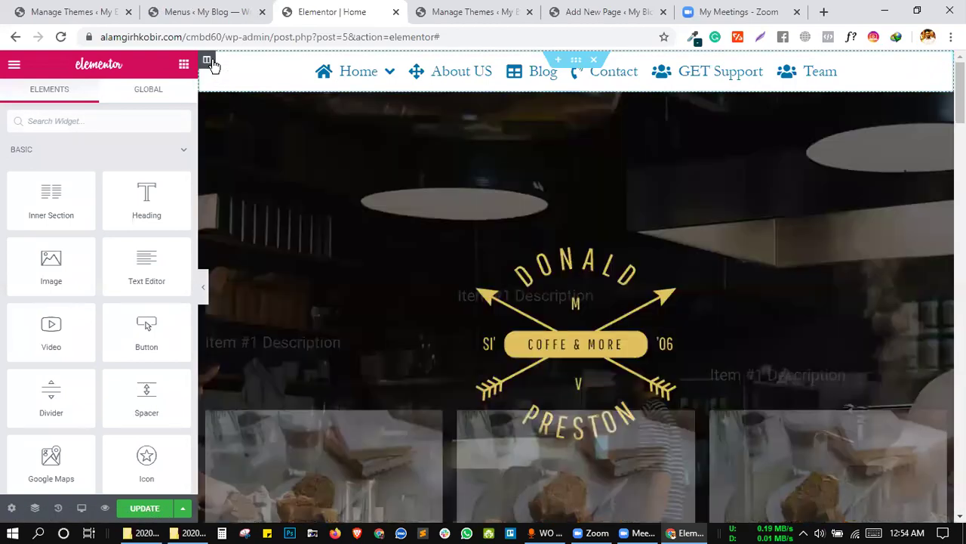
Add an empty column left of the mega menu and narrow it to about 10% width.
right_click(209, 63)
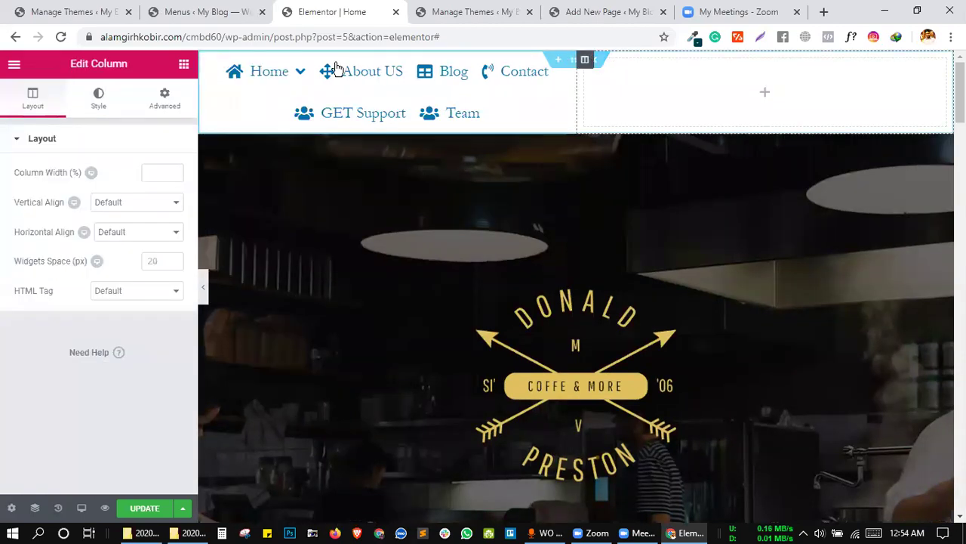
drag(591, 64, 204, 66)
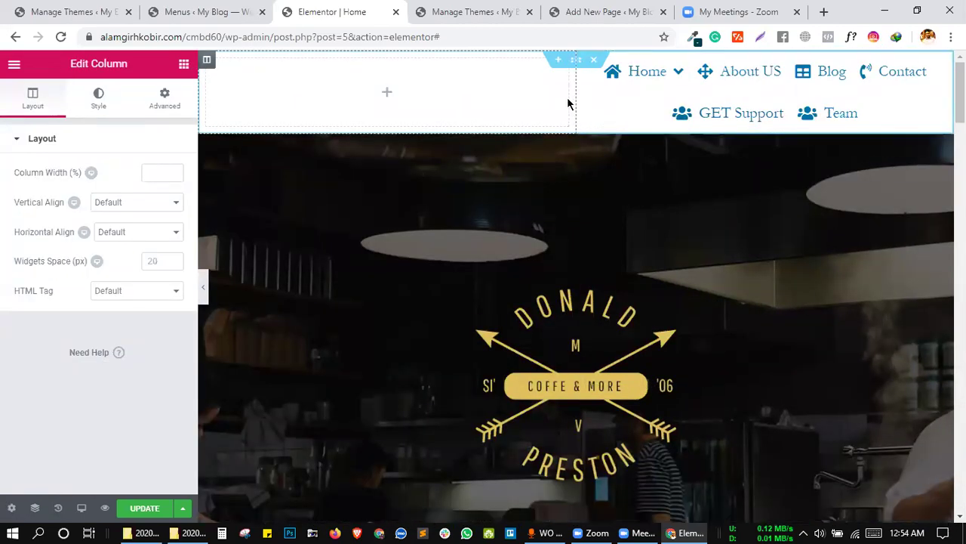
drag(576, 96, 272, 89)
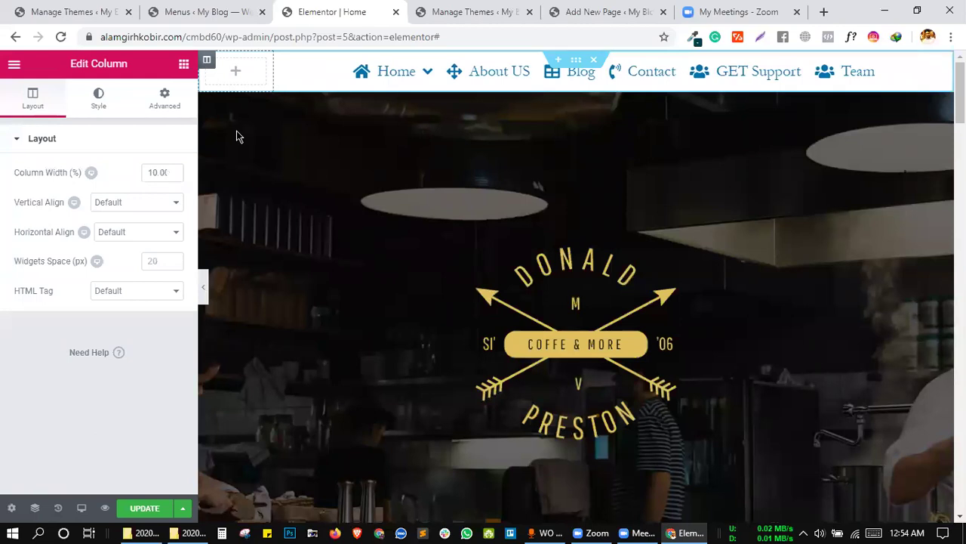
Add an Image widget showing the CodemanBD logo to the left header column, then update the page.
click(158, 91)
click(183, 65)
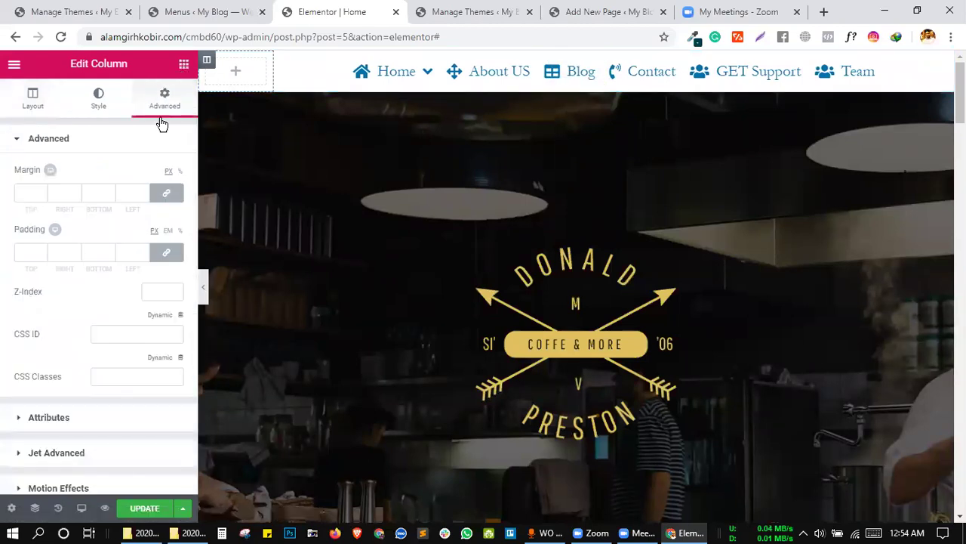
drag(47, 268, 225, 73)
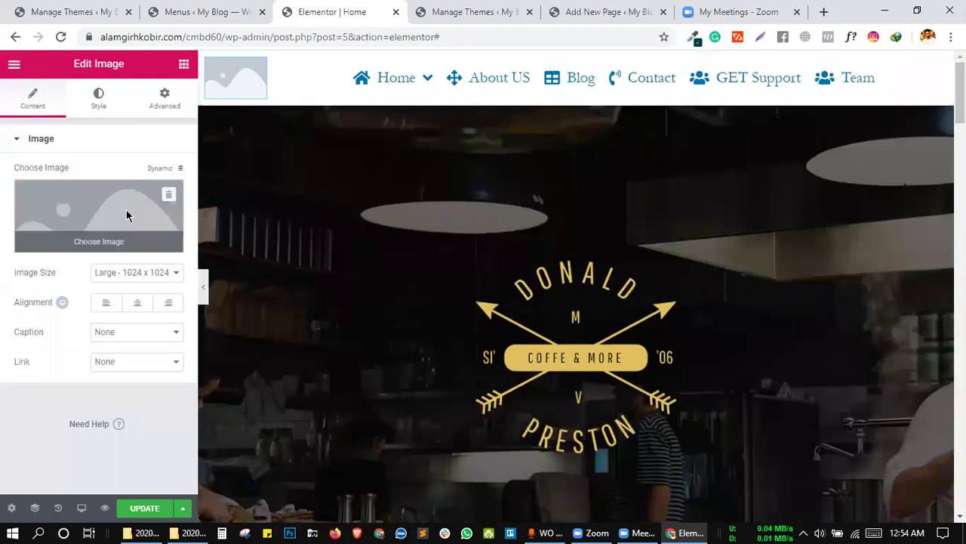
click(127, 216)
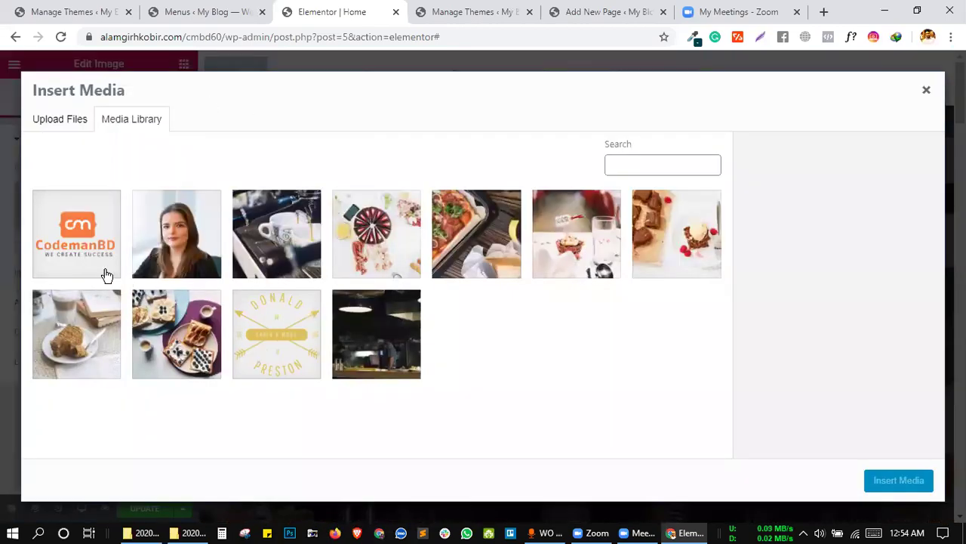
click(107, 275)
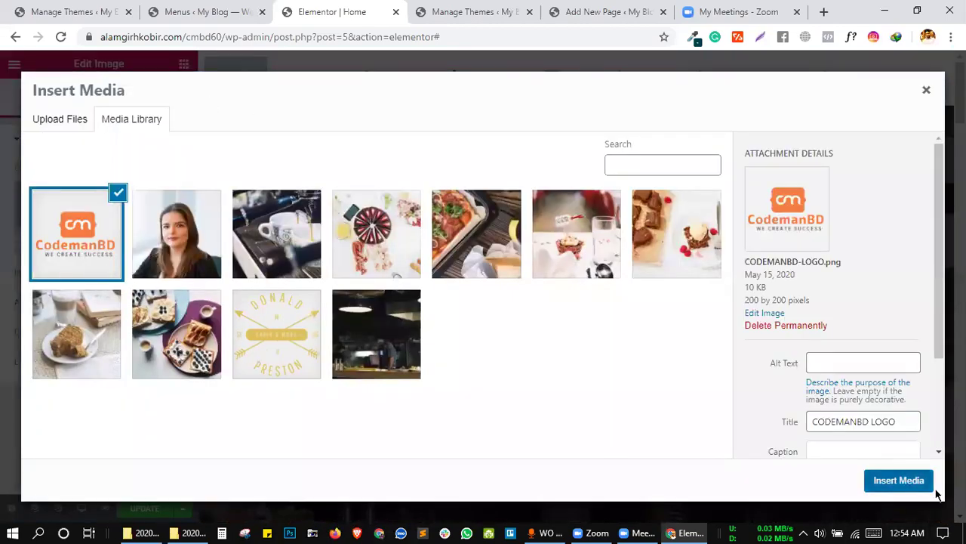
click(932, 488)
click(144, 509)
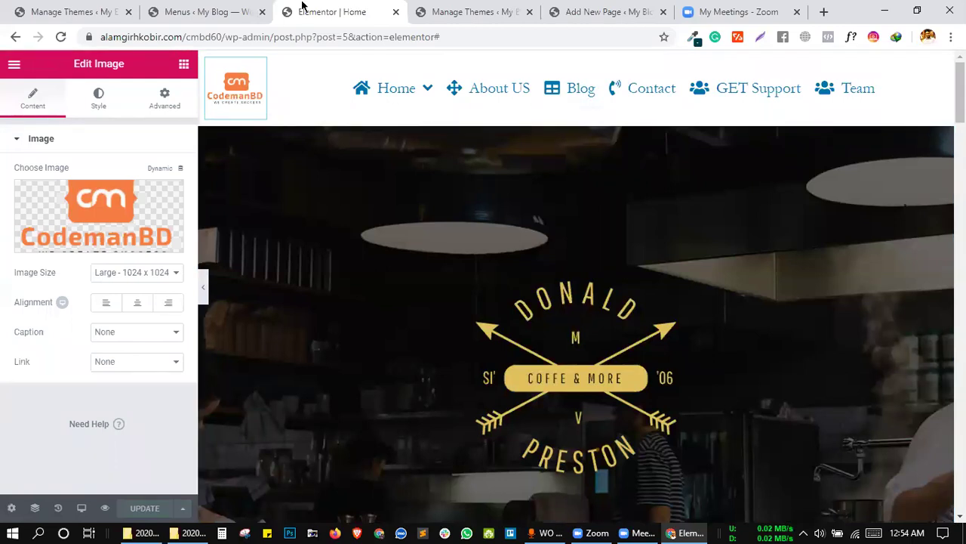
click(245, 11)
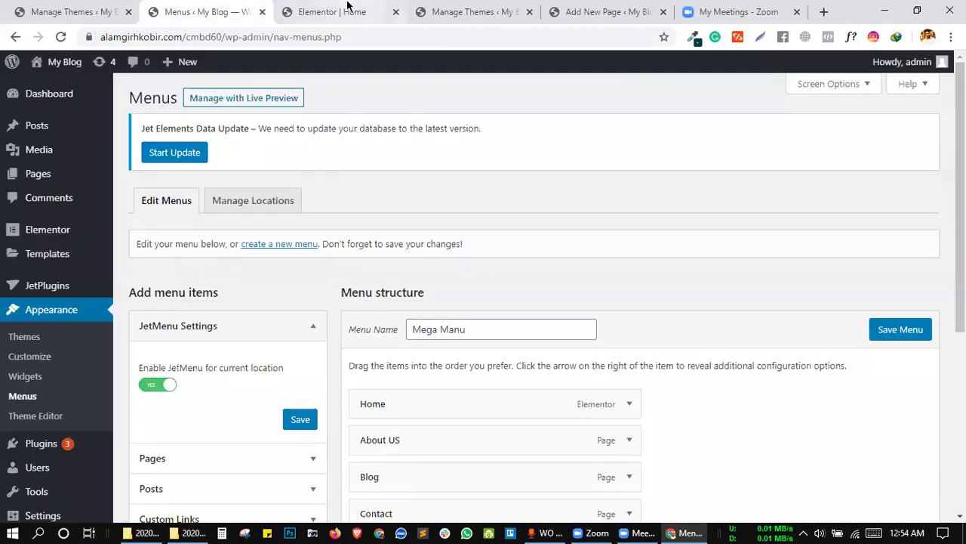
scroll(345, 292, down, 3)
mouse_move(414, 218)
scroll(315, 165, up, 1)
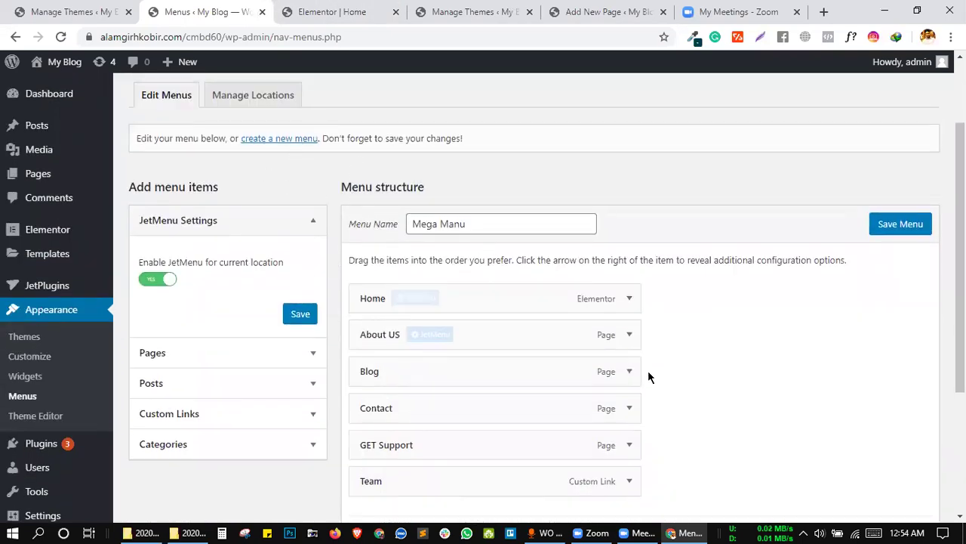
scroll(651, 311, down, 3)
scroll(187, 198, up, 2)
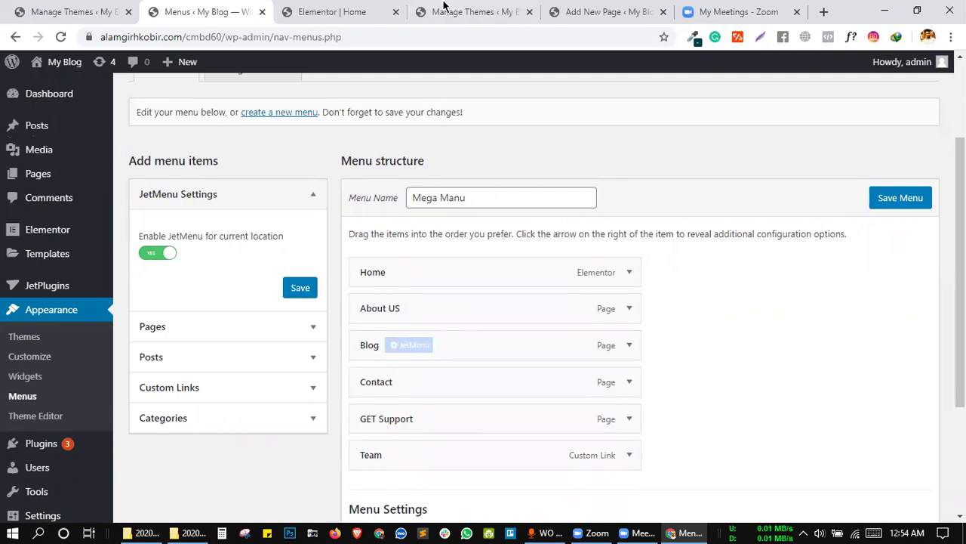
click(333, 13)
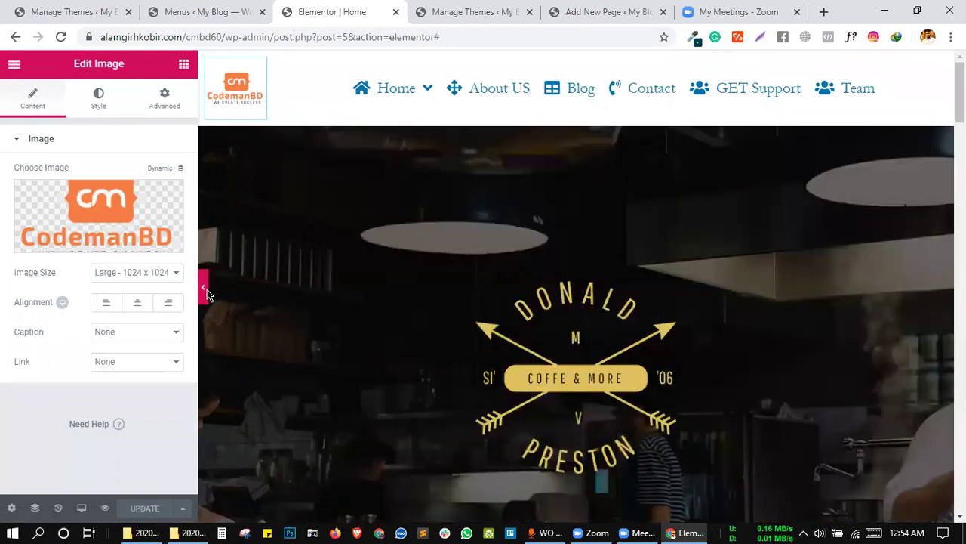
Preview the page full width, then scroll through the mega menu's Menu Container style settings.
click(200, 288)
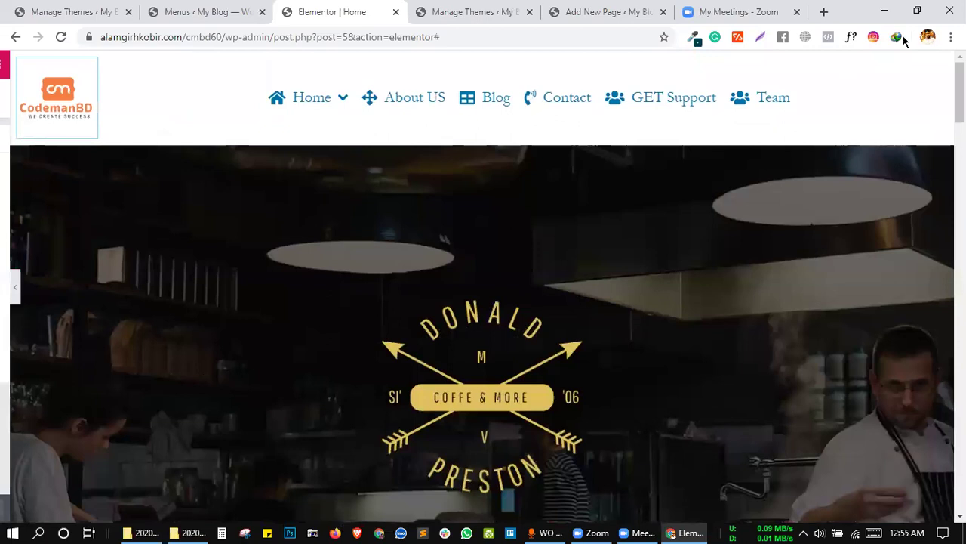
click(6, 294)
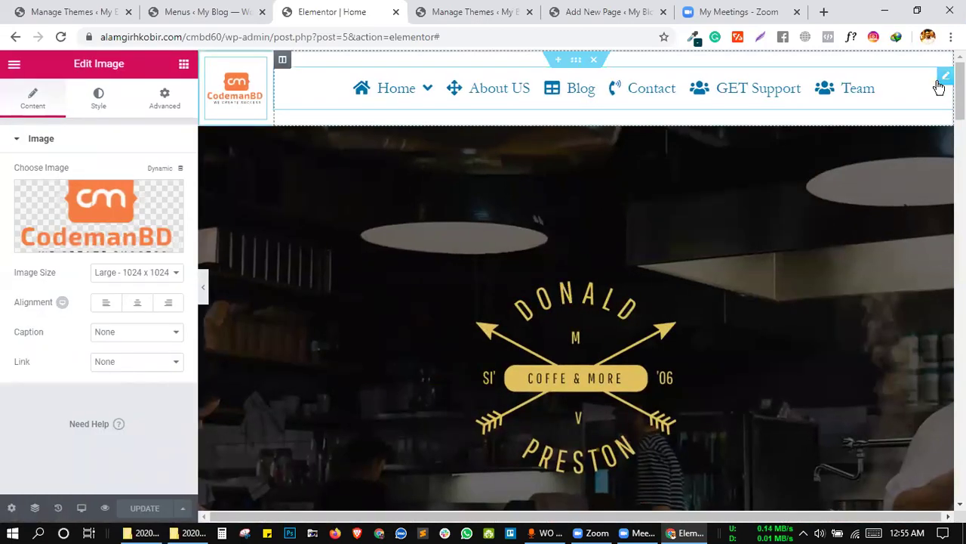
click(941, 82)
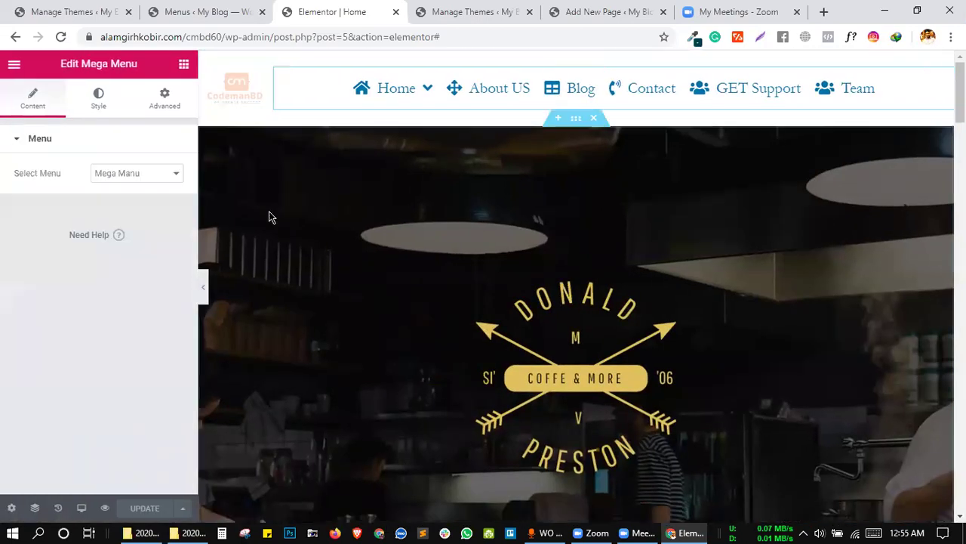
click(98, 98)
scroll(117, 293, down, 2)
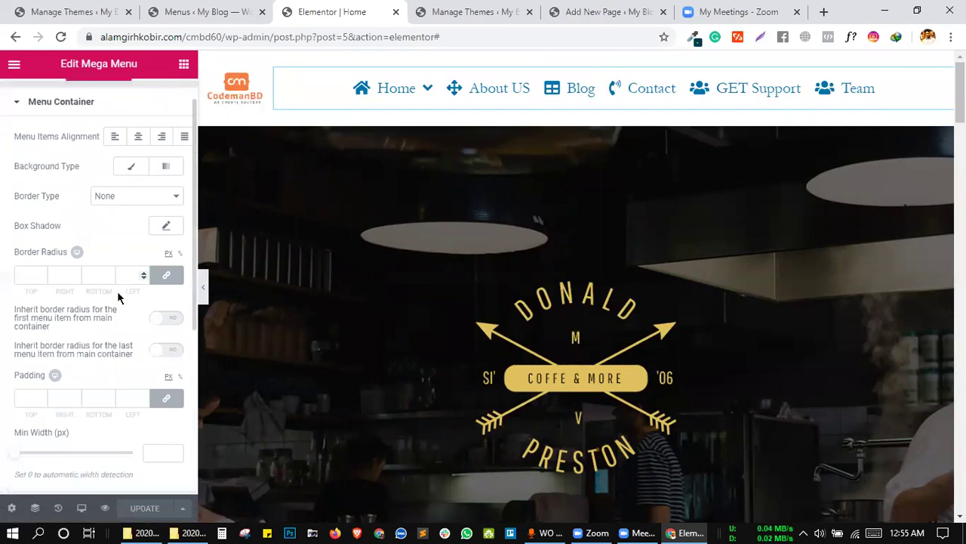
scroll(117, 294, down, 1)
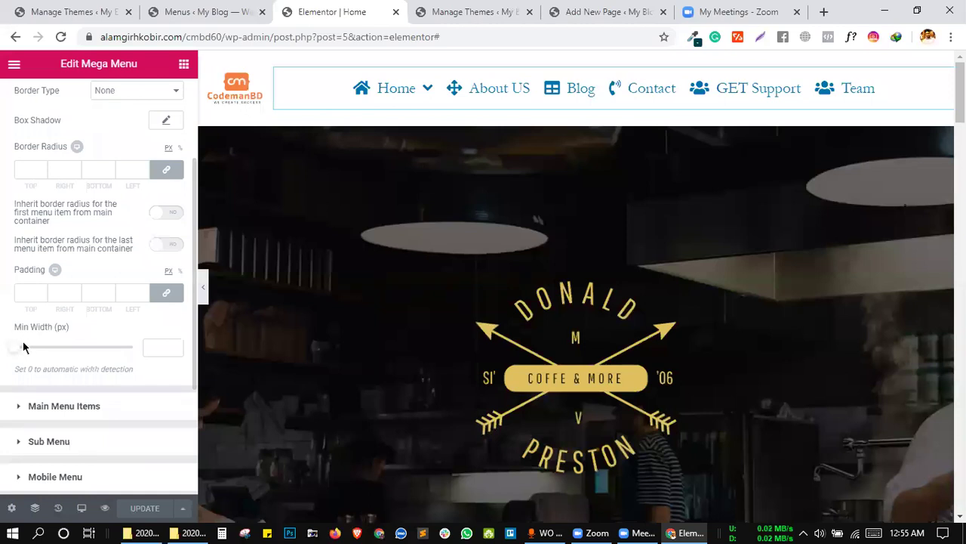
drag(73, 323, 16, 330)
click(83, 331)
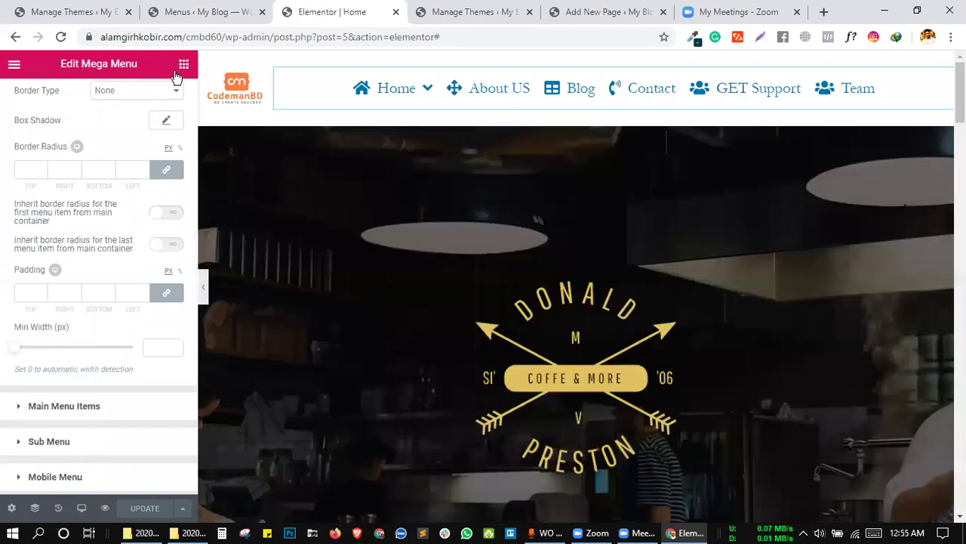
click(182, 65)
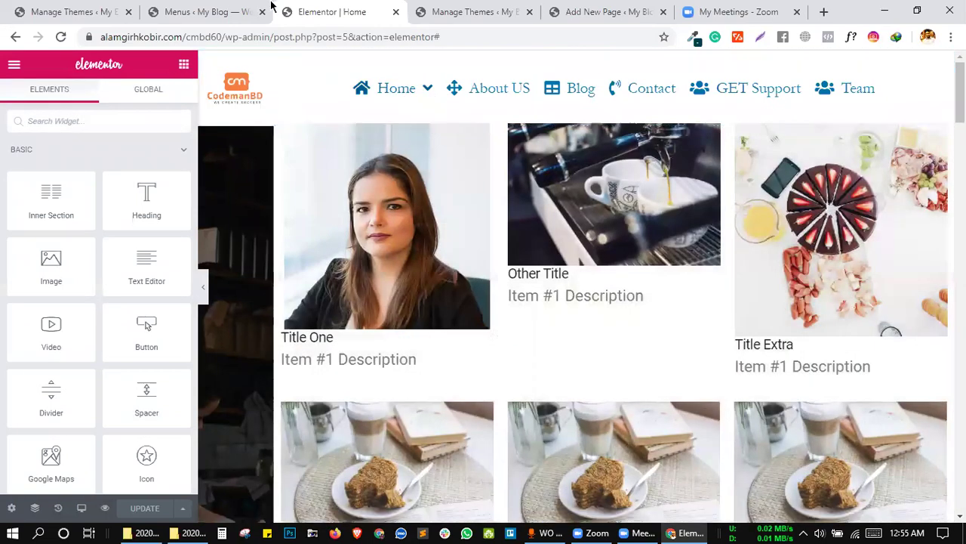
Search the Elementor widget list for 'meg' to show the Mega Menu widgets.
click(218, 9)
click(327, 13)
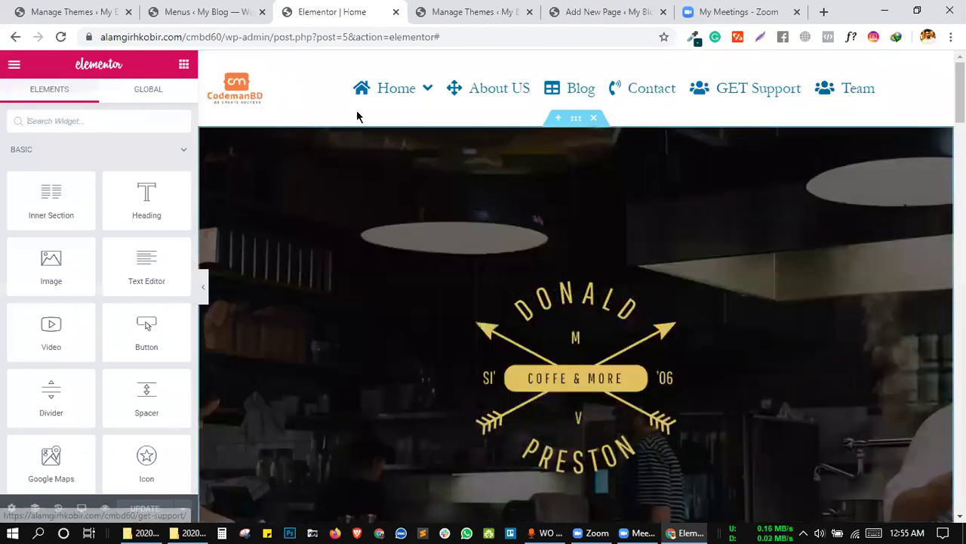
mouse_move(427, 91)
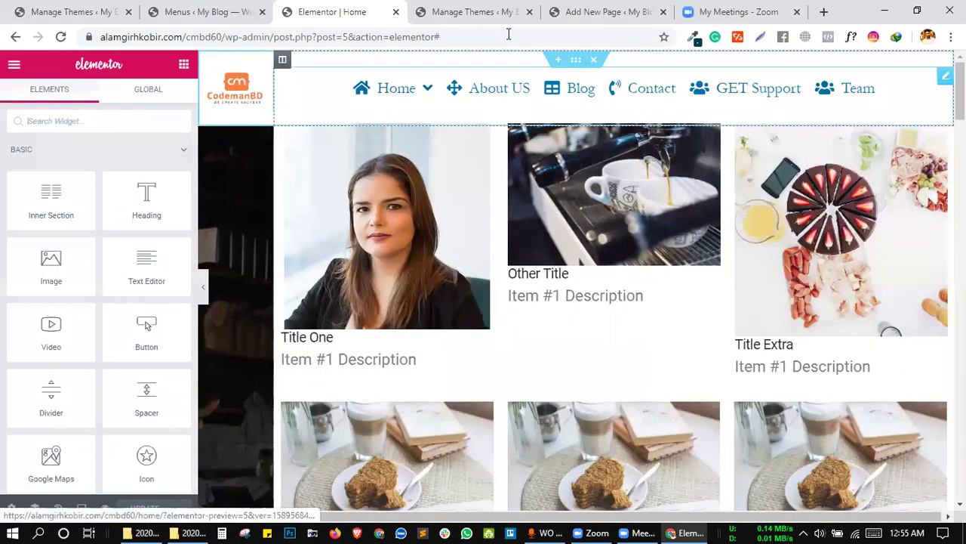
click(132, 124)
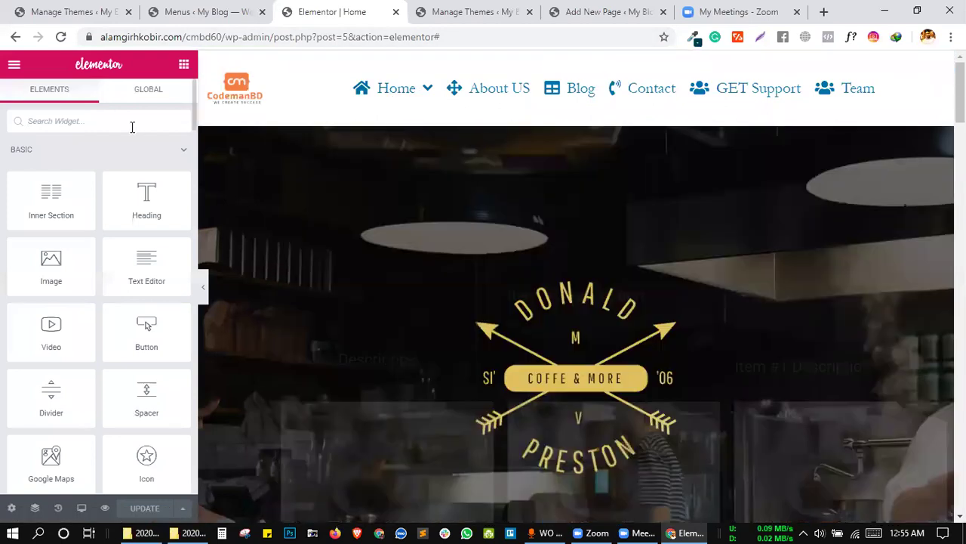
text(meg)
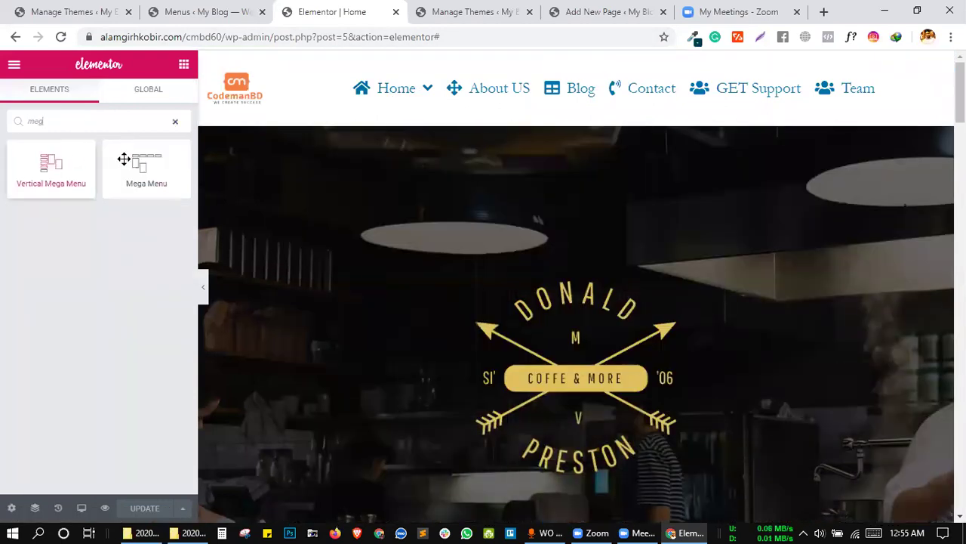
Compare the WordPress Menus page setup with the header in the Elementor editor.
click(208, 9)
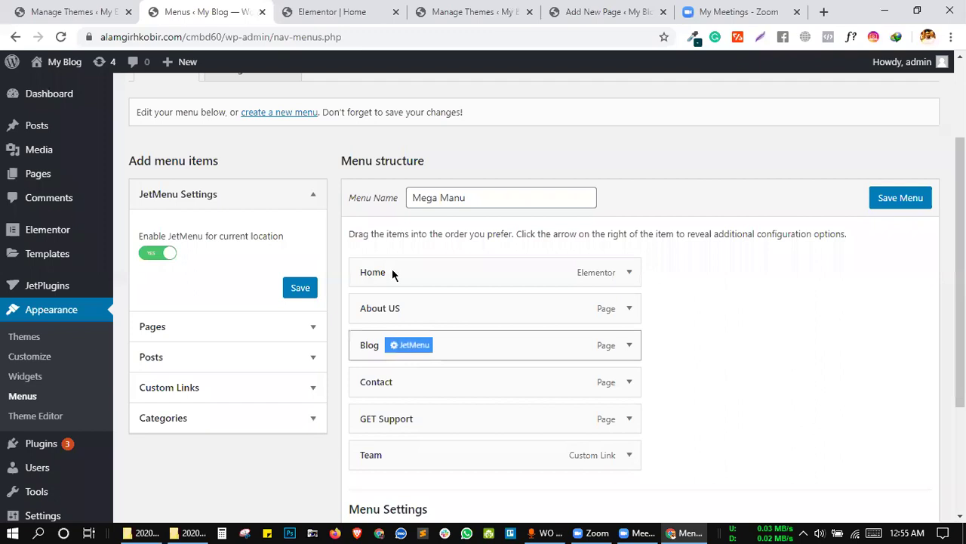
mouse_move(511, 257)
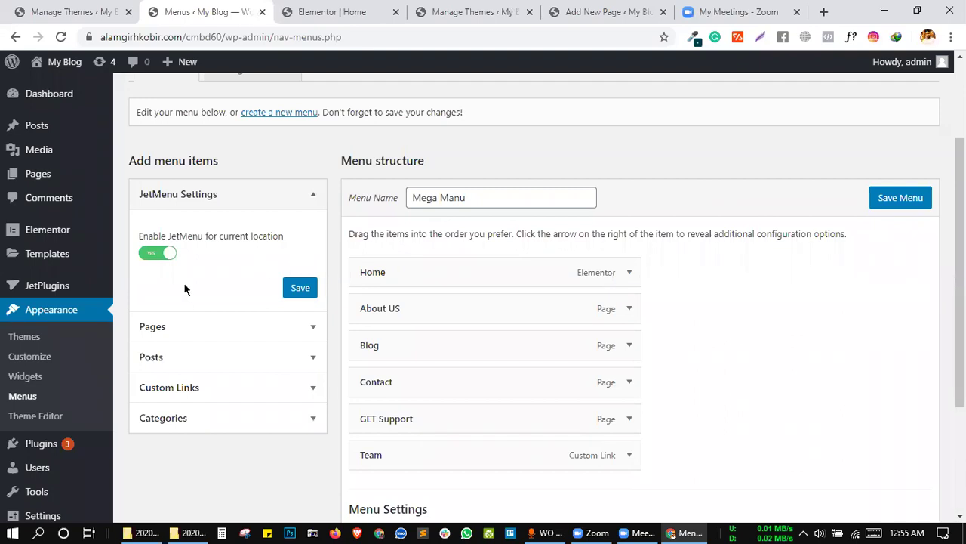
click(290, 9)
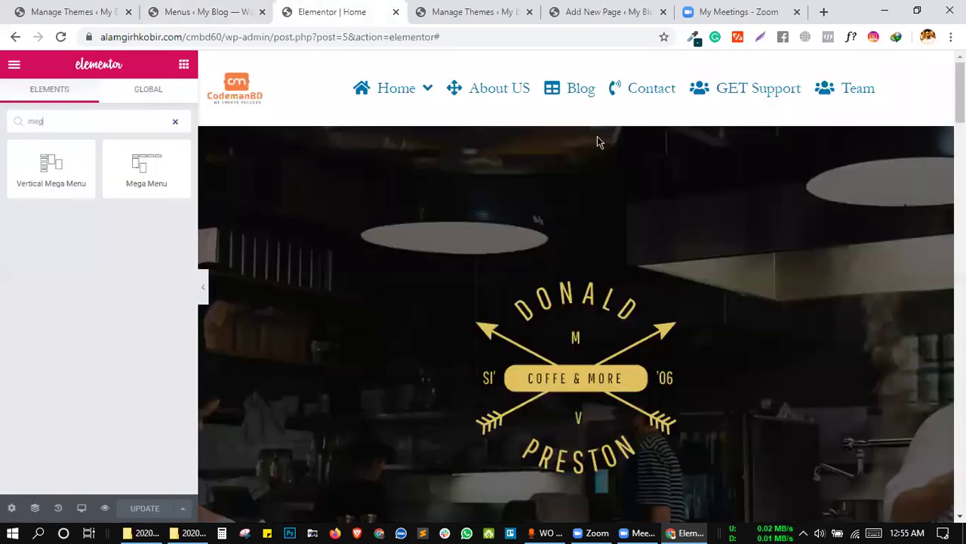
click(222, 9)
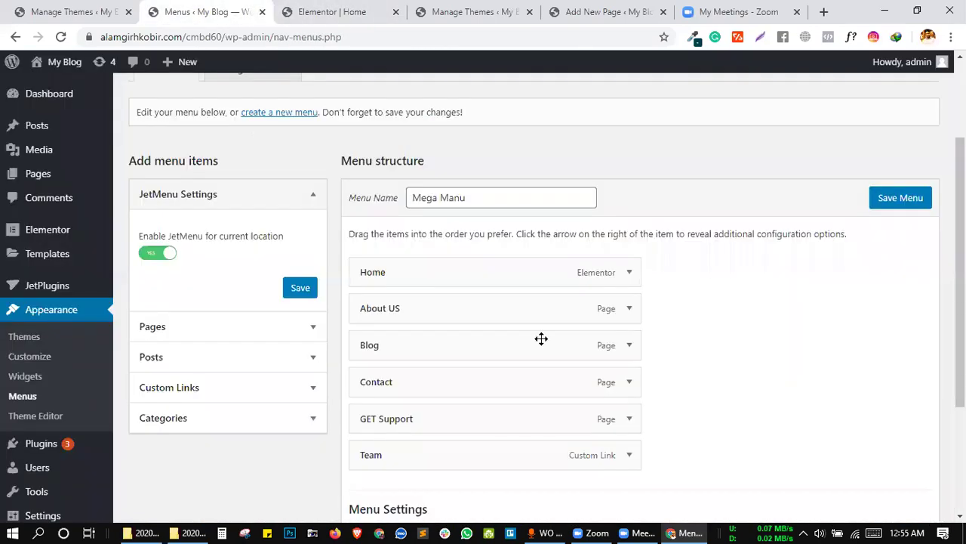
mouse_move(460, 271)
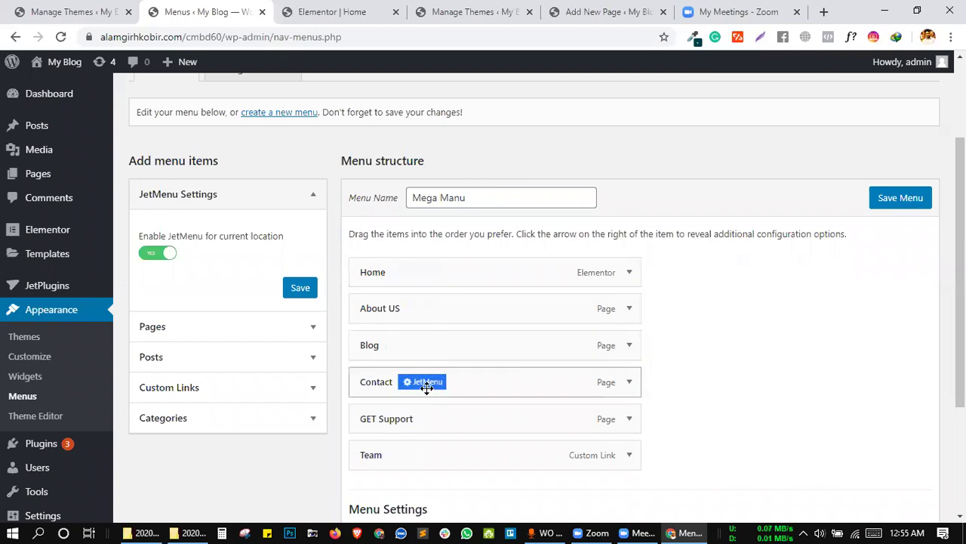
scroll(425, 384, down, 1)
click(394, 6)
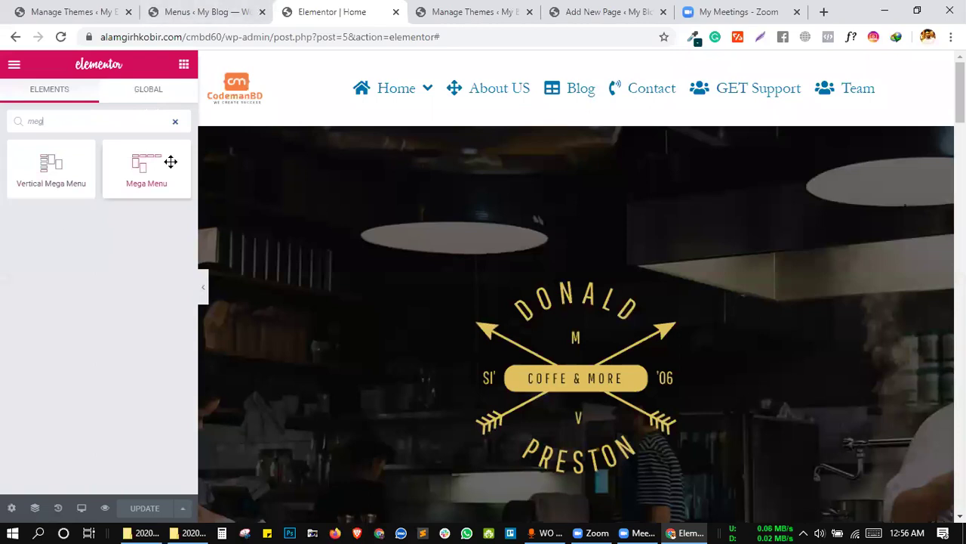
mouse_move(431, 100)
mouse_move(391, 102)
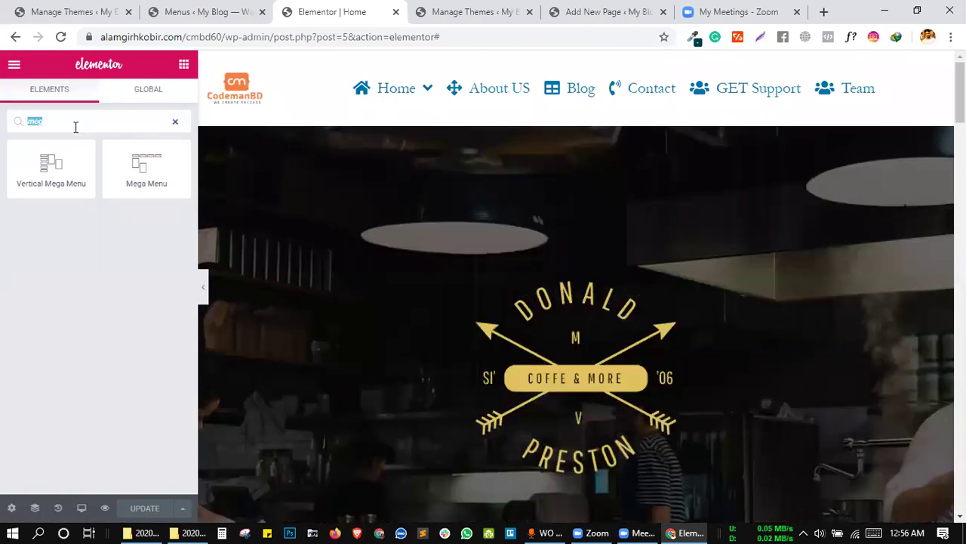
Search 'na' and place a Nav Menu widget in the header.
text(na)
drag(48, 305, 477, 80)
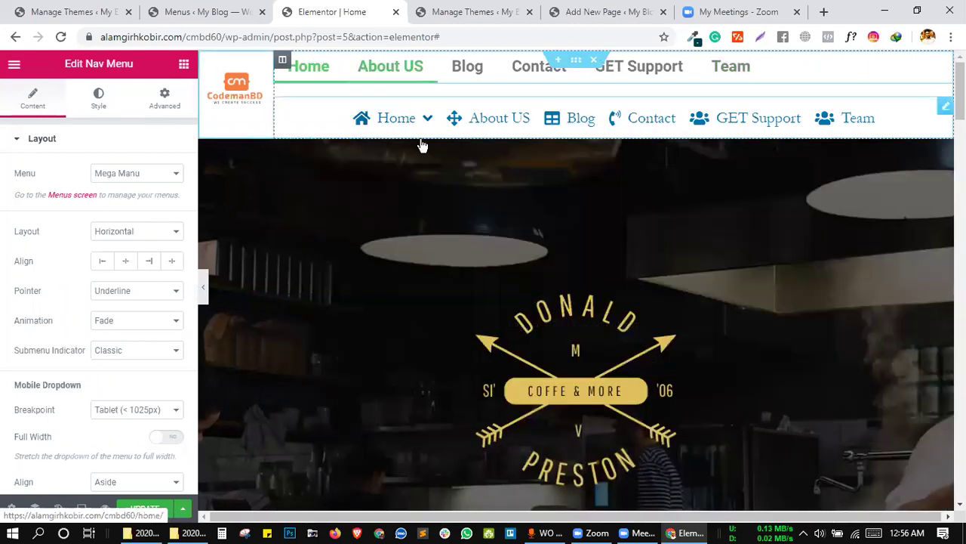
mouse_move(425, 121)
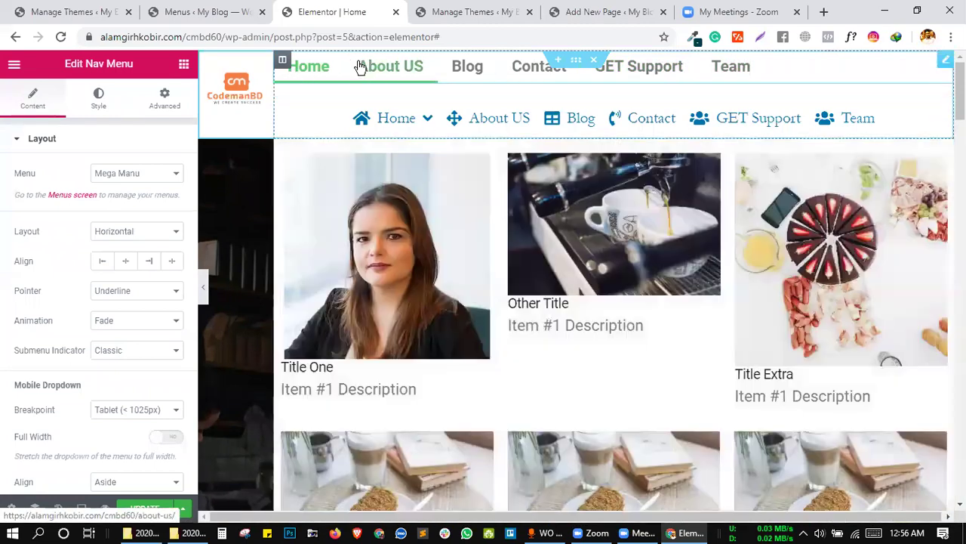
Compare the Nav Menu against the WordPress menu setup, then delete the Nav Menu widget.
click(226, 14)
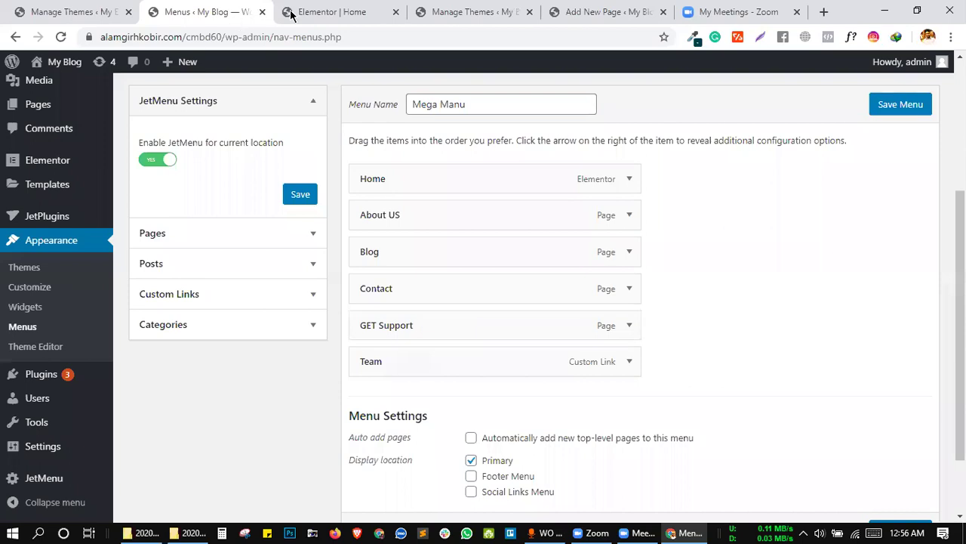
click(291, 14)
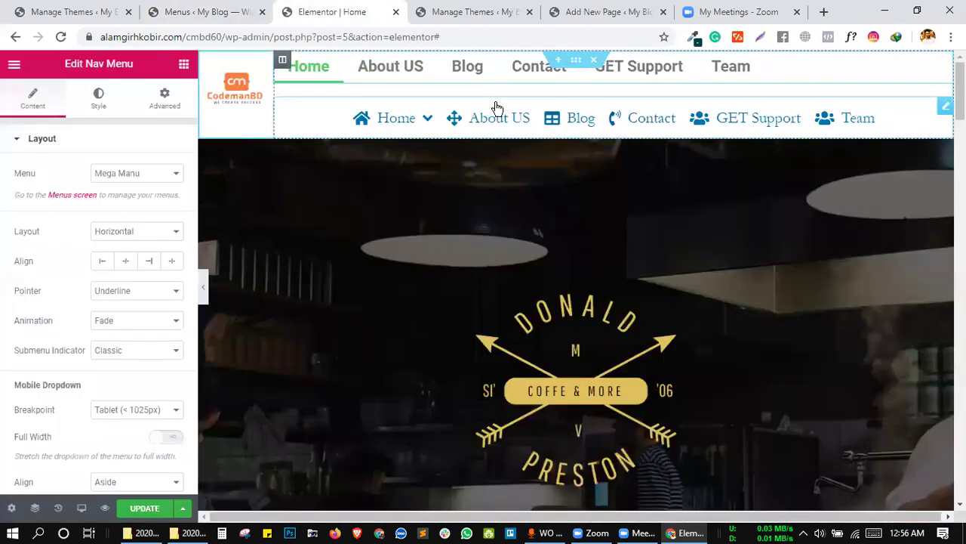
key(ctrl+Page_Up)
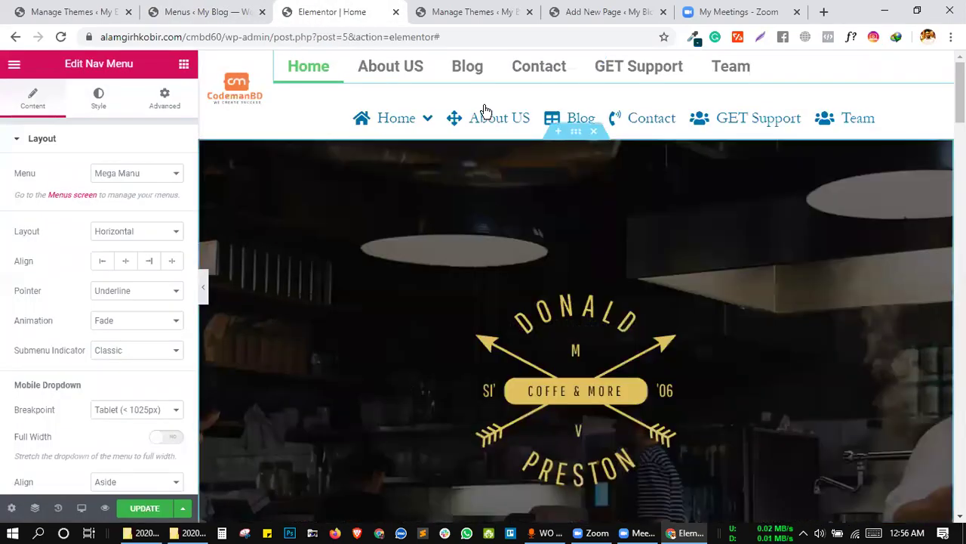
mouse_move(419, 118)
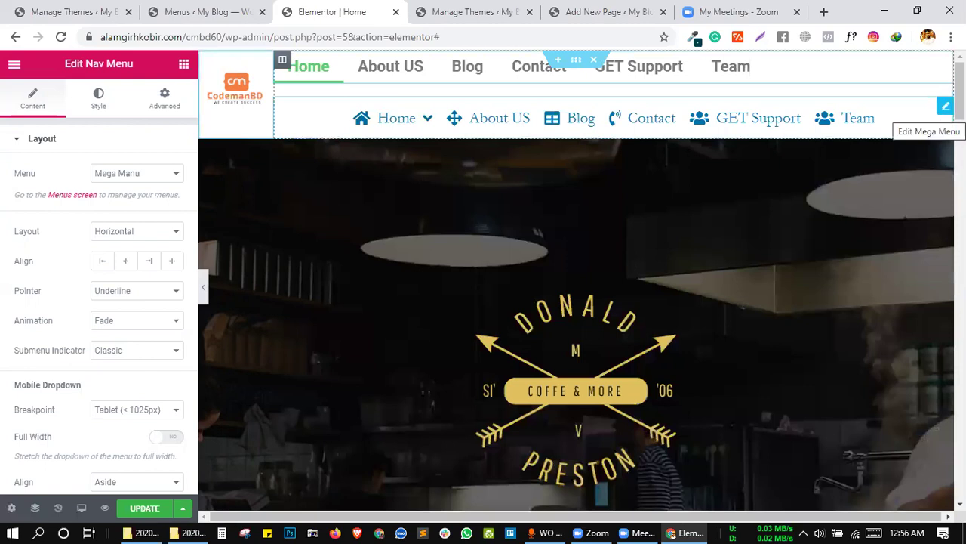
right_click(863, 77)
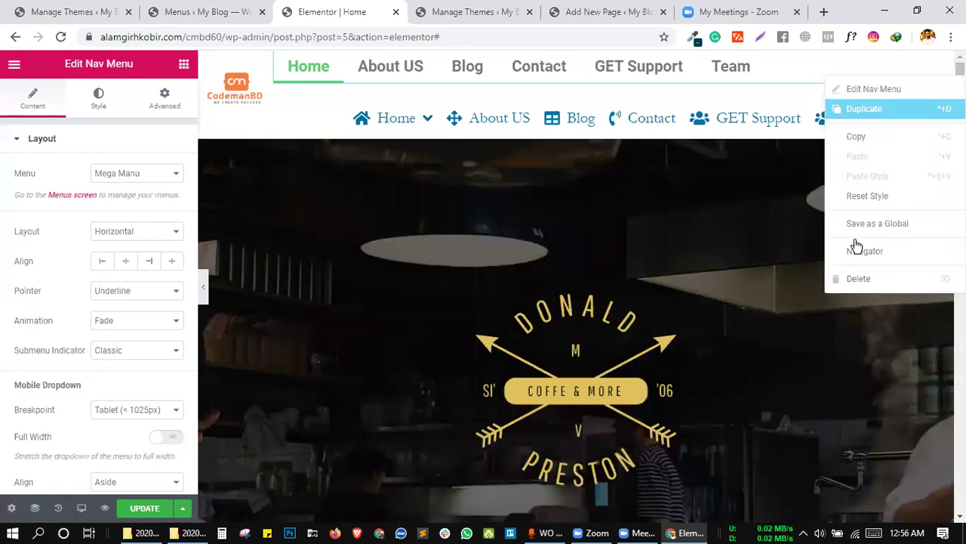
key(Delete)
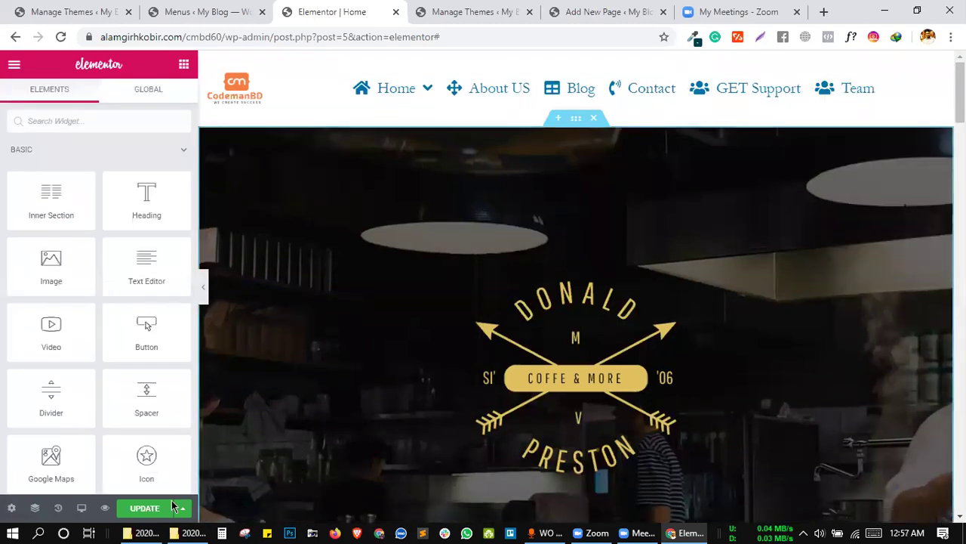
Update the page, preview the Home item's mega menu, then return to the WordPress Menus page.
click(137, 514)
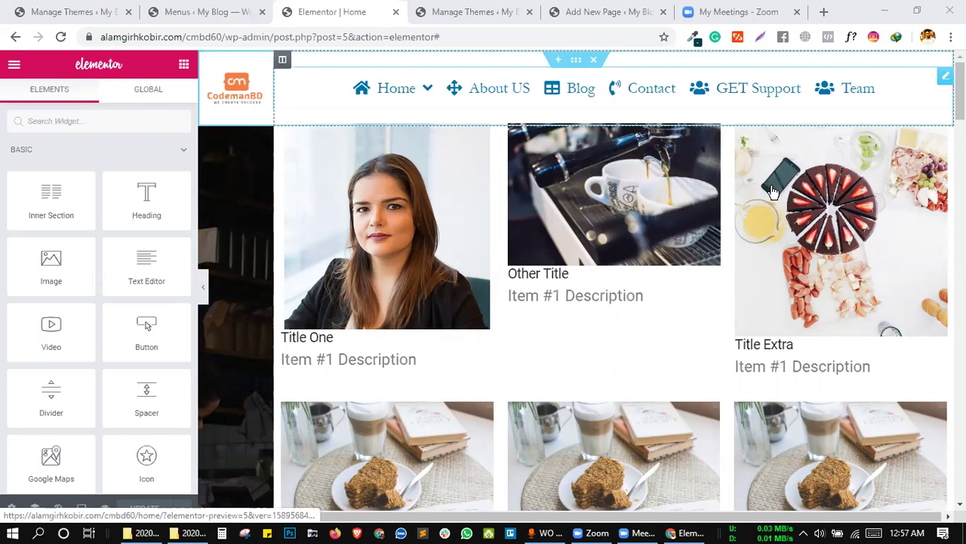
click(512, 91)
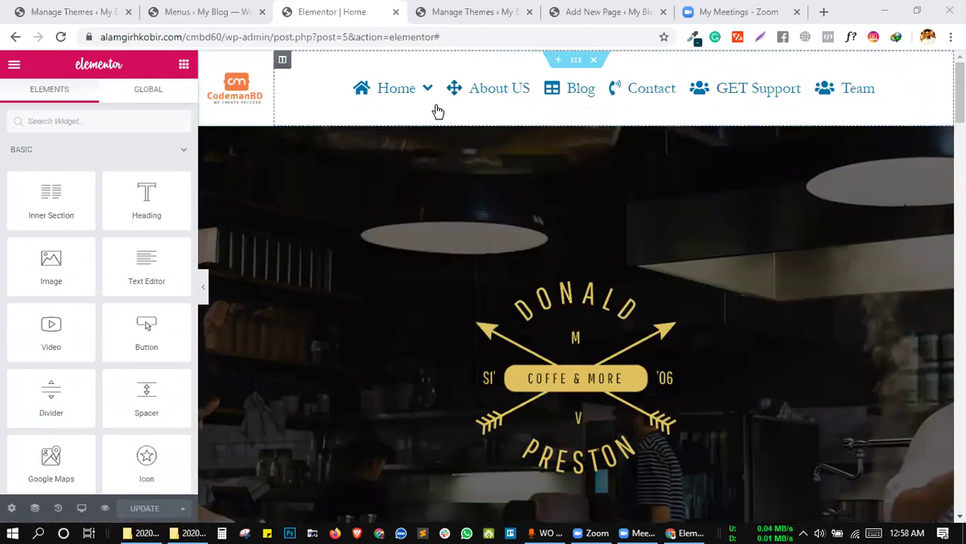
mouse_move(425, 91)
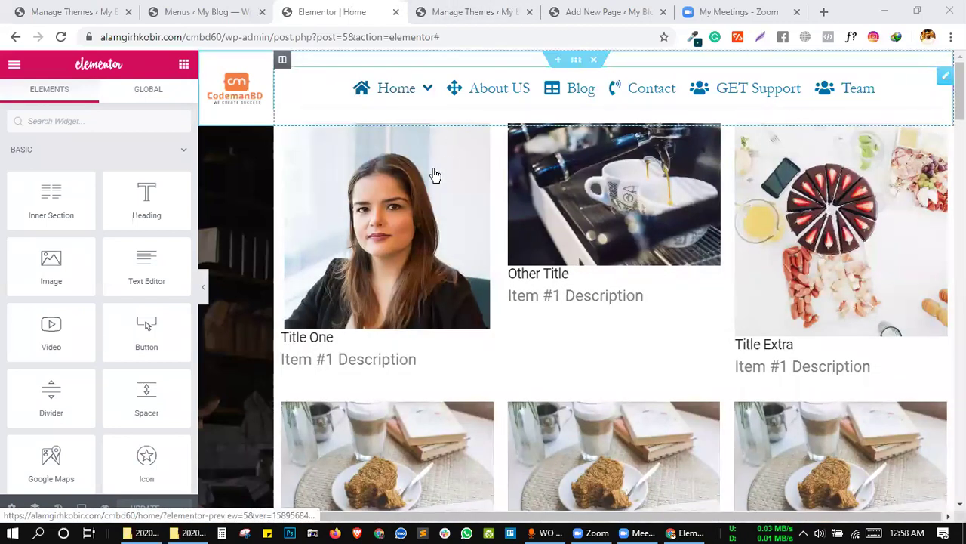
click(212, 12)
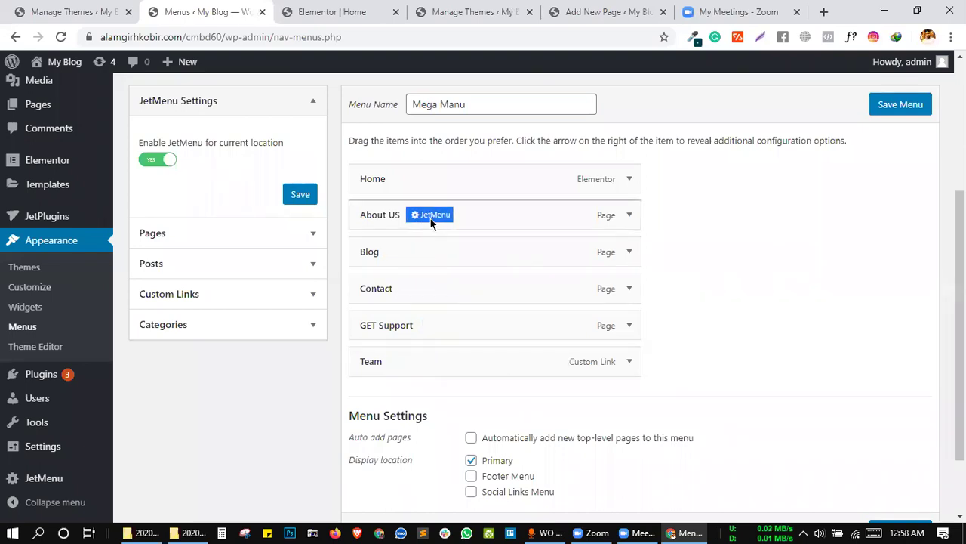
Switch on Mega Submenu for the About US item and open its mega menu content editor.
click(430, 218)
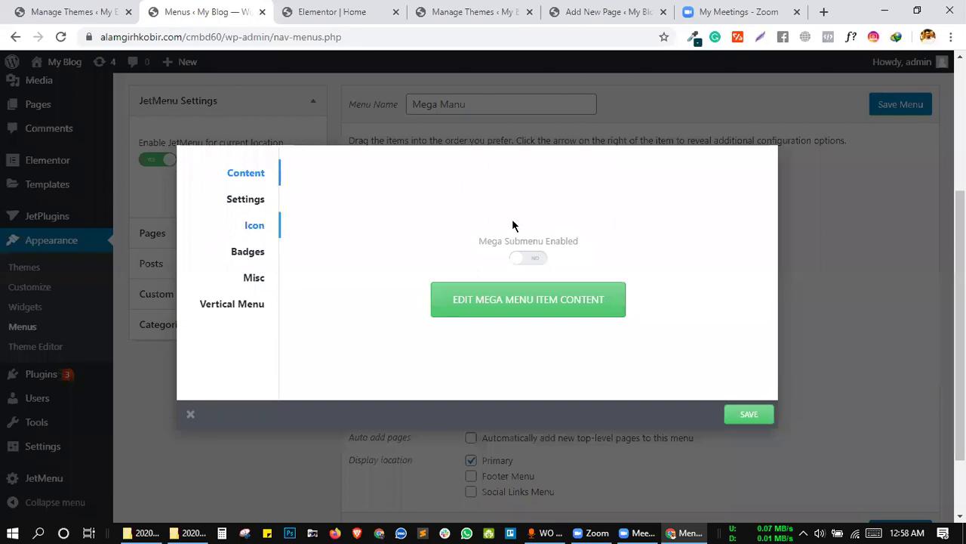
click(531, 259)
click(527, 309)
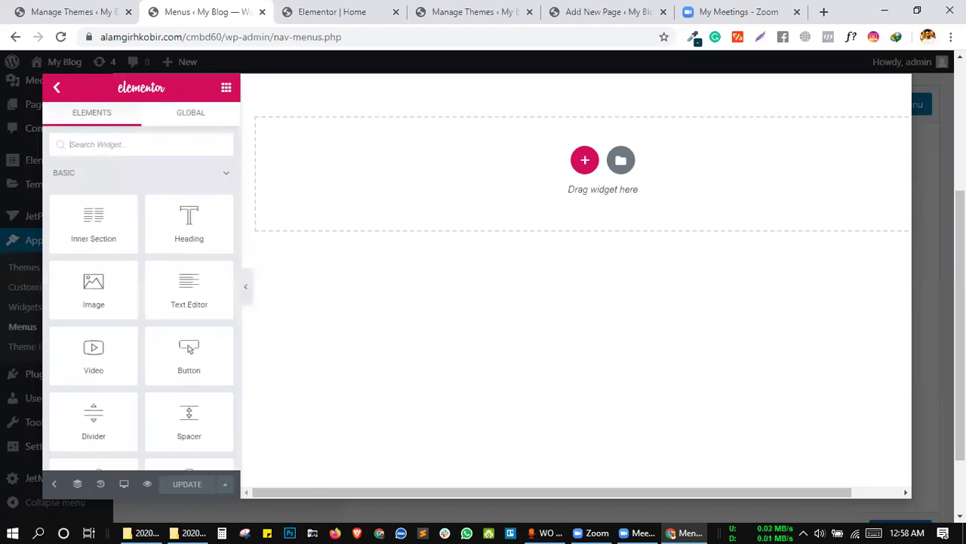
click(930, 230)
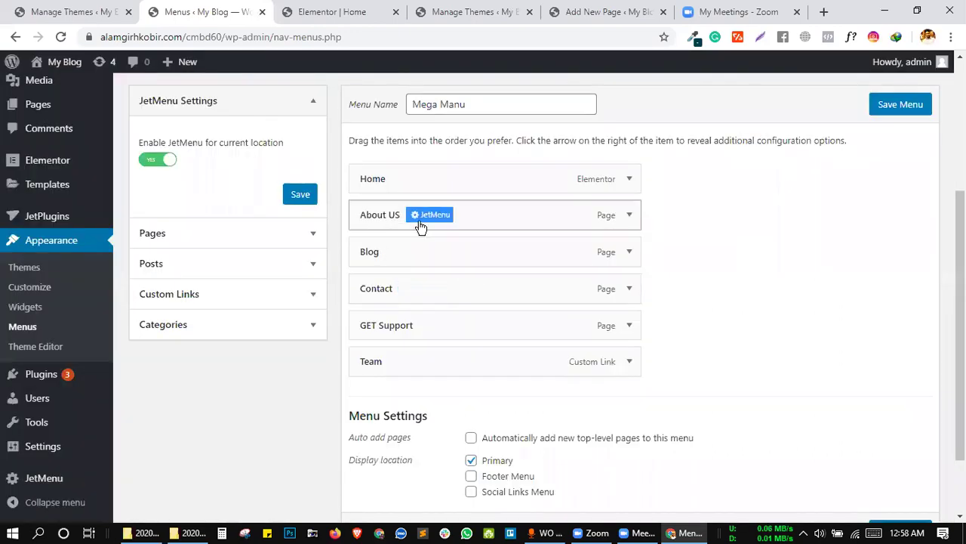
click(439, 222)
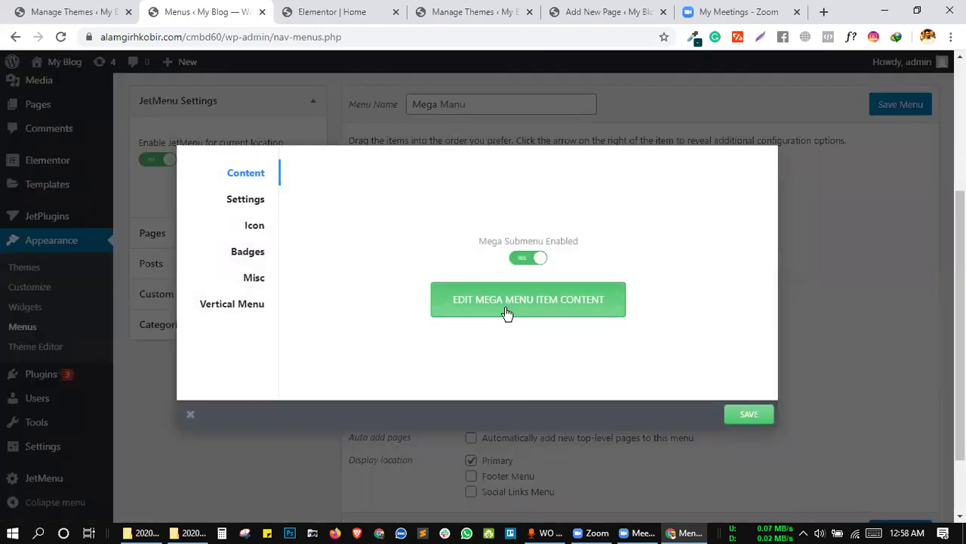
click(506, 308)
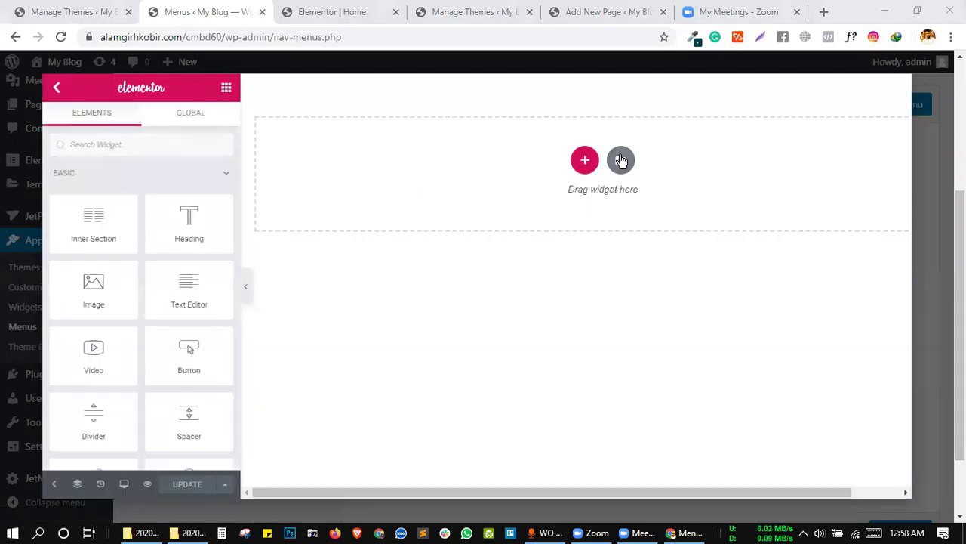
Search the library Blocks for 'about' and insert the dark Grid Gallery Slide block.
click(621, 160)
click(378, 111)
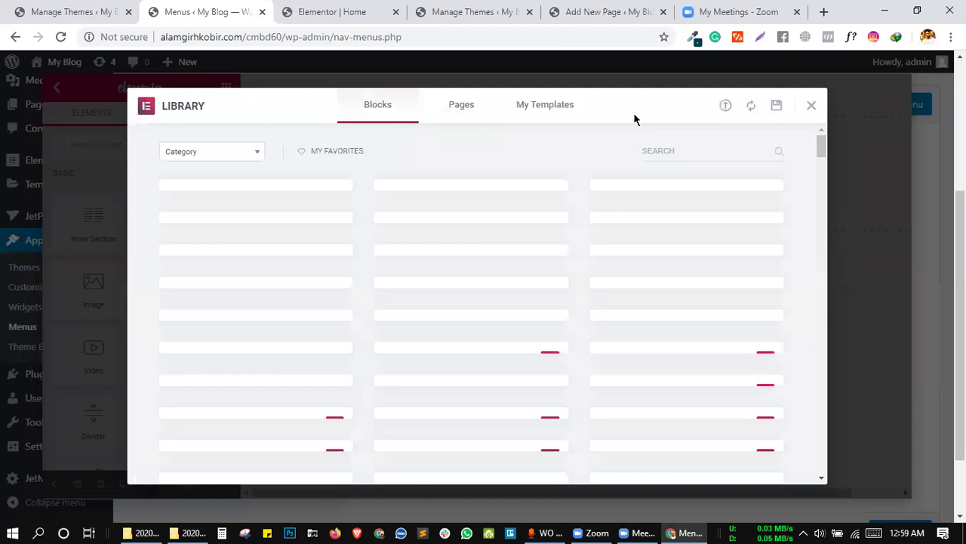
click(666, 150)
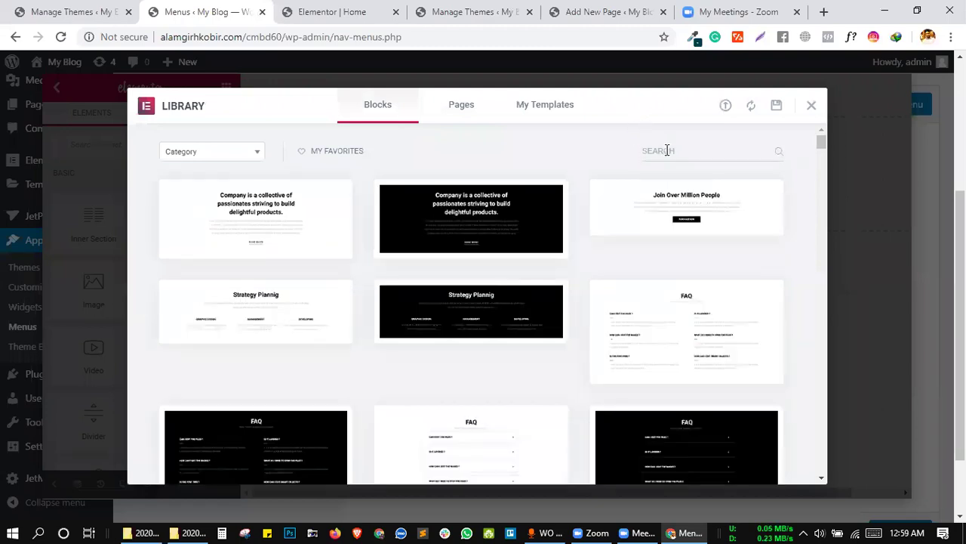
text(about)
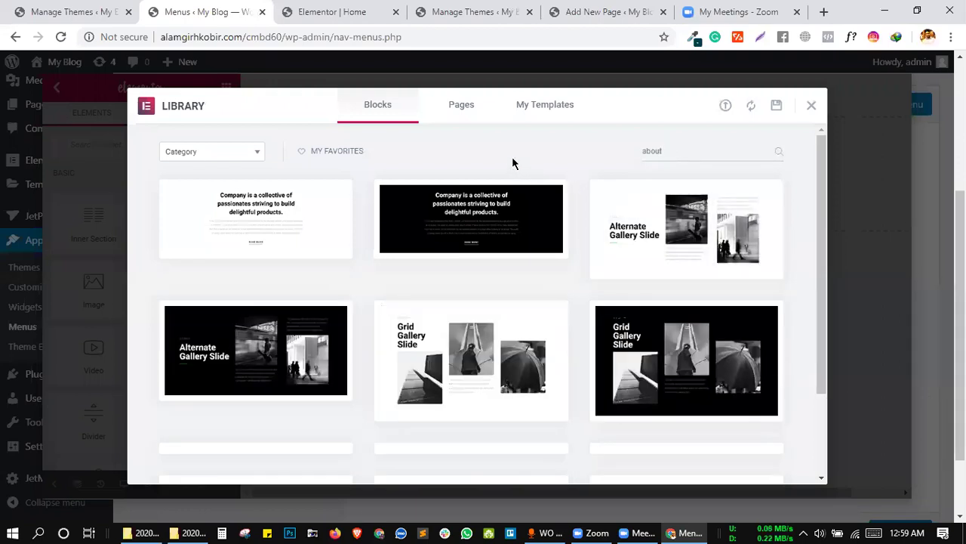
mouse_move(703, 389)
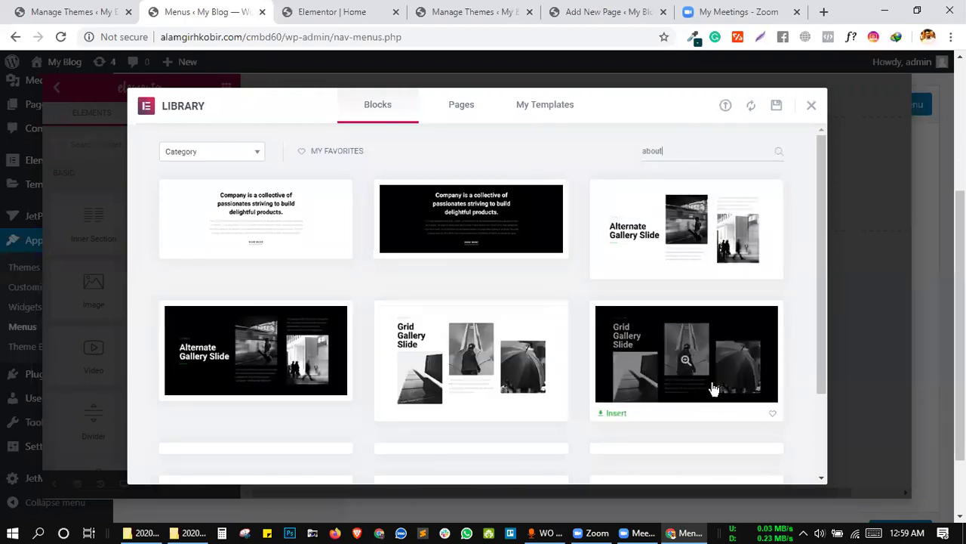
click(613, 412)
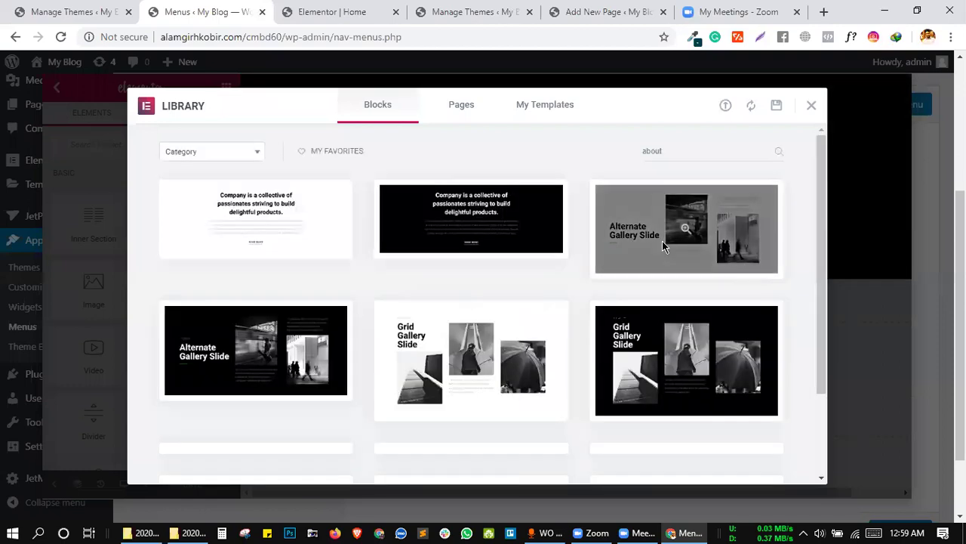
click(662, 245)
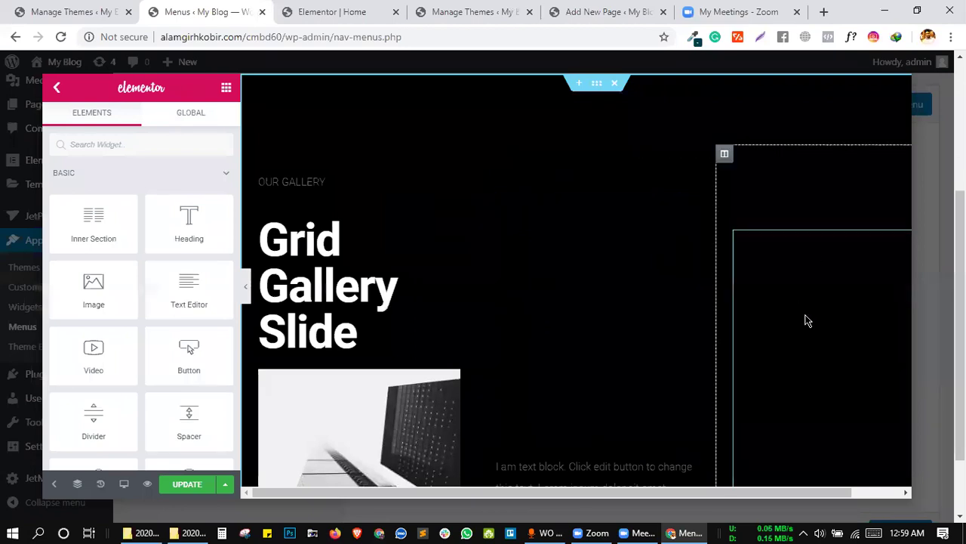
Hide the editing panel and scroll through the Grid Gallery Slide preview.
scroll(654, 327, down, 2)
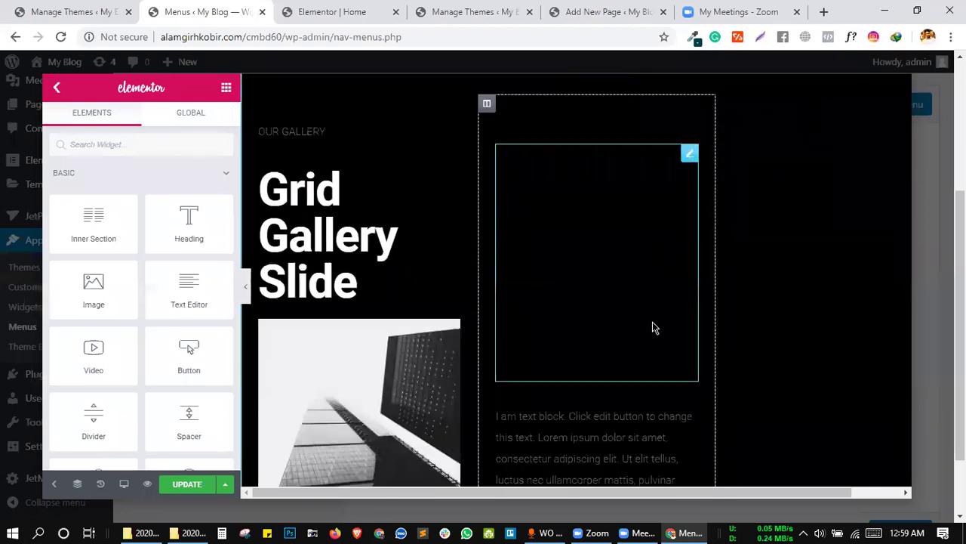
scroll(713, 360, down, 4)
scroll(712, 356, up, 2)
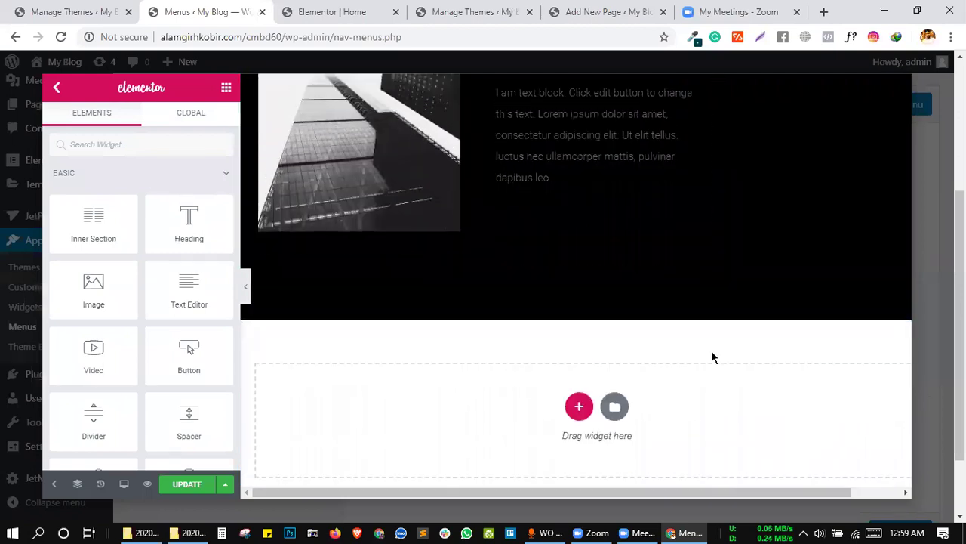
click(246, 283)
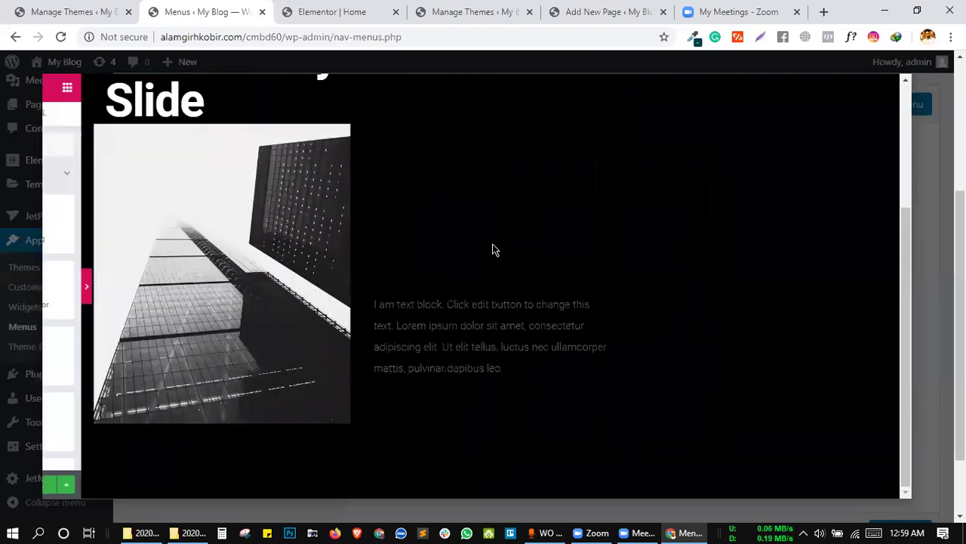
scroll(493, 250, up, 4)
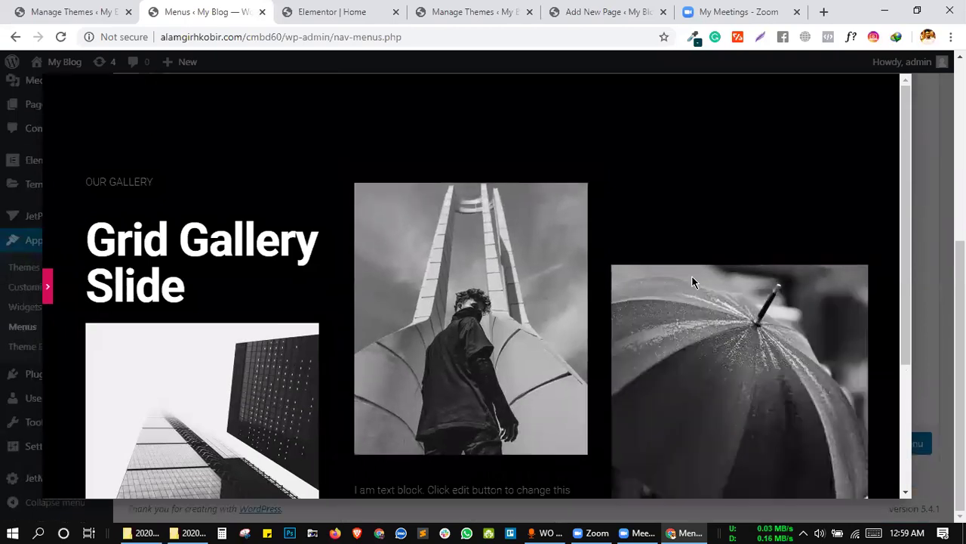
scroll(320, 245, down, 4)
scroll(496, 262, up, 3)
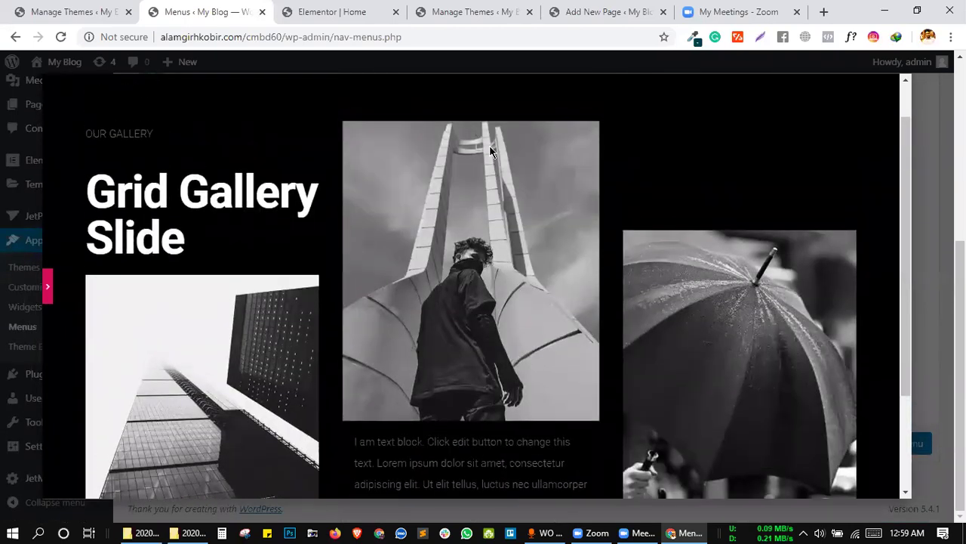
Restore the panel, save the mega menu content, and go back to the JetMenu item settings.
click(47, 287)
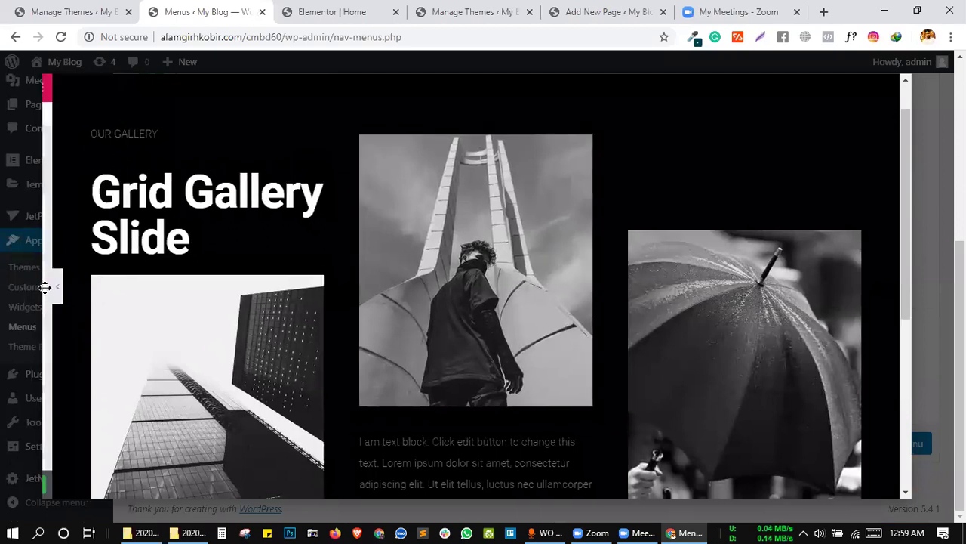
scroll(586, 323, down, 3)
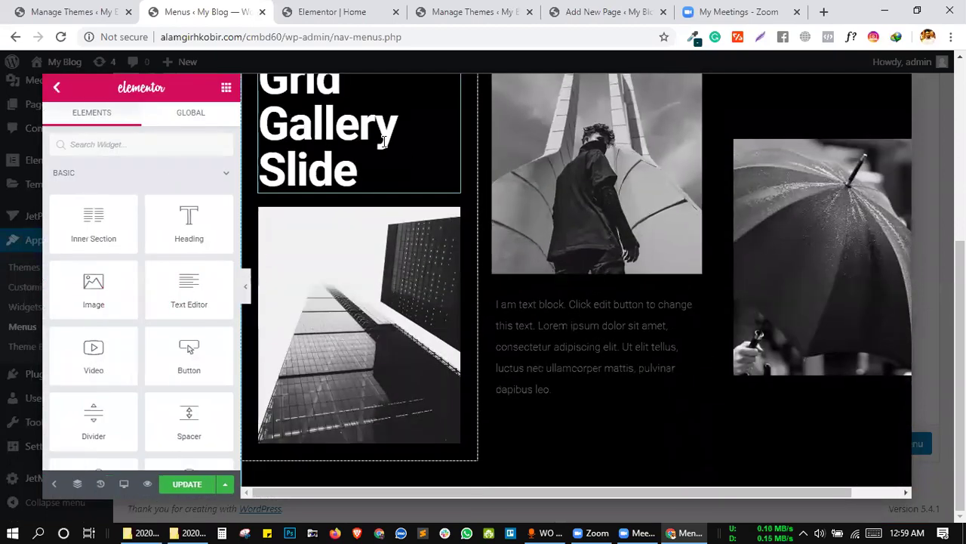
scroll(613, 255, up, 3)
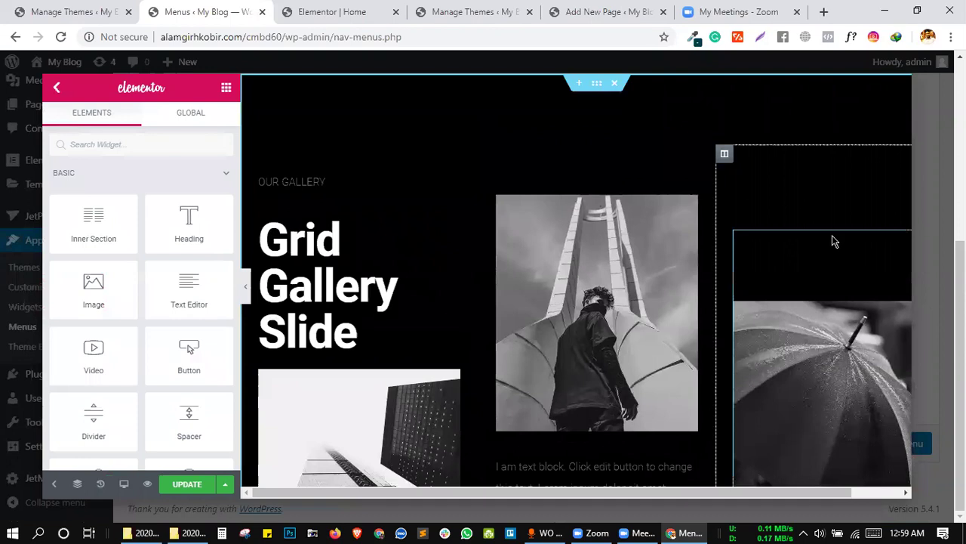
scroll(643, 309, down, 5)
scroll(464, 262, up, 5)
scroll(425, 216, down, 1)
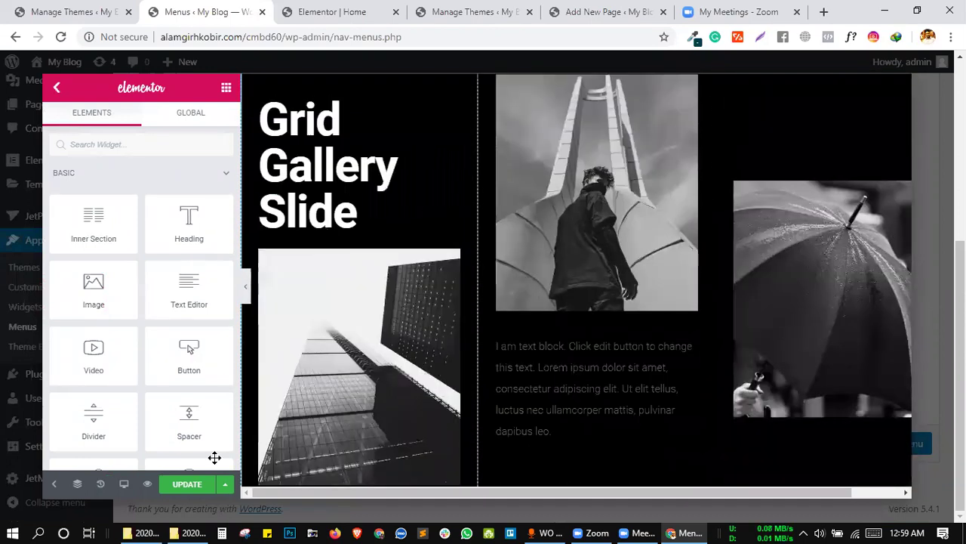
click(188, 484)
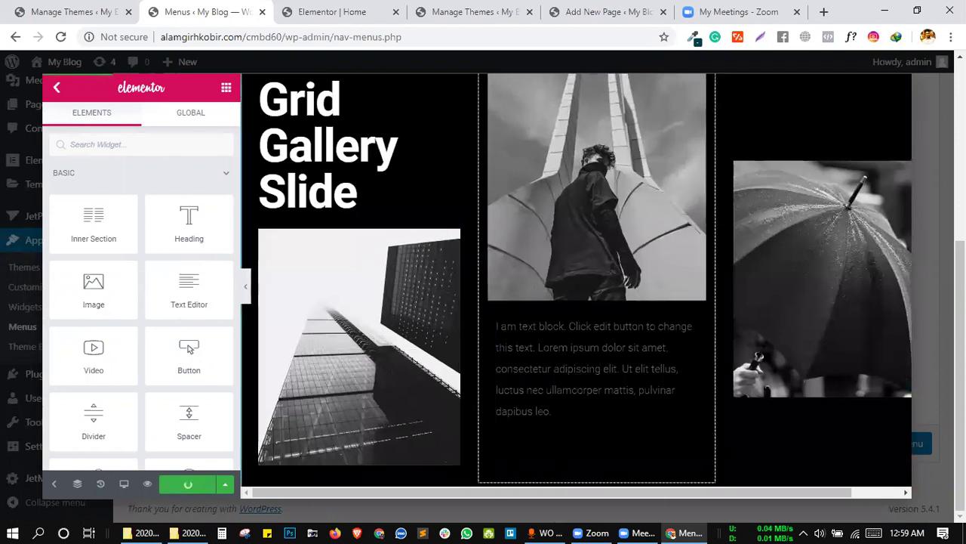
click(56, 93)
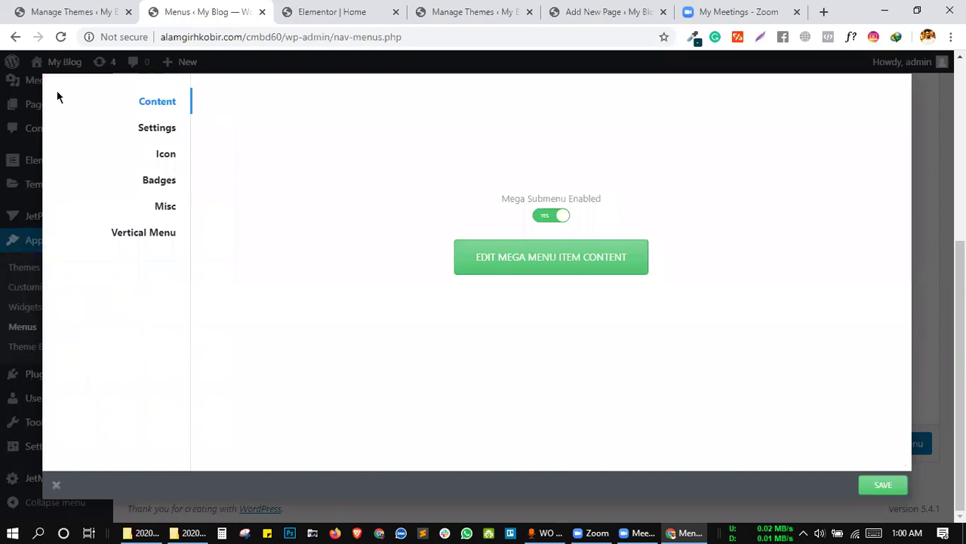
Save About US's mega menu settings, then enable Mega Submenu for Blog and open its content editor.
click(746, 416)
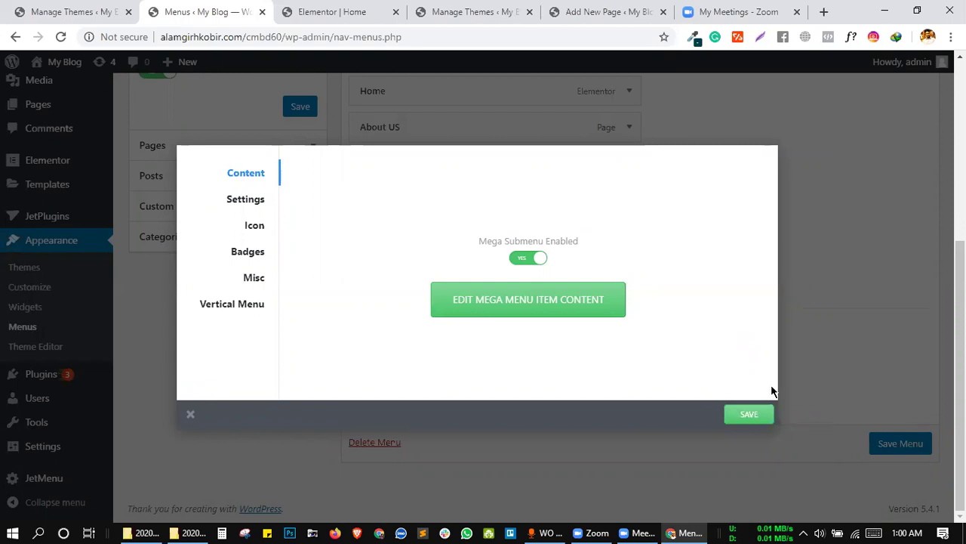
click(810, 223)
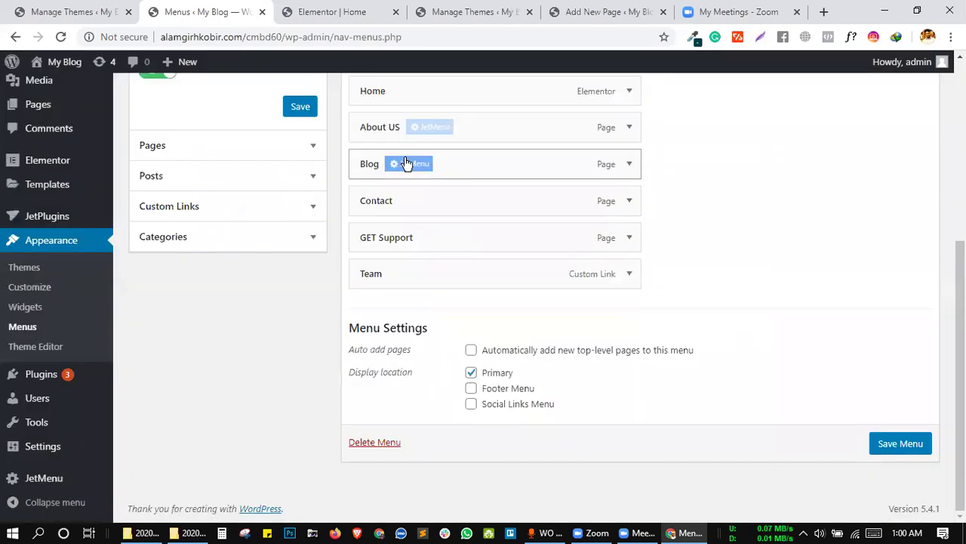
click(406, 163)
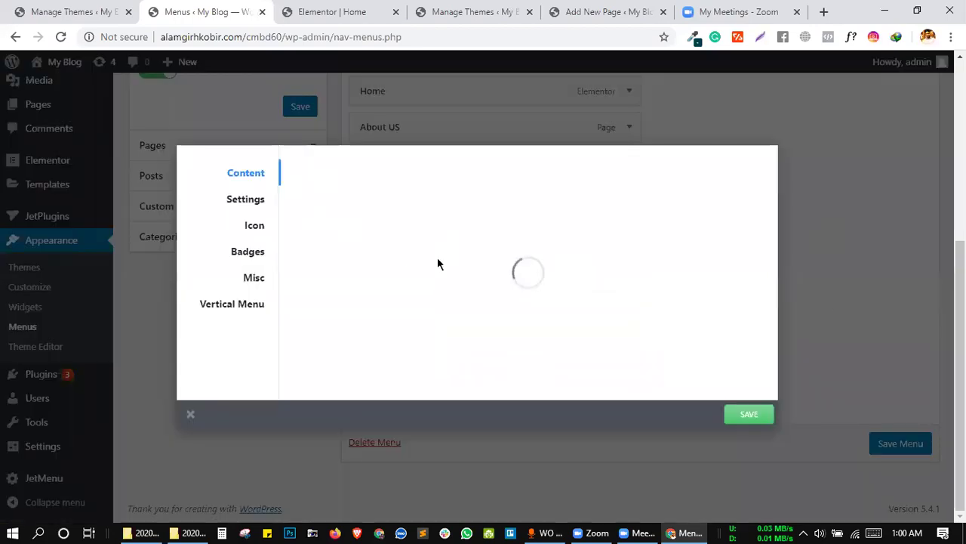
click(530, 258)
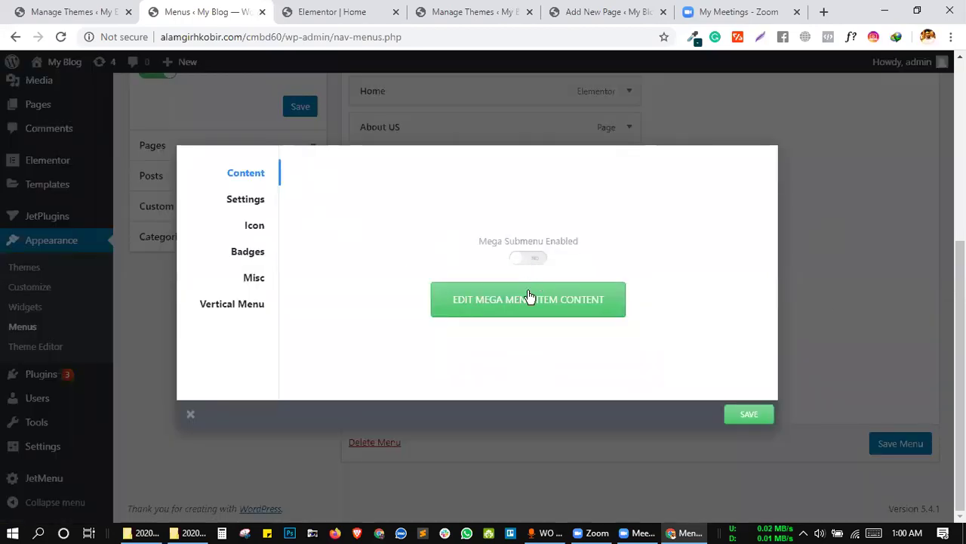
click(535, 309)
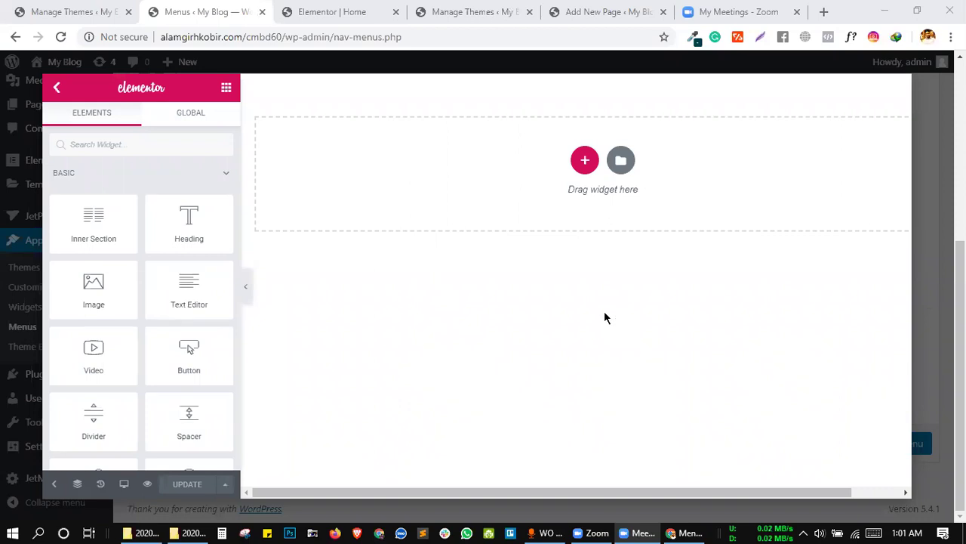
Close the empty Blog mega menu editor to get back to Appearance > Menus.
click(588, 283)
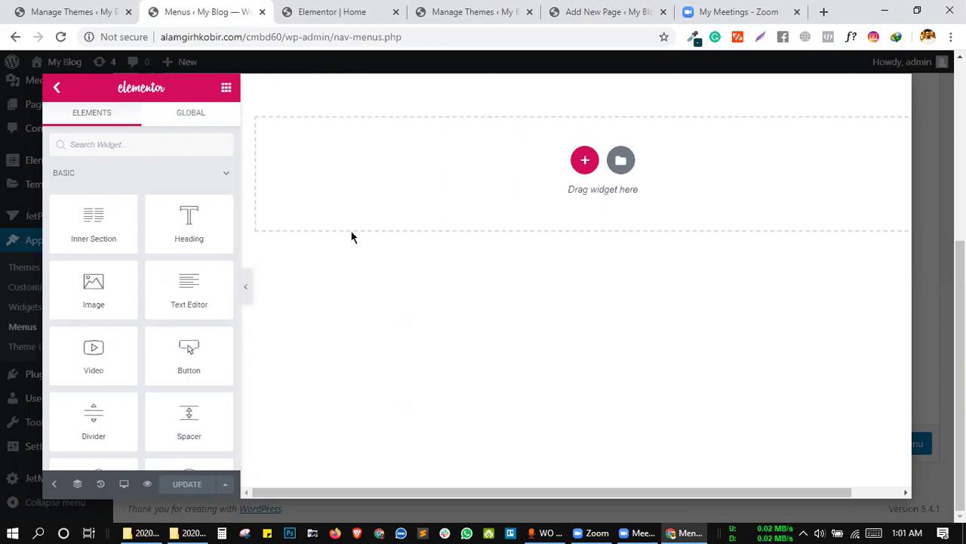
scroll(534, 422, right, 2)
scroll(534, 423, left, 2)
scroll(382, 405, right, 2)
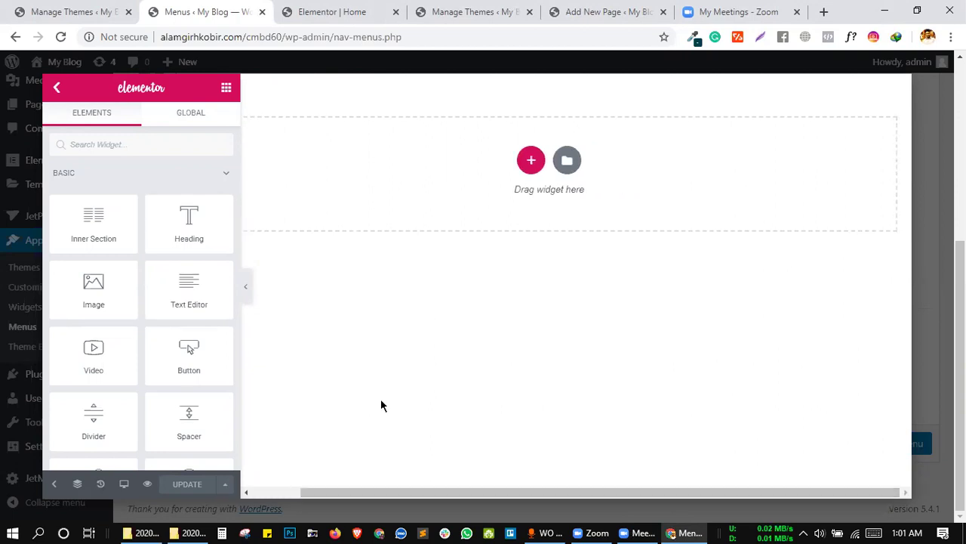
scroll(381, 405, left, 2)
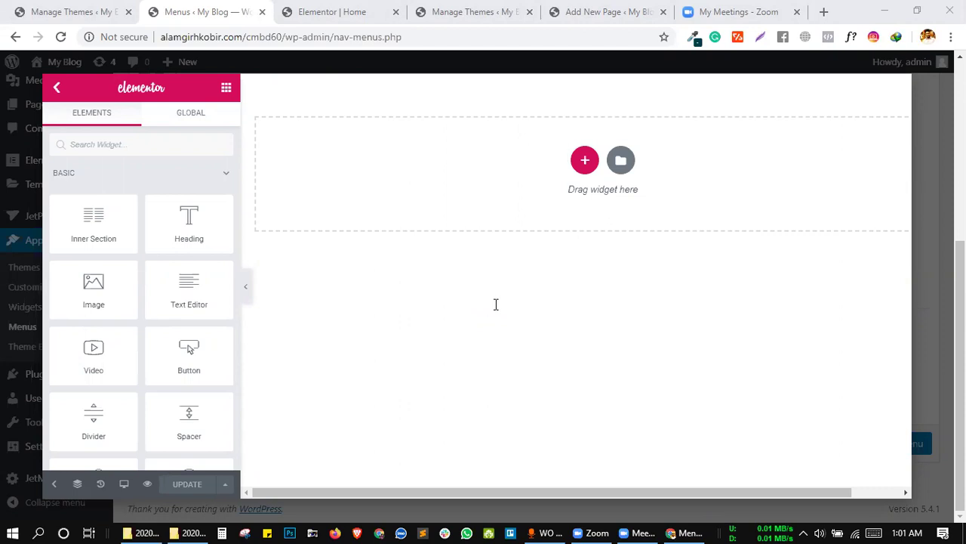
click(572, 288)
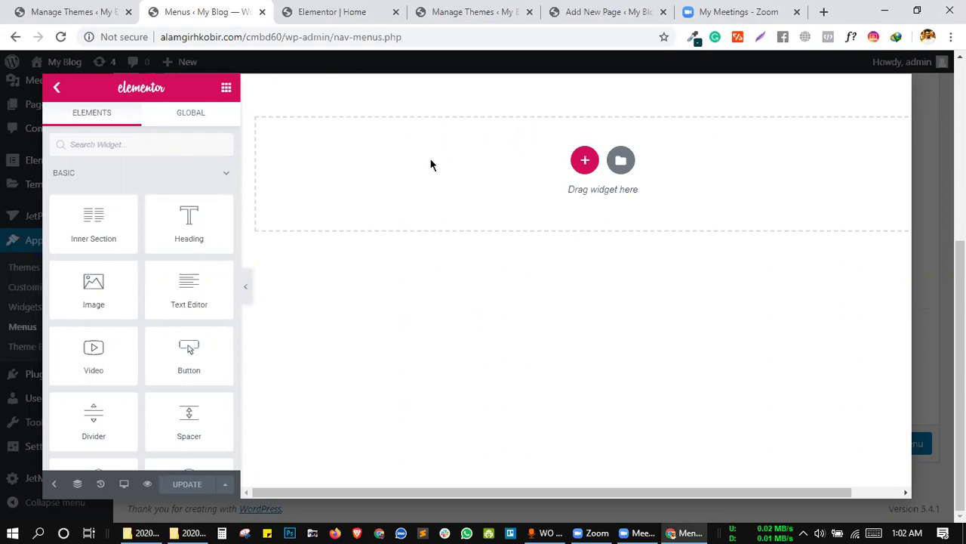
click(939, 205)
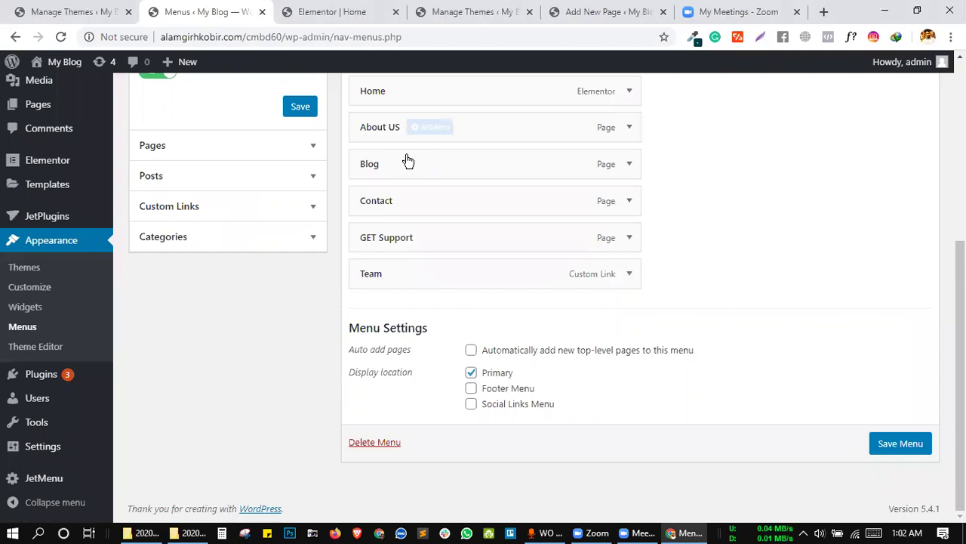
Open the Blog item's mega menu content in Elementor and show the Library's Blocks tab.
click(426, 165)
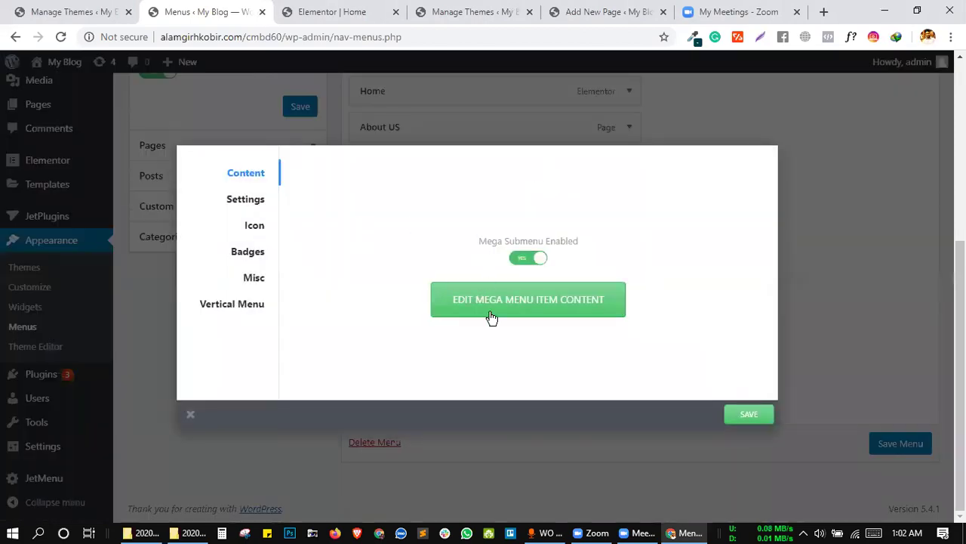
click(496, 317)
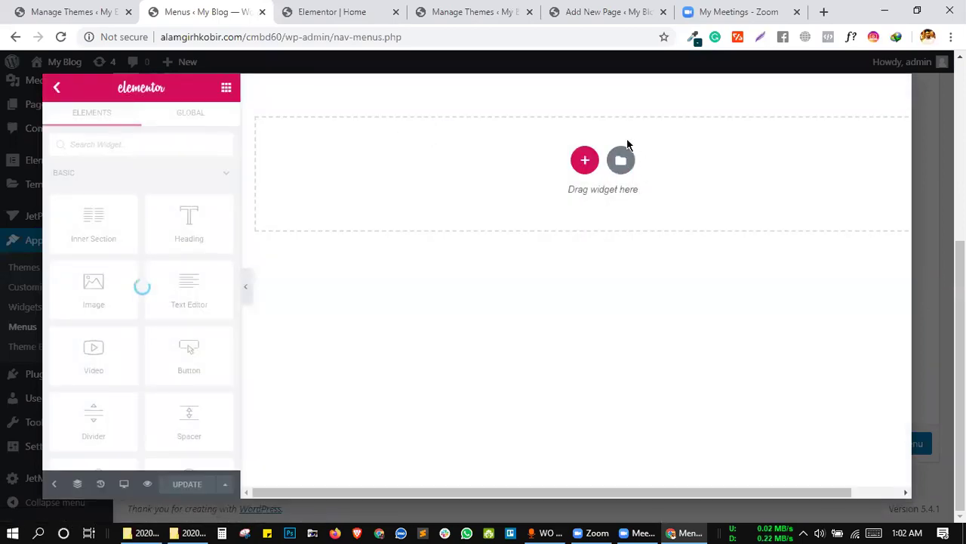
click(621, 166)
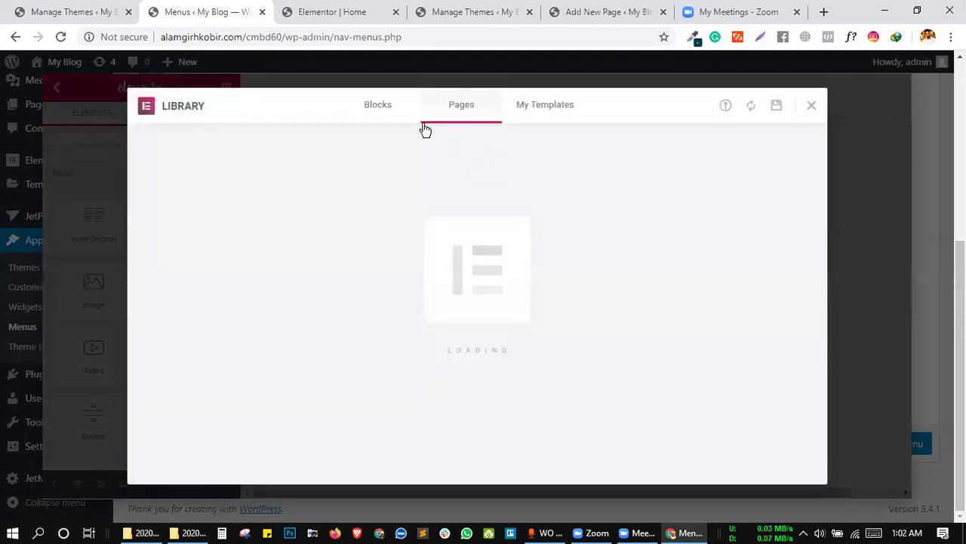
click(387, 111)
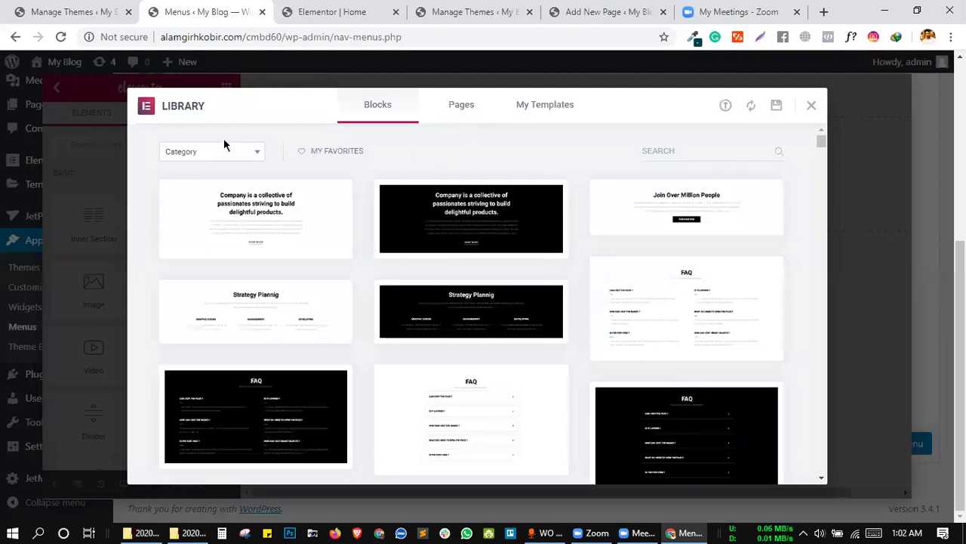
Search Blocks for 'blog' and try inserting two blog blocks, dismissing each licence error.
click(668, 149)
text(blog)
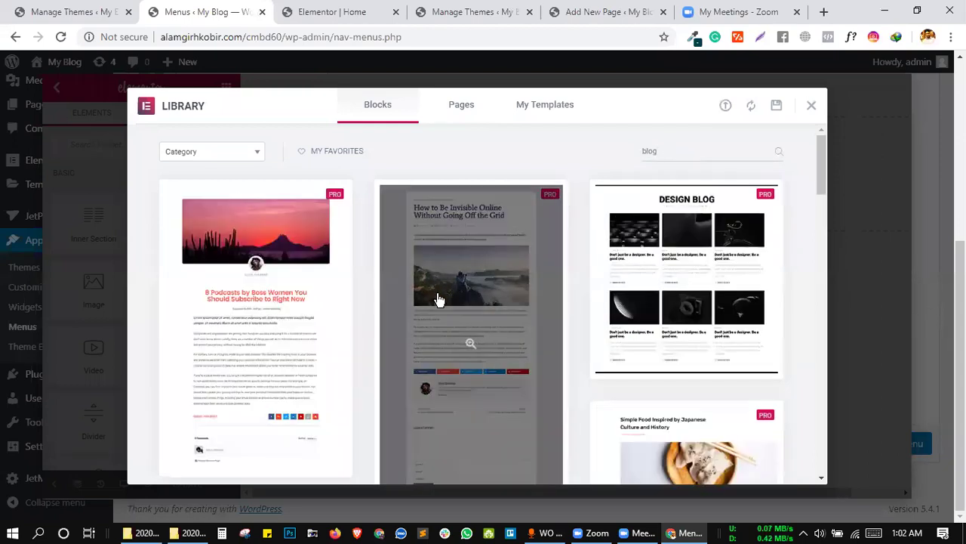
scroll(439, 299, down, 1)
scroll(438, 299, down, 2)
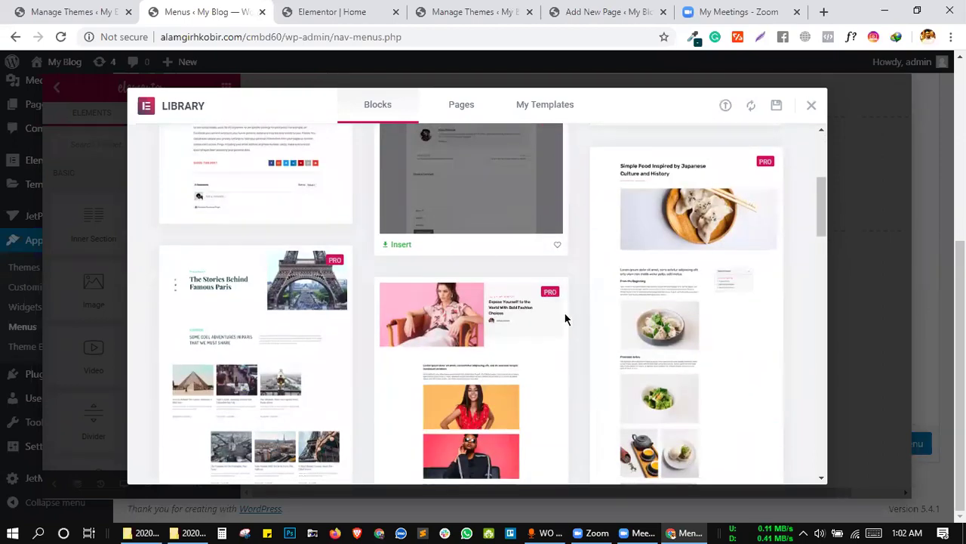
scroll(565, 319, down, 2)
scroll(506, 367, down, 2)
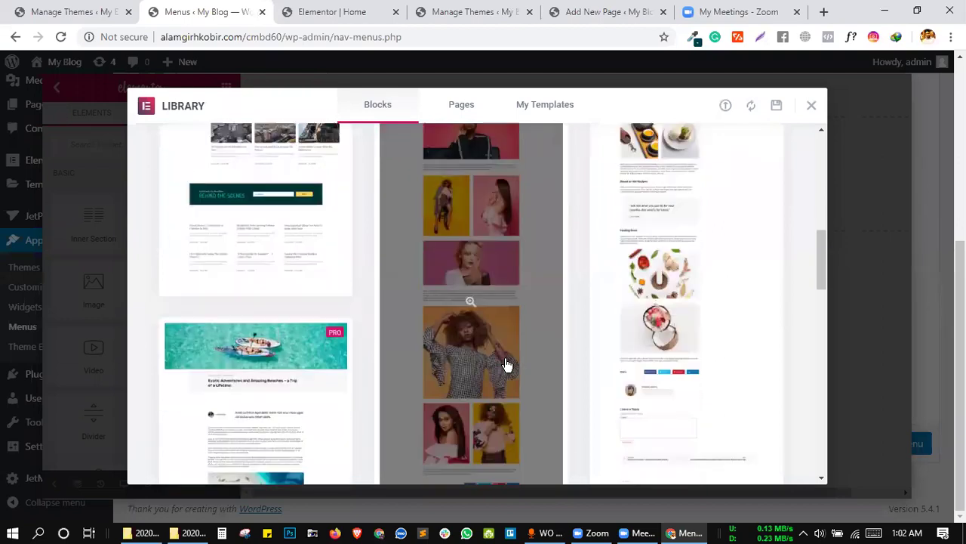
click(182, 261)
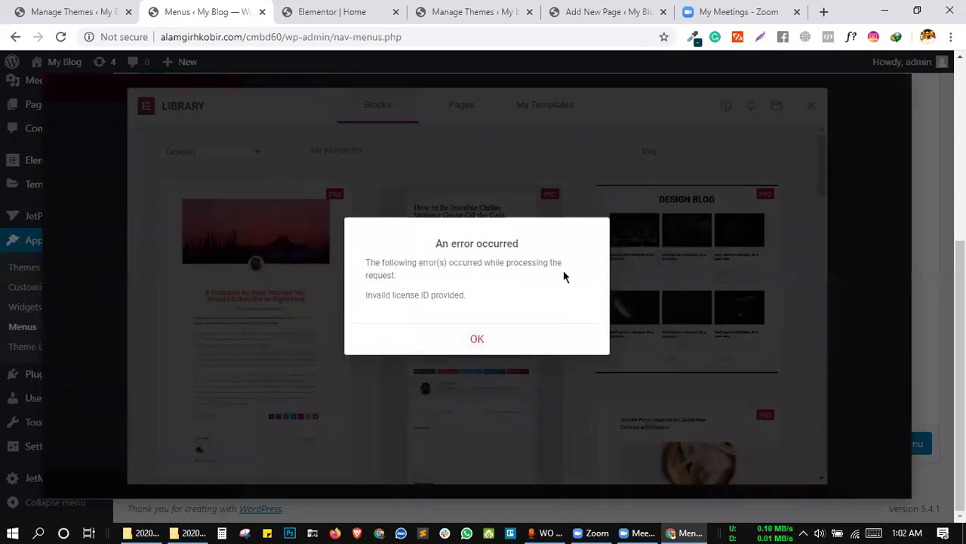
click(456, 344)
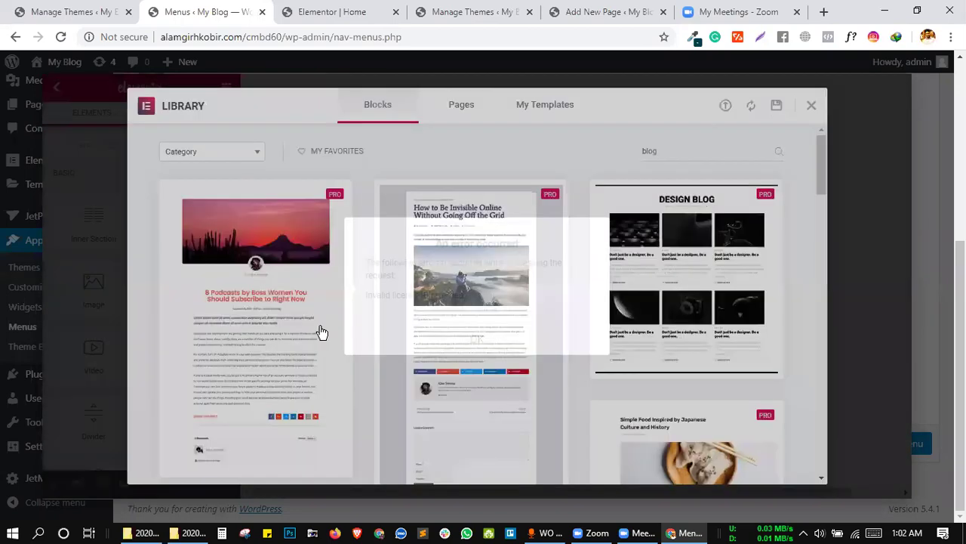
scroll(658, 233, down, 10)
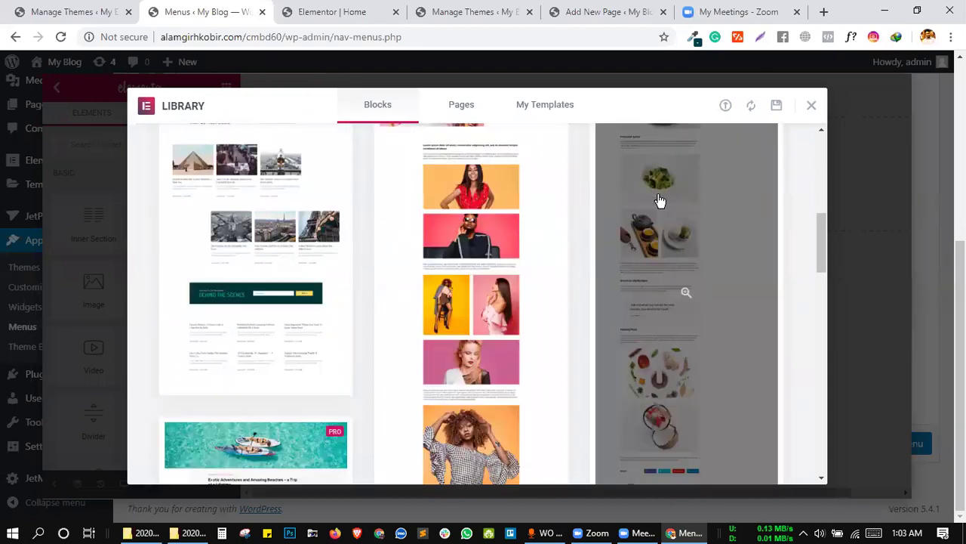
scroll(256, 386, down, 8)
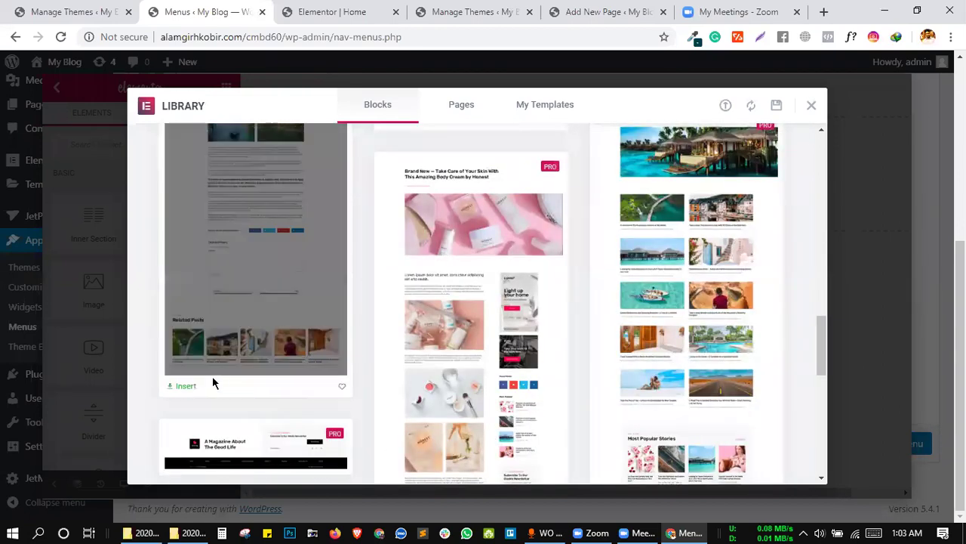
click(175, 386)
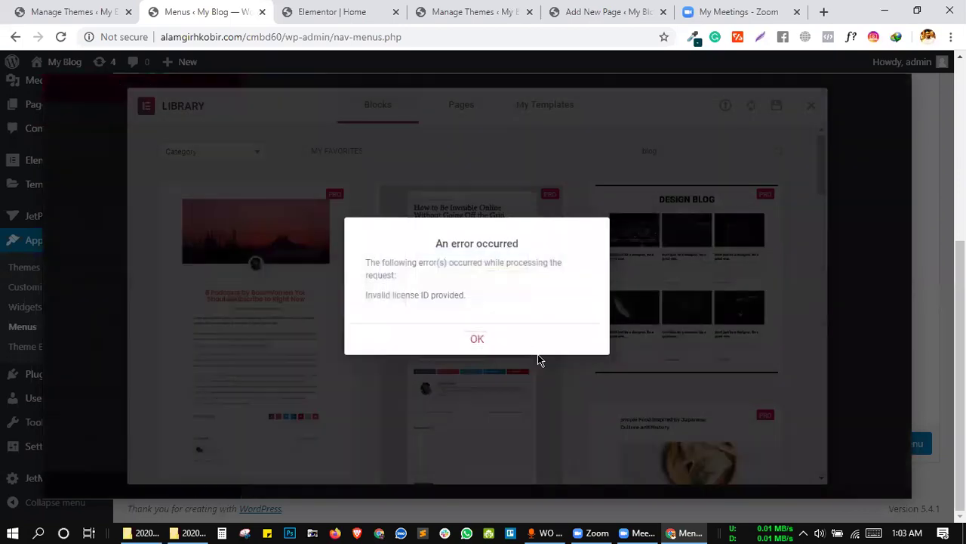
click(525, 346)
scroll(618, 325, down, 10)
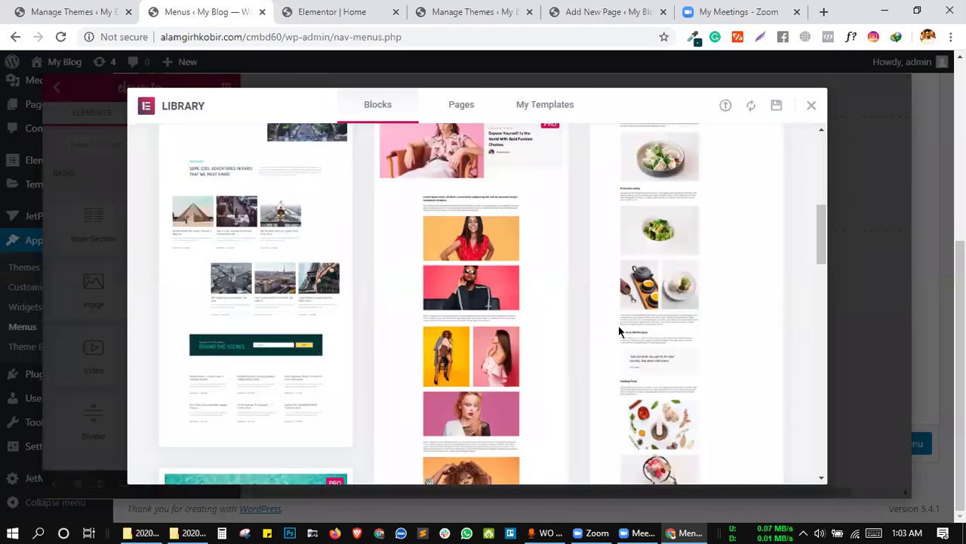
scroll(618, 330, down, 5)
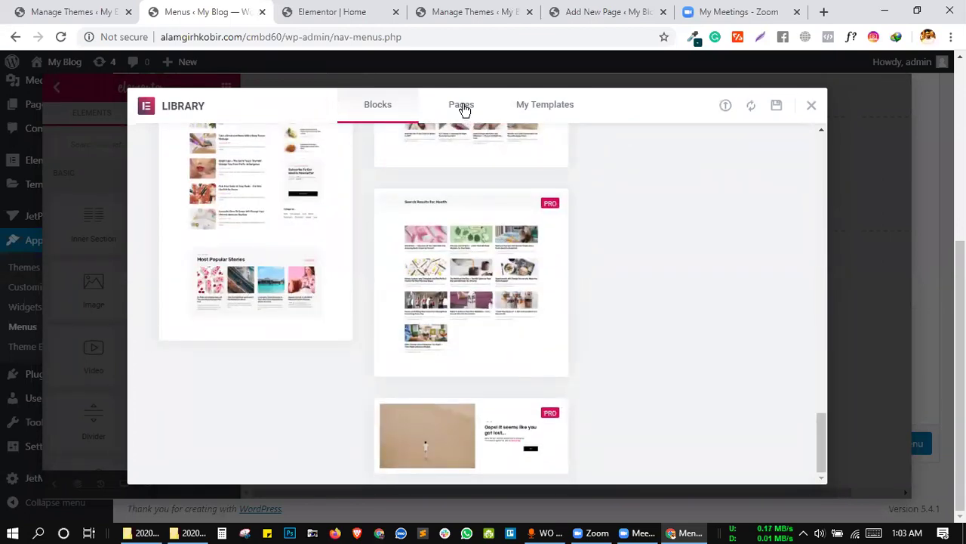
Search the Pages tab for 'blog' and insert the free Blog page template.
click(461, 106)
scroll(591, 202, up, 15)
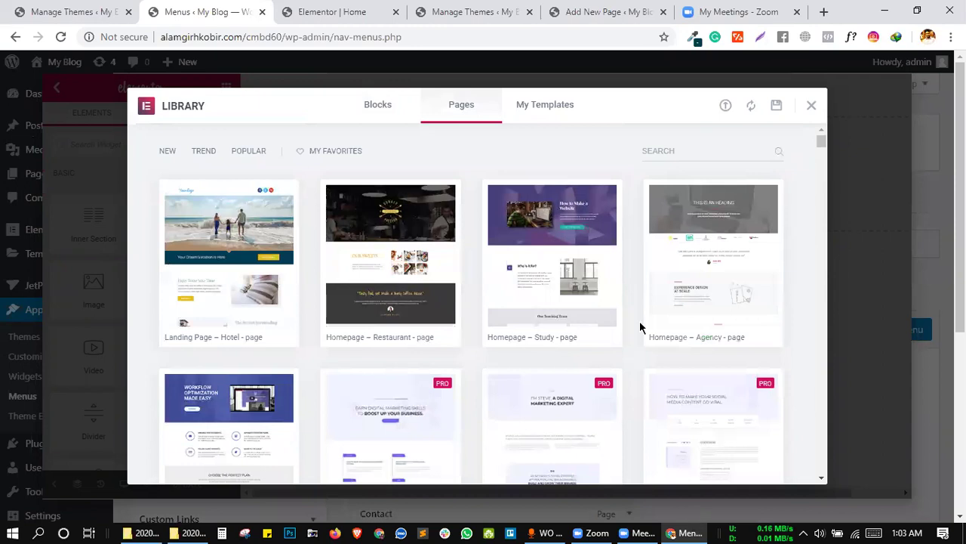
click(695, 150)
text(blog)
mouse_move(401, 280)
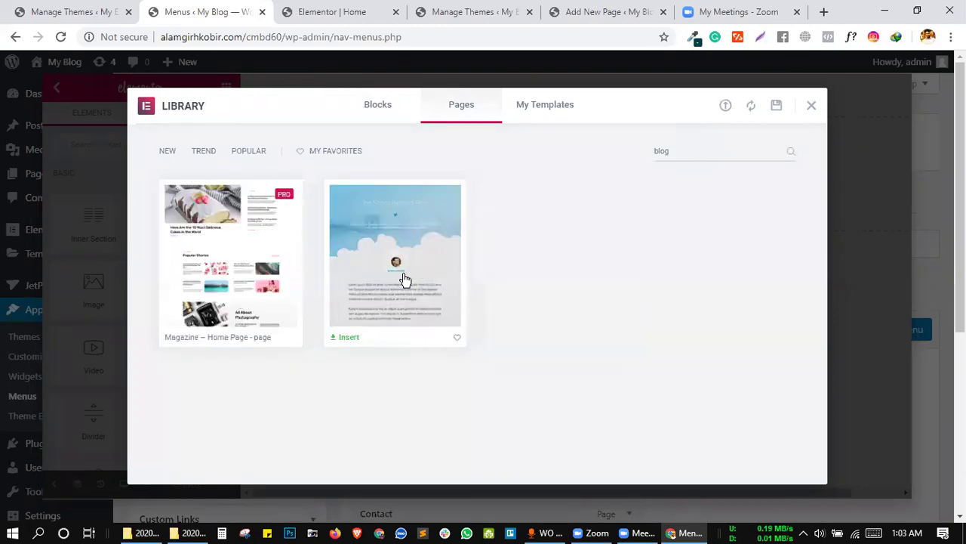
click(351, 337)
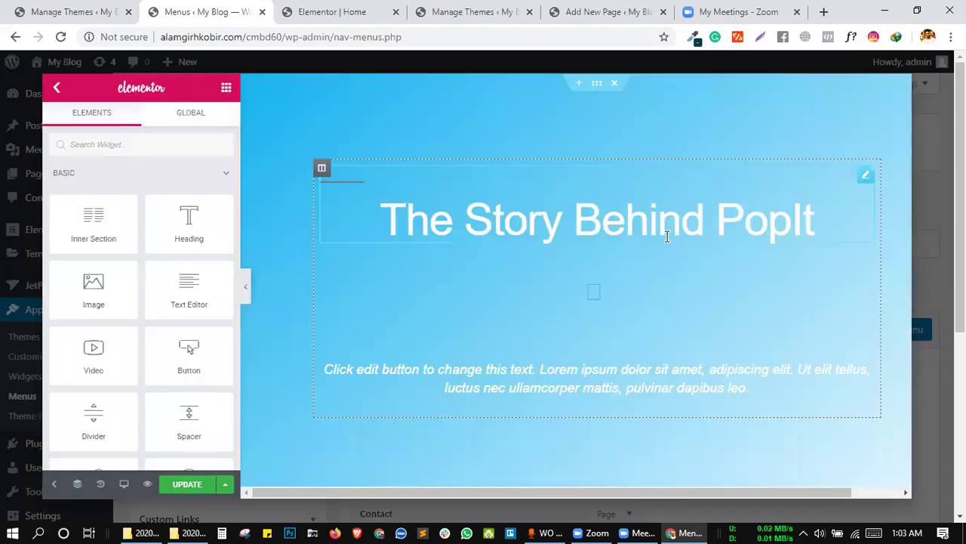
Delete the office image section, undoing the accidental removal of the next body text section.
scroll(555, 312, down, 15)
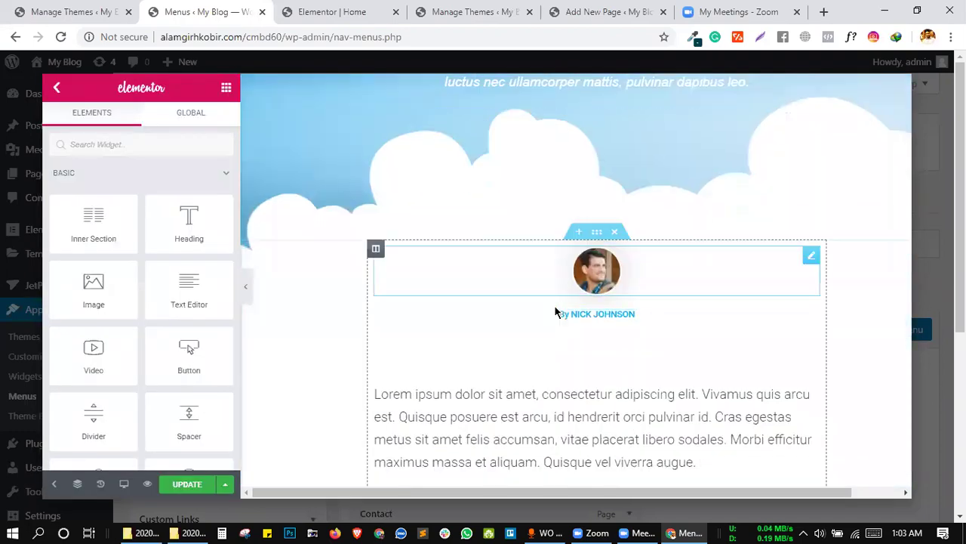
scroll(555, 303, down, 5)
scroll(557, 276, up, 8)
scroll(641, 305, up, 4)
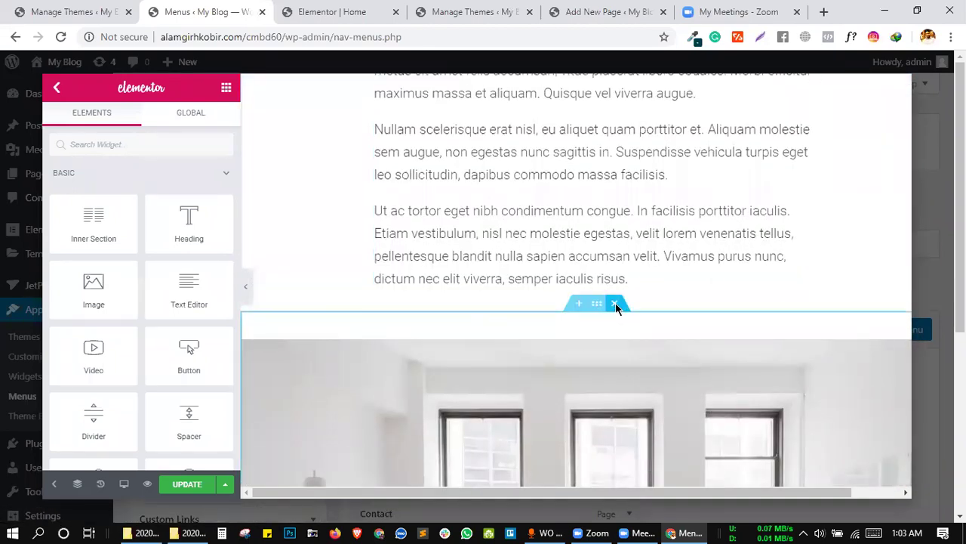
click(616, 305)
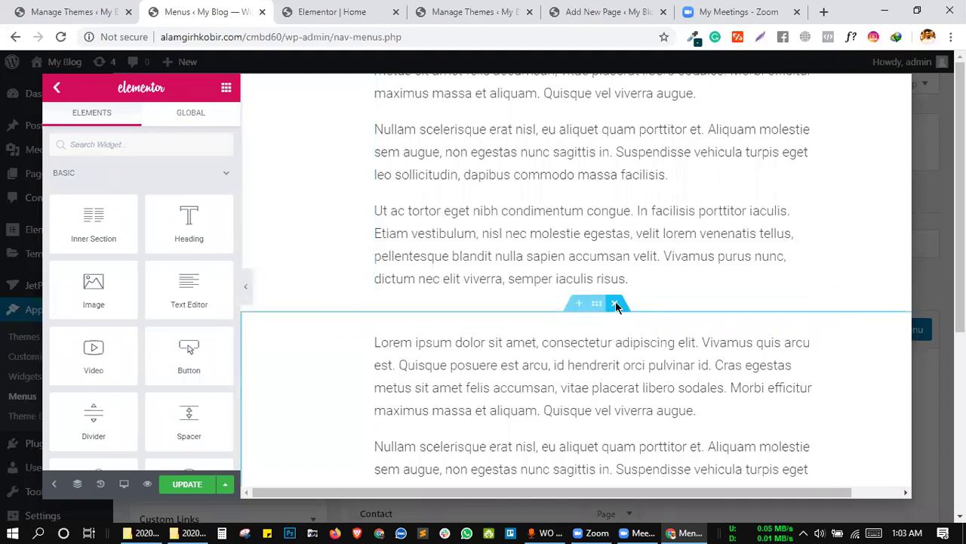
click(616, 305)
scroll(612, 339, up, 3)
key(ctrl+z)
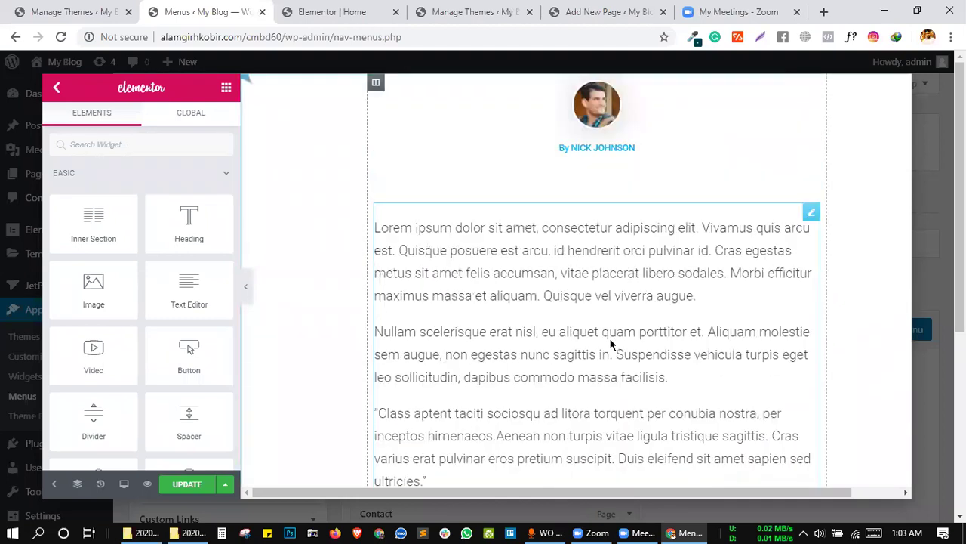
scroll(611, 343, up, 3)
scroll(612, 344, down, 5)
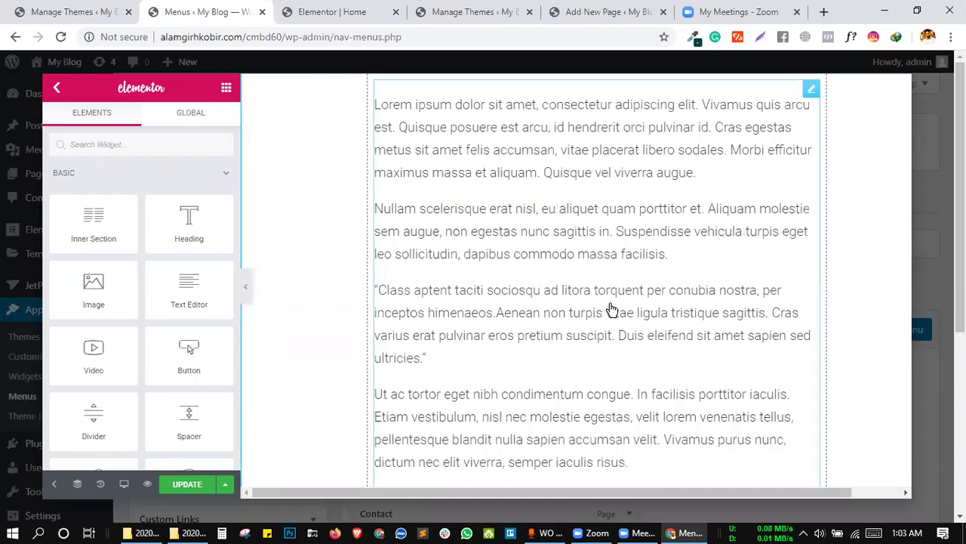
Restore the styled quote block and delete the extra body text widget.
right_click(612, 308)
key(ctrl+shift+z)
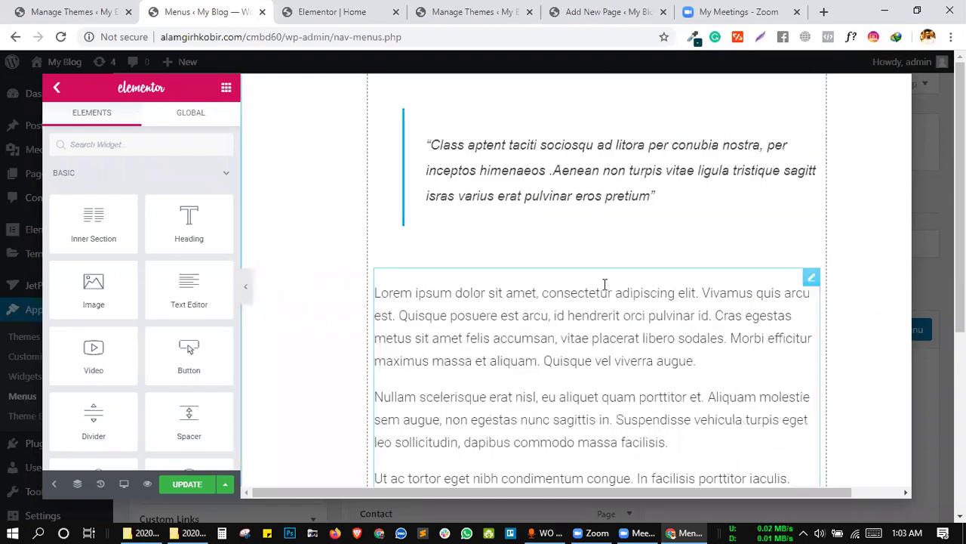
scroll(604, 290, up, 3)
scroll(604, 291, down, 3)
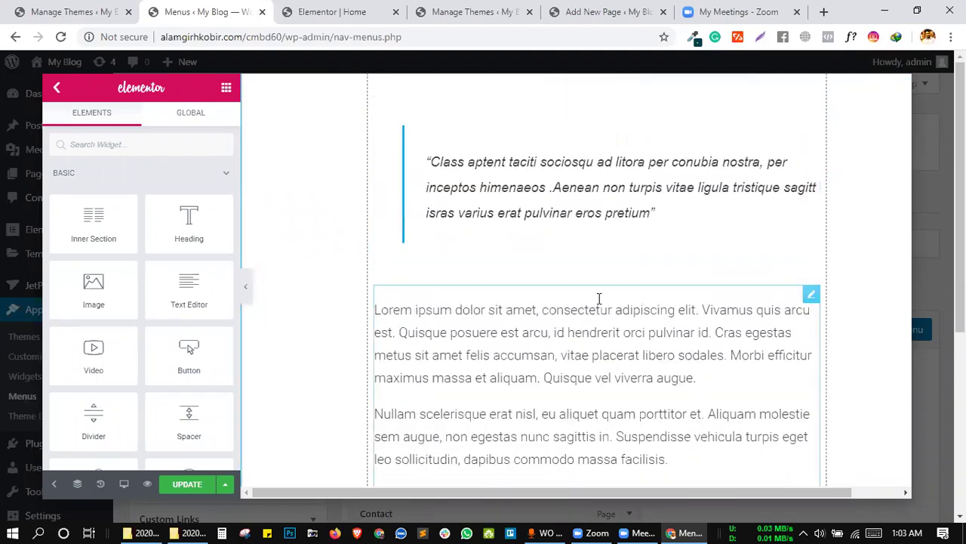
right_click(598, 294)
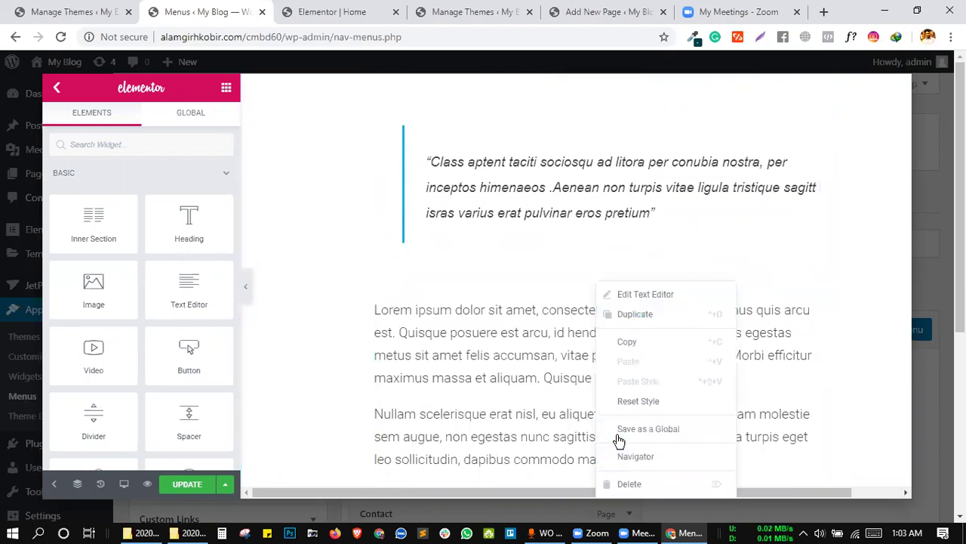
click(629, 483)
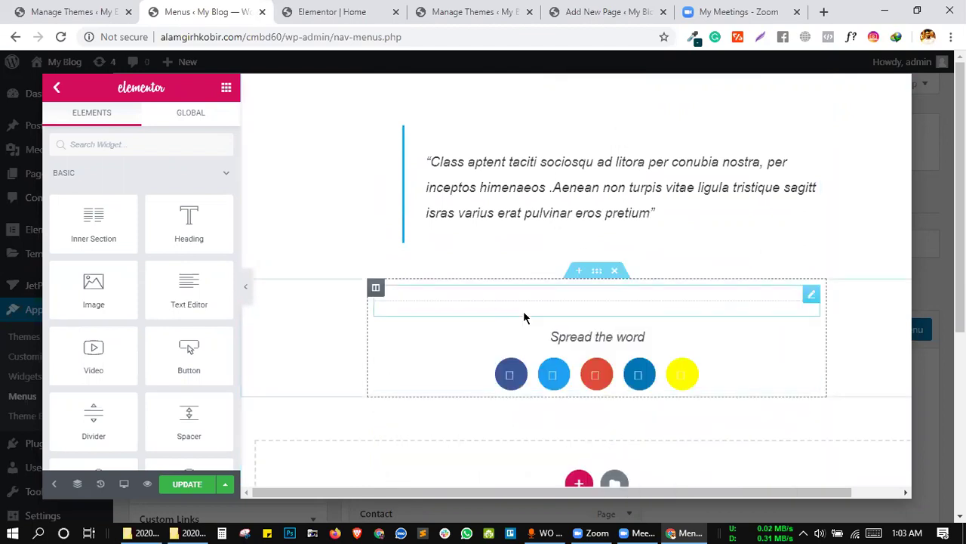
Delete the empty Spacer widget from the template.
scroll(526, 318, down, 1)
scroll(527, 318, up, 10)
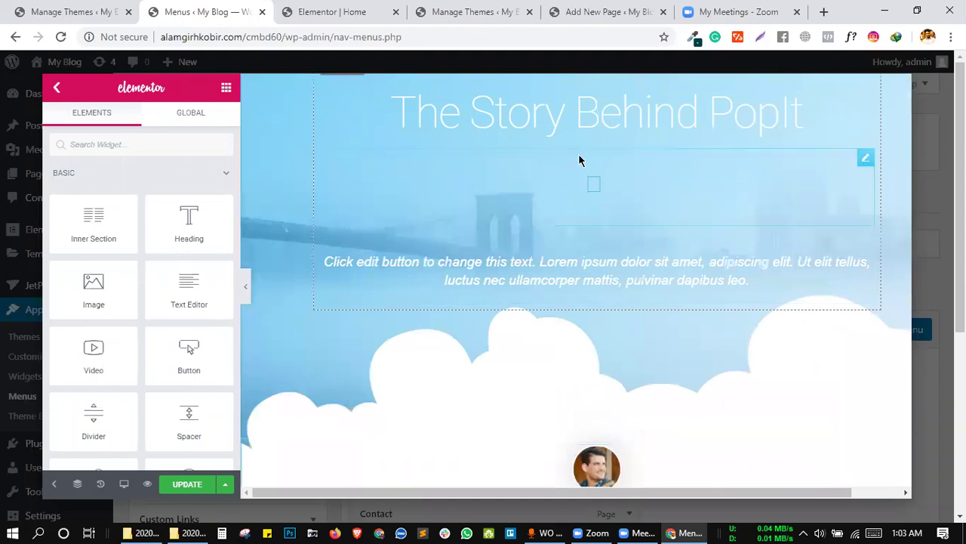
scroll(611, 168, down, 4)
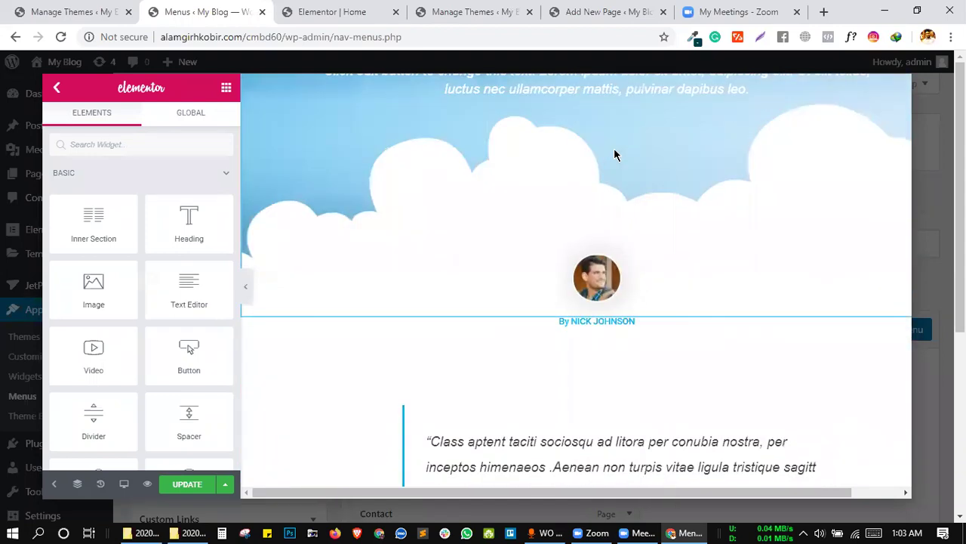
scroll(668, 351, down, 2)
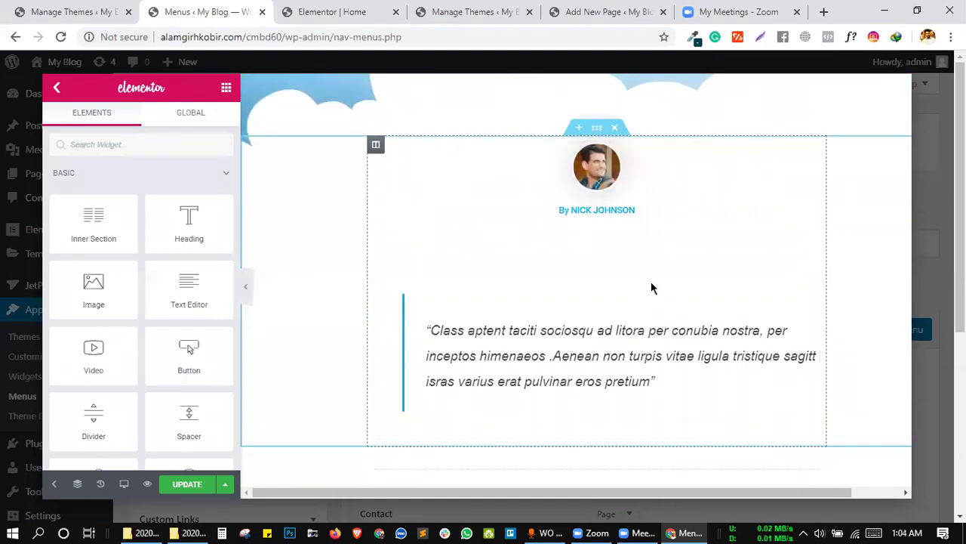
right_click(626, 244)
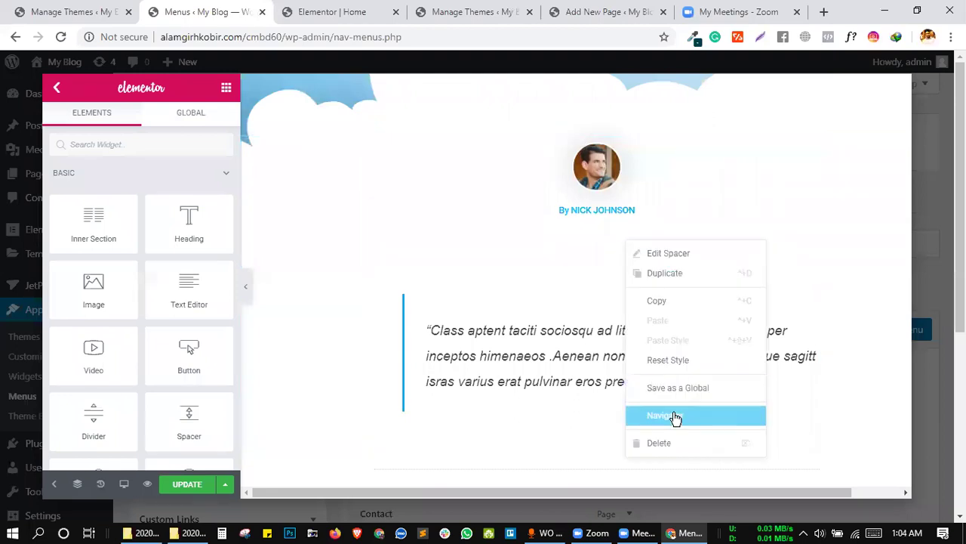
click(658, 443)
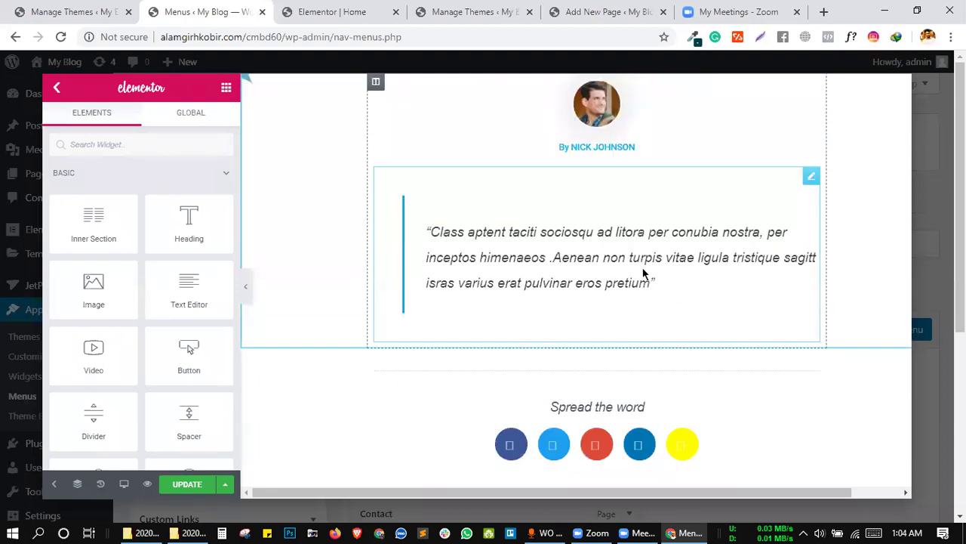
scroll(642, 280, down, 3)
scroll(541, 316, down, 5)
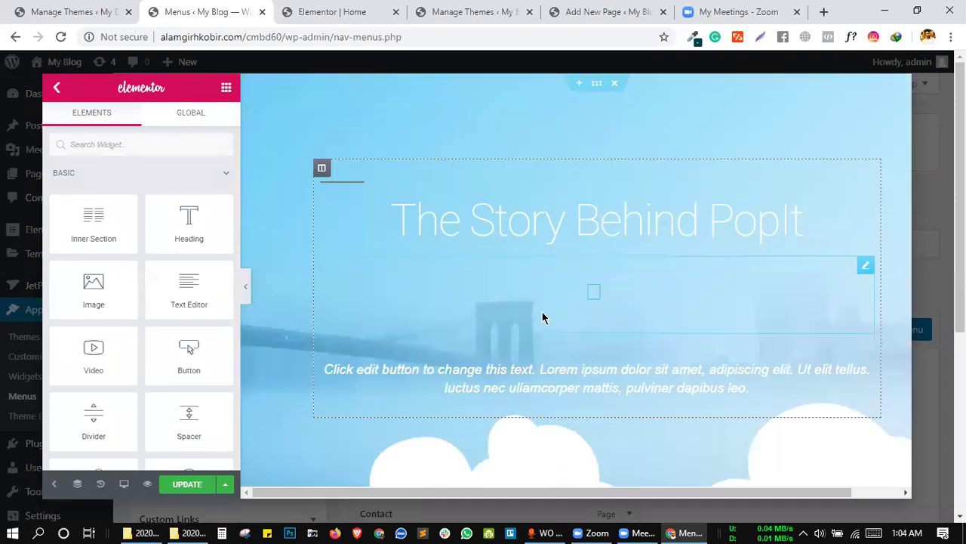
Give the PopIt hero section 777 content width and linked 50 px padding, then update and go back.
click(596, 85)
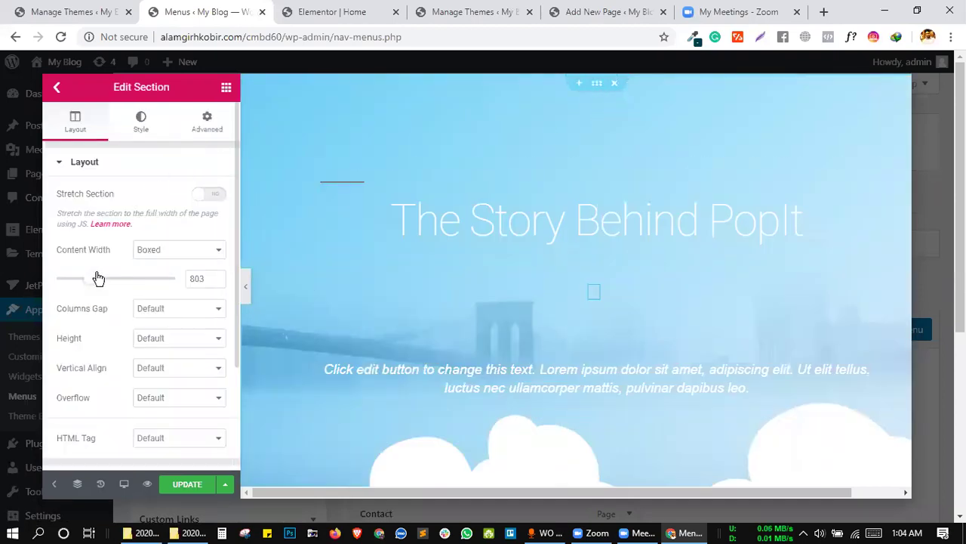
drag(92, 283, 89, 283)
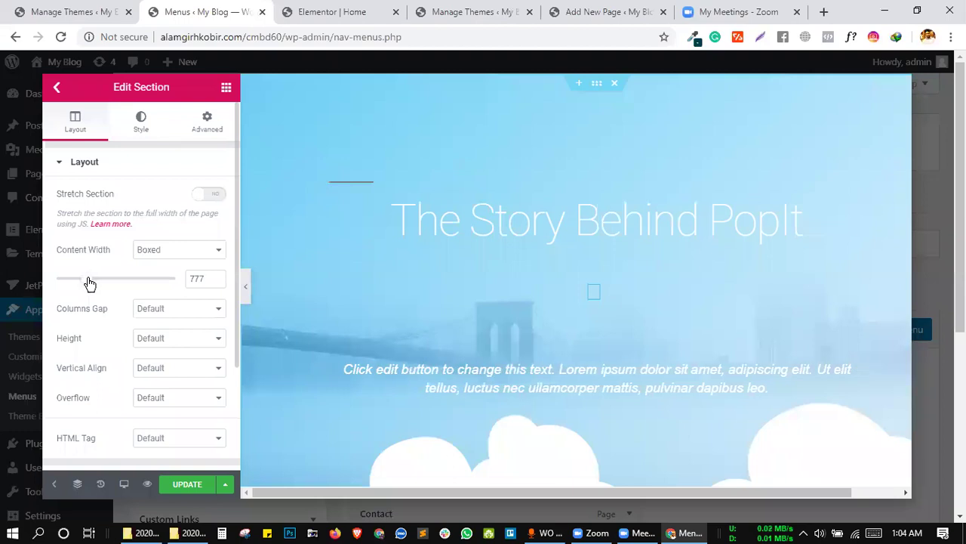
click(202, 133)
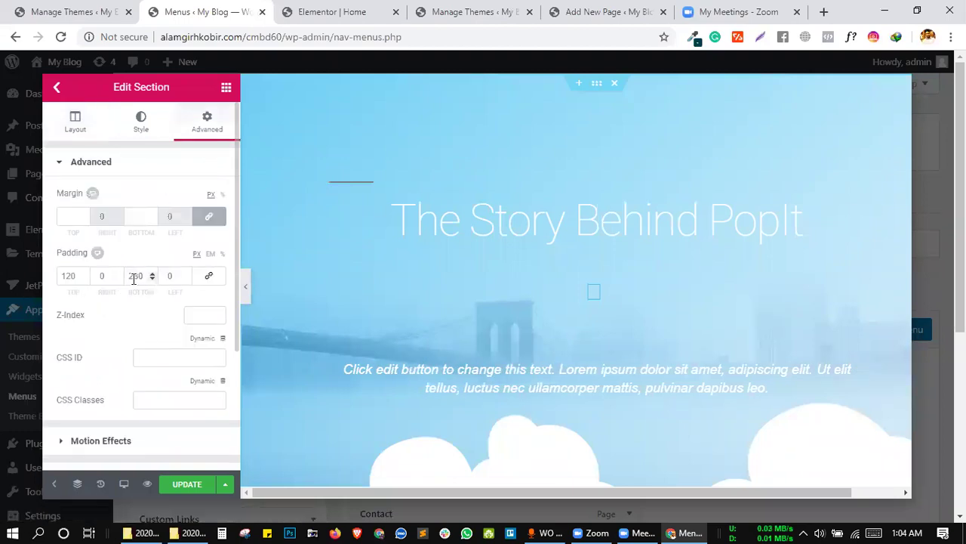
click(209, 277)
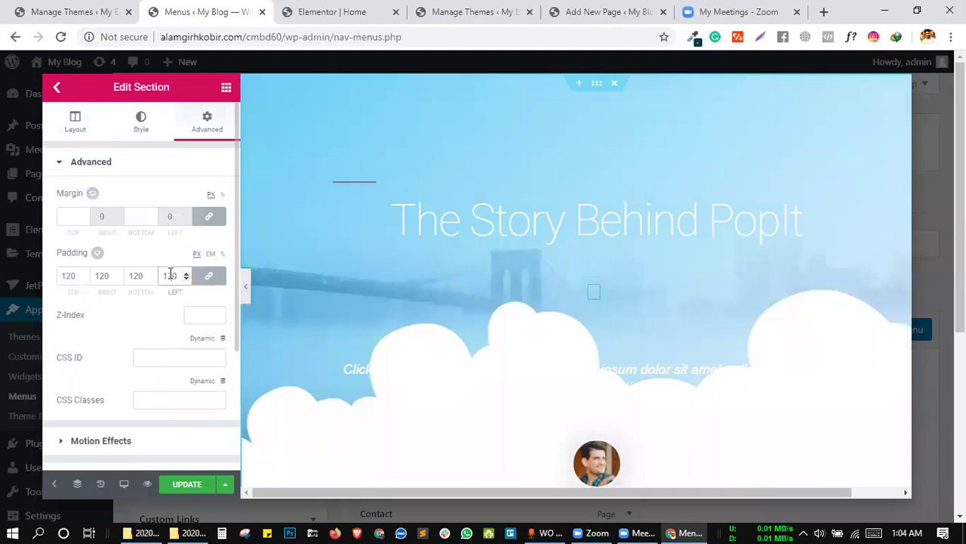
key(BackSpace)
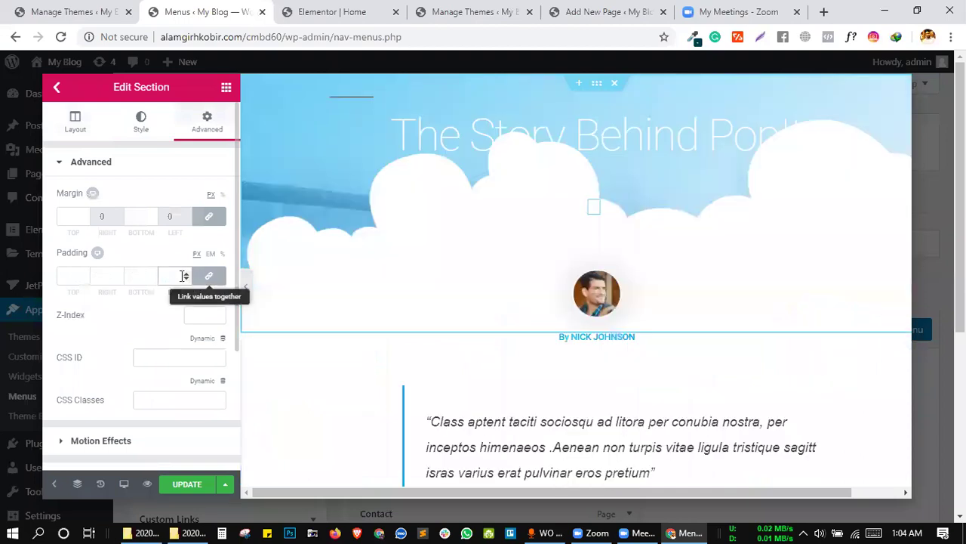
click(132, 276)
text(50)
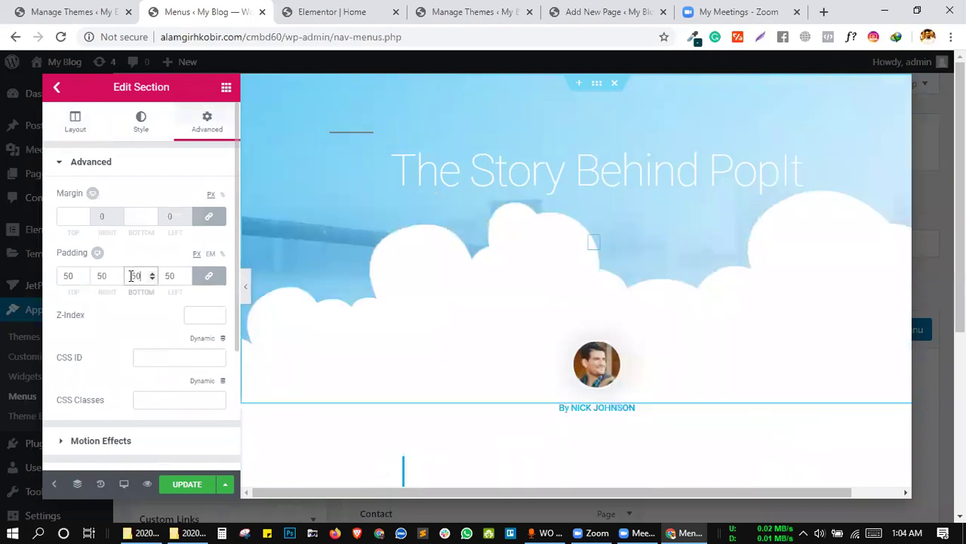
scroll(427, 230, down, 5)
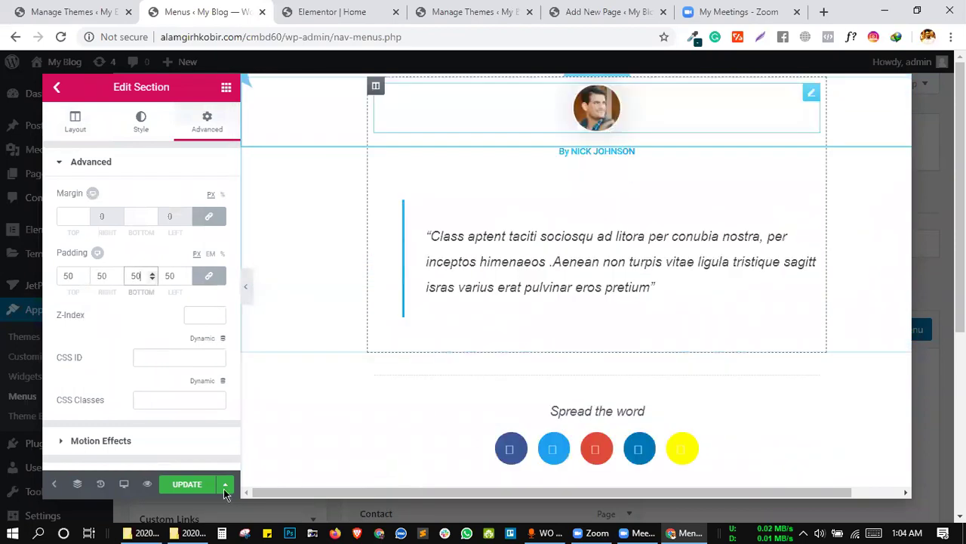
click(177, 477)
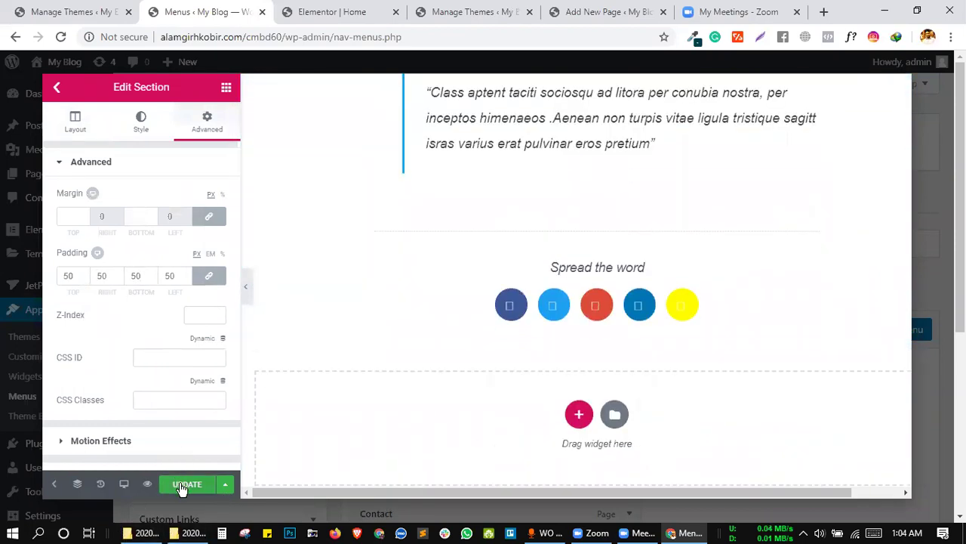
click(58, 89)
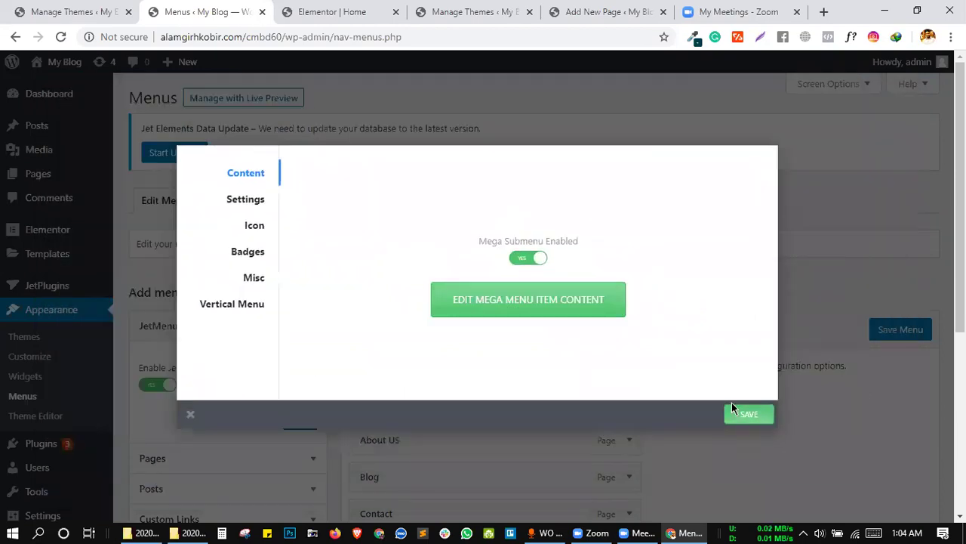
Save and close the Blog item's JetMenu settings.
click(751, 415)
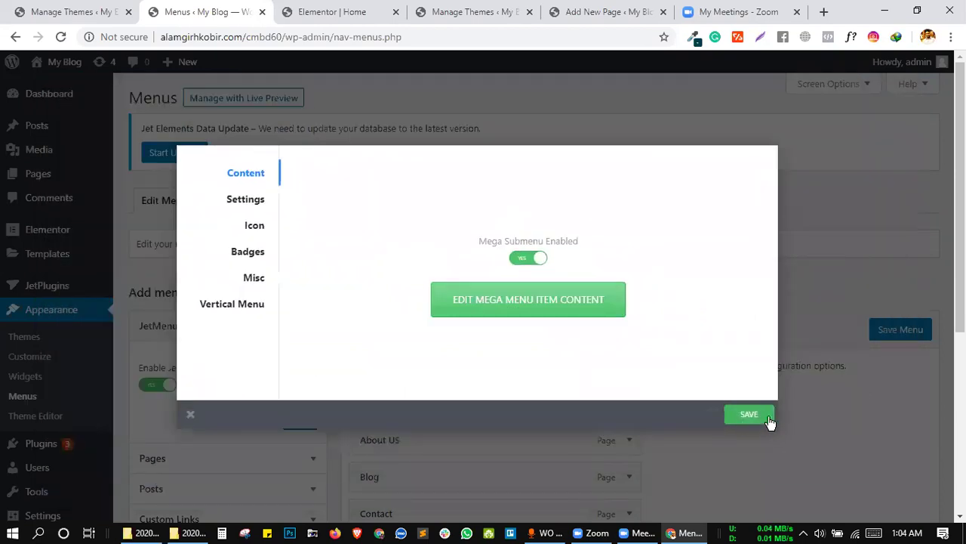
click(819, 418)
scroll(637, 423, down, 4)
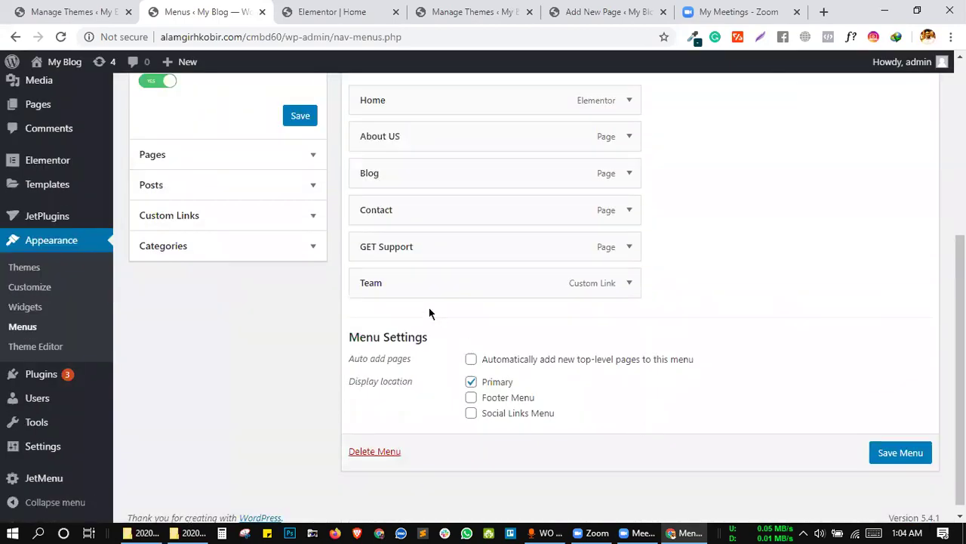
Turn on Mega Submenu for the Team item and open its mega menu content editor.
click(414, 283)
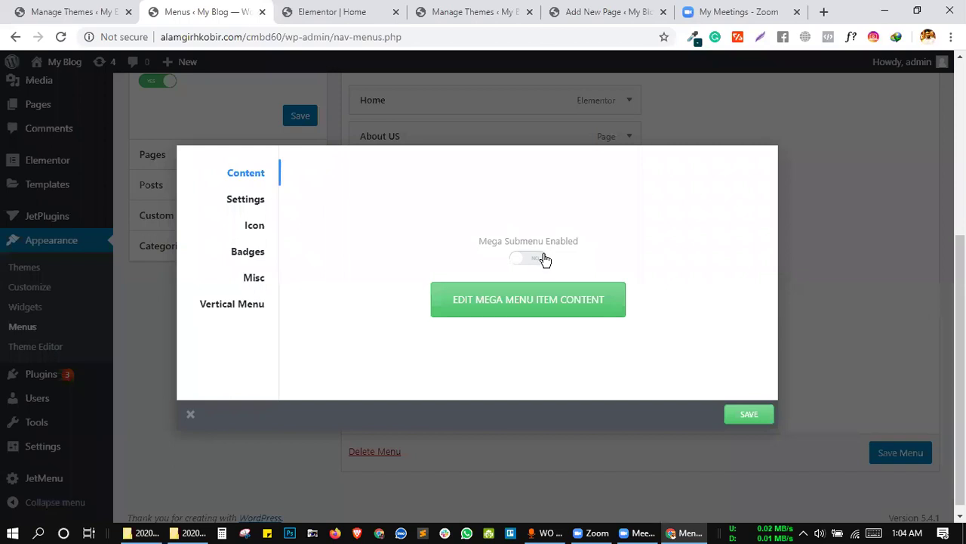
click(543, 260)
click(581, 287)
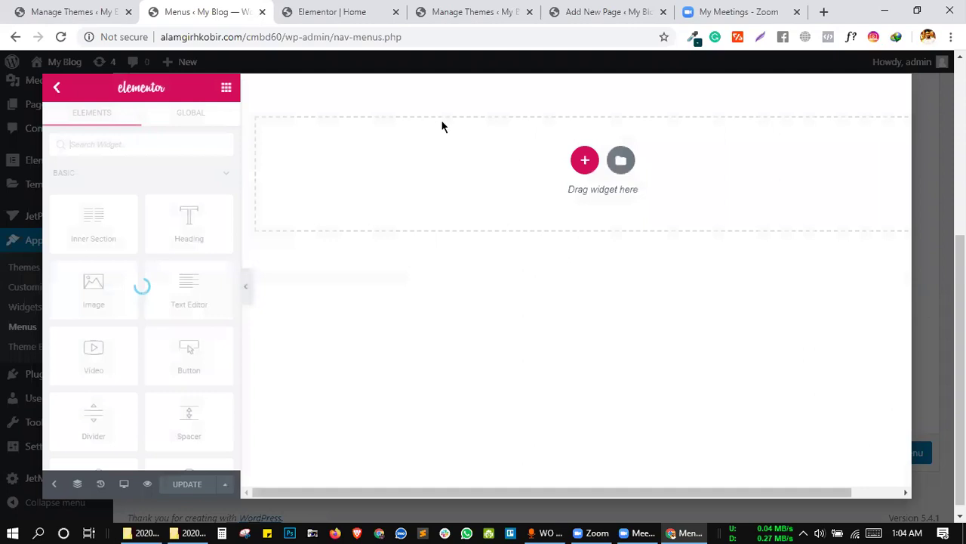
Search the Library's Blocks for 'team' and insert the three-person team block.
click(619, 163)
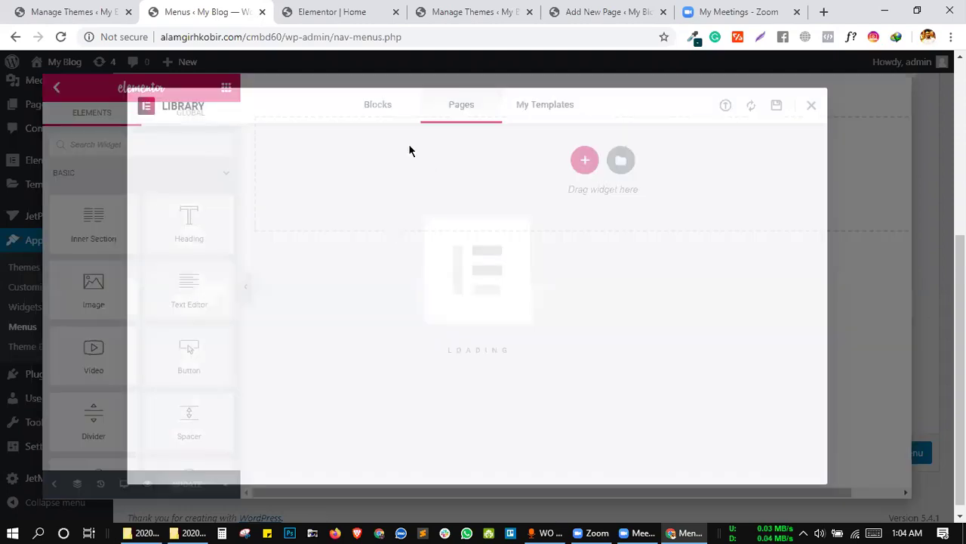
click(380, 111)
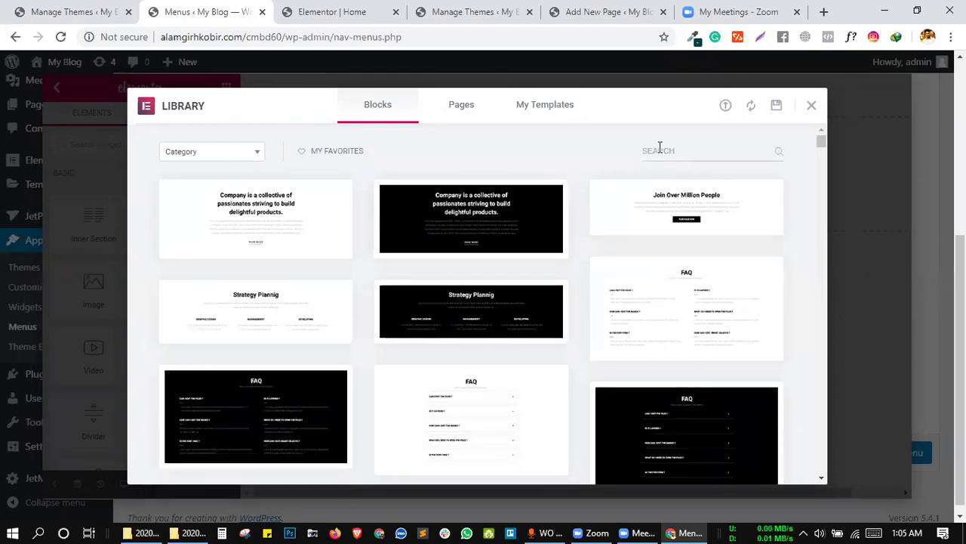
text(tr)
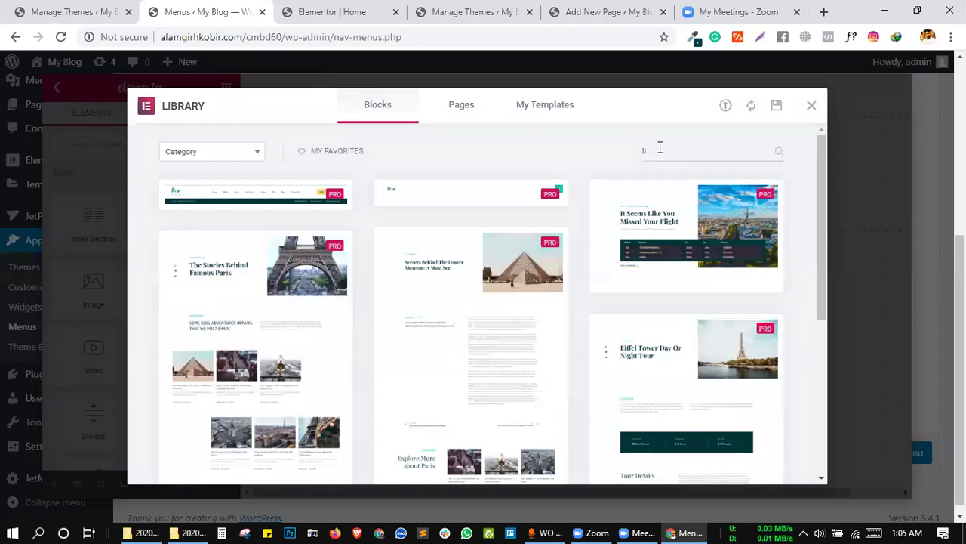
key(BackSpace)
text(eam)
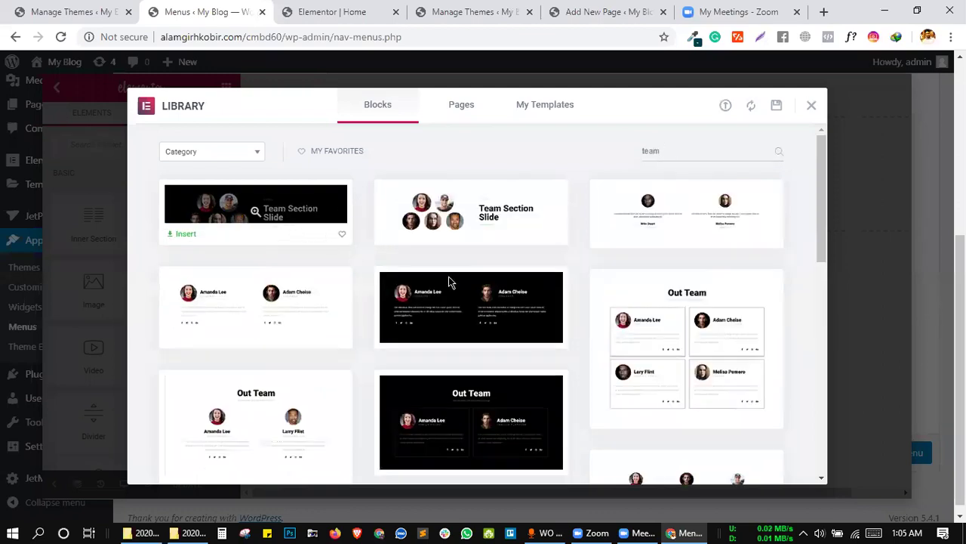
scroll(611, 350, down, 3)
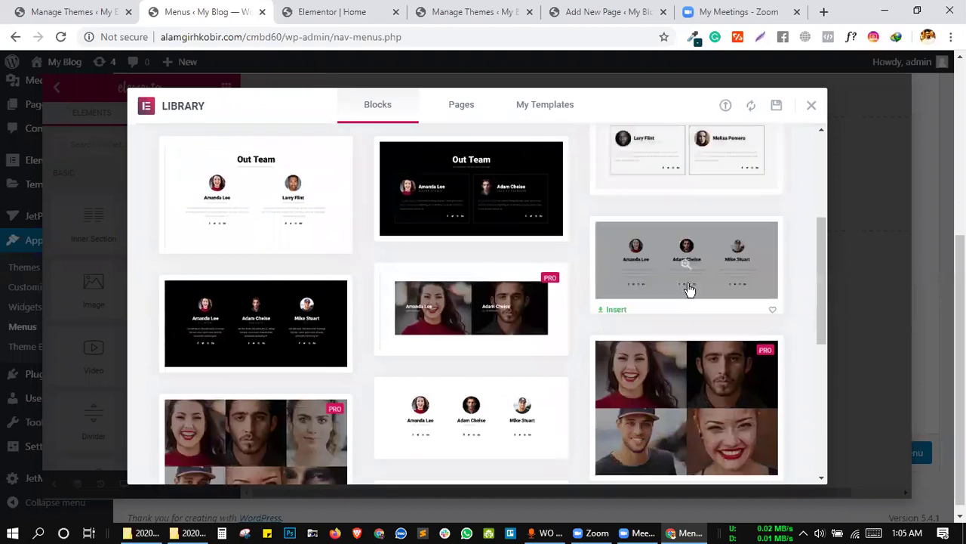
scroll(431, 309, down, 3)
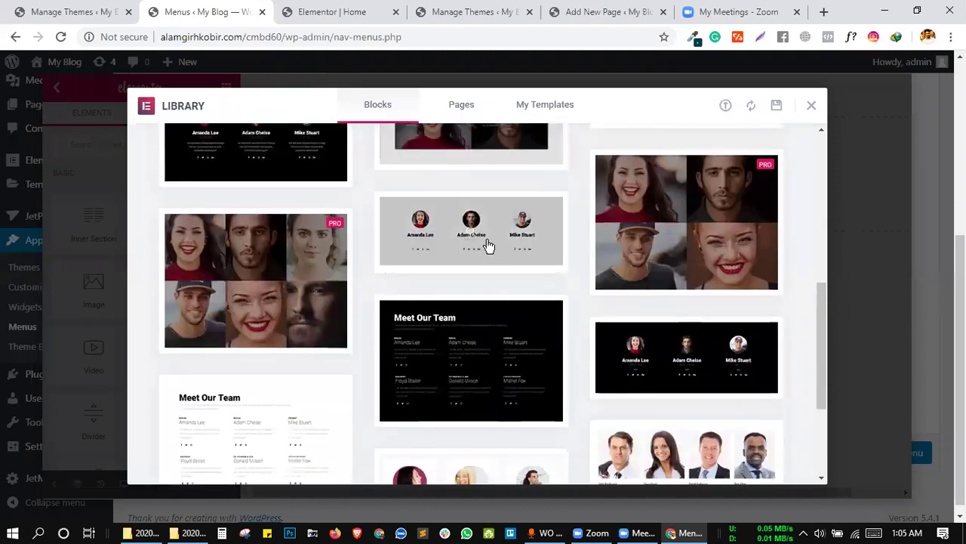
scroll(385, 362, down, 3)
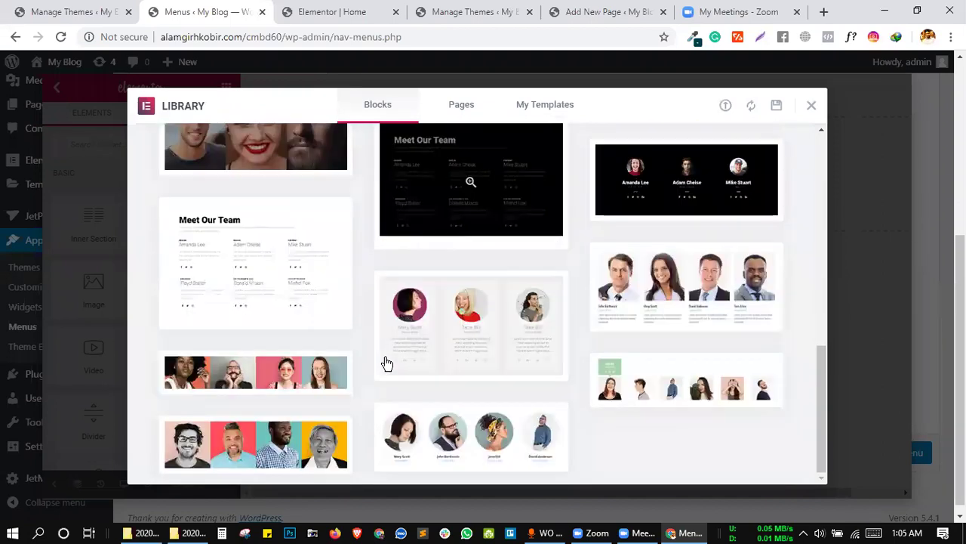
click(398, 370)
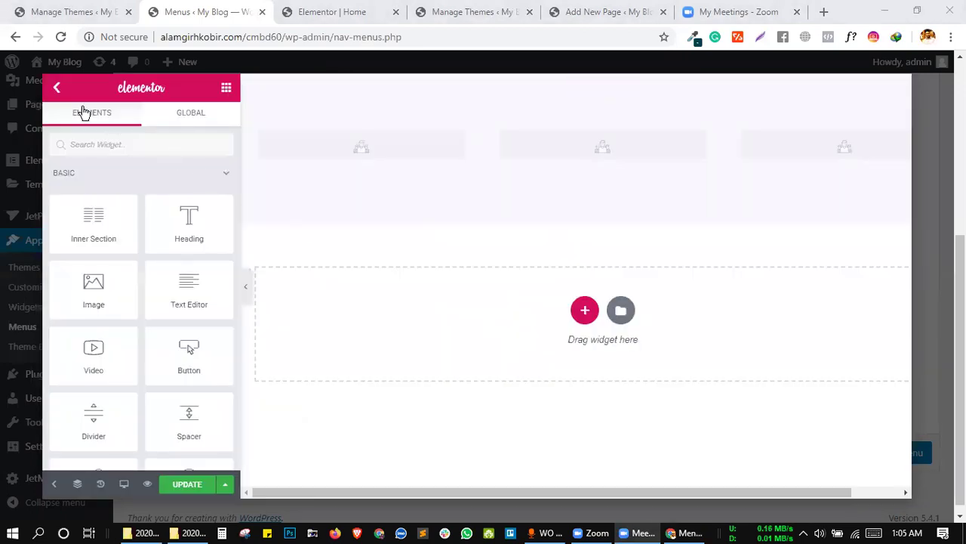
Leave the content editor and reopen the Team item's mega menu content editor.
click(57, 87)
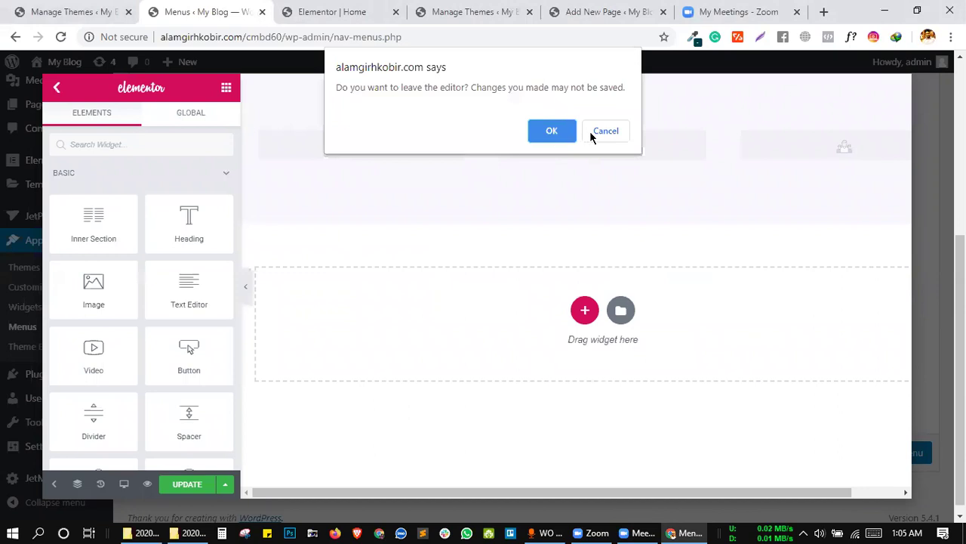
click(605, 131)
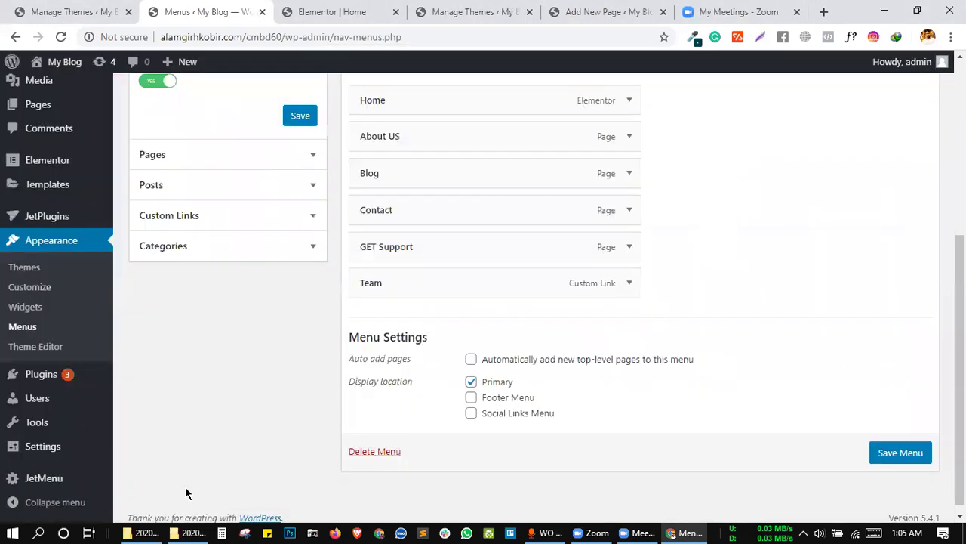
mouse_move(611, 276)
click(415, 286)
click(541, 303)
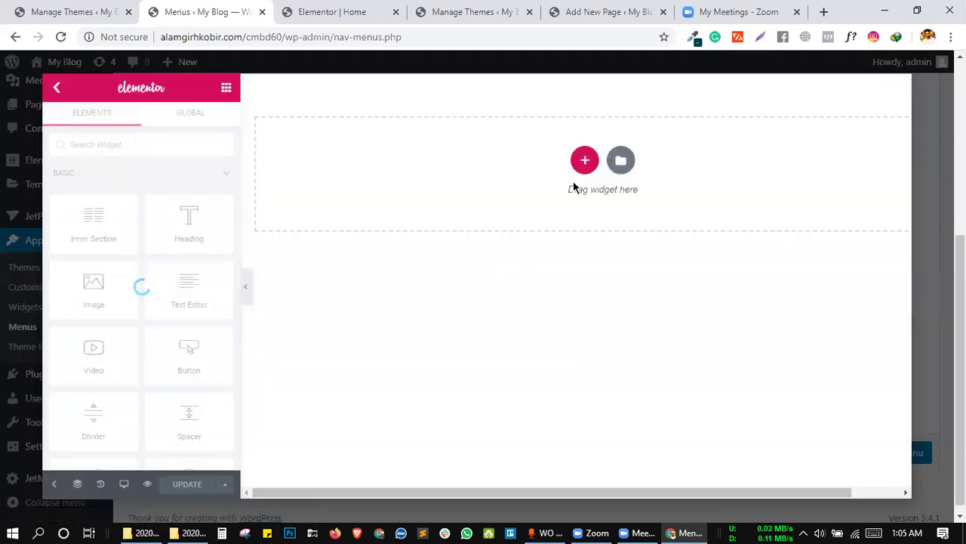
Insert the 'team' block again, then update and close the content editor.
click(621, 160)
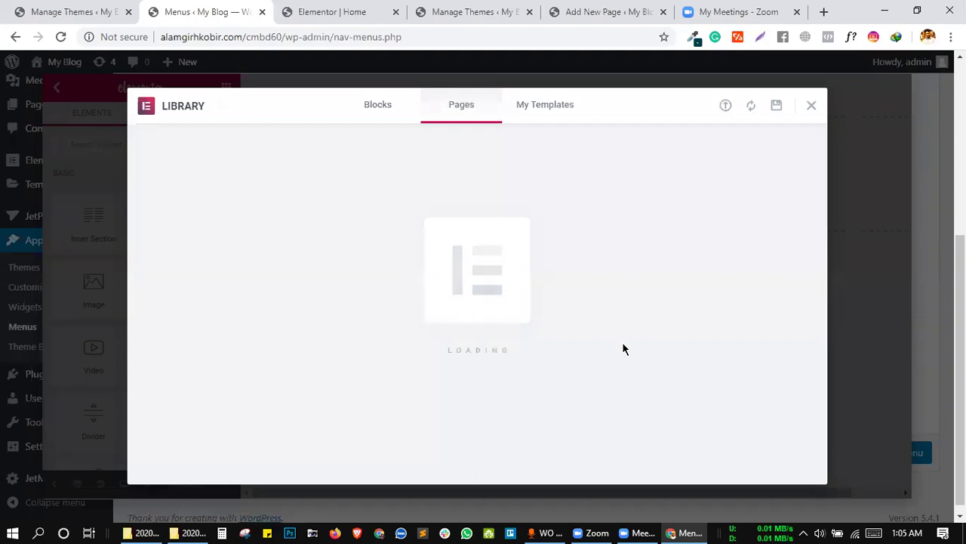
click(385, 114)
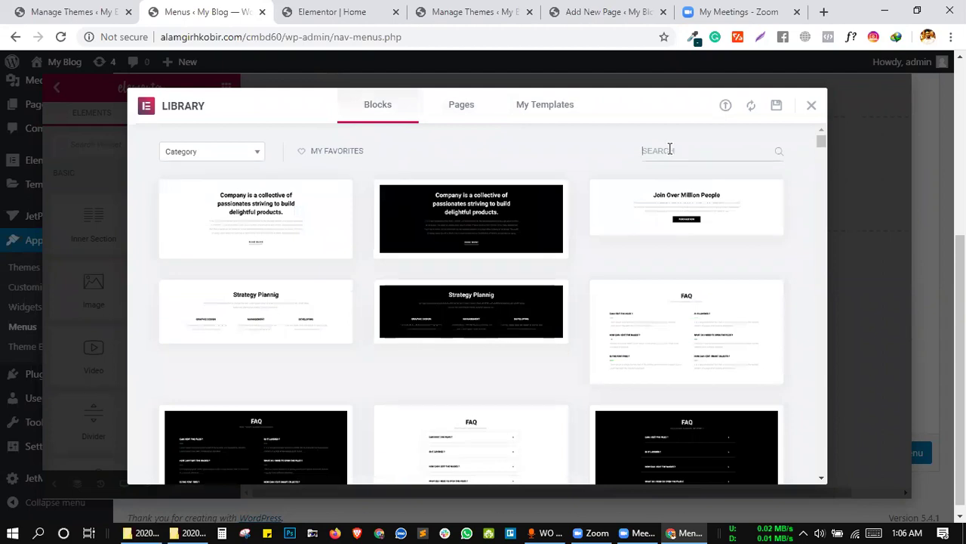
text(team)
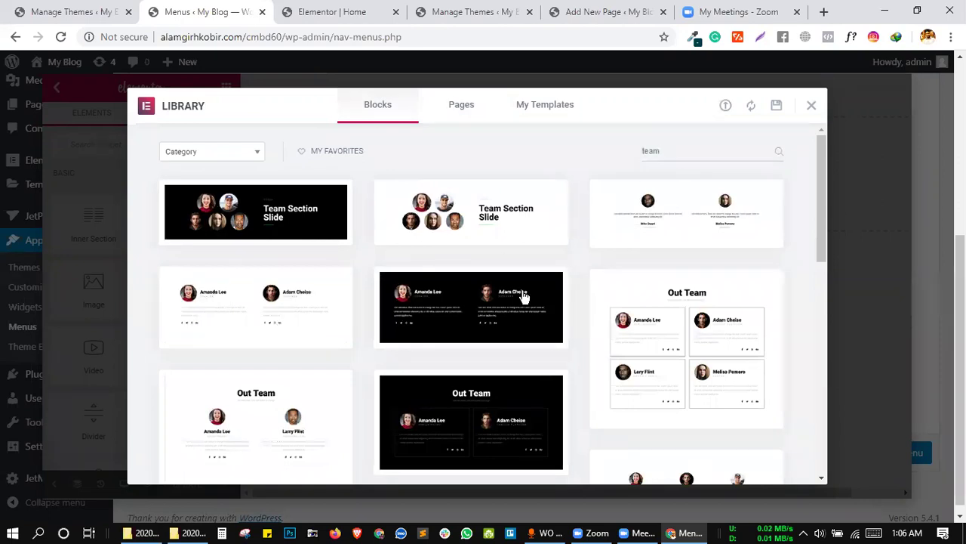
scroll(524, 280, down, 5)
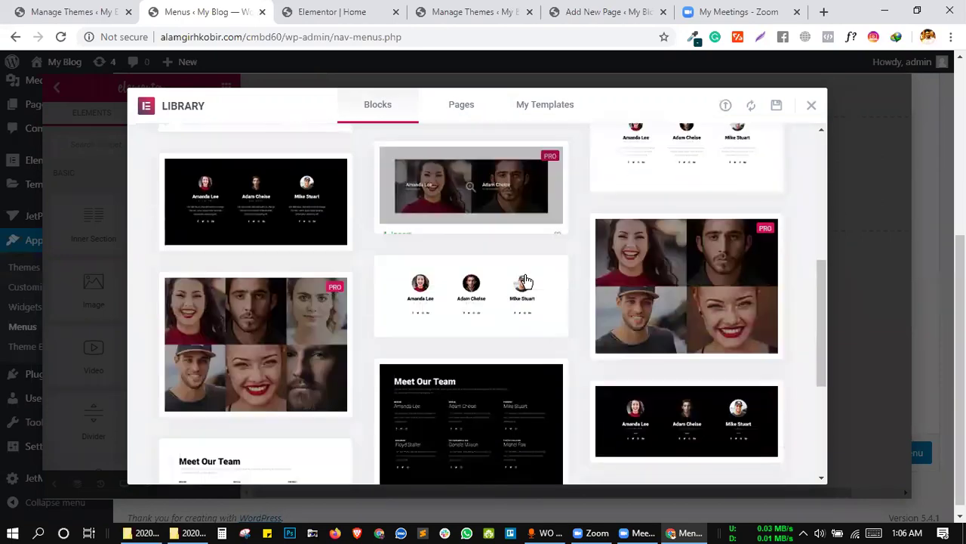
scroll(525, 281, down, 5)
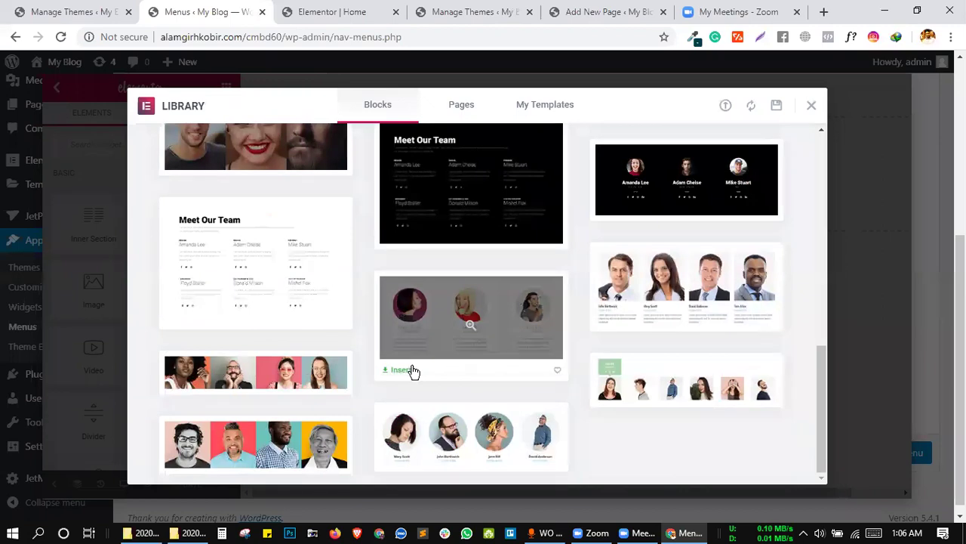
click(399, 370)
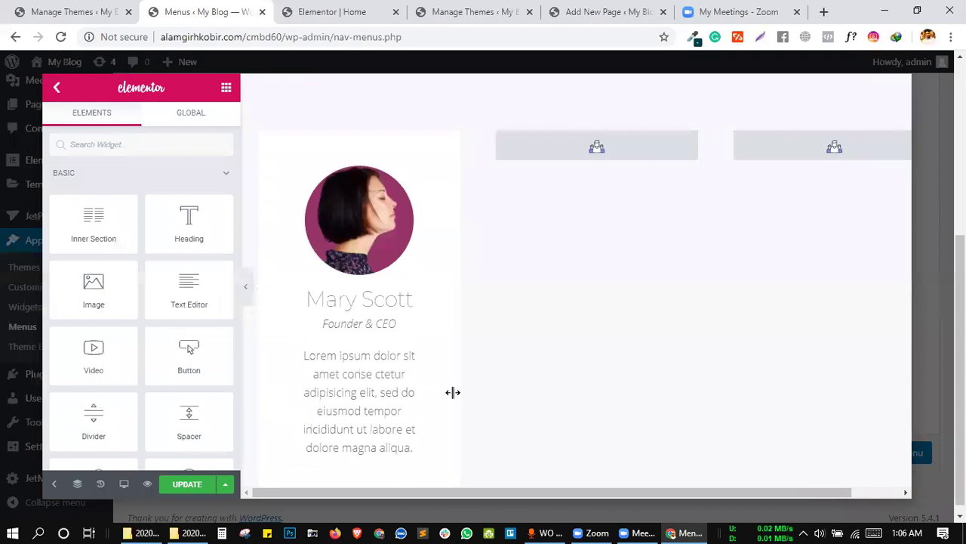
click(189, 485)
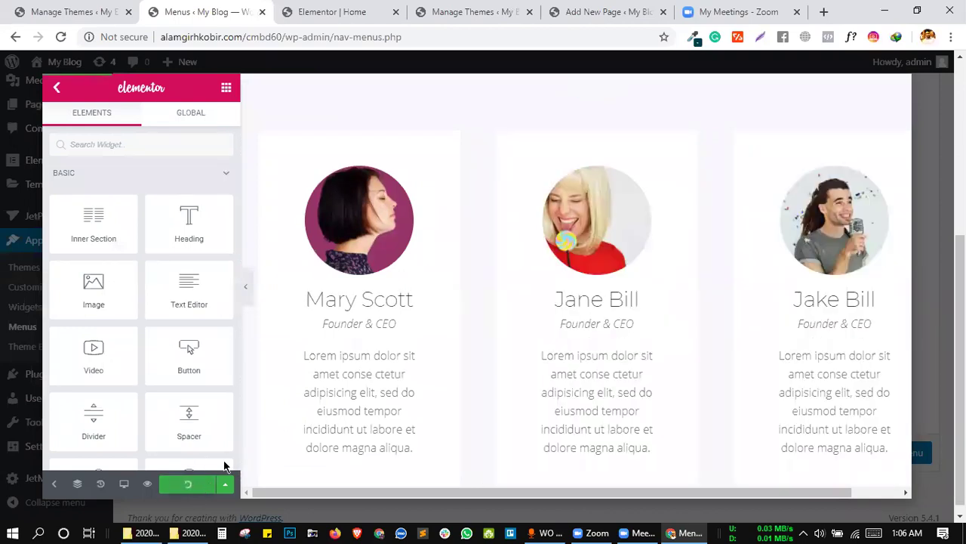
click(54, 90)
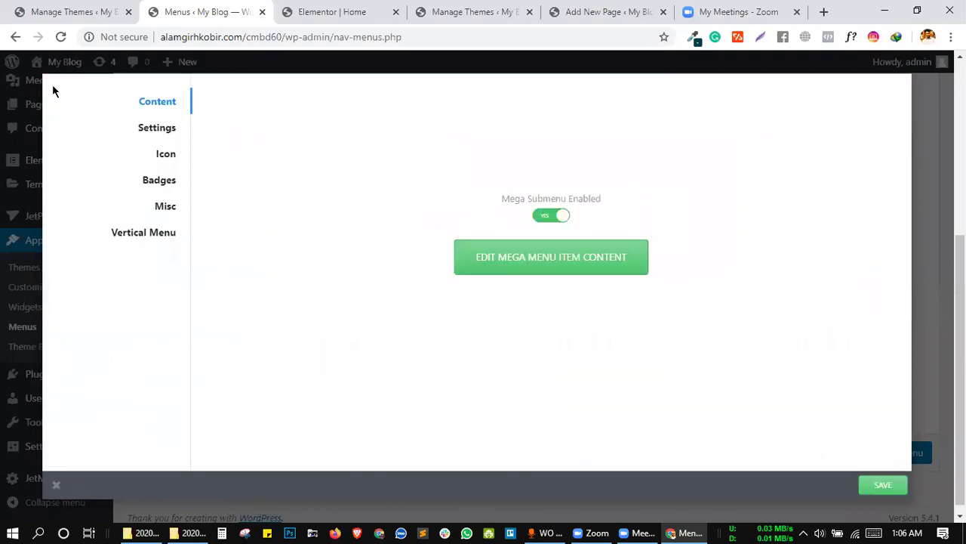
Save and close the Team item settings, then reload the Elementor Home page tab.
click(747, 414)
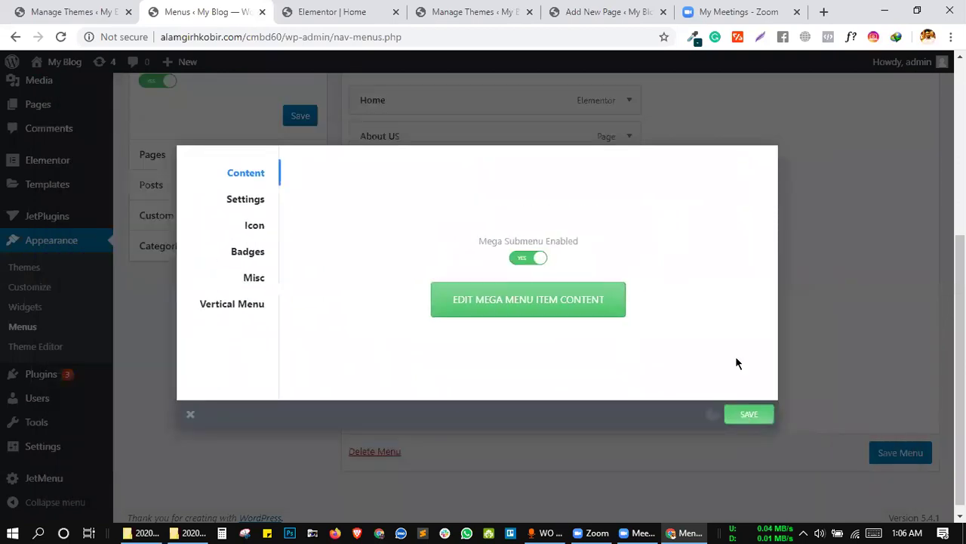
click(845, 254)
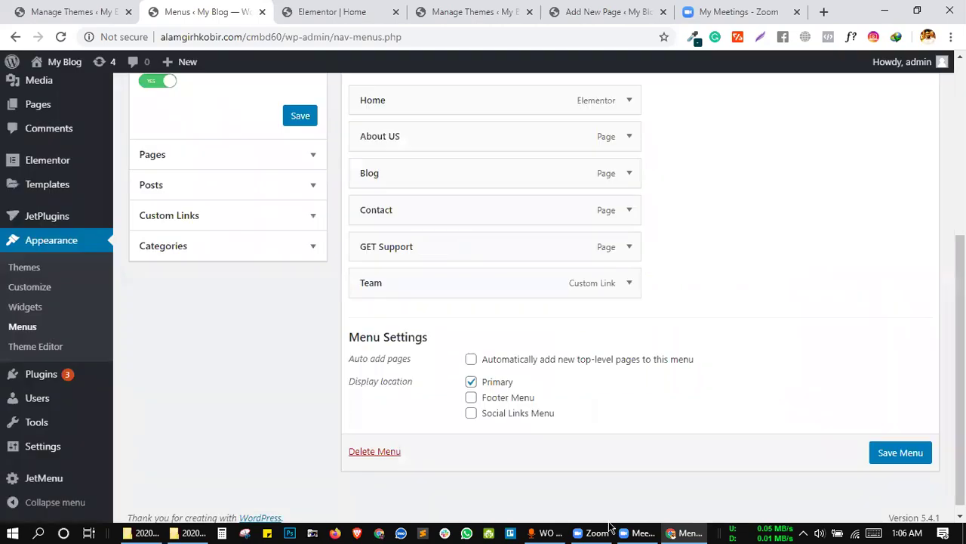
click(366, 9)
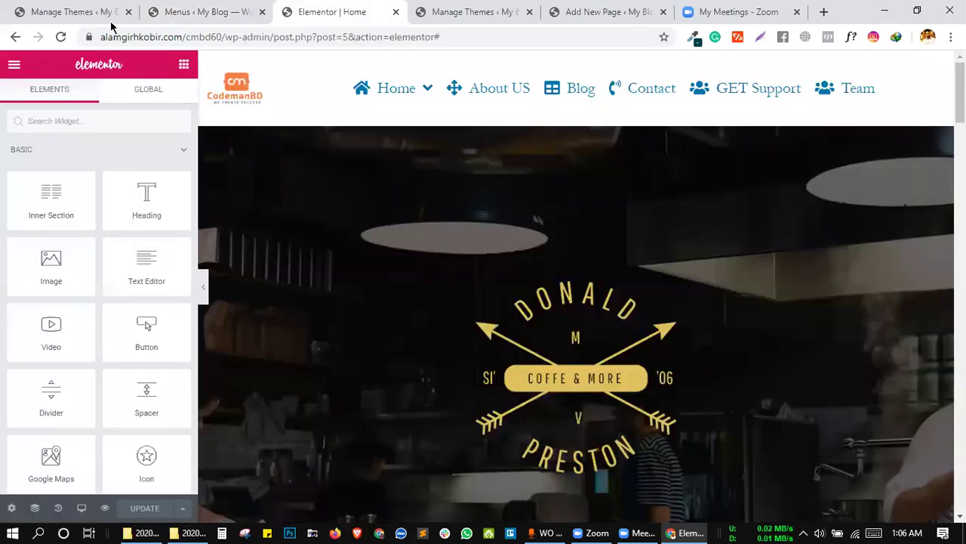
click(60, 36)
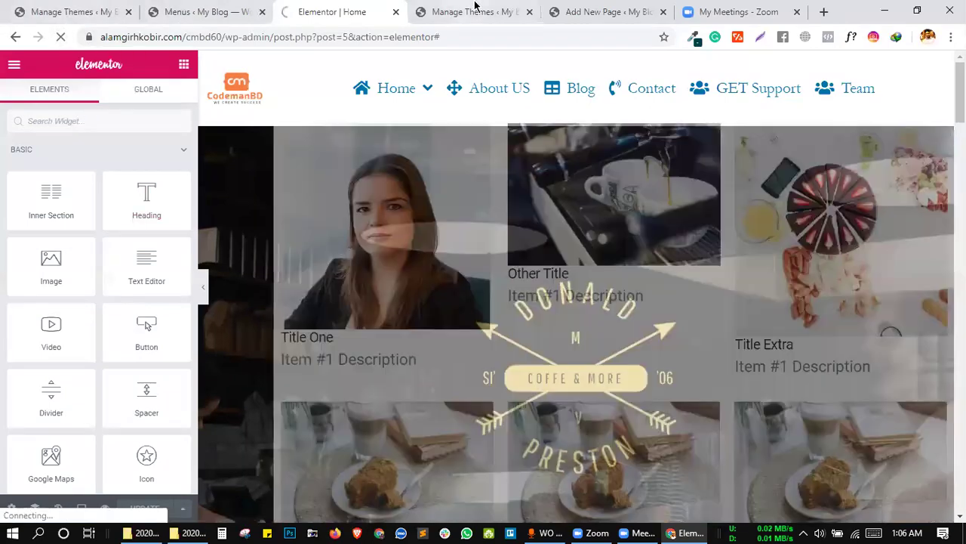
click(453, 12)
click(329, 11)
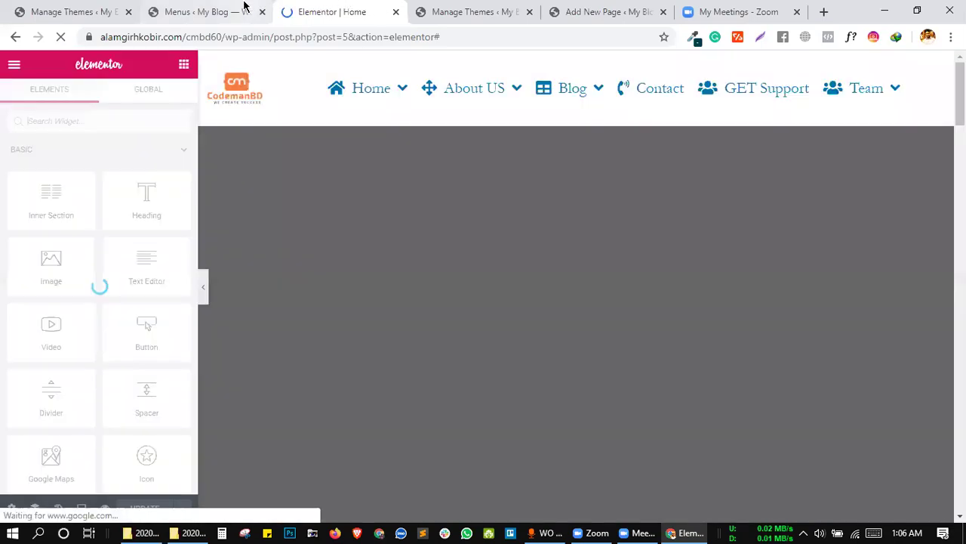
click(244, 8)
click(317, 9)
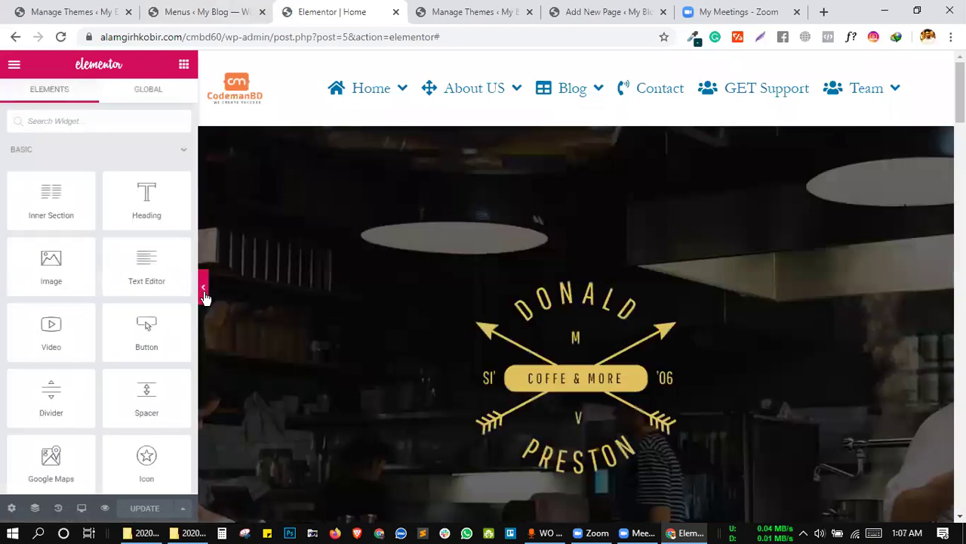
Hide the widget panel and check the new dropdown menus in the full-width Home preview.
click(203, 291)
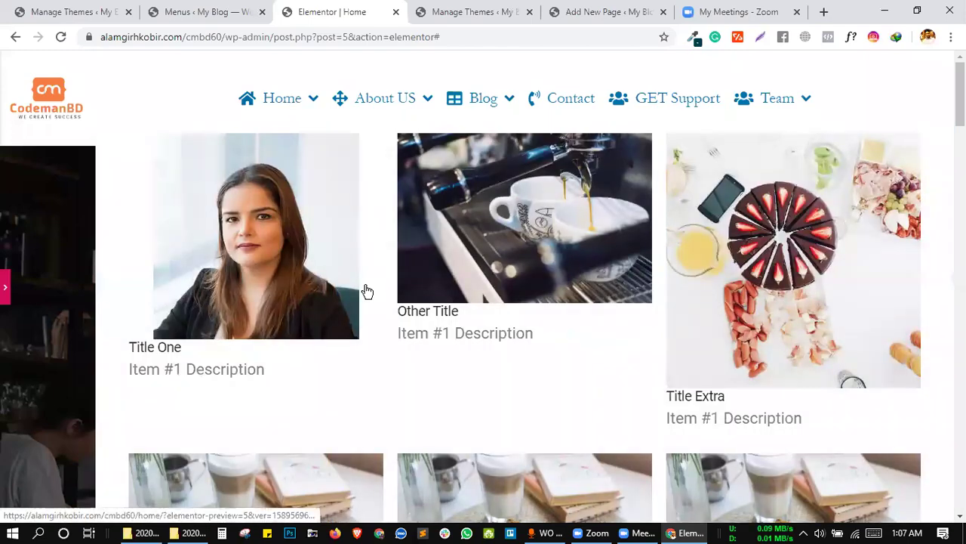
scroll(365, 291, down, 5)
scroll(377, 104, up, 5)
scroll(461, 288, down, 5)
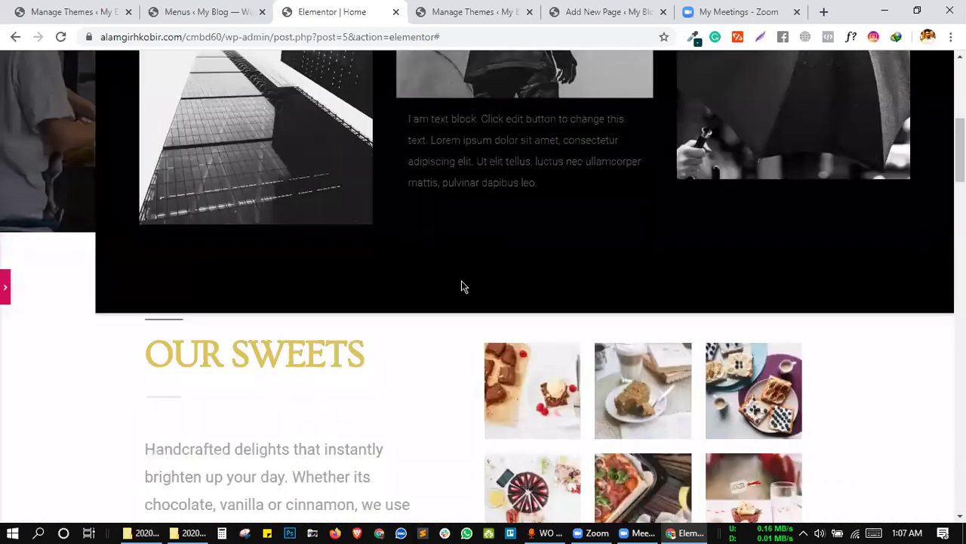
scroll(461, 286, up, 5)
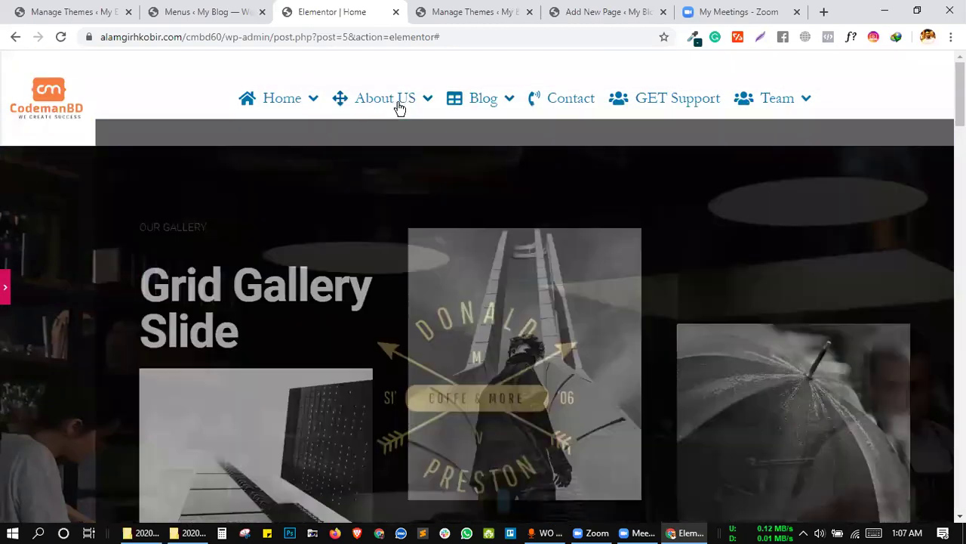
scroll(511, 260, down, 5)
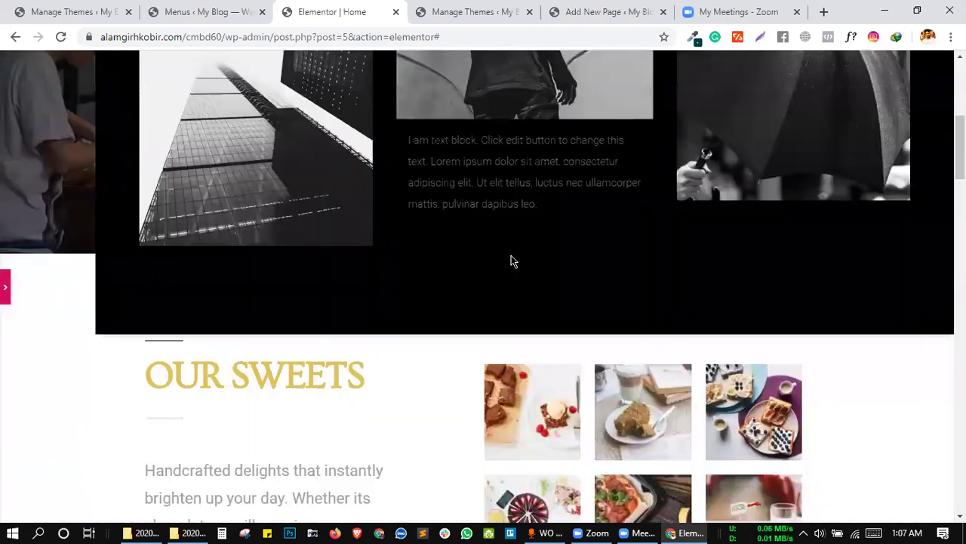
scroll(511, 234, up, 5)
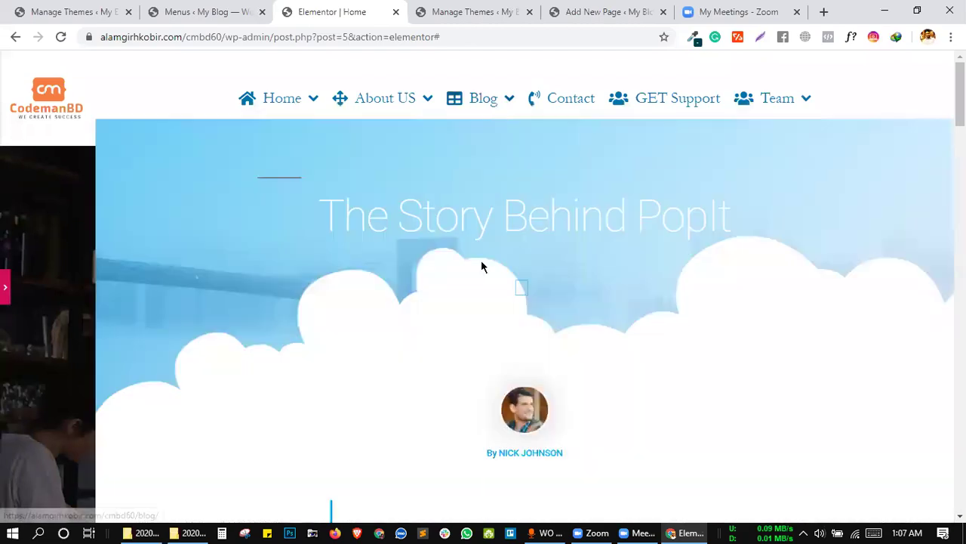
scroll(526, 253, down, 5)
scroll(526, 249, up, 5)
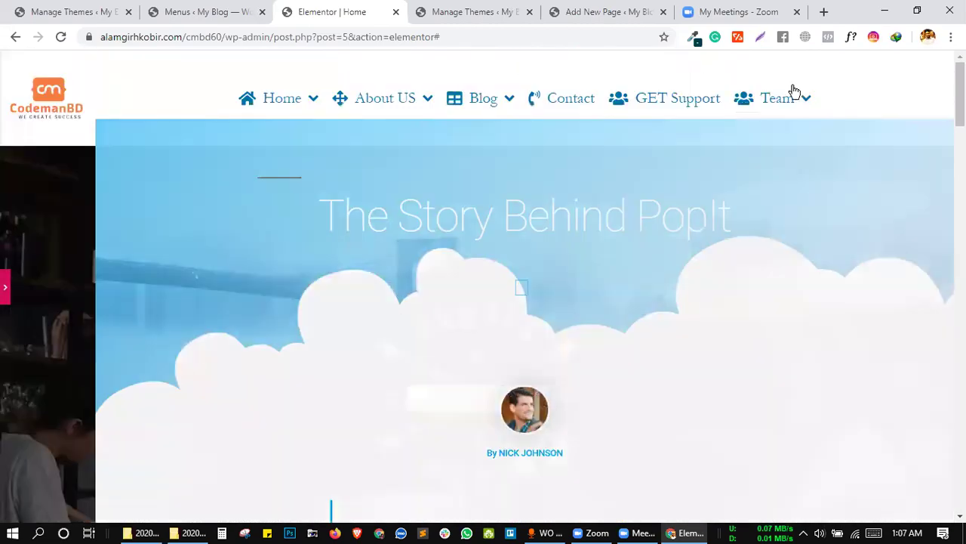
Test the Team and Home menu links, then return to the WordPress Menus page.
click(792, 92)
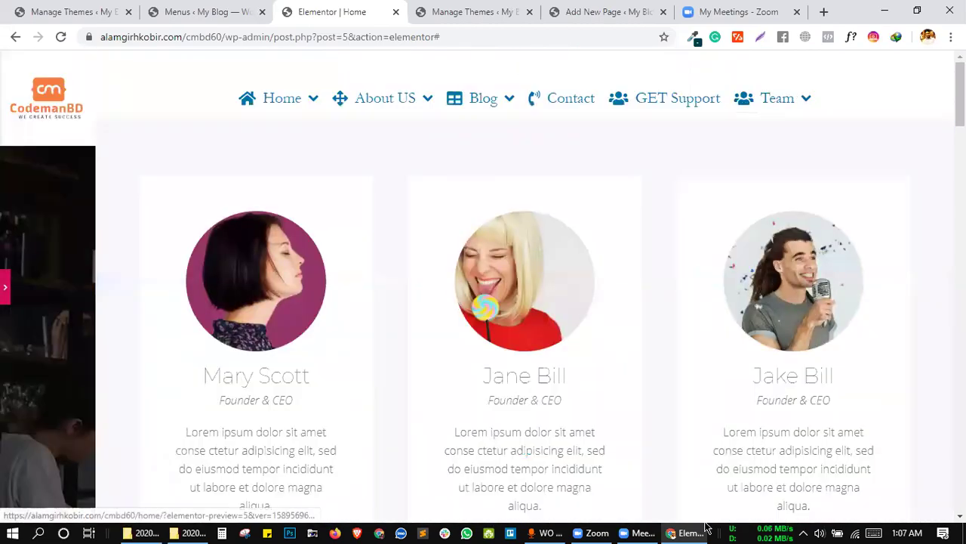
scroll(694, 423, down, 5)
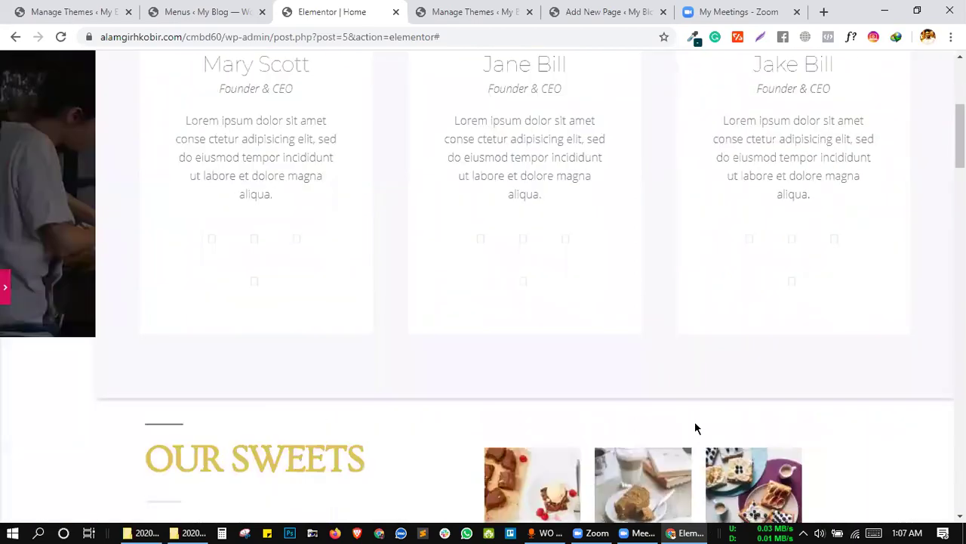
scroll(637, 250, up, 10)
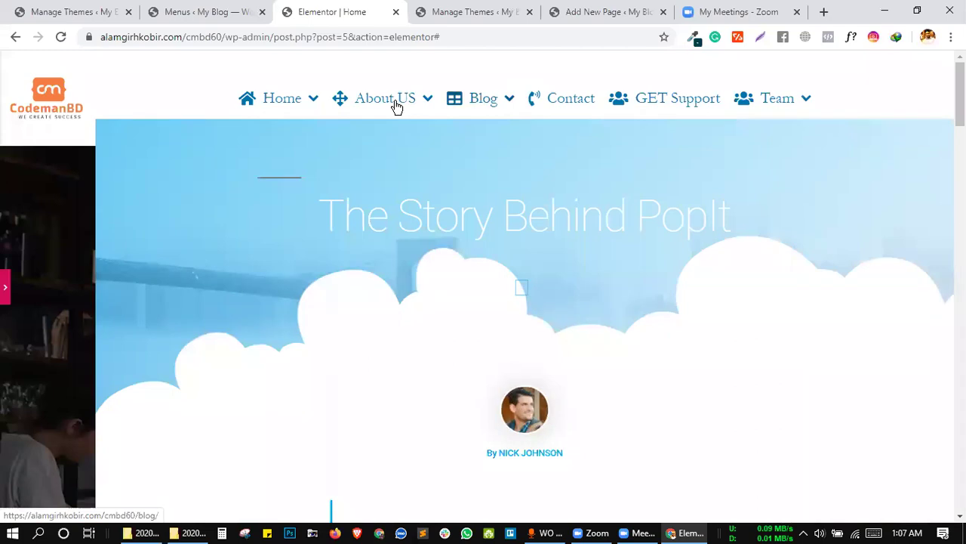
click(287, 107)
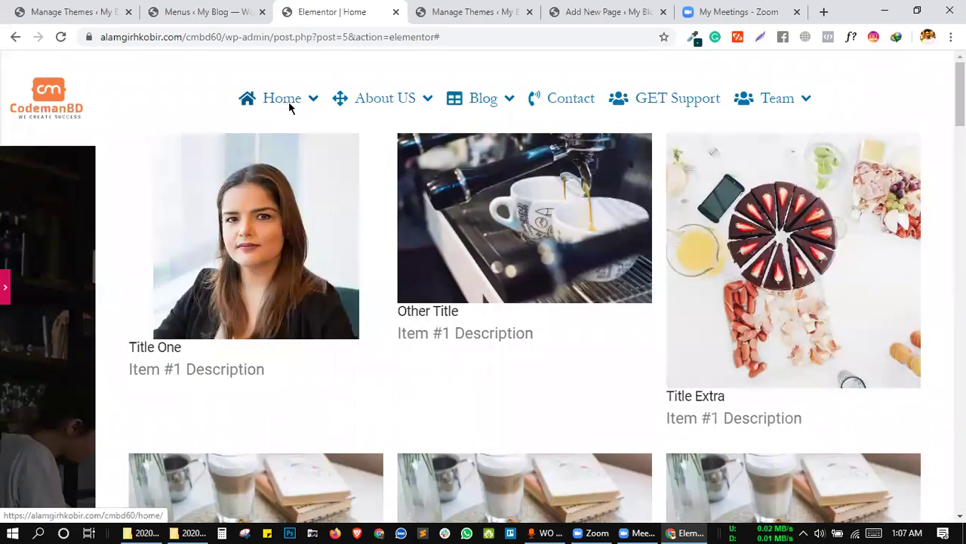
click(241, 9)
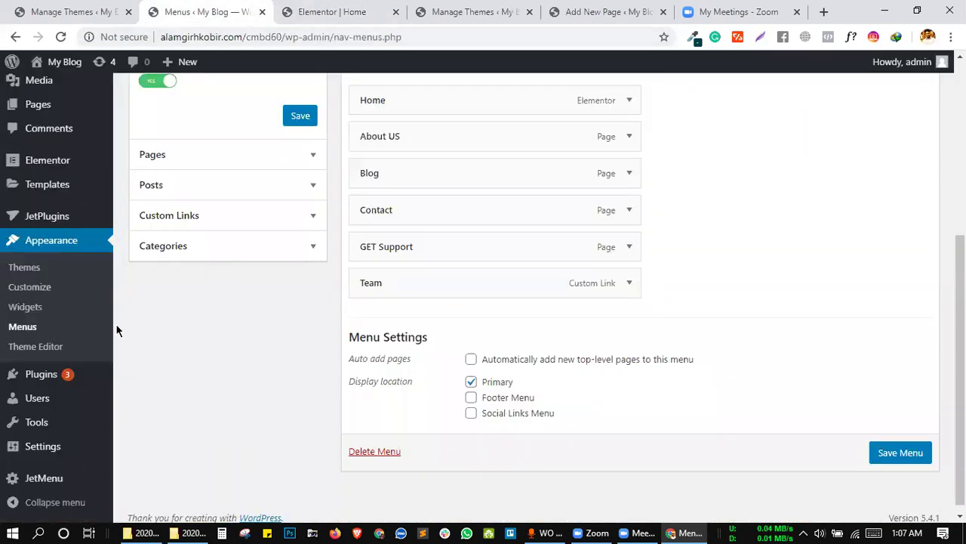
In JetMenu Styles, set the menu container min width to 900 px and save.
click(37, 479)
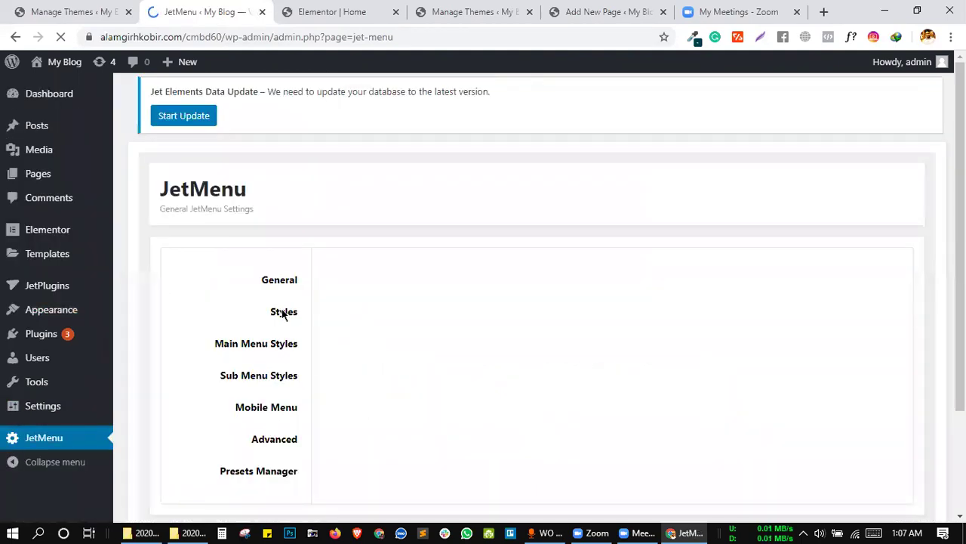
scroll(389, 336, down, 2)
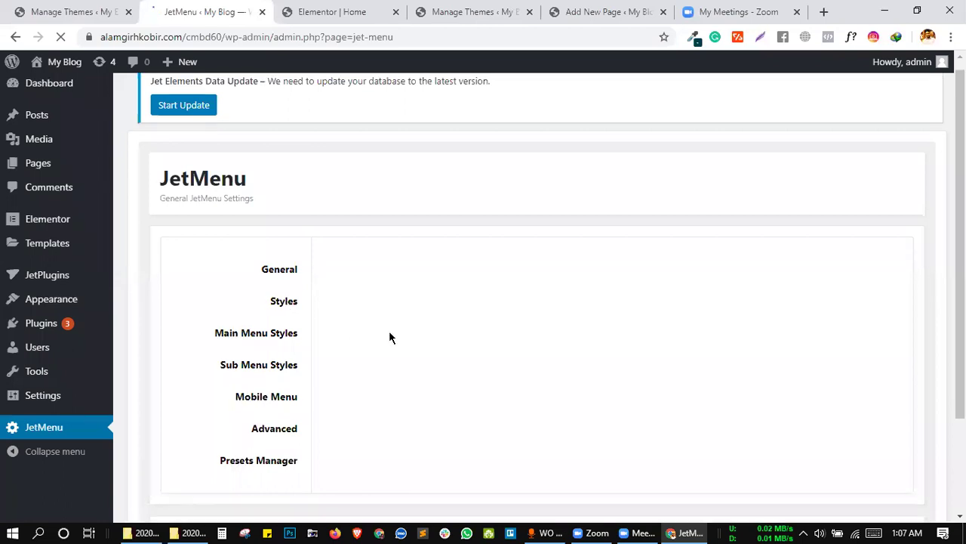
scroll(390, 337, up, 1)
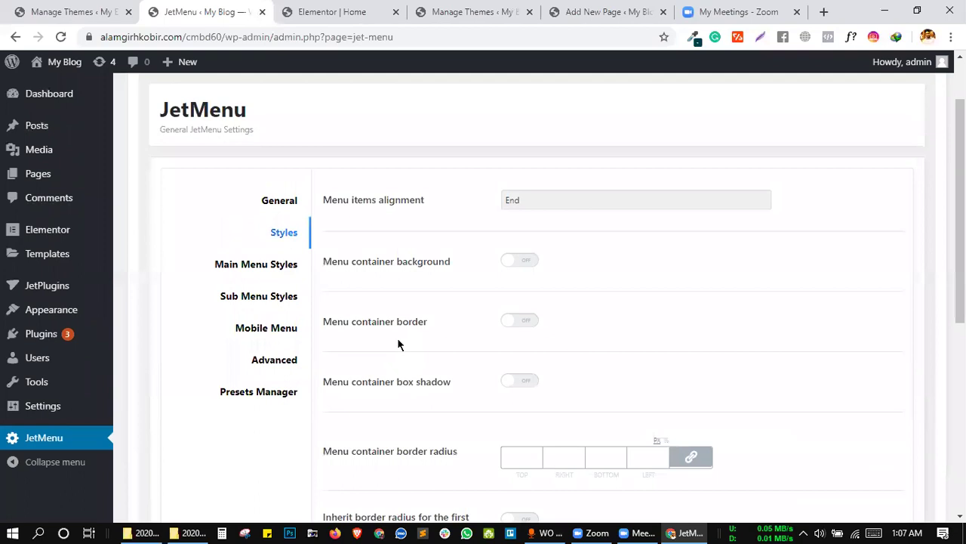
scroll(401, 343, down, 2)
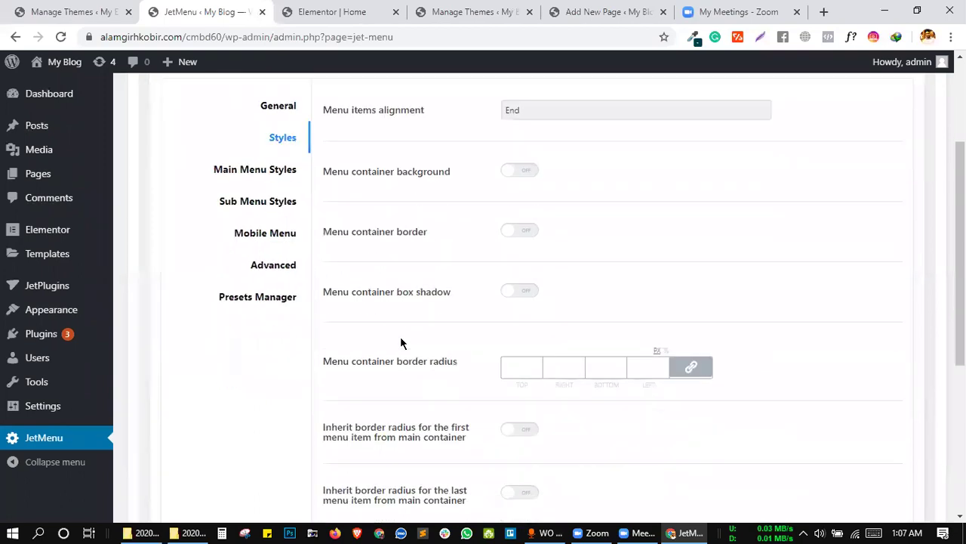
scroll(400, 343, down, 3)
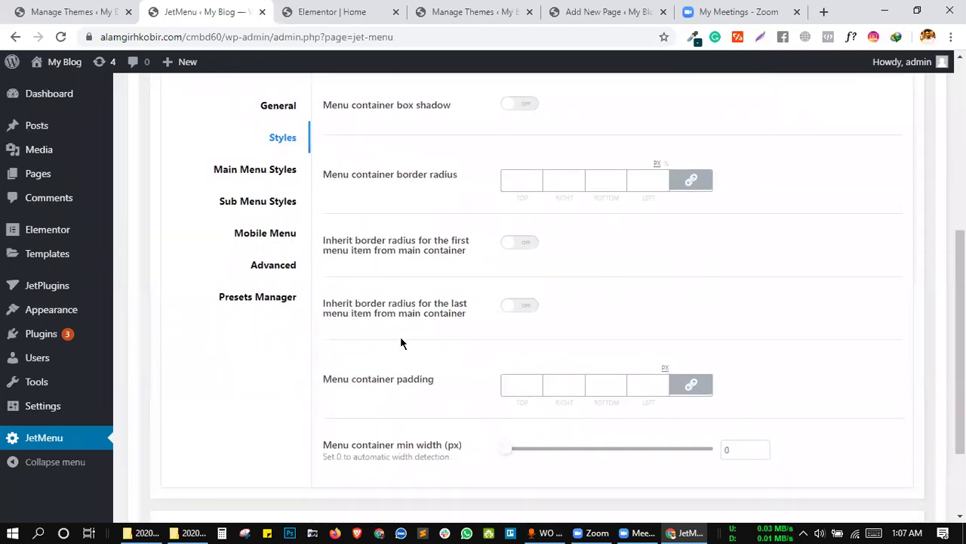
scroll(353, 217, up, 2)
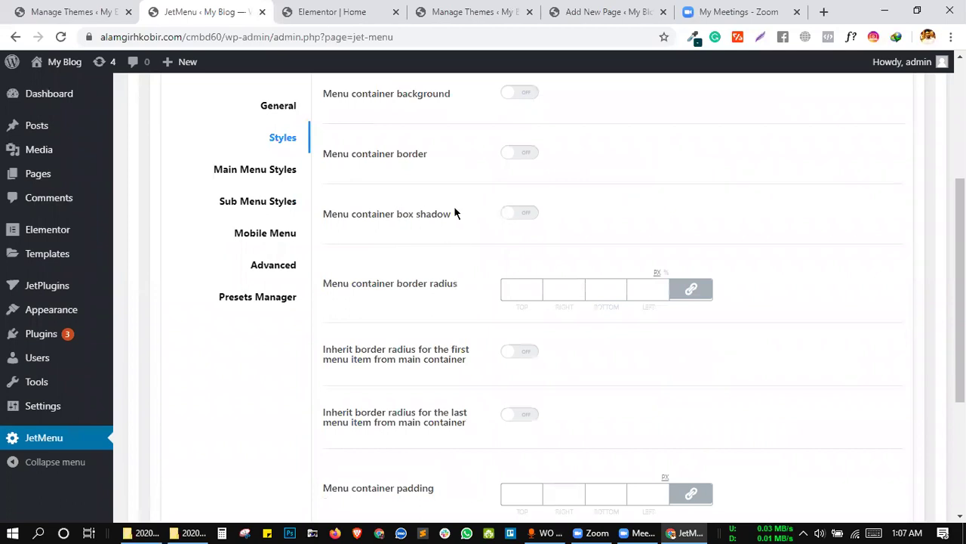
scroll(470, 228, down, 1)
scroll(449, 270, down, 2)
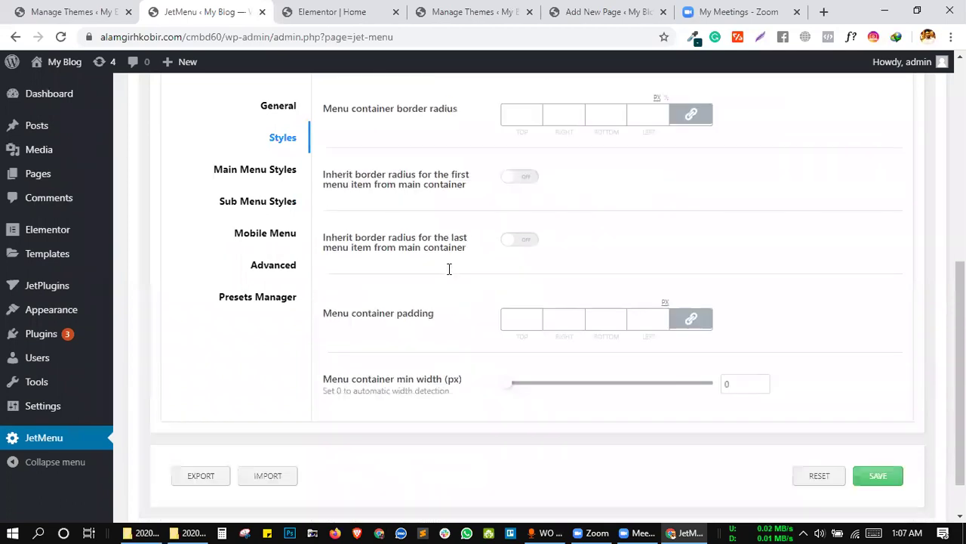
scroll(442, 300, down, 1)
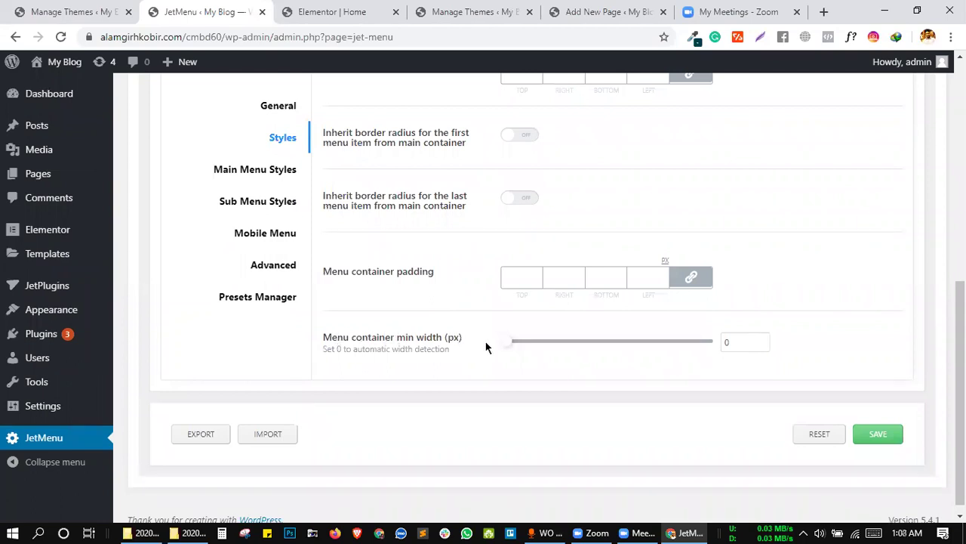
drag(503, 345, 868, 373)
click(891, 438)
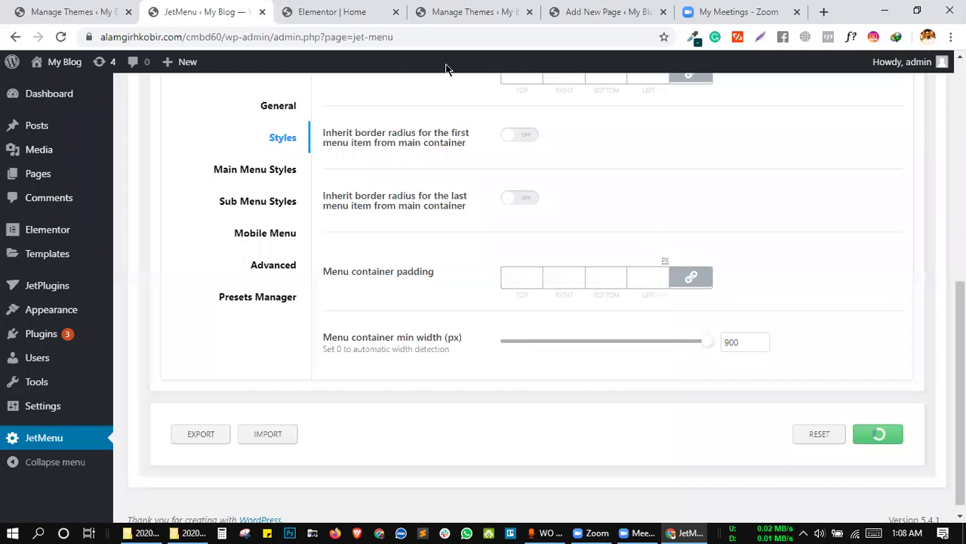
click(355, 9)
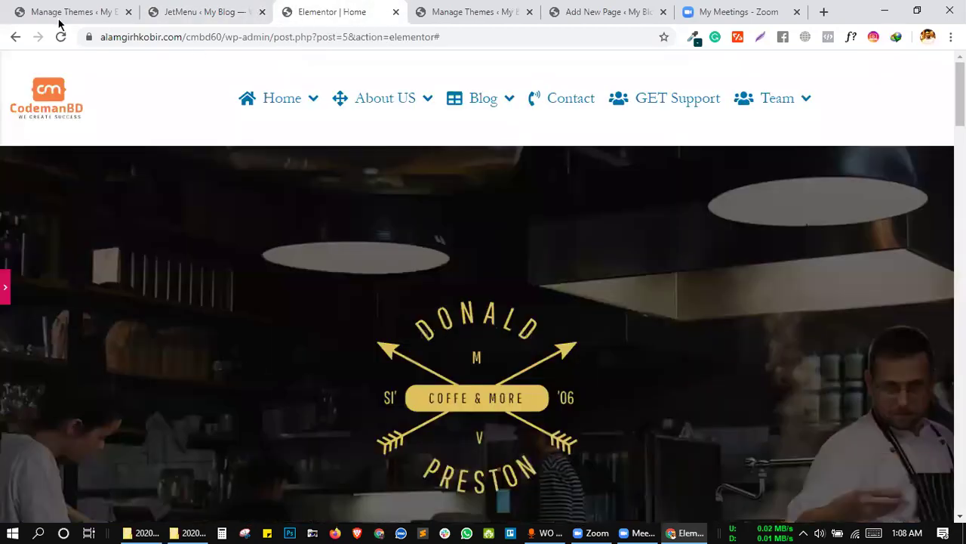
Save the JetMenu settings and preview the menu on the reloaded, full-width Home page.
click(64, 39)
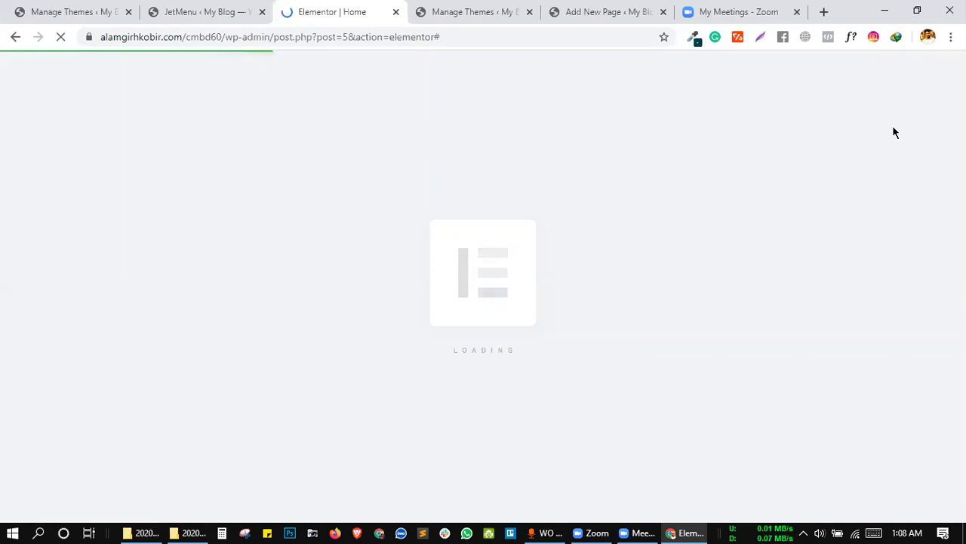
click(189, 9)
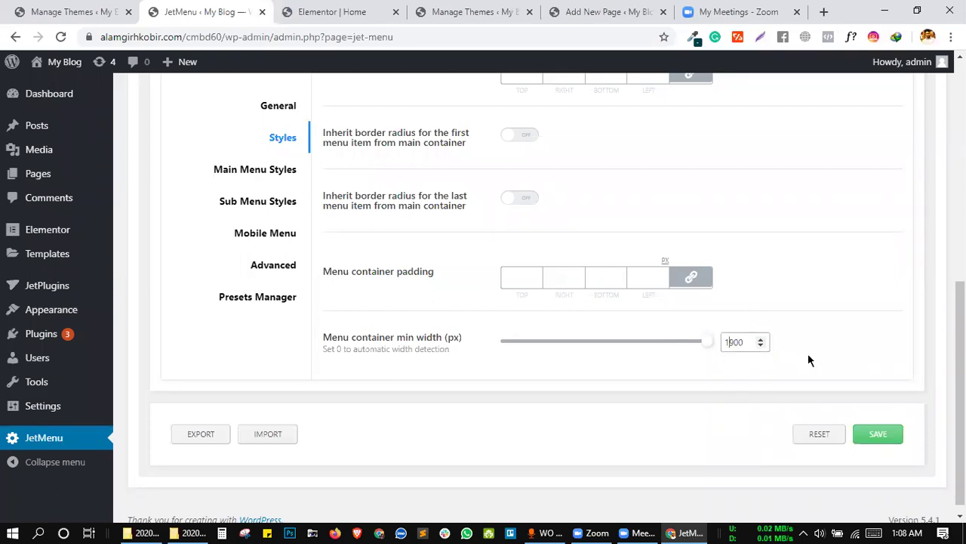
click(874, 436)
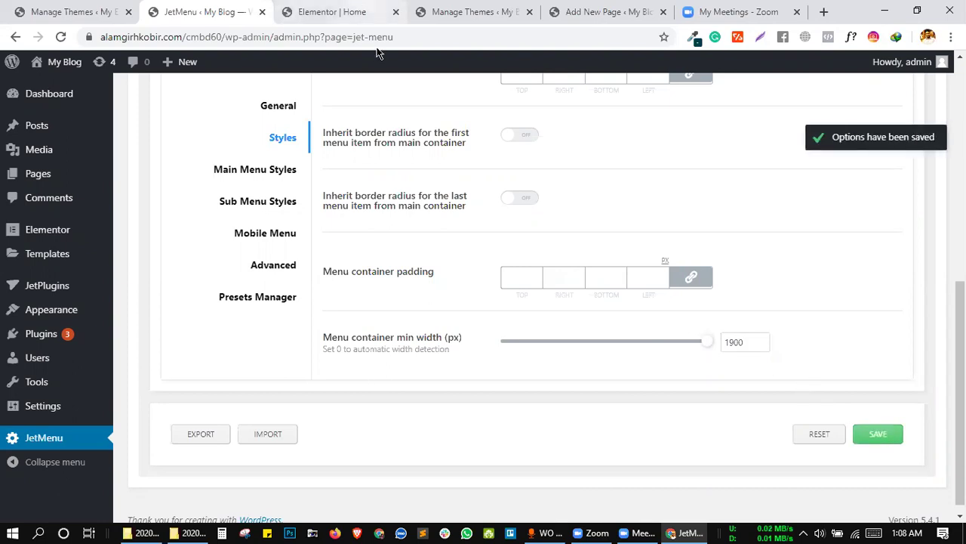
key(ctrl+Tab)
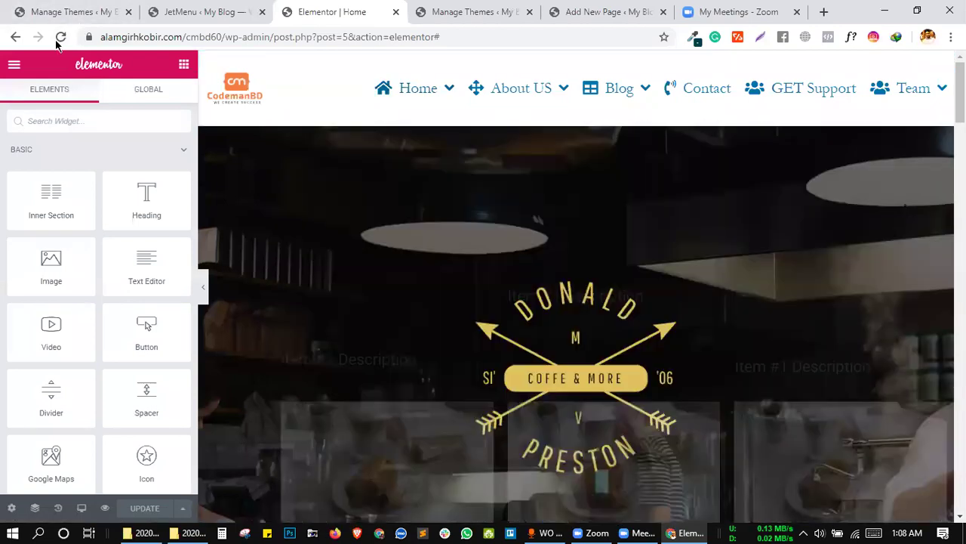
click(61, 37)
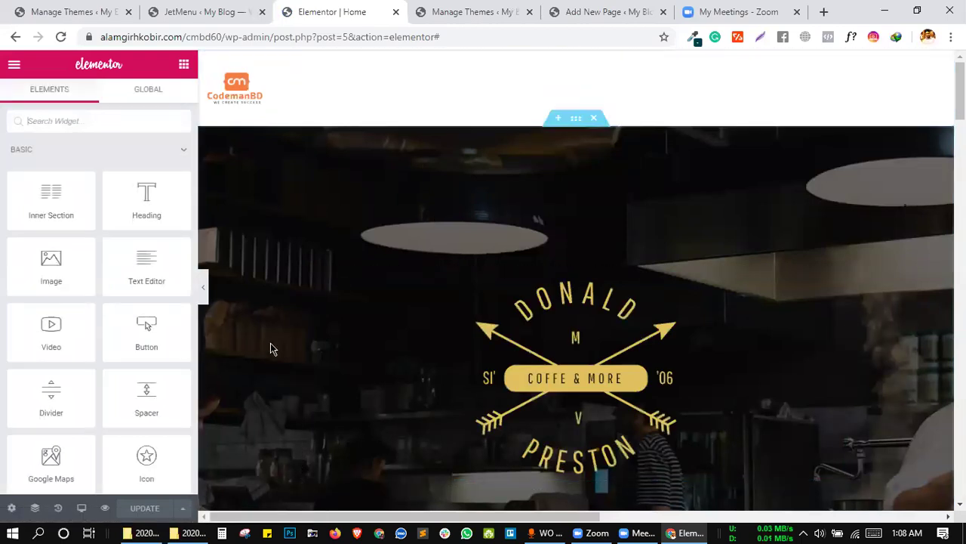
click(204, 288)
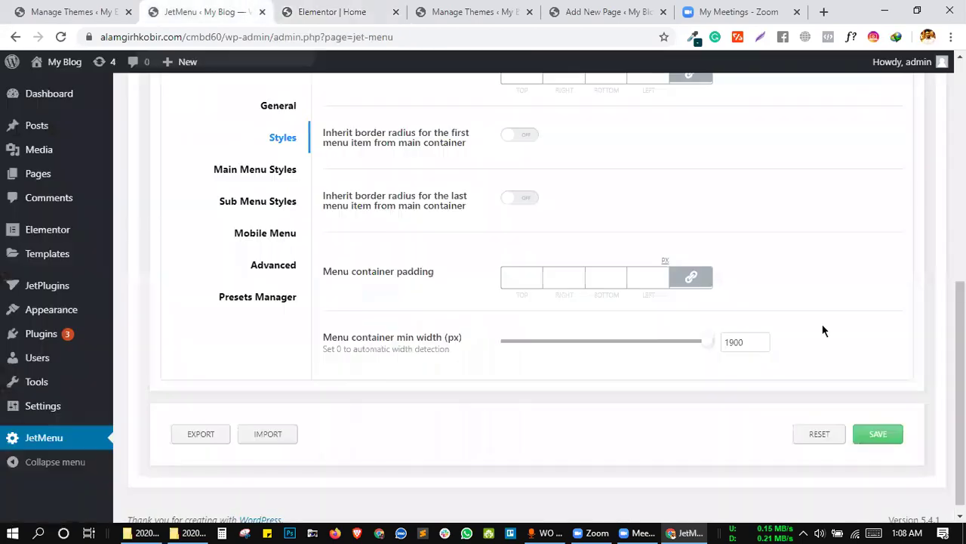
Drag the JetMenu menu container min width slider back to 0.
click(225, 8)
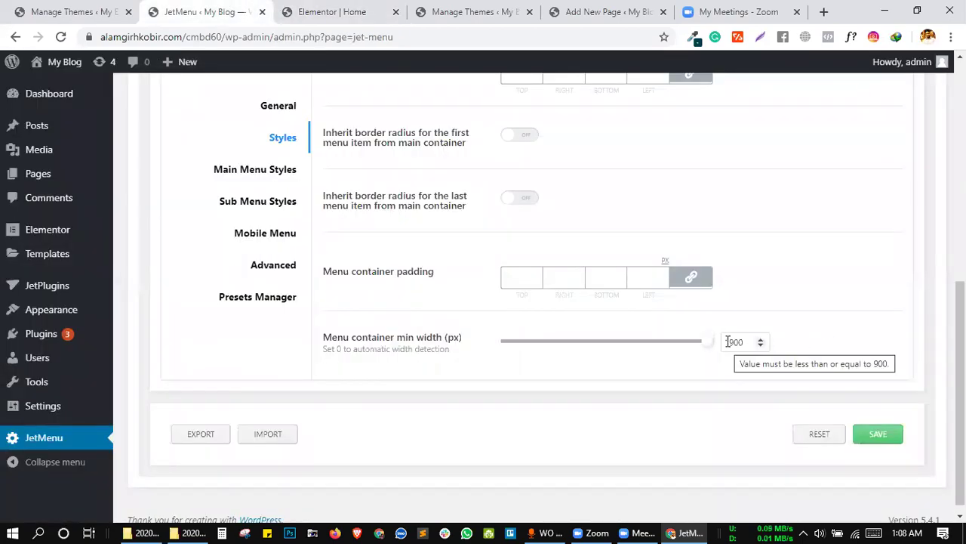
drag(705, 341, 246, 350)
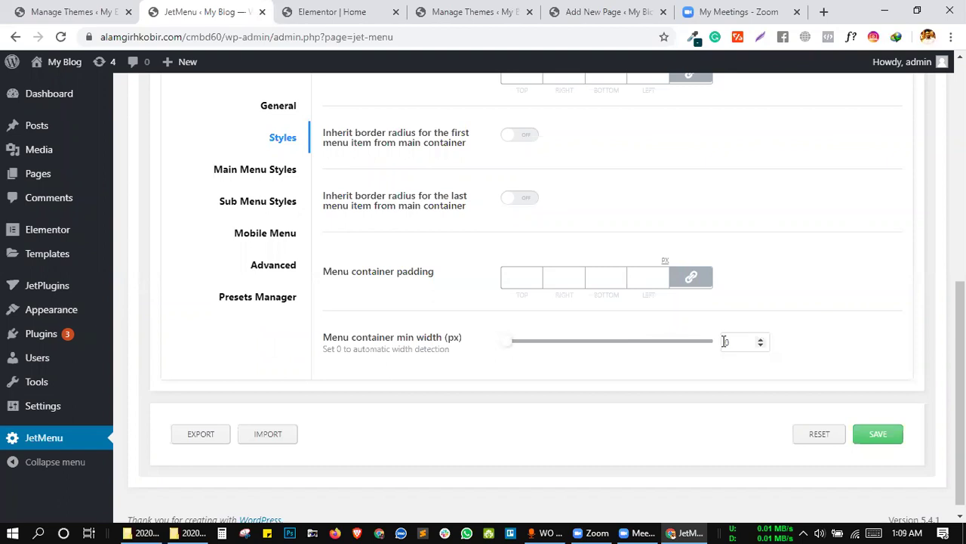
scroll(549, 381, up, 1)
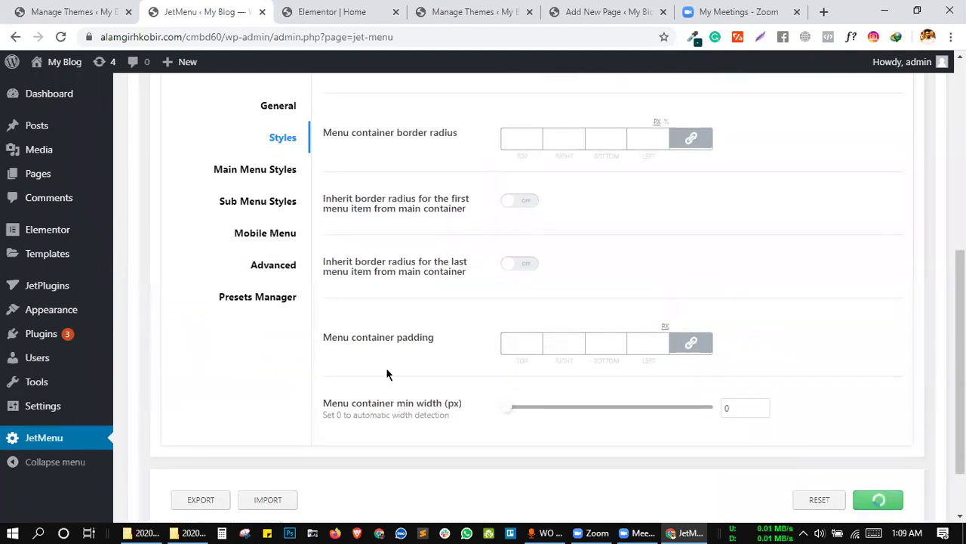
scroll(304, 315, down, 2)
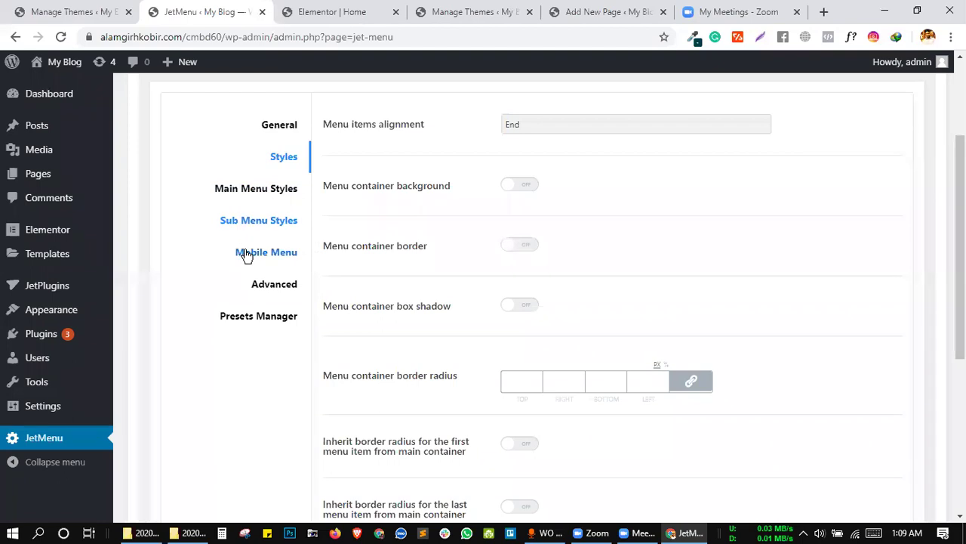
Browse JetMenu's Advanced top-level icon settings, briefly checking the Presets Manager section.
click(274, 289)
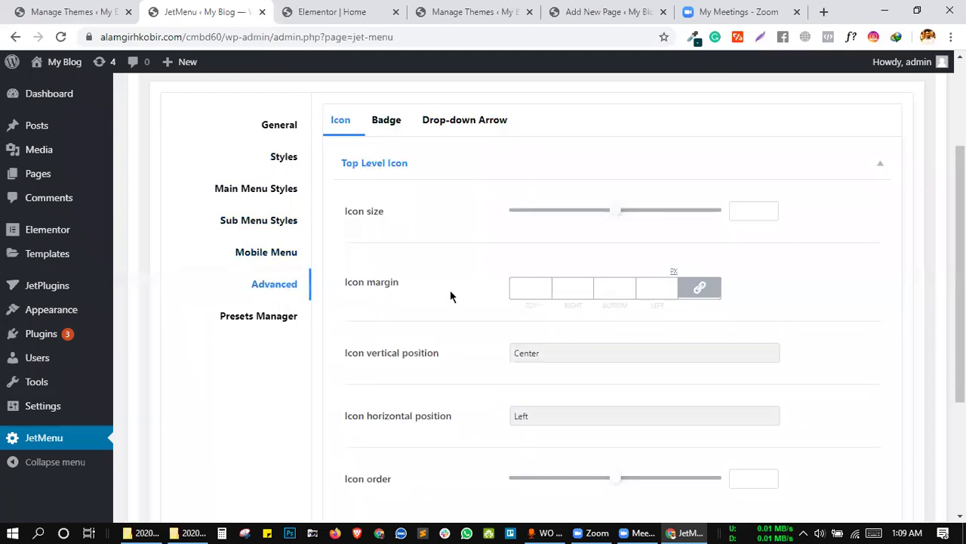
scroll(454, 294, down, 3)
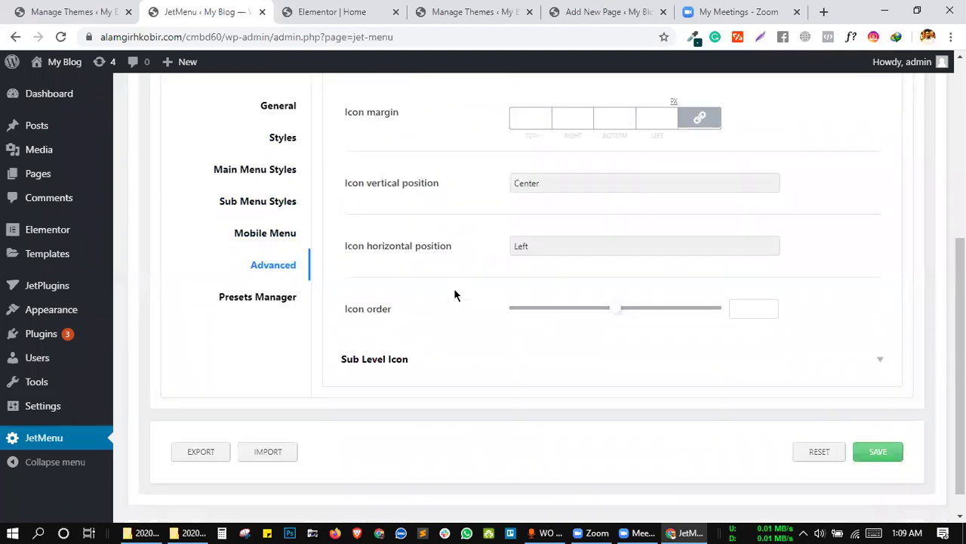
click(262, 298)
click(273, 262)
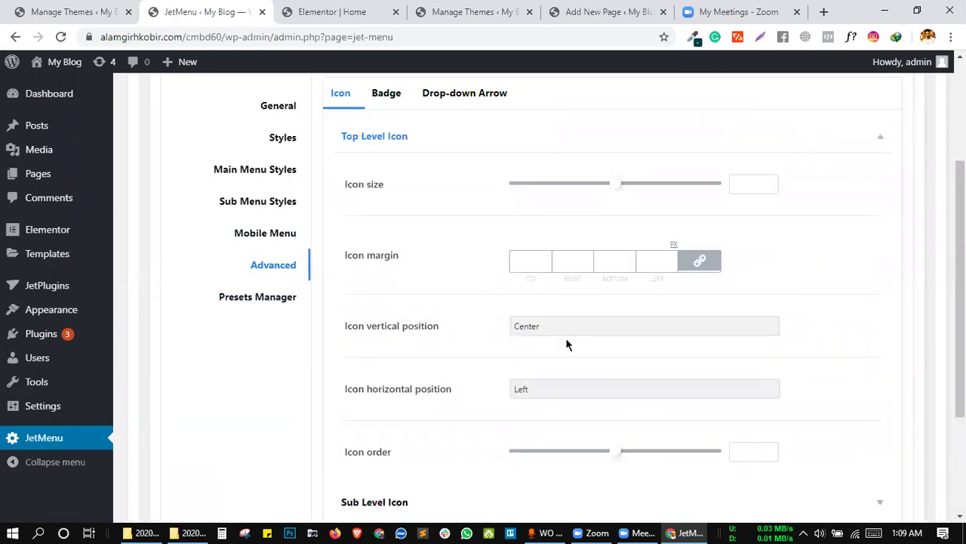
scroll(431, 396, down, 3)
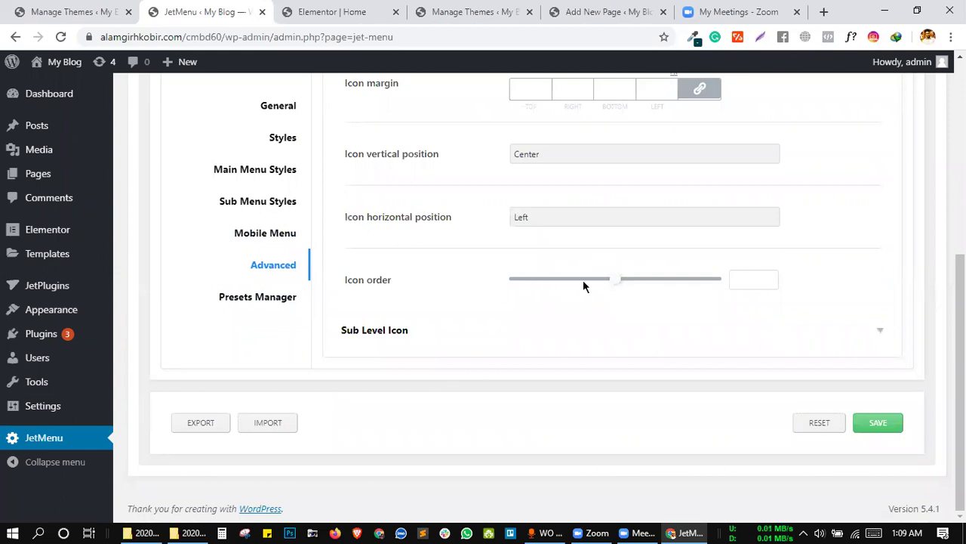
click(440, 341)
scroll(441, 328, up, 1)
Keep the top-level icon horizontal position at Left and return to the Home page editor.
click(511, 274)
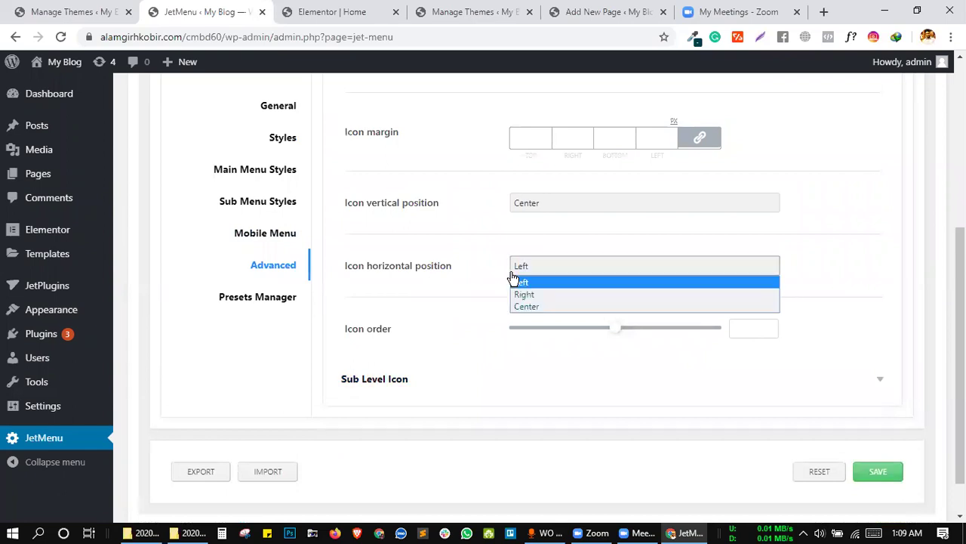
click(467, 278)
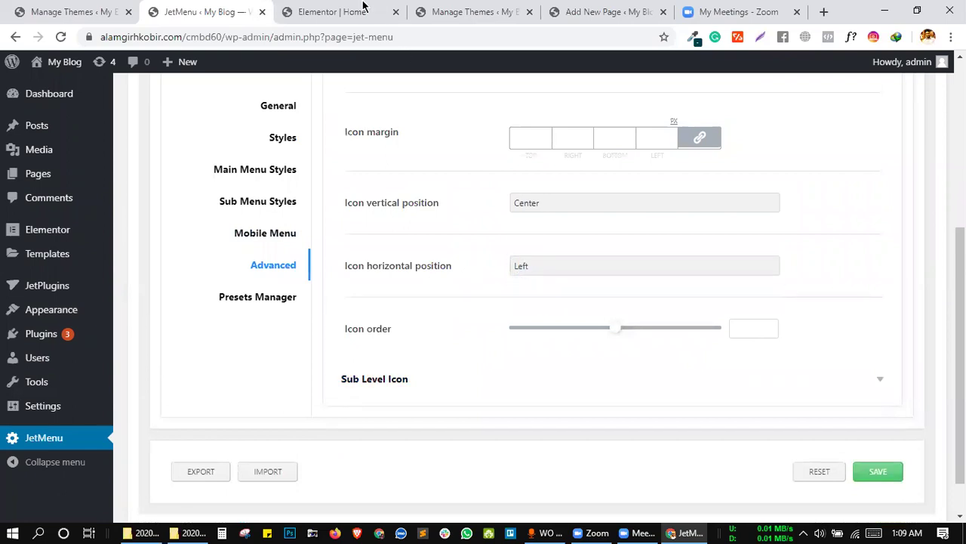
click(377, 7)
click(237, 9)
click(345, 9)
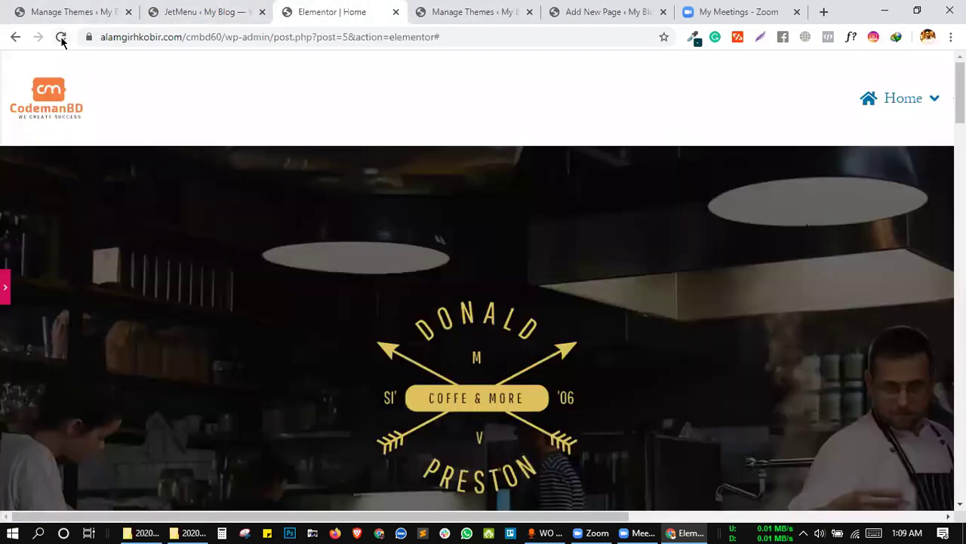
Reload the Home page editor until the six-item mega menu (Home through Team) shows, then bring up WO Mic Client.
click(61, 36)
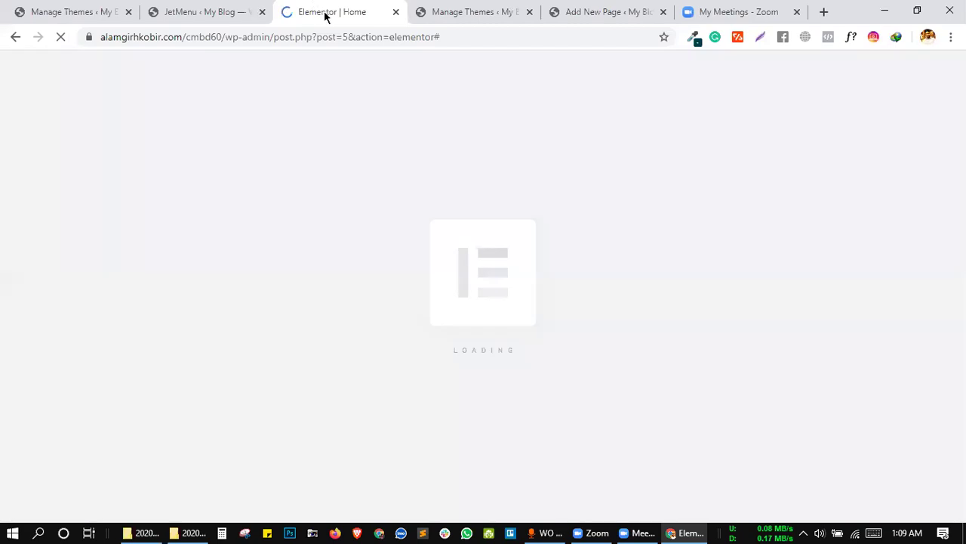
click(168, 9)
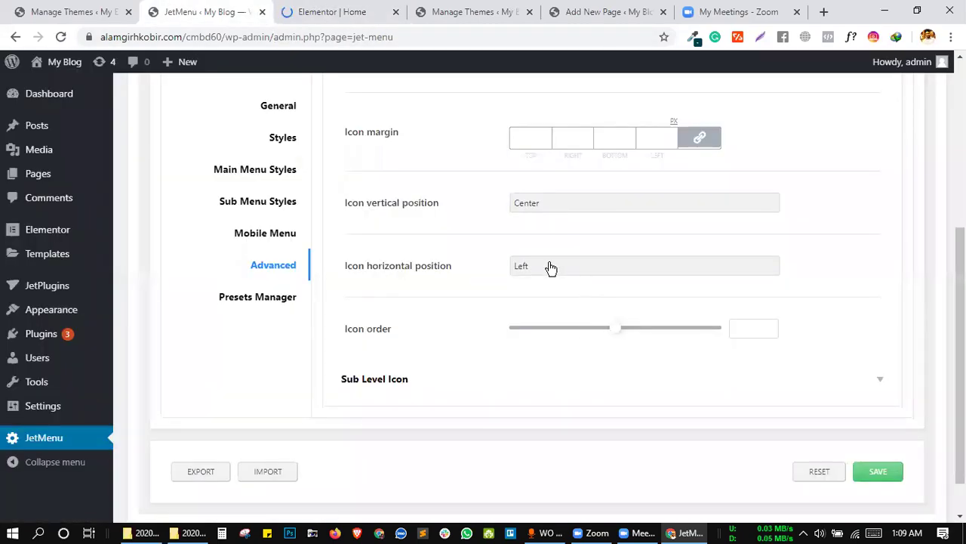
click(341, 12)
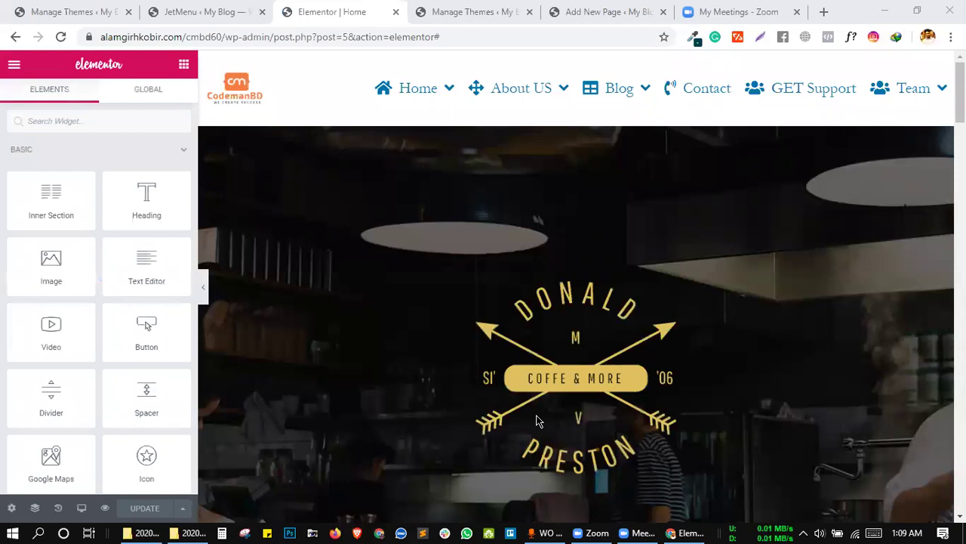
click(551, 532)
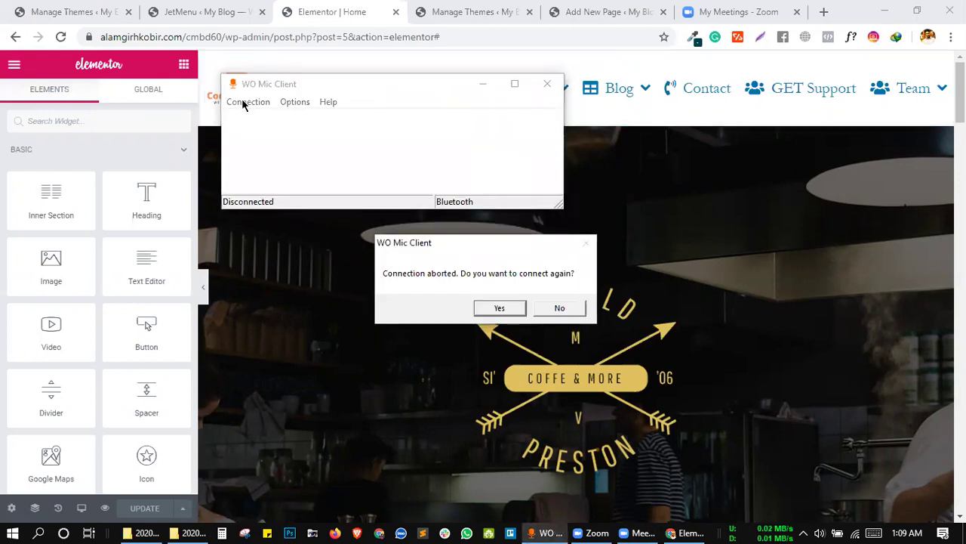
Accept reconnecting the microphone over Bluetooth and dismiss the connection failure error.
click(243, 102)
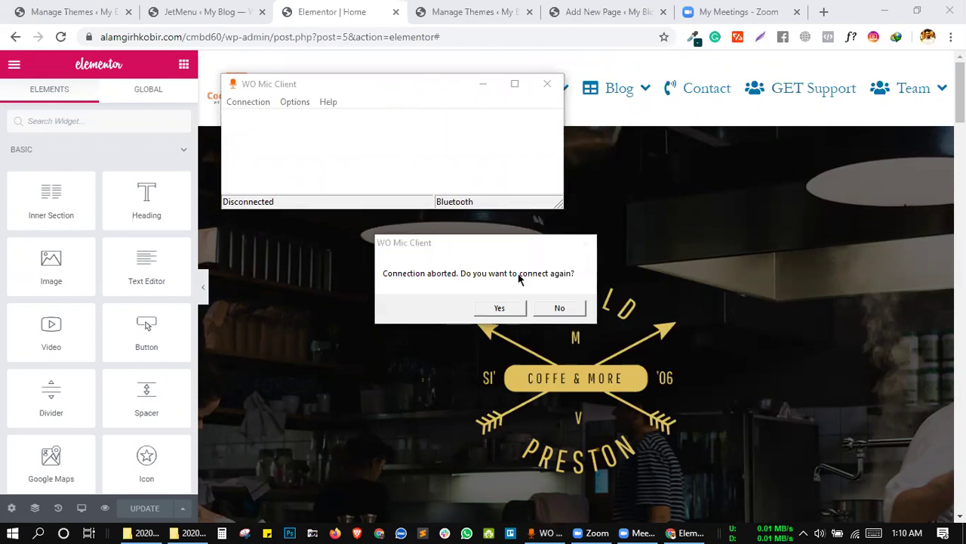
click(499, 310)
click(334, 260)
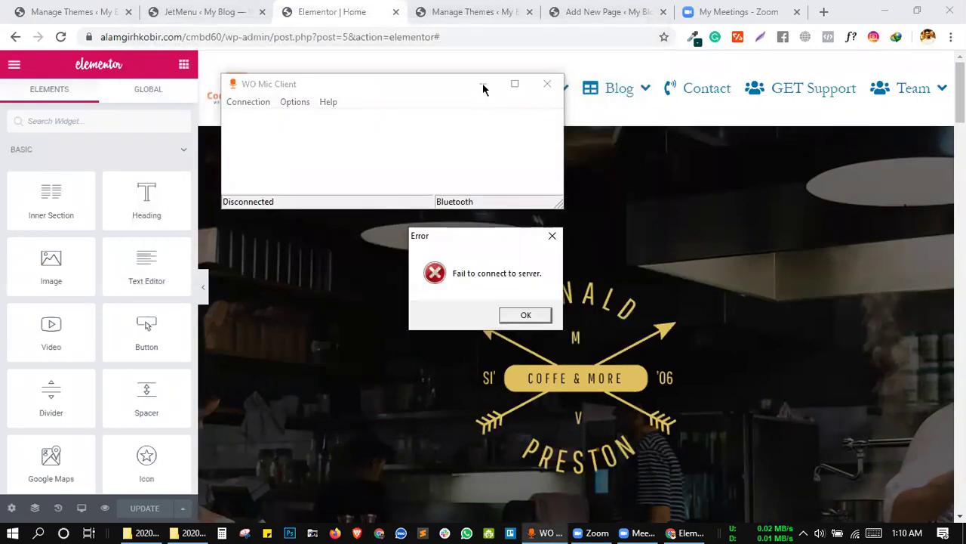
click(521, 318)
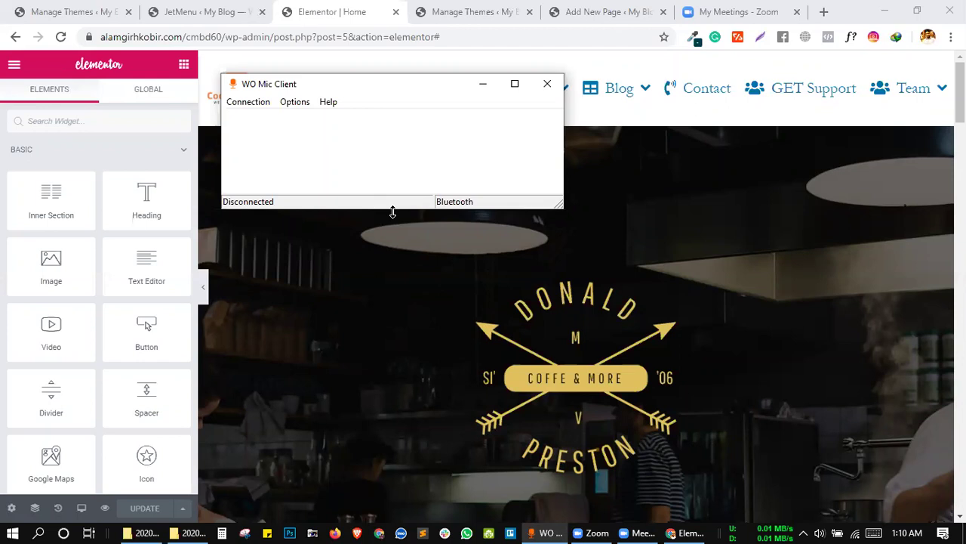
Start a new Bluetooth connection via Connection > Connect... and minimize the WO Mic window.
click(250, 106)
click(255, 118)
click(350, 256)
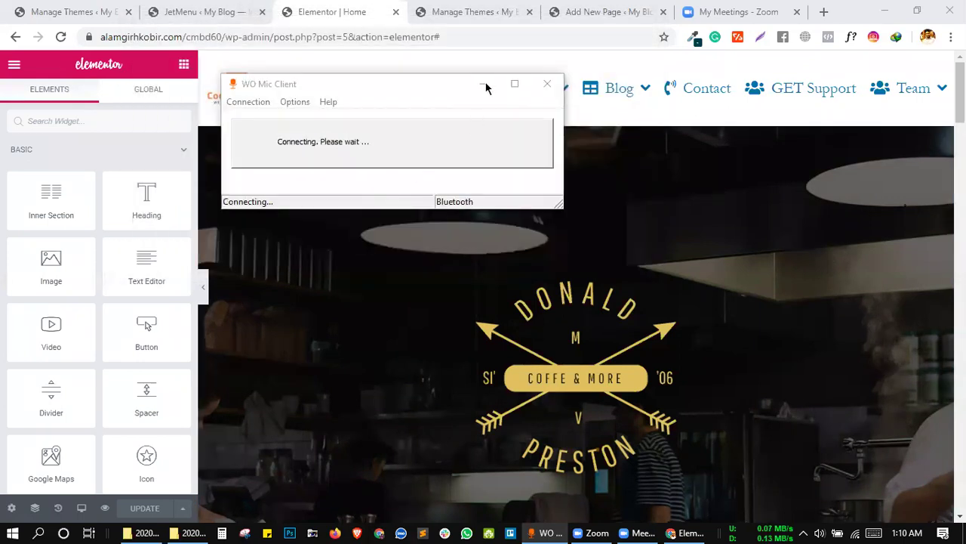
click(486, 90)
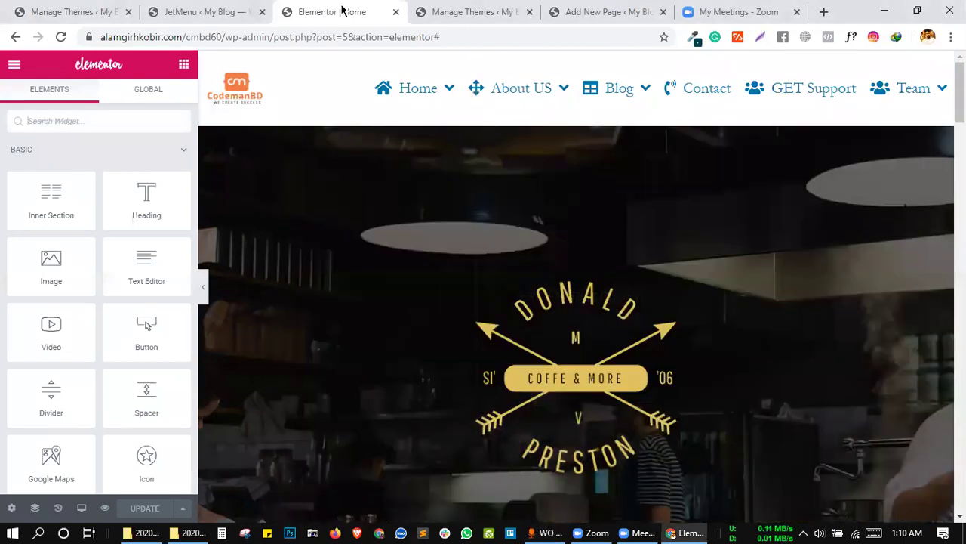
Select the header's mega menu widget on the Home page to edit it, with Mega Manu as the menu.
click(189, 9)
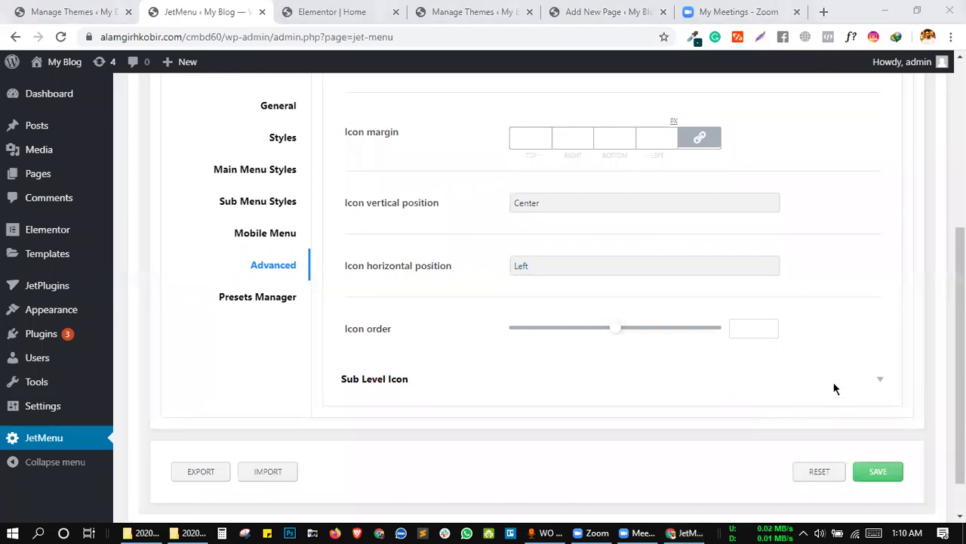
click(386, 11)
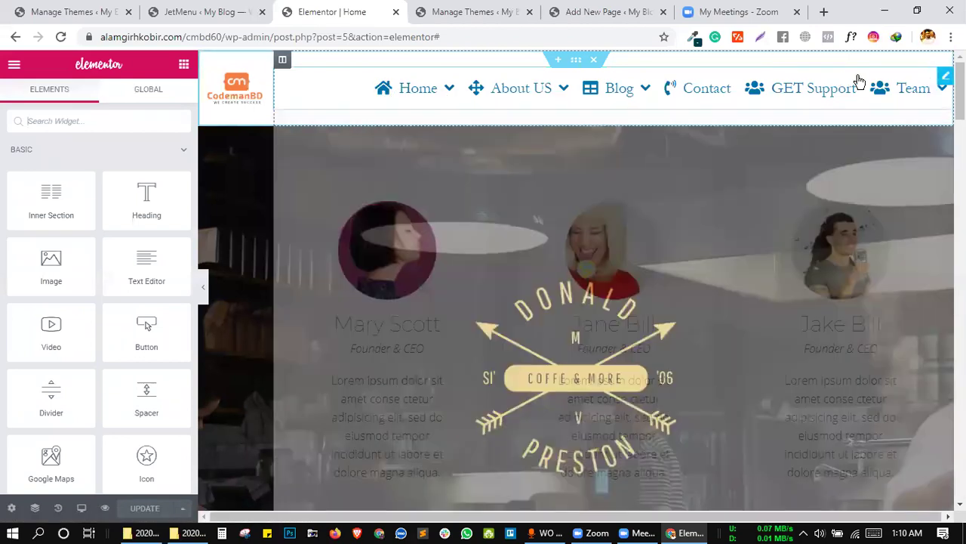
click(893, 94)
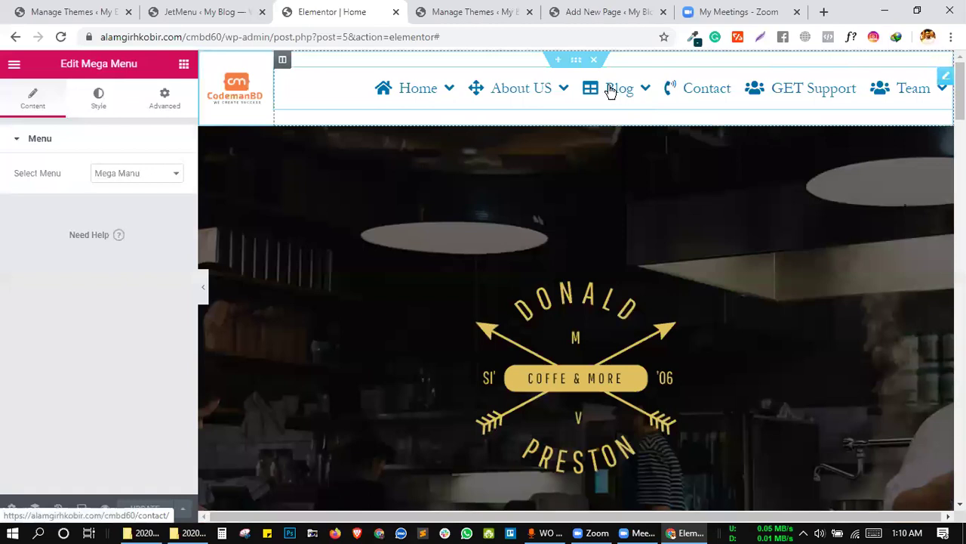
mouse_move(637, 83)
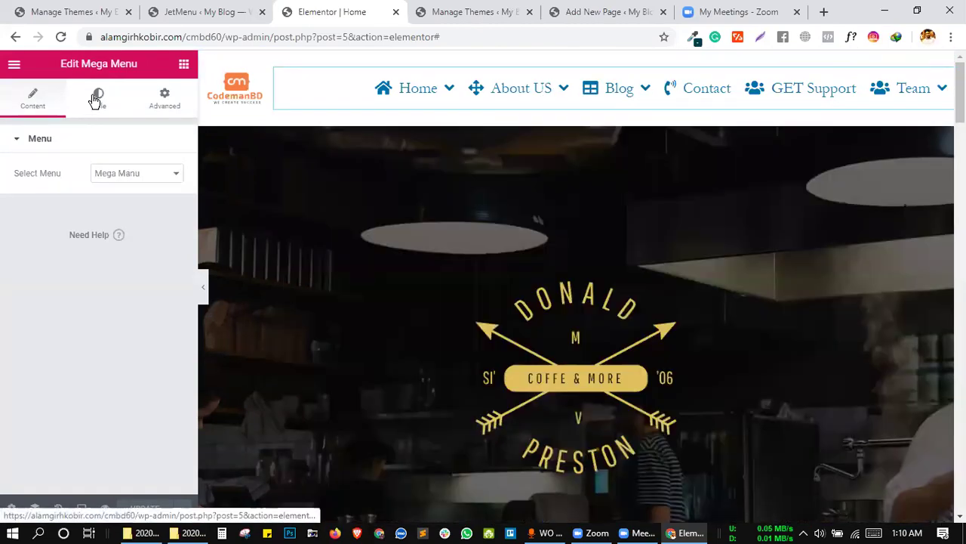
Expand the mega menu widget's Style tab Icon settings for the top level.
click(96, 99)
scroll(93, 189, down, 2)
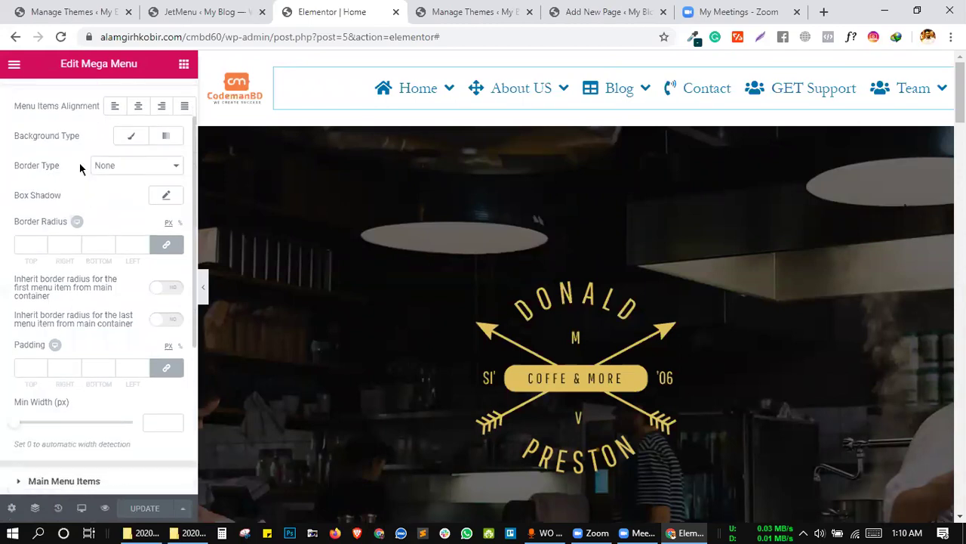
scroll(111, 284, down, 3)
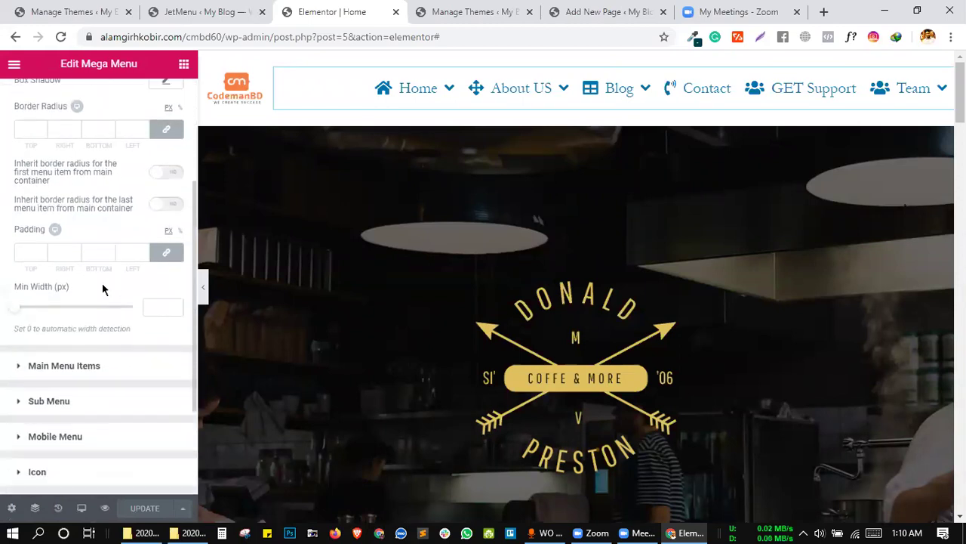
click(38, 472)
scroll(94, 386, down, 3)
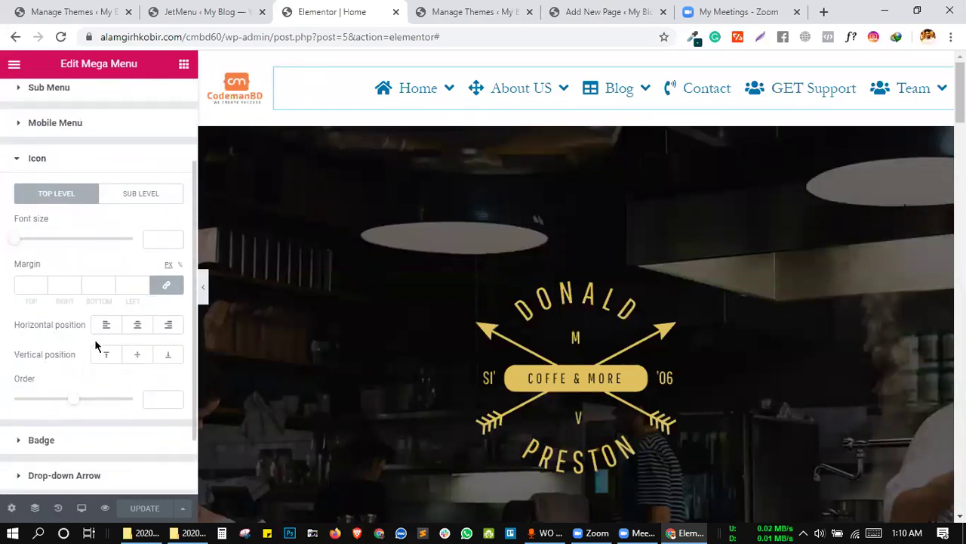
click(187, 9)
click(329, 11)
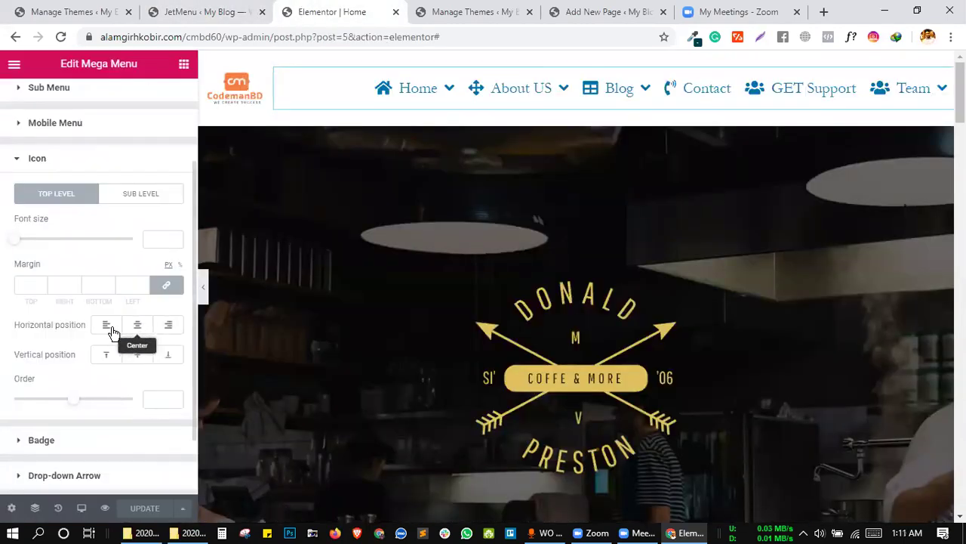
Try Bottom vertical, then Center and Right horizontal icon placements, revert them, and update the page.
click(168, 357)
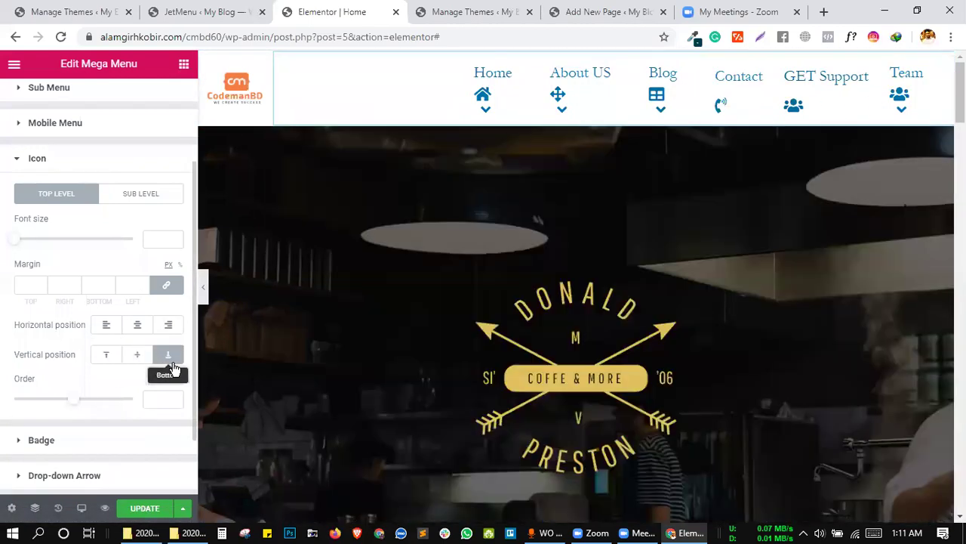
click(171, 366)
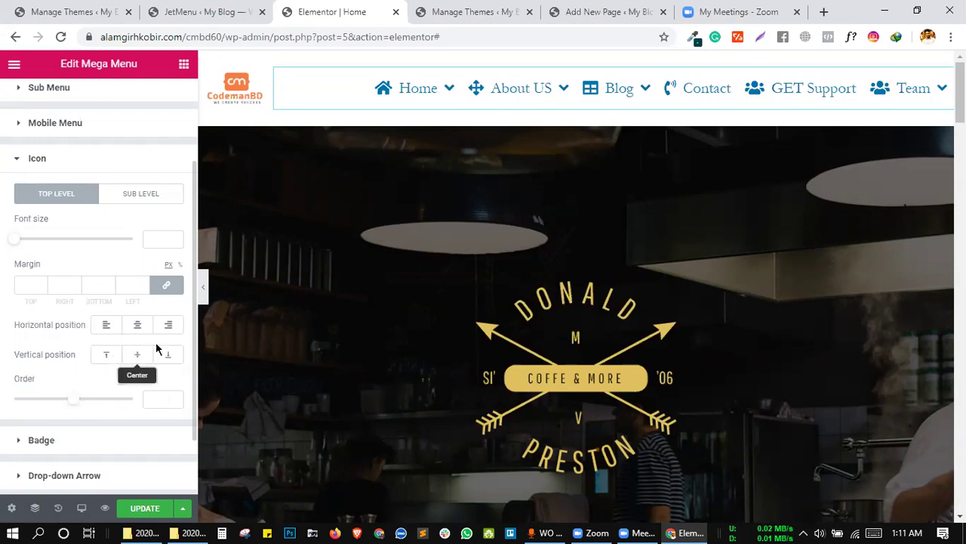
click(141, 326)
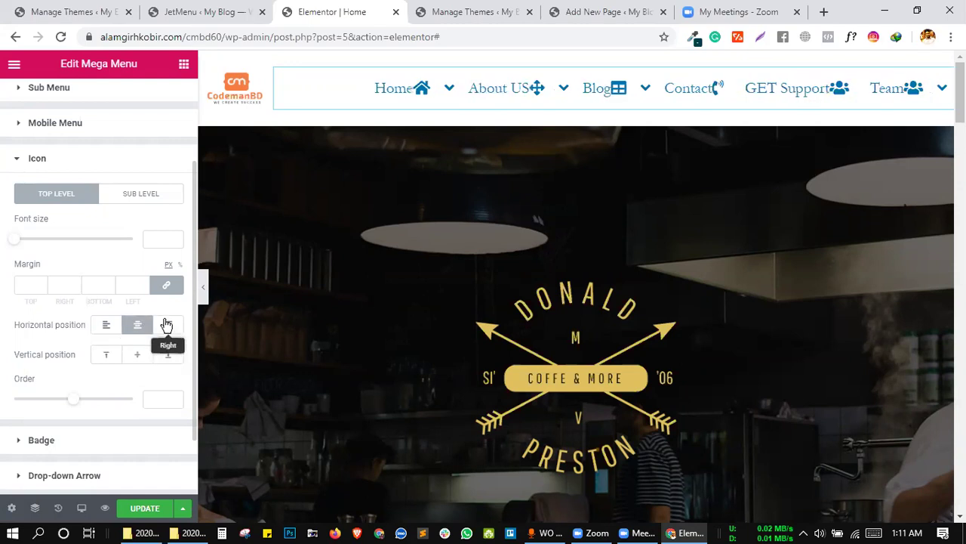
click(166, 325)
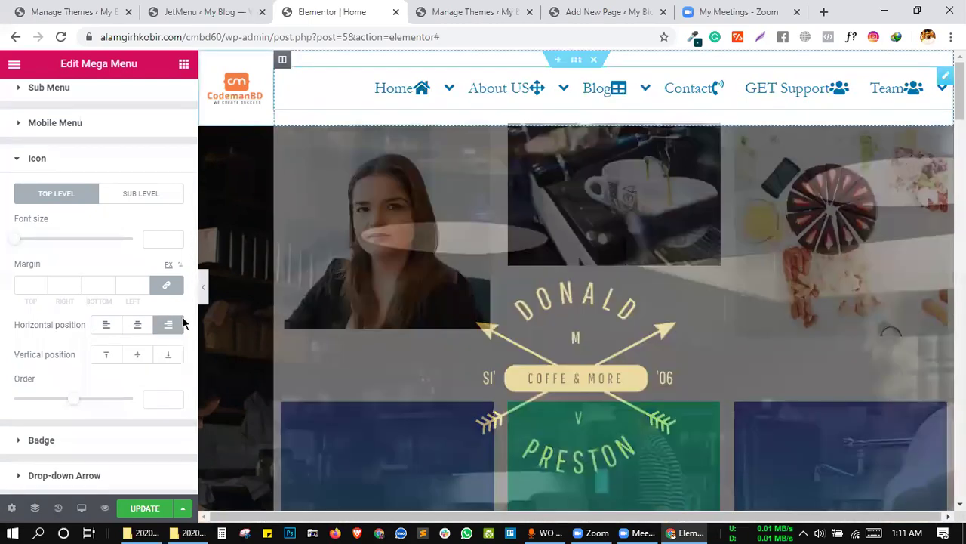
click(168, 325)
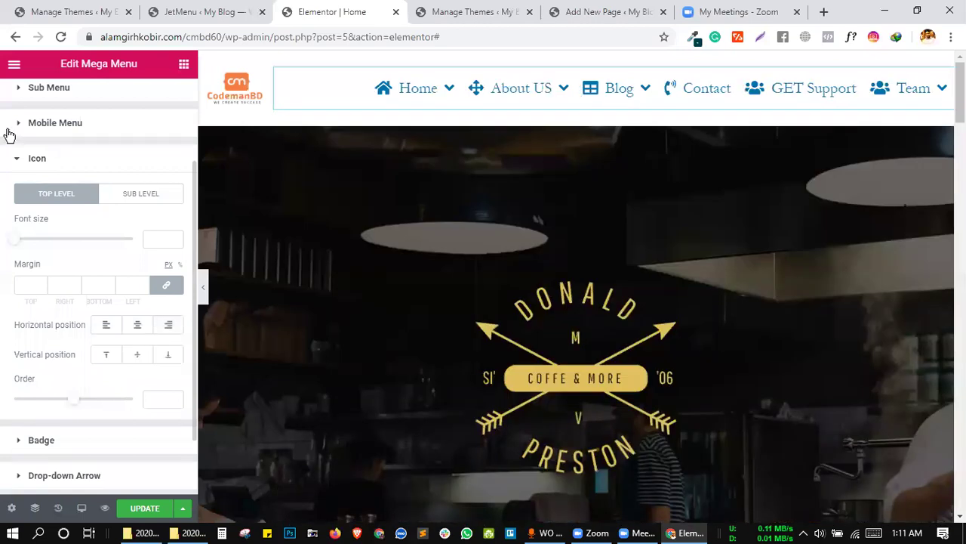
click(145, 507)
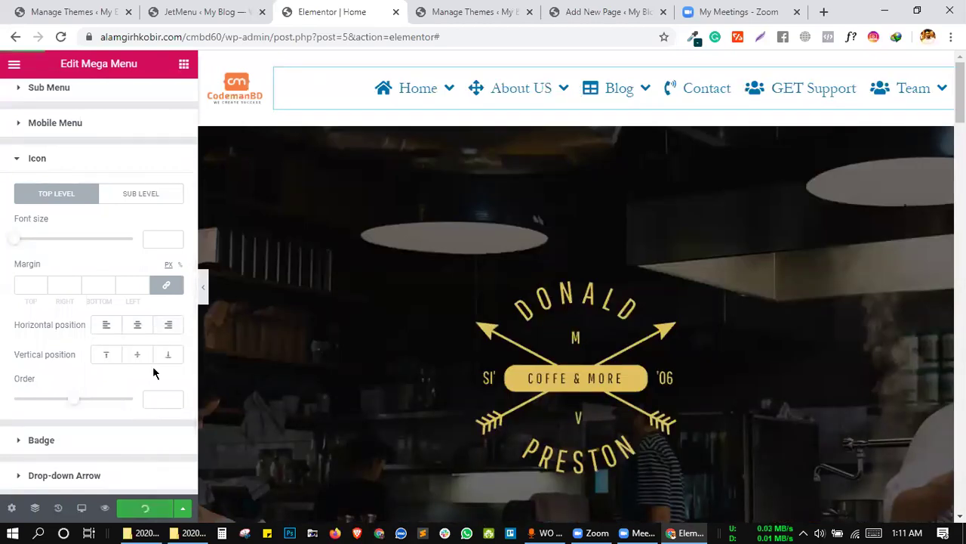
scroll(124, 313, up, 1)
scroll(125, 313, down, 2)
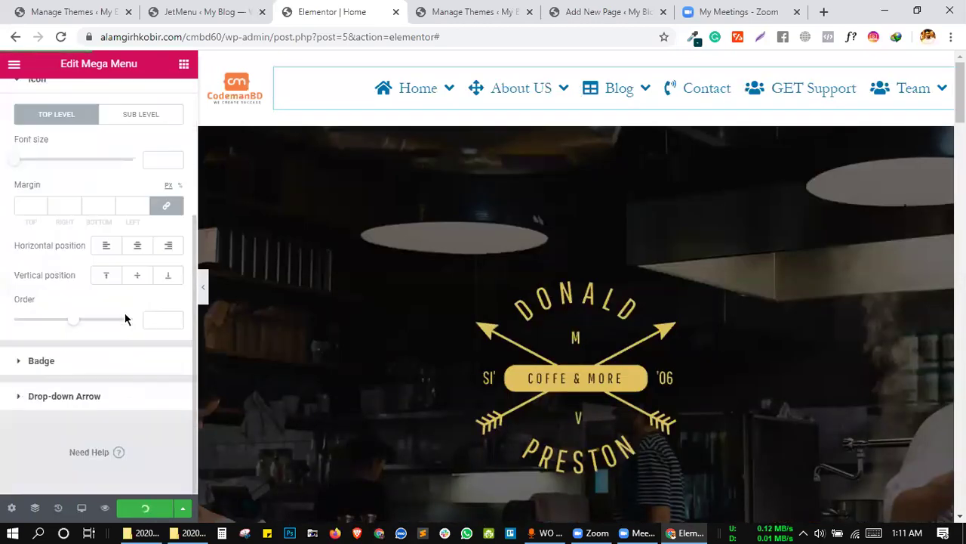
Set JetMenu's top-level icon horizontal position to Right and save, leaving vertical at Center.
click(200, 11)
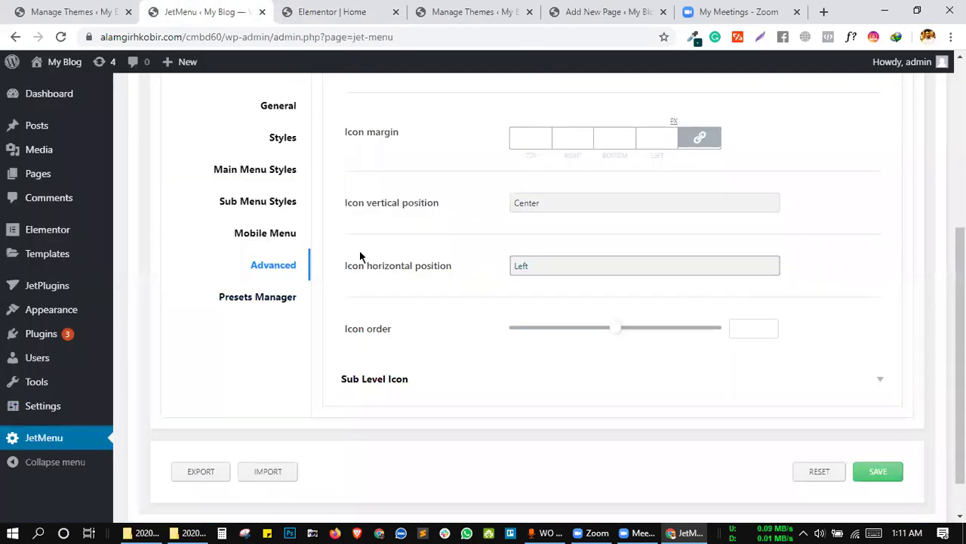
click(524, 270)
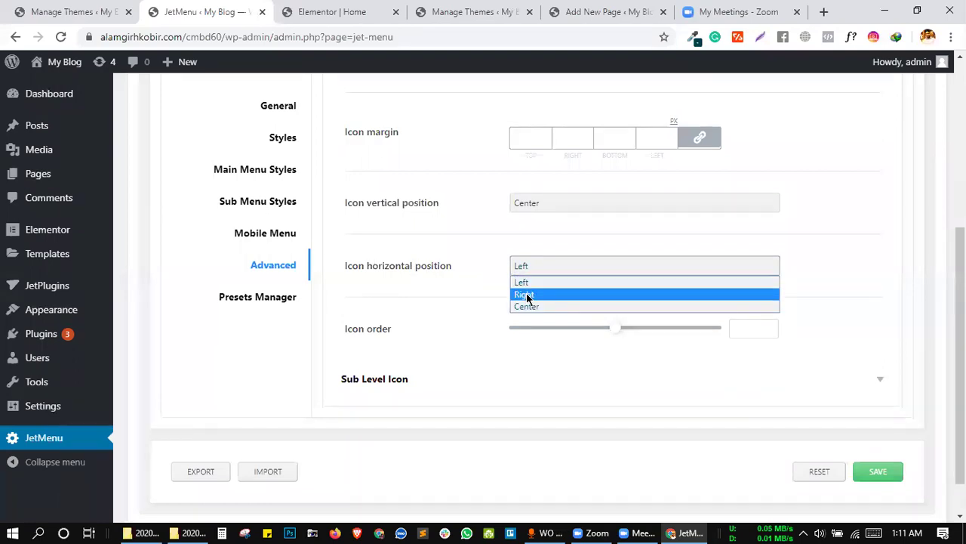
click(527, 296)
scroll(529, 329, down, 1)
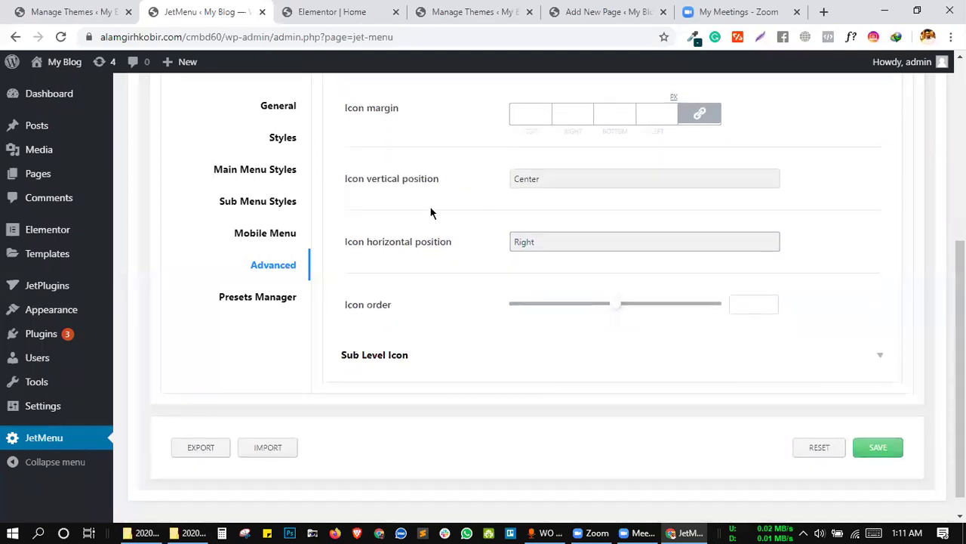
click(898, 447)
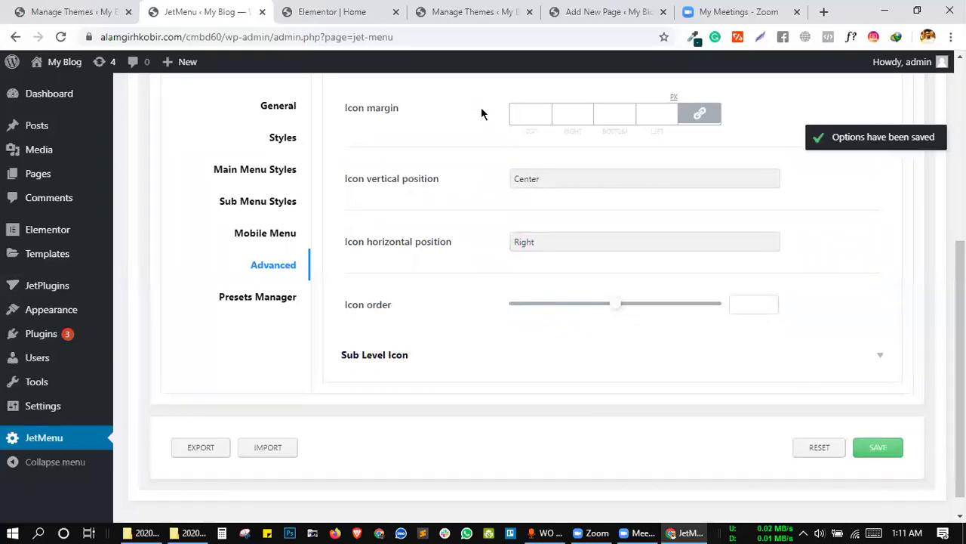
click(537, 185)
click(465, 152)
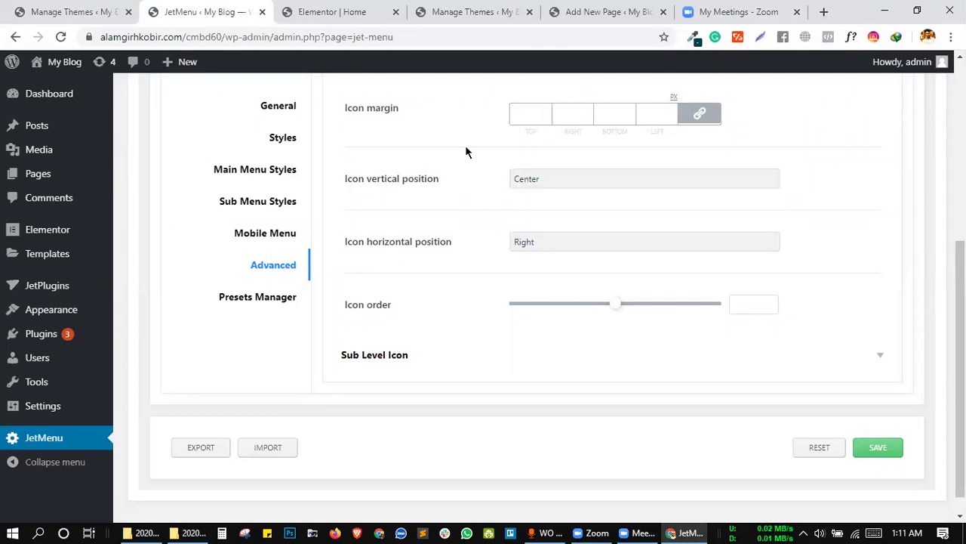
click(325, 12)
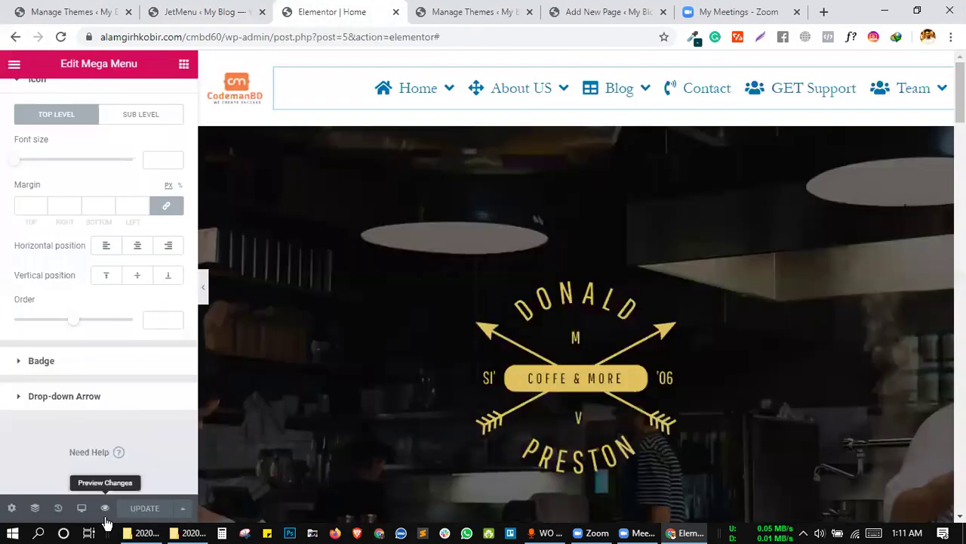
Open the homepage preview without its preview parameters, then drag JetMenu's Icon order slider toward -1.
click(107, 504)
drag(388, 7, 277, 6)
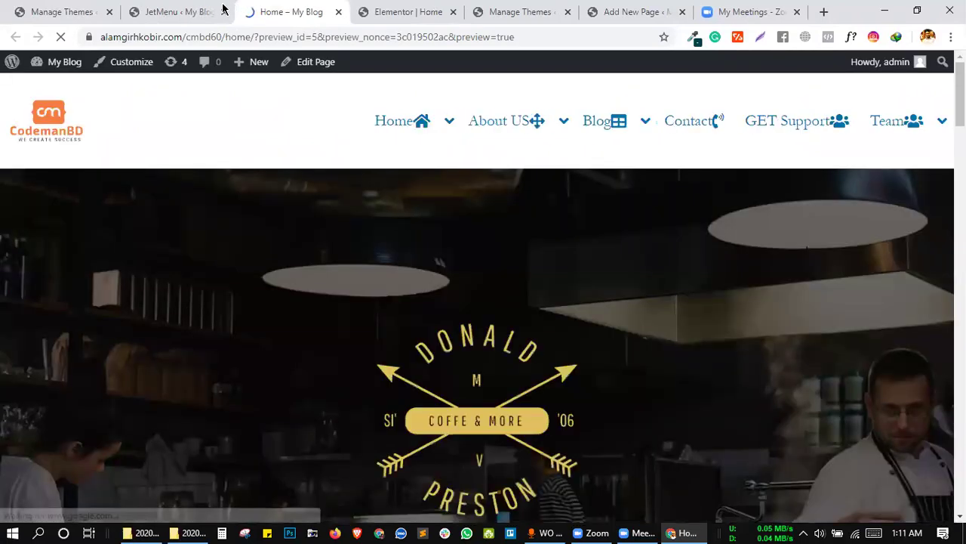
drag(249, 35, 665, 43)
key(BackSpace)
key(Return)
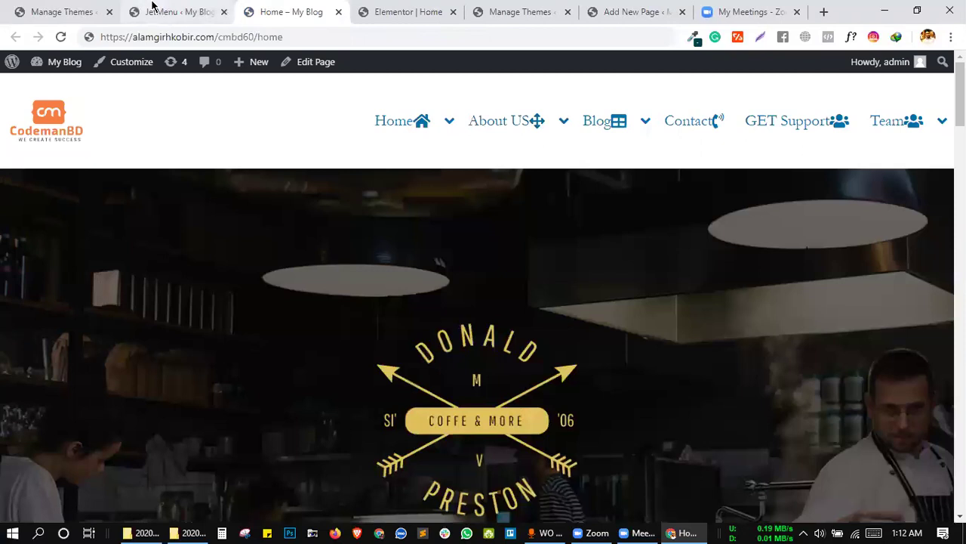
click(151, 10)
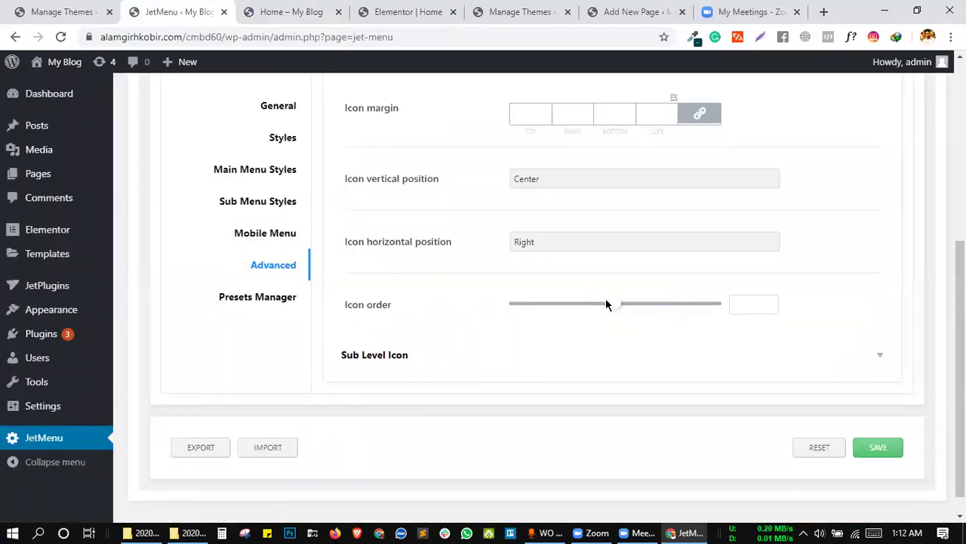
drag(612, 305, 615, 314)
Unlink the top-level icon margin, give it a 10 px left margin, and save JetMenu.
scroll(461, 177, up, 1)
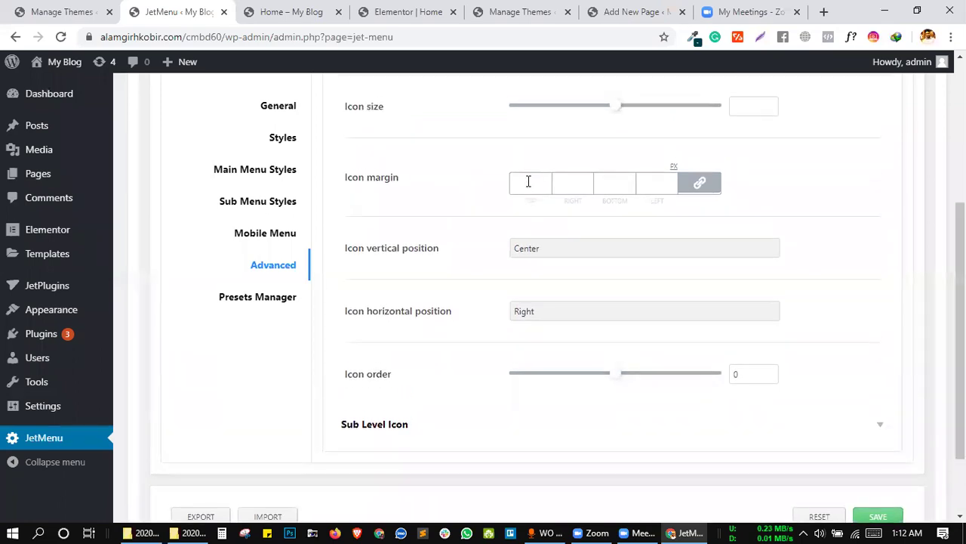
click(644, 187)
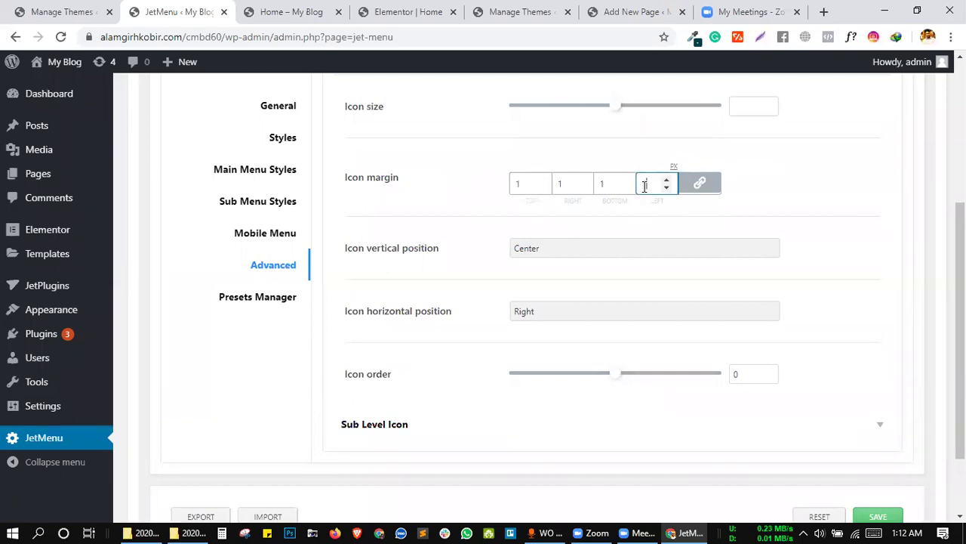
click(696, 189)
click(650, 182)
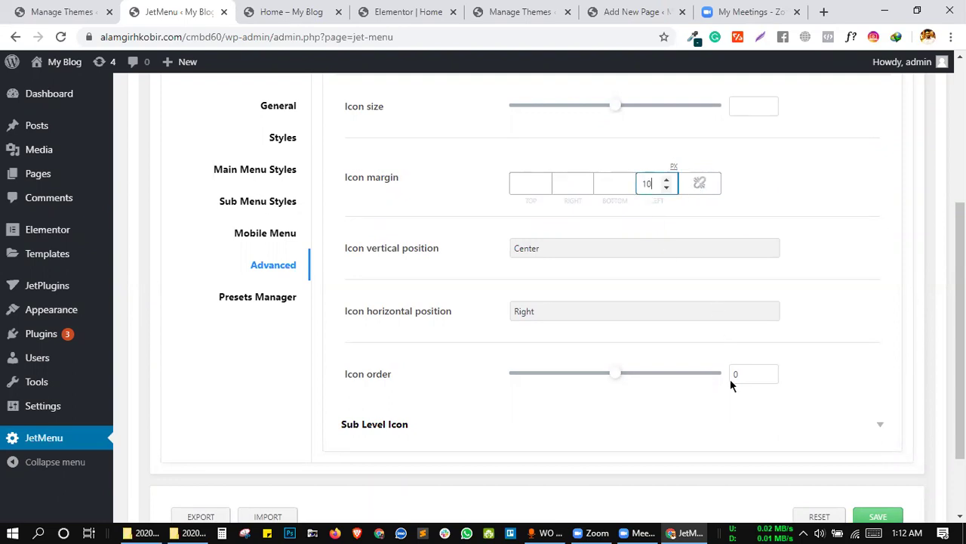
scroll(730, 379, down, 2)
click(866, 432)
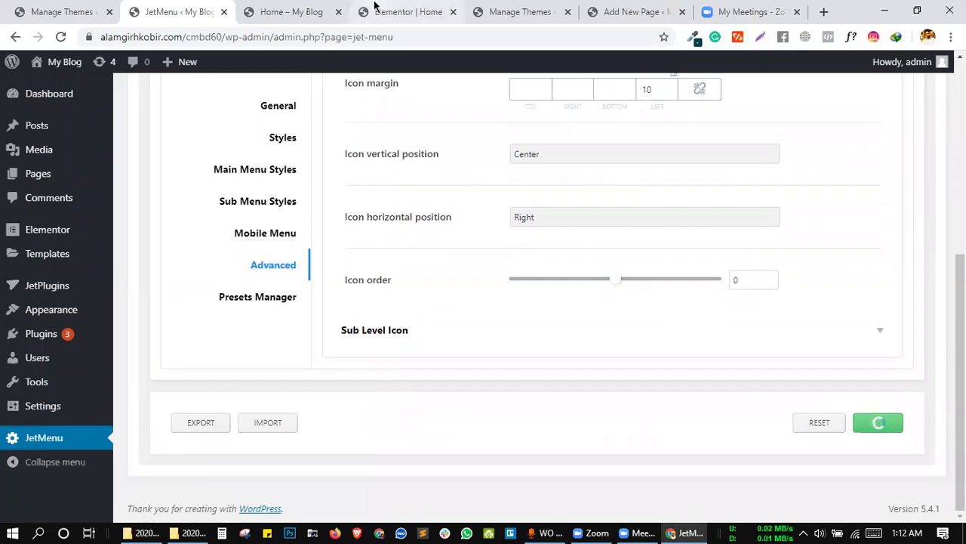
click(306, 11)
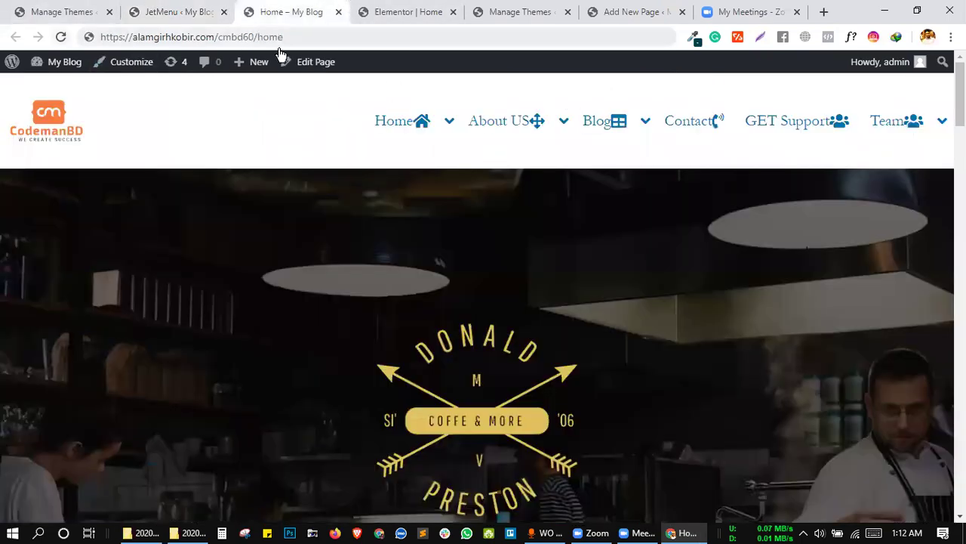
Reload the homepage and check that each menu icon sits 10 px right of its label.
click(310, 36)
key(Return)
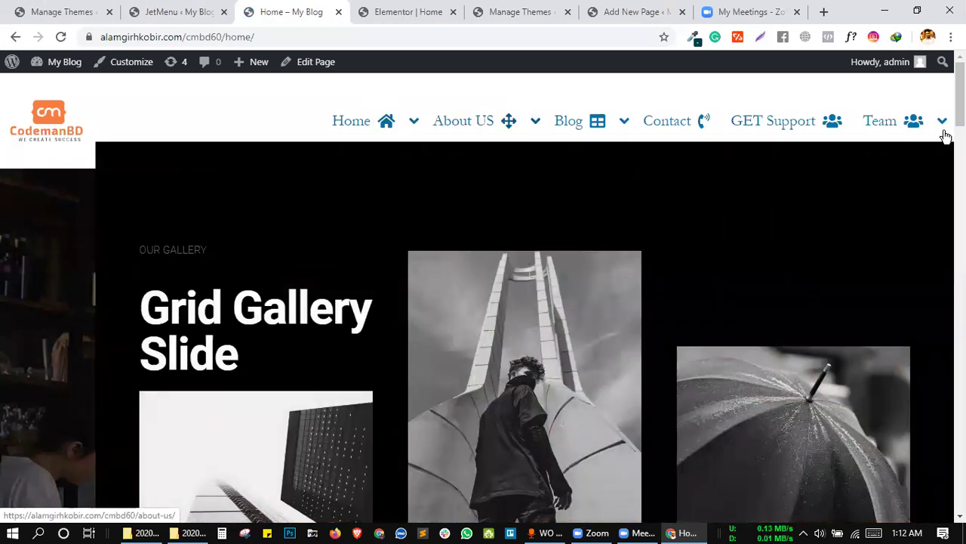
mouse_move(920, 127)
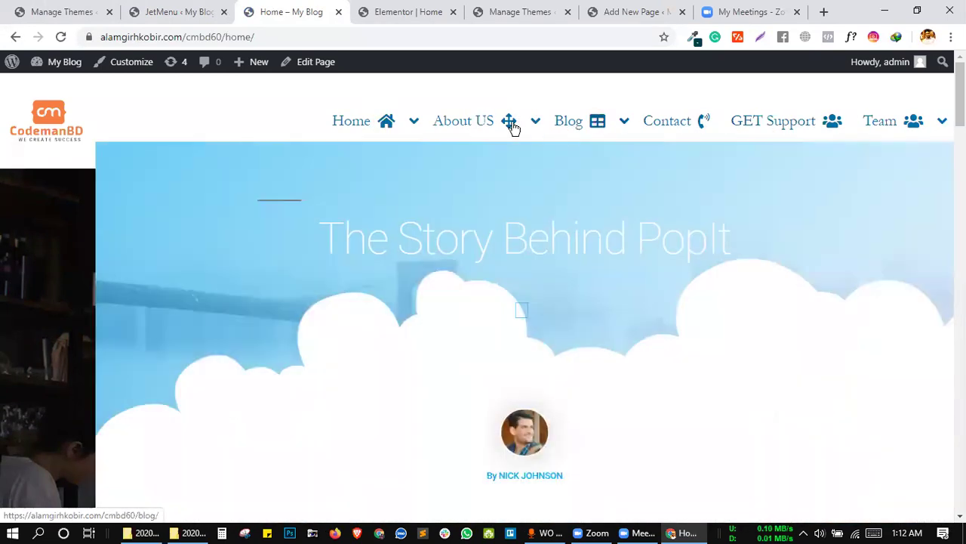
mouse_move(384, 124)
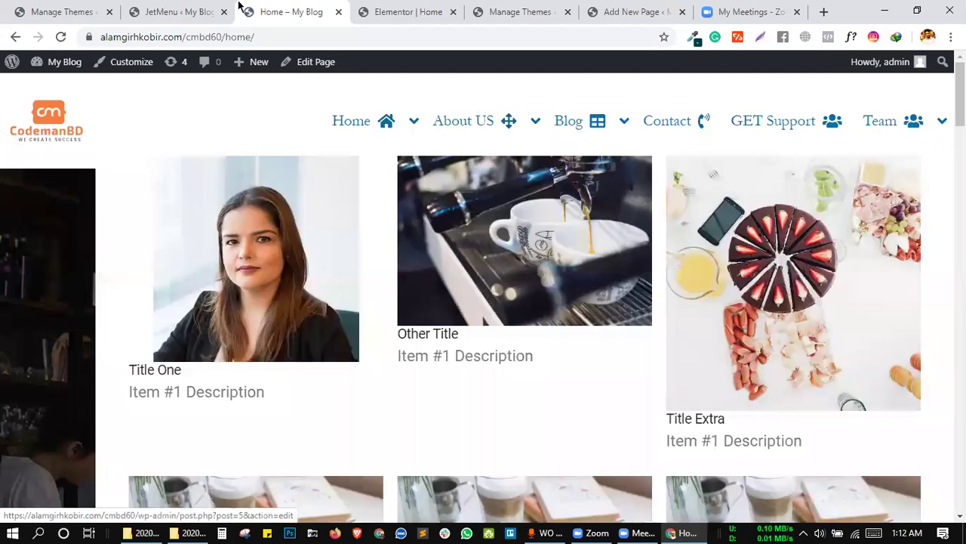
click(175, 11)
click(278, 9)
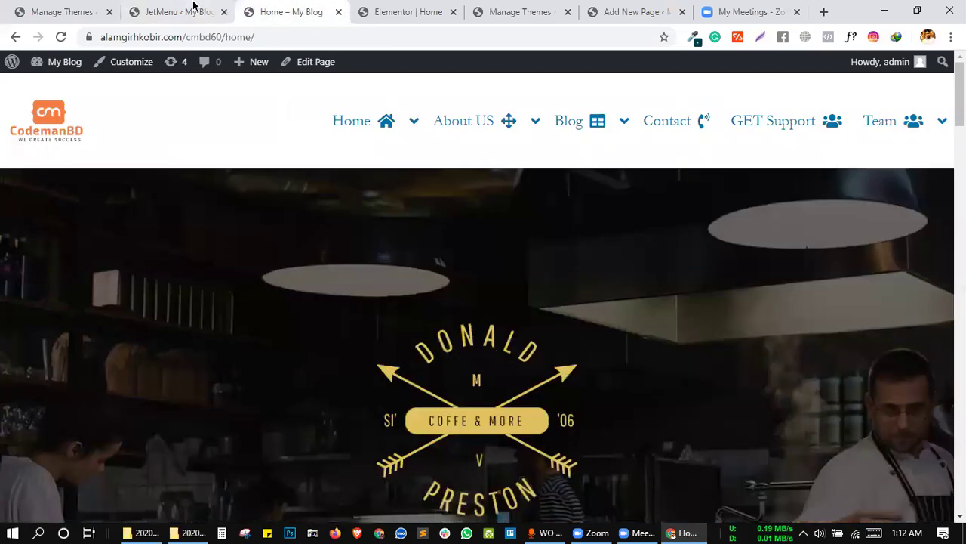
click(194, 7)
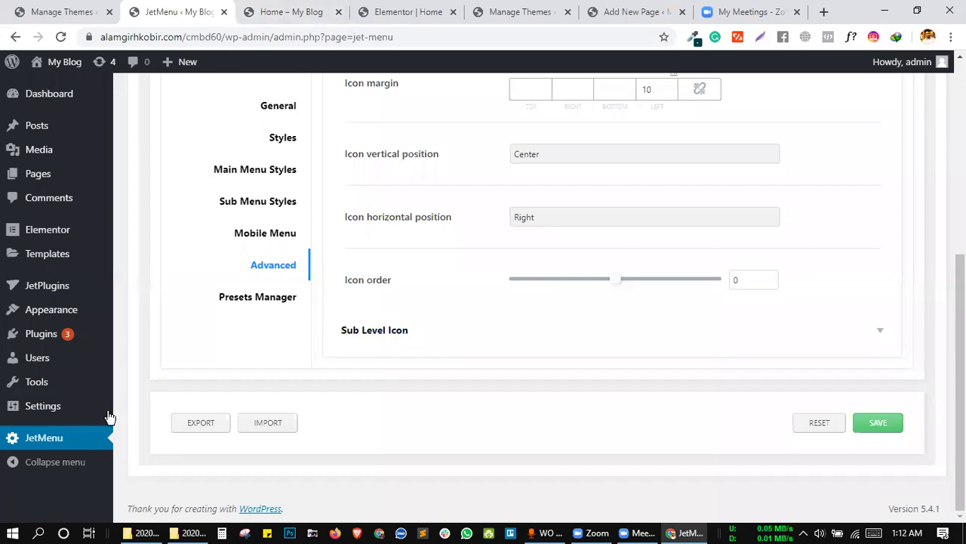
scroll(414, 247, up, 4)
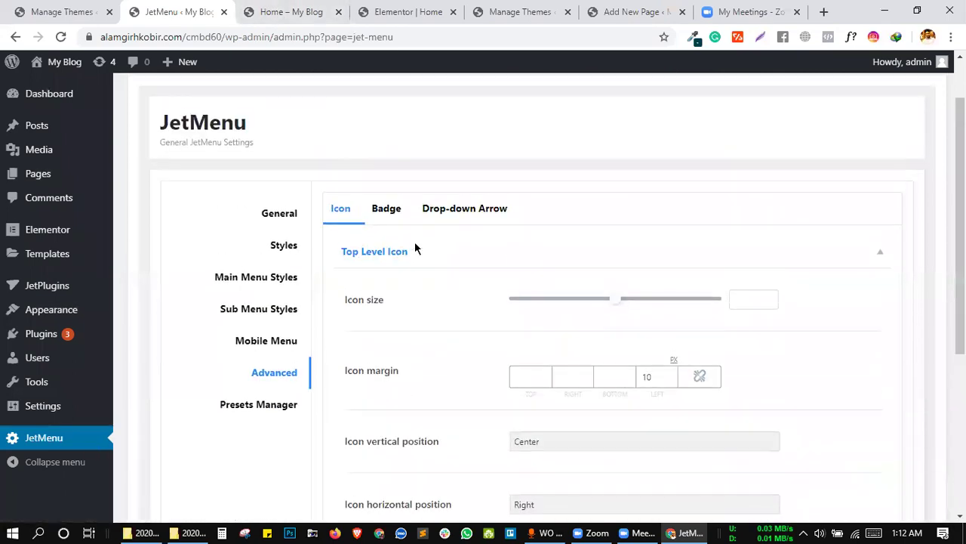
scroll(414, 247, down, 4)
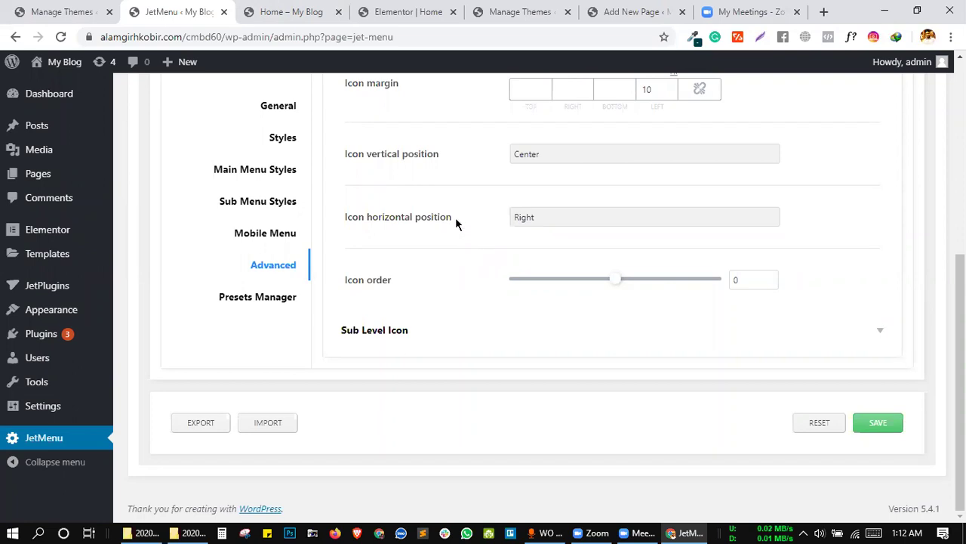
triple_click(342, 205)
click(374, 195)
click(299, 10)
click(176, 12)
click(387, 9)
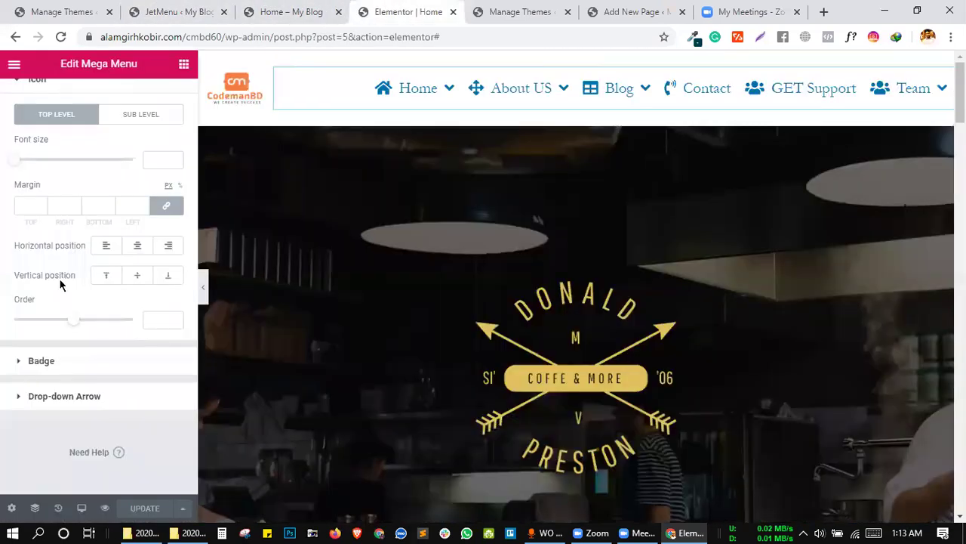
click(208, 8)
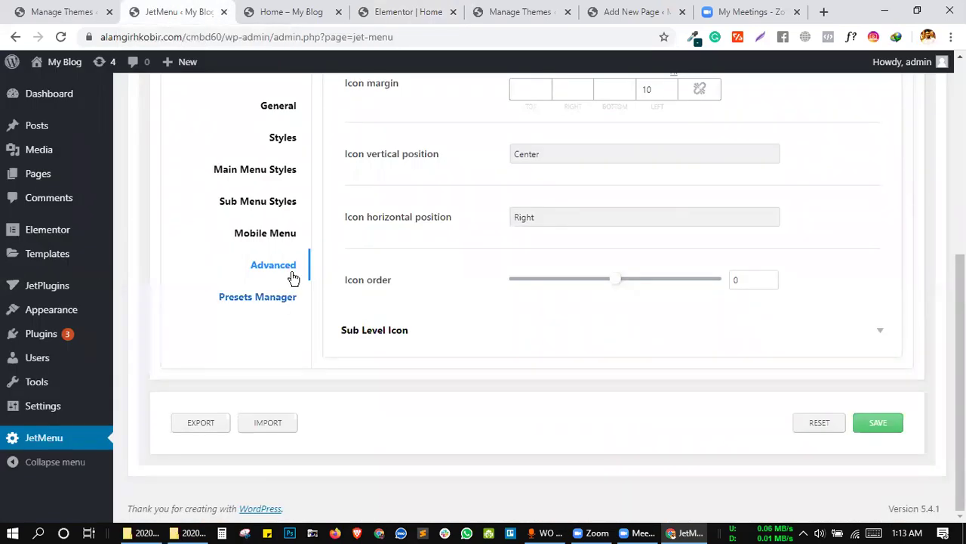
scroll(528, 257, up, 3)
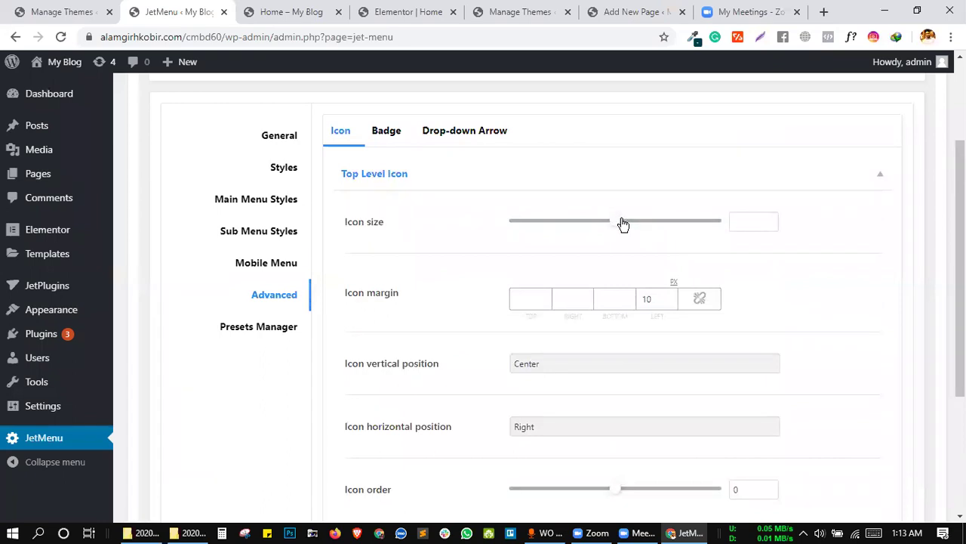
scroll(517, 222, down, 1)
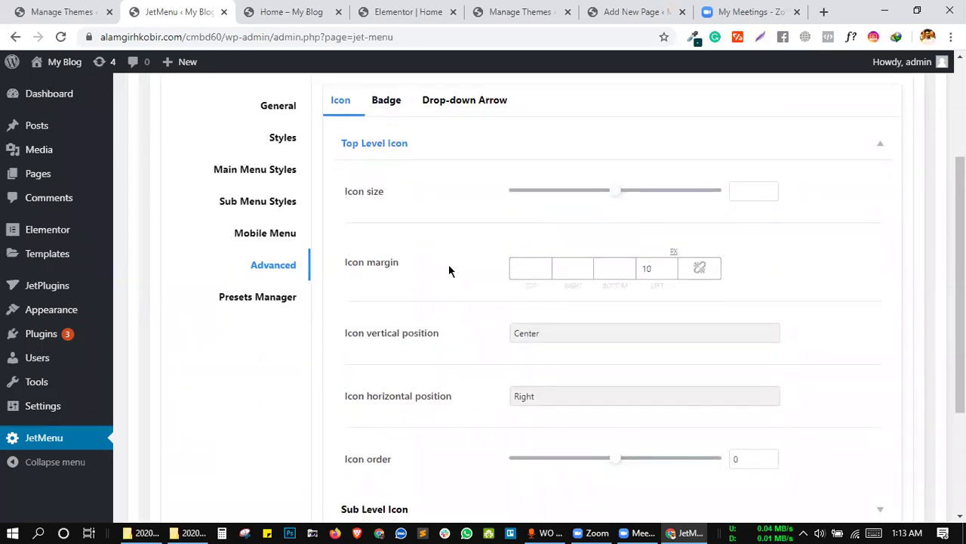
scroll(448, 270, down, 1)
key(ctrl+Tab)
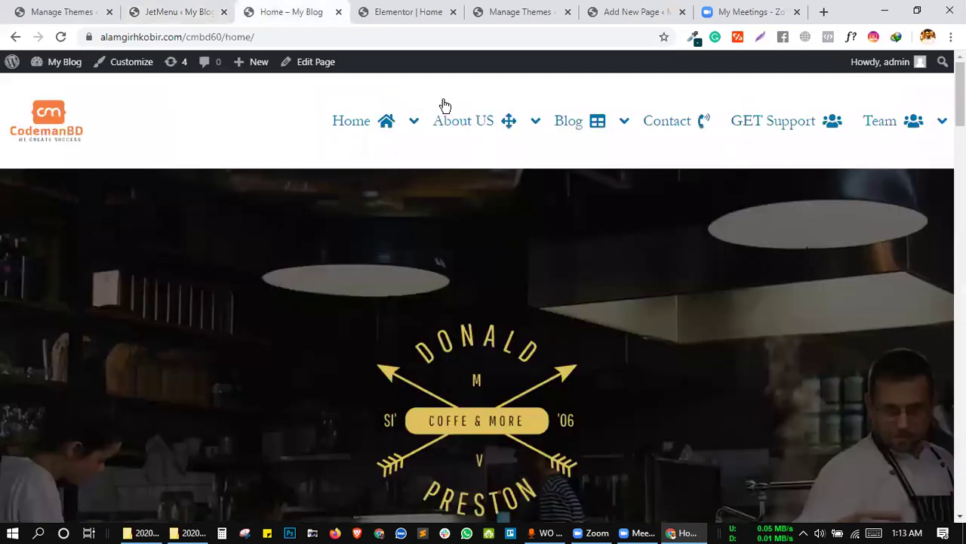
key(ctrl+shift+Tab)
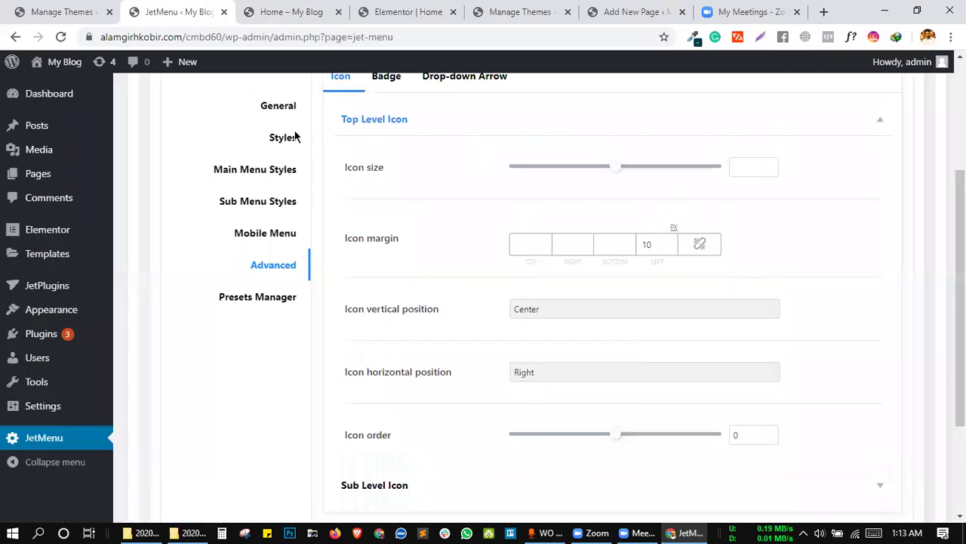
scroll(411, 219, up, 1)
scroll(414, 240, up, 2)
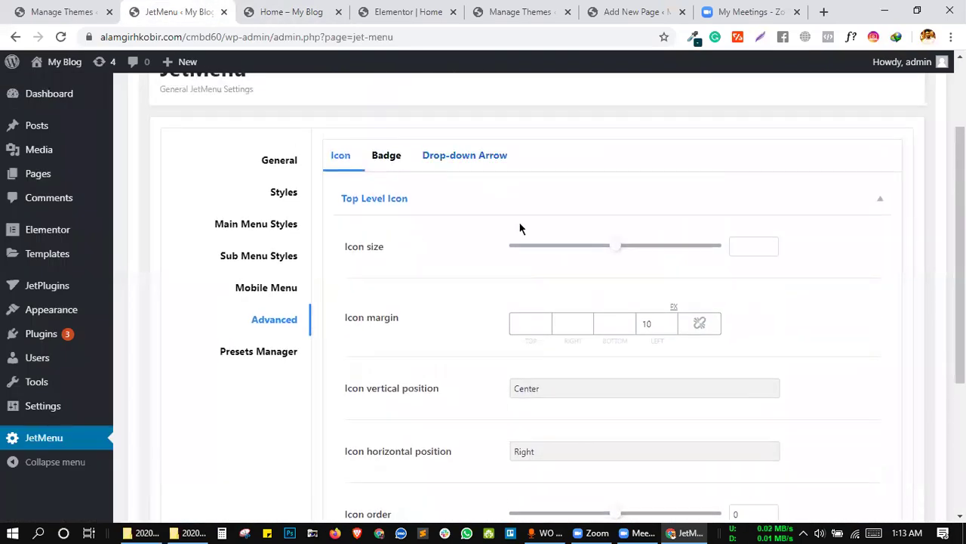
scroll(520, 224, down, 3)
click(391, 9)
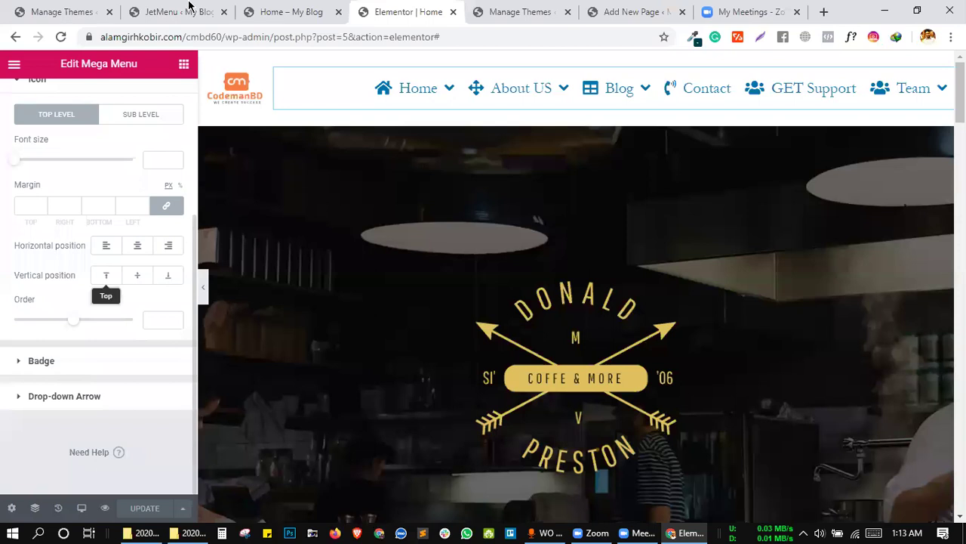
click(189, 10)
scroll(546, 293, down, 1)
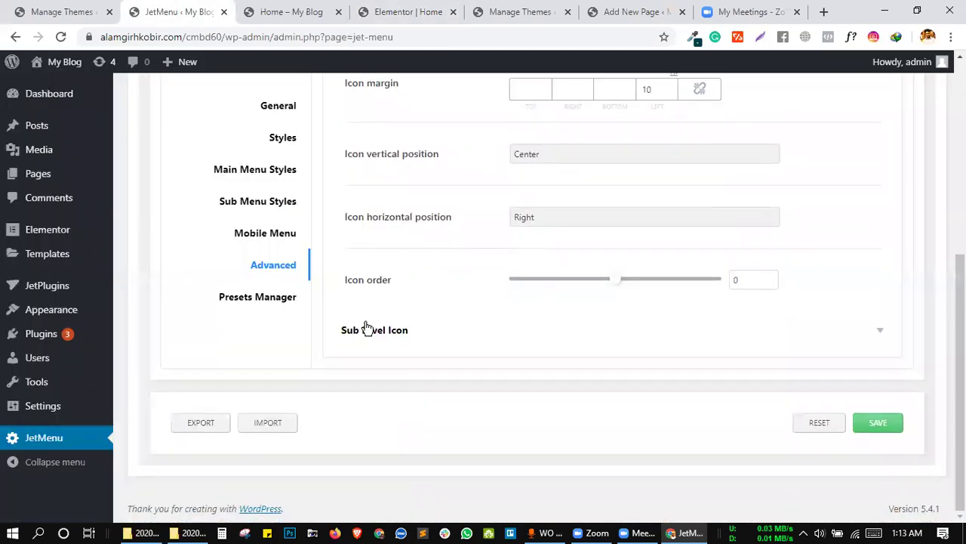
Set the sub-level icon vertical position to Bottom, save, and reload the home page to check it.
click(480, 324)
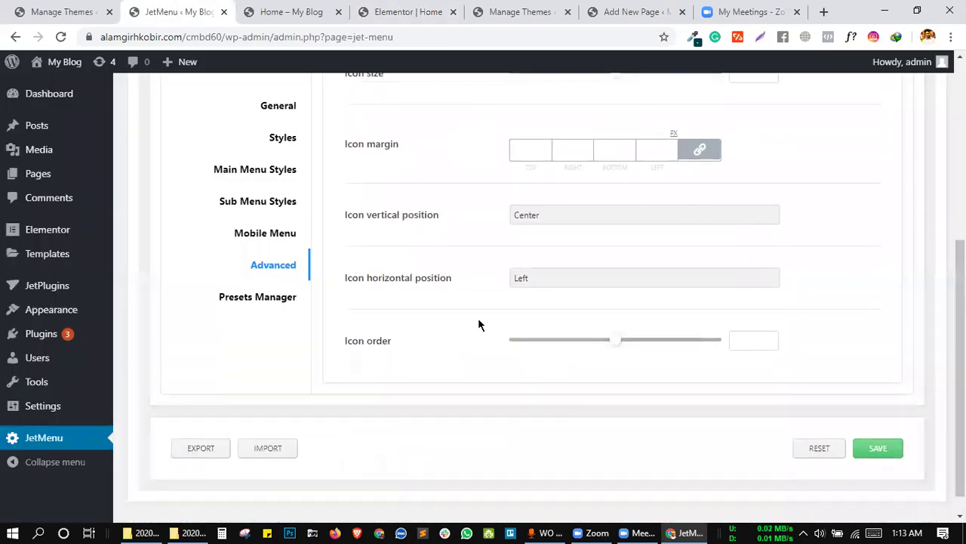
click(541, 248)
click(539, 279)
click(878, 474)
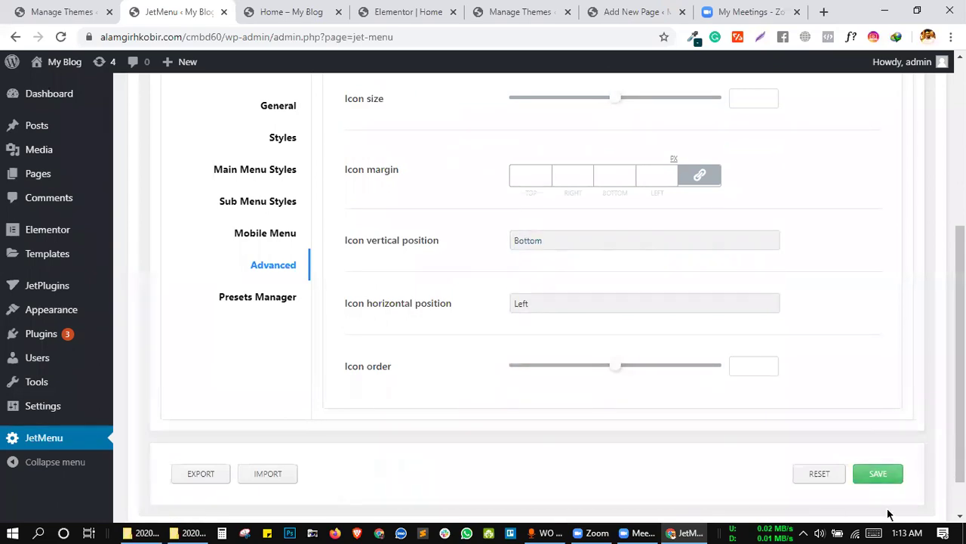
click(268, 9)
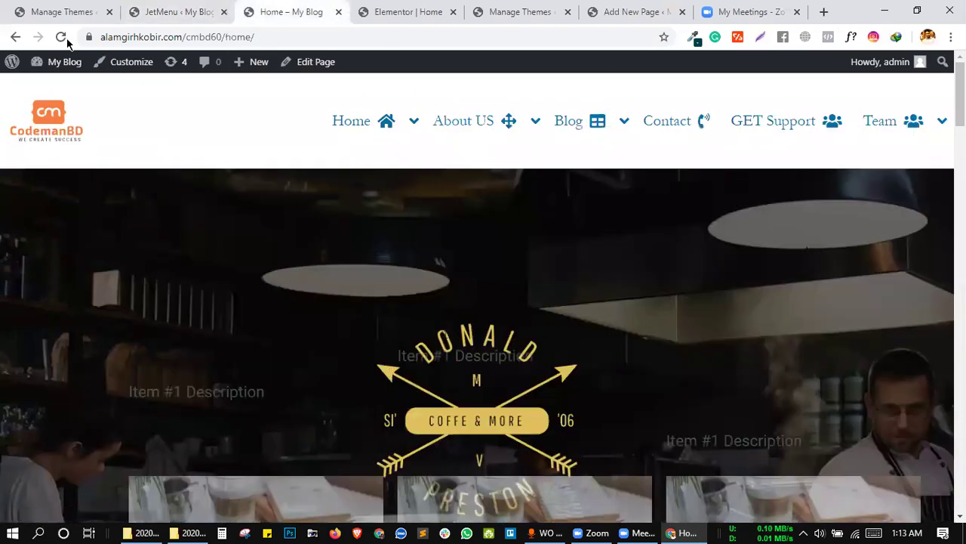
click(60, 36)
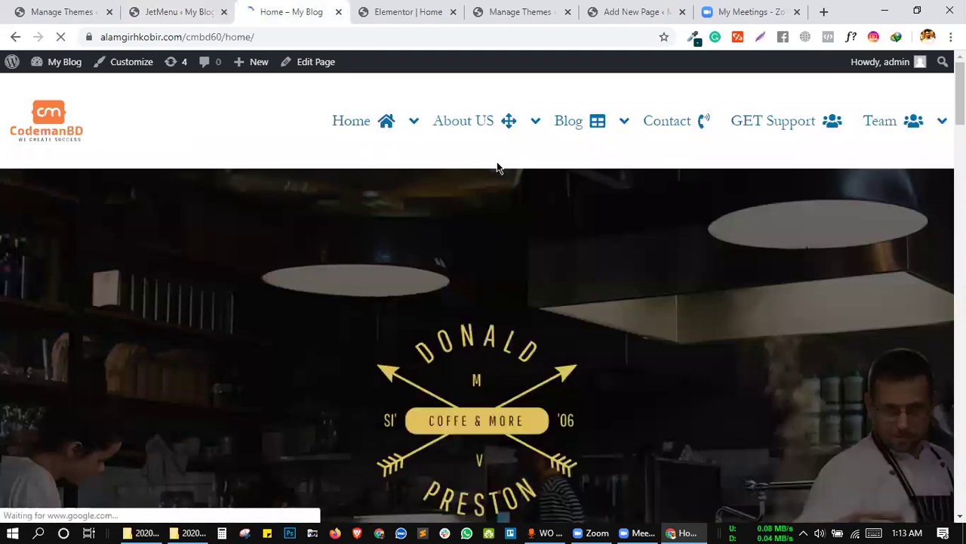
drag(279, 10, 172, 17)
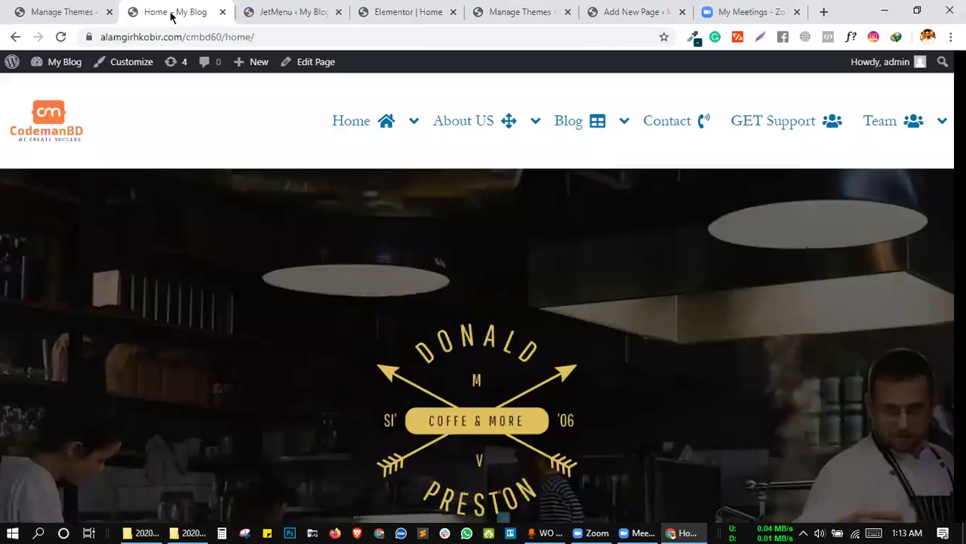
click(61, 38)
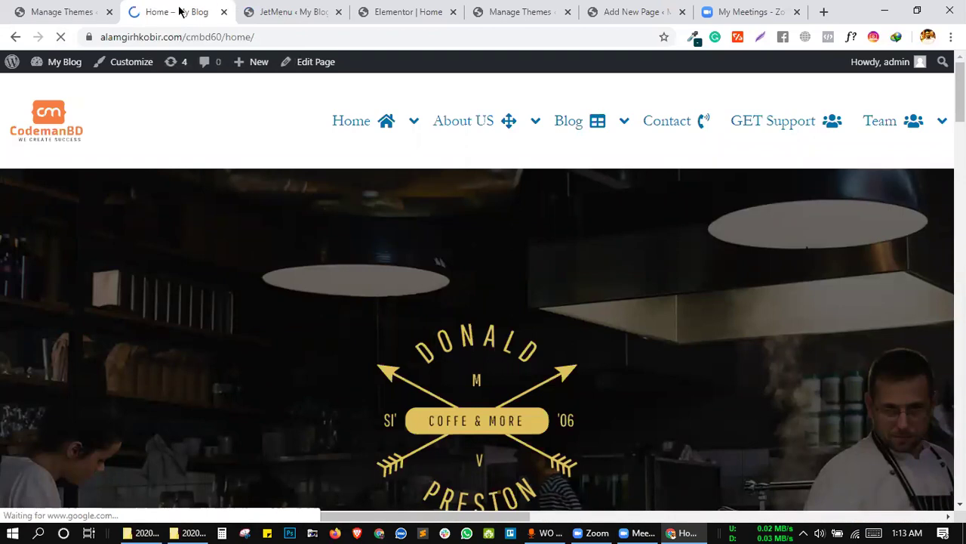
key(ctrl+shift+Page_Down)
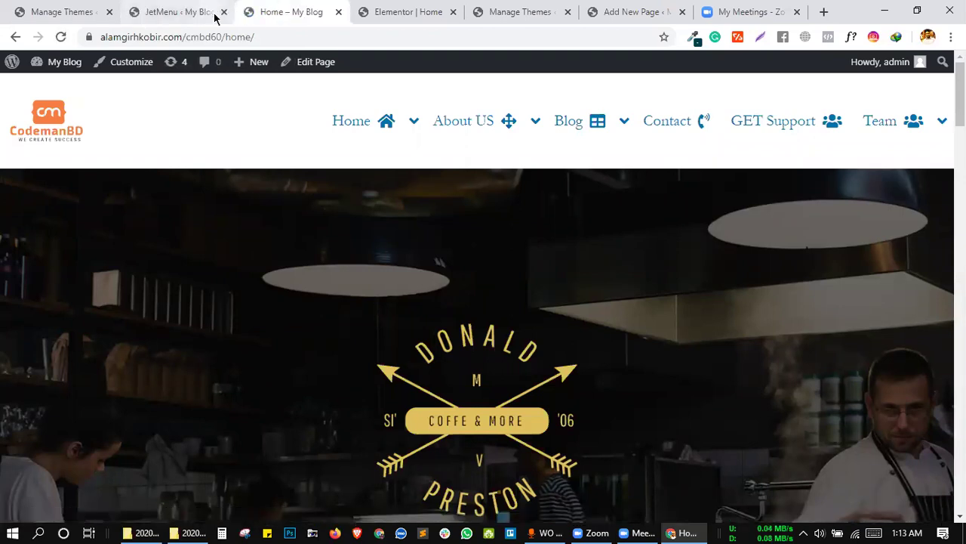
click(215, 17)
Switch the sub-level icon vertical position to Top and reload the home page to compare.
click(523, 242)
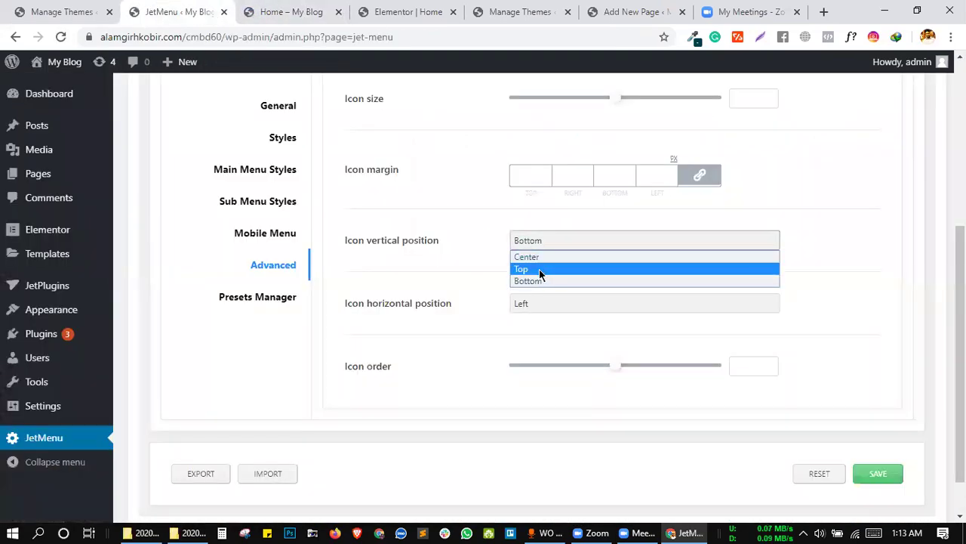
click(539, 270)
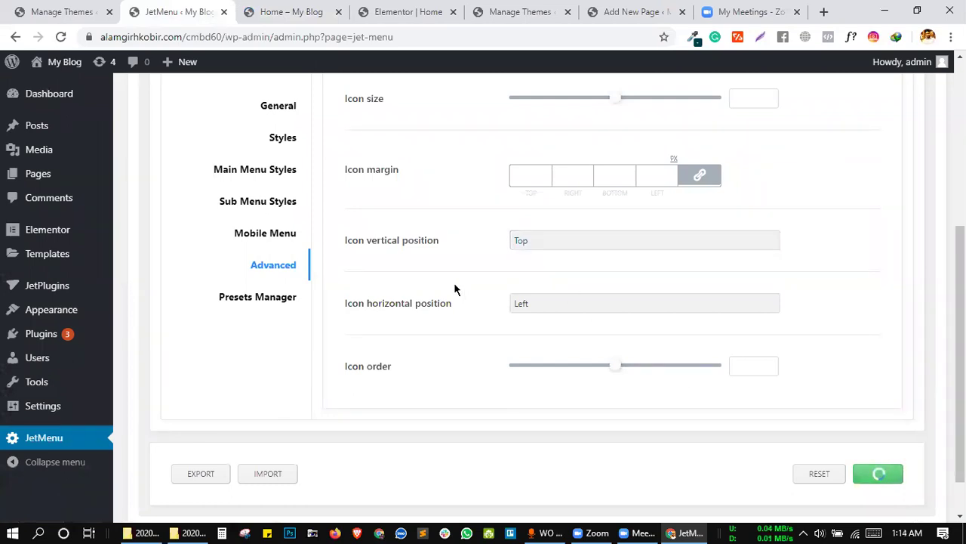
click(302, 11)
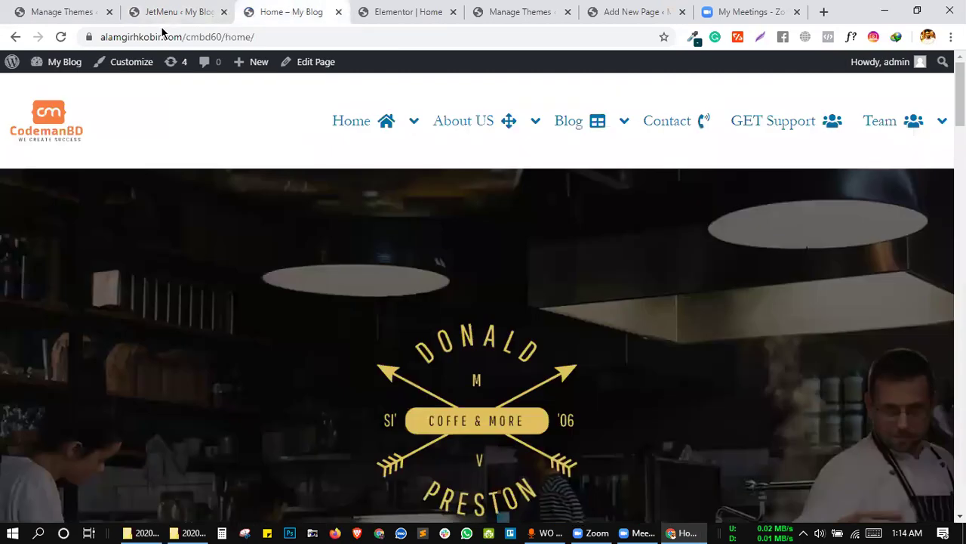
click(62, 37)
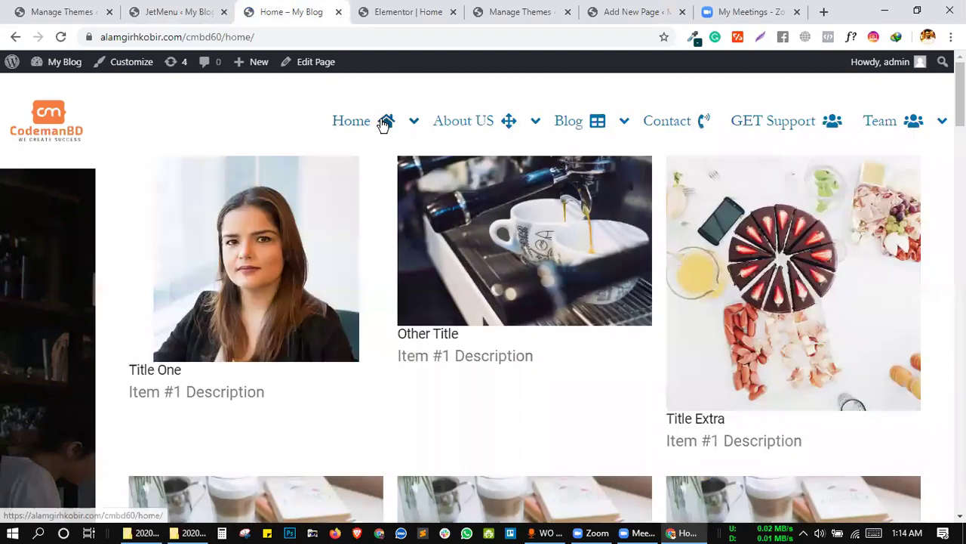
Return the sub-level icon vertical position to Center and save the JetMenu options.
click(181, 12)
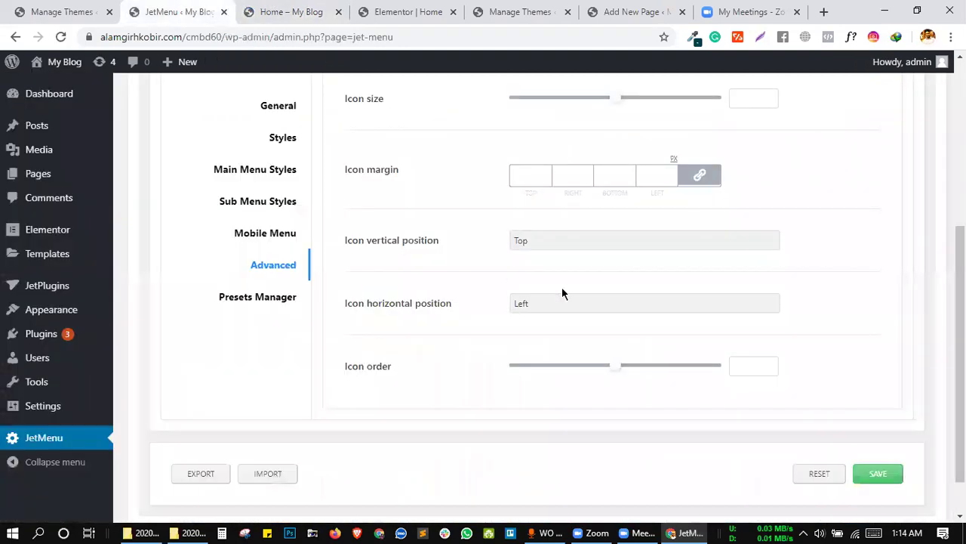
click(594, 243)
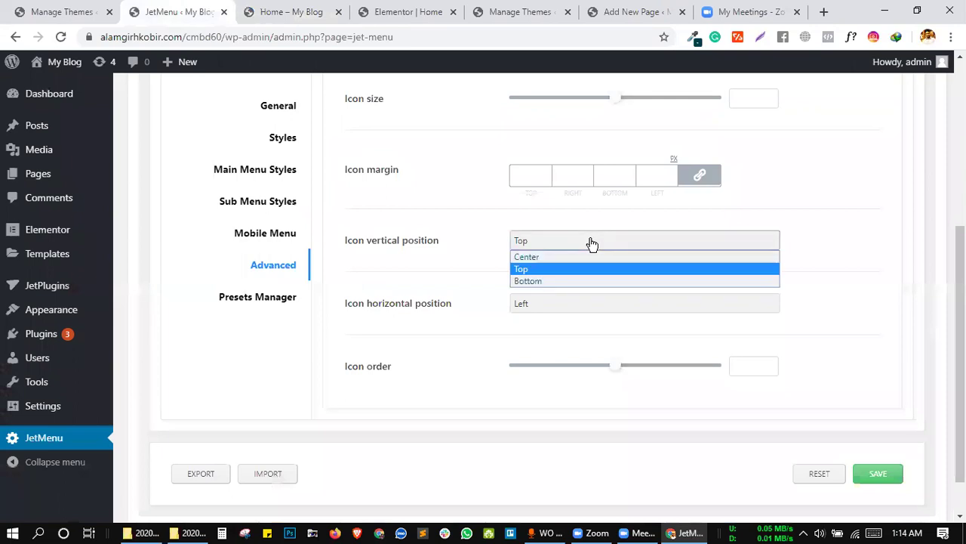
click(539, 259)
scroll(581, 259, up, 2)
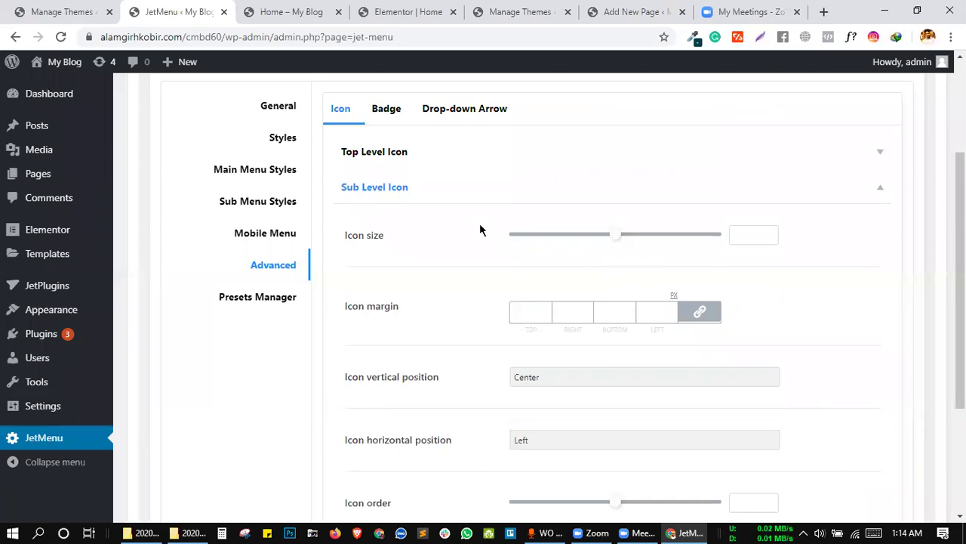
scroll(792, 392, down, 1)
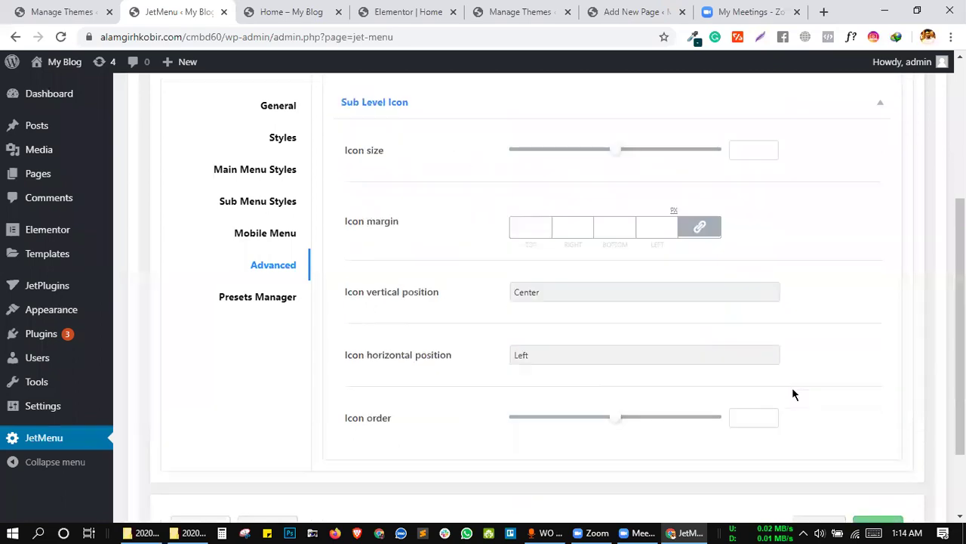
scroll(792, 393, down, 1)
click(873, 422)
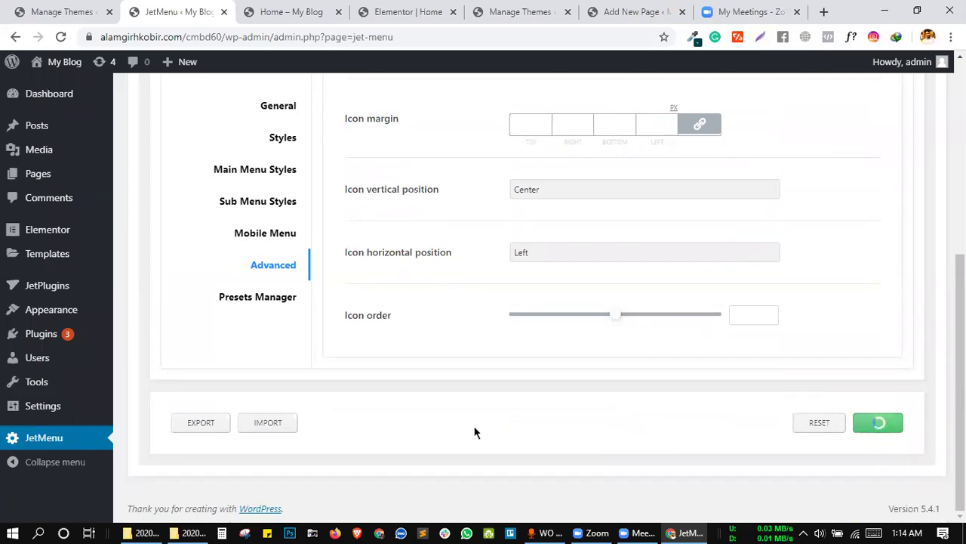
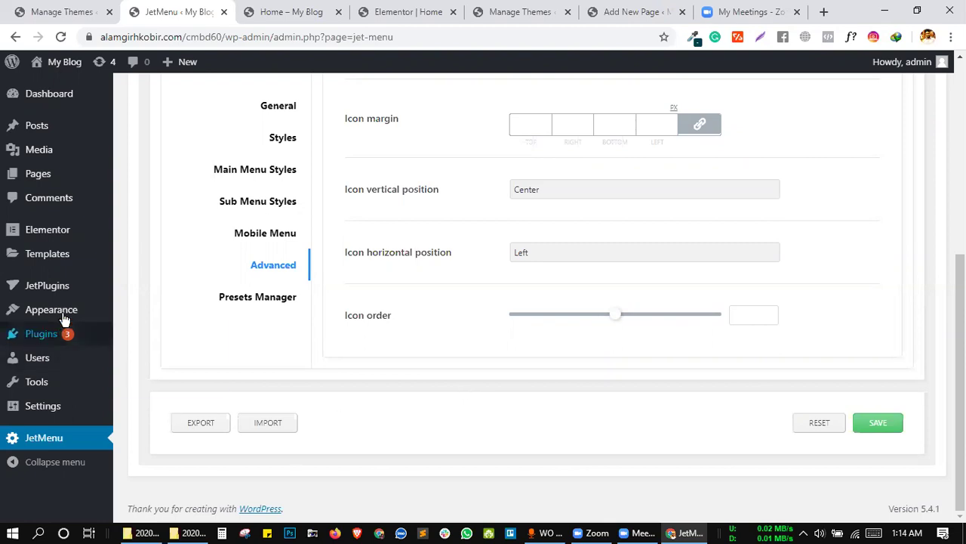
From the Contact page tab, search Google for 'tokoo theme'.
mouse_move(60, 311)
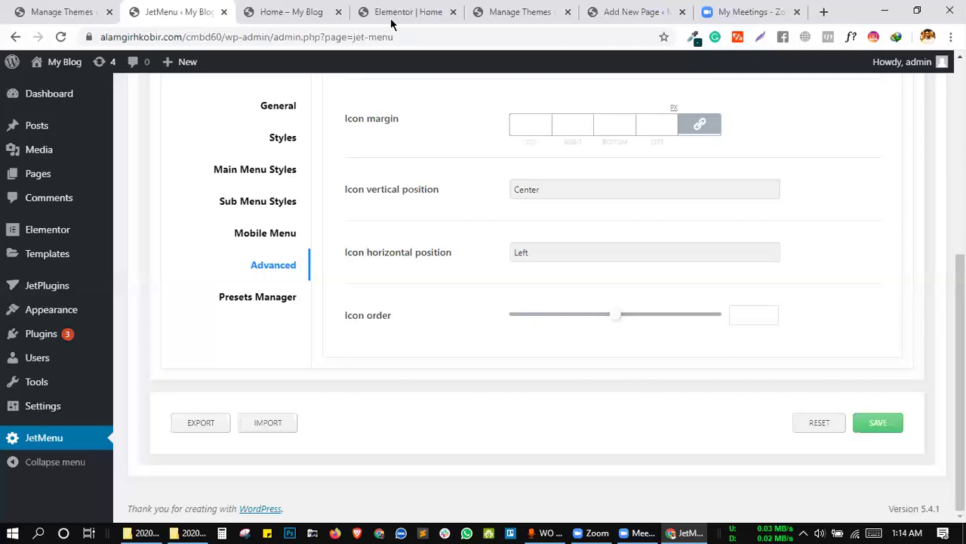
click(634, 9)
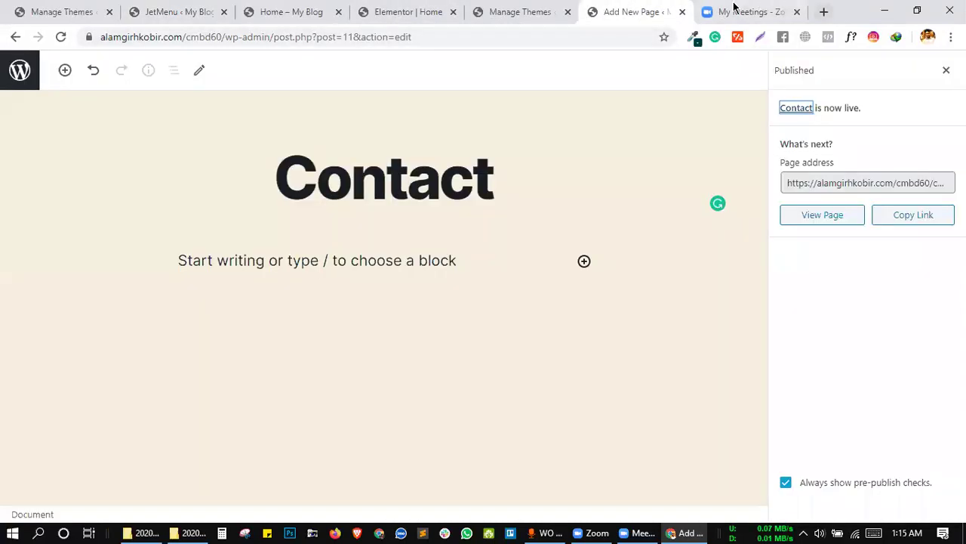
click(629, 35)
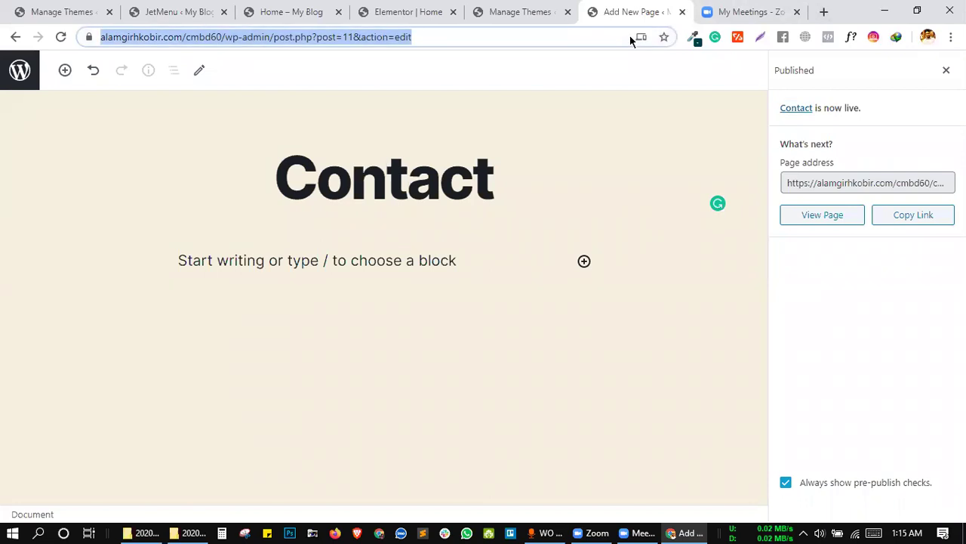
text(toko)
key(Return)
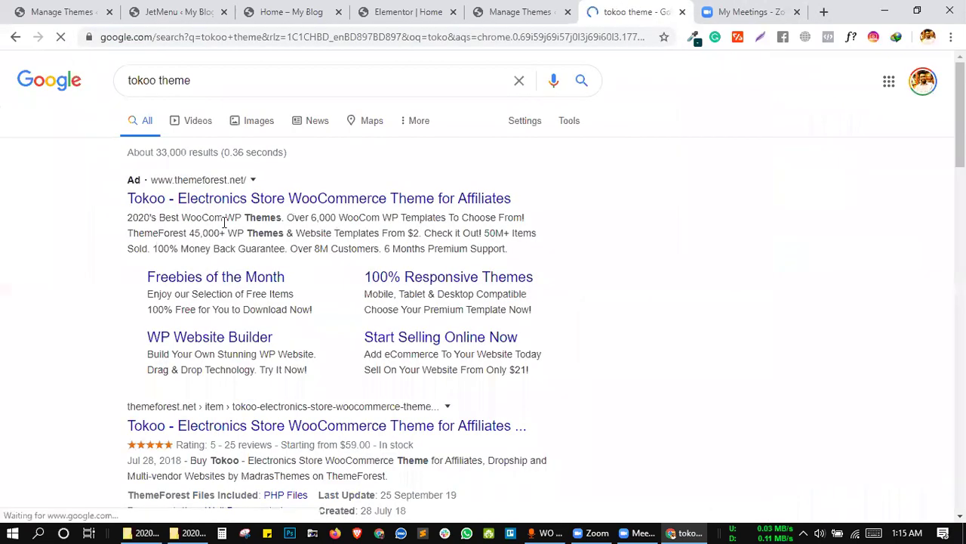
Open the Tokoo Live Preview and load the first of its demo home pages.
scroll(225, 227, down, 1)
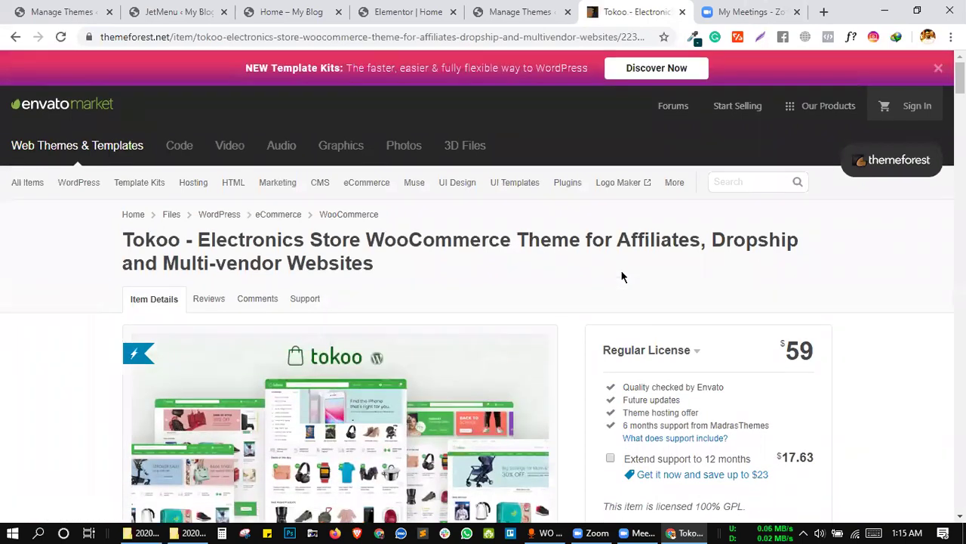
scroll(255, 340, down, 7)
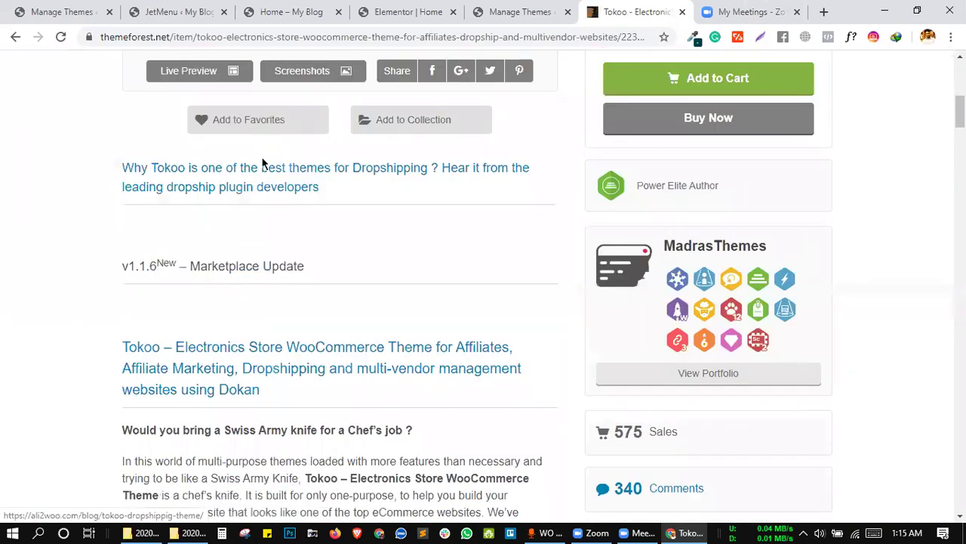
click(212, 74)
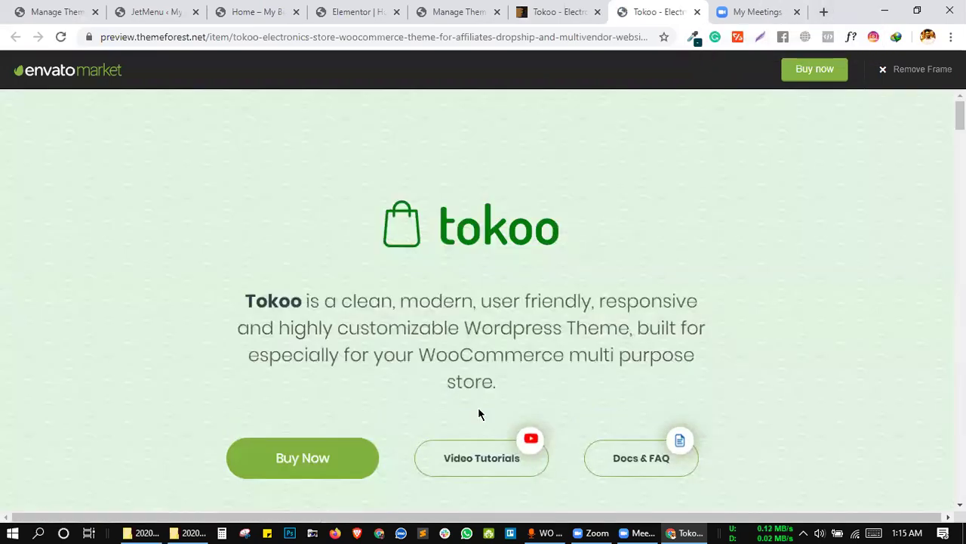
scroll(432, 378, down, 7)
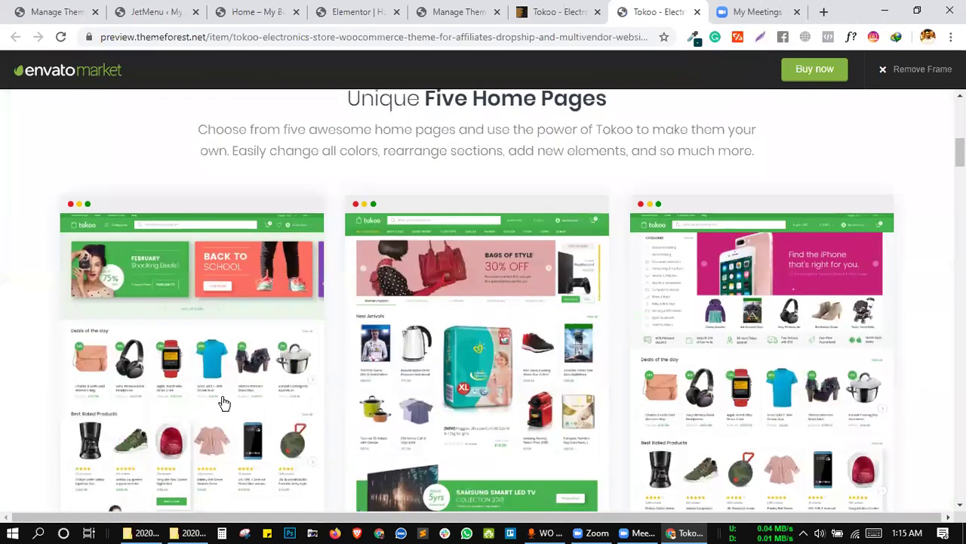
click(218, 380)
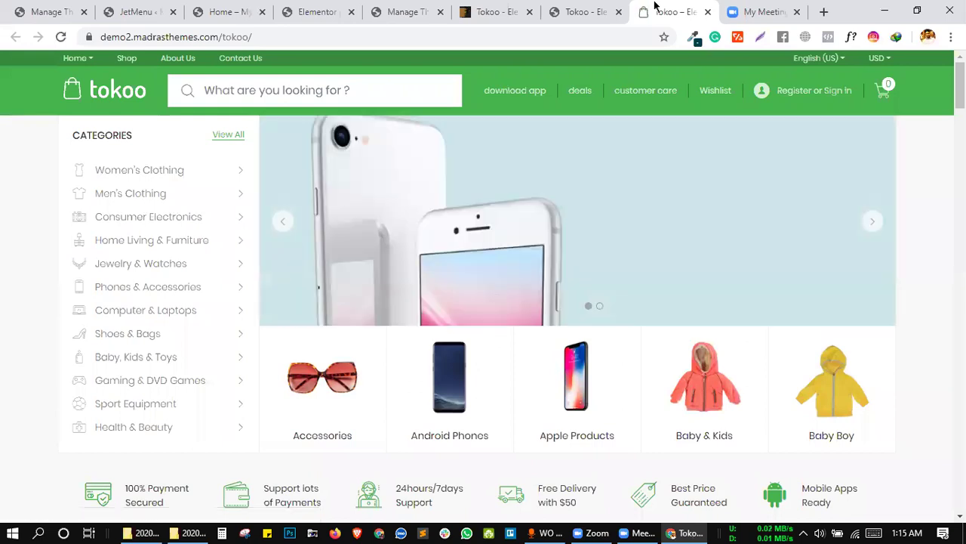
Open the second Tokoo demo home page (home-v2) from the theme preview.
click(580, 9)
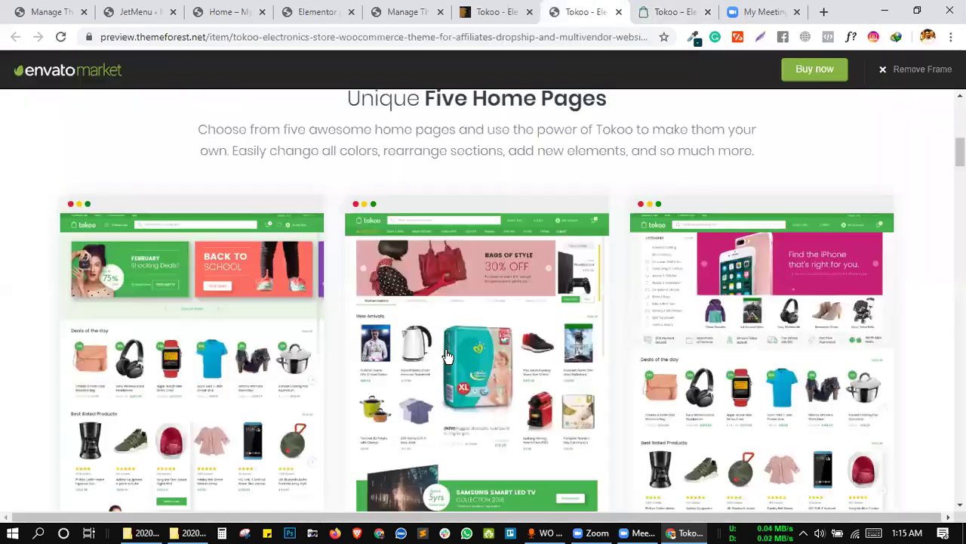
click(445, 355)
click(671, 9)
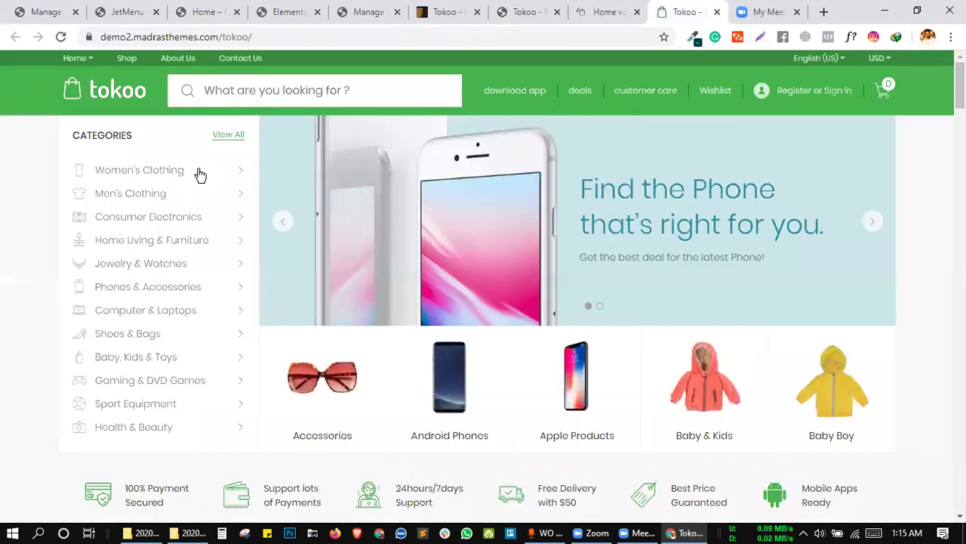
Explore the Tokoo category mega menus, ending on the Home v2 demo.
mouse_move(209, 206)
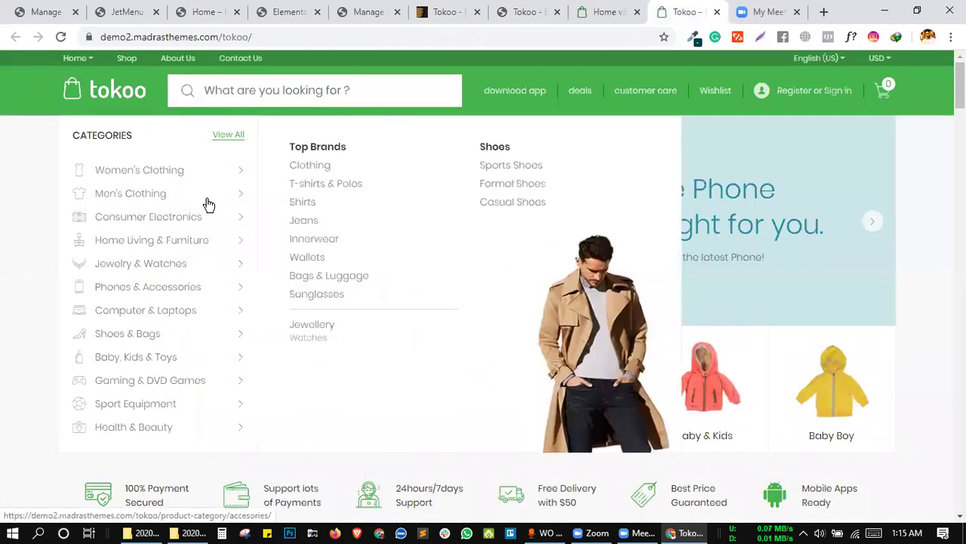
mouse_move(238, 176)
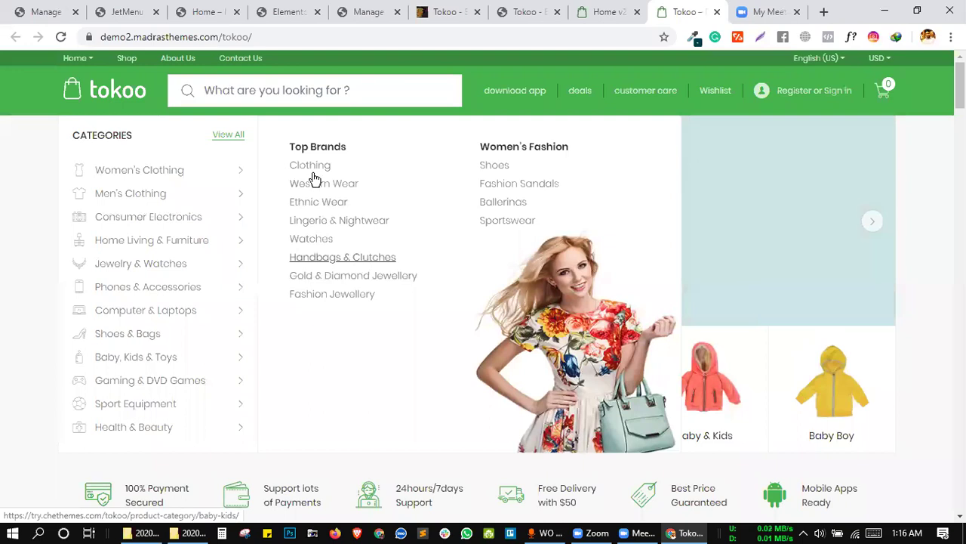
drag(285, 147, 361, 148)
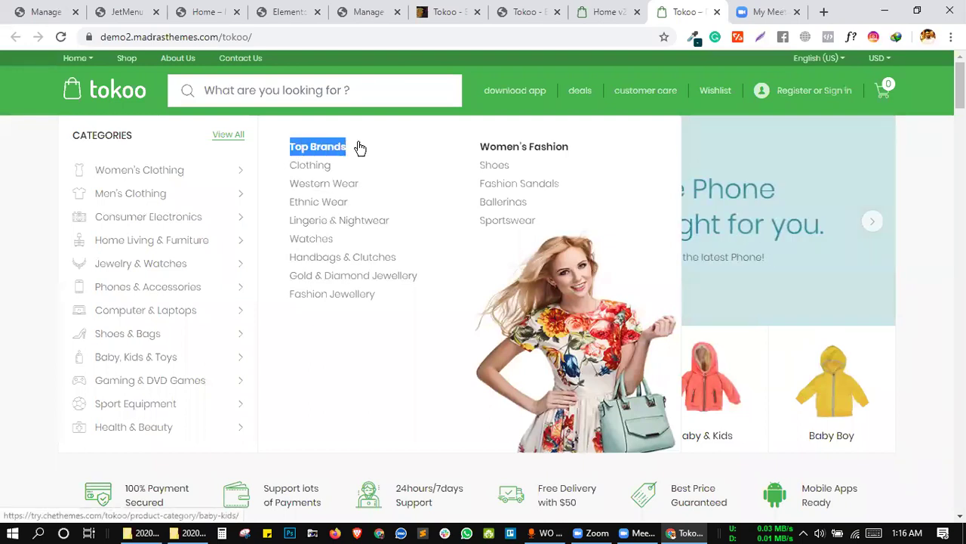
click(398, 150)
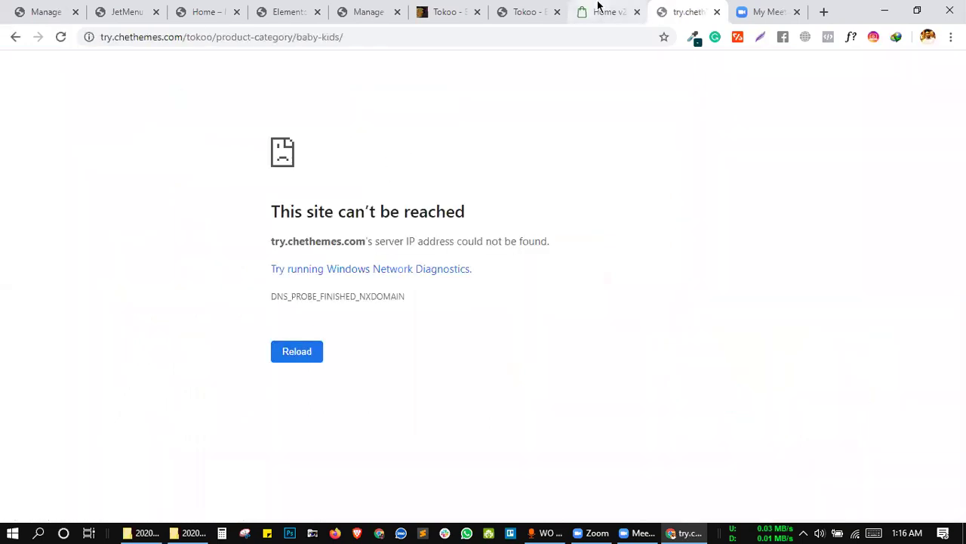
click(601, 11)
click(520, 11)
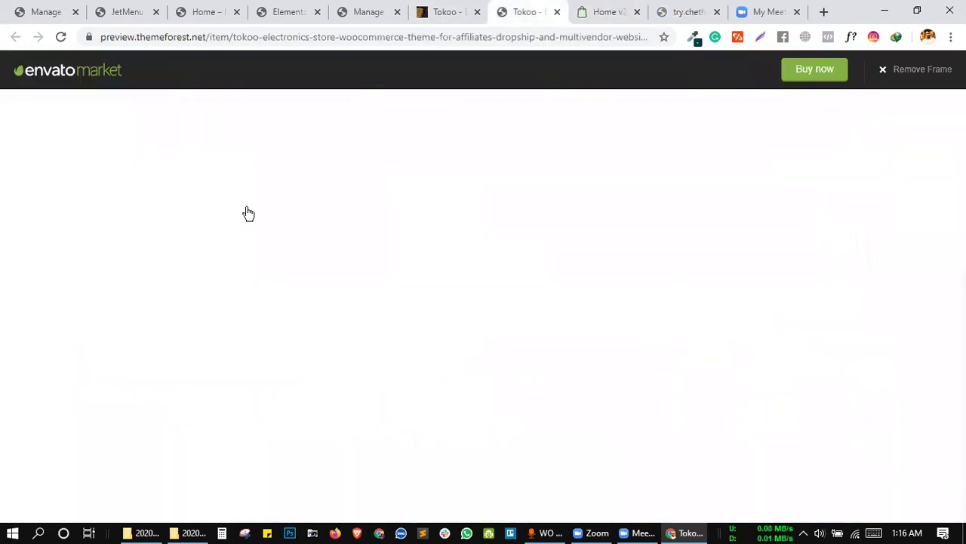
click(611, 11)
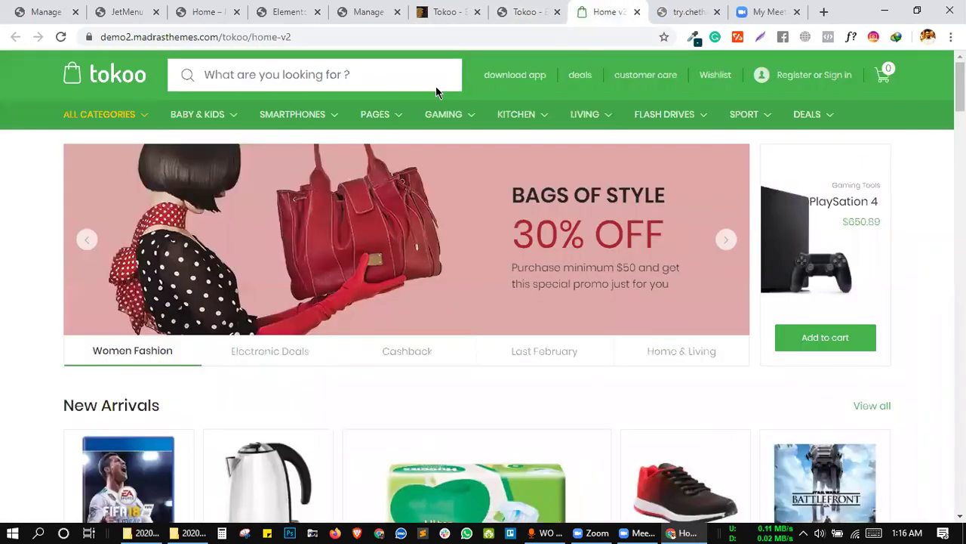
Reopen the first Tokoo demo home page and close the older duplicate tab.
click(674, 7)
click(608, 9)
click(526, 11)
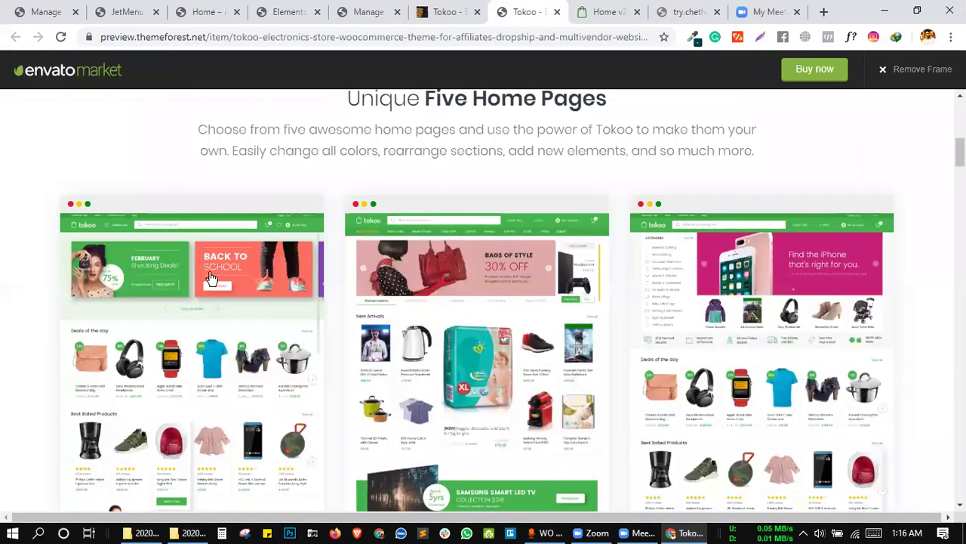
click(190, 219)
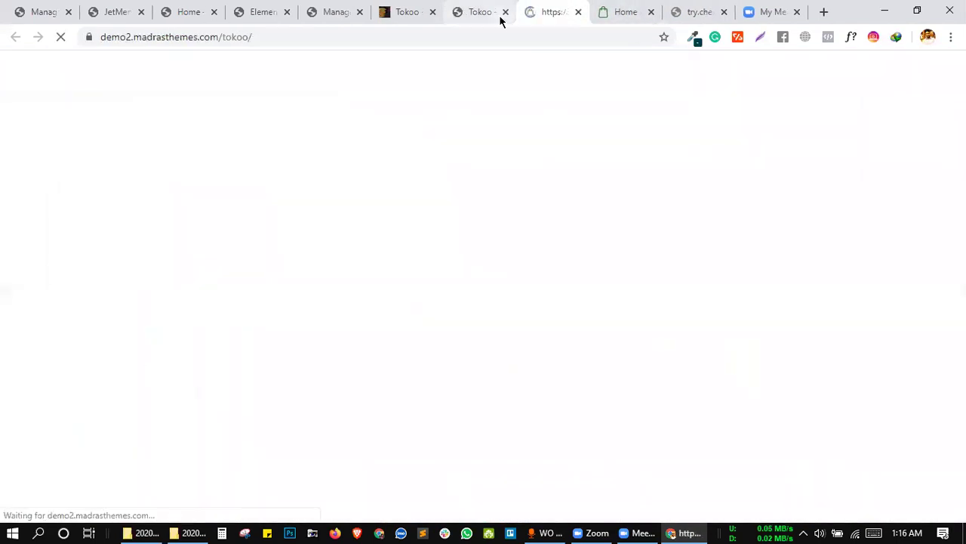
click(506, 13)
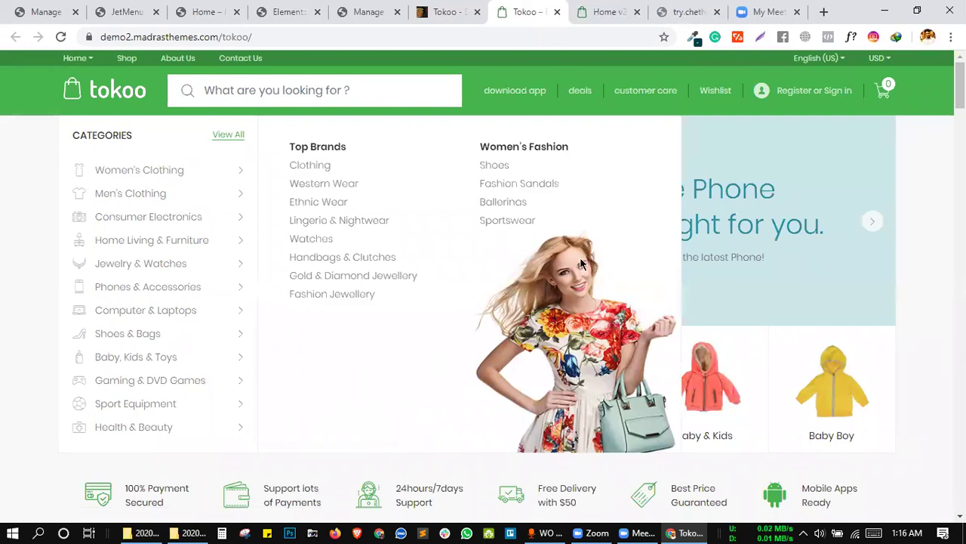
Inspect the first demo's Top Brands and Women's Fashion mega menu columns.
triple_click(589, 332)
click(528, 299)
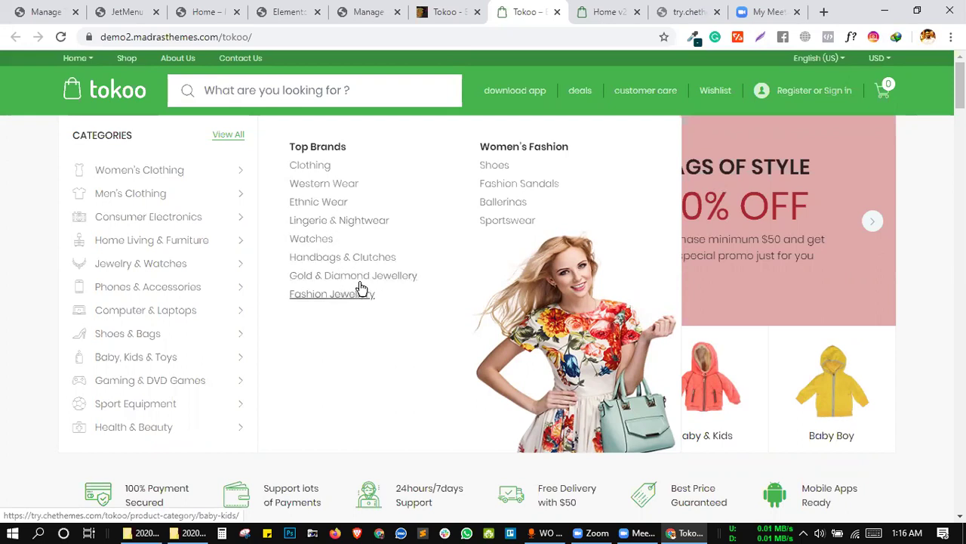
drag(480, 145, 567, 145)
drag(563, 146, 585, 172)
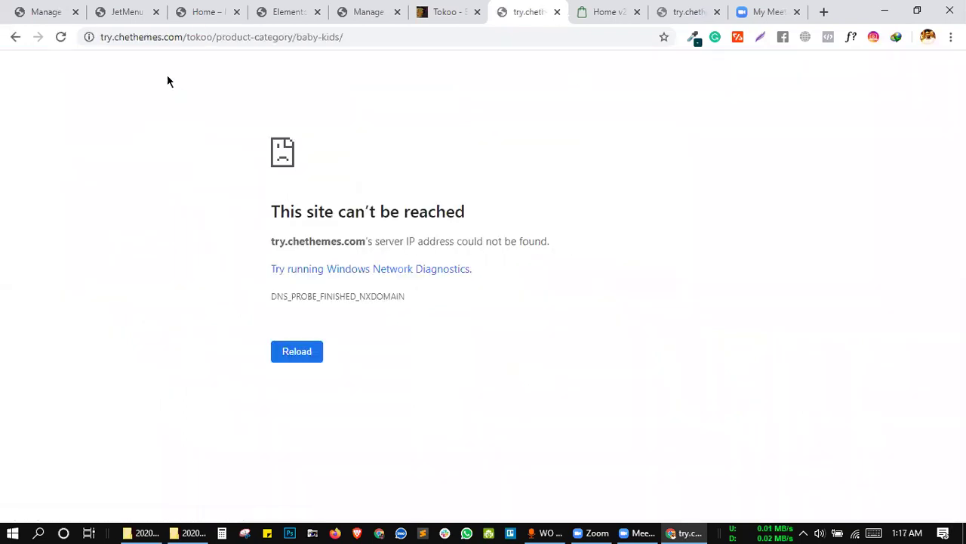
click(13, 38)
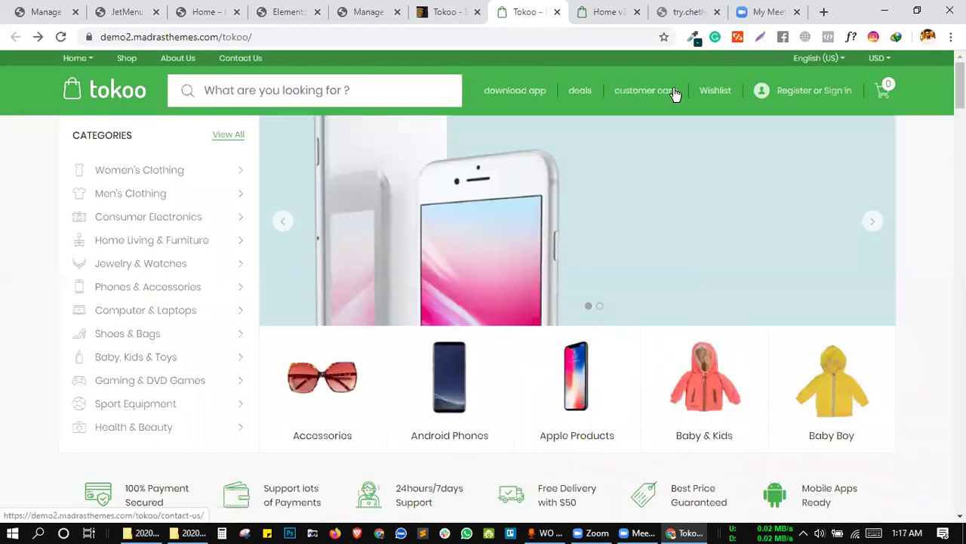
Check the Home v2 Categories menu, then return to the WordPress Themes page.
click(626, 6)
mouse_move(578, 120)
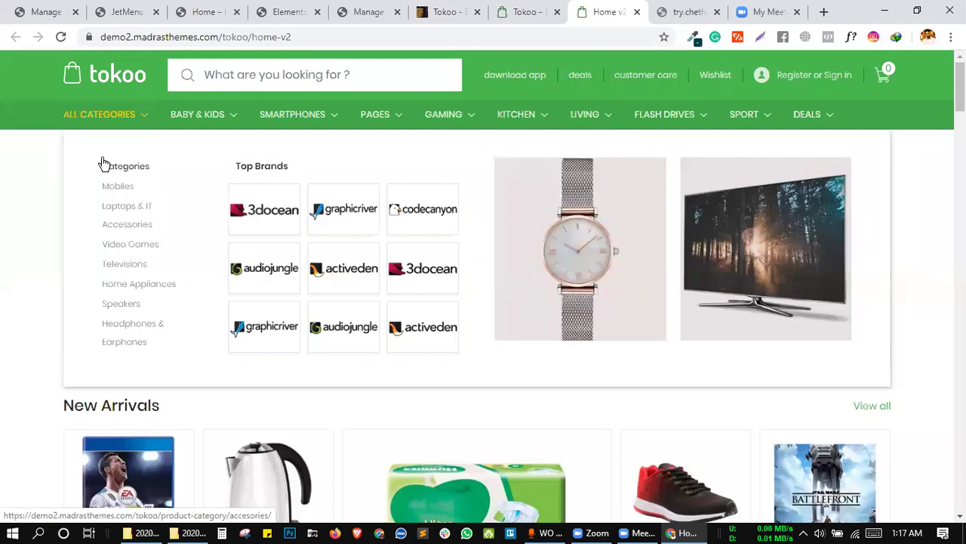
drag(98, 161, 165, 162)
click(166, 162)
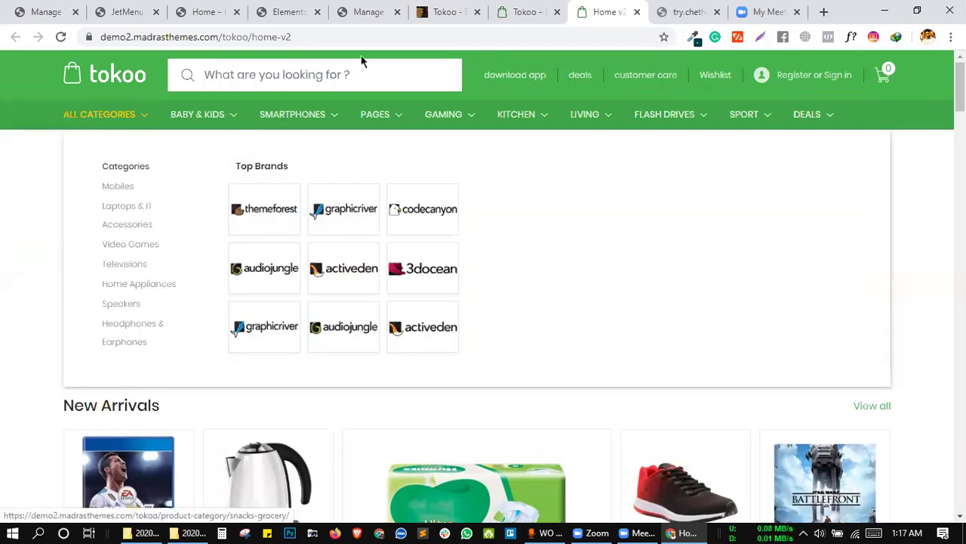
click(525, 12)
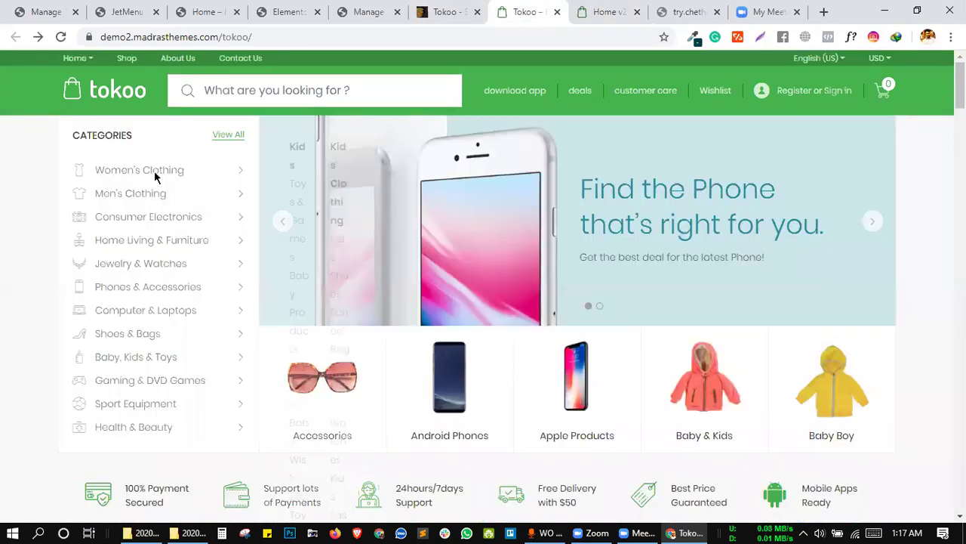
click(369, 11)
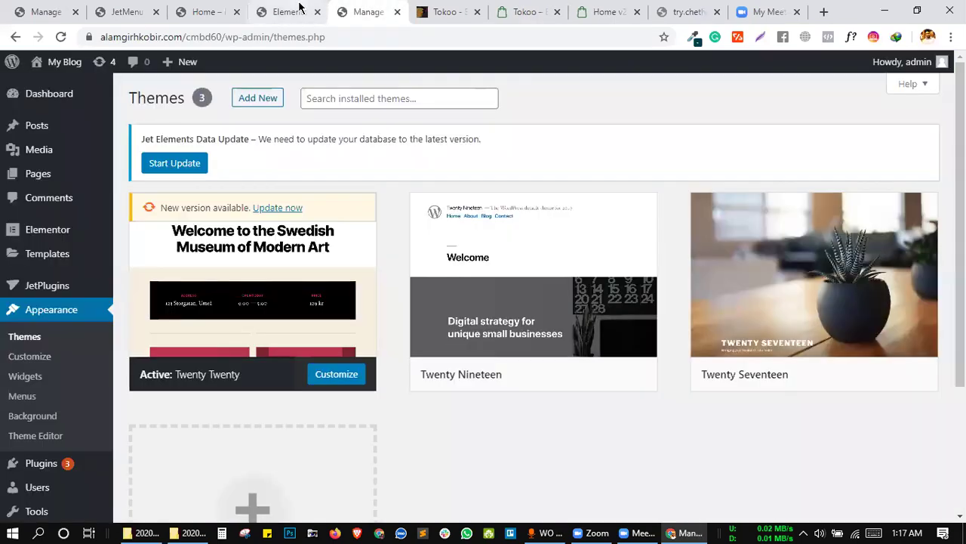
Search widgets for 'menu' and place a Vertical Mega Menu widget in the header.
click(287, 11)
scroll(100, 121, up, 1)
scroll(100, 120, up, 2)
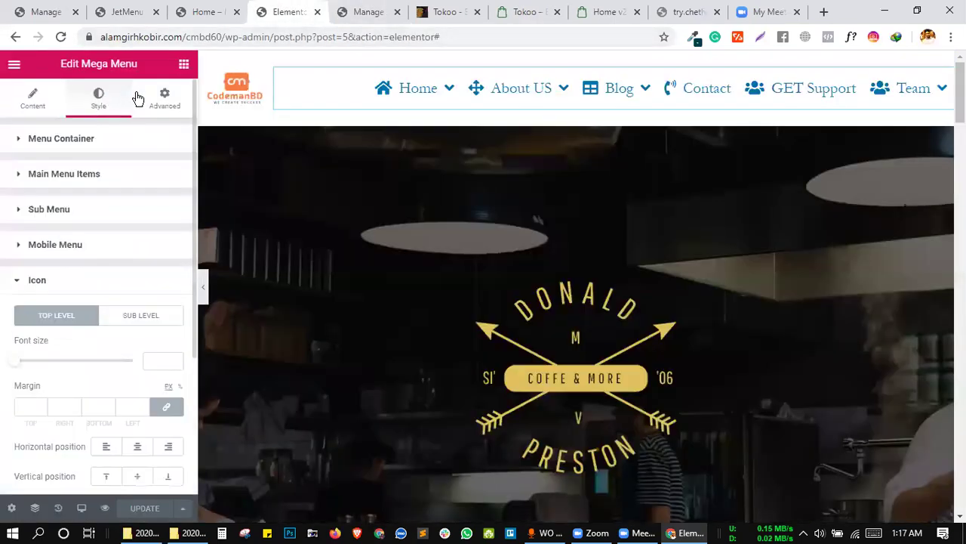
click(183, 64)
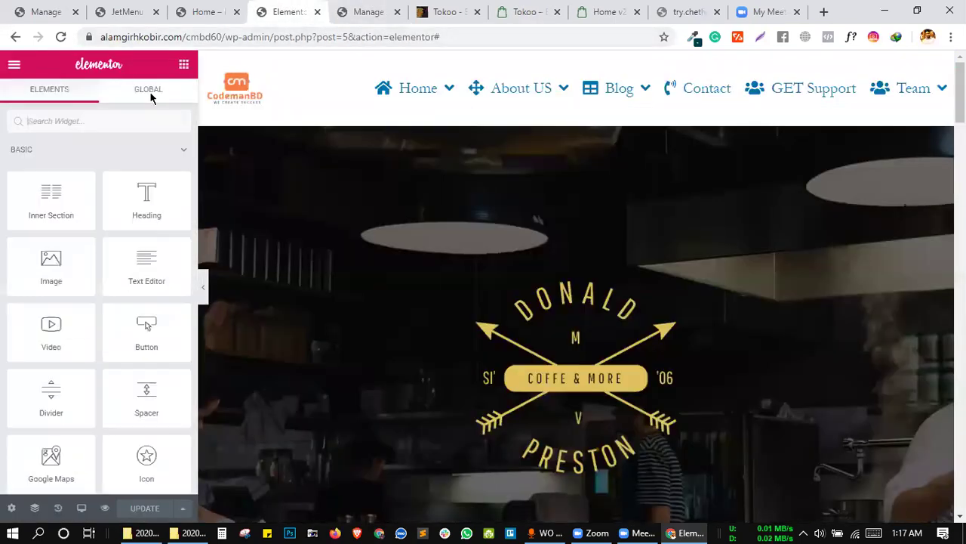
click(97, 125)
text(menu)
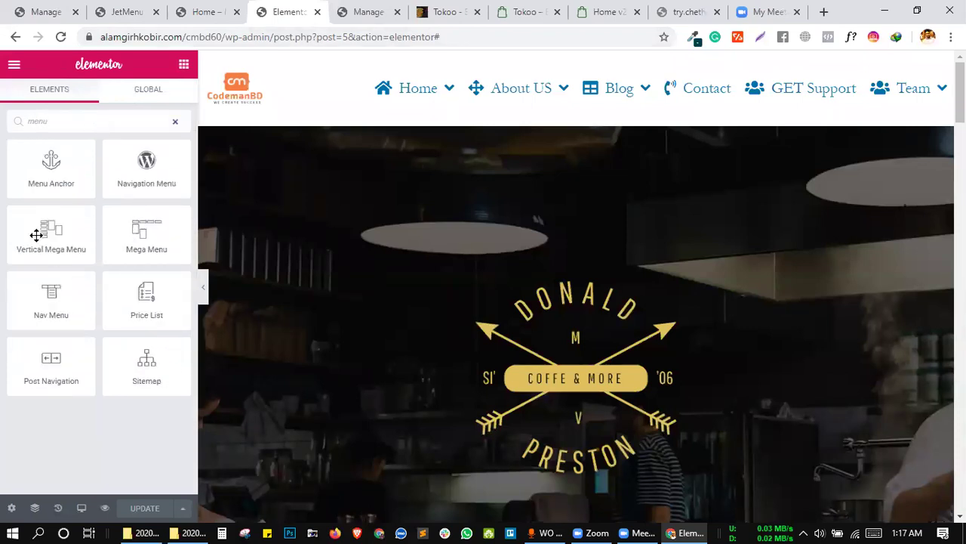
drag(41, 236, 408, 143)
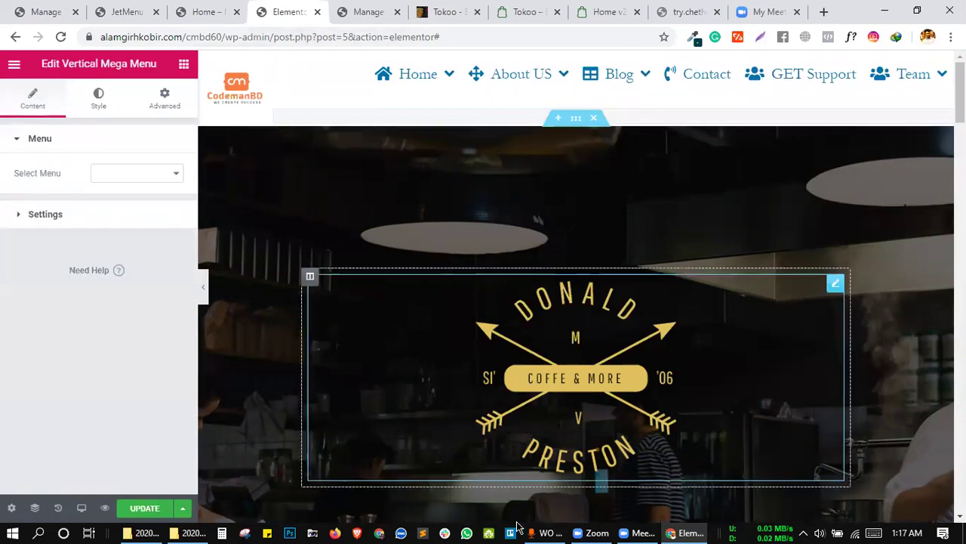
Set the widget to show the Mega Manu menu, save, and preview its items.
click(117, 175)
click(117, 192)
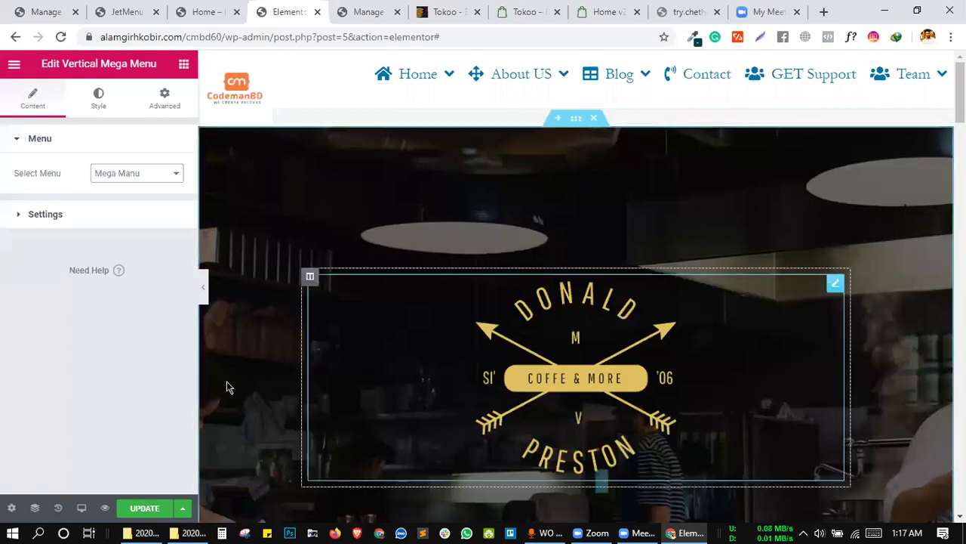
click(148, 509)
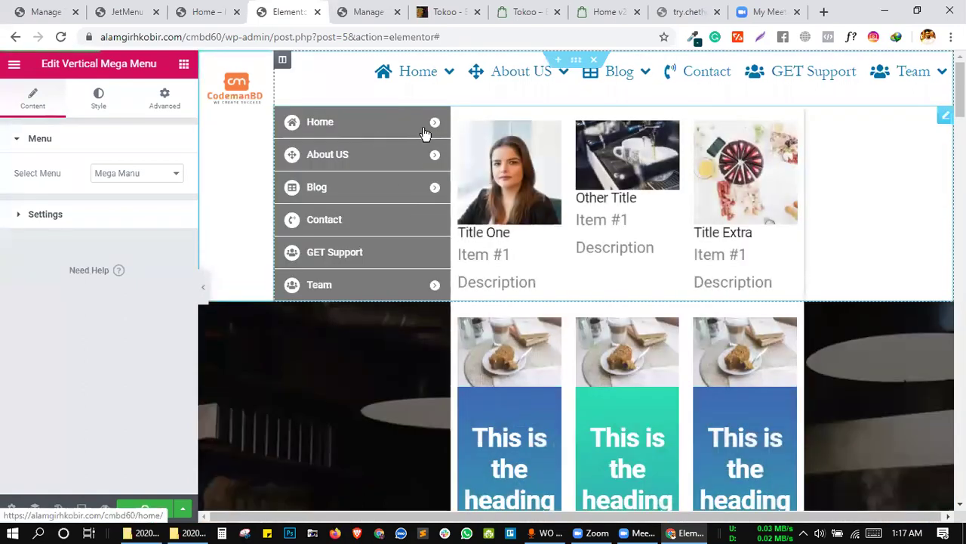
mouse_move(408, 157)
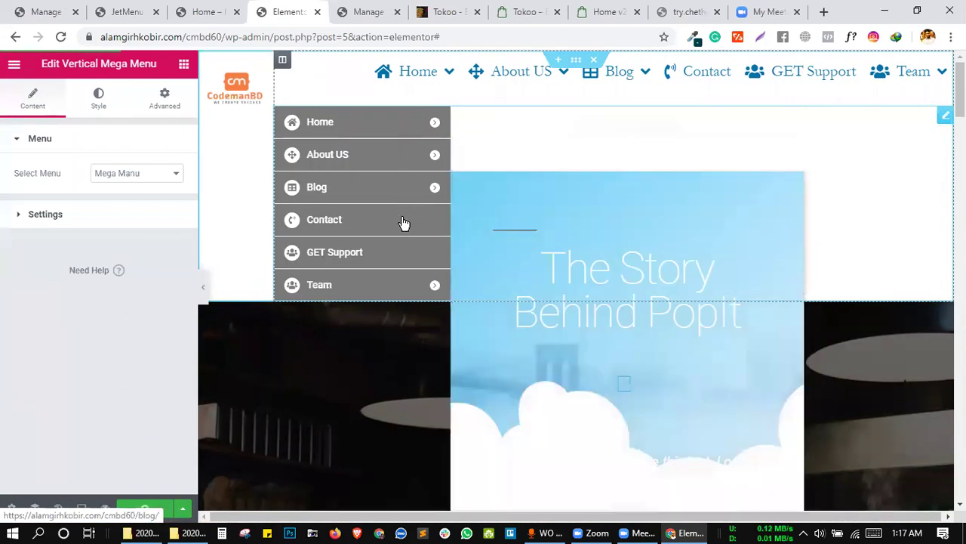
mouse_move(394, 288)
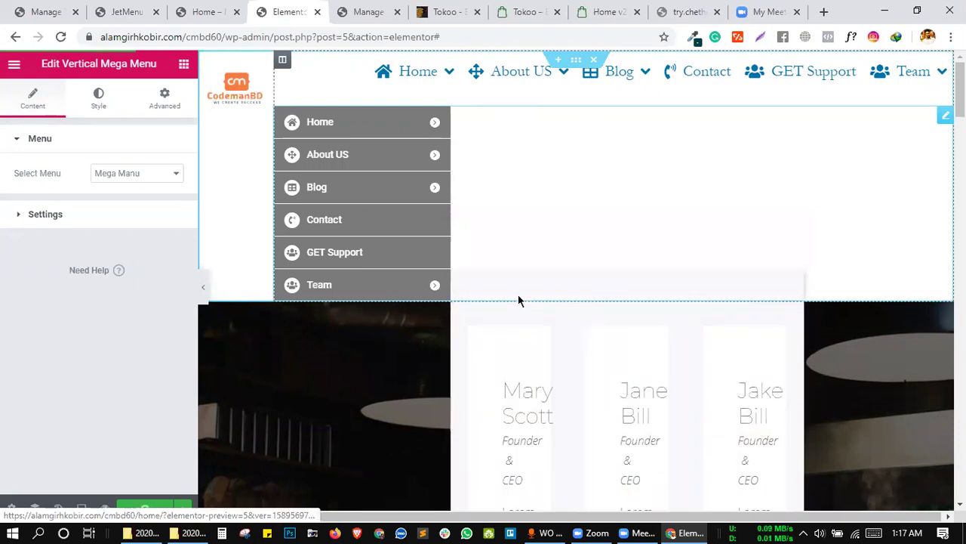
scroll(529, 301, down, 3)
scroll(528, 302, up, 3)
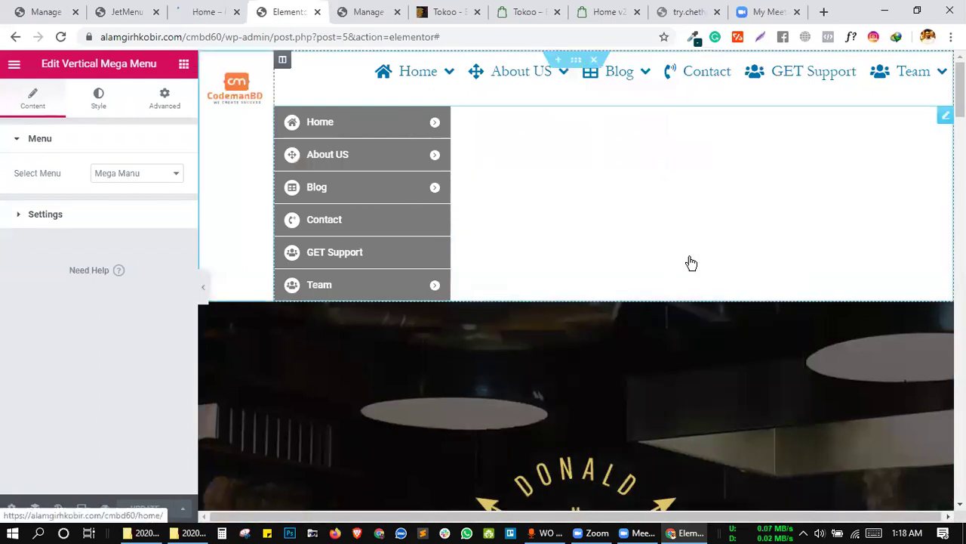
Delete the Vertical Mega Menu widget, leaving the header's icon menu.
right_click(940, 119)
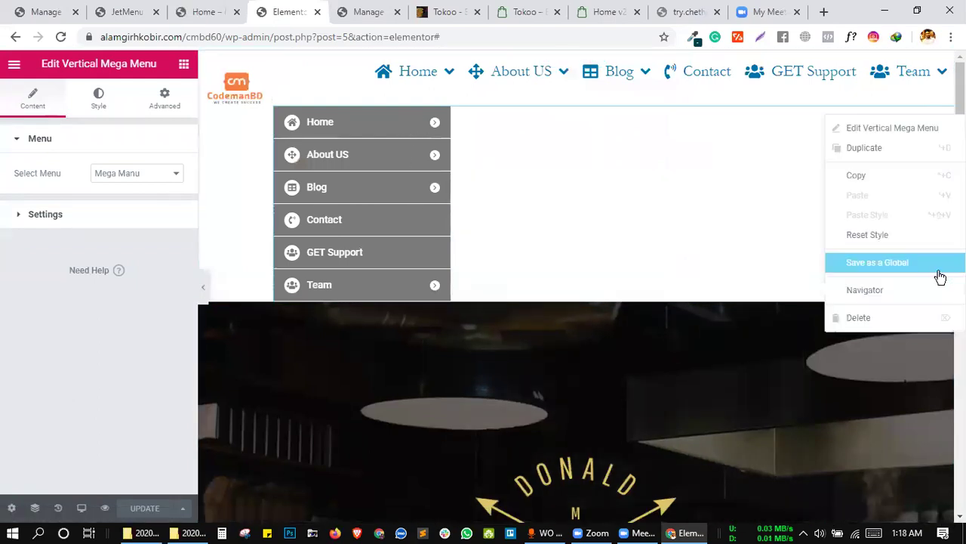
click(917, 325)
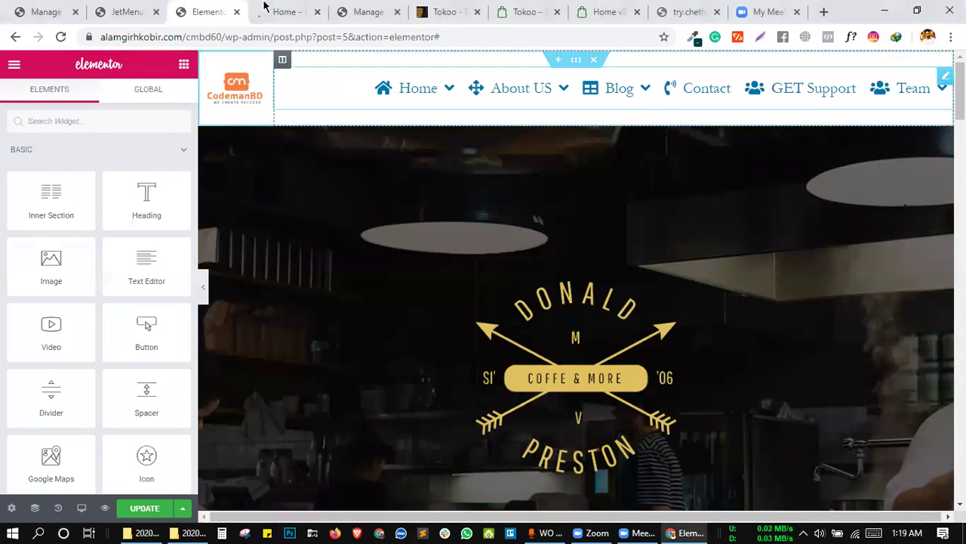
Glance at the Home preview and JetMenu settings, then save the Elementor page with UPDATE.
click(197, 12)
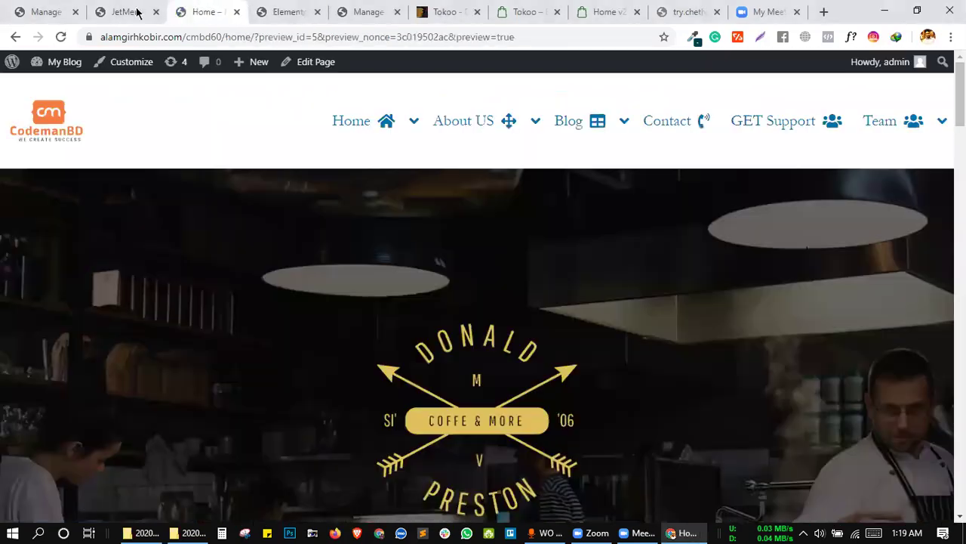
click(136, 11)
click(202, 11)
click(285, 12)
scroll(372, 240, down, 2)
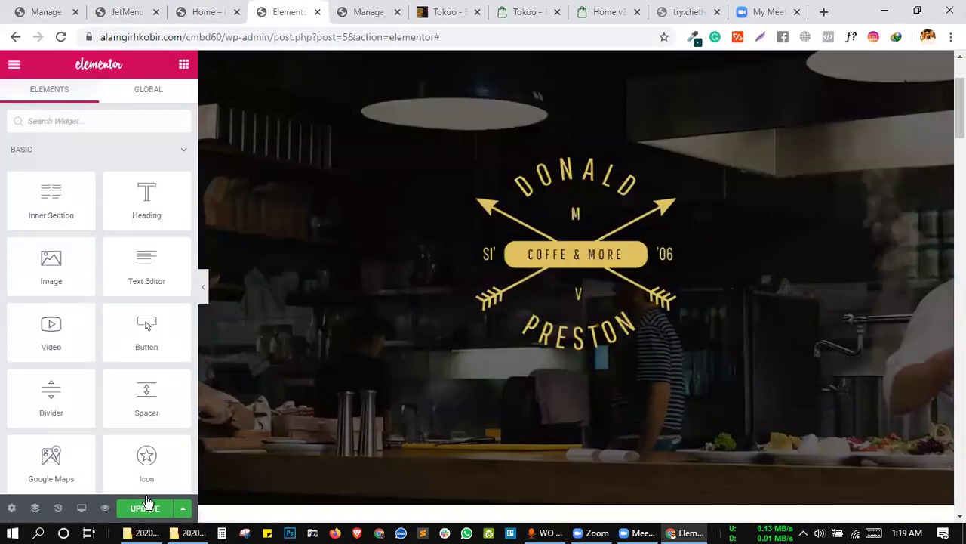
click(145, 510)
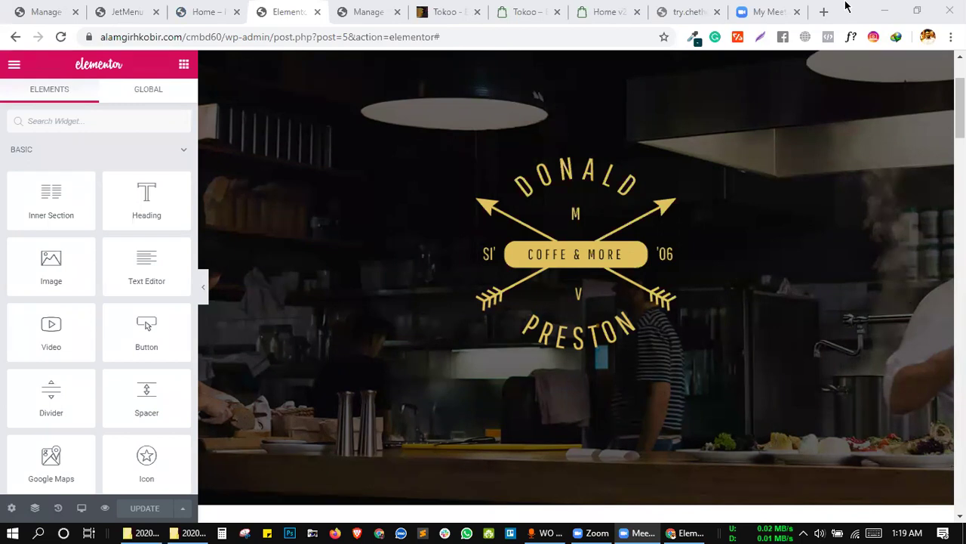
Cycle through the Tokoo demo and Themes tabs, ending on the ThemeForest Tokoo listing.
click(628, 8)
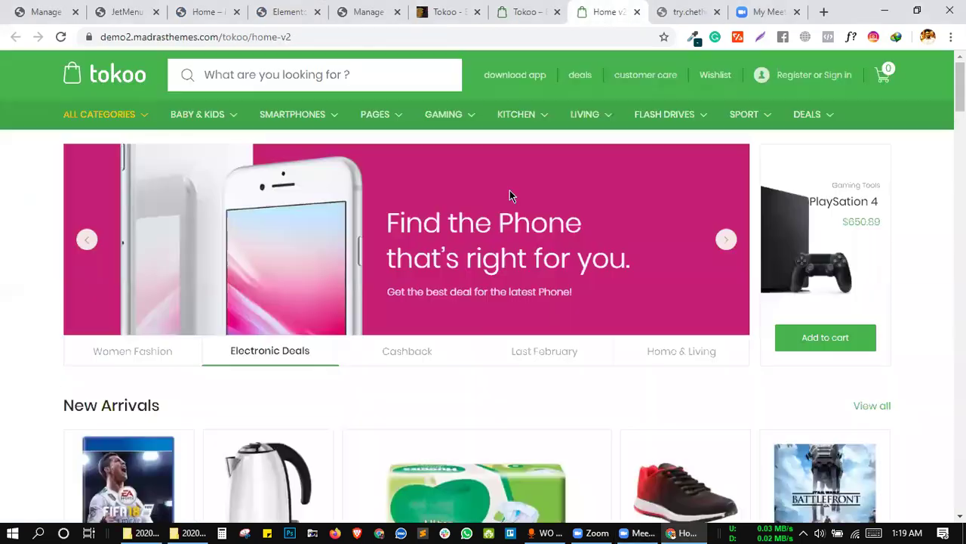
click(683, 12)
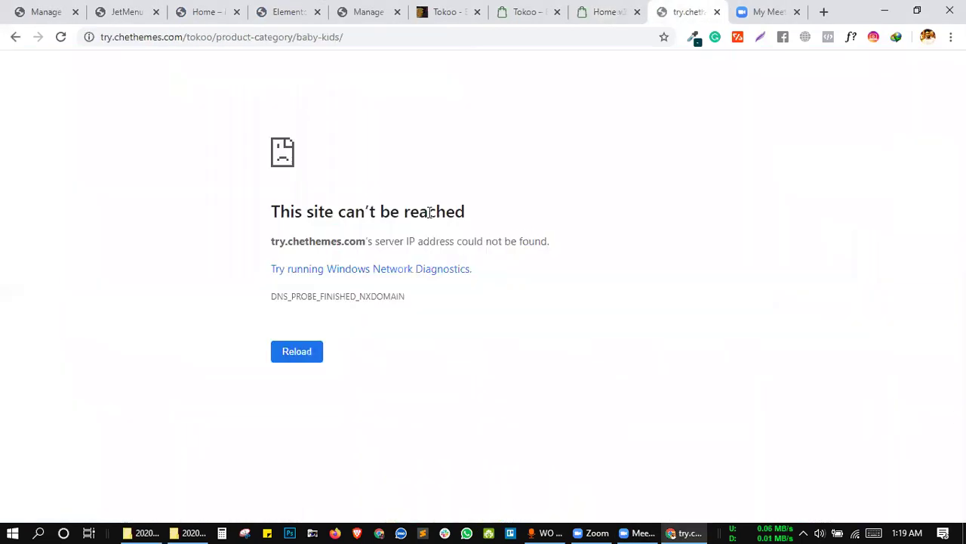
click(451, 11)
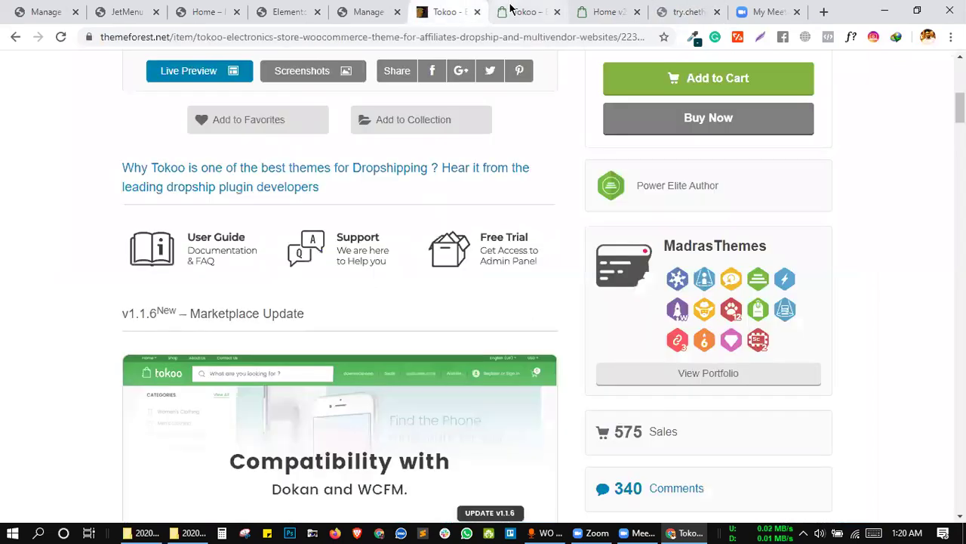
click(525, 11)
click(394, 9)
click(444, 9)
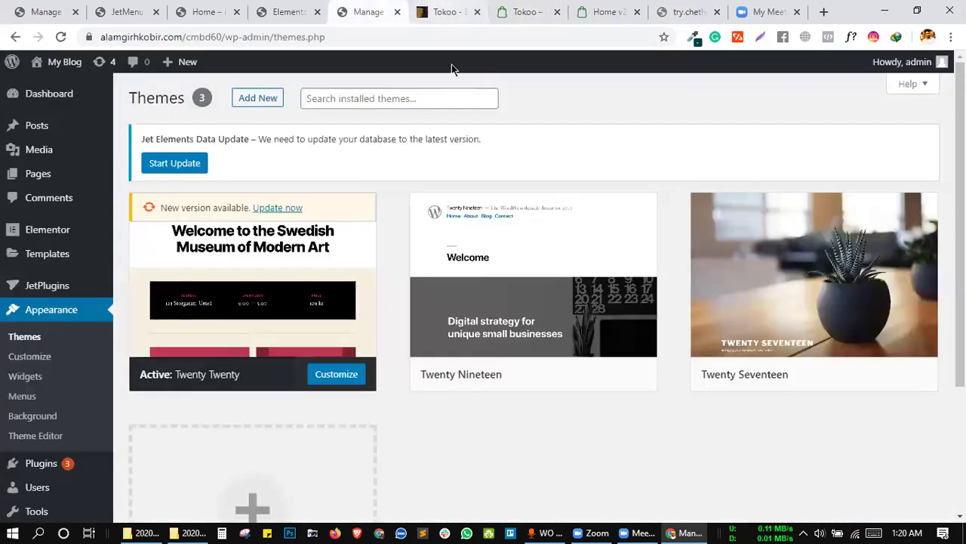
Review the listing's $59 Regular License details and the Theme hosting offer feature.
scroll(469, 243, down, 1)
scroll(470, 243, up, 7)
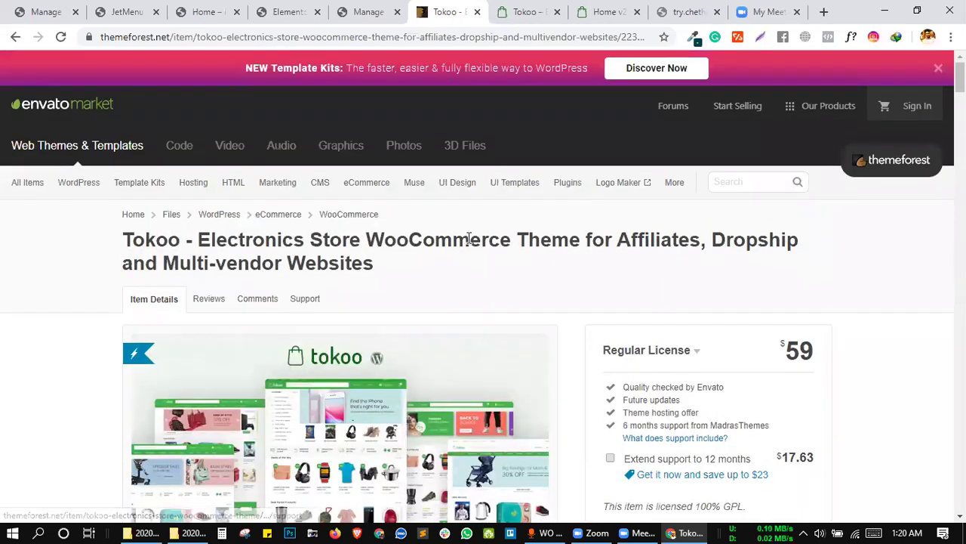
scroll(718, 407, down, 1)
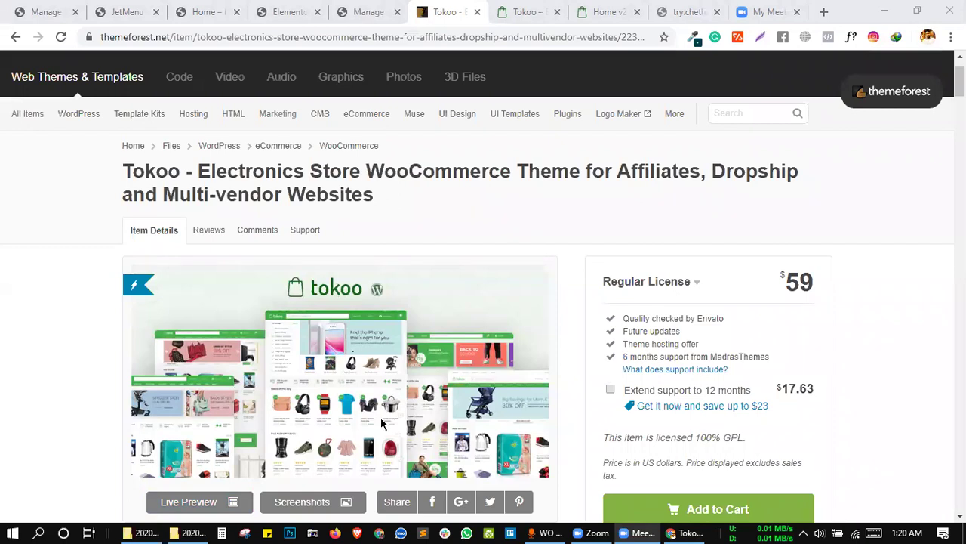
click(484, 202)
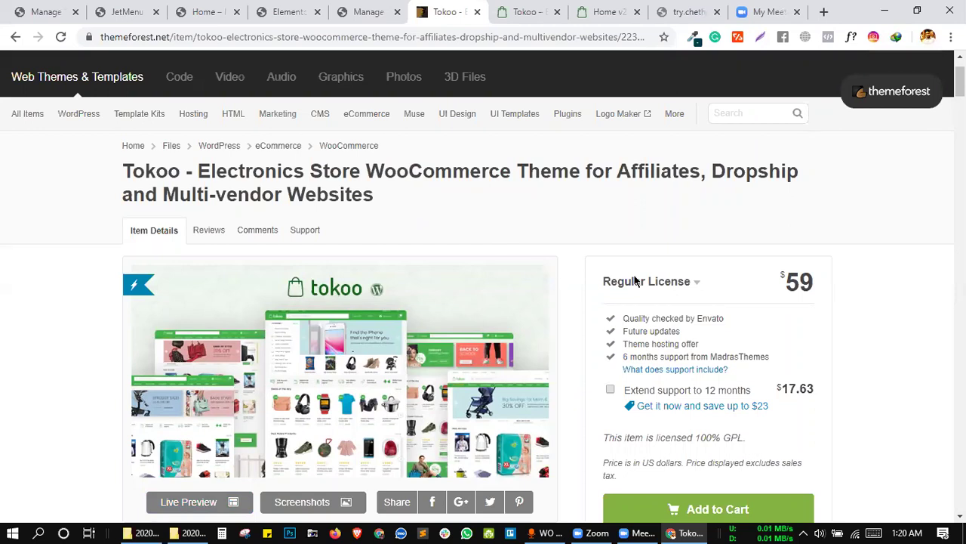
triple_click(652, 345)
click(714, 348)
drag(619, 345, 714, 349)
click(714, 348)
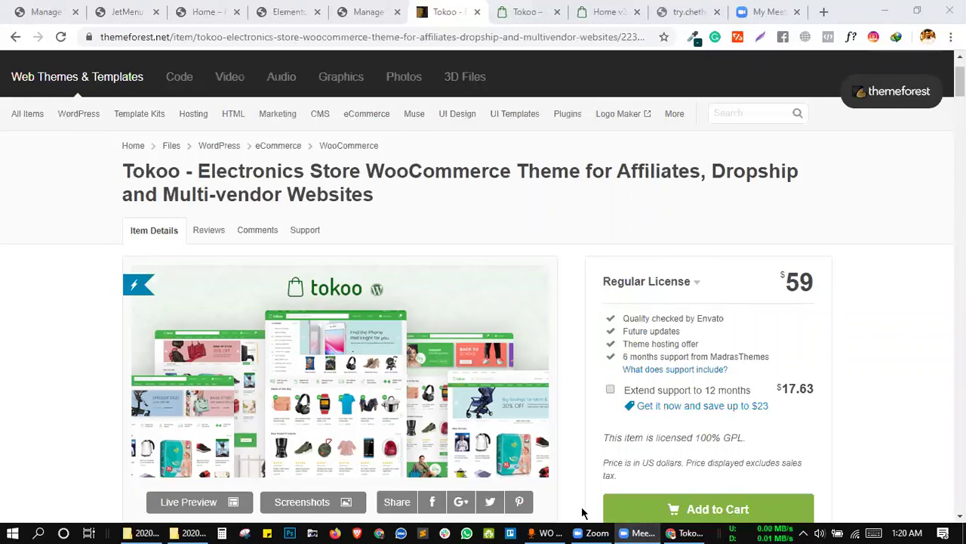
click(609, 349)
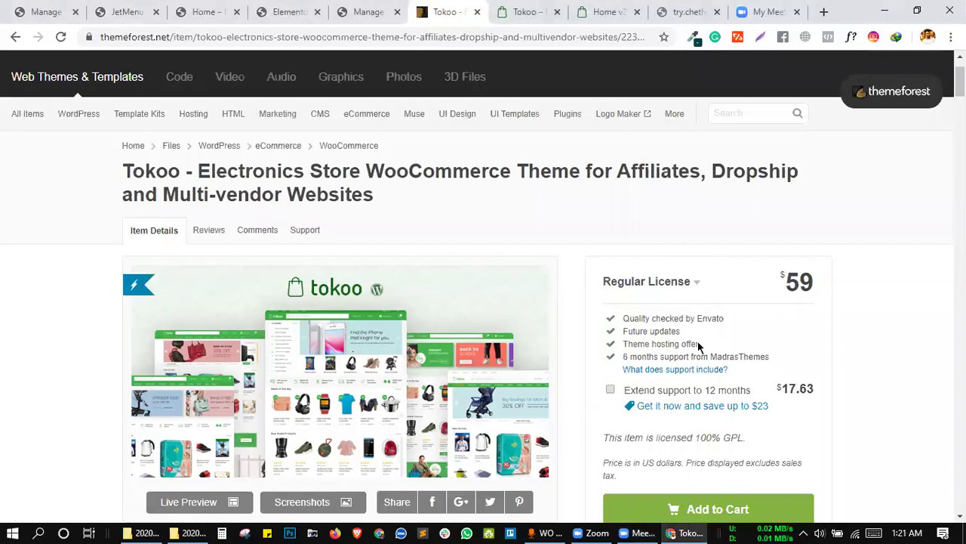
drag(699, 344, 621, 345)
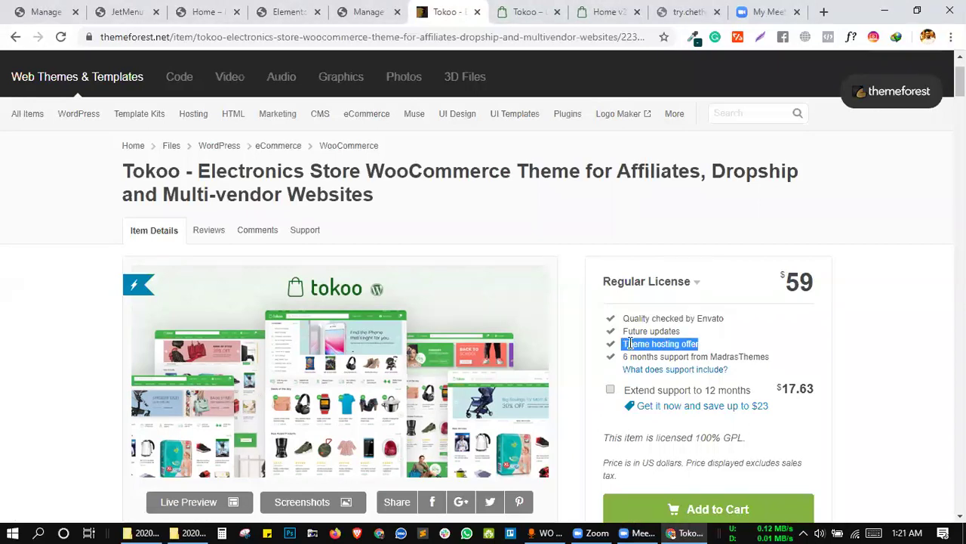
click(696, 341)
drag(696, 341, 699, 341)
click(622, 338)
click(701, 342)
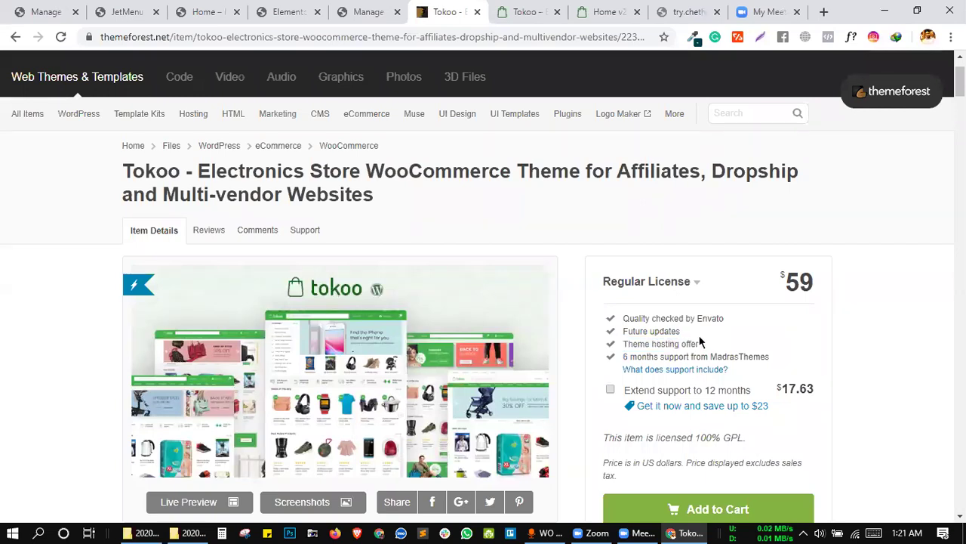
drag(701, 341, 701, 341)
click(623, 342)
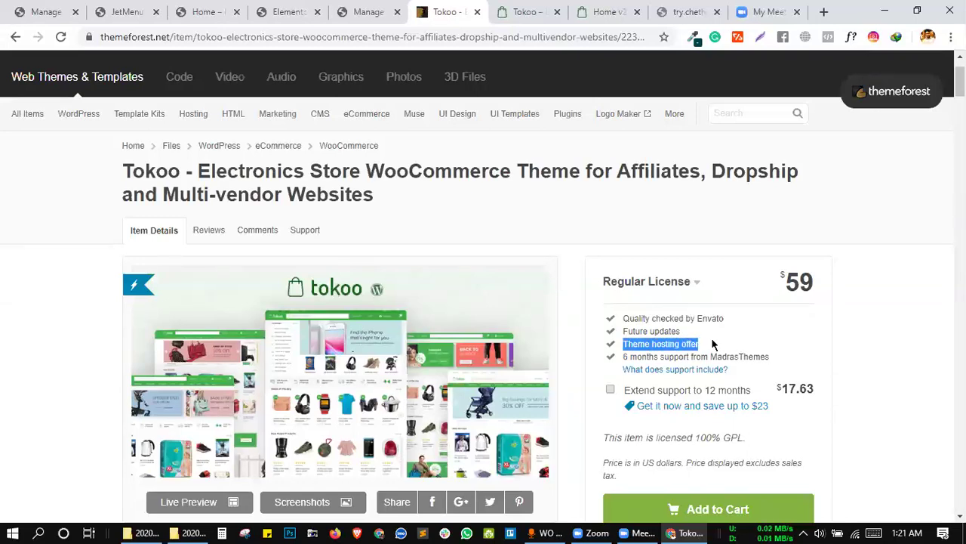
click(622, 341)
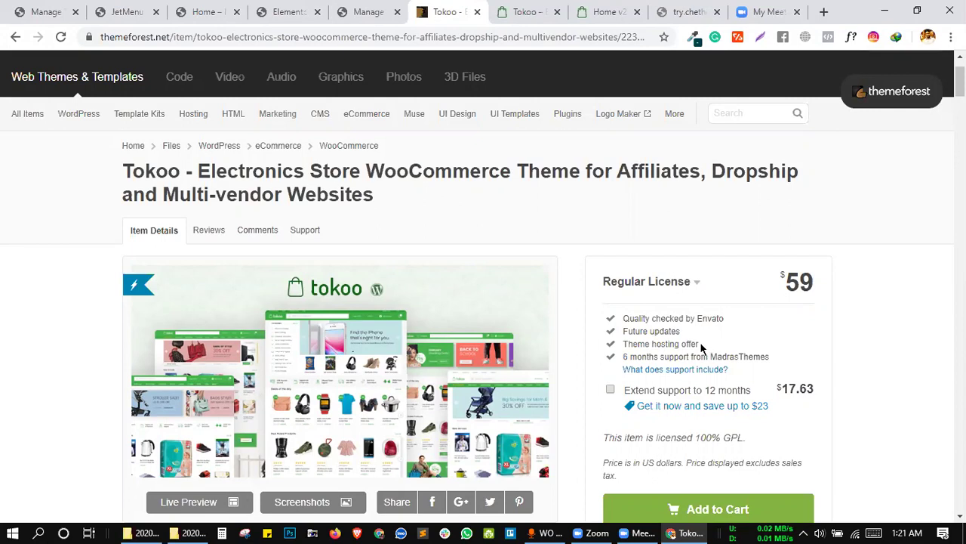
drag(699, 343, 621, 342)
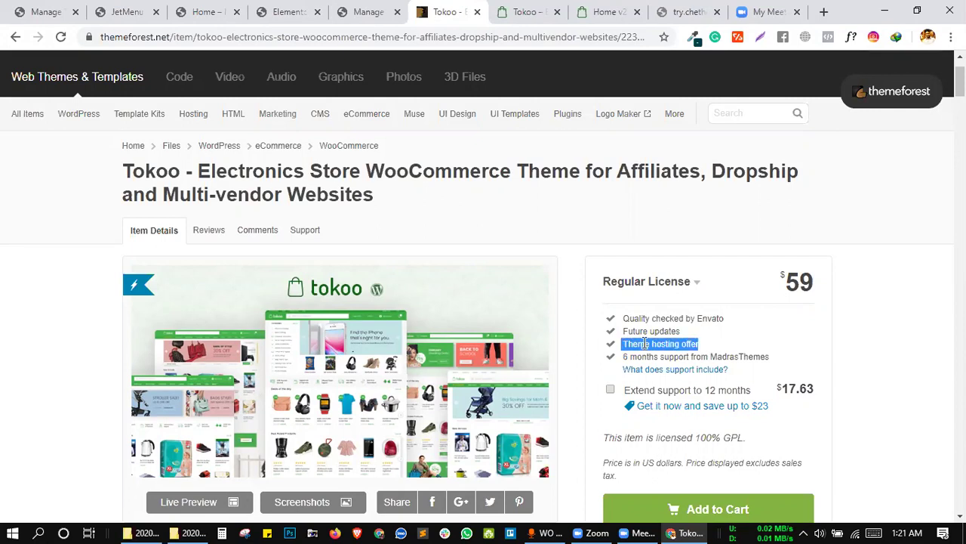
click(622, 344)
triple_click(693, 343)
click(713, 349)
triple_click(653, 344)
click(624, 342)
triple_click(704, 345)
click(703, 345)
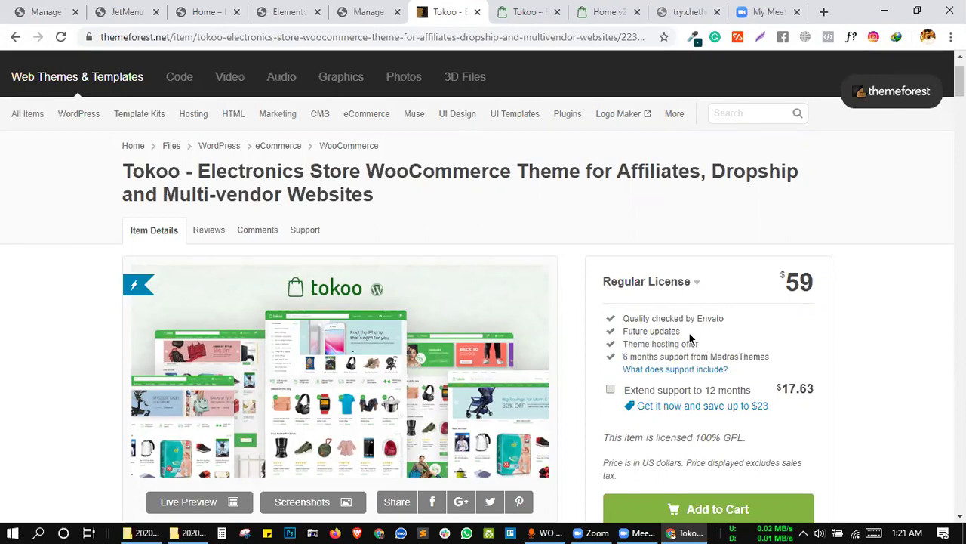
drag(615, 328, 699, 346)
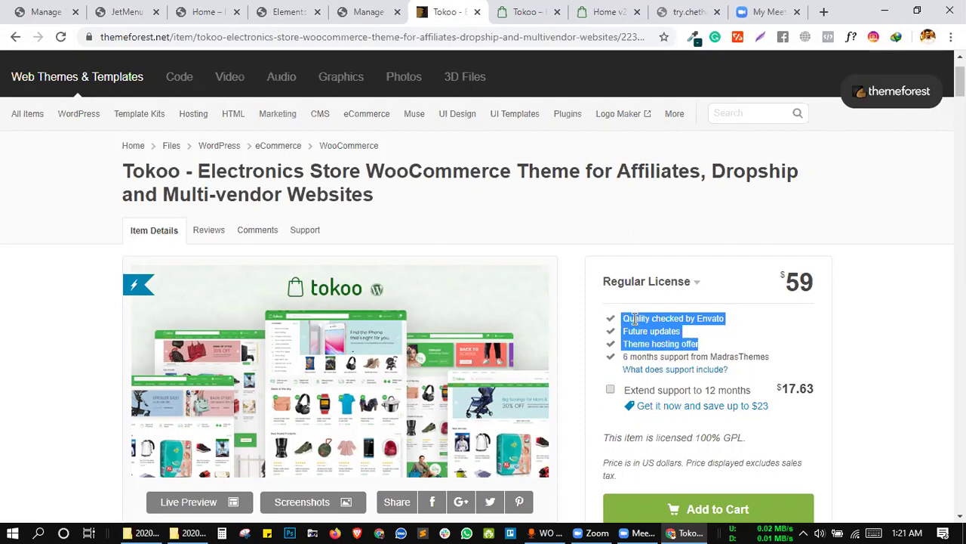
click(621, 318)
drag(620, 318, 725, 352)
click(725, 355)
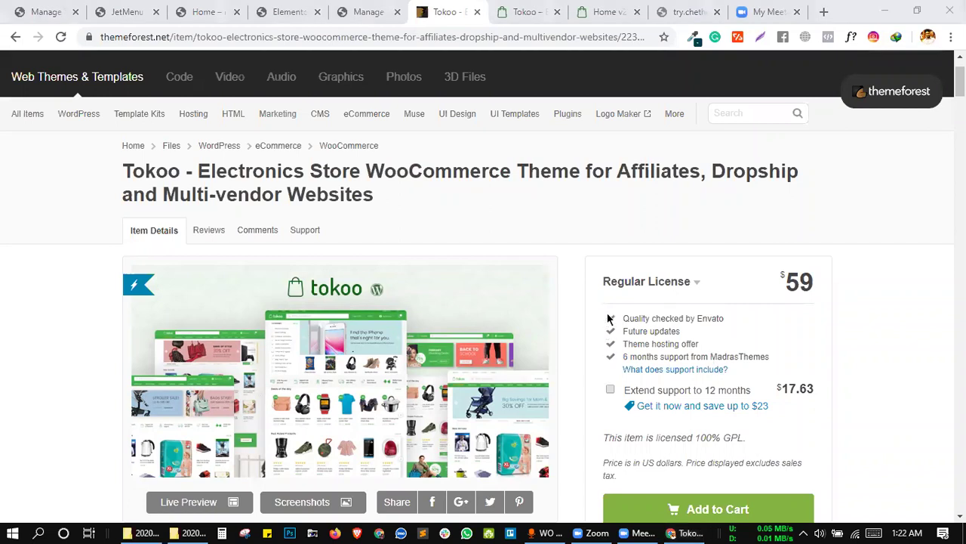
Look through the open tabs, ending on the WordPress admin JetMenu settings.
click(367, 9)
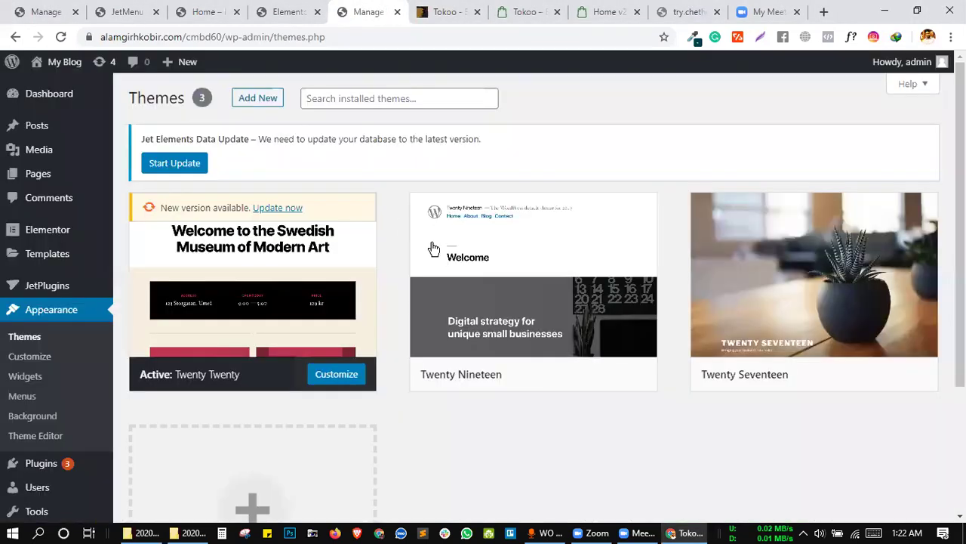
click(422, 9)
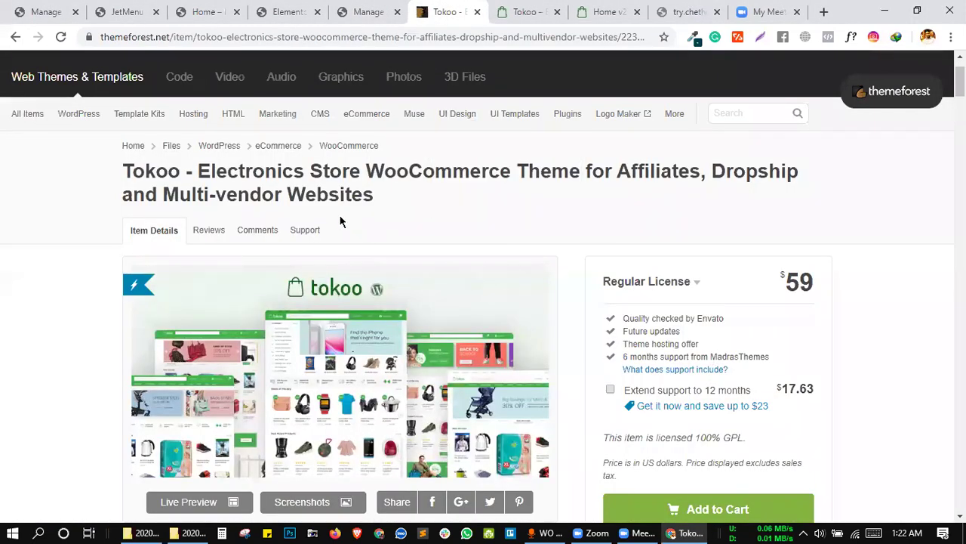
click(607, 10)
click(447, 11)
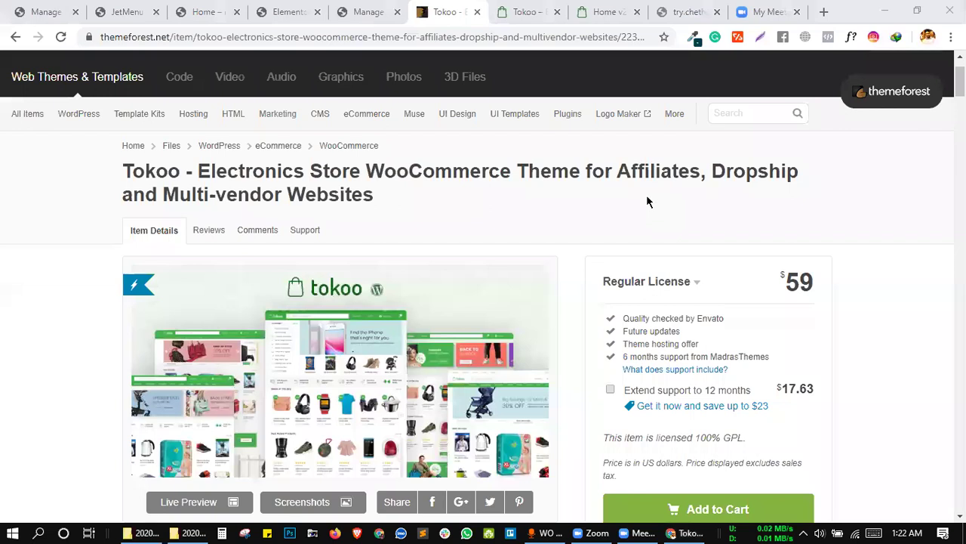
click(337, 9)
click(299, 7)
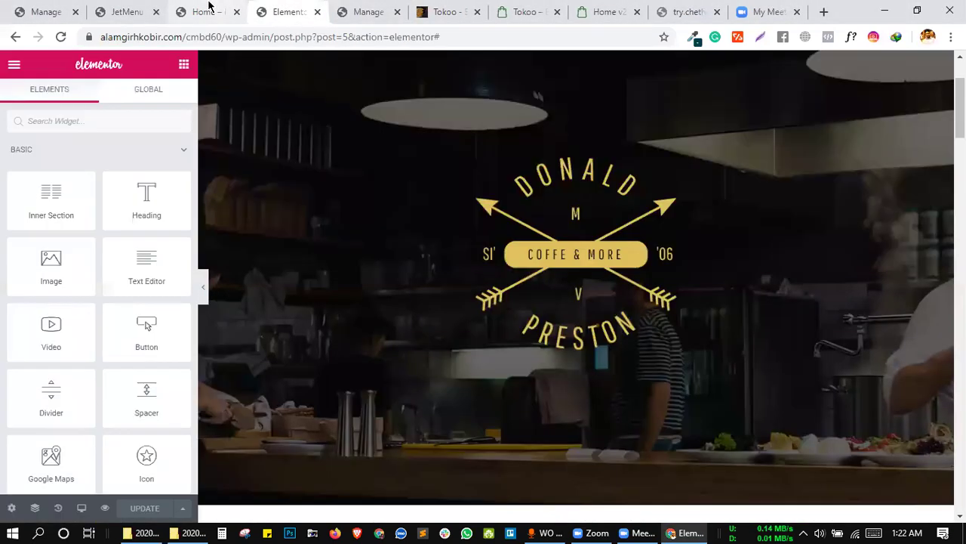
click(219, 7)
click(139, 7)
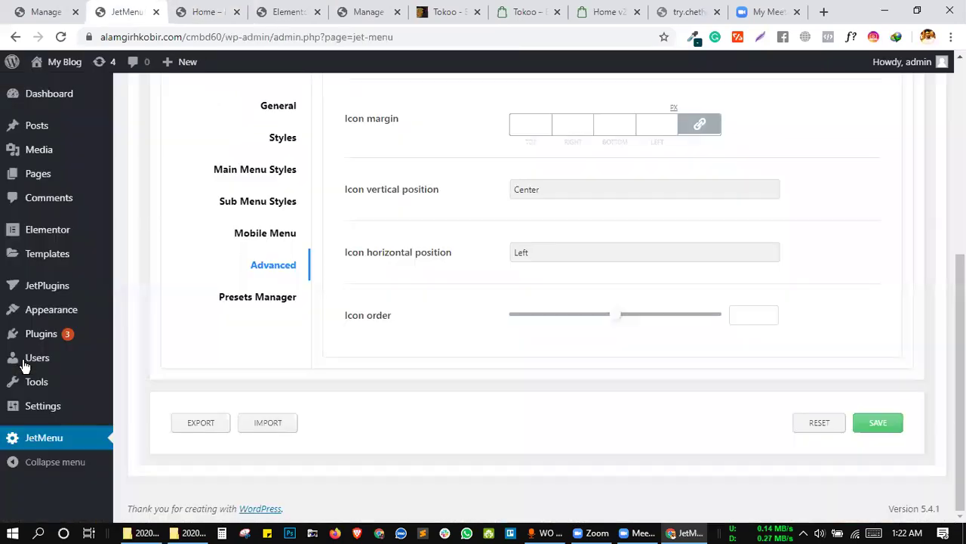
Search the installed plugins for 'real time'.
click(29, 339)
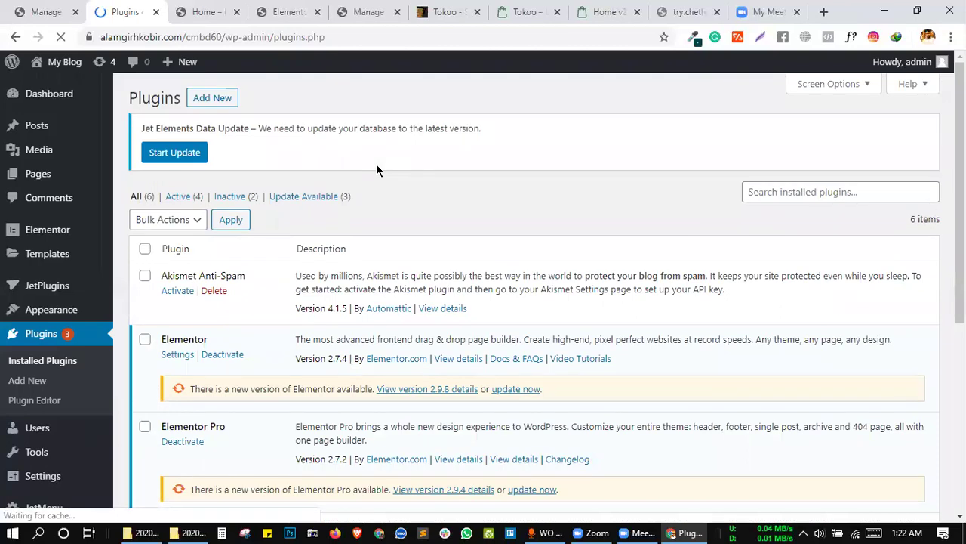
click(793, 193)
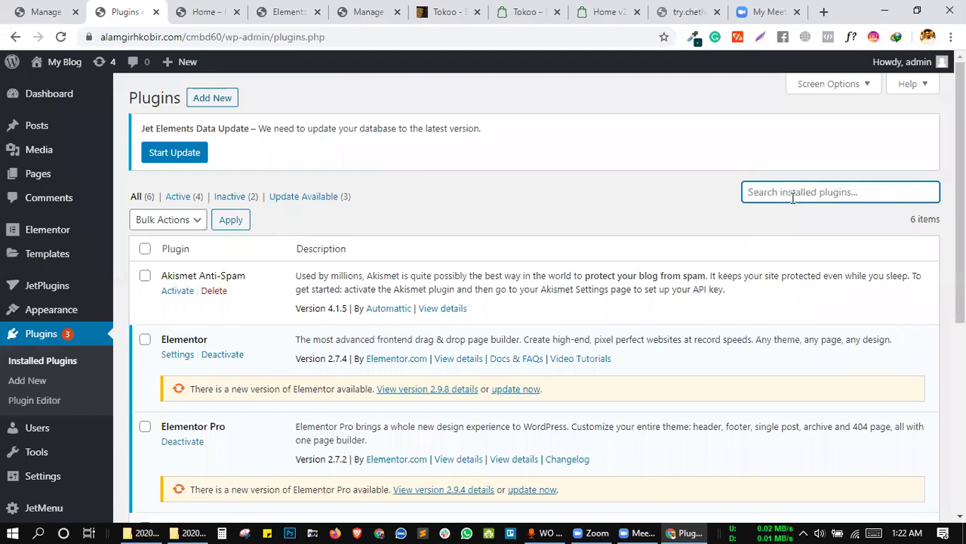
text(real)
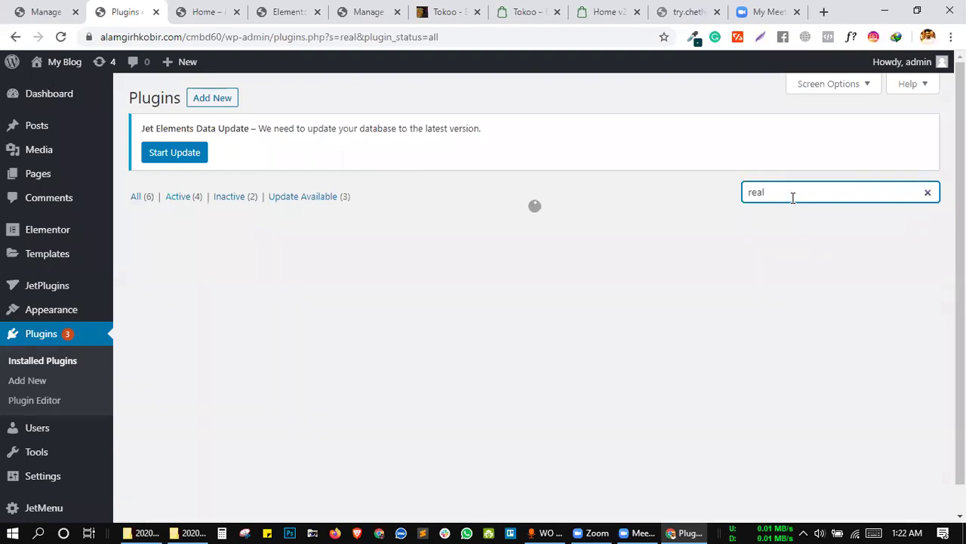
text( time)
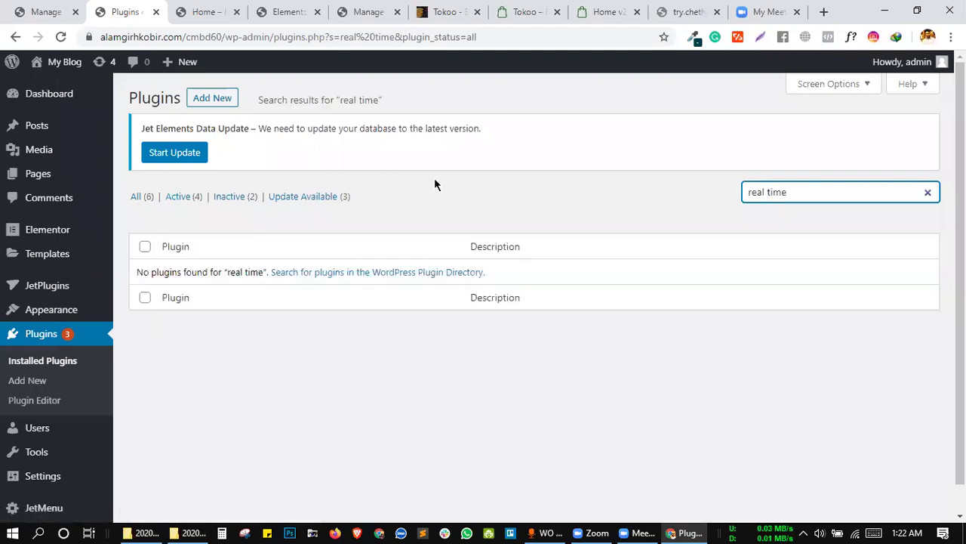
Search the plugin directory for 'real time' and install Real-Time Find and Replace.
click(223, 103)
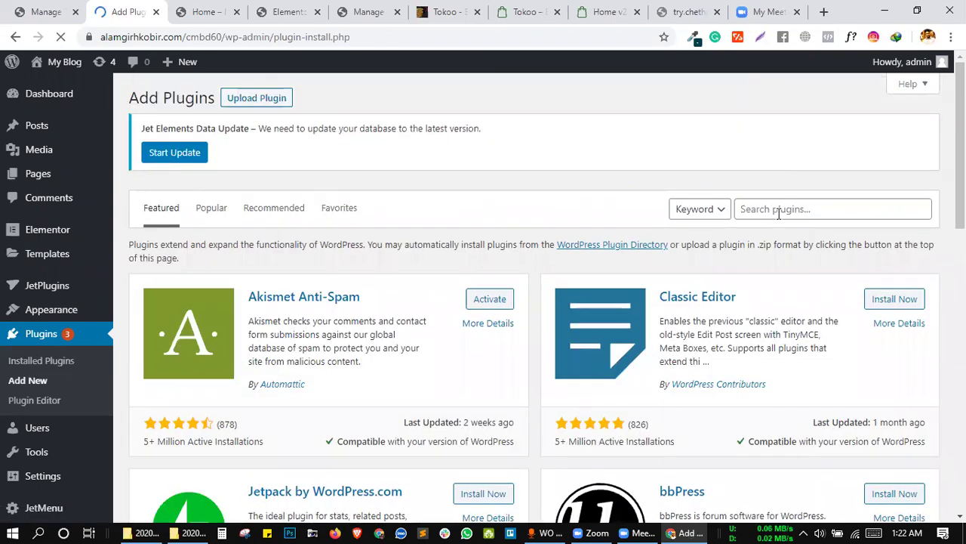
click(778, 214)
text(real)
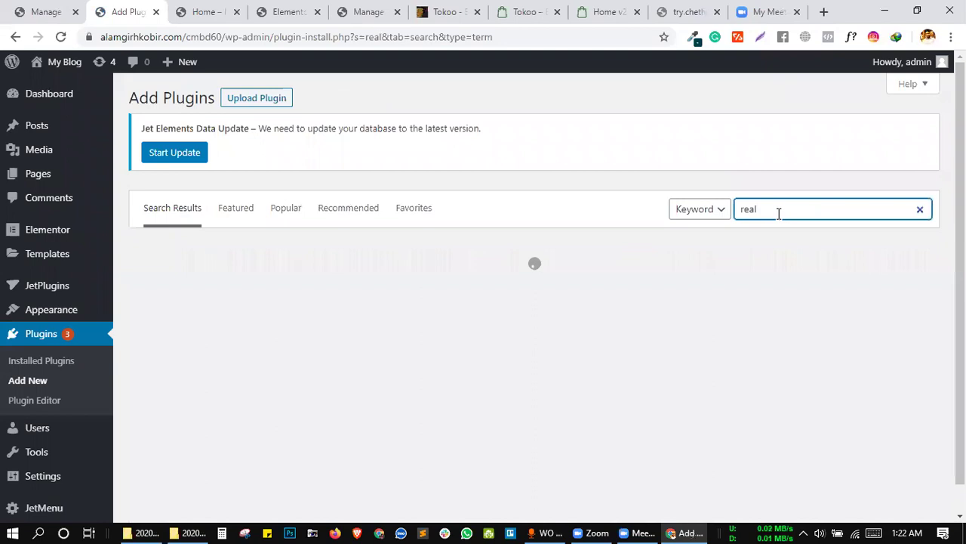
text( time)
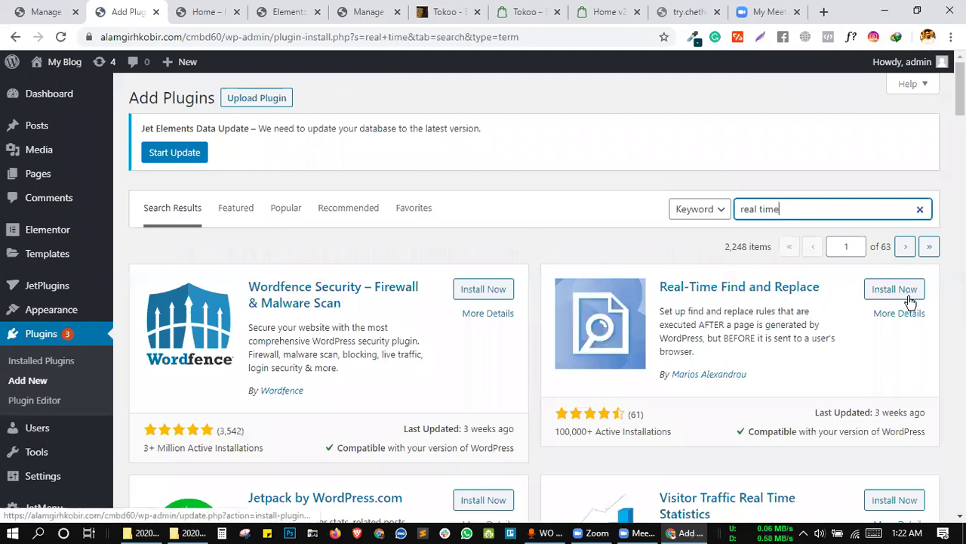
click(867, 290)
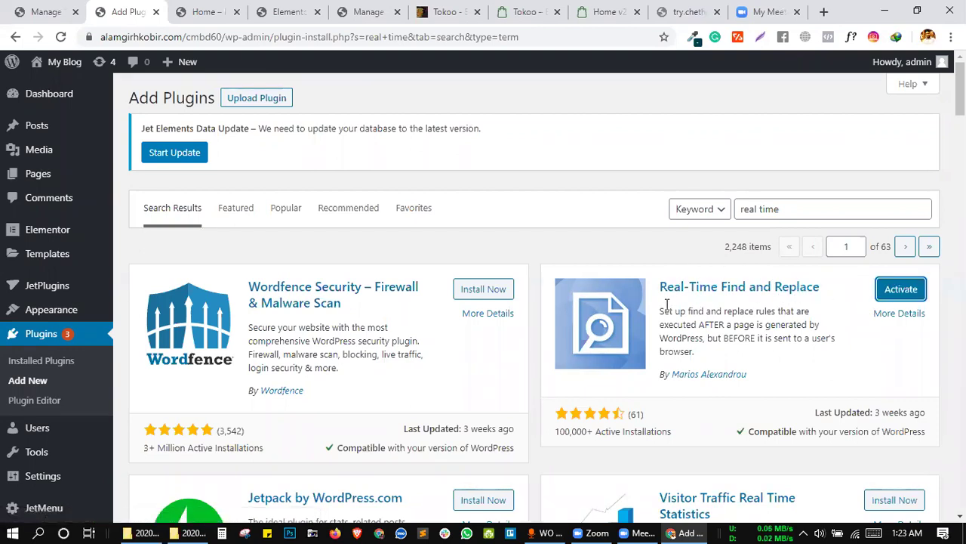
Read the plugin description and activate Real-Time Find and Replace.
drag(659, 305, 694, 352)
click(696, 352)
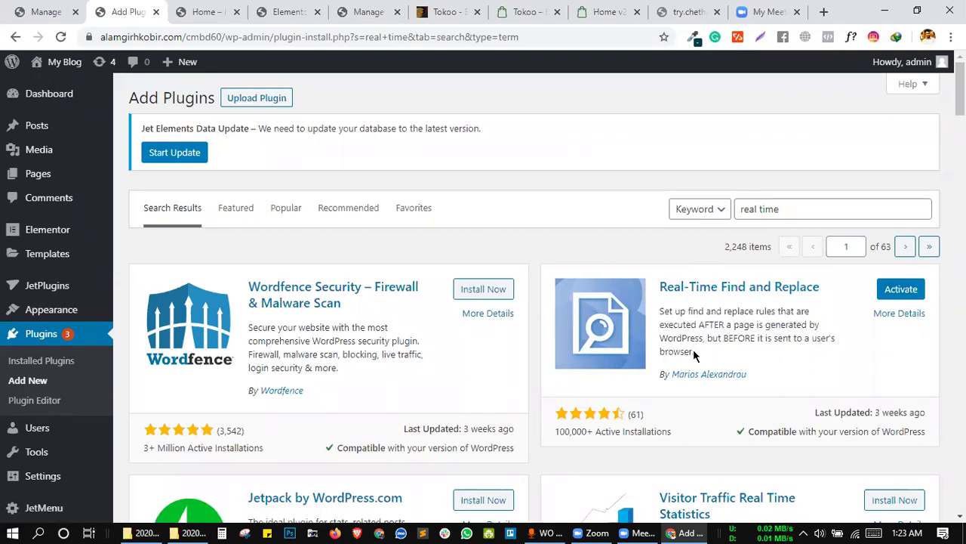
drag(674, 329, 695, 352)
click(660, 308)
click(713, 346)
click(891, 285)
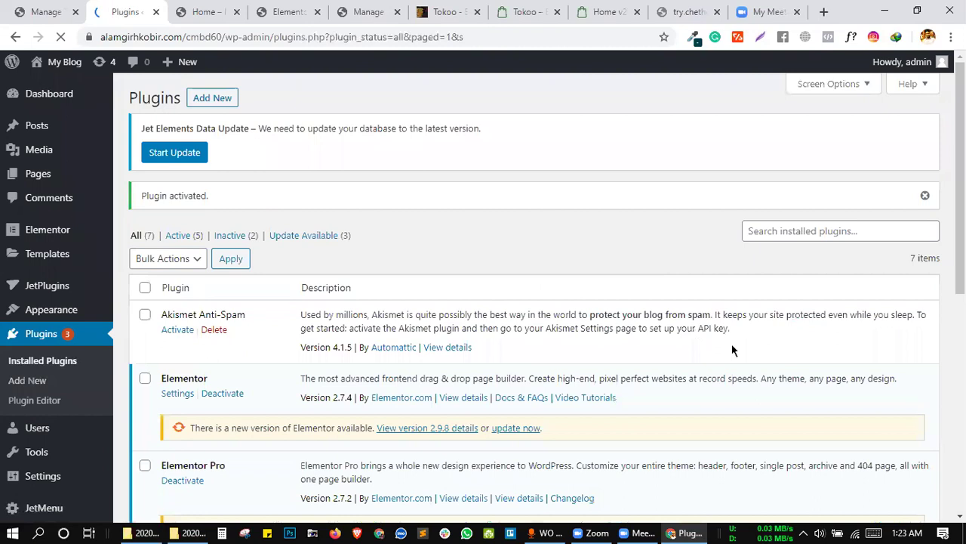
Confirm in the plugins list that Real-Time Find and Replace is active, then find its entry under Tools.
scroll(504, 302, down, 5)
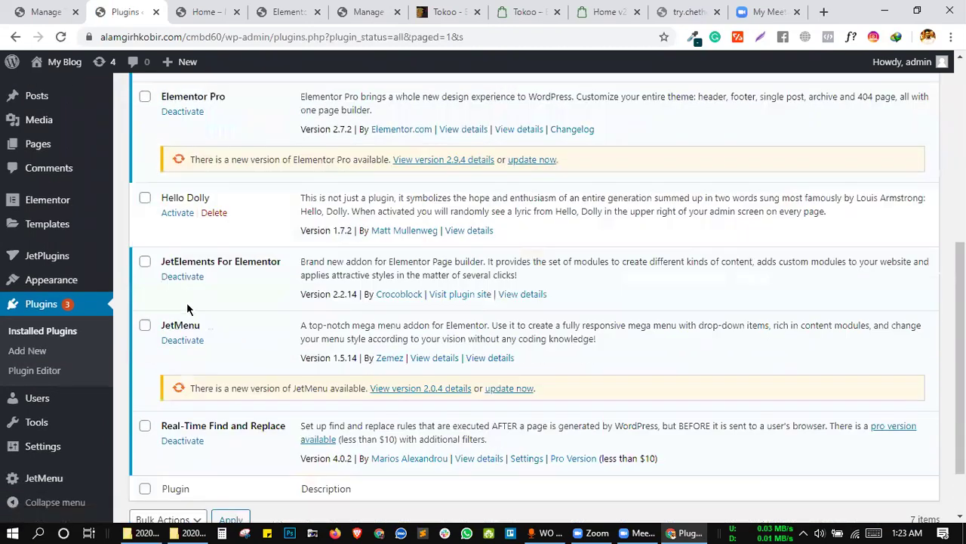
scroll(188, 308, down, 1)
scroll(340, 302, up, 2)
scroll(302, 332, down, 2)
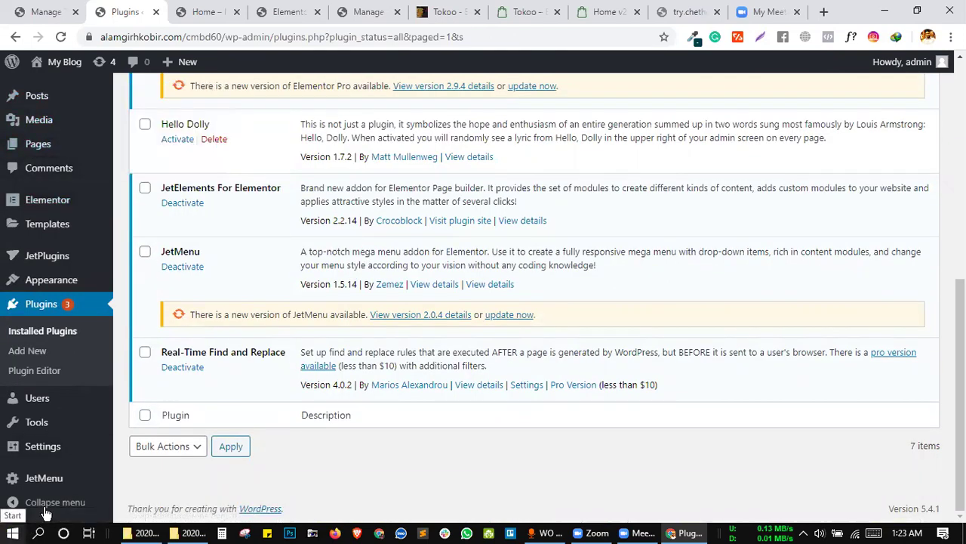
mouse_move(36, 424)
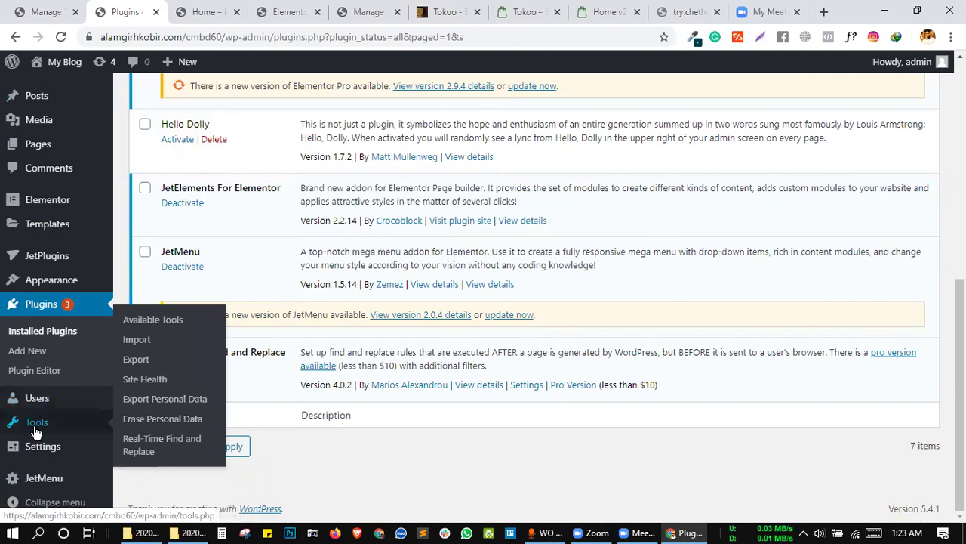
mouse_move(38, 442)
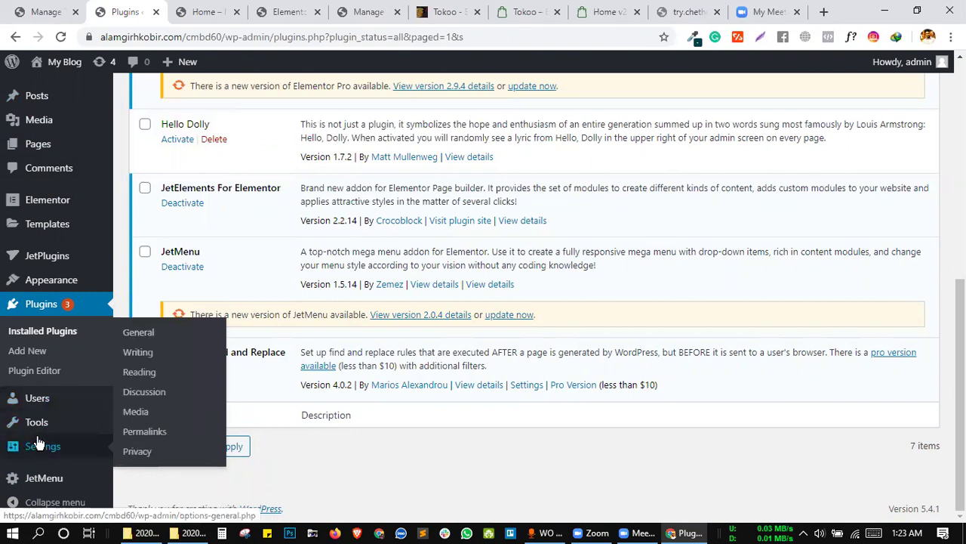
scroll(43, 81, up, 3)
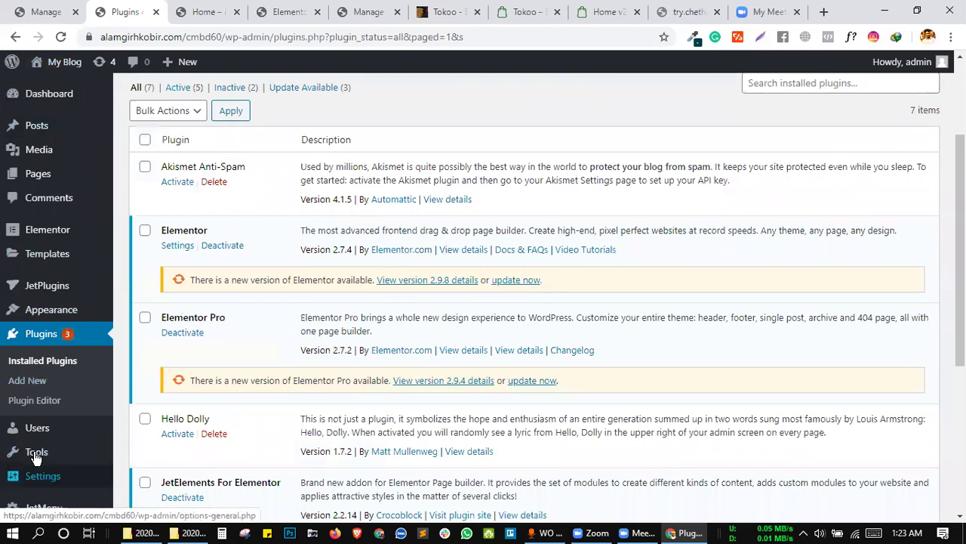
mouse_move(66, 455)
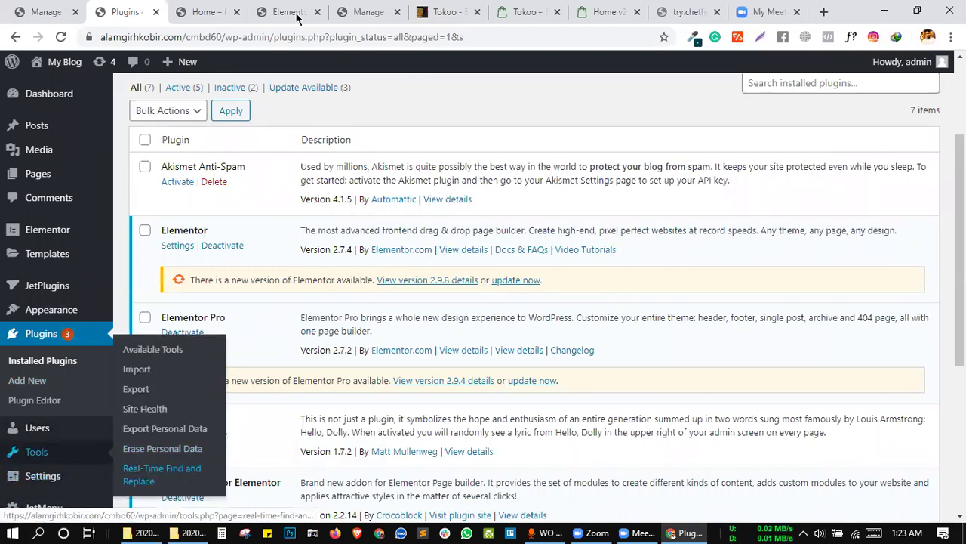
Select the testimonial author's name line in the site preview, then return to the empty rules page.
click(211, 11)
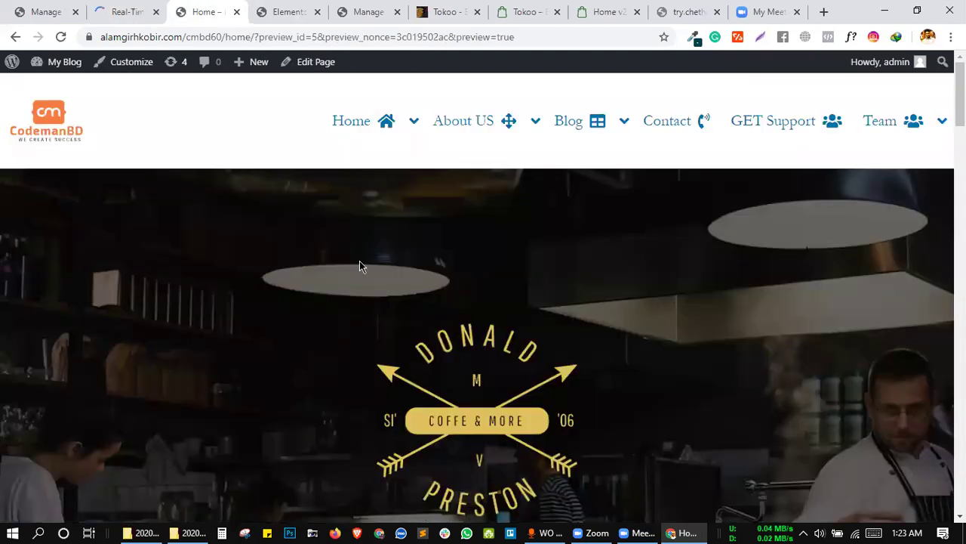
scroll(359, 261, down, 10)
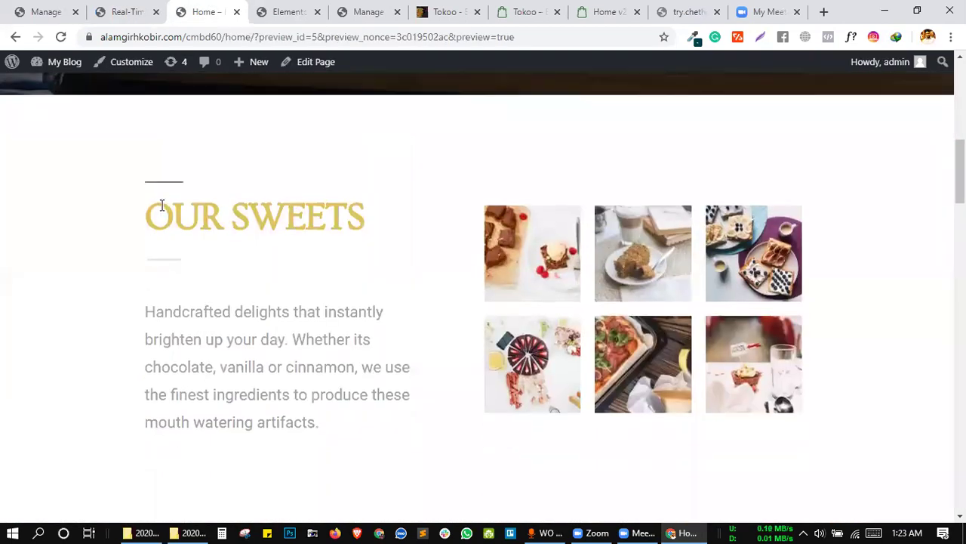
scroll(355, 328, down, 5)
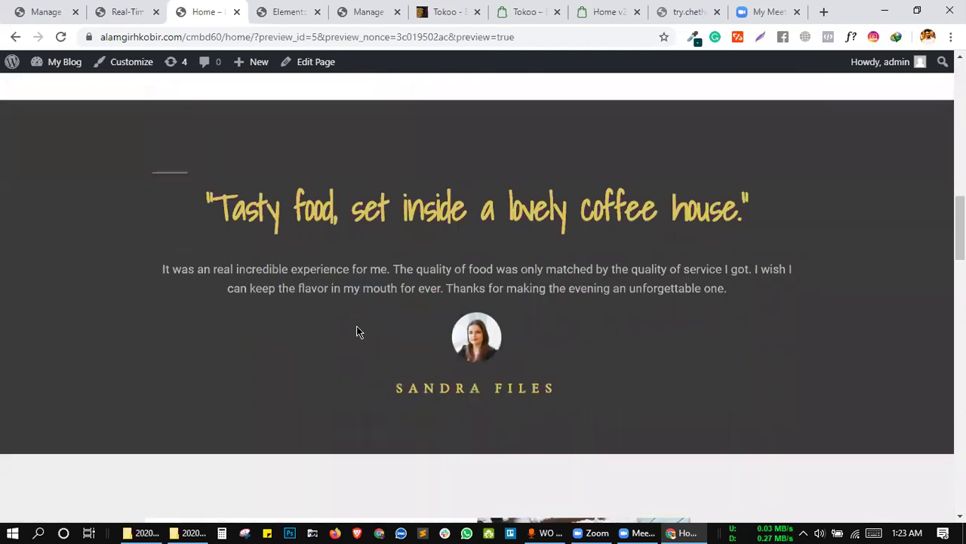
drag(386, 285, 399, 287)
triple_click(547, 284)
key(ctrl+c)
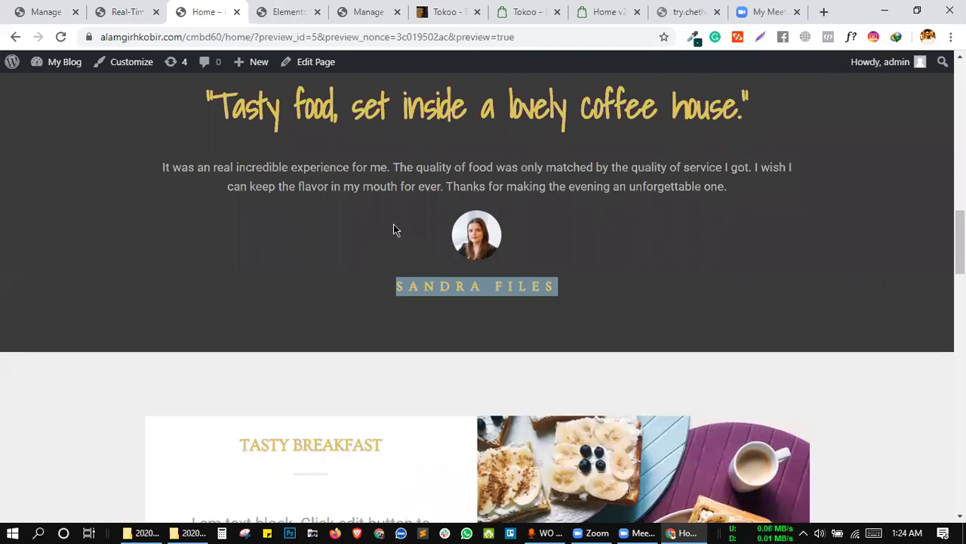
click(125, 11)
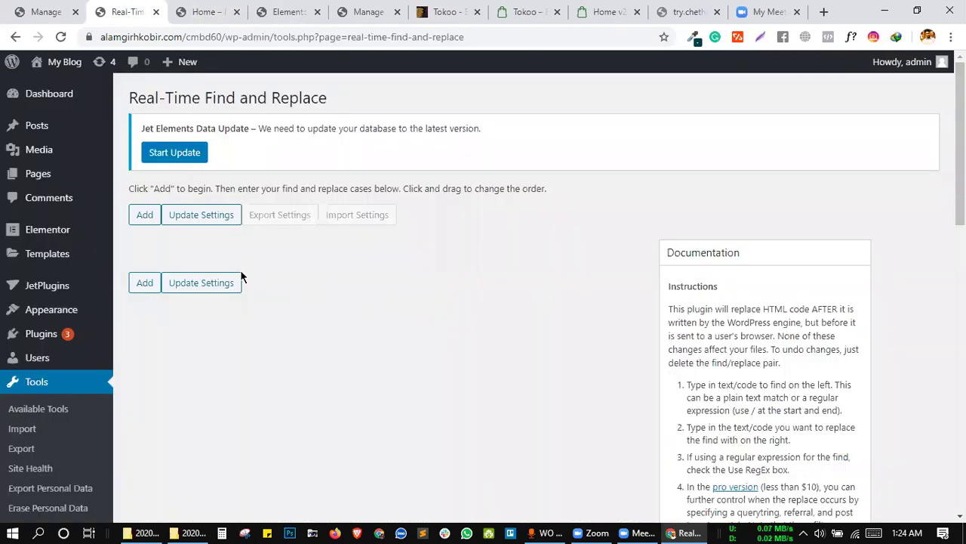
Add a new rule and paste the testimonial author's name into its Find box.
click(144, 214)
scroll(201, 177, down, 3)
scroll(154, 266, up, 3)
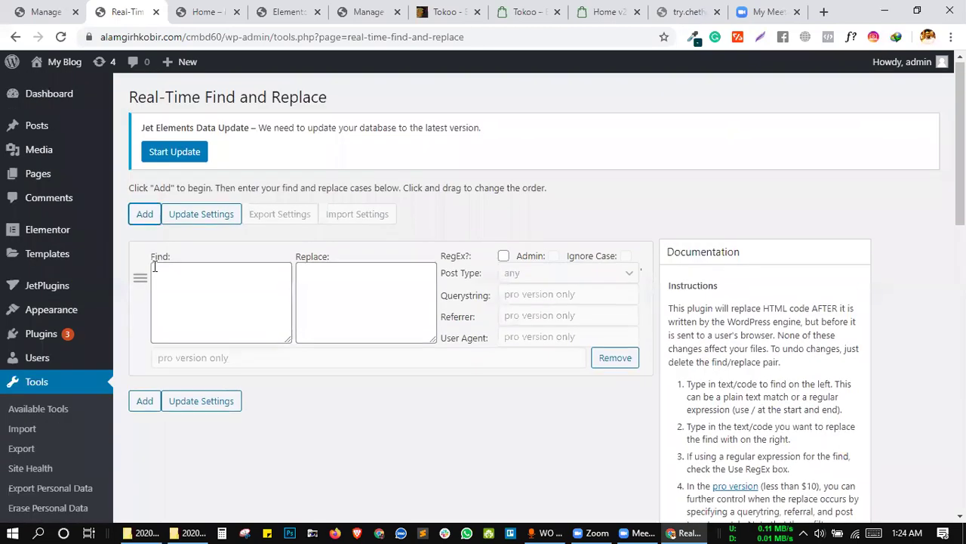
click(224, 9)
click(106, 6)
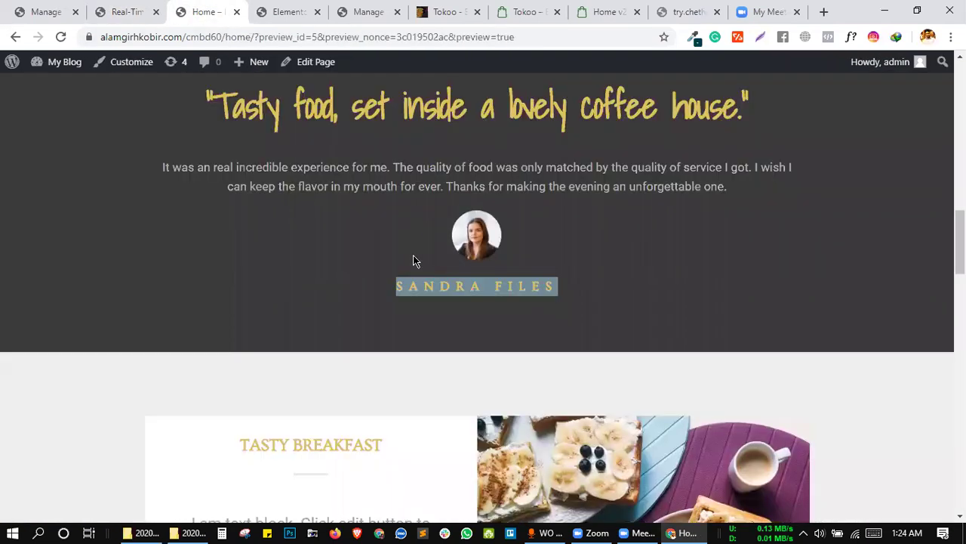
click(208, 9)
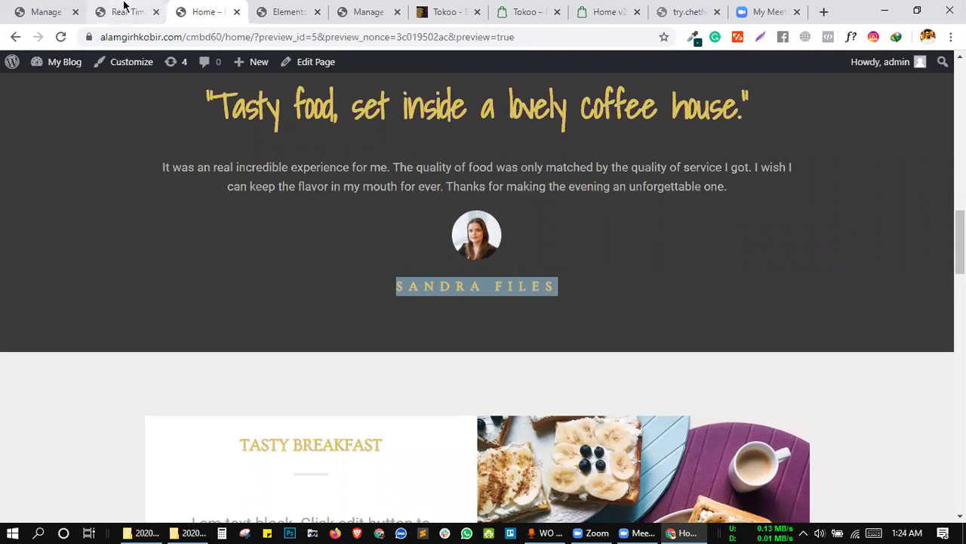
click(125, 9)
click(213, 284)
key(ctrl+v)
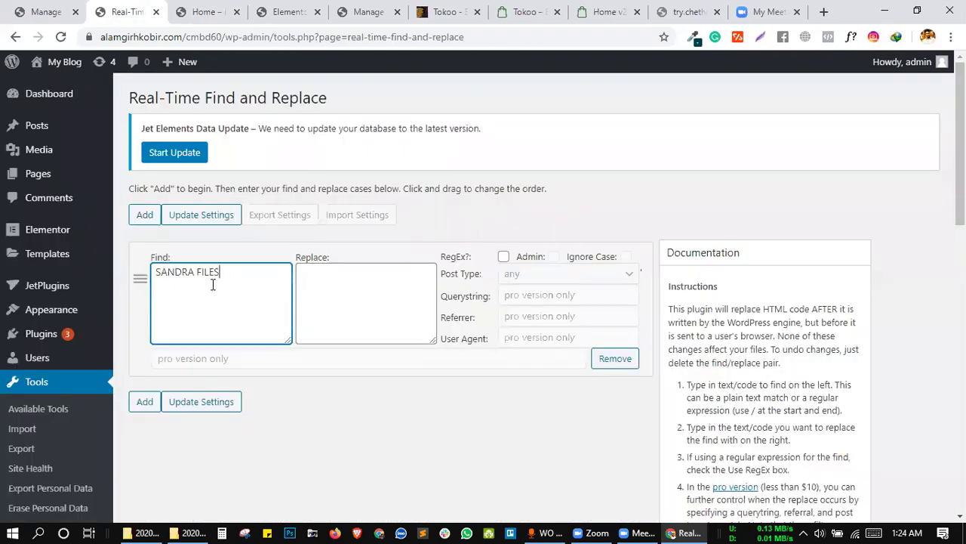
click(325, 284)
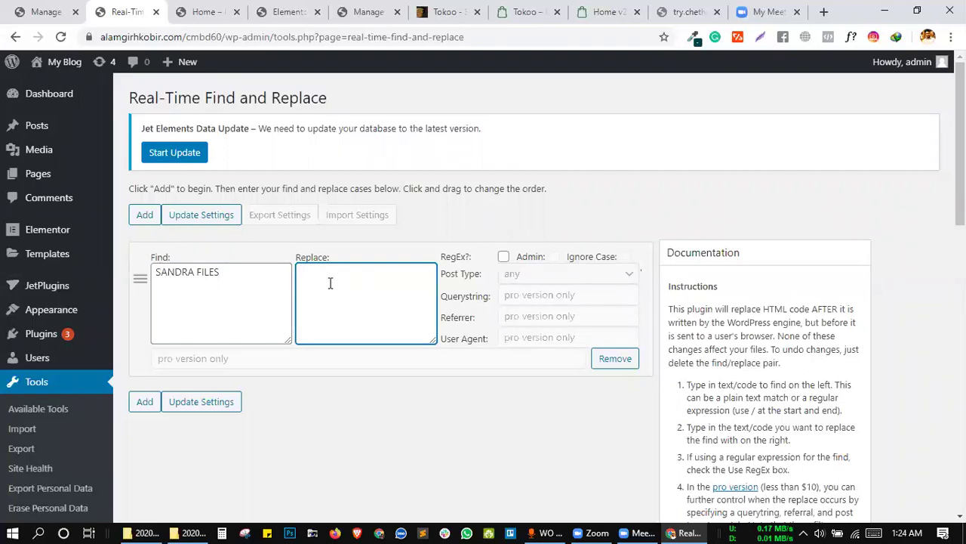
Type a replacement name into the rule, then reload the settings page with F5.
click(209, 10)
click(396, 256)
click(129, 11)
text(Shihab)
click(350, 393)
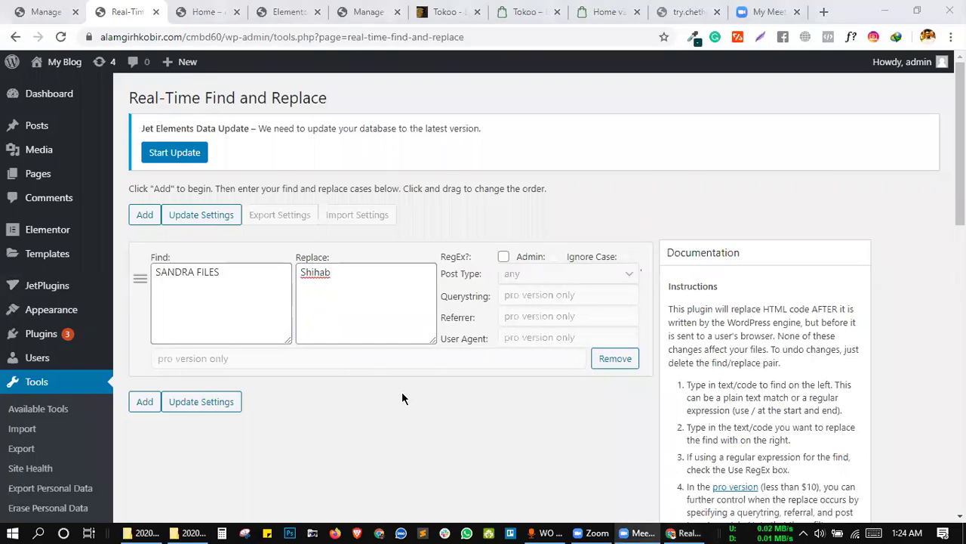
click(351, 288)
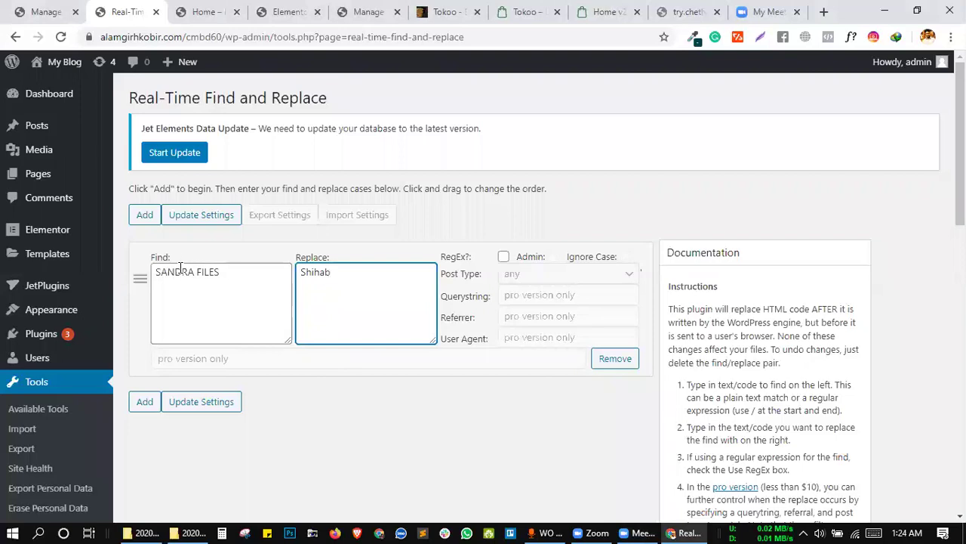
click(157, 272)
shift+click(219, 272)
key(ctrl+c)
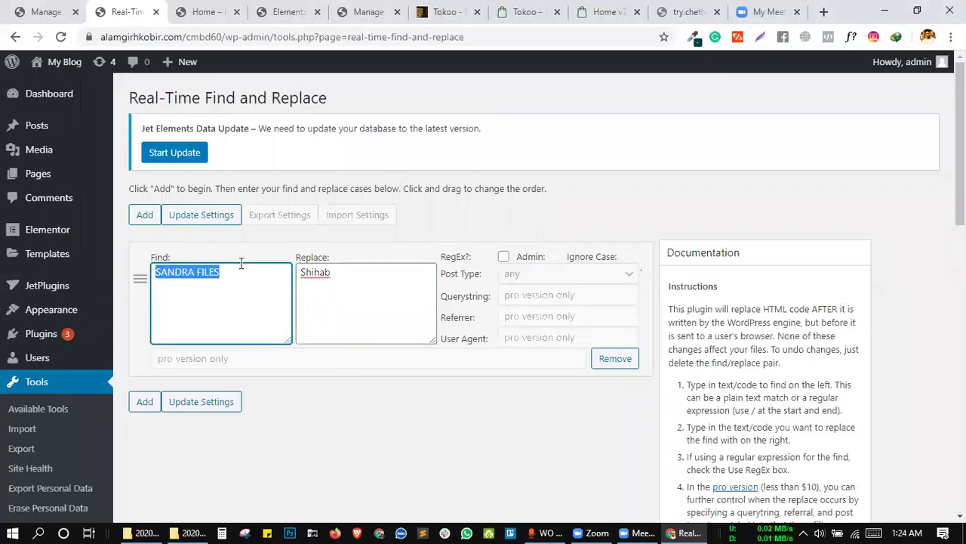
click(301, 267)
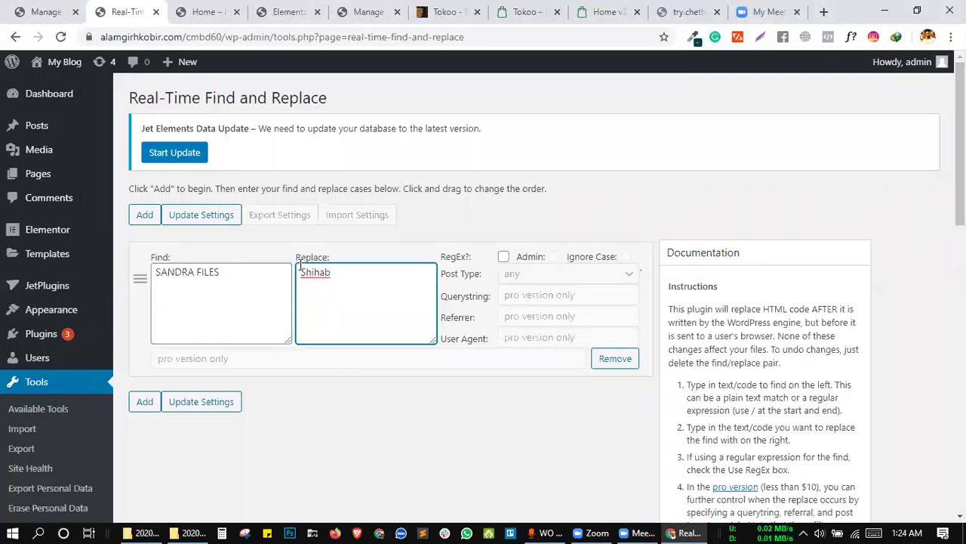
key(F5)
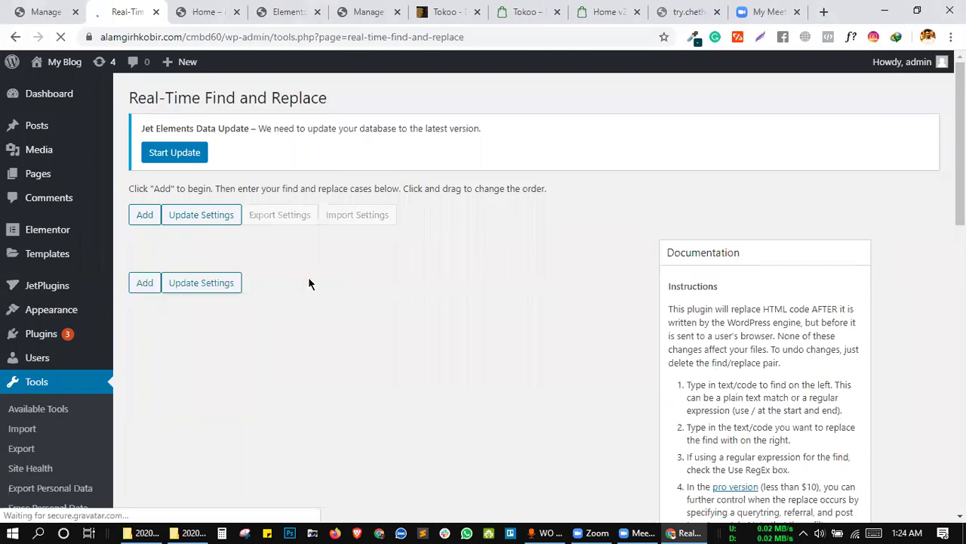
Add a fresh rule that finds the author's name and replaces it with a new full name.
click(144, 214)
scroll(209, 181, down, 3)
click(203, 123)
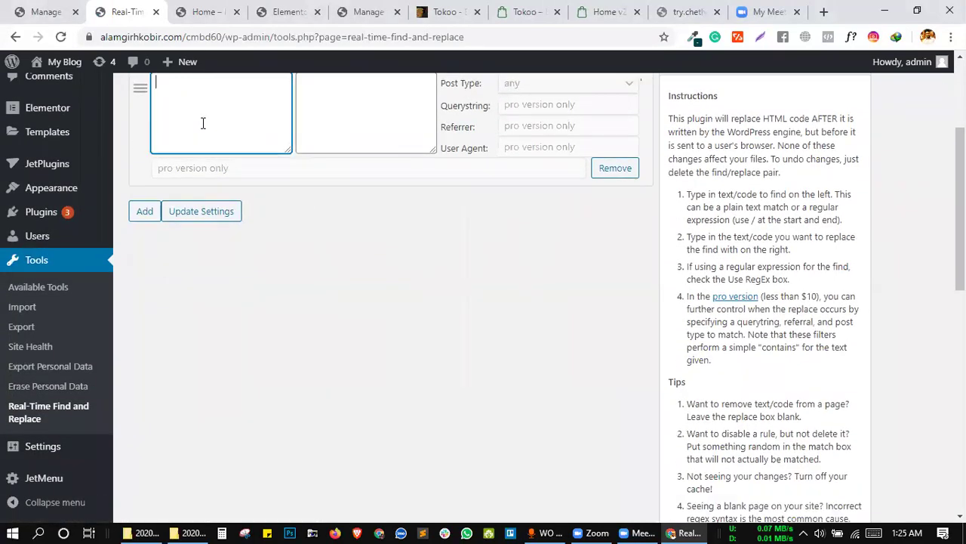
key(ctrl+v)
scroll(362, 286, up, 1)
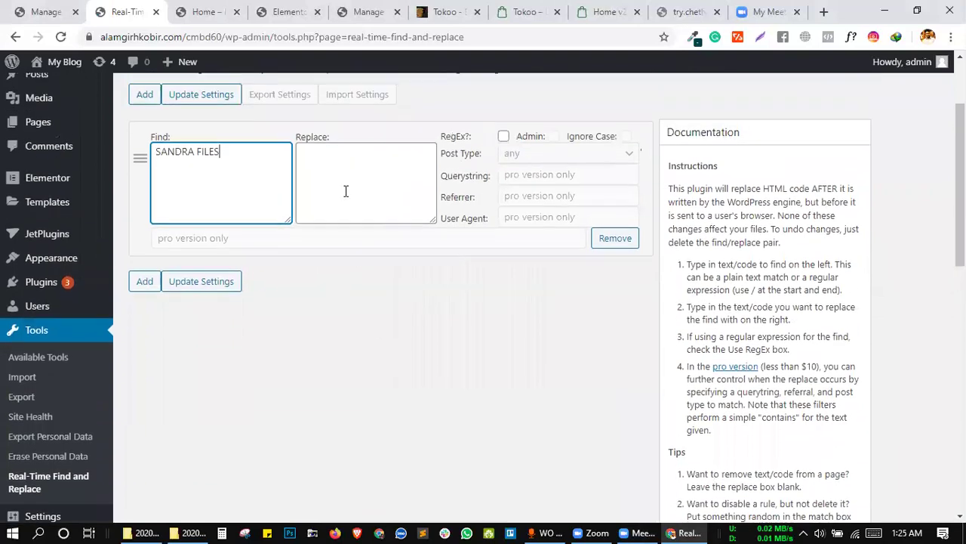
click(341, 177)
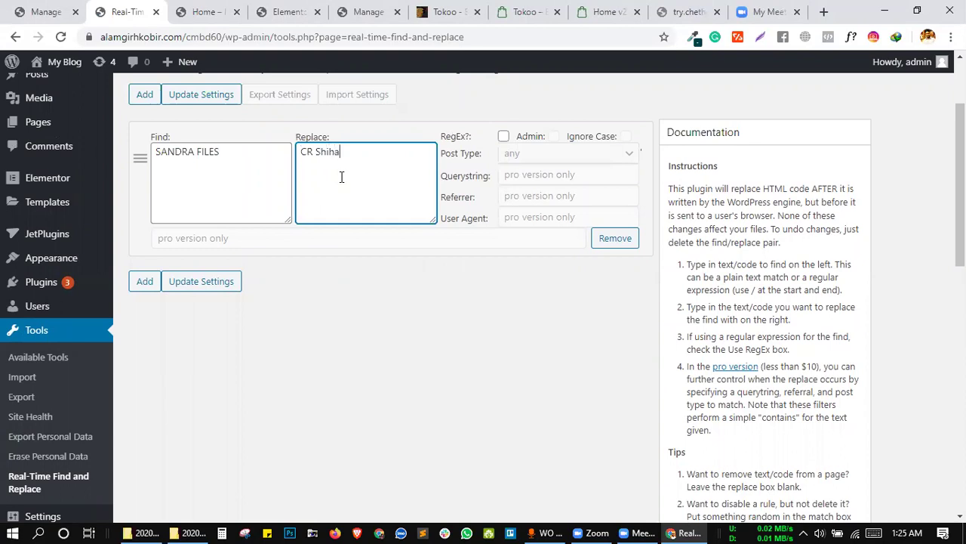
click(211, 9)
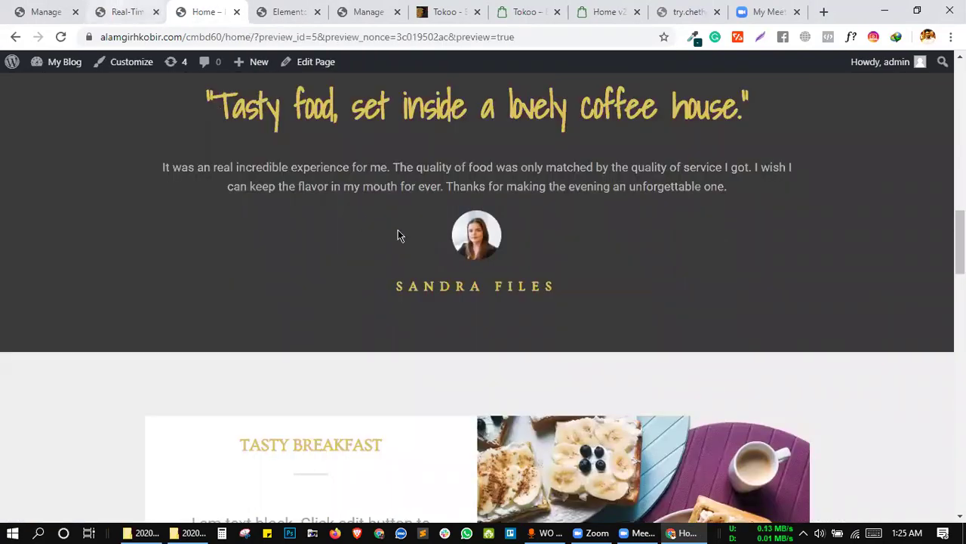
click(121, 12)
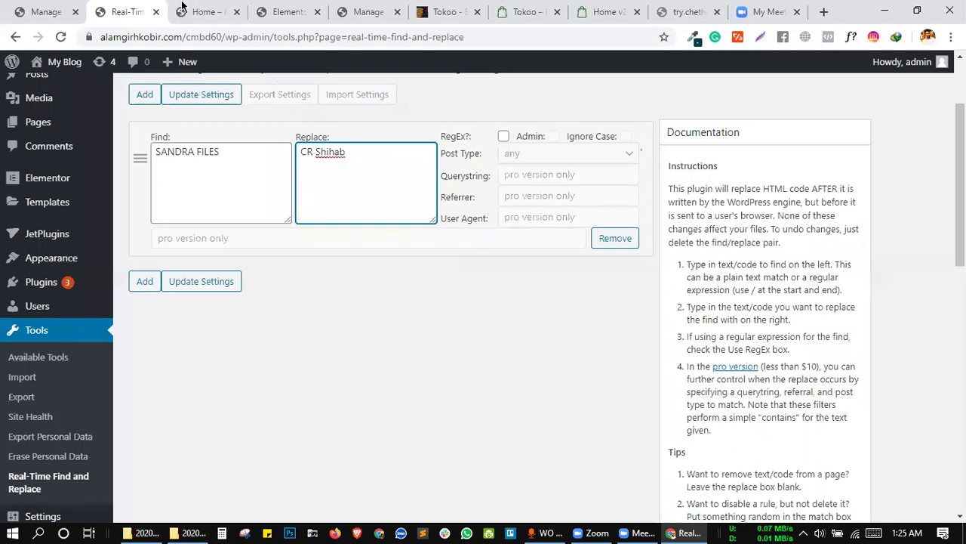
Select the author's first name in the preview and review the rule on the settings page.
key(ctrl+Tab)
double_click(430, 280)
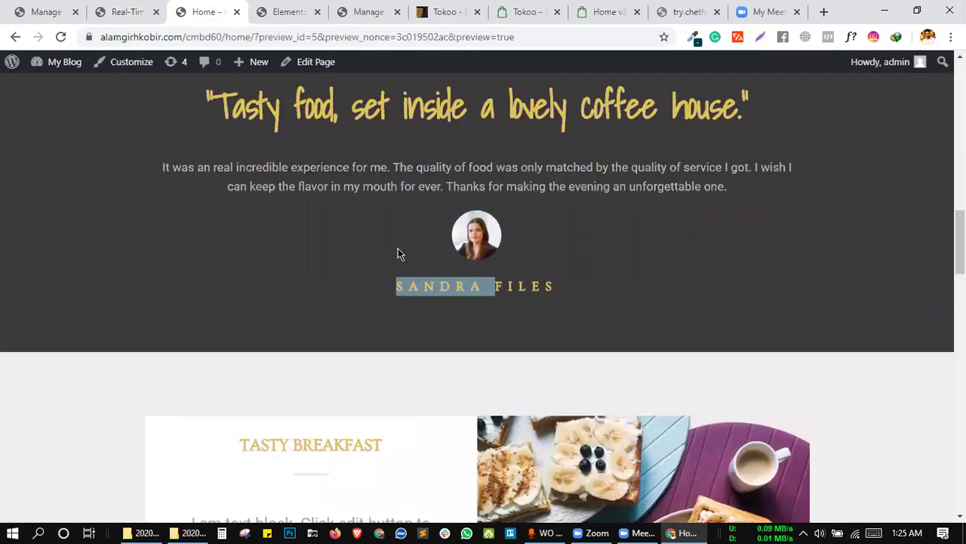
click(121, 12)
click(509, 298)
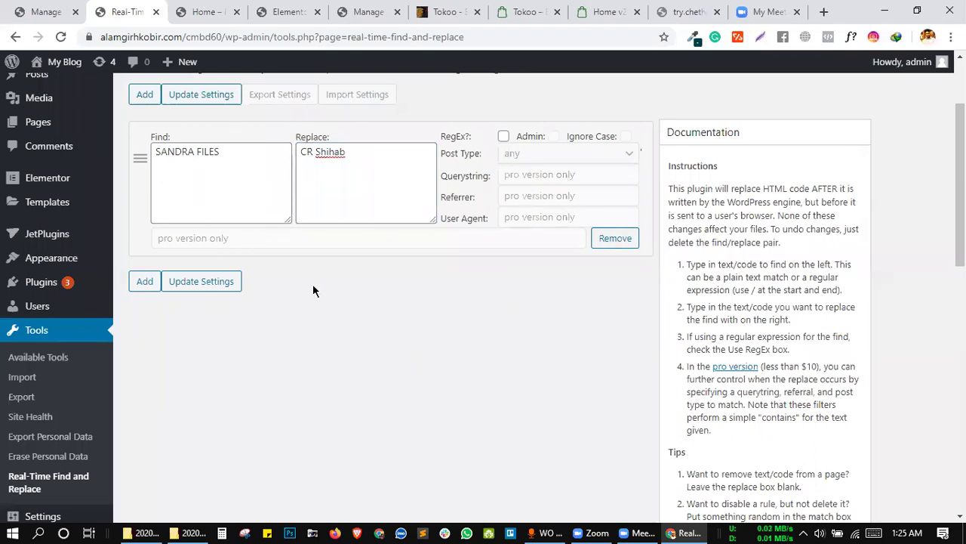
scroll(320, 287, up, 2)
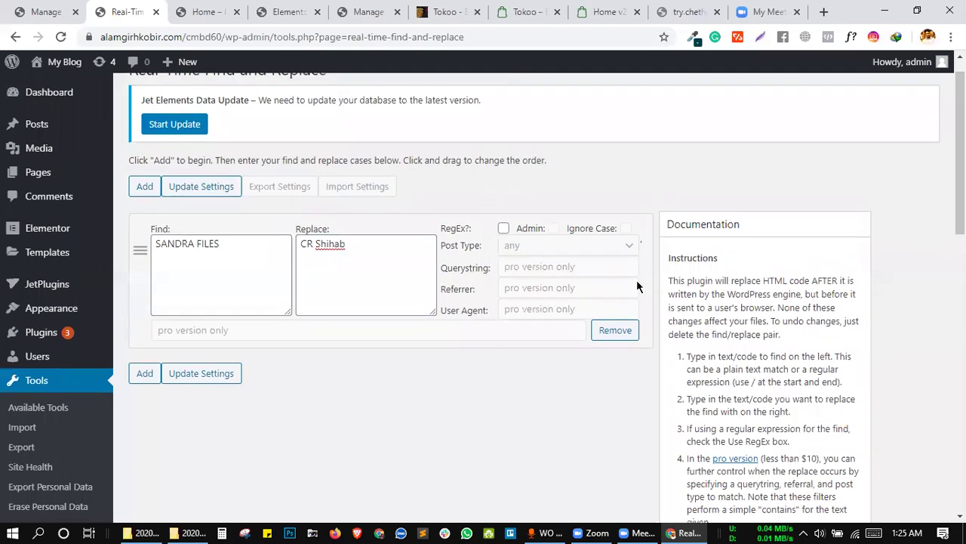
scroll(637, 285, up, 1)
scroll(637, 285, down, 10)
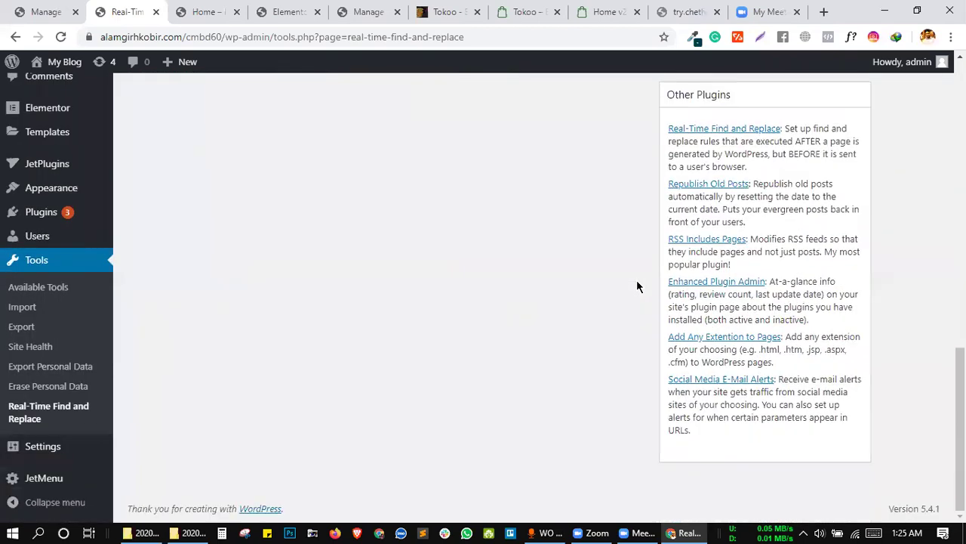
scroll(637, 285, up, 10)
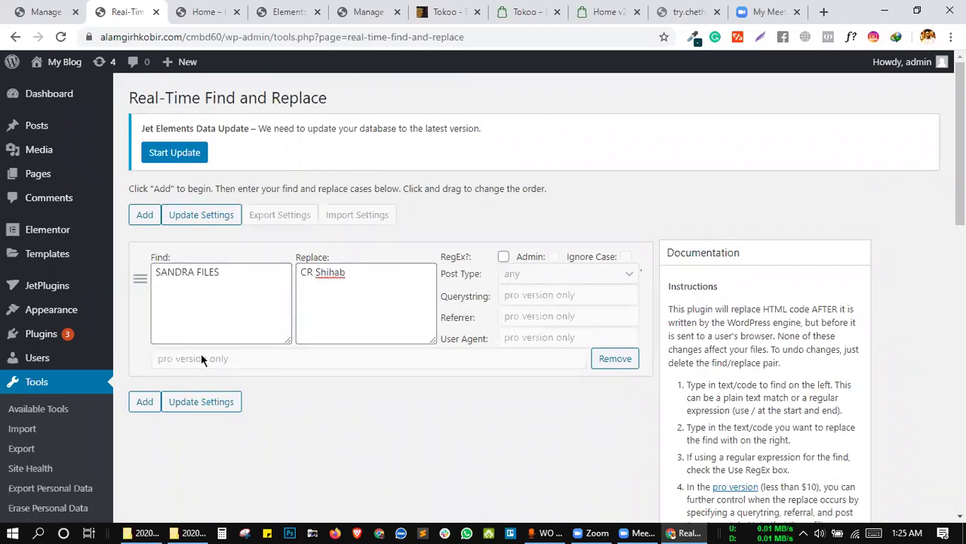
scroll(325, 386, down, 1)
scroll(342, 160, up, 1)
Reload the site preview to check whether the name replacement takes effect.
key(ctrl+Tab)
click(61, 37)
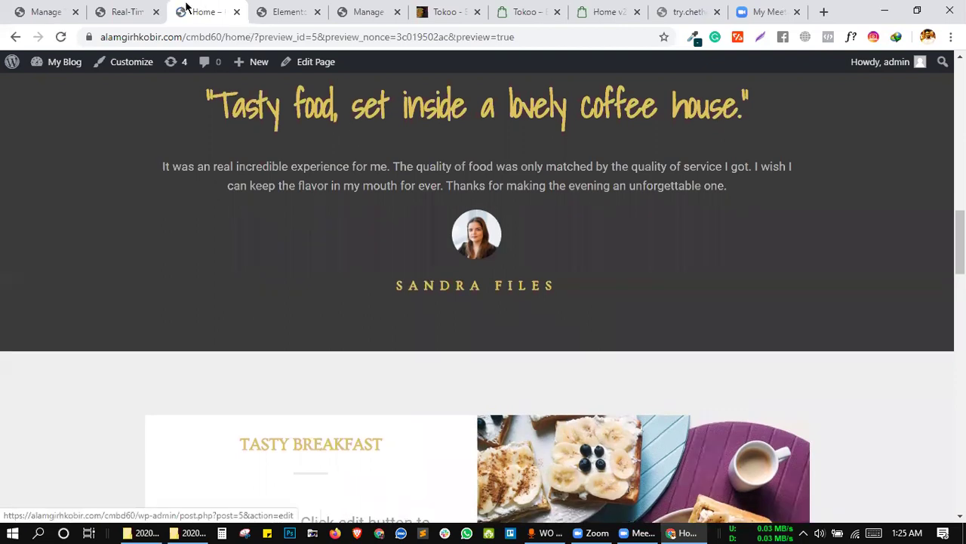
scroll(354, 225, up, 1)
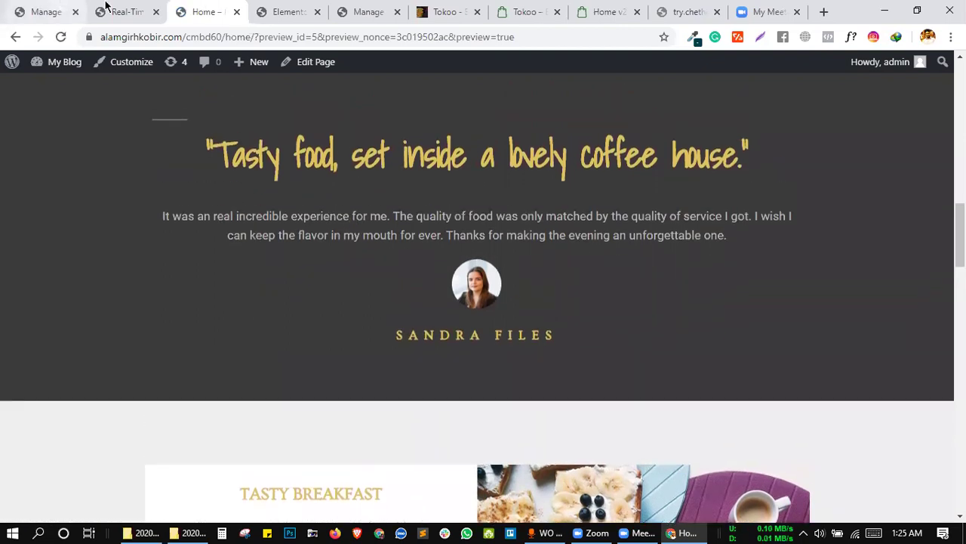
click(105, 9)
scroll(404, 288, down, 1)
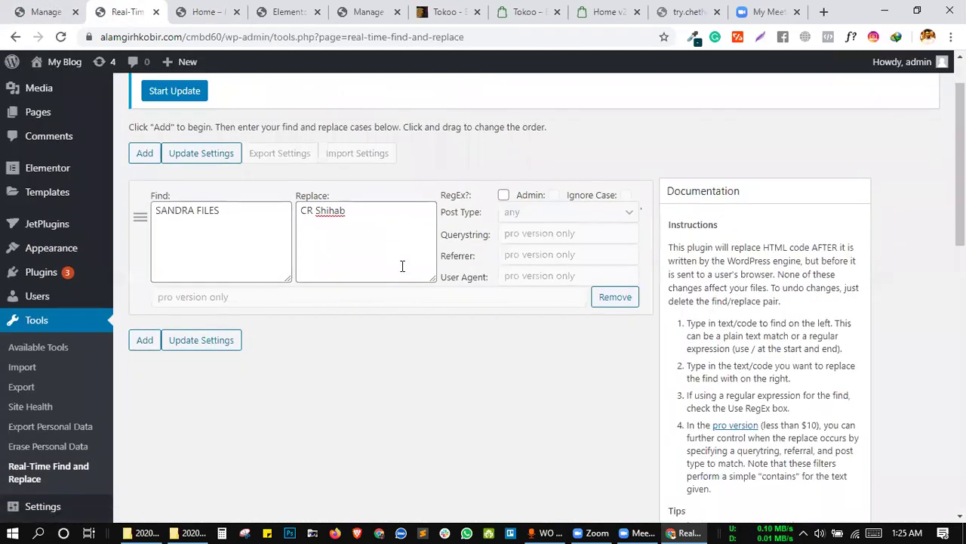
Turn on RegEx for the name rule and add a second, empty rule.
click(504, 195)
click(144, 341)
scroll(309, 312, down, 3)
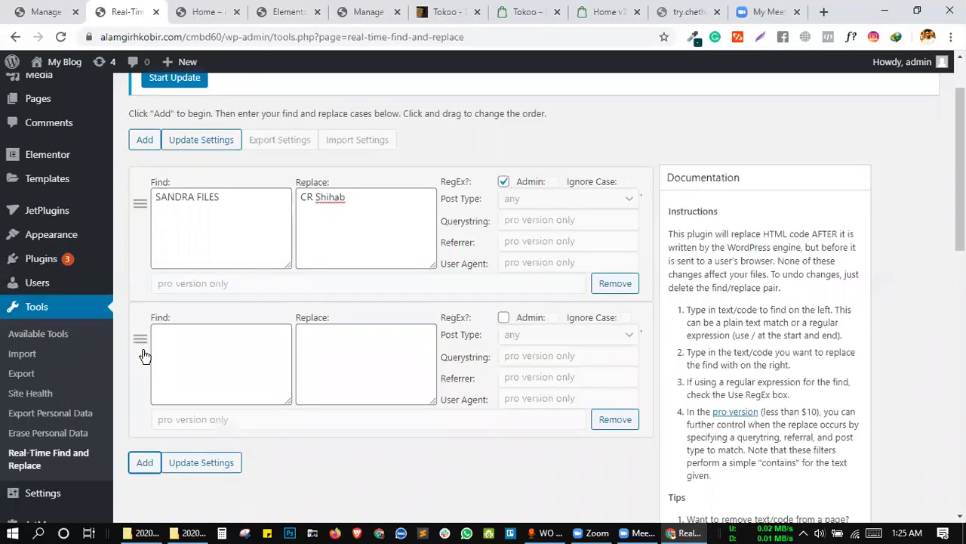
scroll(309, 312, down, 1)
scroll(309, 313, up, 3)
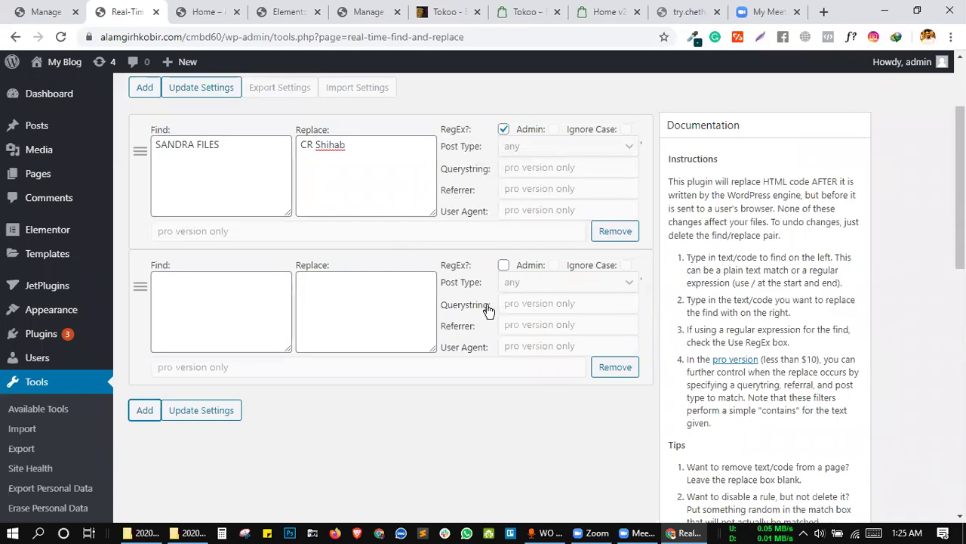
click(315, 303)
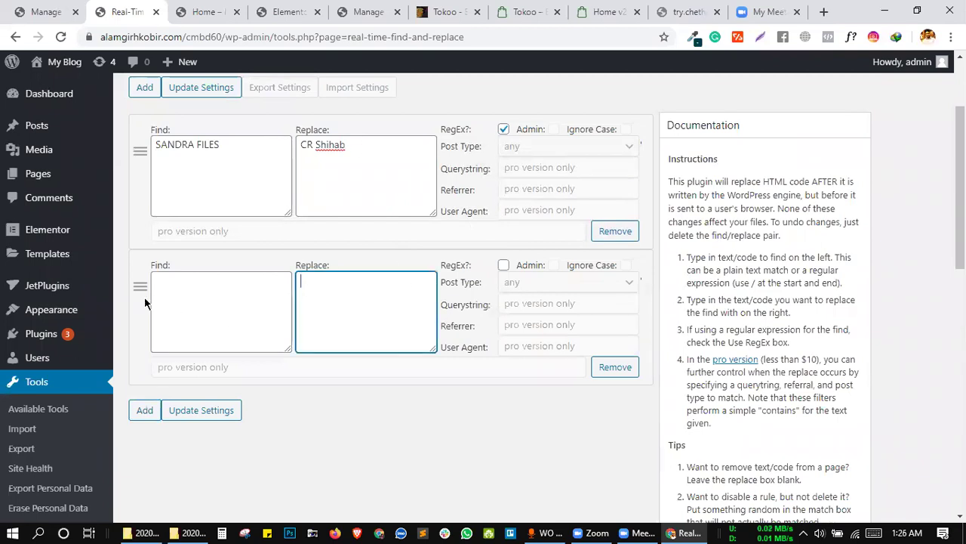
click(190, 276)
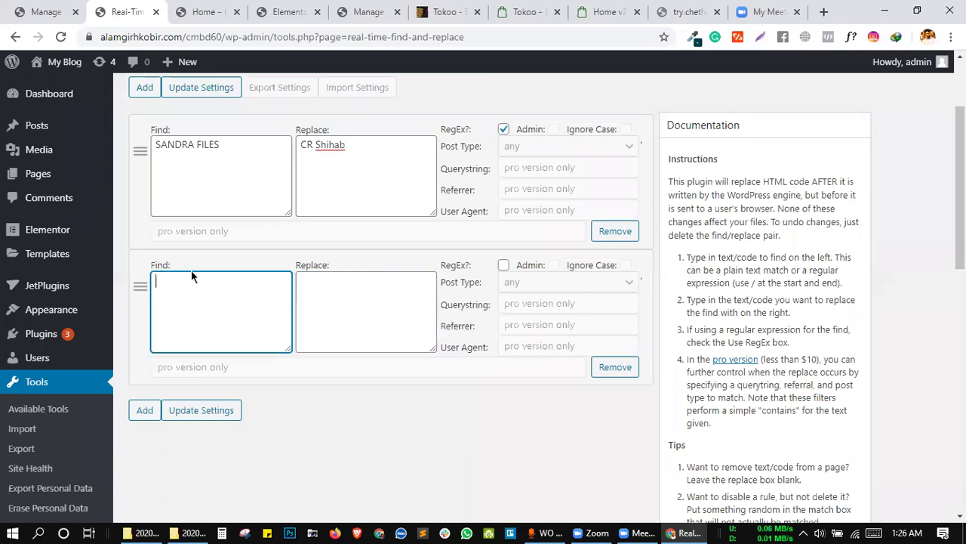
Paste the preview's quote 'Tasty food, set inside a lovely coffee house.' into the second rule's Find box.
key(ctrl+Tab)
scroll(453, 264, up, 2)
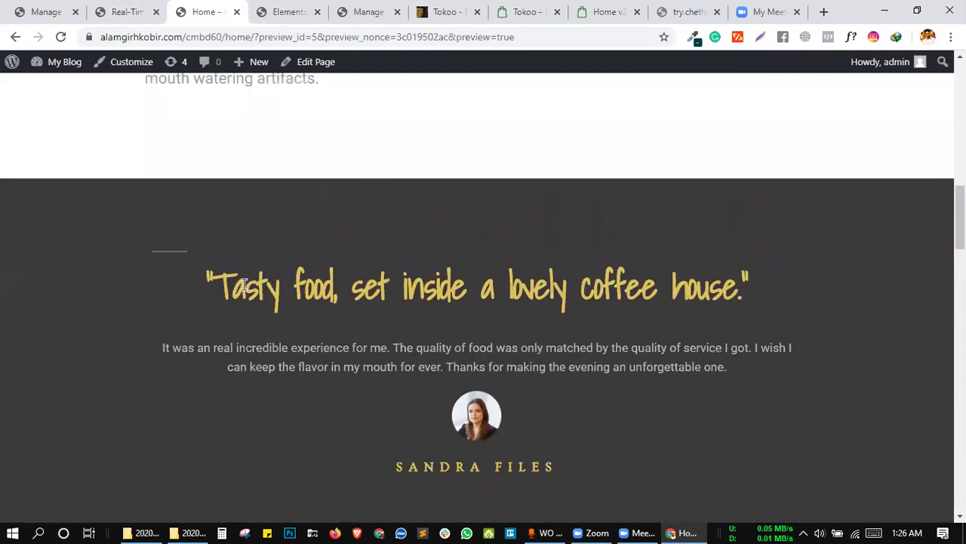
drag(213, 287, 739, 284)
key(ctrl+c)
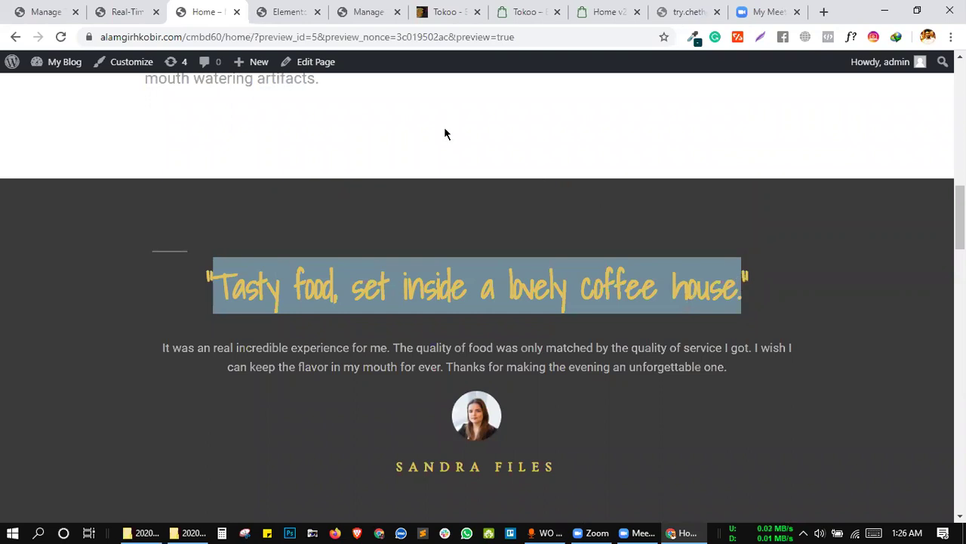
click(136, 10)
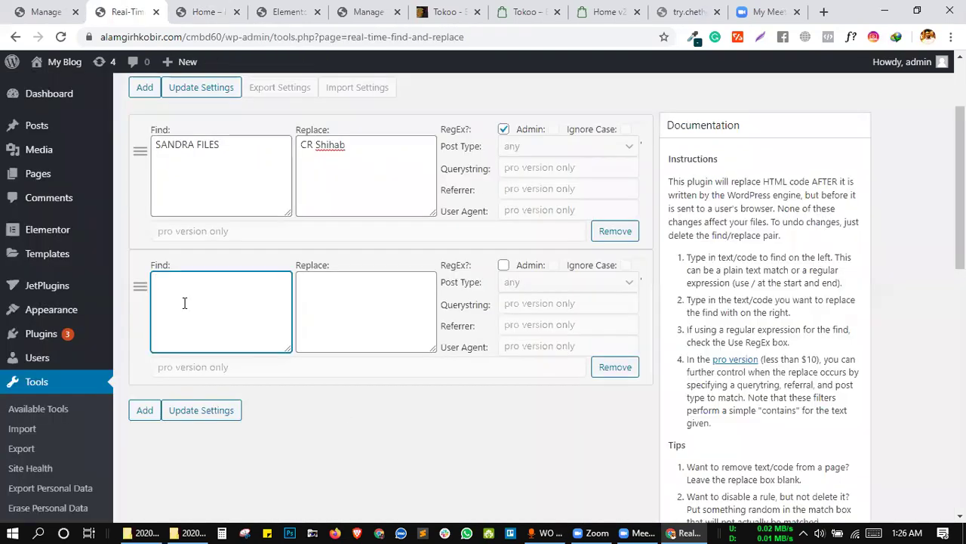
key(ctrl+v)
scroll(516, 273, down, 4)
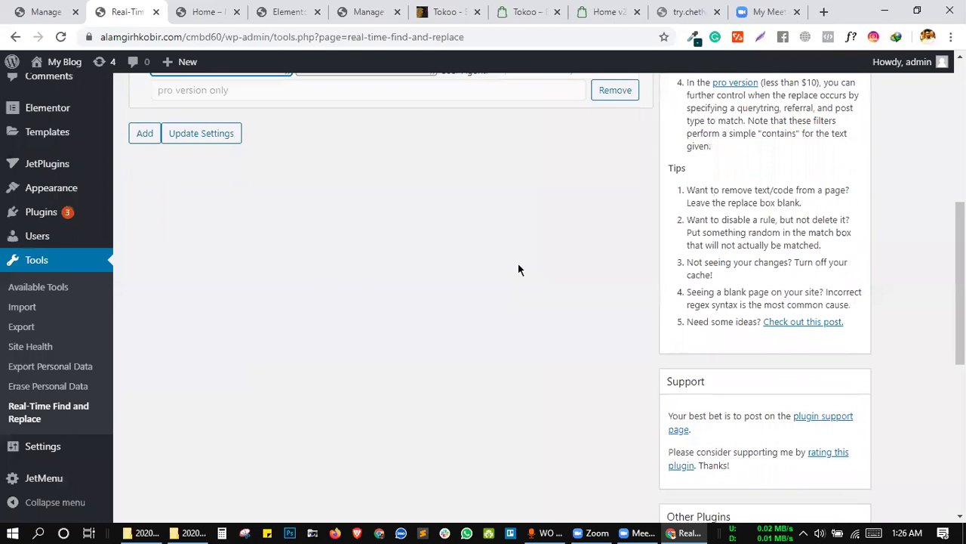
scroll(518, 270, down, 5)
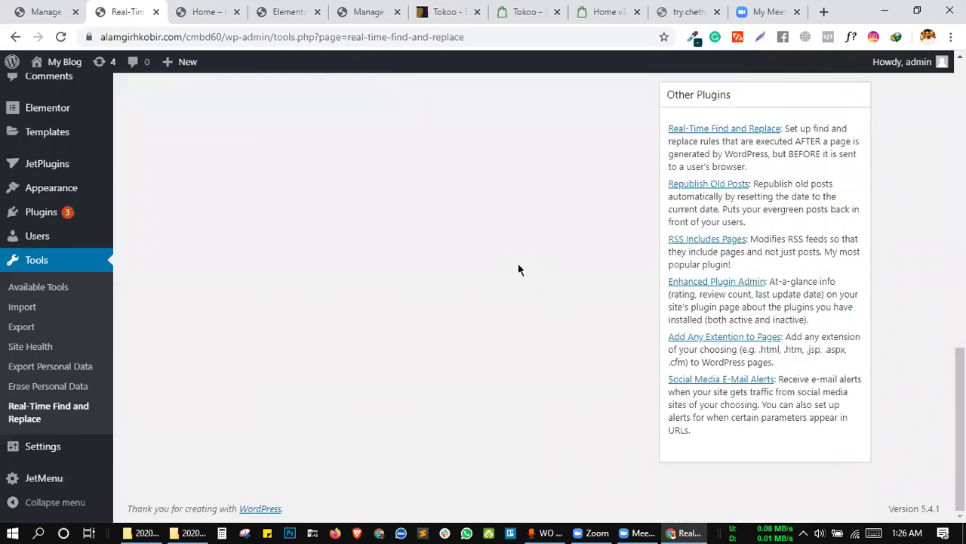
scroll(518, 272, up, 9)
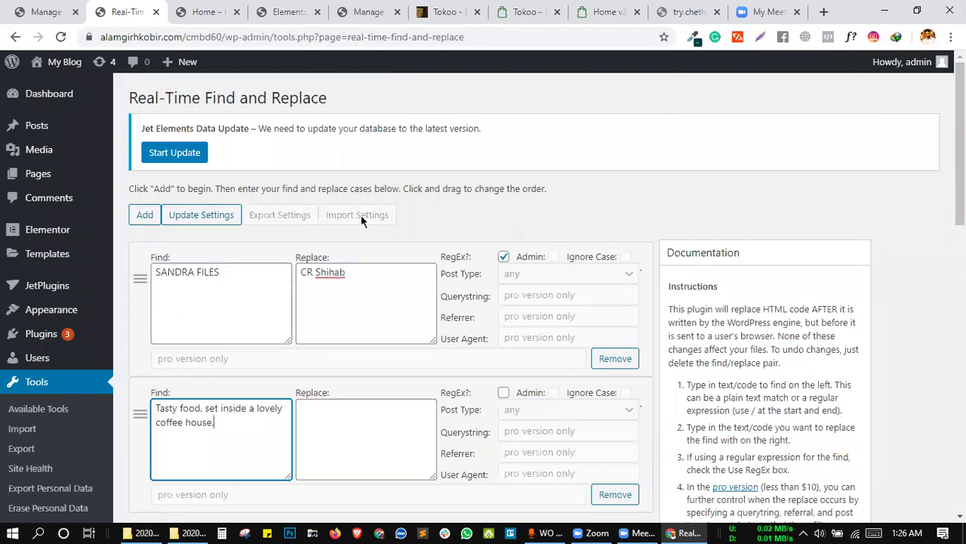
scroll(361, 219, down, 3)
Save the find-and-replace rules with the new quote rule included.
click(427, 275)
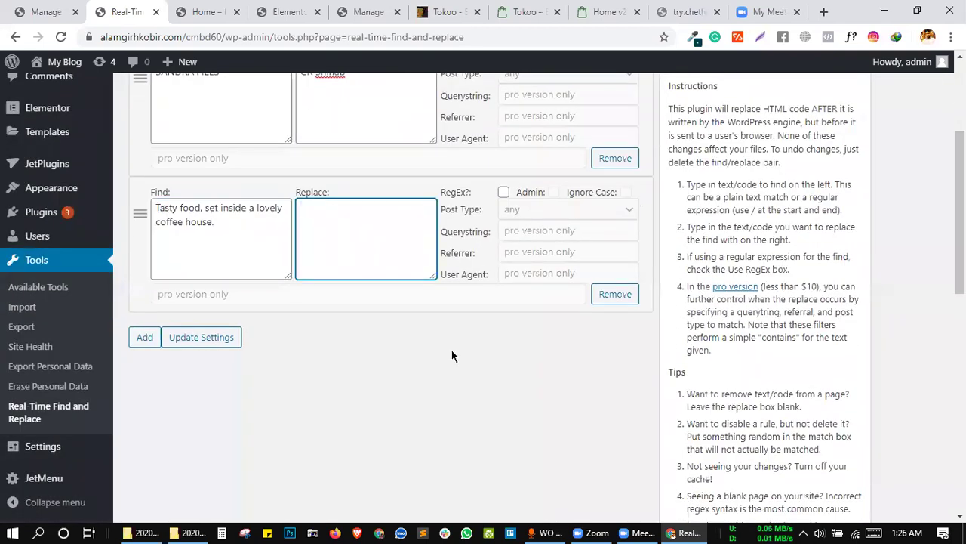
click(190, 337)
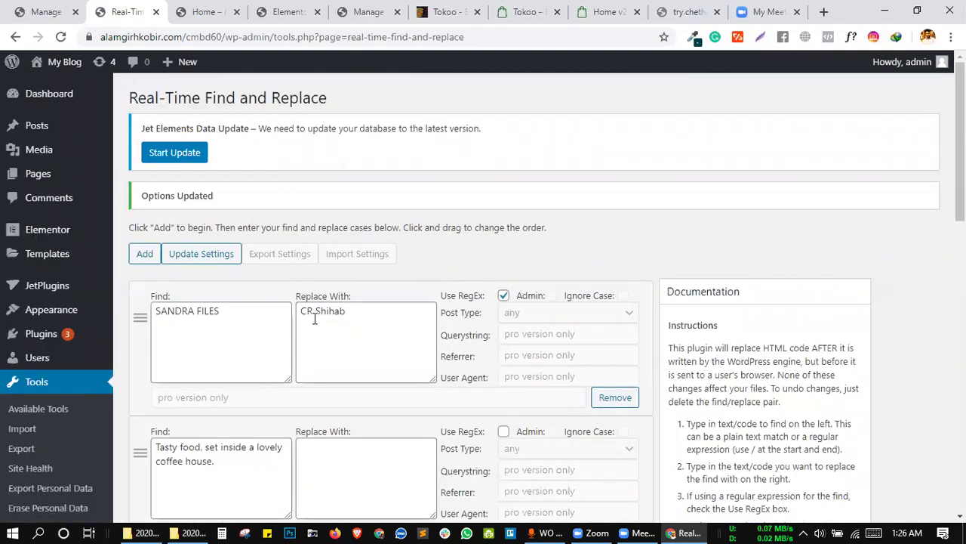
scroll(315, 319, down, 3)
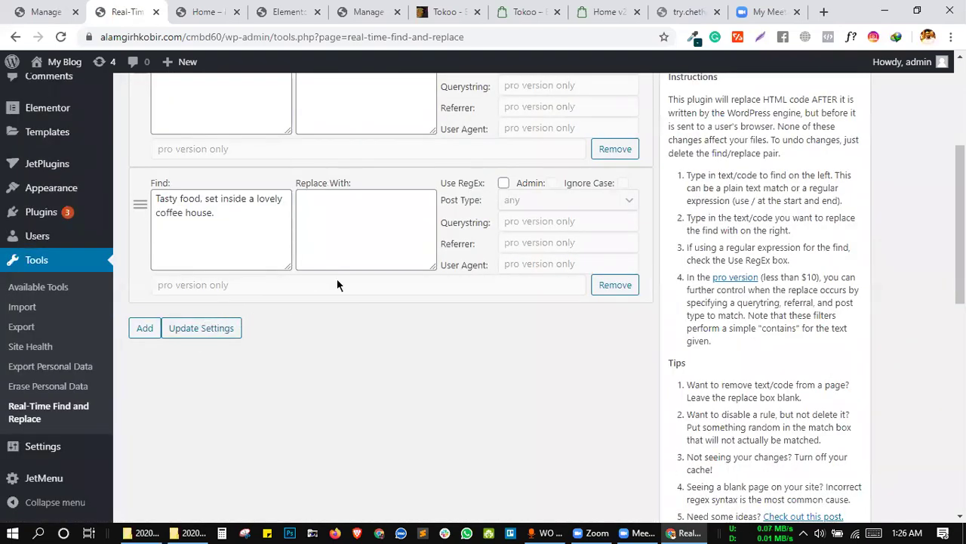
scroll(337, 278, up, 3)
scroll(324, 247, down, 4)
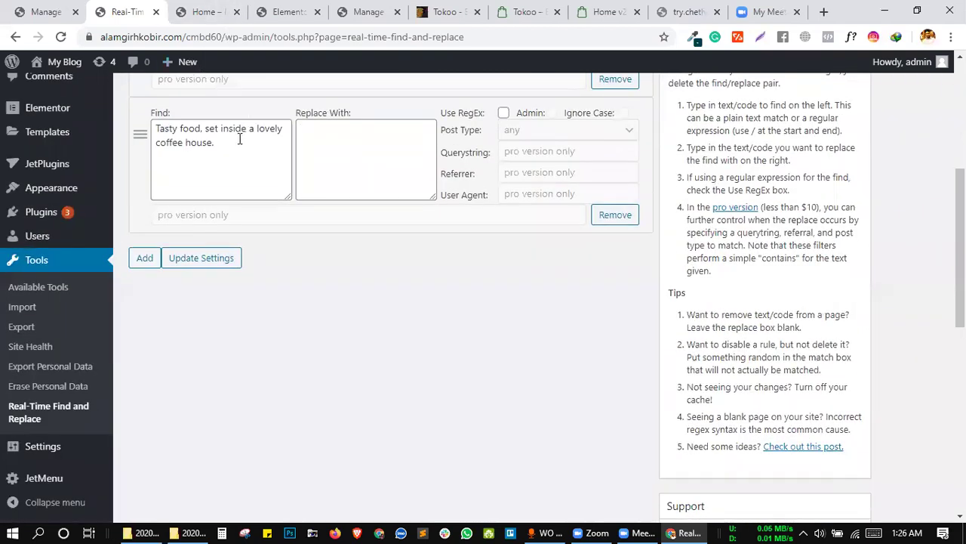
Remove the 'Tasty food' rule and save, keeping only the author-name rule.
click(203, 11)
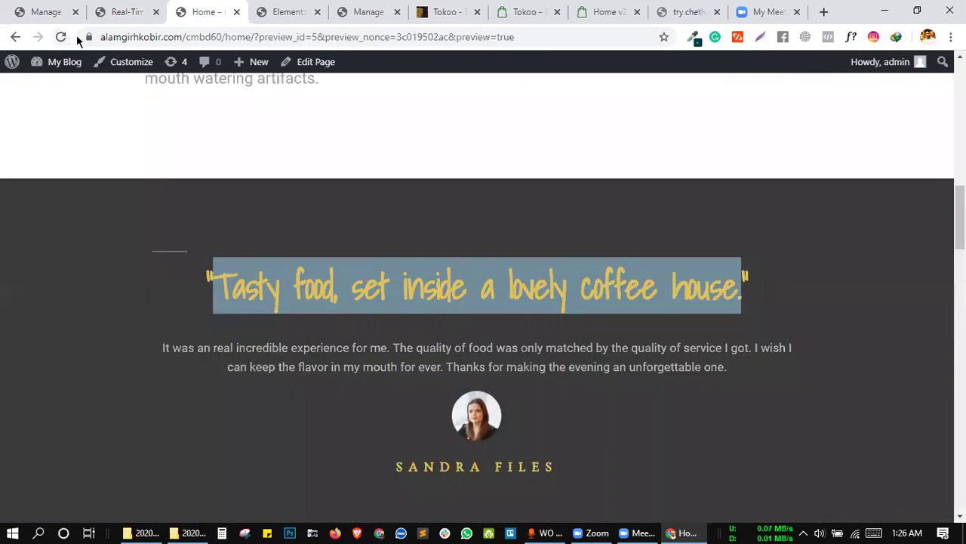
click(124, 11)
click(615, 218)
scroll(252, 214, up, 3)
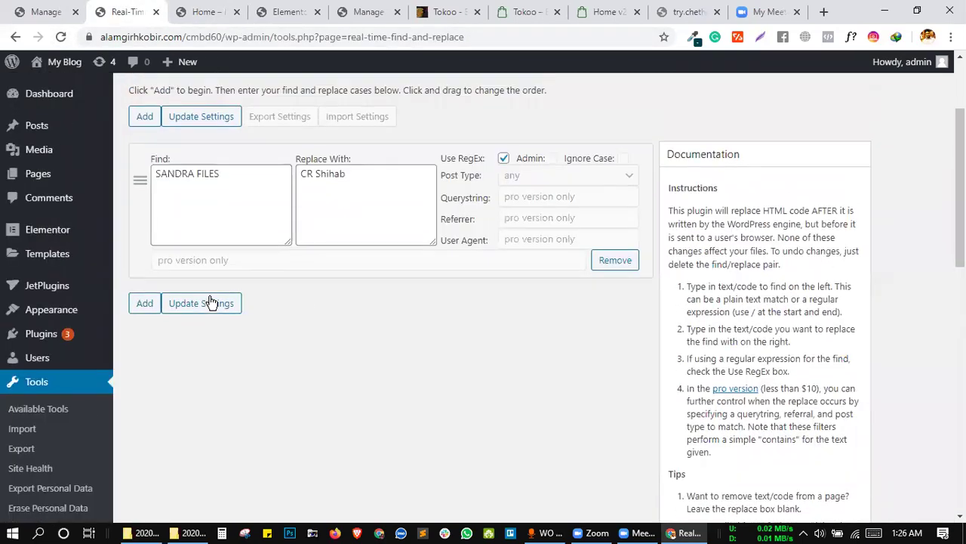
click(211, 302)
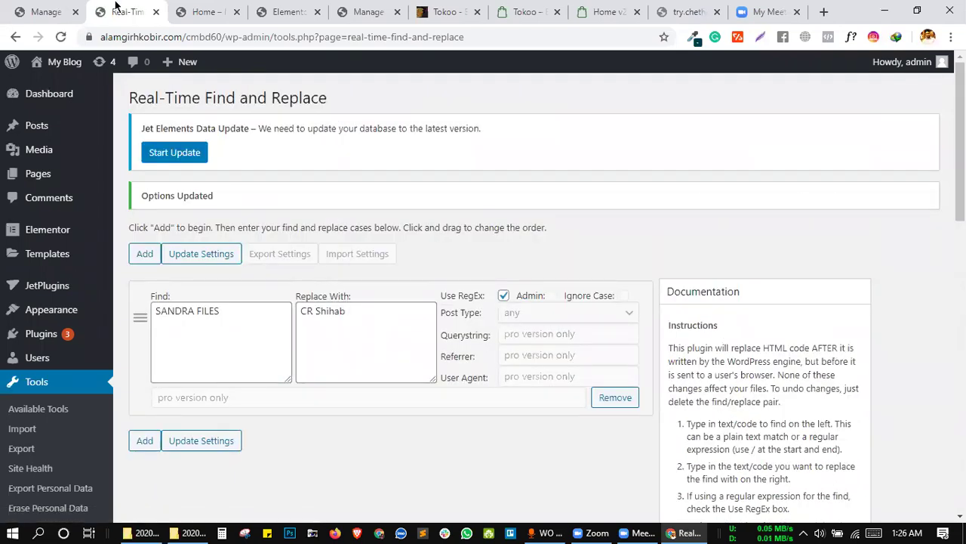
click(198, 12)
Reload the front-end preview, then load the home page without its preview query parameters.
click(336, 255)
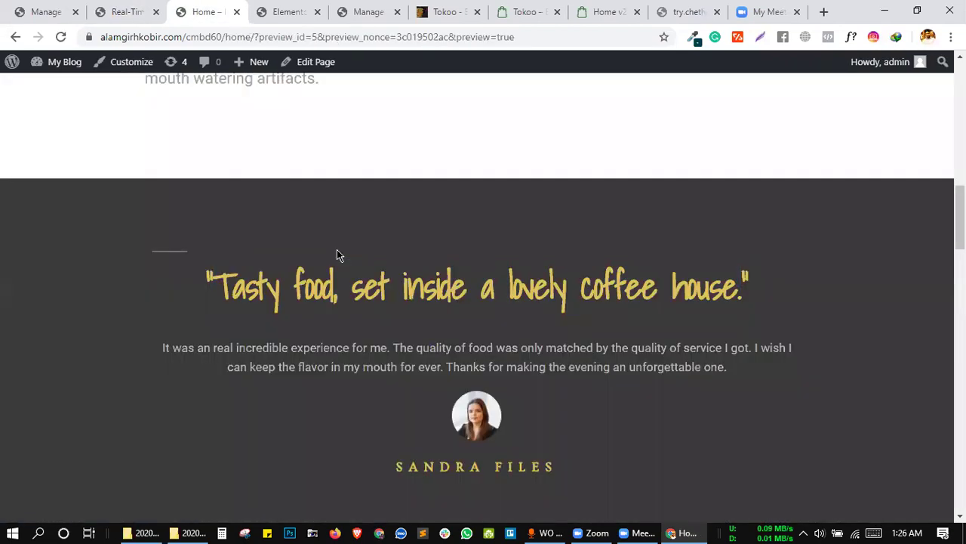
right_click(336, 255)
click(384, 299)
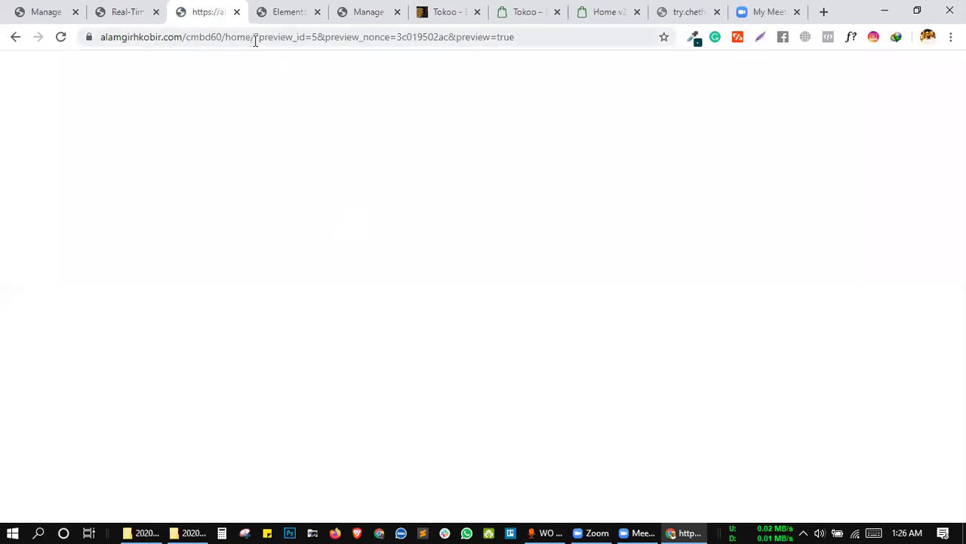
drag(254, 41, 543, 50)
key(BackSpace)
key(Return)
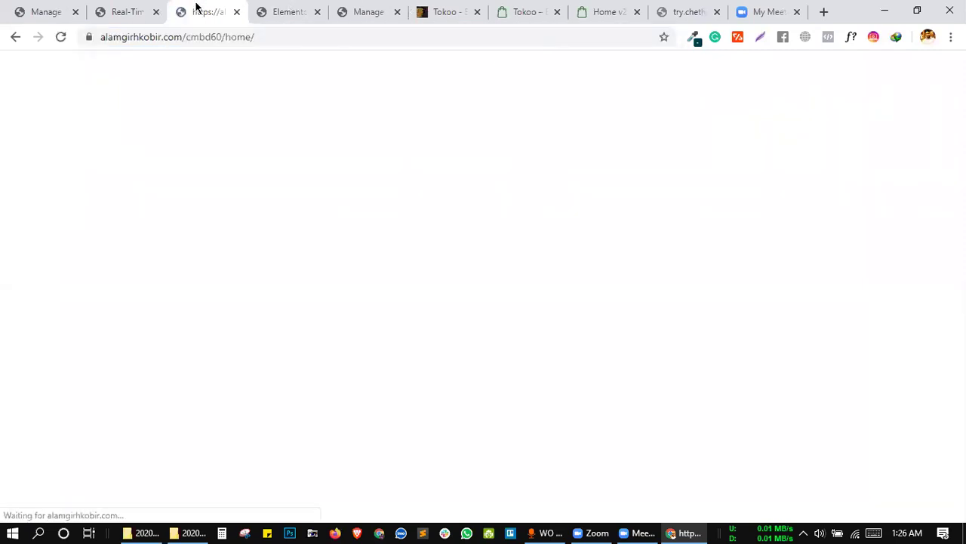
Reload /home/, then load the site root /cmbd60/ by deleting the home path.
double_click(247, 34)
click(250, 36)
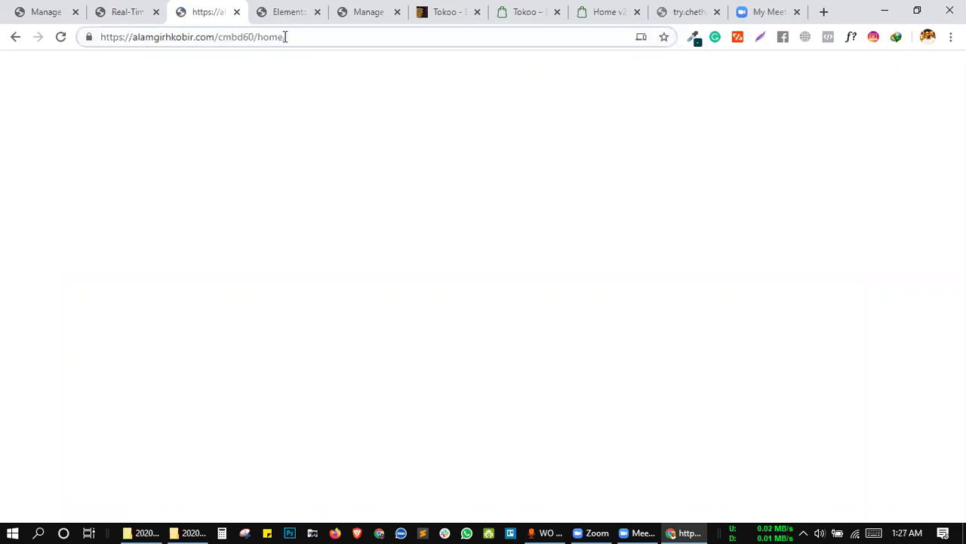
key(Return)
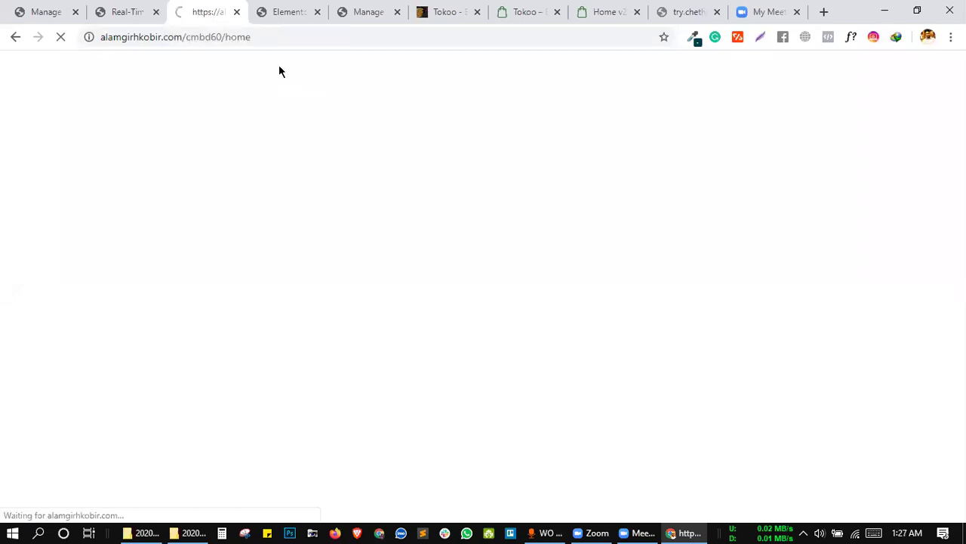
click(222, 37)
key(shift+End)
key(Delete)
key(Return)
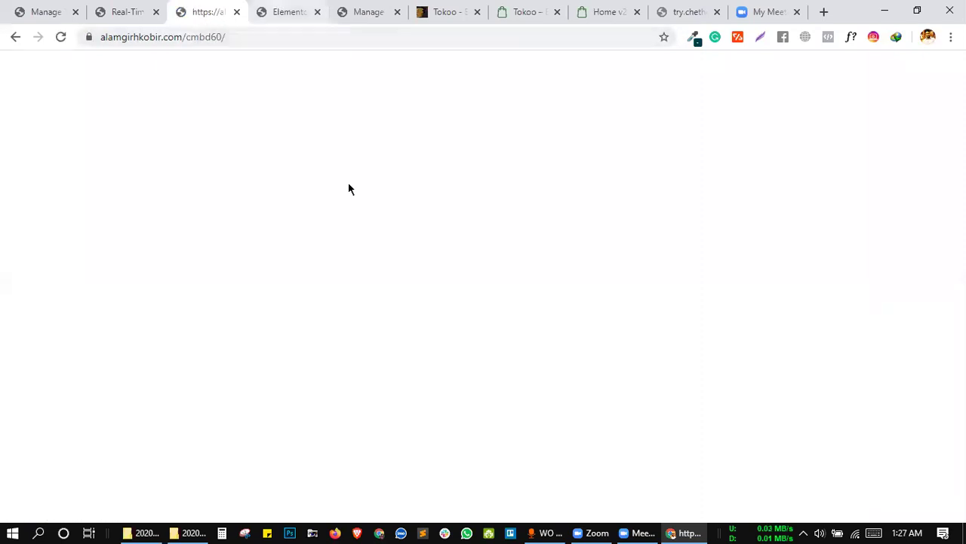
click(305, 10)
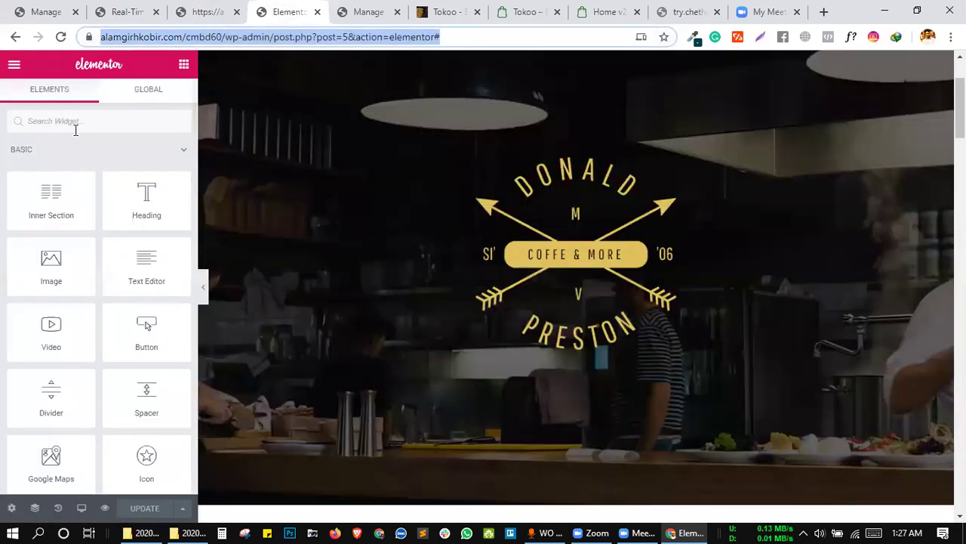
Reload Elementor, go back to the Home page's block editor, and generate a preview in a new tab.
click(59, 38)
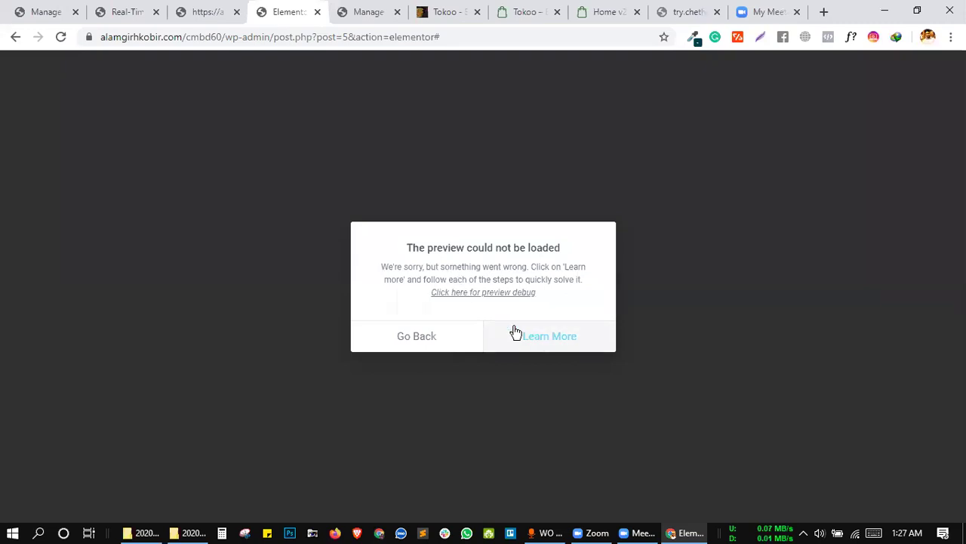
click(425, 332)
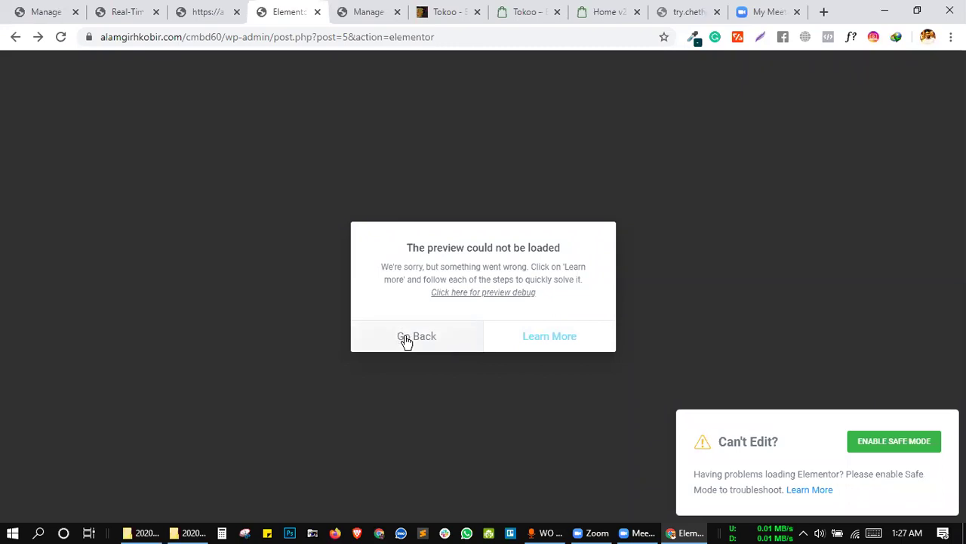
click(404, 338)
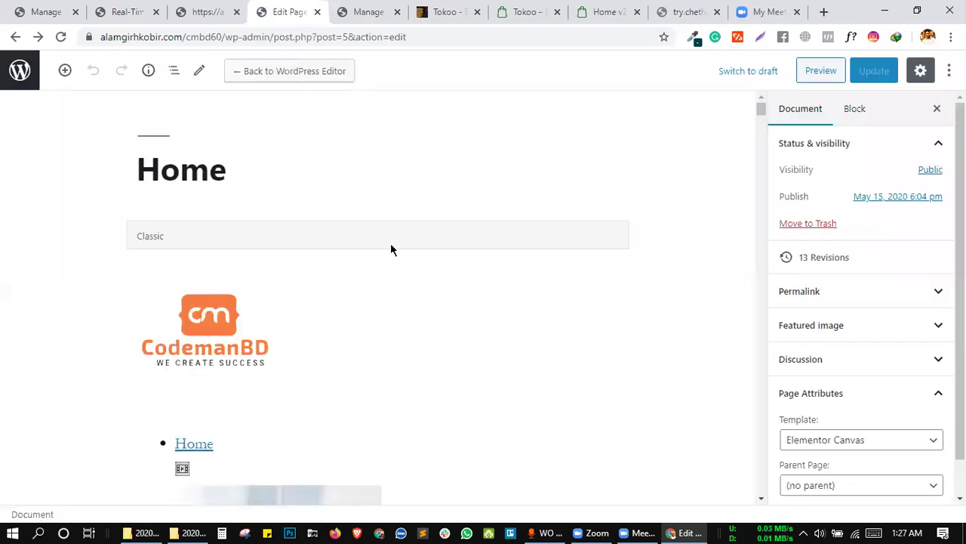
scroll(364, 262, down, 6)
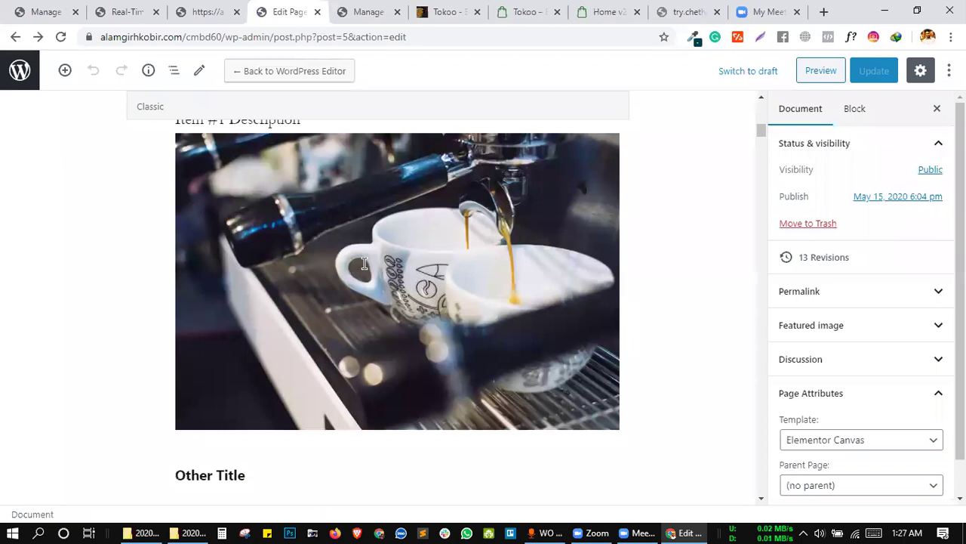
scroll(364, 263, down, 6)
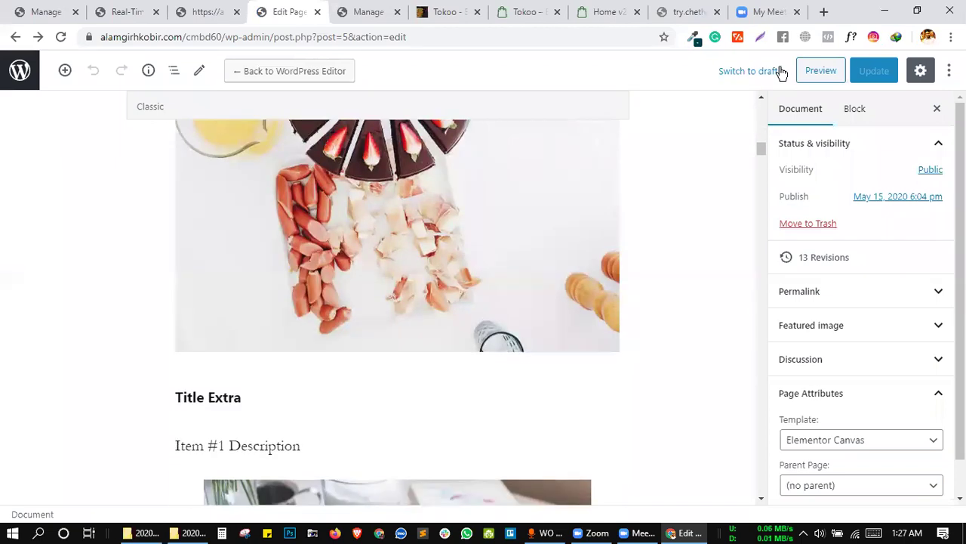
click(821, 72)
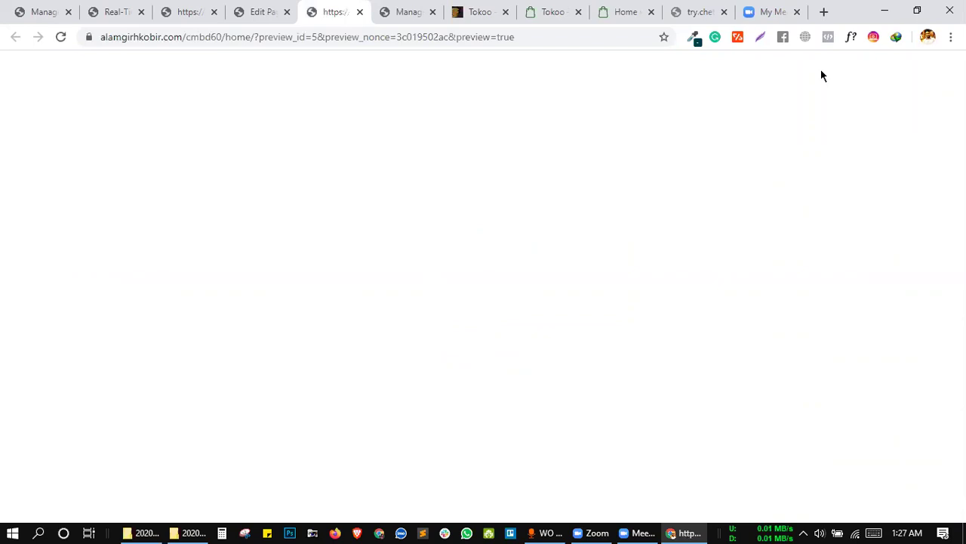
click(265, 11)
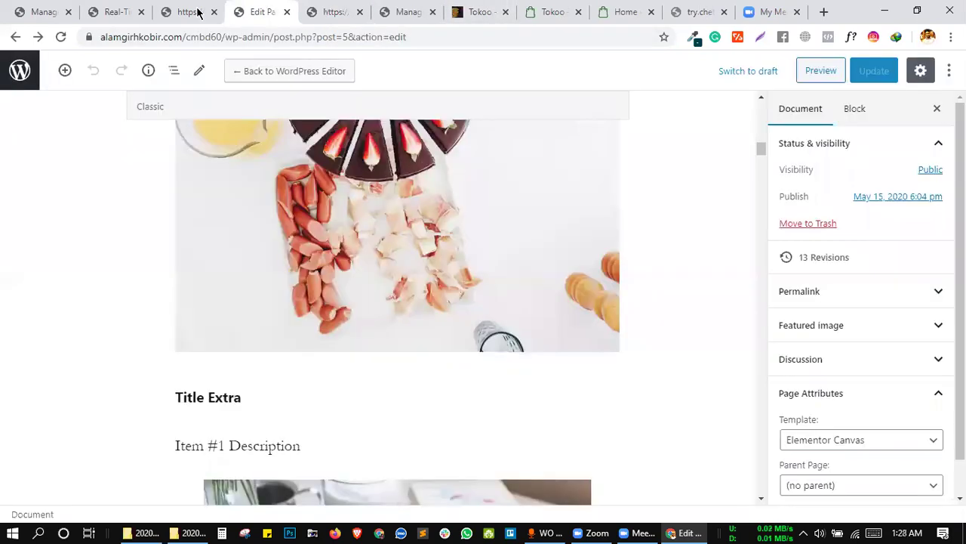
click(189, 13)
Open the rules page in a new tab, remove the author-name rule, and save the empty list.
click(105, 11)
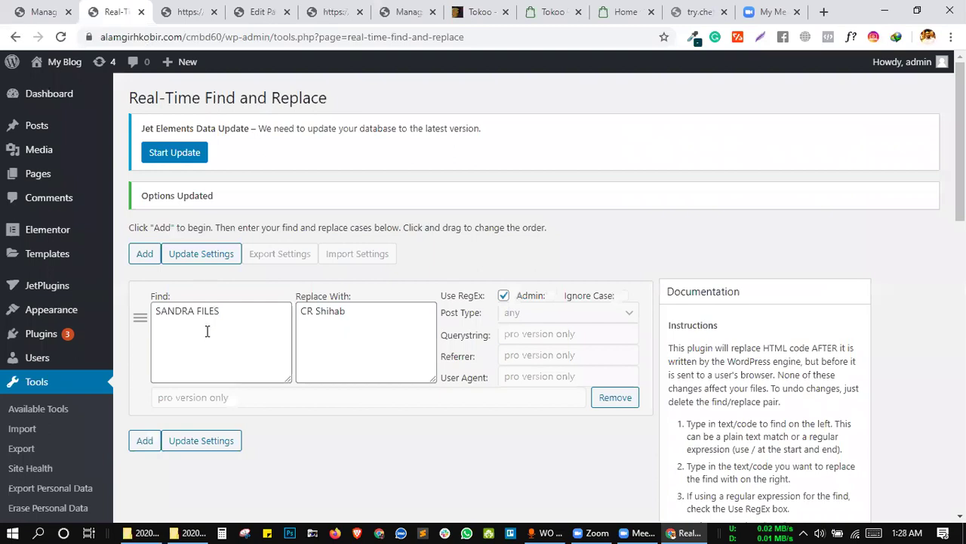
drag(239, 316, 144, 317)
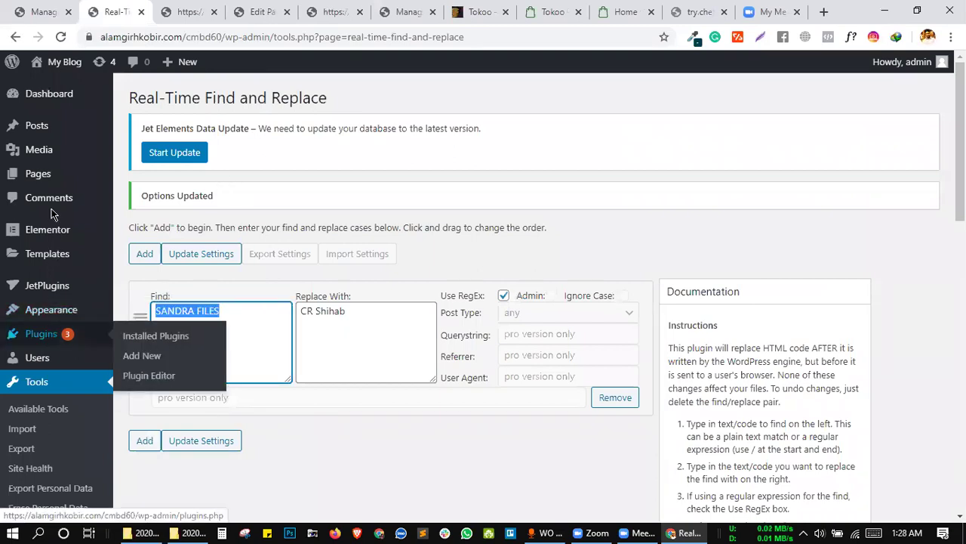
click(168, 36)
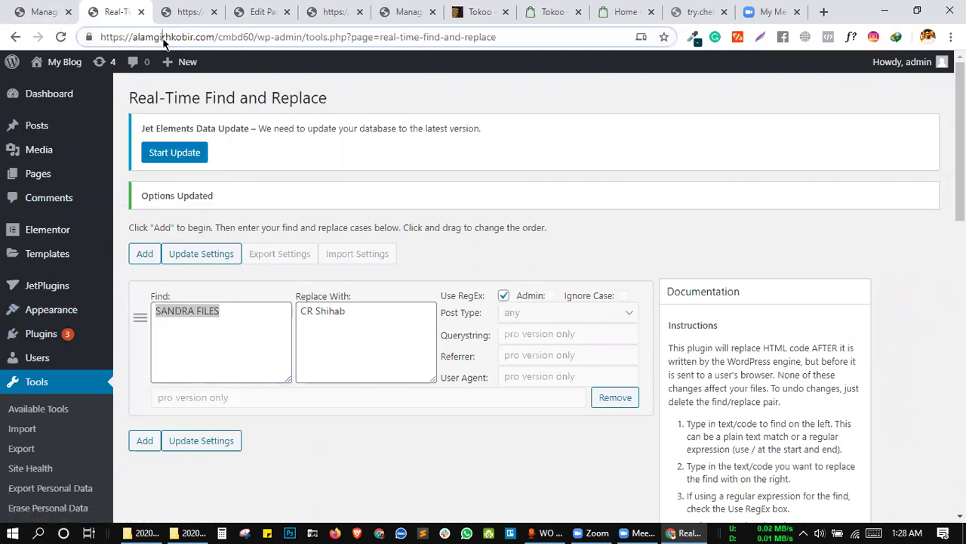
triple_click(160, 37)
drag(157, 36, 158, 18)
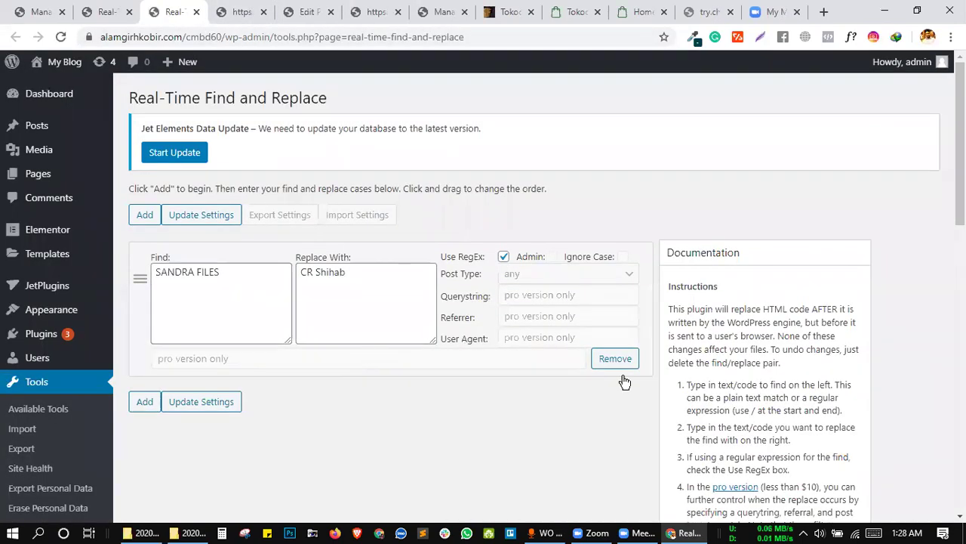
click(622, 362)
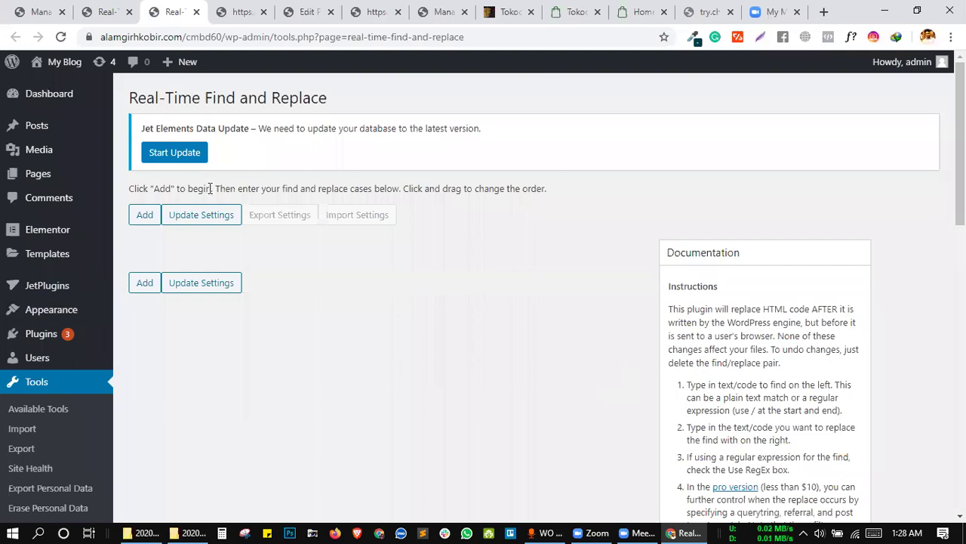
click(211, 215)
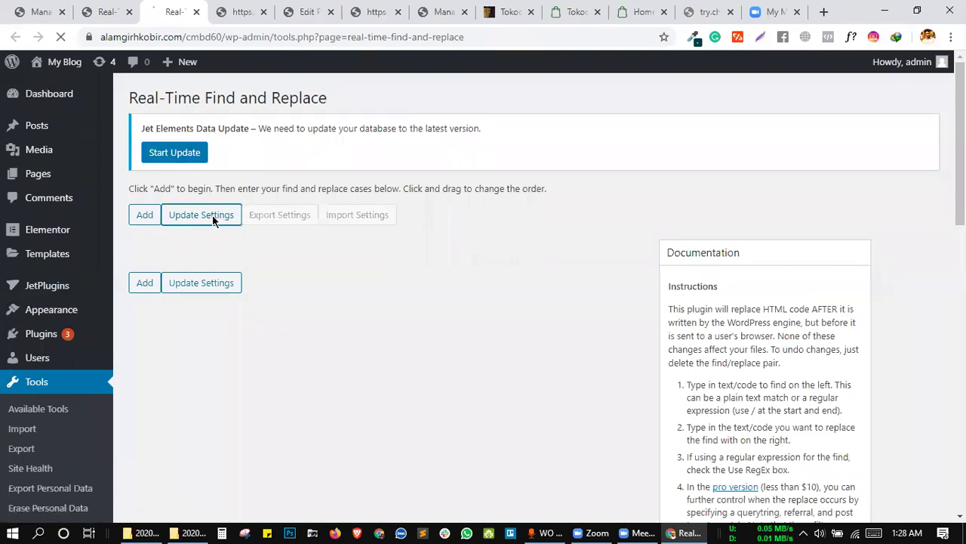
Reload the site's front page and scroll through it.
click(246, 9)
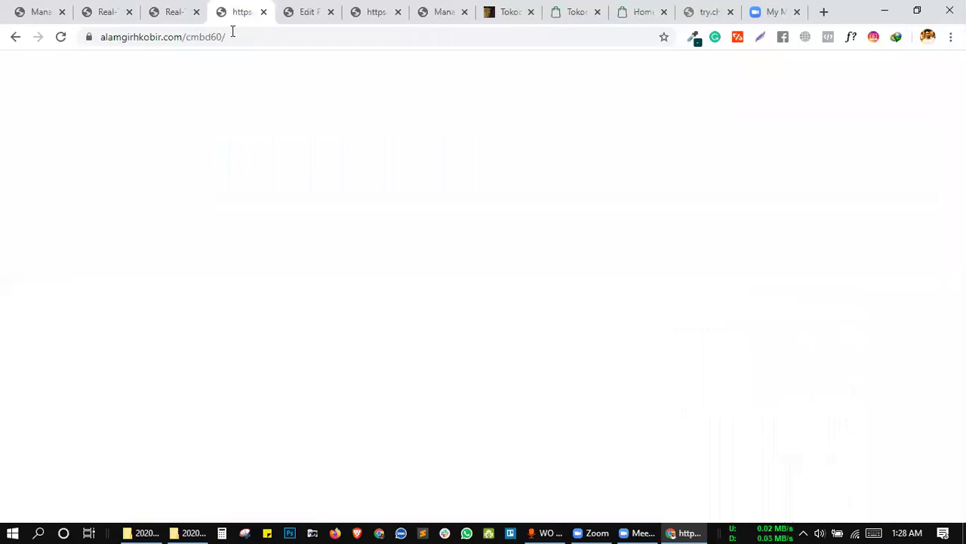
click(233, 31)
key(Return)
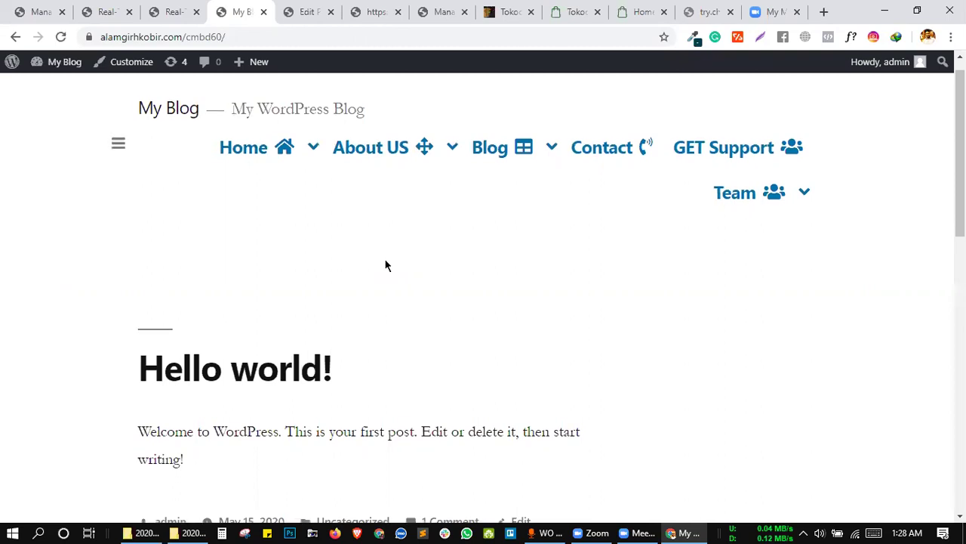
scroll(385, 265, down, 4)
scroll(385, 265, down, 6)
scroll(385, 258, up, 10)
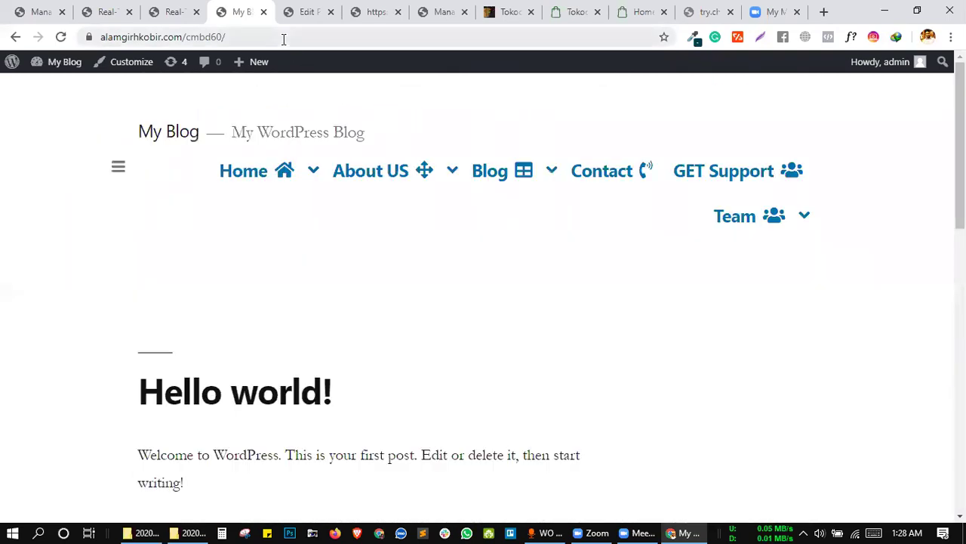
Load /cmbd60/home and scroll down to the testimonial's author name.
click(283, 38)
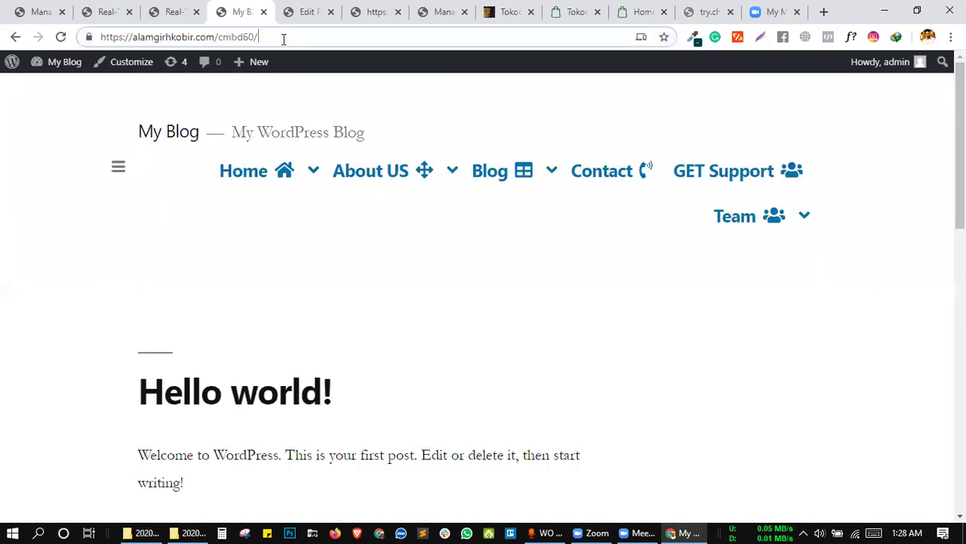
text(home)
key(Return)
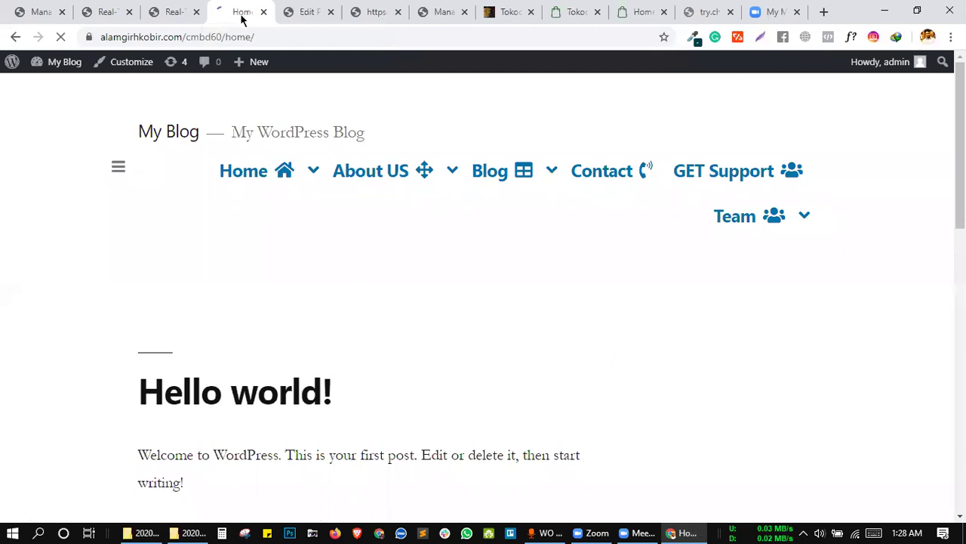
scroll(421, 274, down, 15)
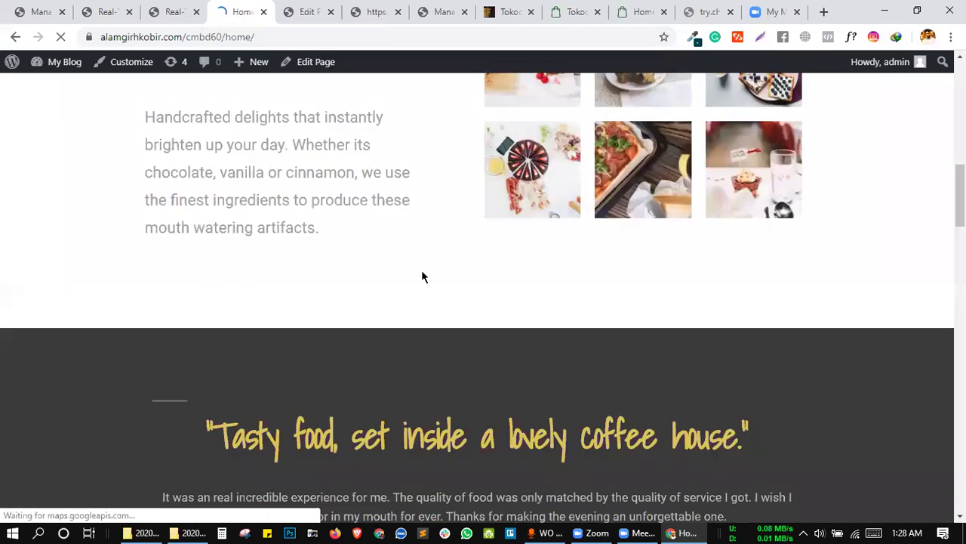
scroll(458, 211, down, 1)
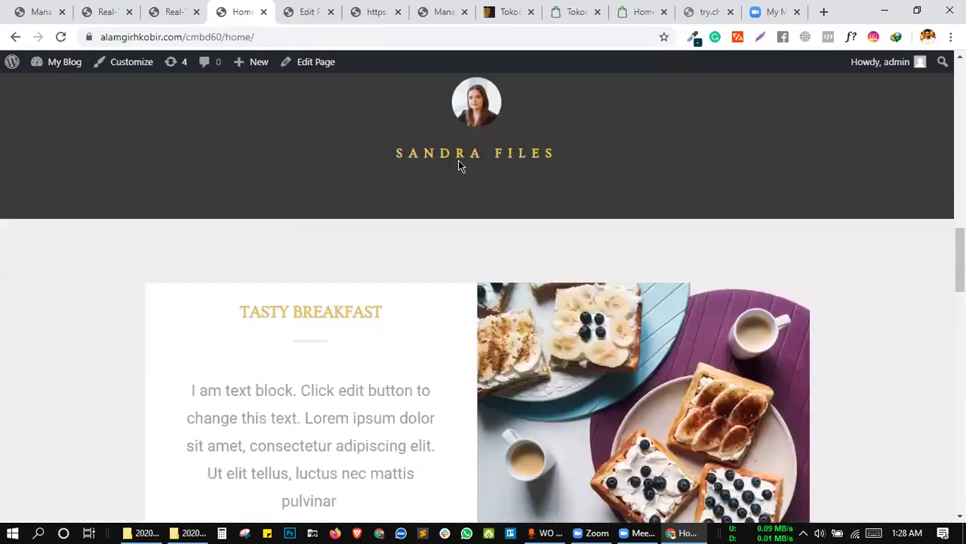
right_click(459, 157)
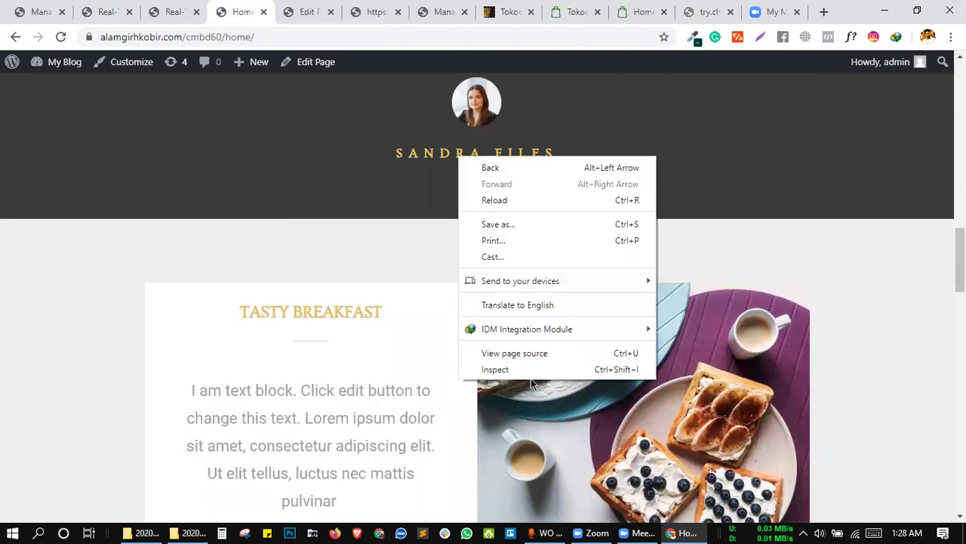
click(530, 378)
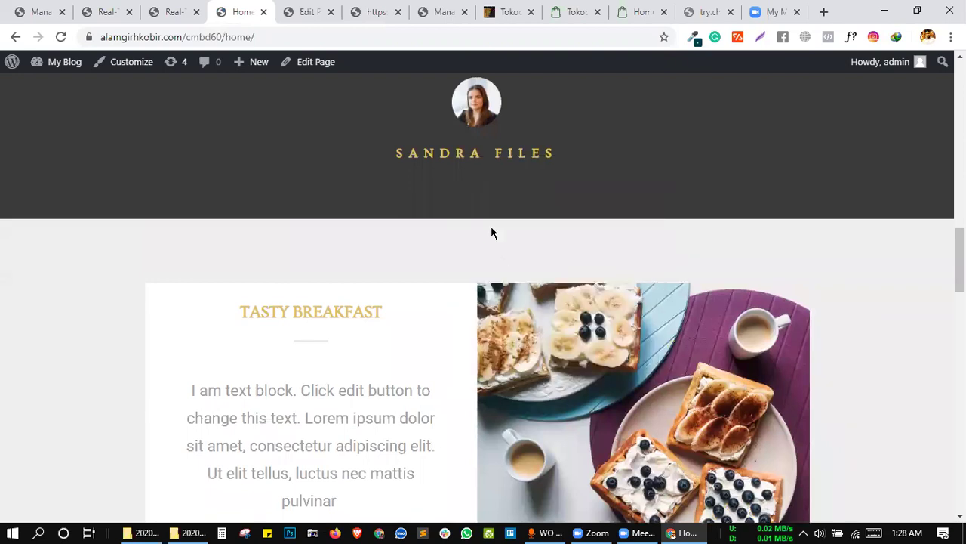
right_click(471, 156)
Inspect the author-name element in DevTools and select its full markup in Edit as HTML.
click(525, 370)
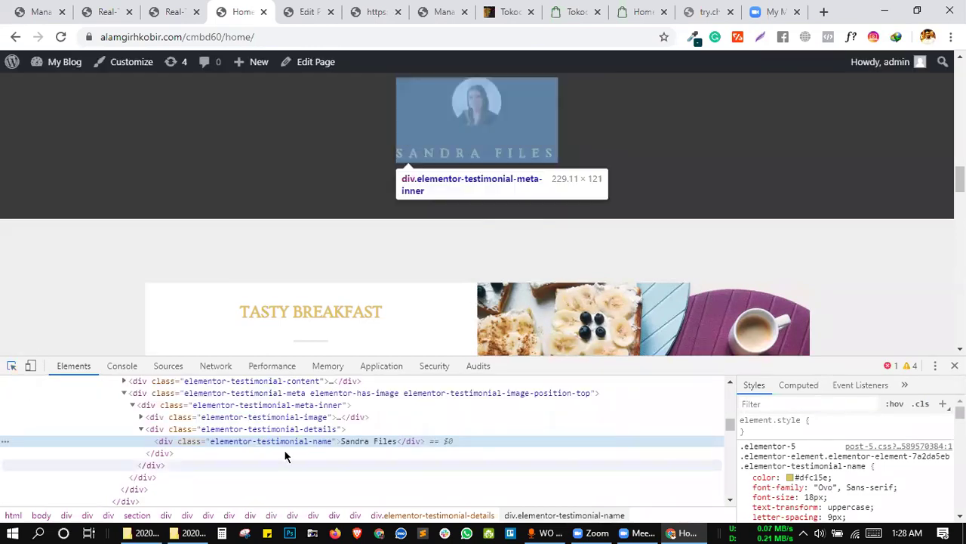
right_click(251, 443)
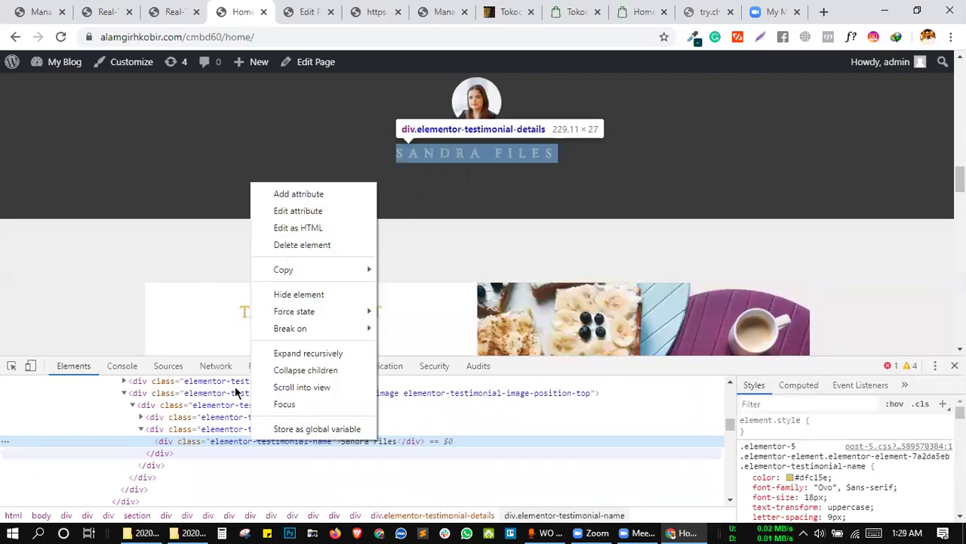
click(165, 446)
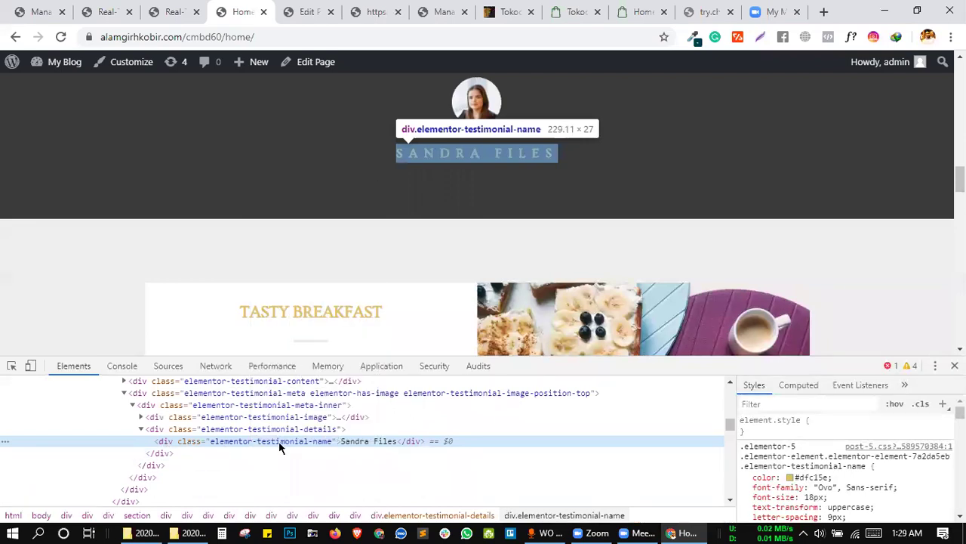
right_click(383, 440)
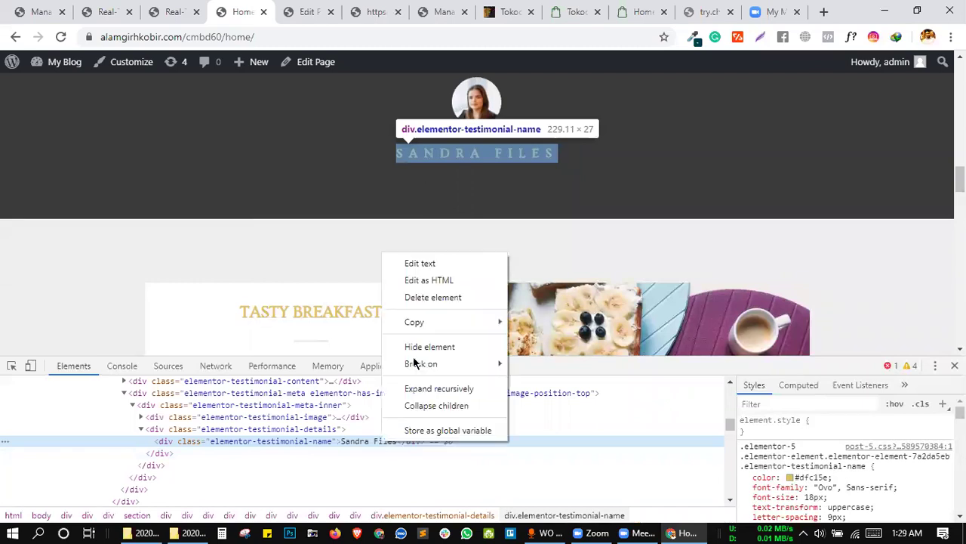
click(439, 283)
key(ctrl+a)
key(ctrl+c)
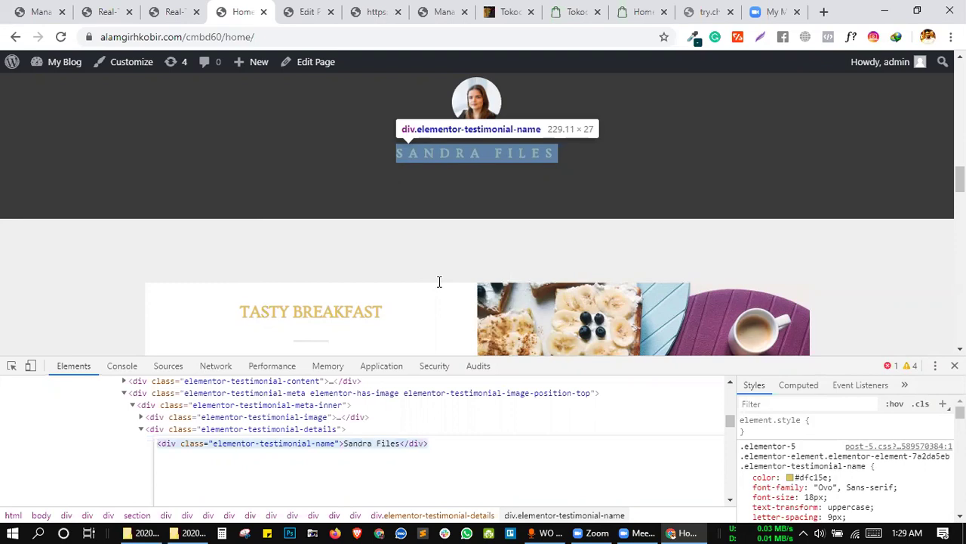
click(175, 11)
Add a new rule with the testimonial author's div markup pasted as its Find text.
click(144, 253)
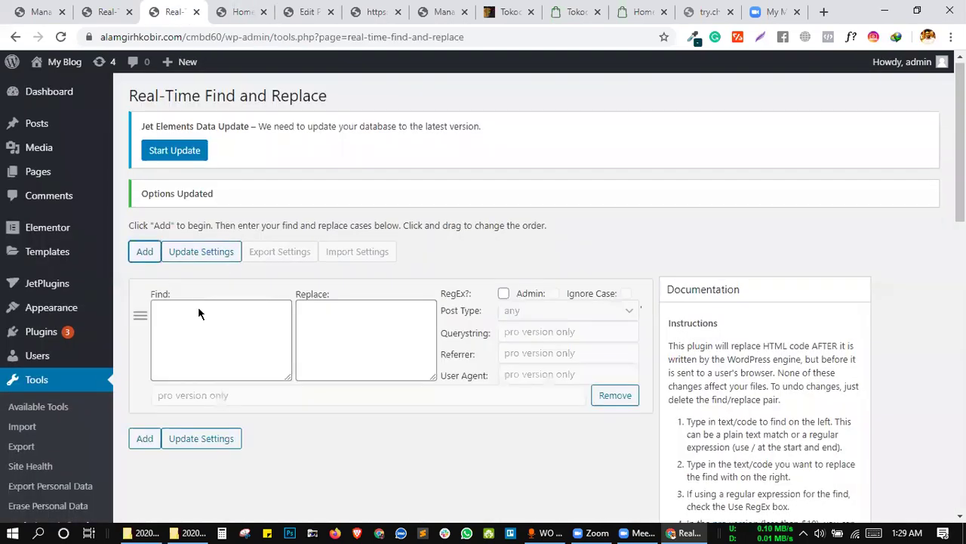
scroll(200, 309, down, 3)
click(210, 121)
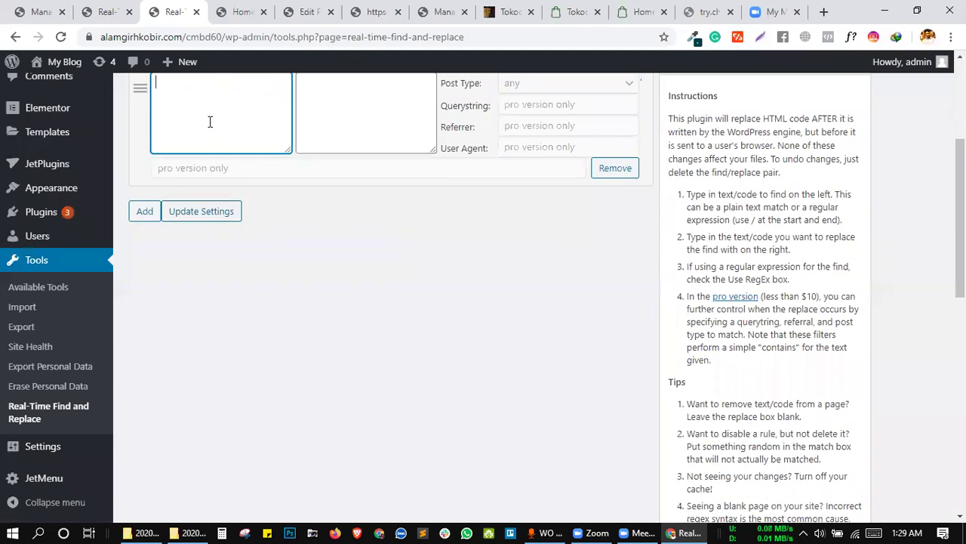
key(ctrl+v)
scroll(369, 259, up, 2)
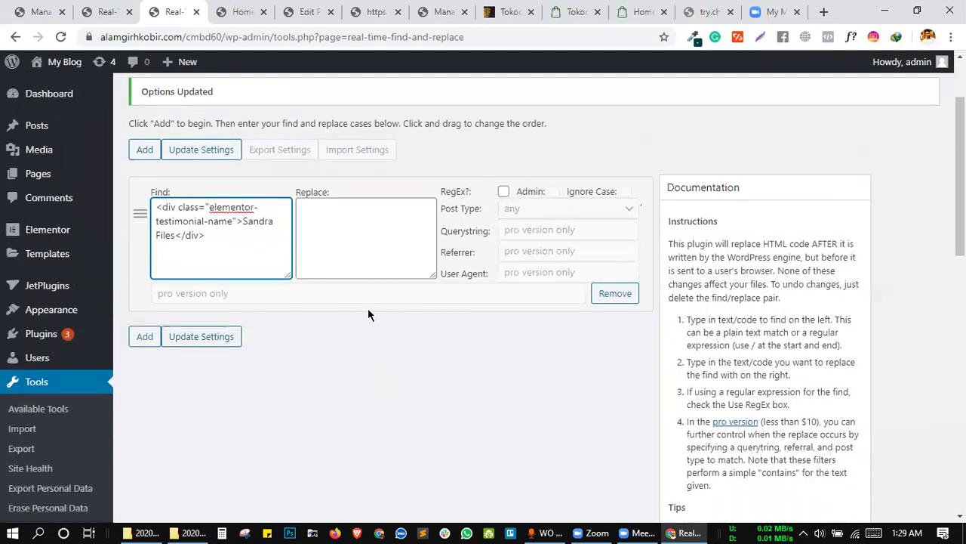
Paste the same markup as the replacement, change the name to 'Shihab', and save the rules.
click(354, 241)
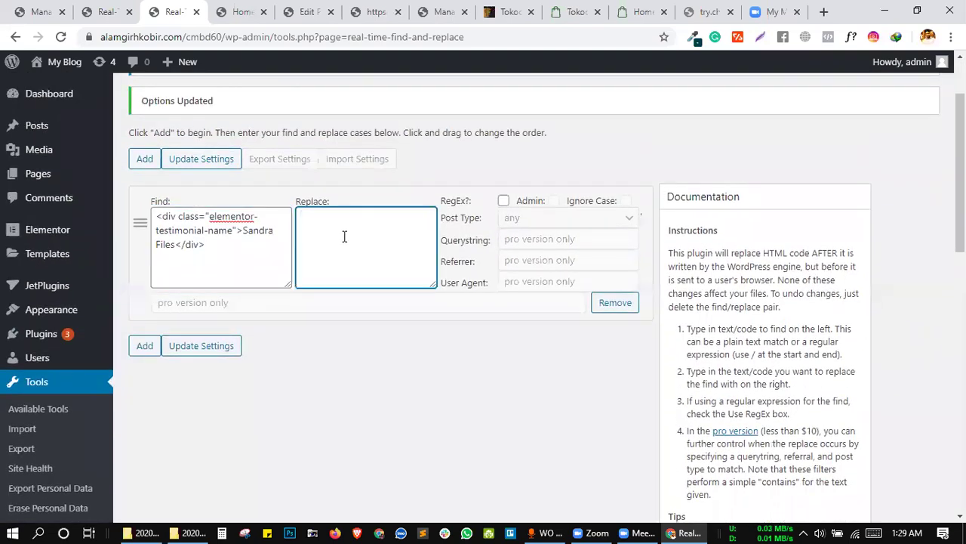
key(ctrl+v)
drag(388, 230, 323, 242)
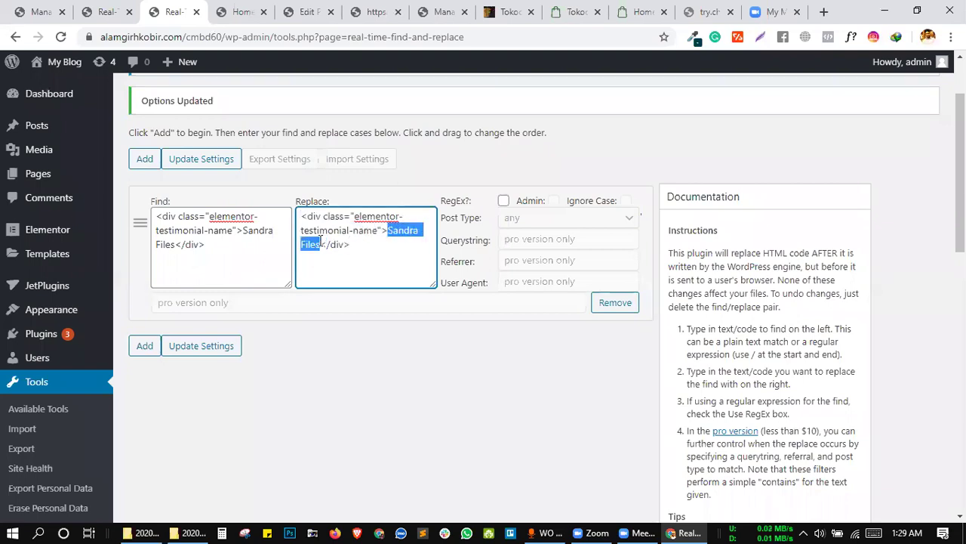
text(Shihab)
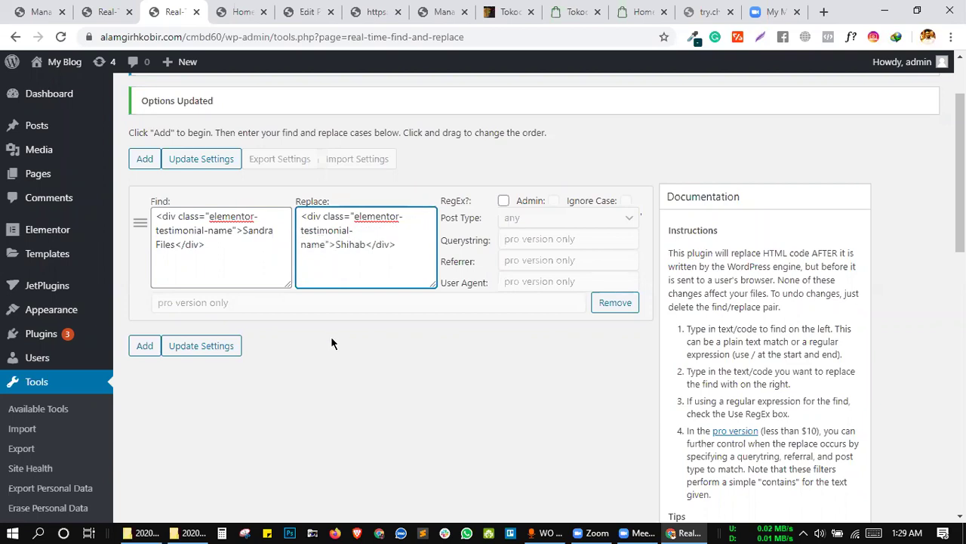
click(178, 349)
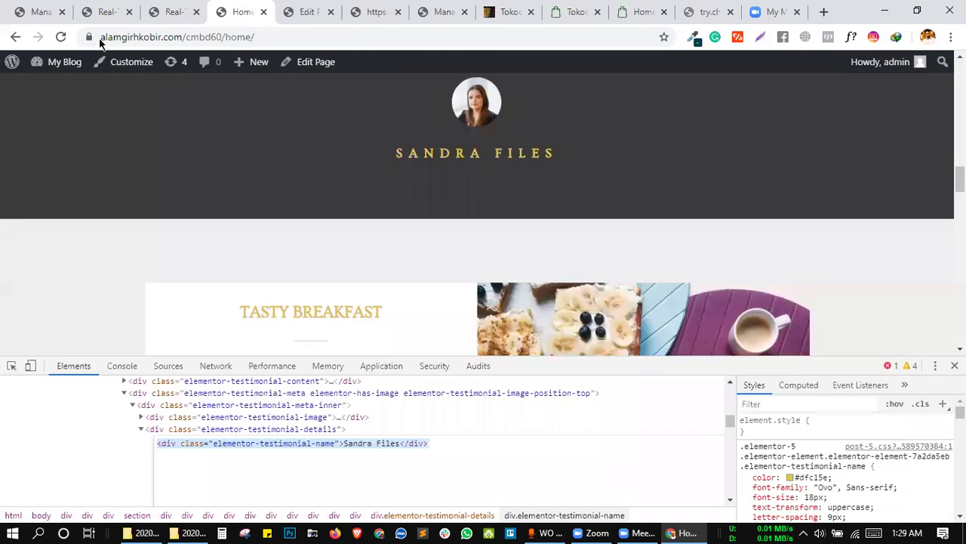
click(240, 9)
Reload the home page, close DevTools, and highlight the new author name to check it.
key(F5)
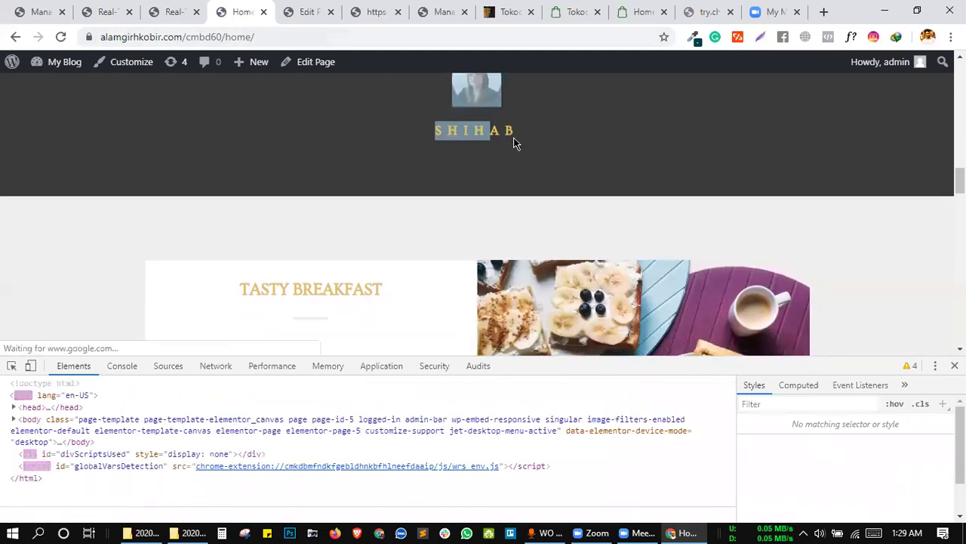
scroll(544, 137, up, 2)
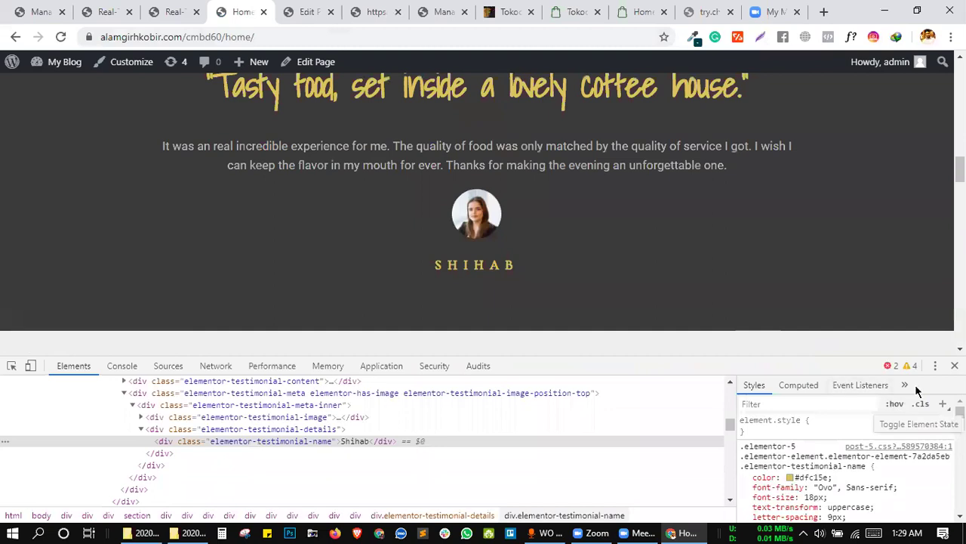
click(954, 366)
drag(446, 270, 565, 249)
click(521, 256)
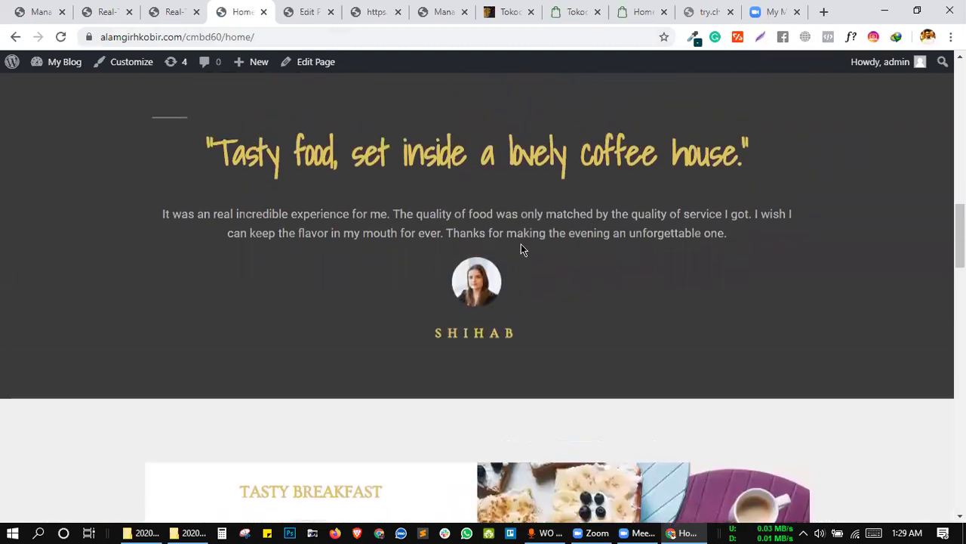
scroll(526, 330, up, 1)
drag(521, 311, 552, 331)
click(443, 310)
click(530, 330)
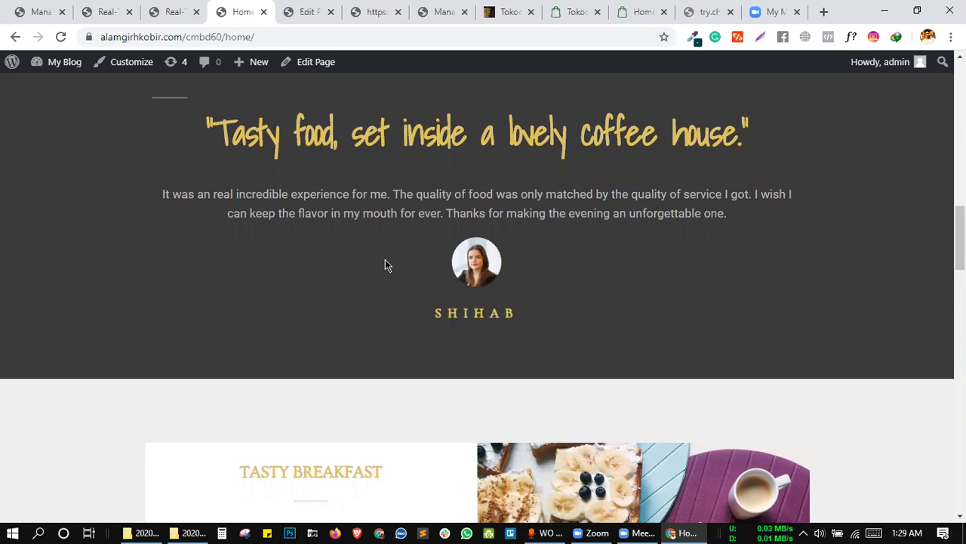
Recheck the testimonial's author name line, then highlight the coffee-house quote heading text.
scroll(385, 265, up, 3)
scroll(385, 265, down, 1)
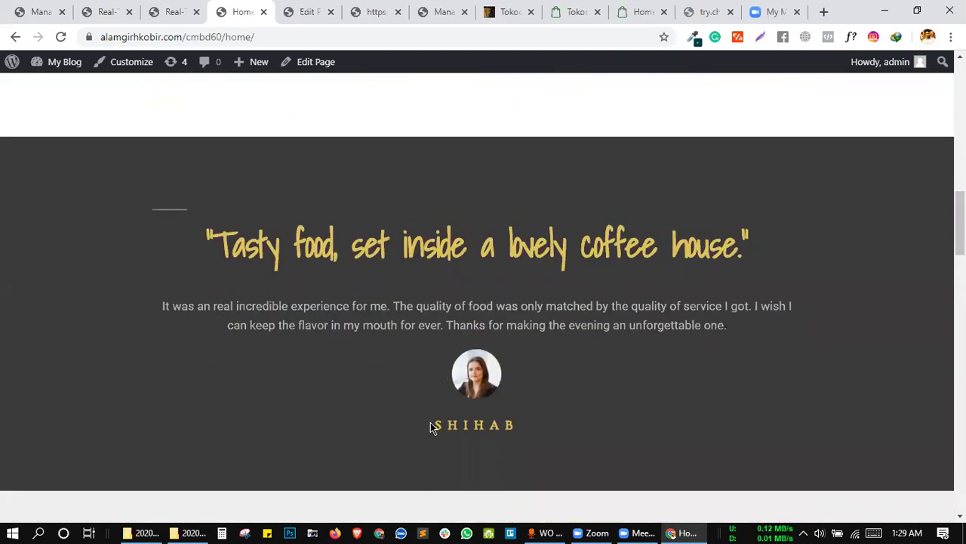
triple_click(430, 427)
click(563, 401)
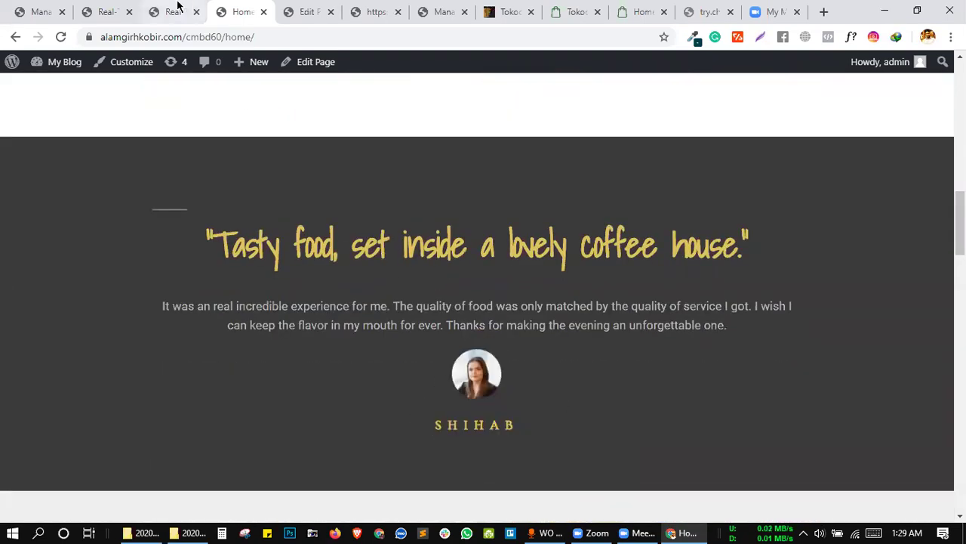
click(189, 16)
click(238, 19)
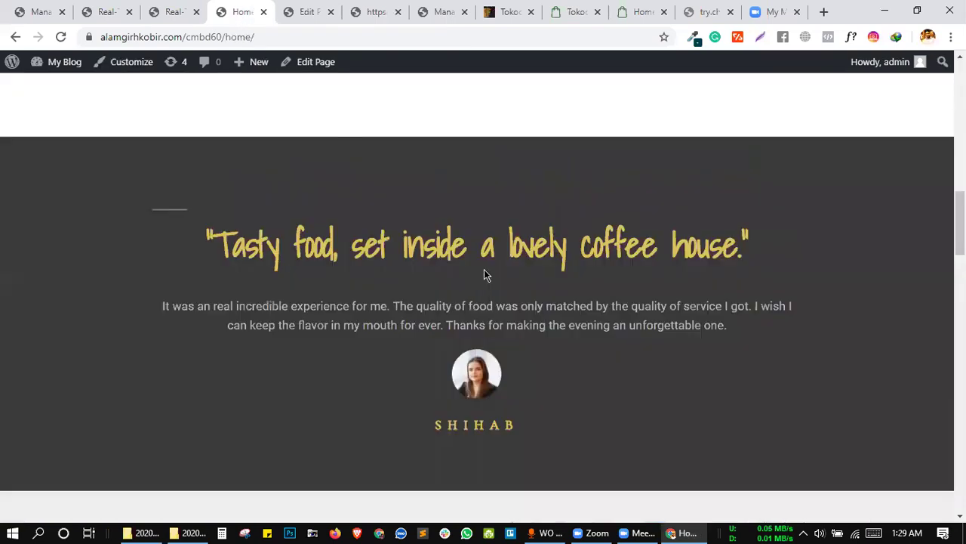
drag(213, 239, 741, 246)
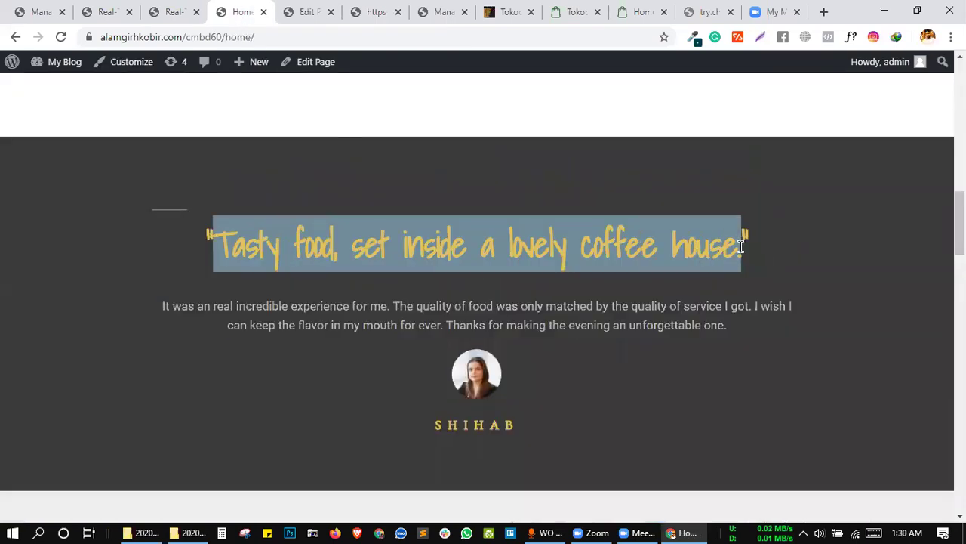
Inspect the 'Tasty food, set inside a lovely coffee house.' heading in DevTools.
click(681, 248)
right_click(681, 249)
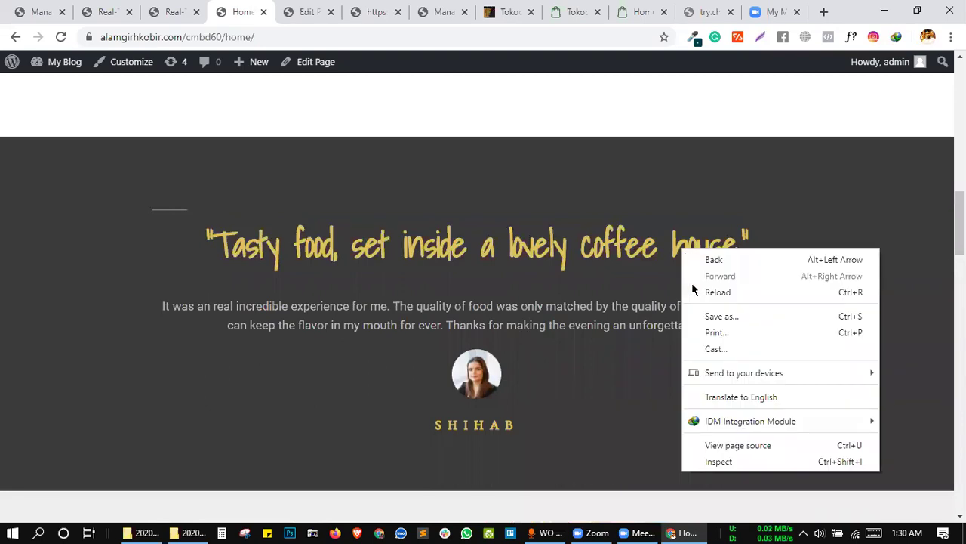
click(719, 462)
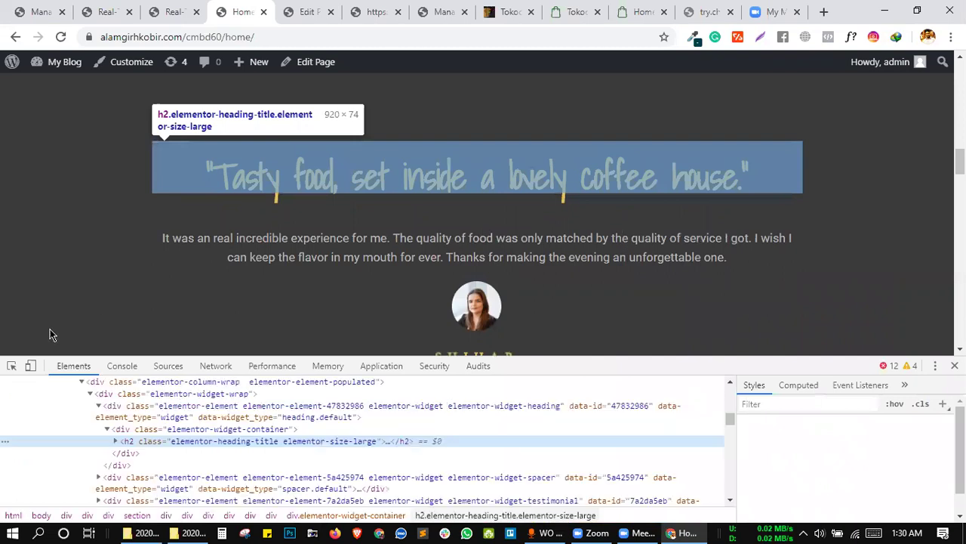
click(11, 366)
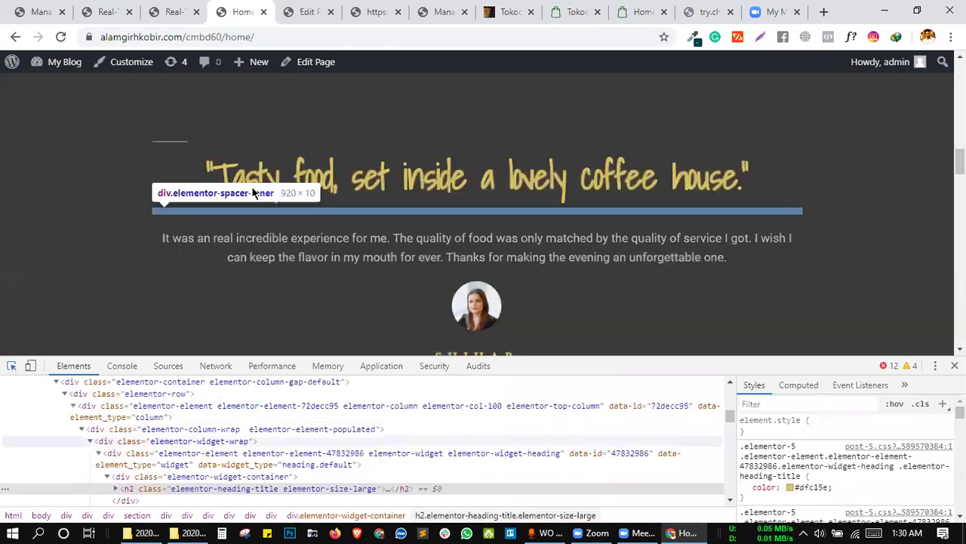
click(525, 170)
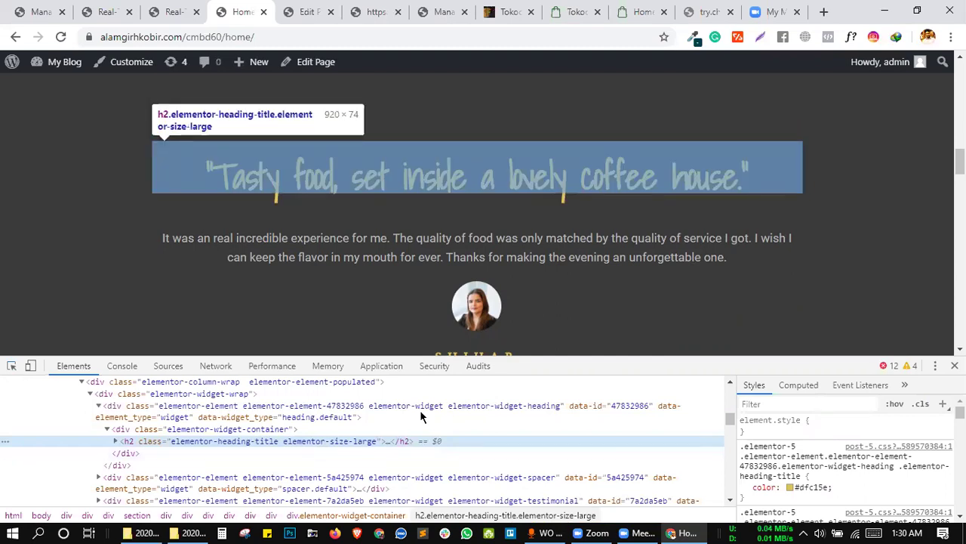
Open the h2 heading as editable HTML and select its full markup for copying.
right_click(290, 448)
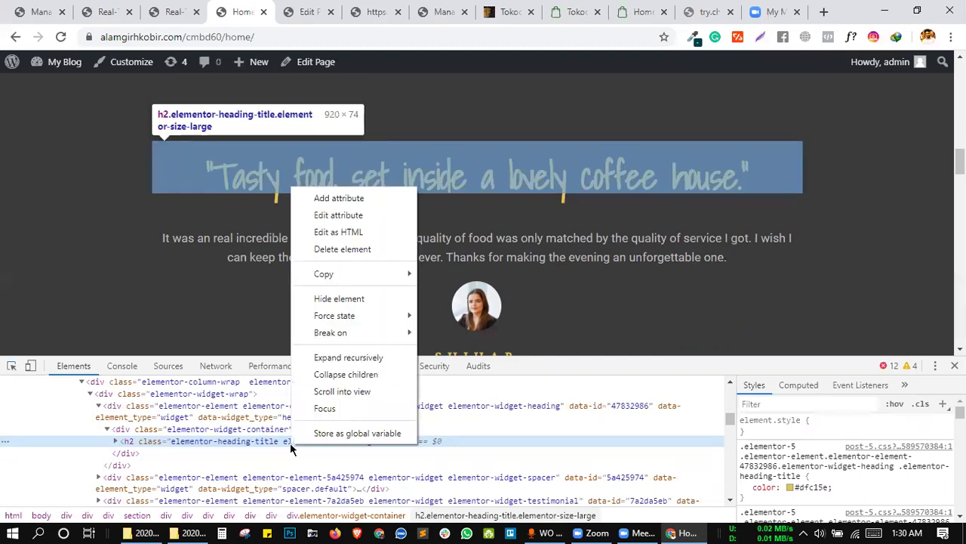
click(329, 233)
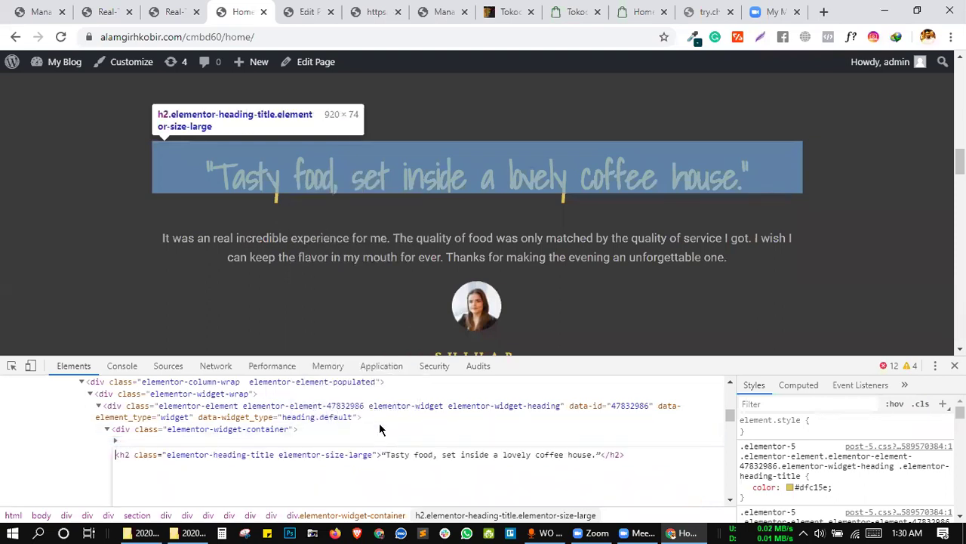
key(ctrl+shift+Right)
key(ctrl+shift+Right)
key(ctrl+shift+Right)
key(ctrl+shift+Right)
key(ctrl+shift+Right)
key(ctrl+shift+Right)
key(ctrl+shift+Right)
key(ctrl+shift+Right)
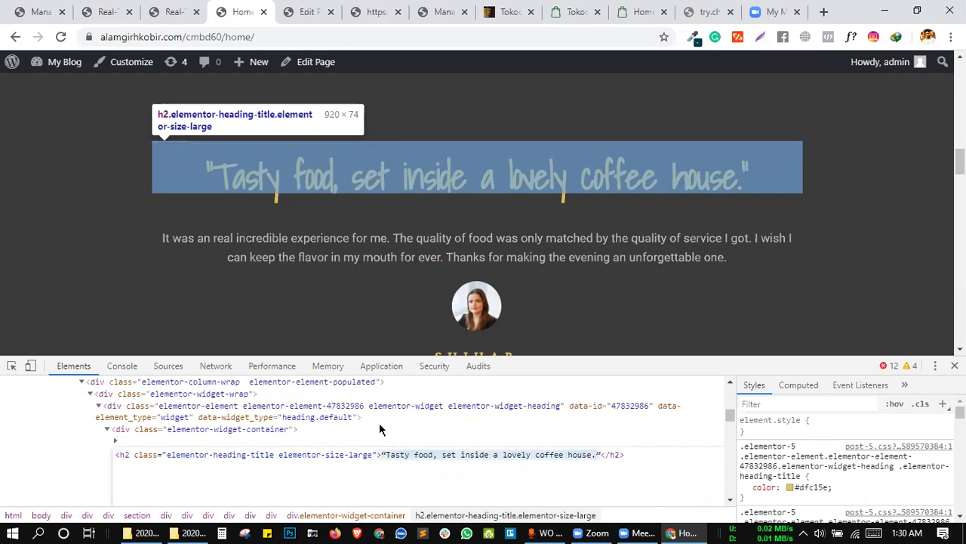
key(ctrl+a)
key(ctrl+c)
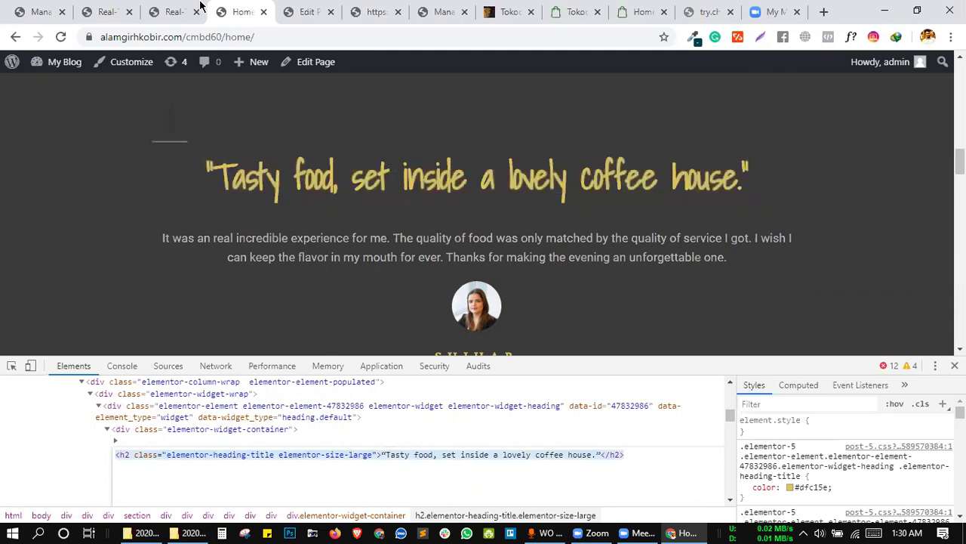
click(172, 11)
Add a new rule with the h2 heading markup pasted into both Find and Replace.
click(145, 254)
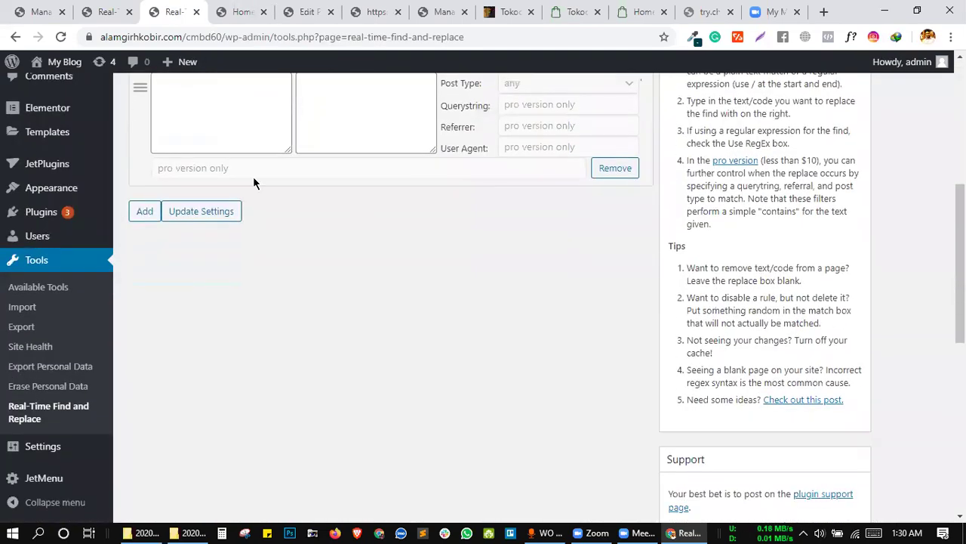
scroll(254, 178, up, 3)
click(237, 206)
key(ctrl+v)
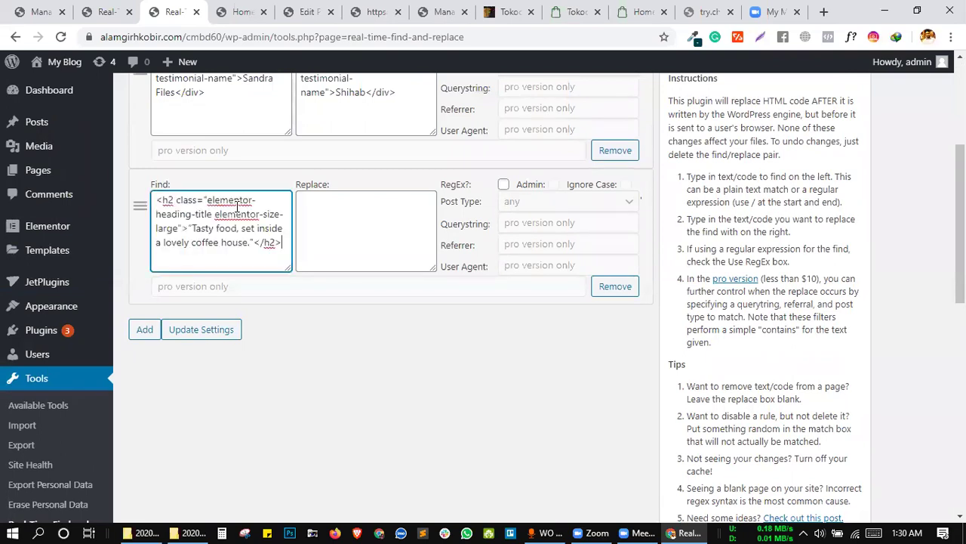
click(322, 215)
key(ctrl+v)
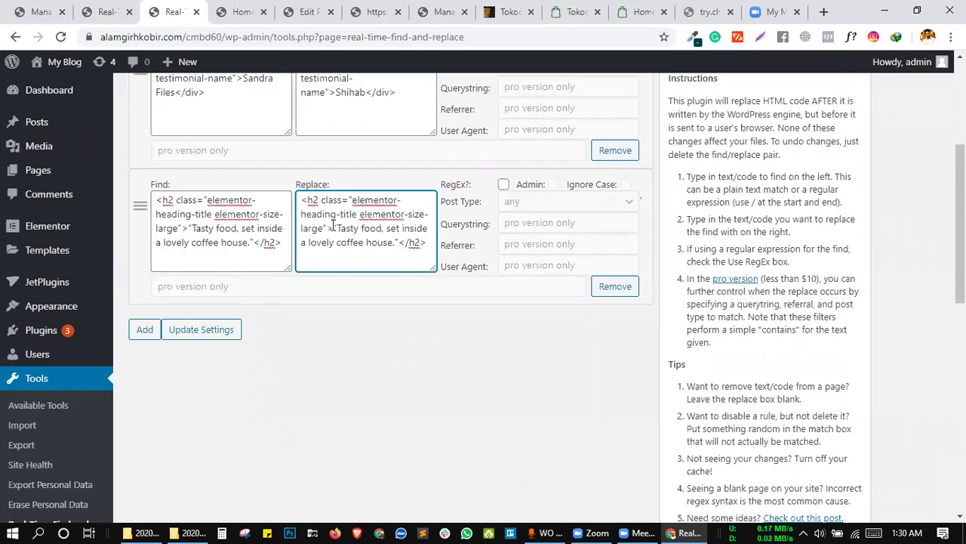
Change the replacement heading wording to 'We Are CMBD-60' and save the rule.
drag(335, 226, 393, 246)
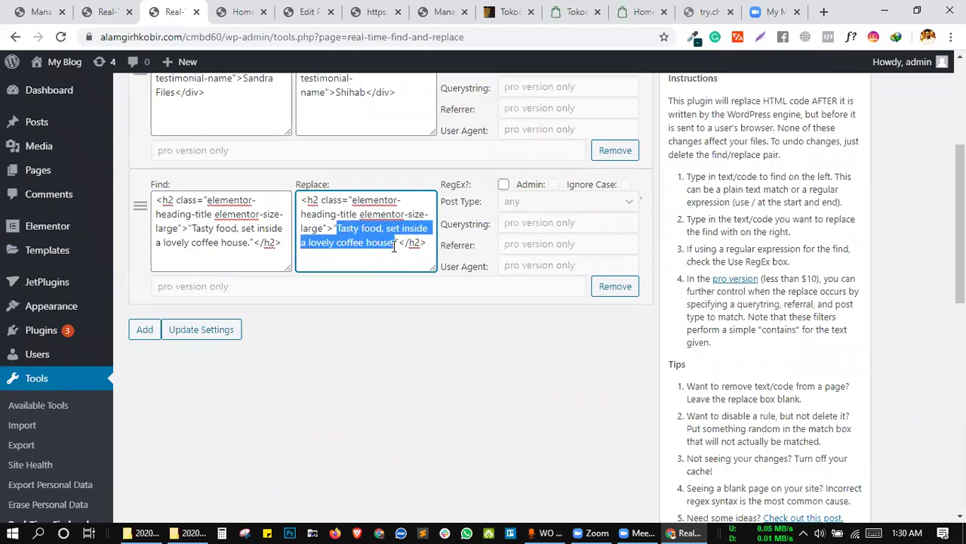
text(We Are)
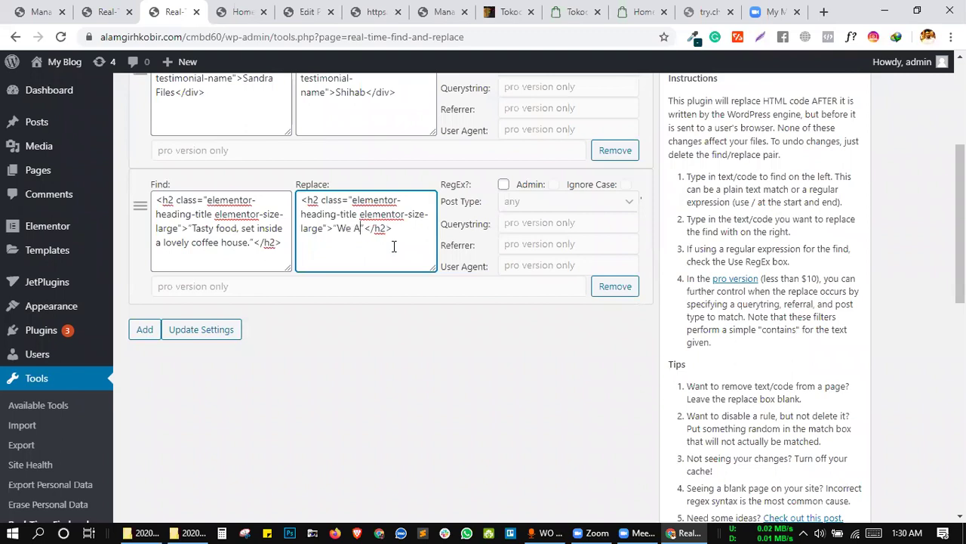
text( Mo)
key(BackSpace)
key(BackSpace)
text(CMBD)
text(-60)
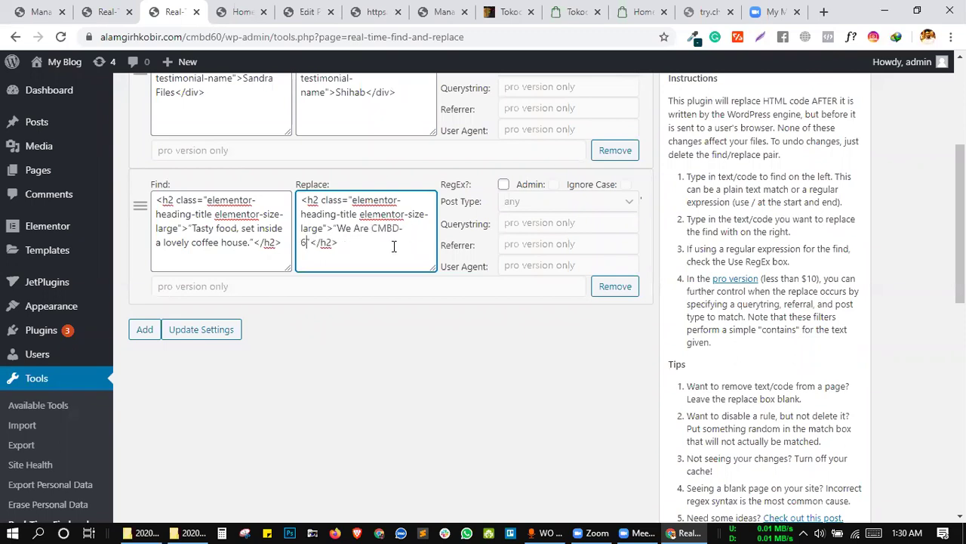
click(298, 295)
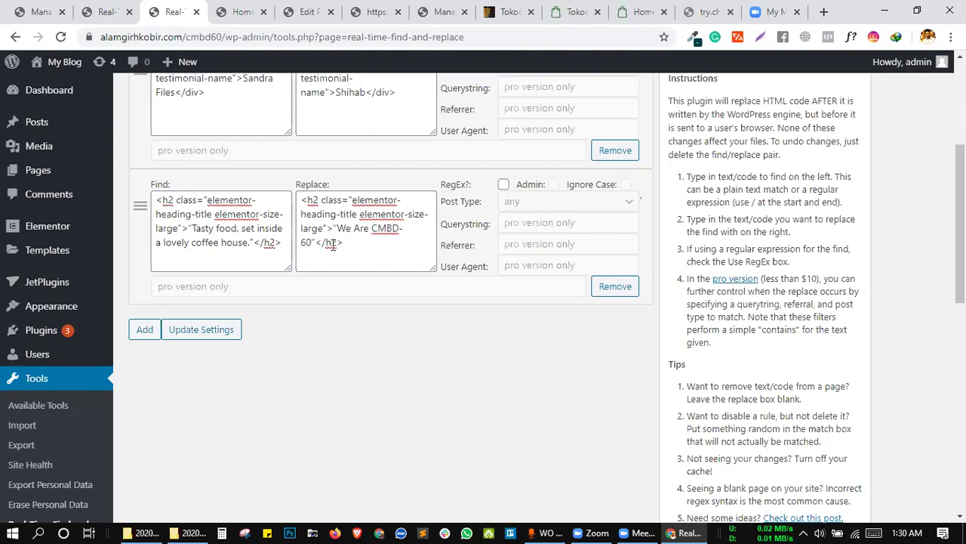
click(195, 335)
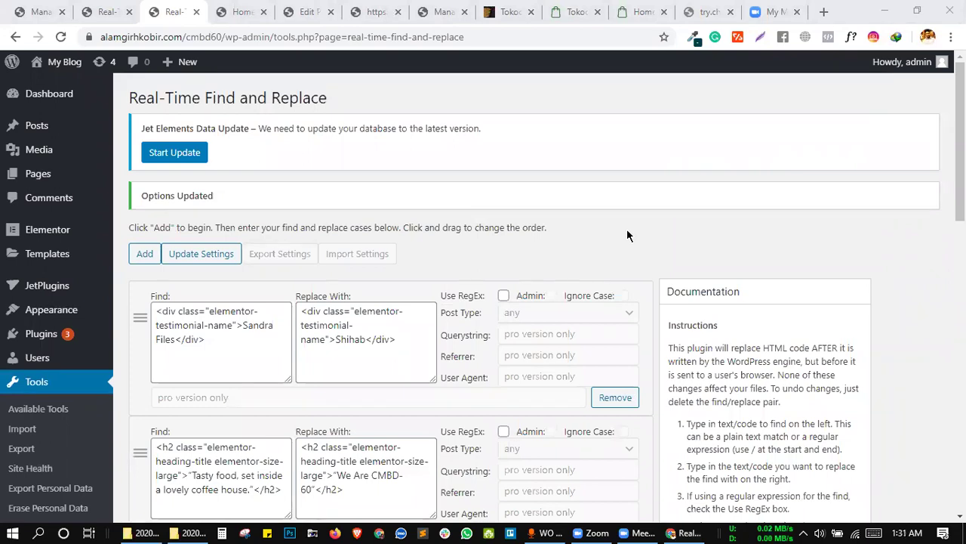
Reload the home page and select the heading to confirm it reads 'We Are CMBD-60'.
click(243, 12)
click(62, 36)
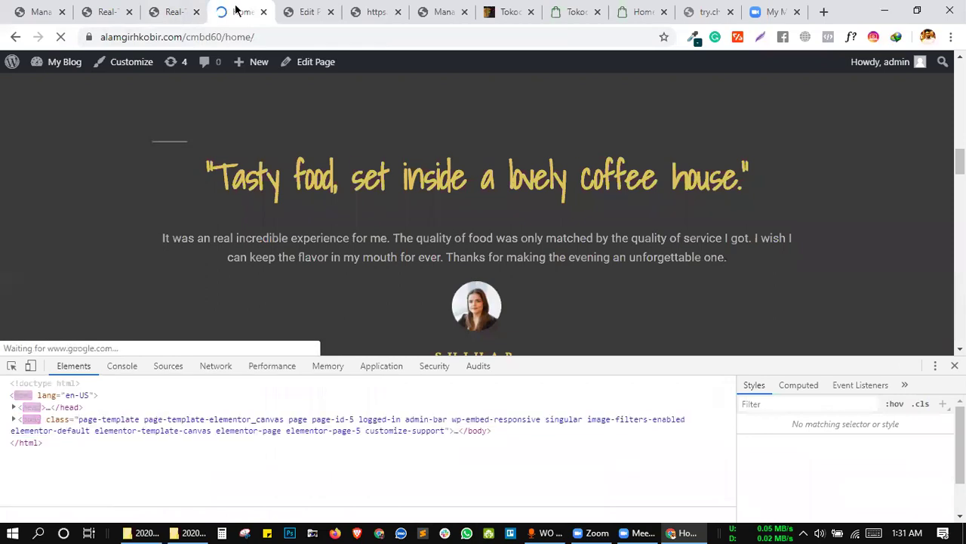
drag(597, 176, 627, 180)
click(588, 209)
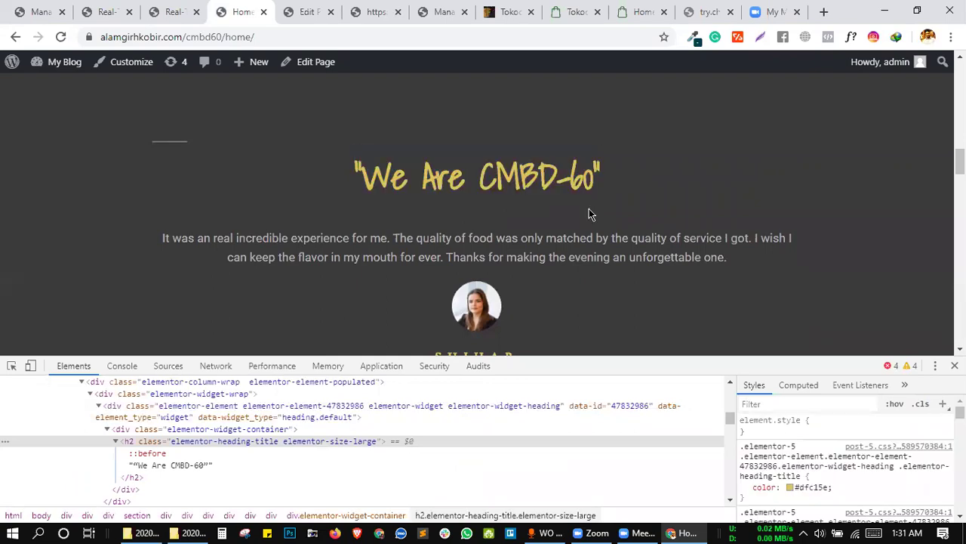
Look over the updated testimonial section, then close DevTools with F12.
scroll(588, 208, up, 5)
scroll(589, 208, down, 3)
scroll(589, 208, up, 3)
scroll(589, 209, down, 2)
scroll(589, 208, up, 3)
scroll(589, 209, down, 1)
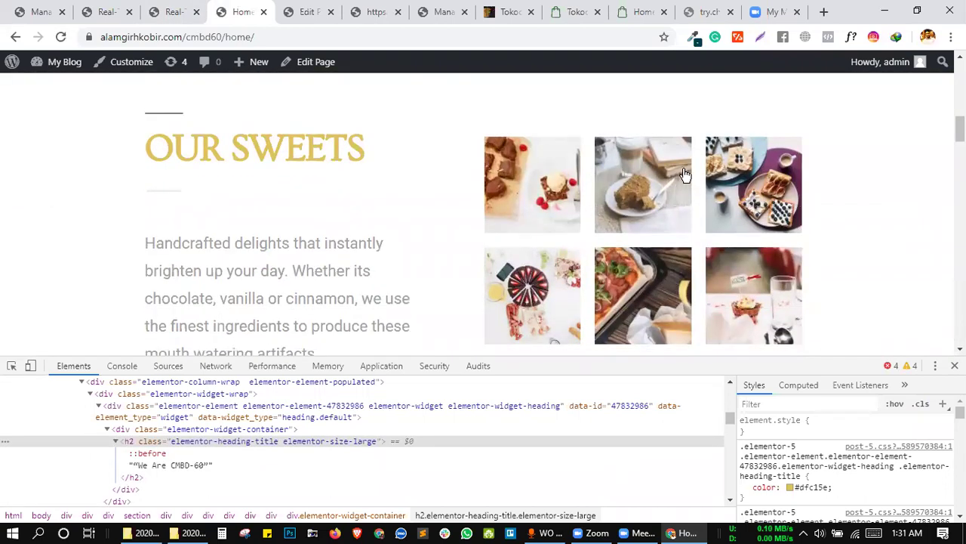
key(F12)
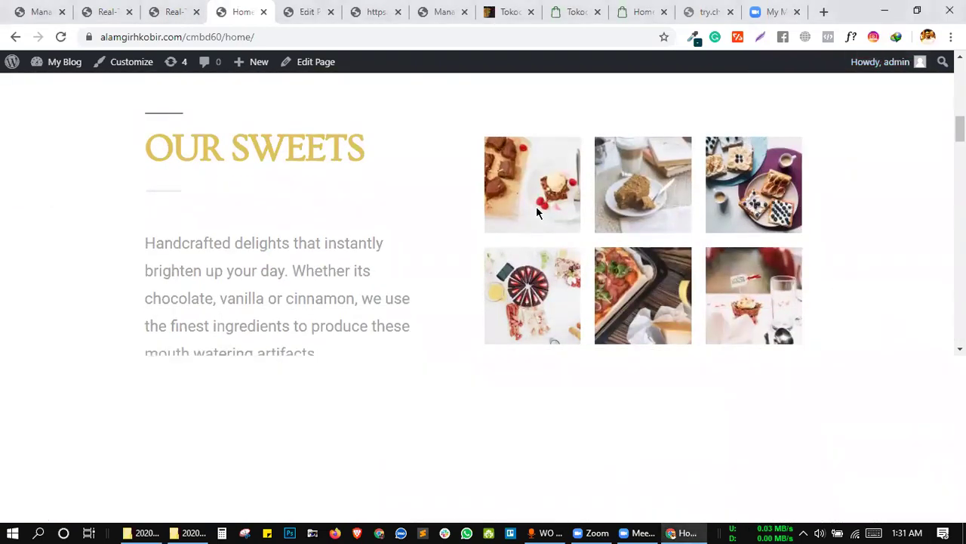
key(ctrl+shift+Tab)
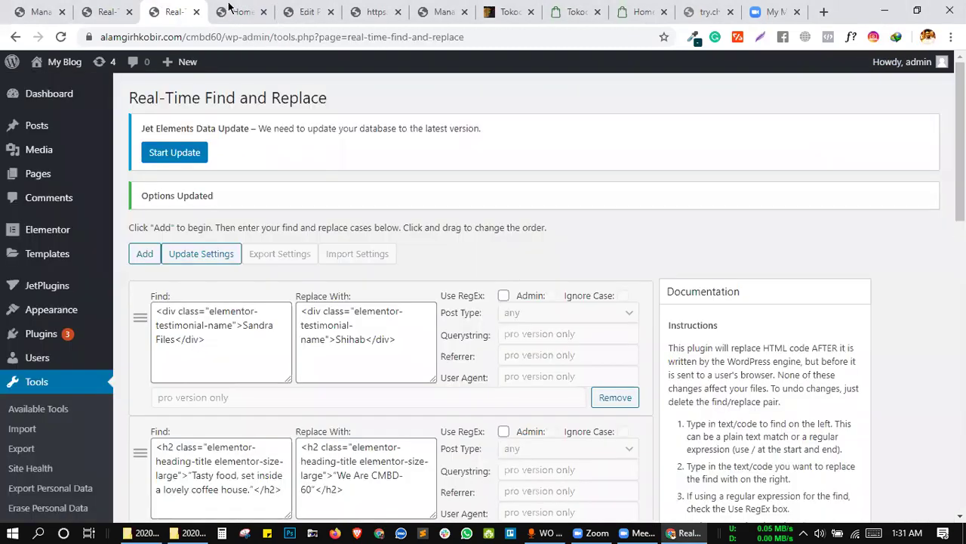
key(ctrl+Tab)
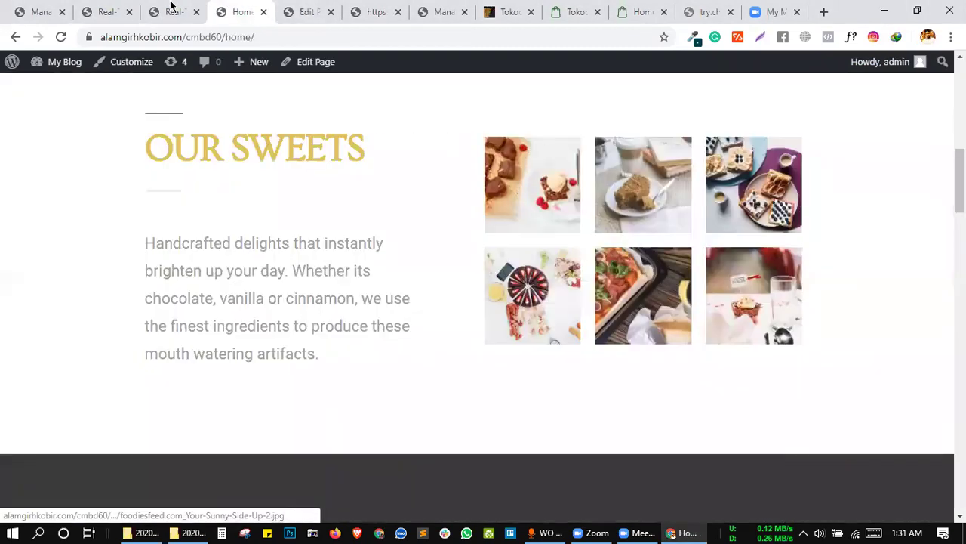
Upload a new portrait photo to the WordPress Media Library.
click(171, 12)
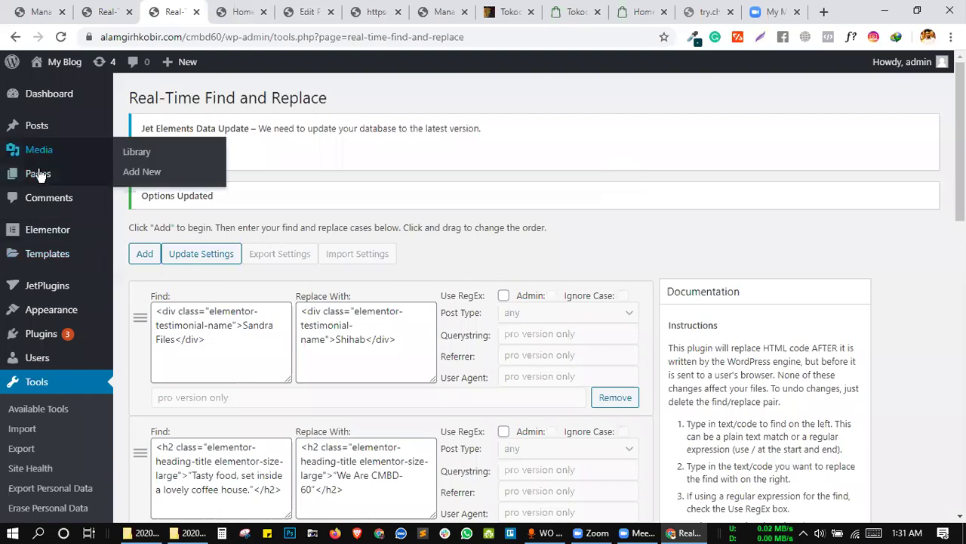
key(F5)
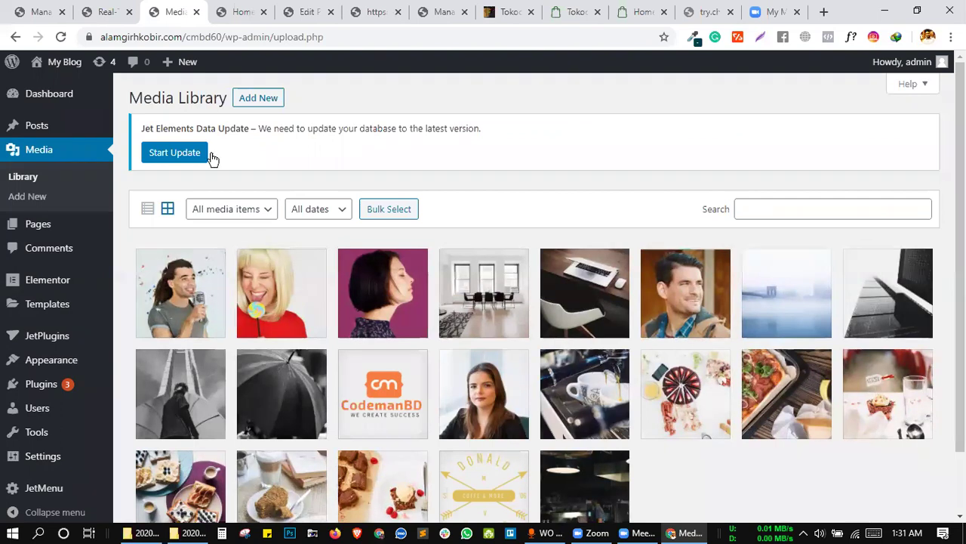
click(262, 97)
click(551, 276)
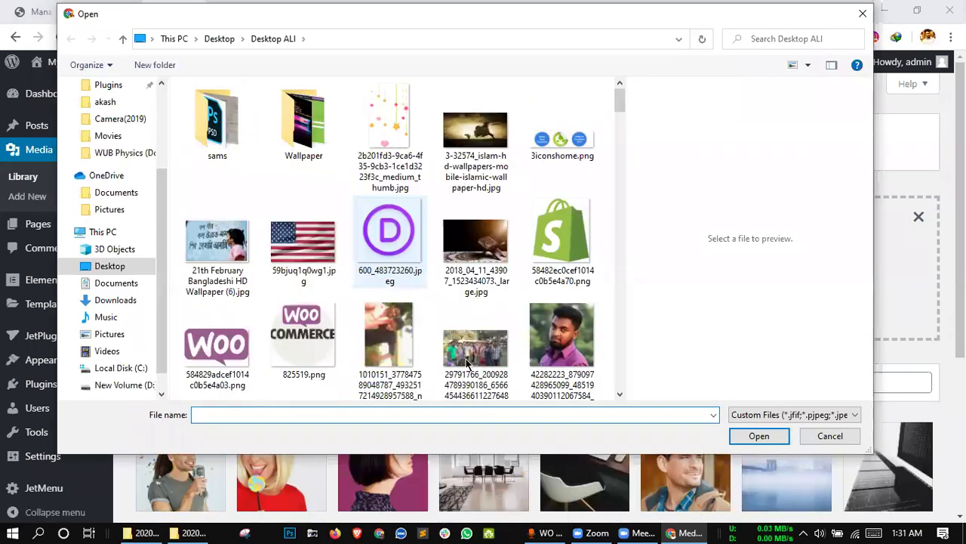
double_click(557, 345)
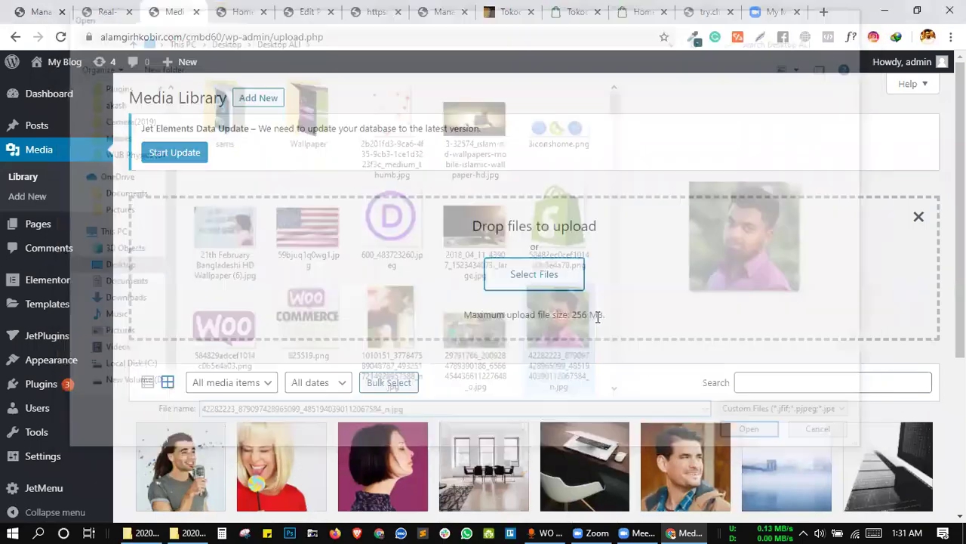
scroll(662, 332, down, 3)
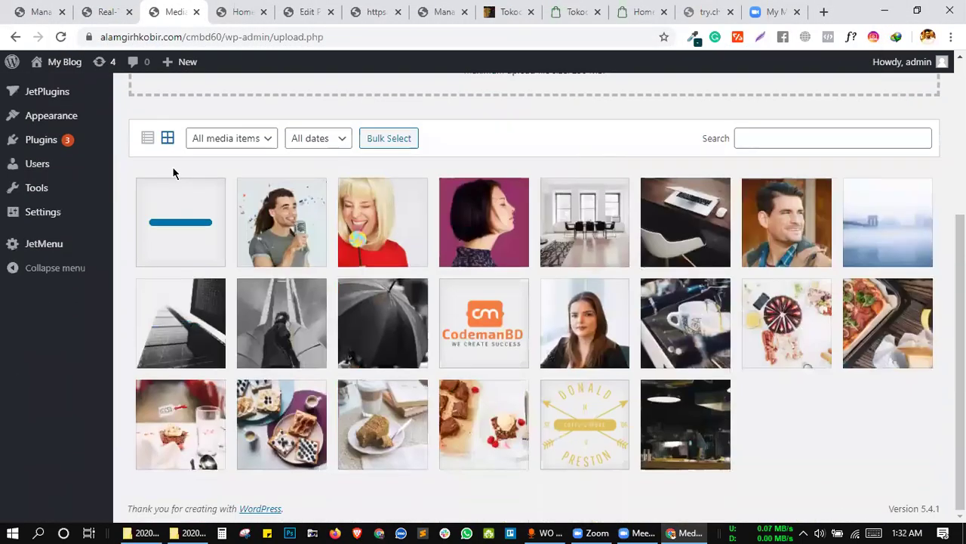
Copy the uploaded photo's file URL from its attachment details.
click(183, 223)
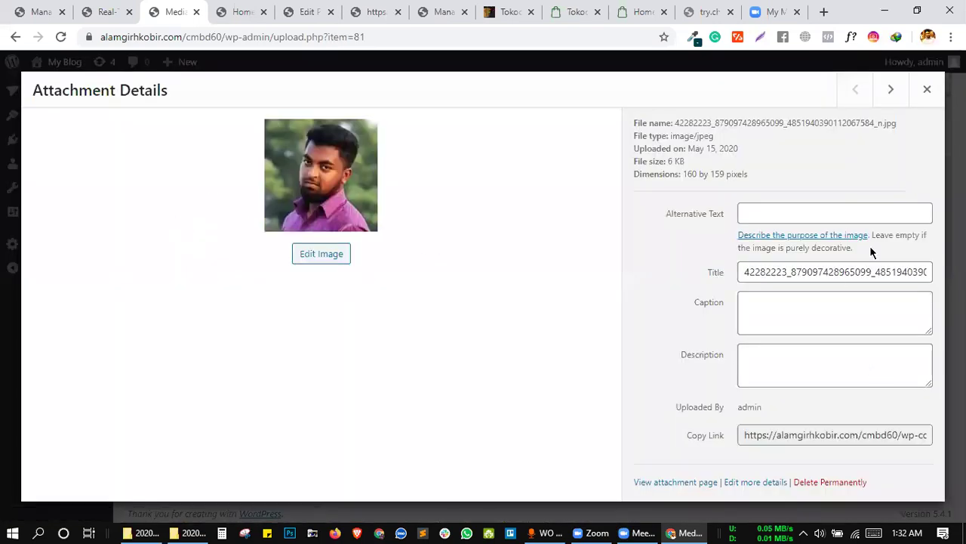
double_click(807, 434)
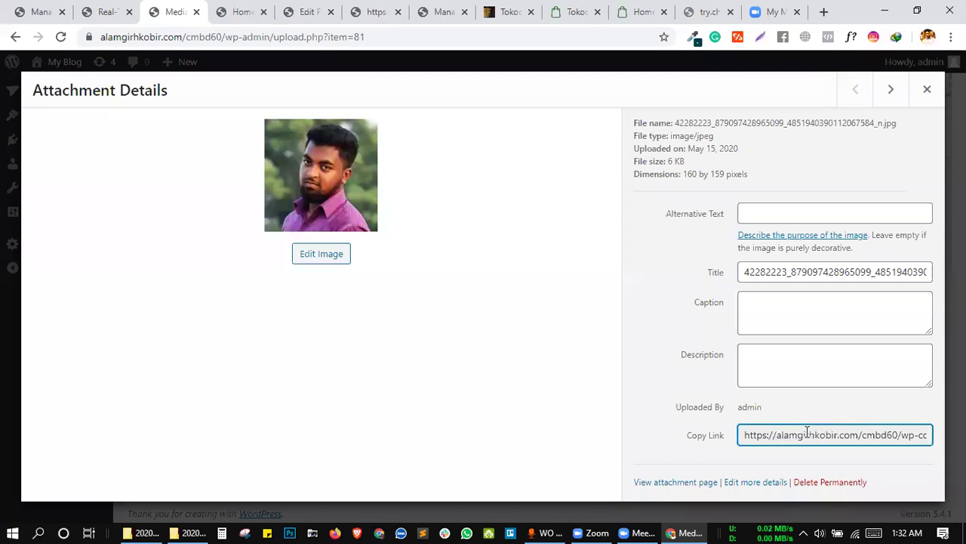
triple_click(807, 434)
right_click(807, 434)
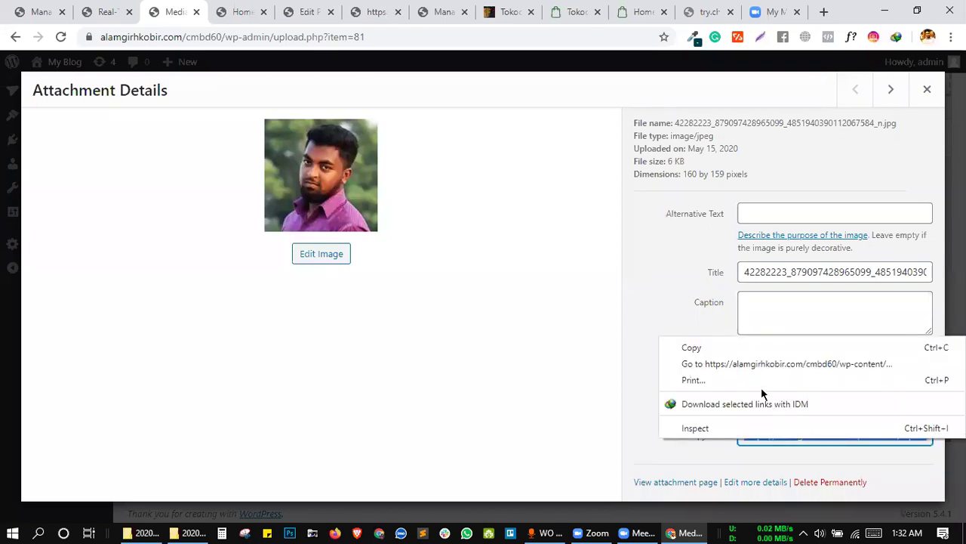
click(721, 351)
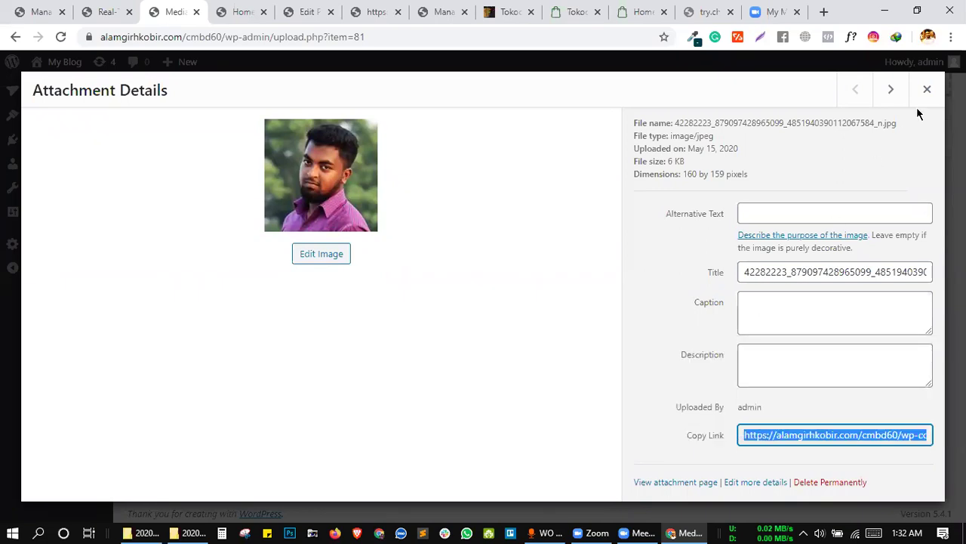
Paste the photo's URL into the sticky note, then return to the home page.
click(223, 15)
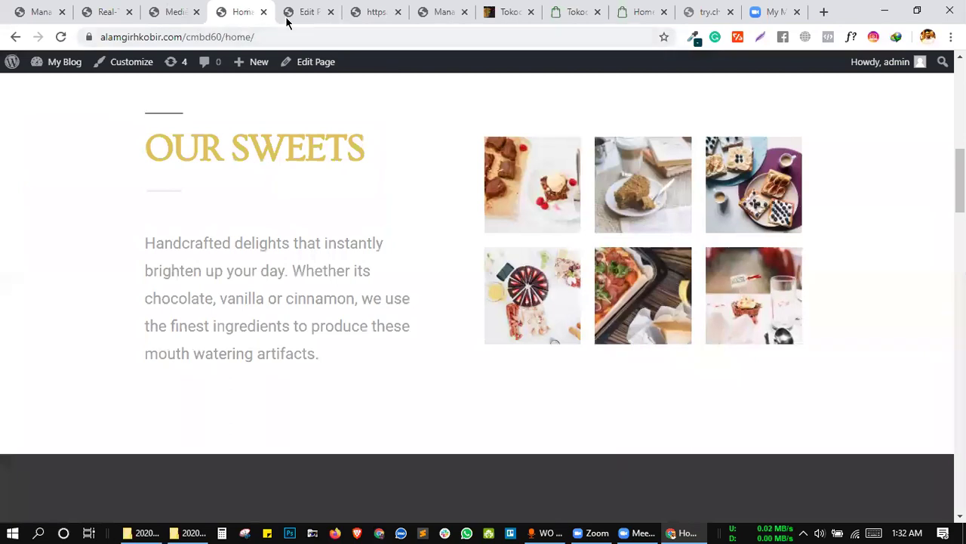
click(293, 17)
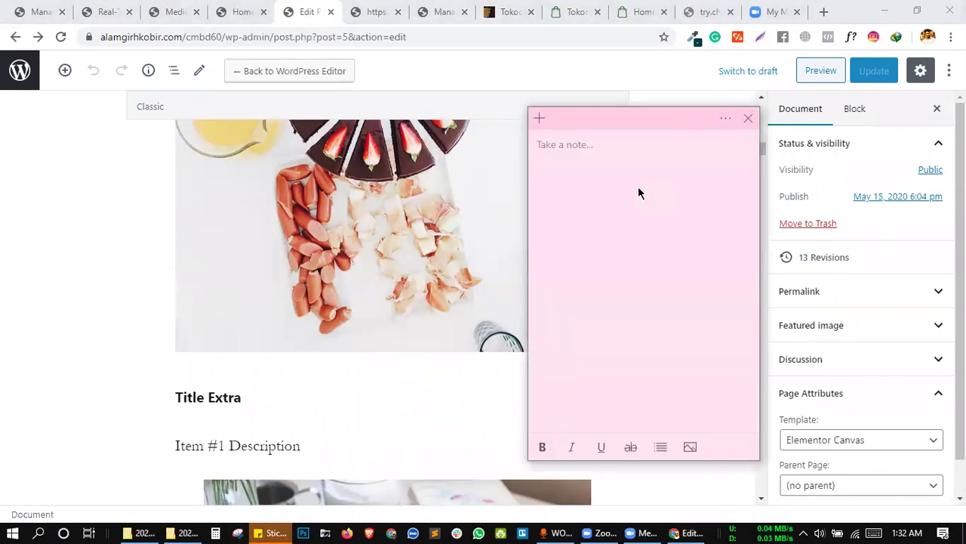
right_click(654, 225)
click(655, 223)
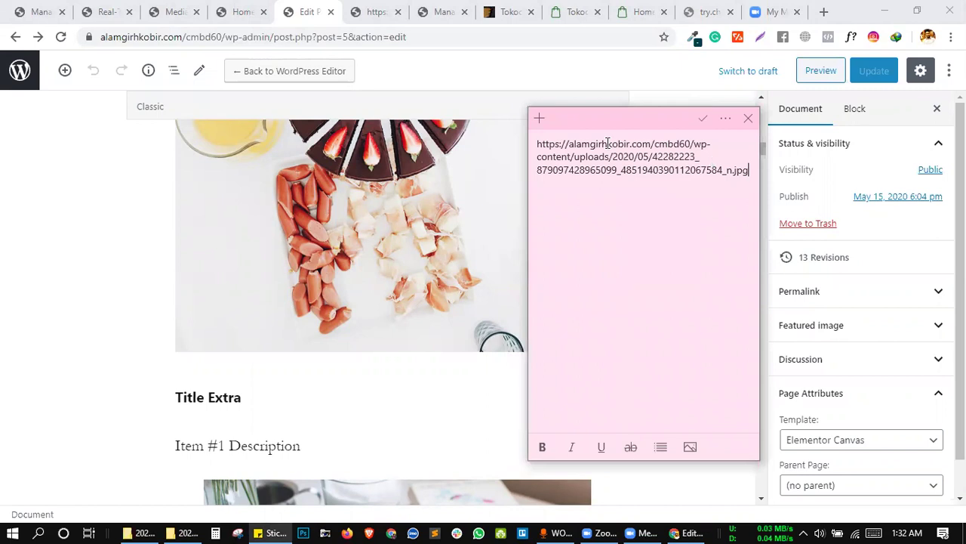
click(239, 10)
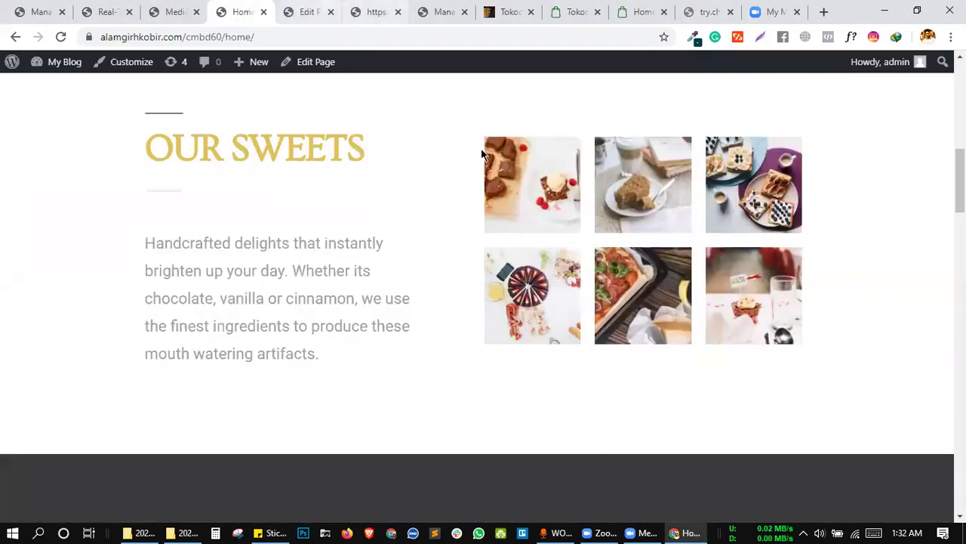
Inspect the first OUR SWEETS thumbnail and open its Your-Sunny-Side-Up-2-150x150.jpg img tag as HTML.
right_click(513, 159)
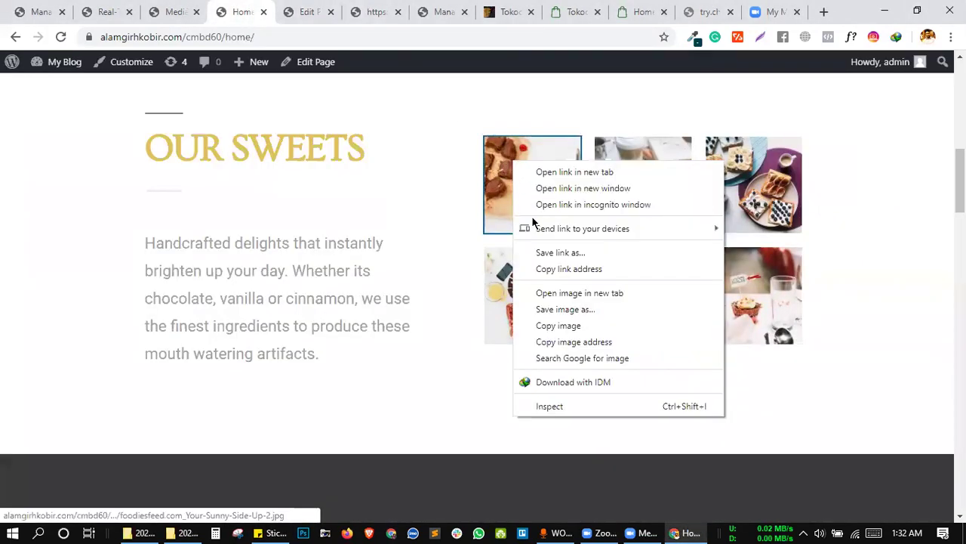
click(550, 406)
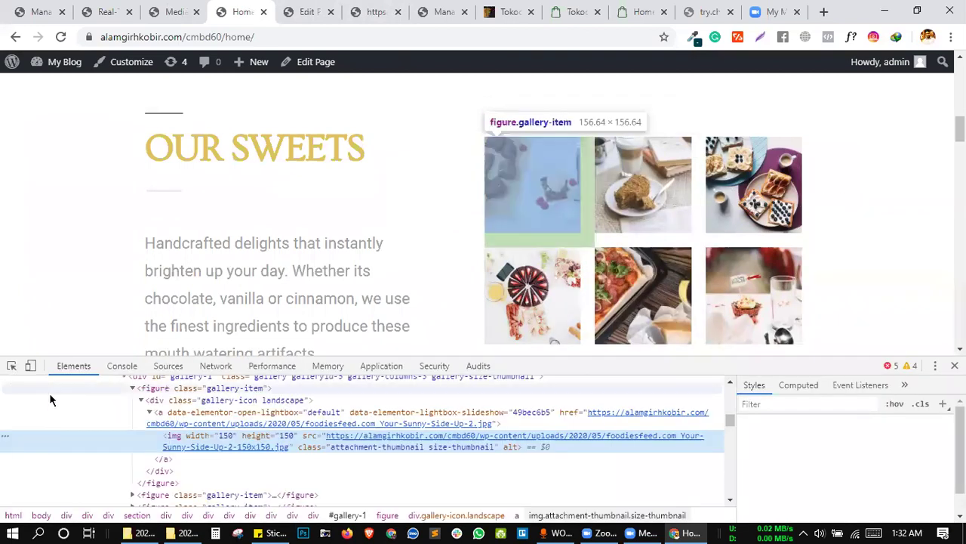
click(11, 366)
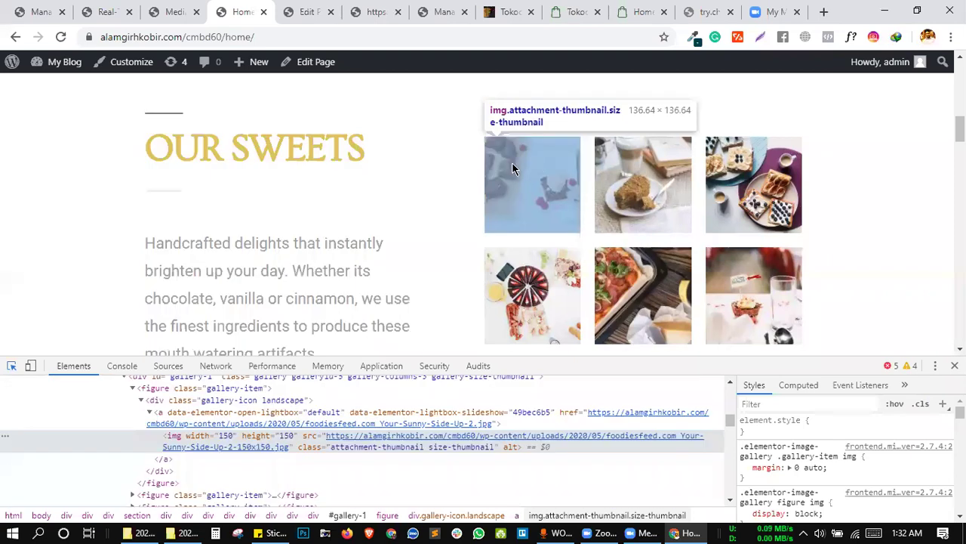
click(512, 169)
right_click(203, 431)
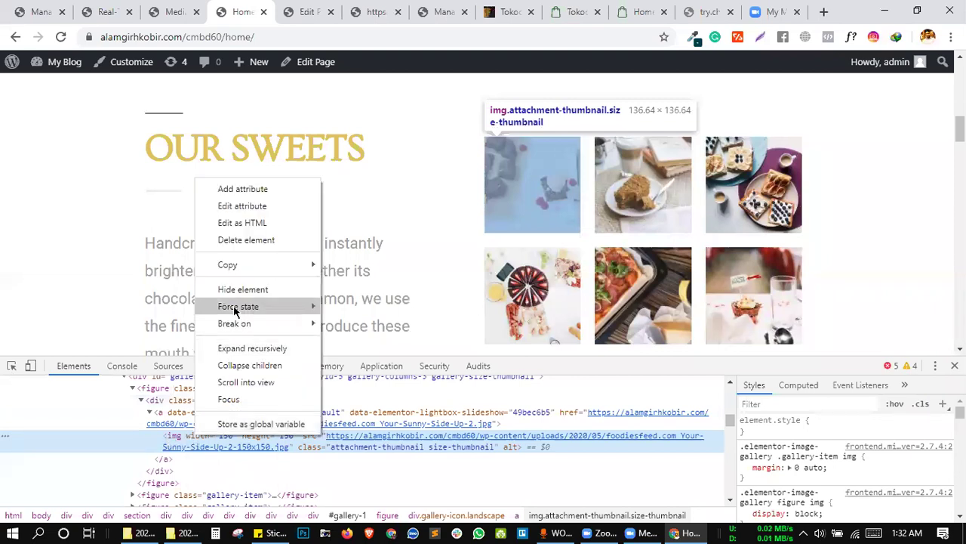
click(257, 223)
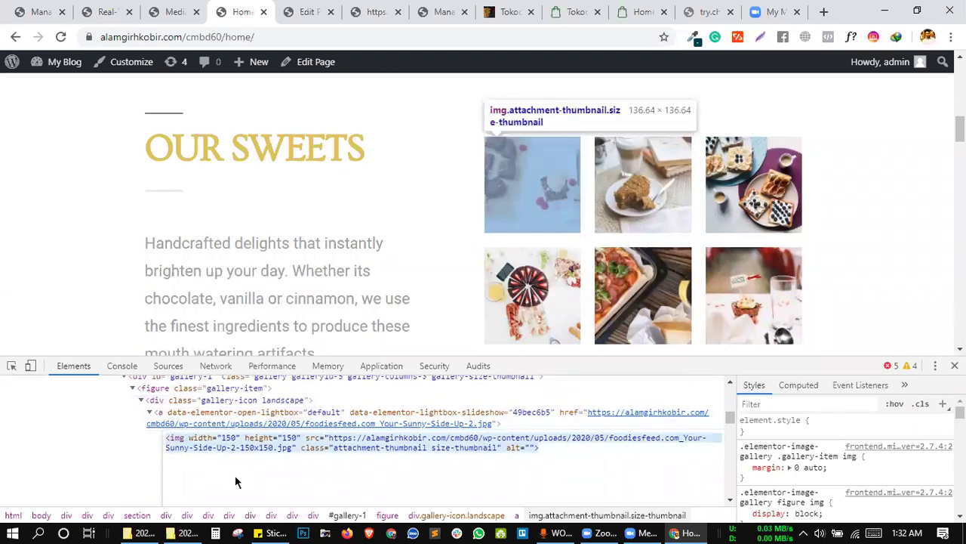
click(156, 10)
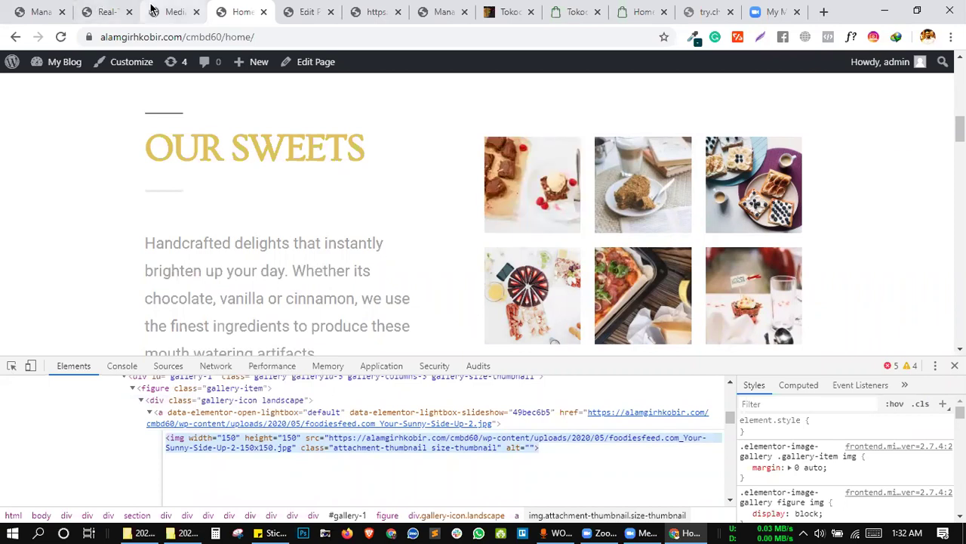
Close the attachment details and return to the Real-Time Find and Replace settings.
click(100, 11)
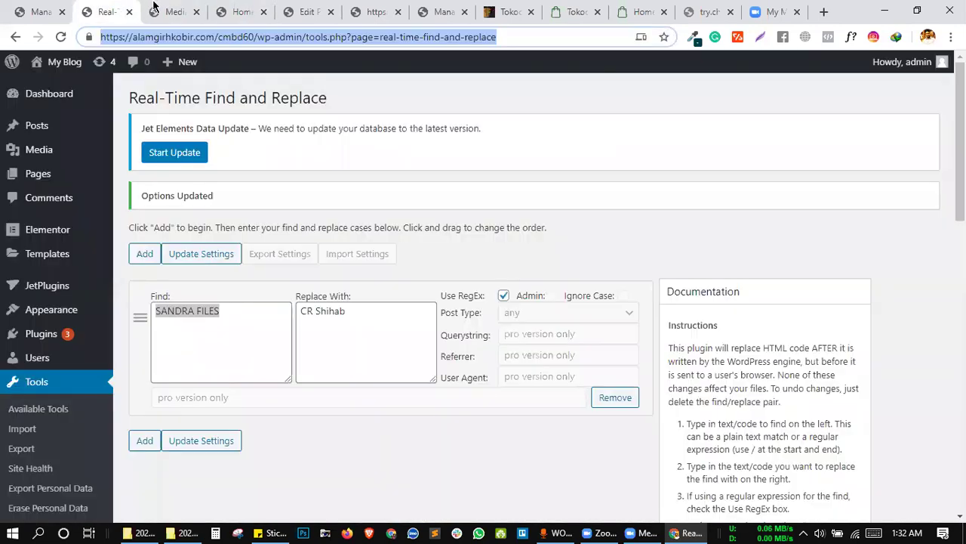
click(176, 10)
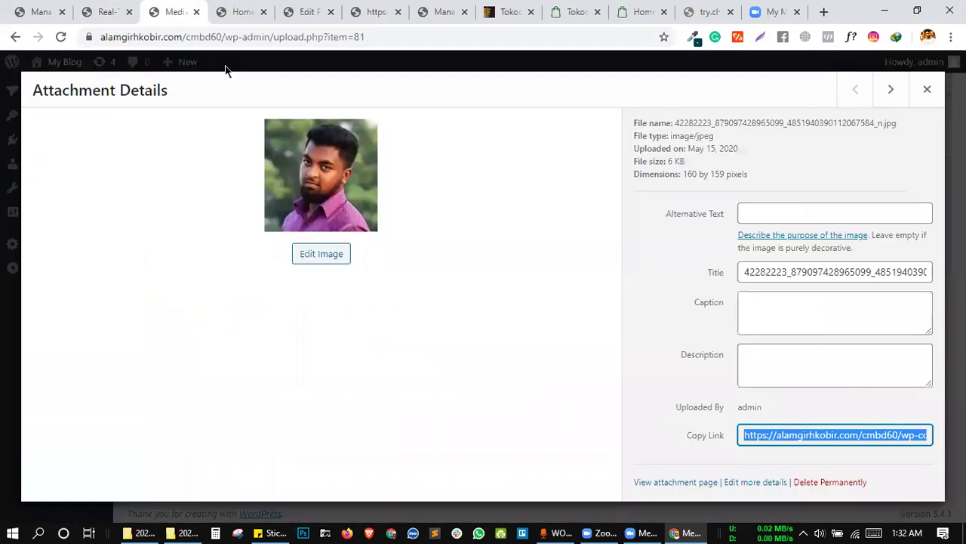
click(8, 201)
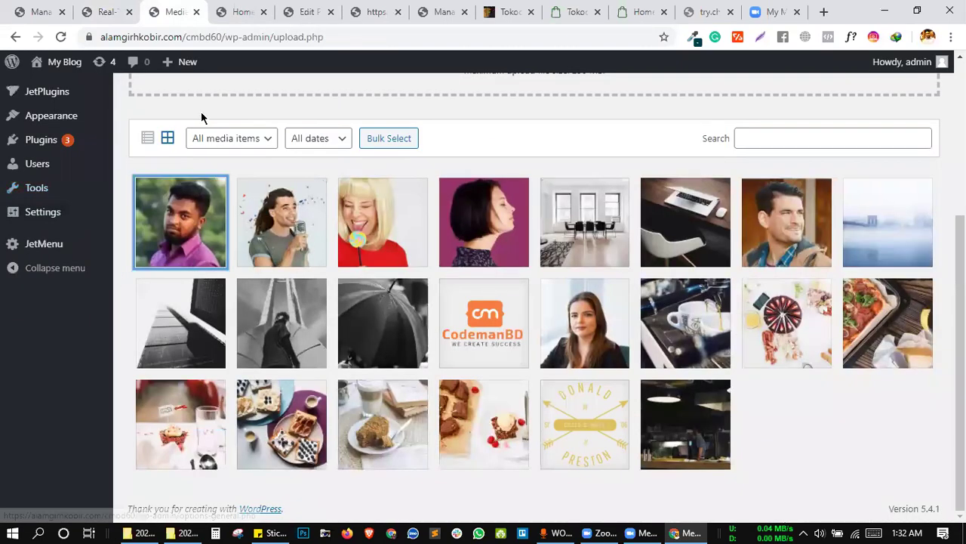
scroll(86, 235, up, 3)
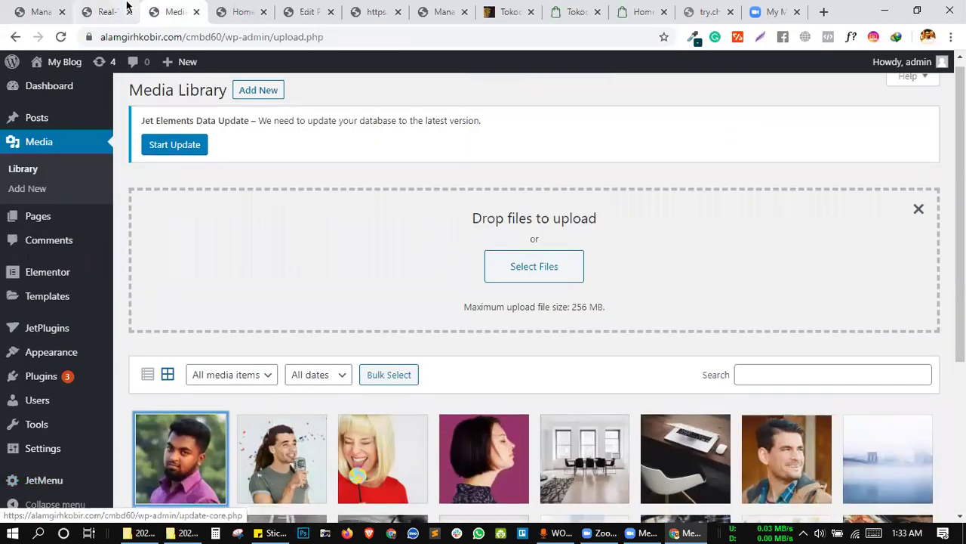
click(105, 9)
scroll(187, 342, down, 1)
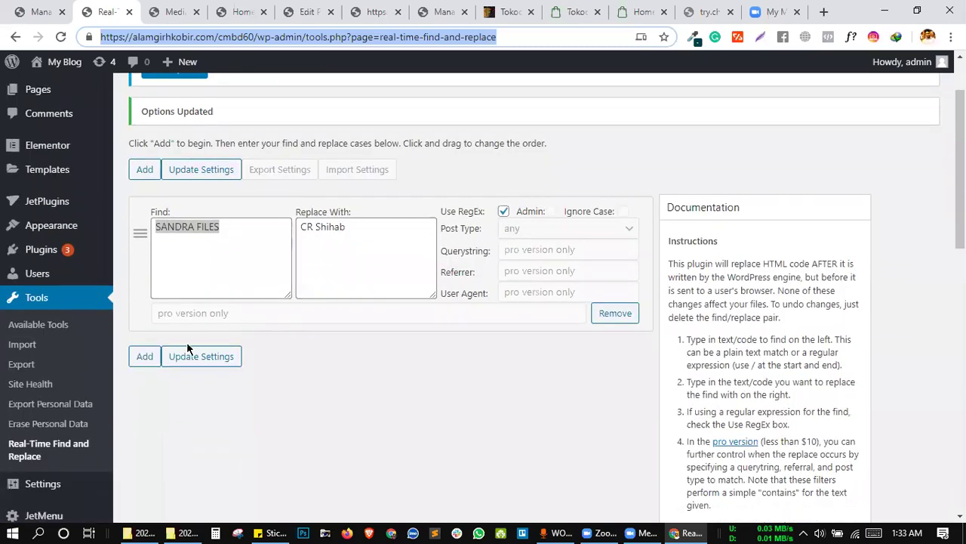
Add a new rule with the Sunny-Side-Up-2 thumbnail img tag pasted into Find and Replace.
click(144, 357)
scroll(224, 269, down, 4)
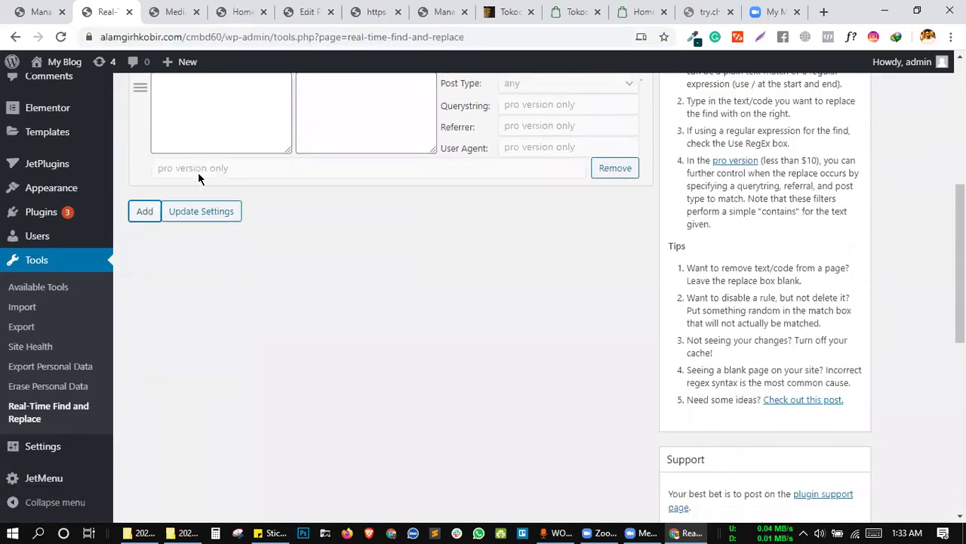
scroll(126, 262, up, 1)
scroll(205, 195, up, 1)
click(207, 201)
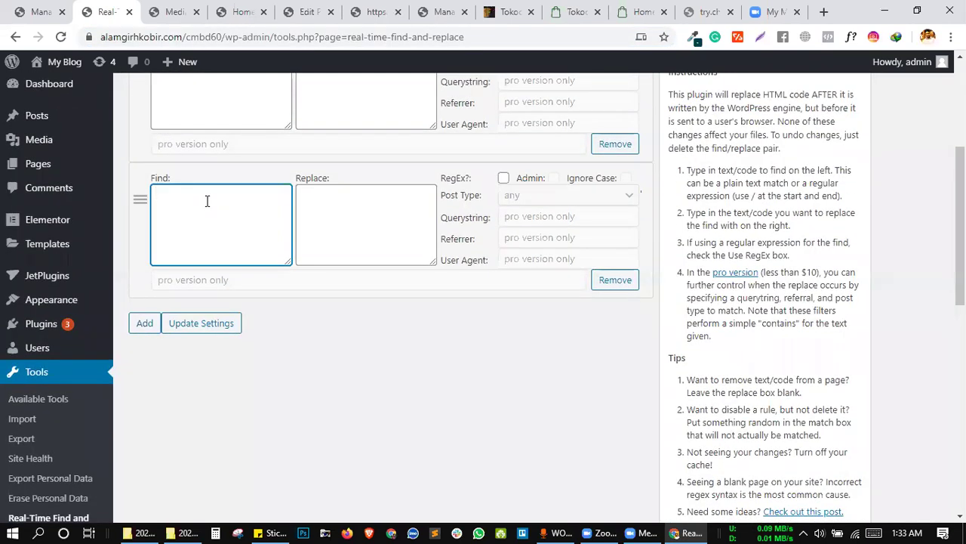
key(ctrl+v)
click(344, 211)
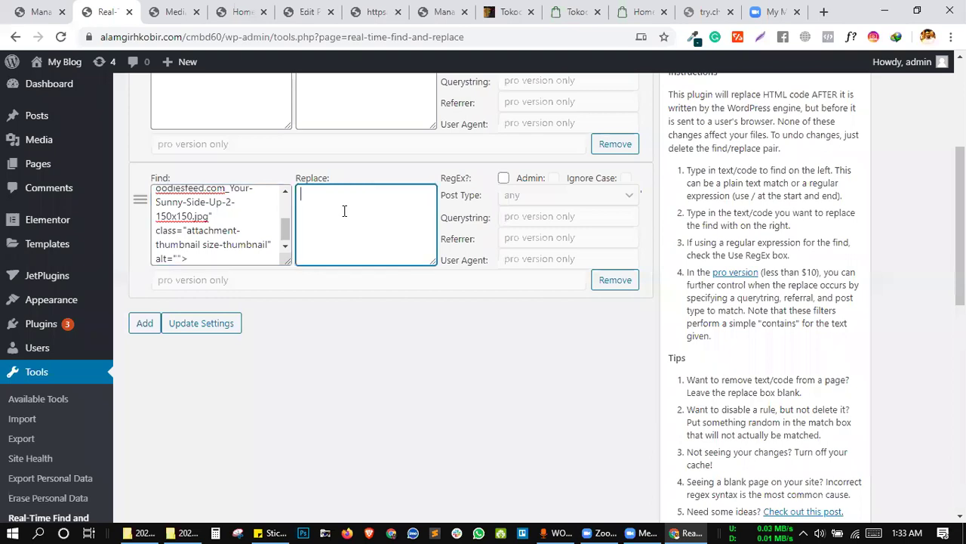
key(ctrl+v)
Delete the old Your-Sunny-Side-Up-2-150x150.jpg URL from the replacement's src attribute.
scroll(362, 232, up, 1)
scroll(366, 234, up, 2)
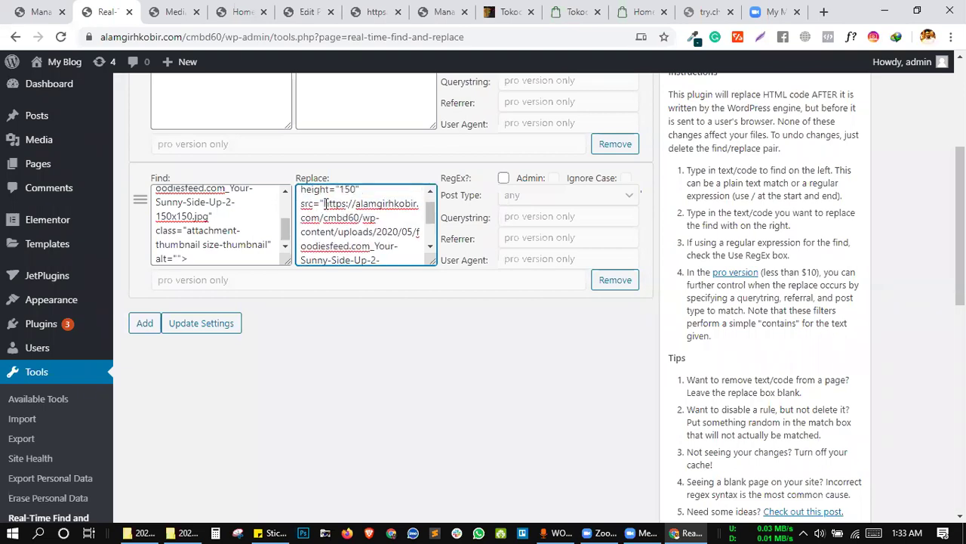
scroll(348, 204, down, 2)
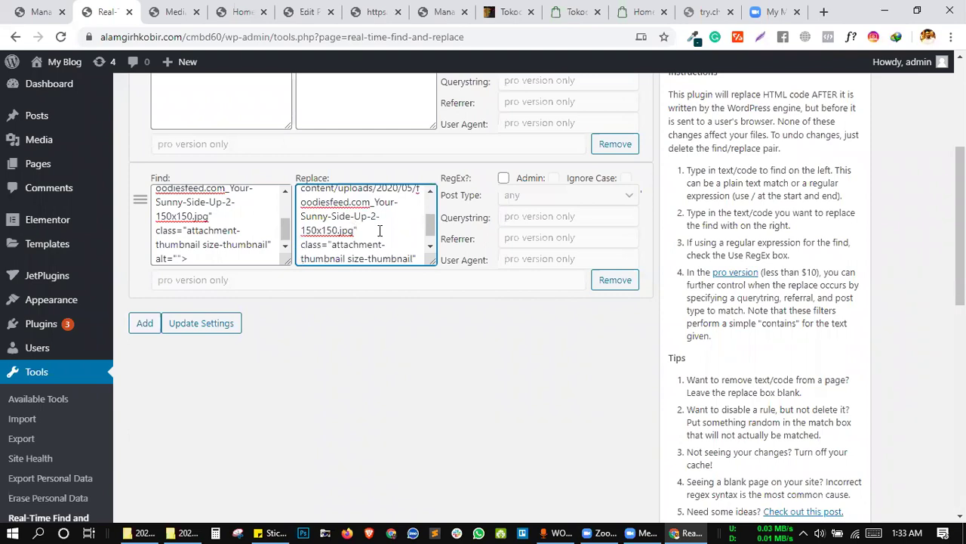
scroll(380, 230, up, 1)
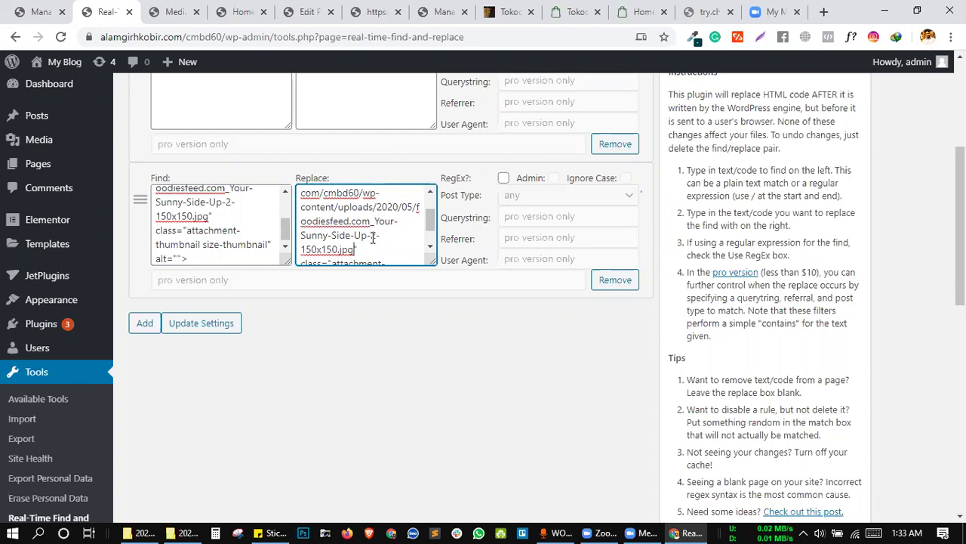
scroll(372, 239, up, 1)
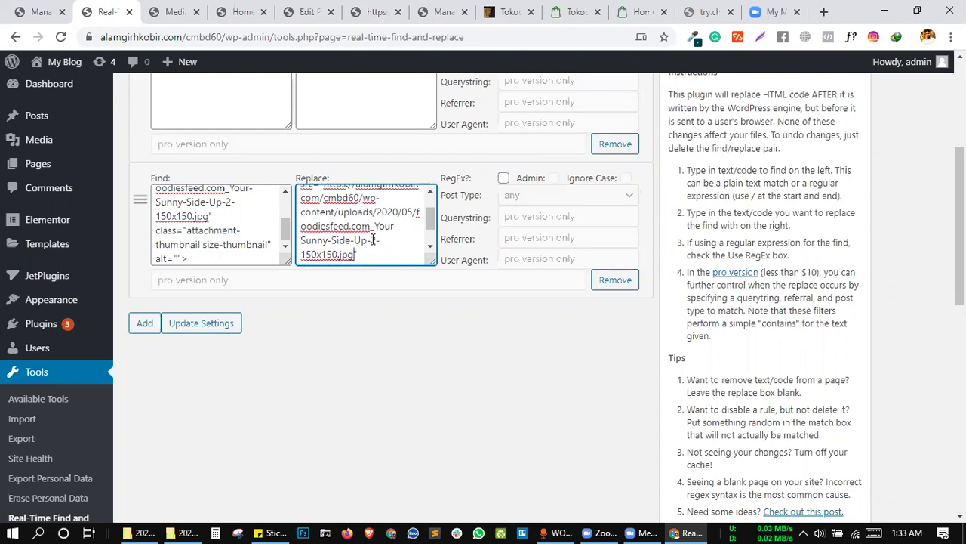
key(ctrl+a)
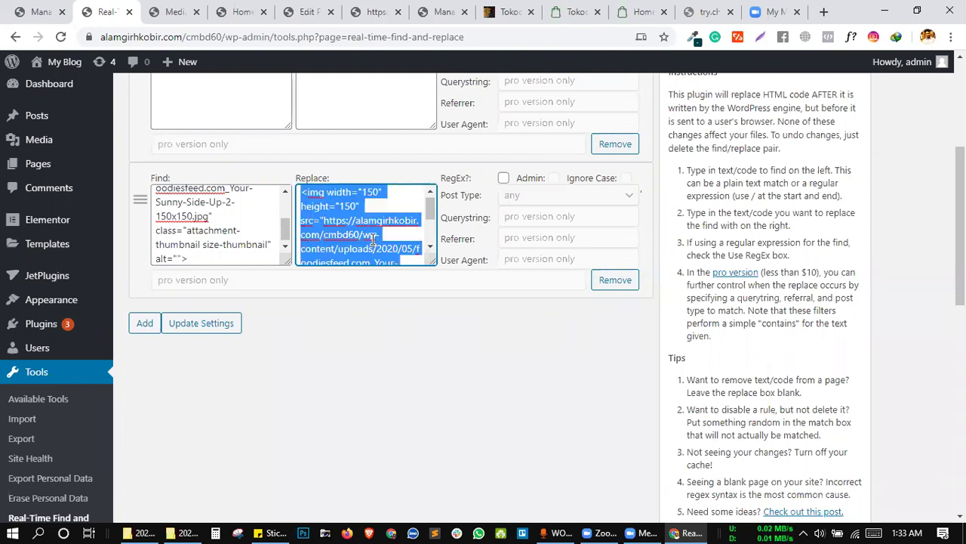
scroll(372, 239, down, 3)
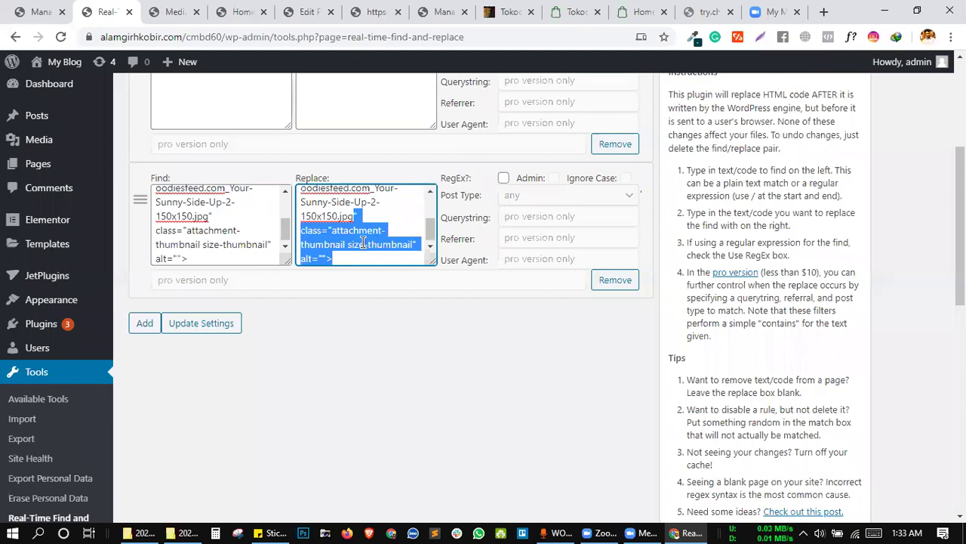
scroll(363, 241, down, 1)
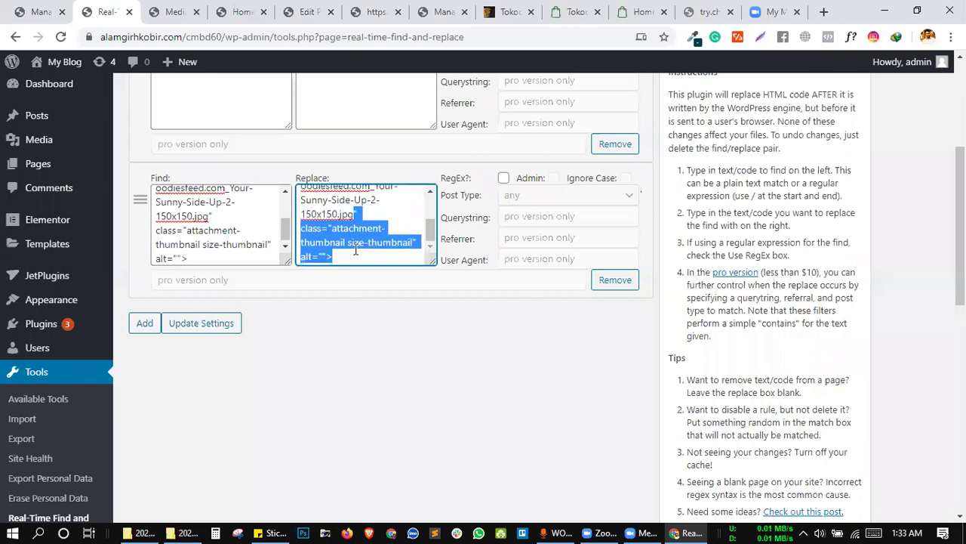
click(359, 243)
scroll(356, 243, down, 1)
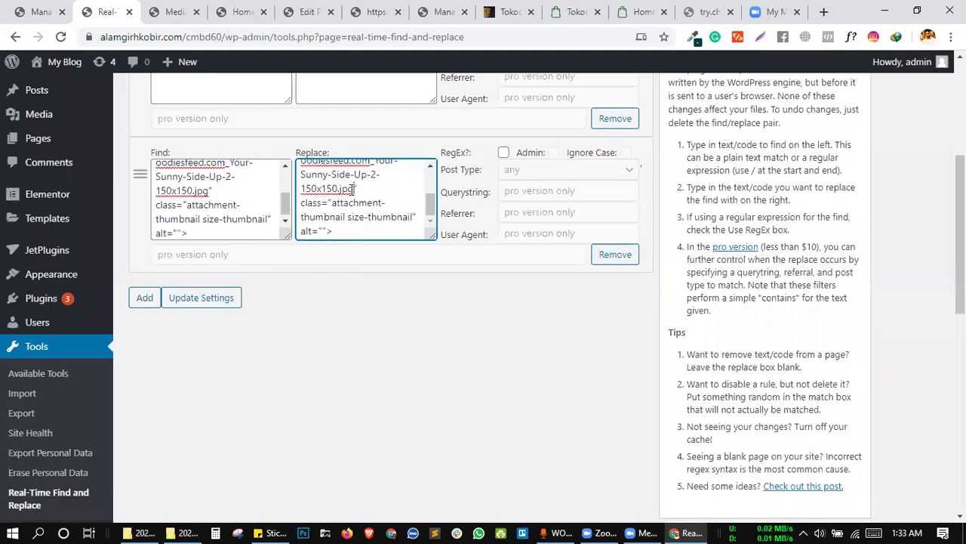
key(shift+Left)
key(shift+Left)
key(shift+Left)
key(shift+Left)
key(shift+Left)
key(shift+Left)
key(shift+Left)
key(shift+Left)
key(shift+Left)
key(shift+Left)
key(shift+Left)
key(shift+Left)
key(shift+Left)
key(shift+Left)
key(shift+Left)
key(shift+Left)
key(shift+Left)
key(shift+Left)
key(shift+Left)
key(shift+Left)
key(shift+Left)
key(shift+Left)
key(shift+Left)
key(shift+Left)
key(shift+Left)
key(shift+Left)
key(shift+Left)
key(shift+Left)
key(shift+Left)
key(shift+Left)
key(shift+Left)
key(shift+Left)
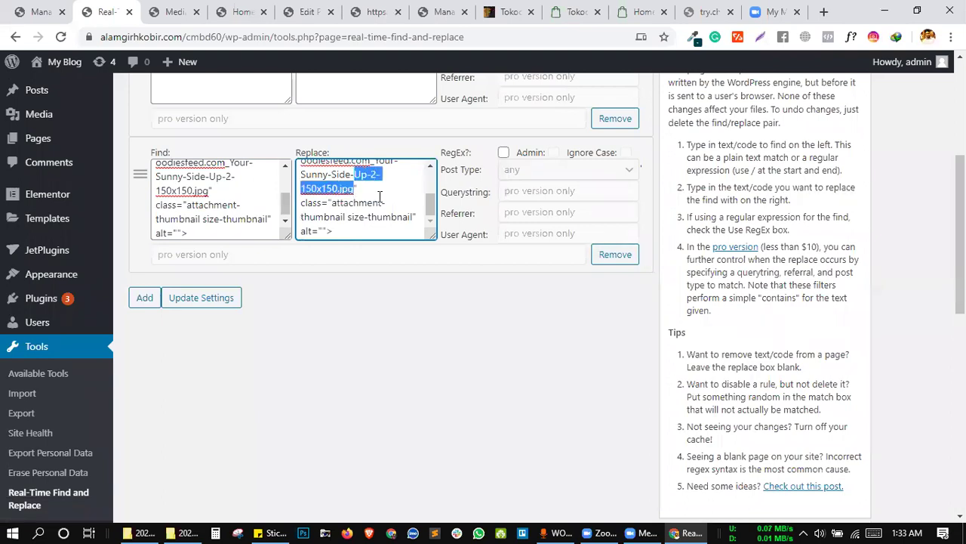
key(shift+Left)
key(shift+Left)
key(shift+Left)
key(shift+Left)
key(shift+Left)
key(shift+Left)
key(shift+Left)
key(shift+Left)
key(shift+Left)
key(shift+Left)
key(shift+Left)
key(shift+Left)
key(shift+Left)
key(shift+Left)
key(shift+Left)
key(shift+Left)
key(shift+Left)
key(shift+Left)
key(shift+Left)
key(shift+Left)
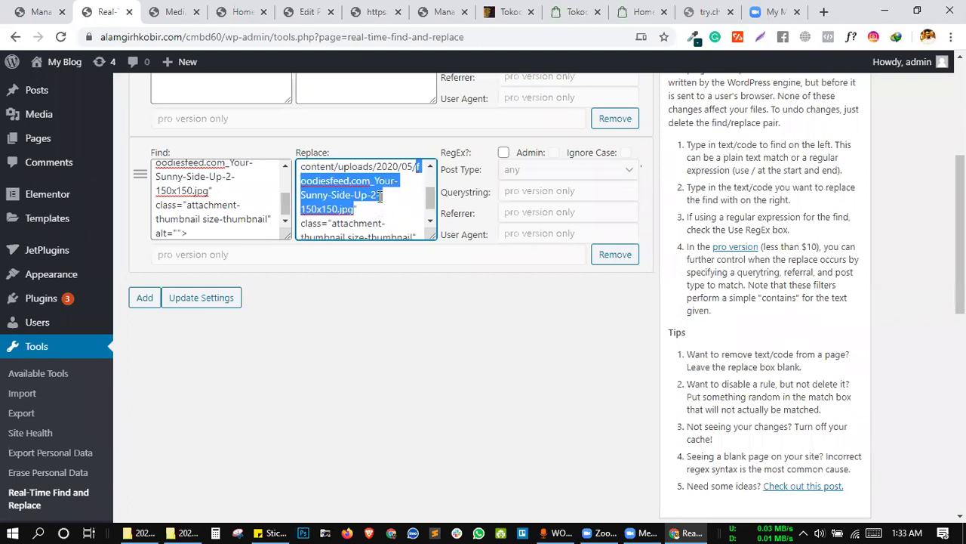
key(shift+Left)
key(shift+Left)
key(shift+Left)
key(shift+Left)
key(shift+Left)
key(shift+Left)
key(shift+Left)
key(shift+Left)
key(shift+Left)
key(shift+Left)
key(shift+Left)
key(shift+Left)
key(shift+Left)
key(shift+Left)
key(shift+Left)
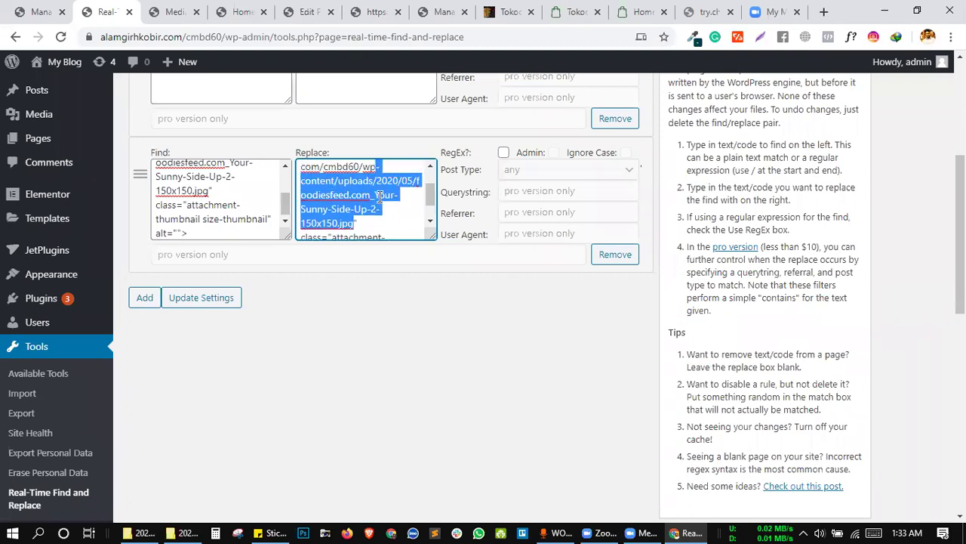
key(shift+Left)
key(shift+Left)
key(shift+Left)
key(shift+Left)
key(shift+Left)
key(shift+Left)
key(shift+Left)
key(shift+Left)
key(shift+Left)
key(shift+Left)
key(shift+Left)
key(shift+Left)
key(shift+Left)
key(shift+Left)
key(shift+Left)
key(shift+Left)
key(shift+Left)
key(shift+Left)
key(shift+Left)
key(shift+Left)
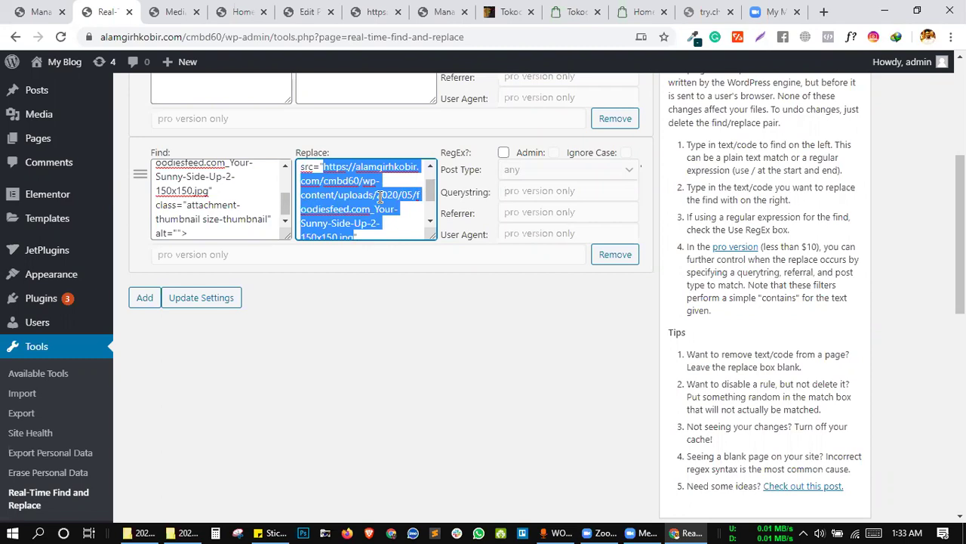
key(BackSpace)
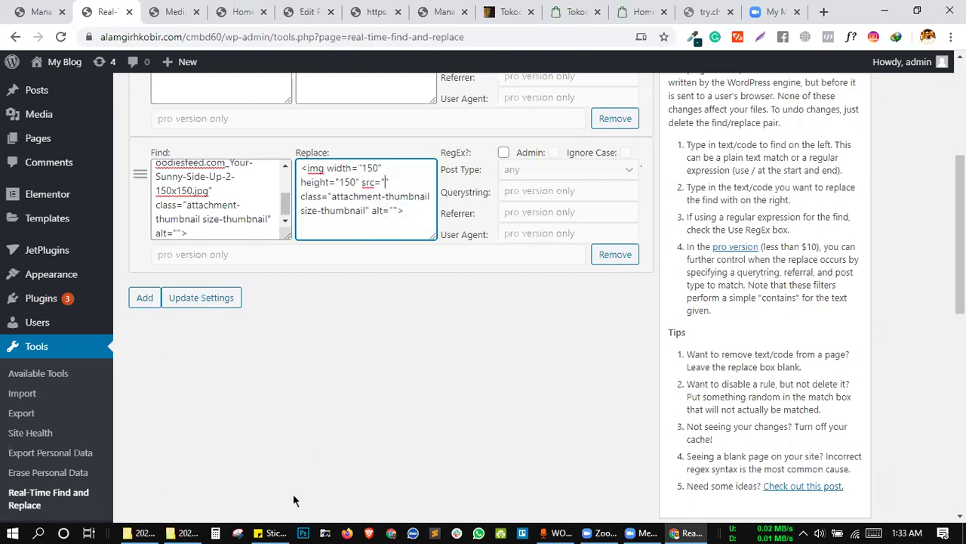
Paste the uploaded photo's URL from the sticky note into the replacement src.
click(271, 533)
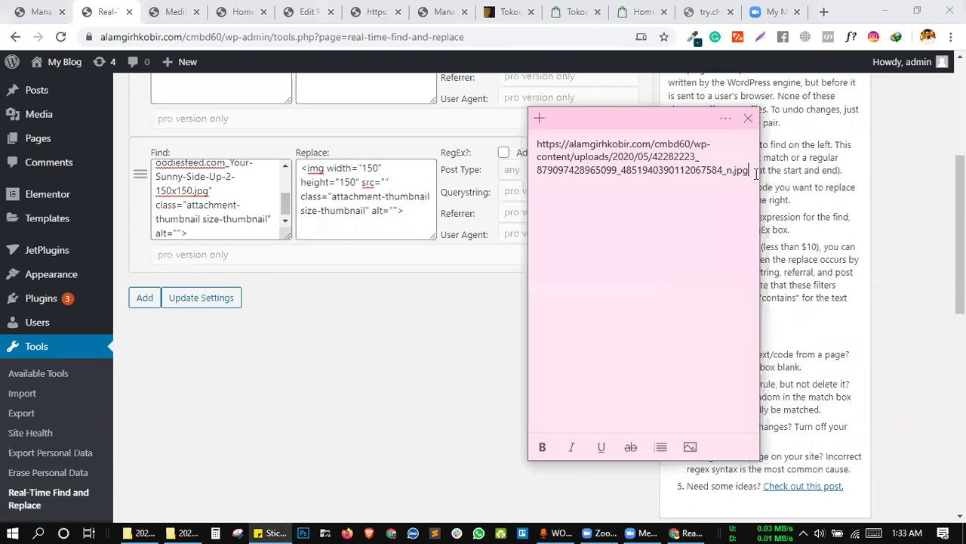
drag(752, 172, 525, 138)
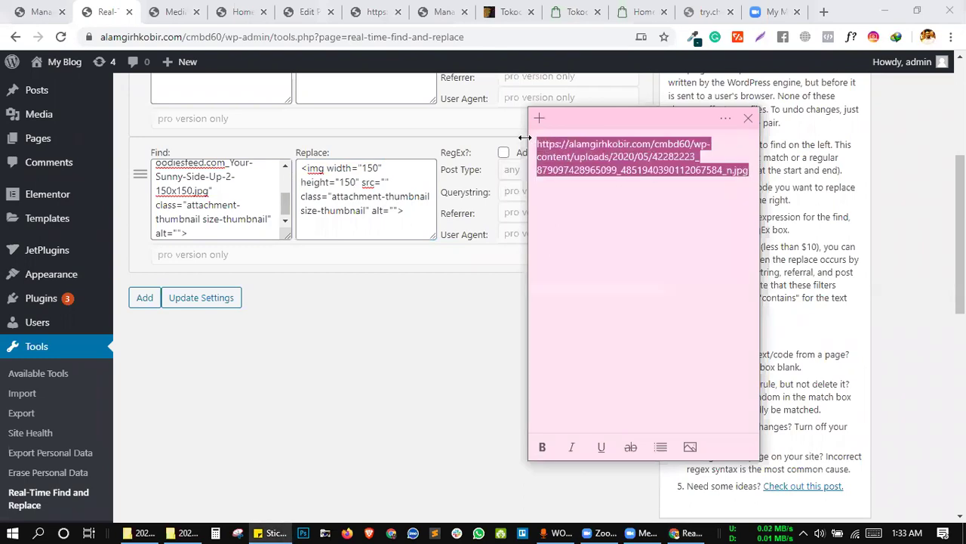
click(385, 181)
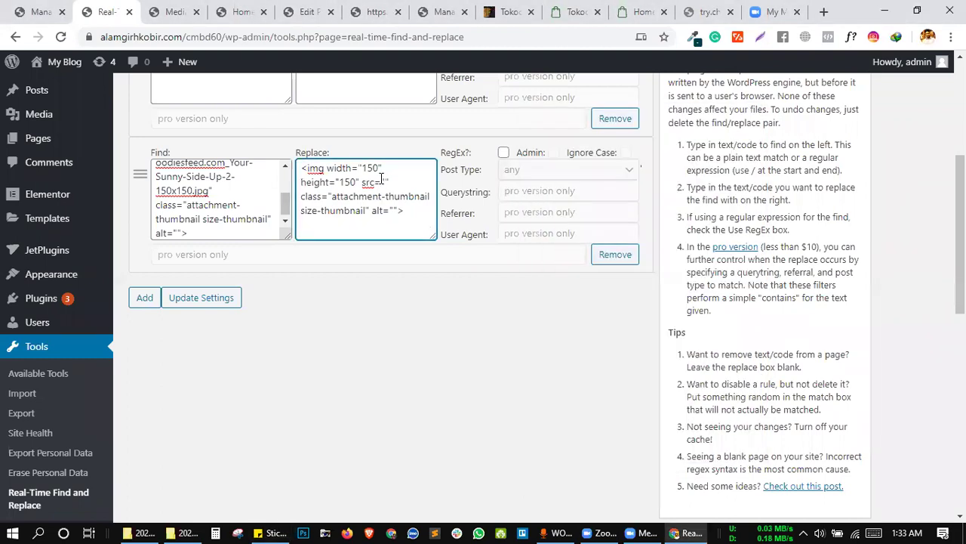
key(ctrl+v)
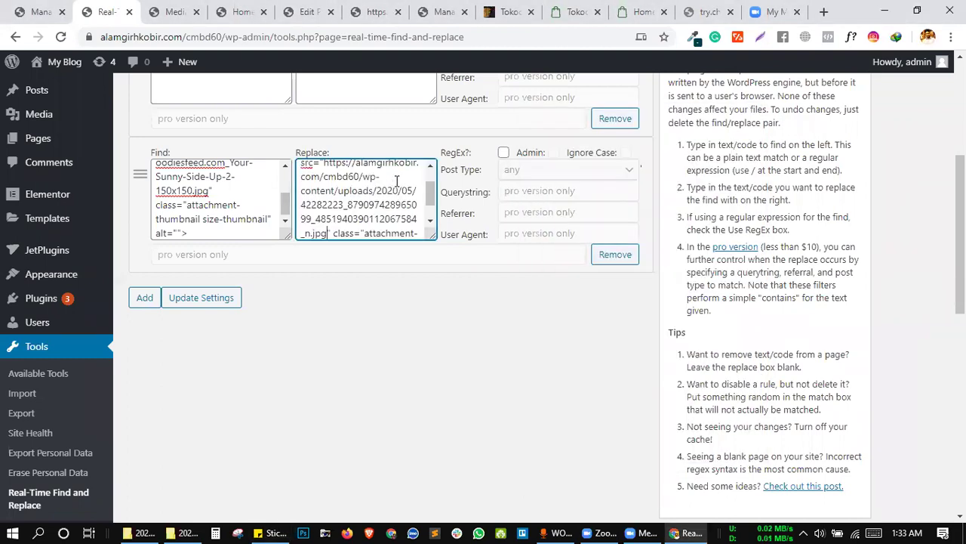
scroll(365, 205, down, 2)
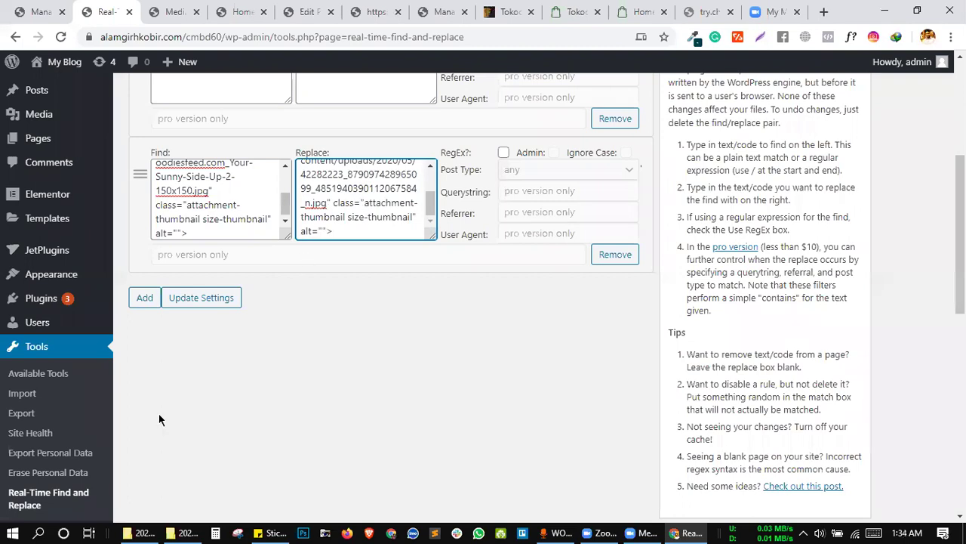
Save the new thumbnail rule and reload the home page to check it.
click(176, 300)
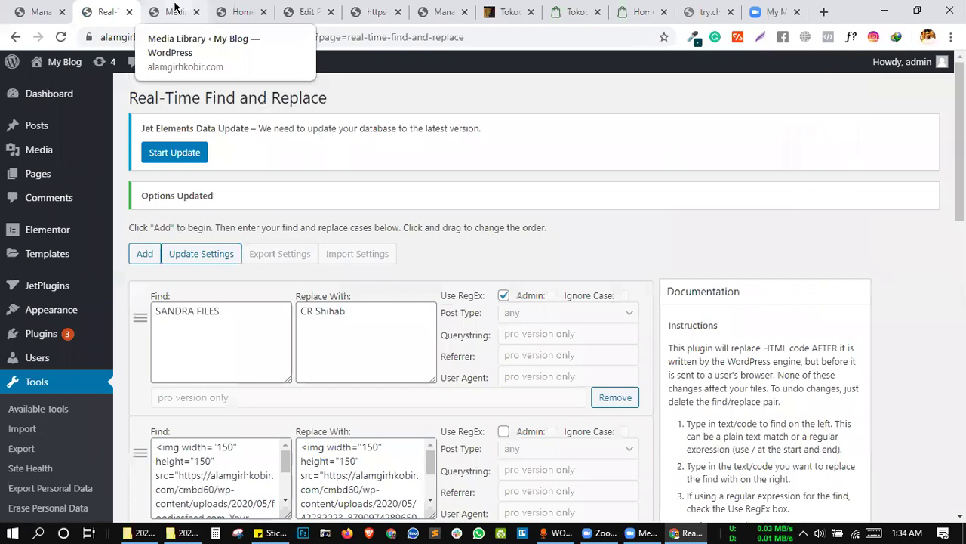
click(174, 9)
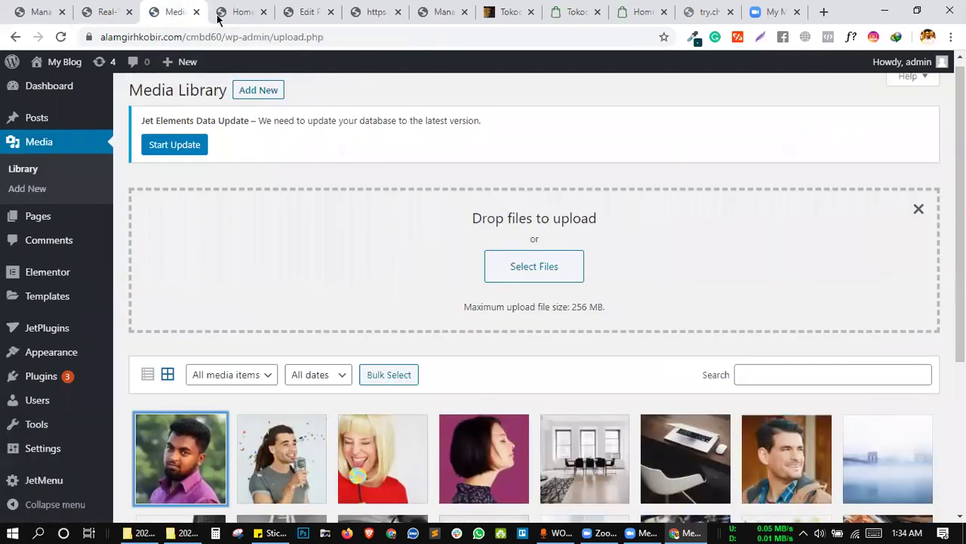
key(ctrl+Tab)
click(59, 34)
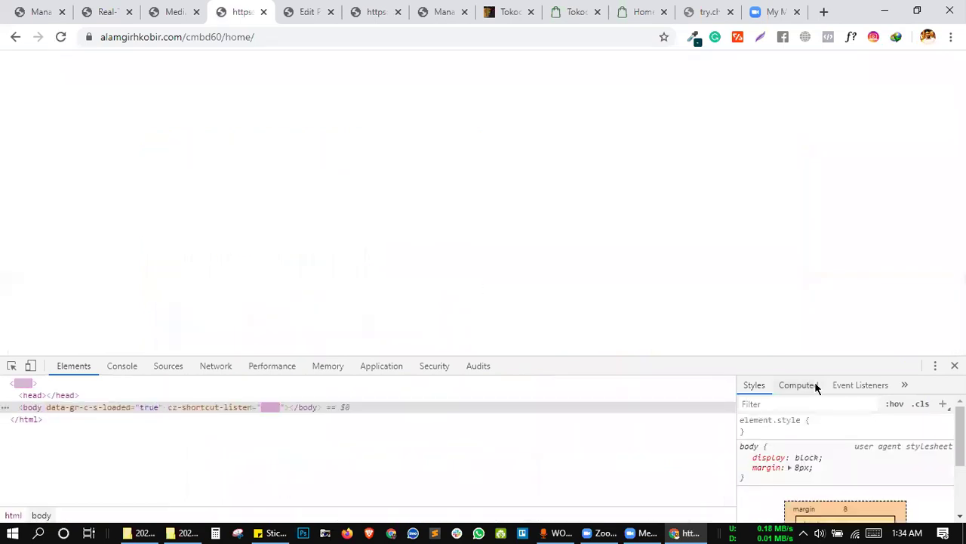
click(954, 365)
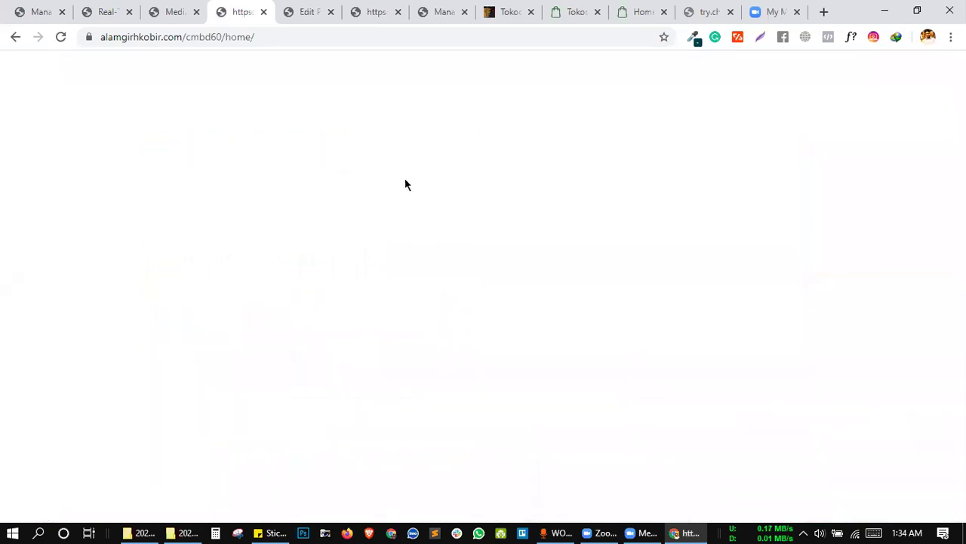
Append the copied class and alt attributes to the second rule's Find code.
click(153, 10)
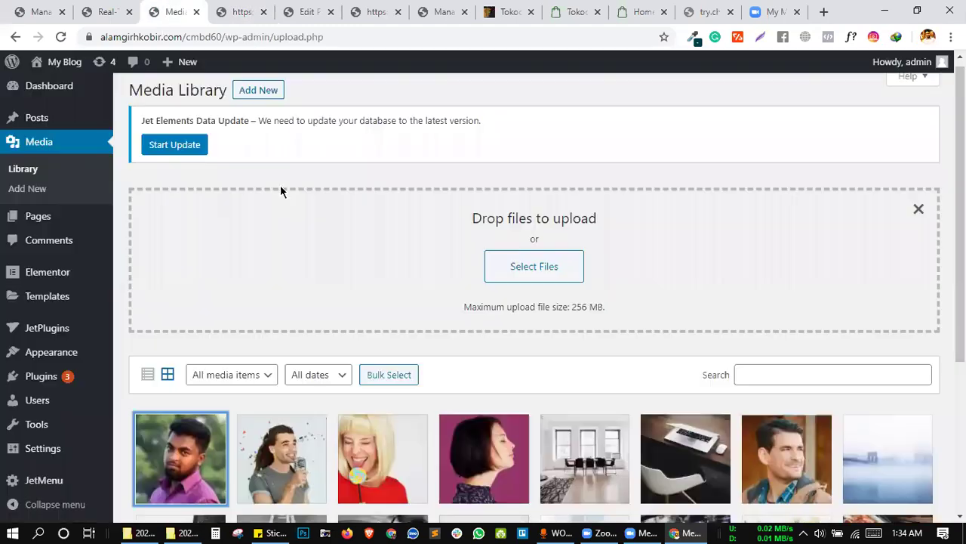
click(109, 12)
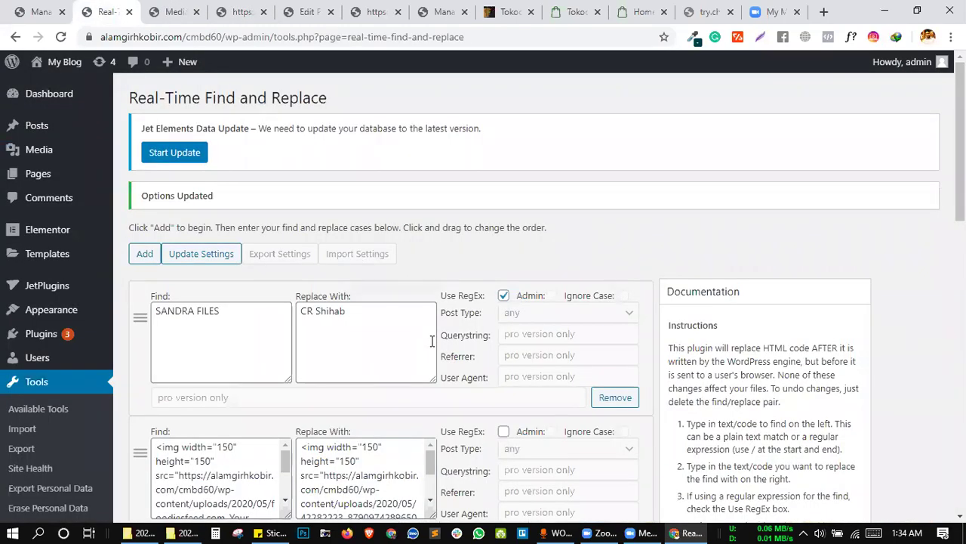
scroll(417, 249, down, 5)
scroll(395, 239, down, 2)
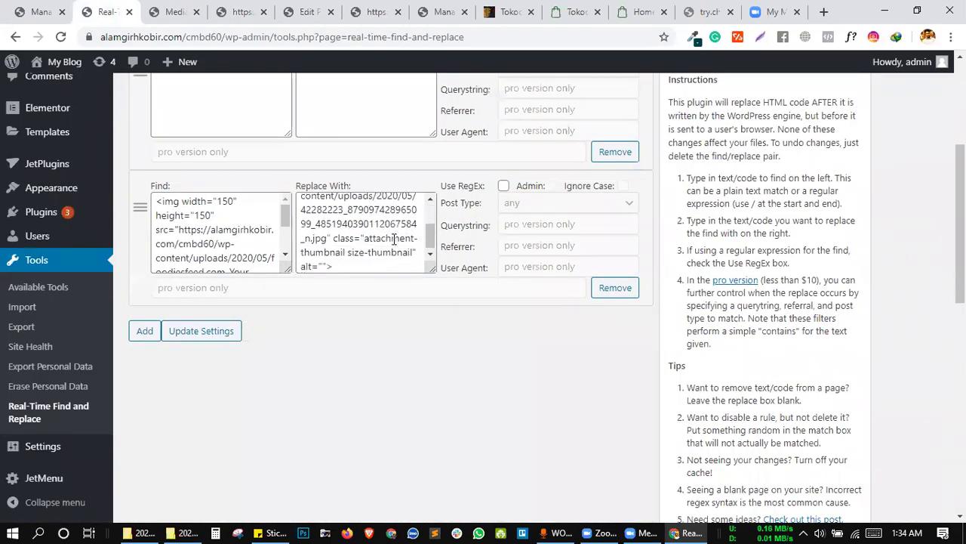
scroll(360, 246, up, 3)
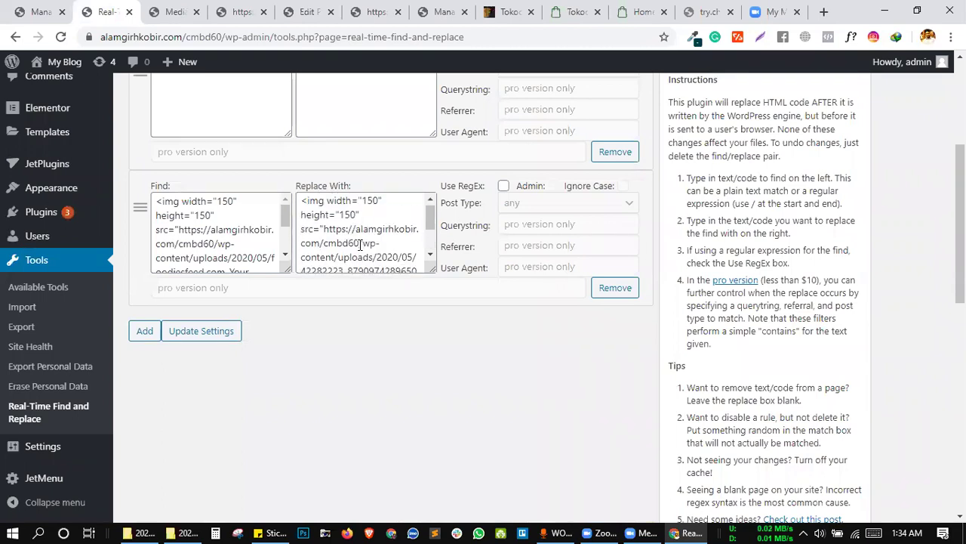
scroll(348, 239, down, 1)
scroll(241, 229, down, 3)
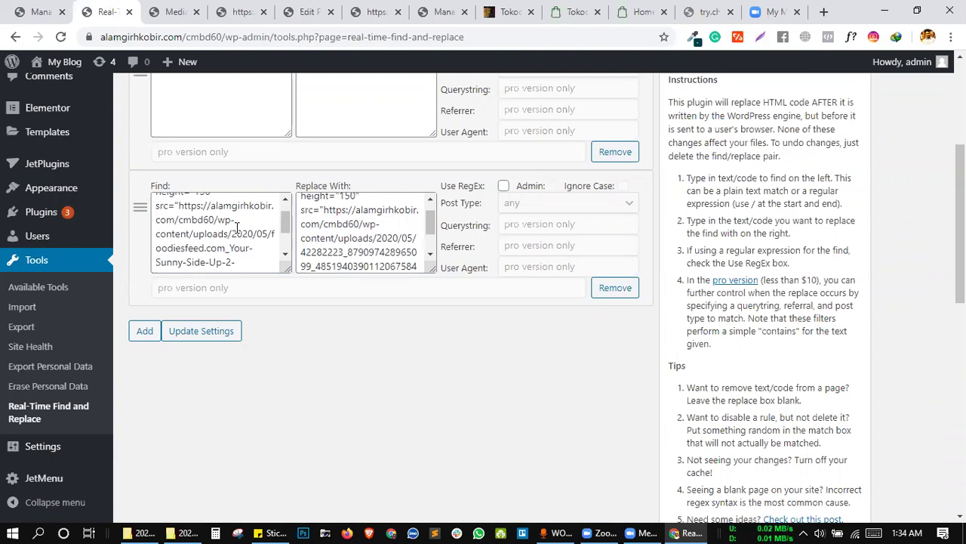
scroll(342, 230, down, 2)
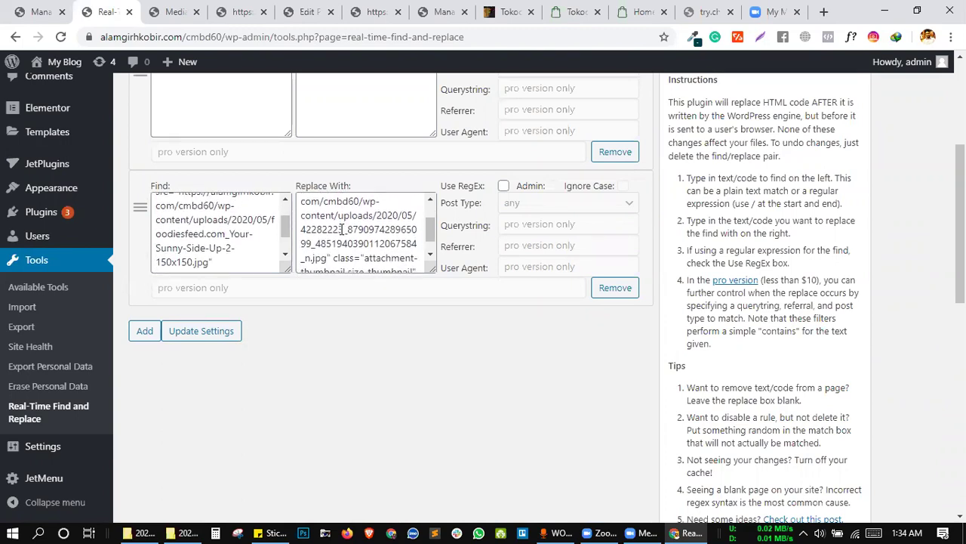
scroll(339, 238, down, 2)
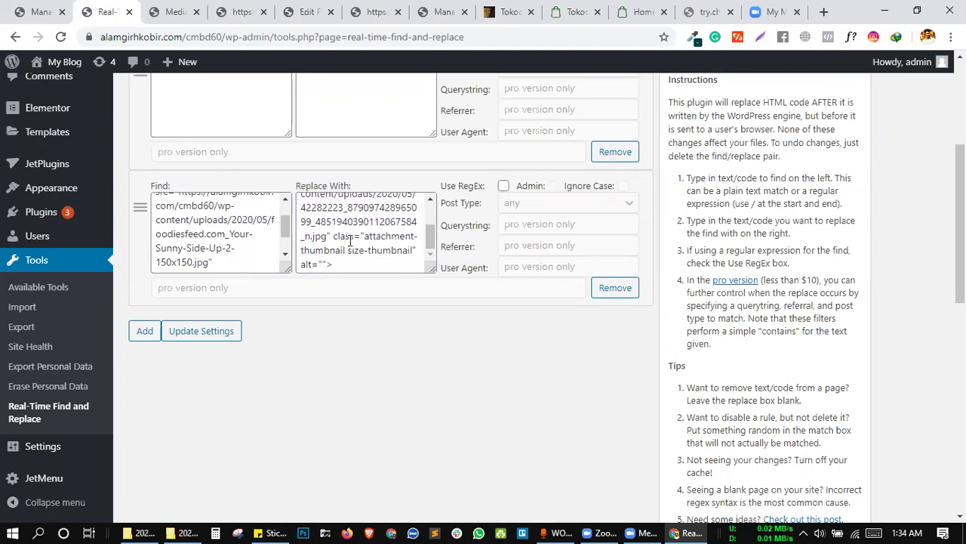
scroll(373, 249, down, 1)
click(355, 227)
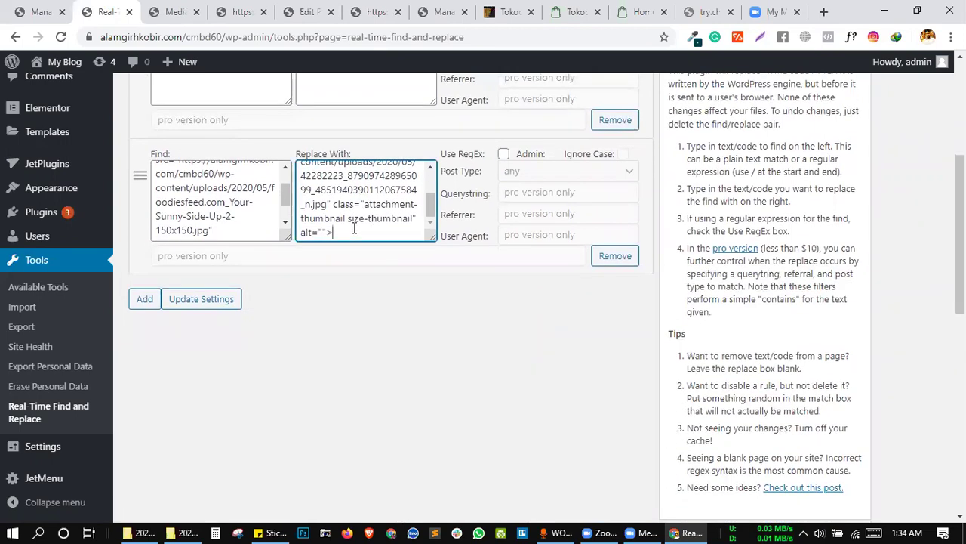
click(206, 231)
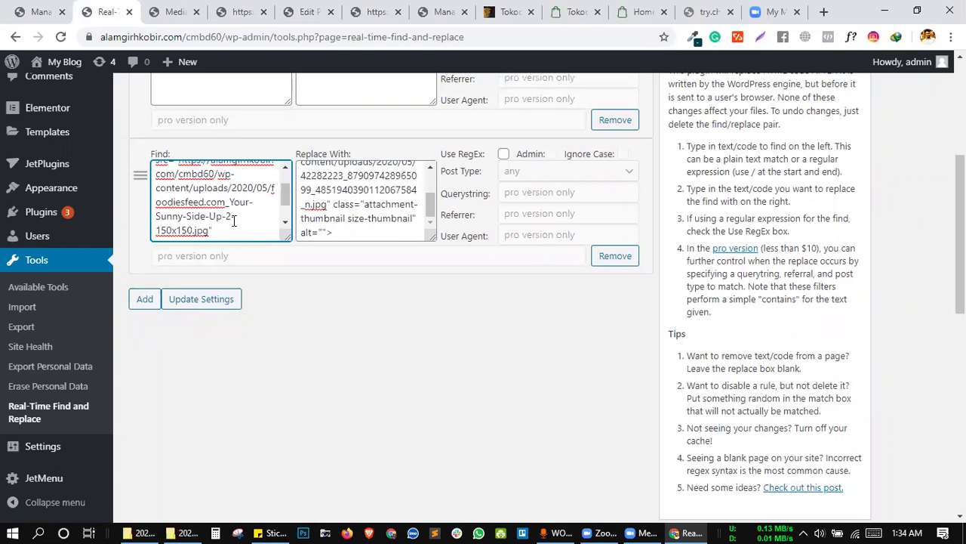
text(class="attachment-thumbnail size-thumbnail" alt="">)
Save the rules, reload the home page to verify, then return to the rules list.
click(201, 300)
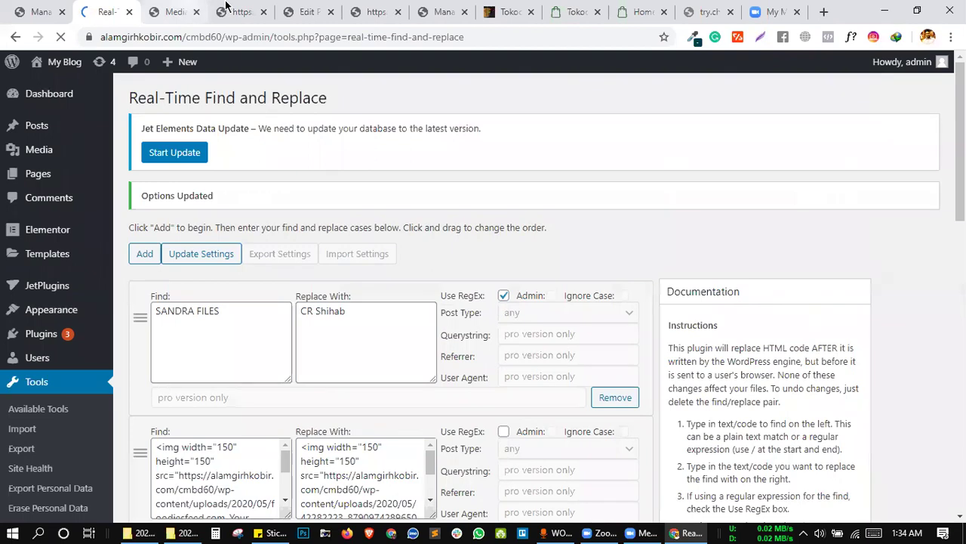
click(240, 11)
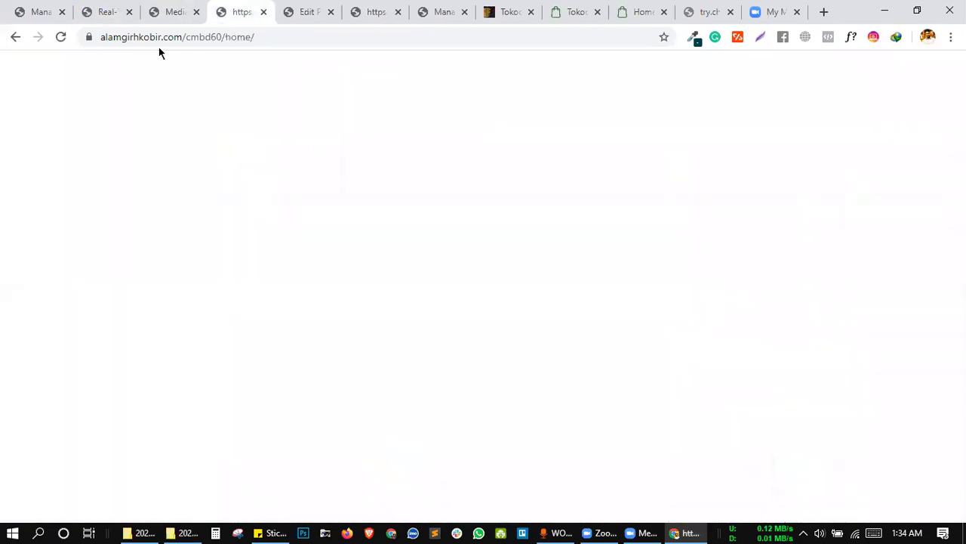
click(60, 37)
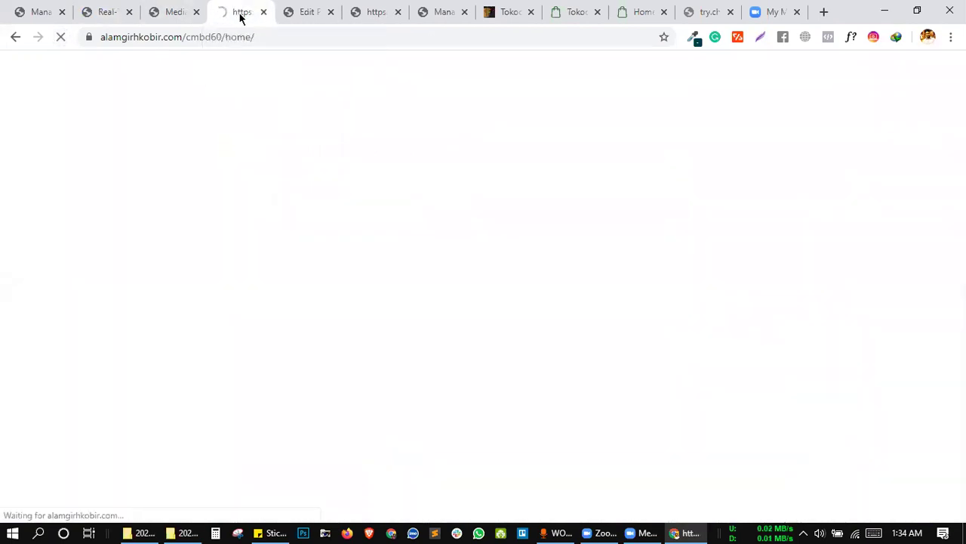
click(106, 12)
scroll(370, 291, down, 3)
scroll(388, 221, down, 1)
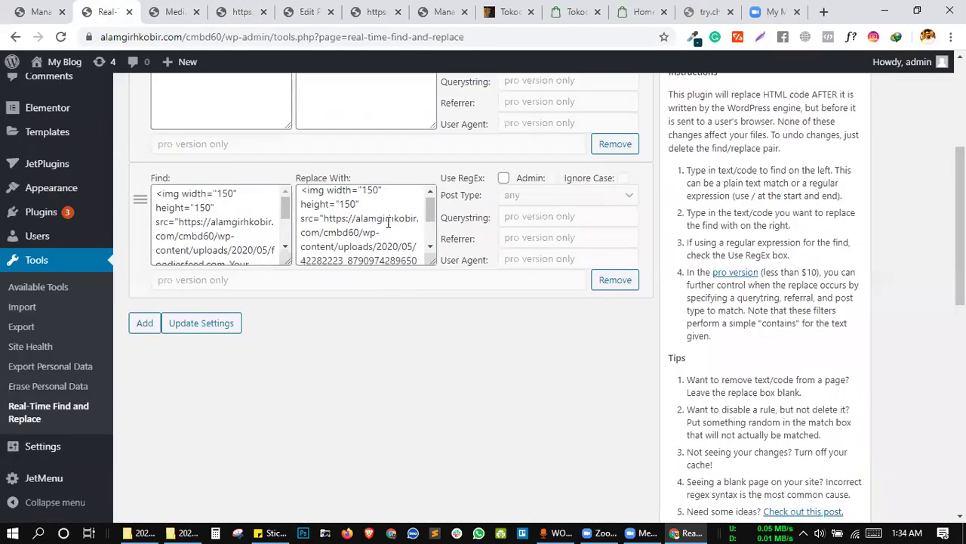
Copy the team-9.jpg link URL from its Media Library details.
click(175, 12)
scroll(328, 293, down, 2)
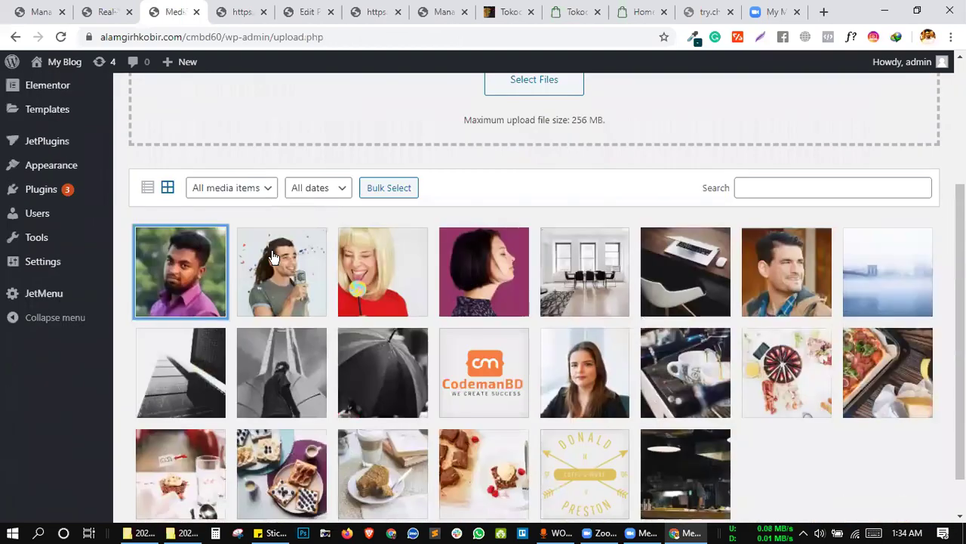
click(273, 258)
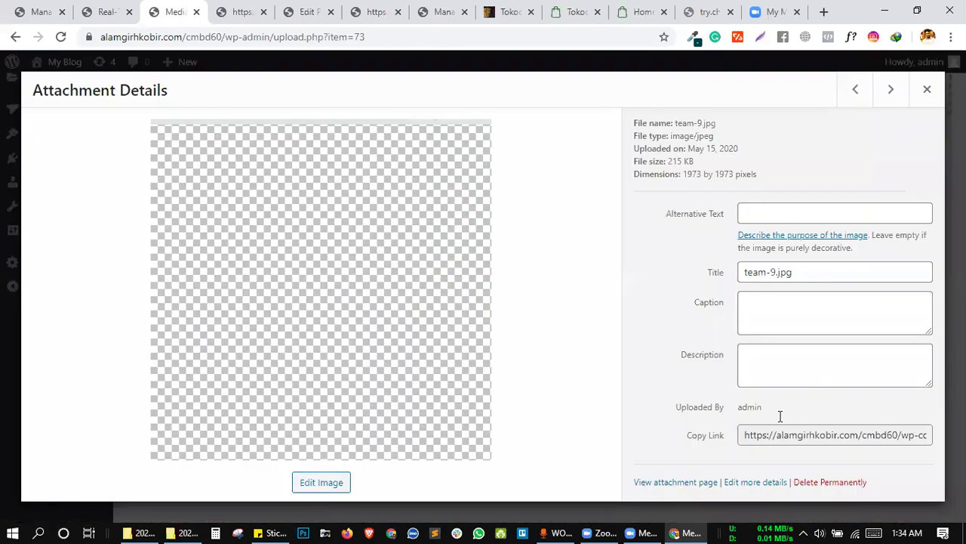
click(780, 427)
right_click(774, 429)
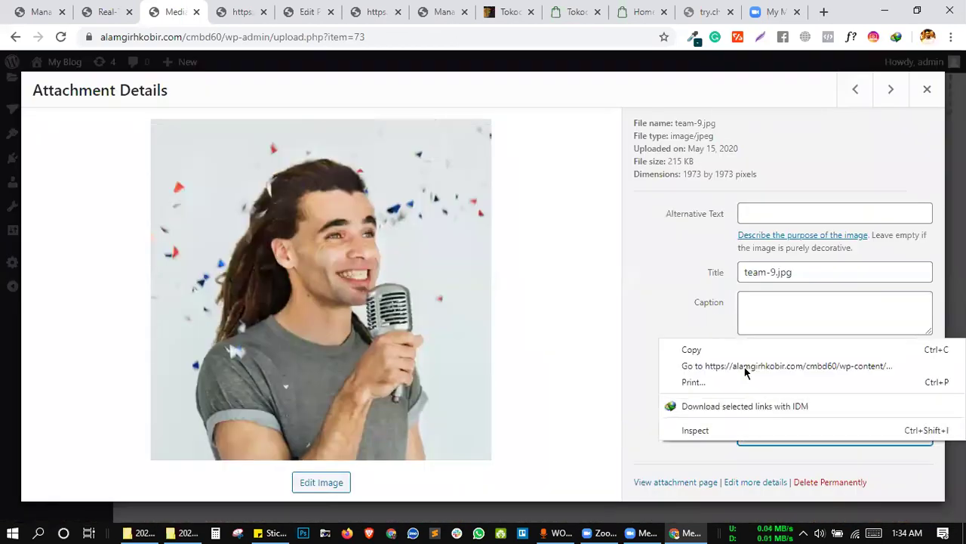
click(725, 350)
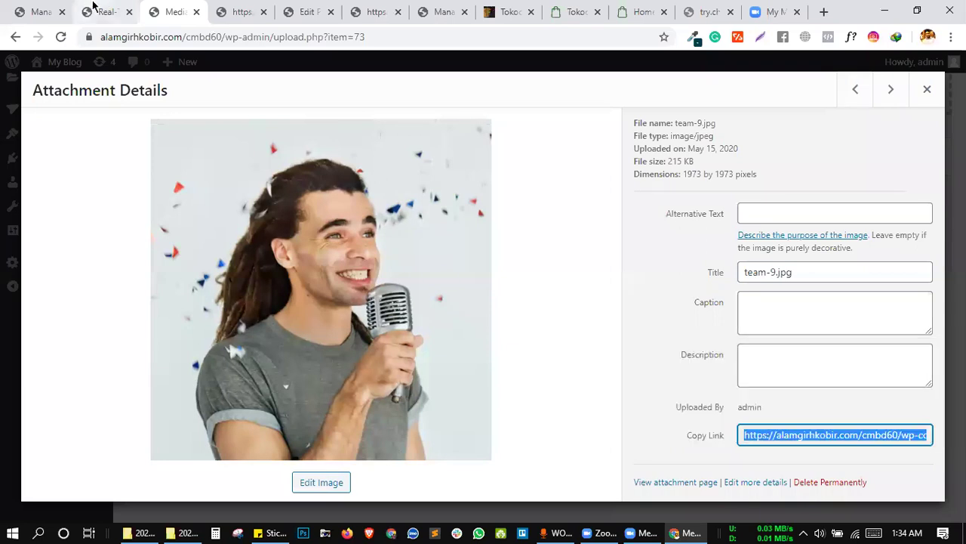
Replace the old image URL in the thumbnail rule's replacement with team-9.jpg and save.
click(93, 9)
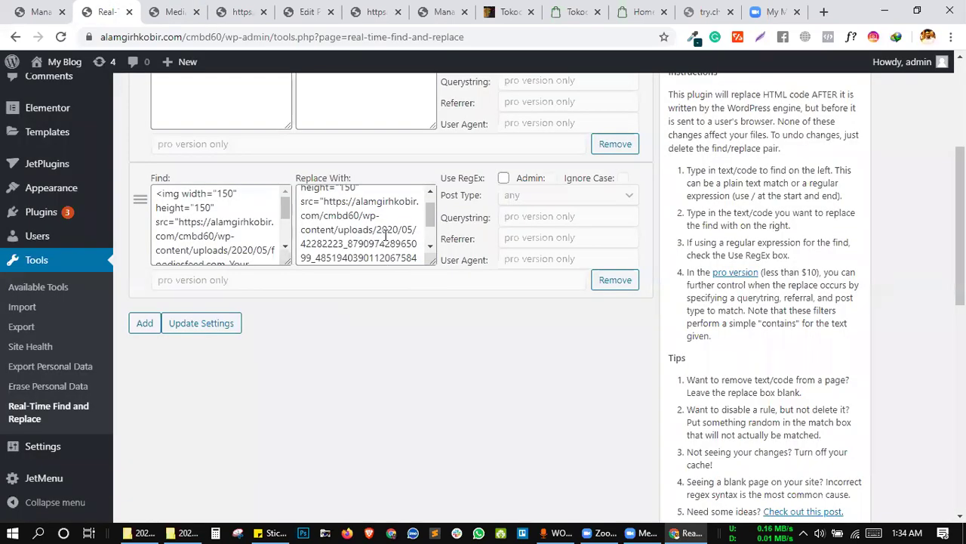
scroll(386, 236, down, 2)
click(324, 228)
drag(324, 228, 325, 221)
key(BackSpace)
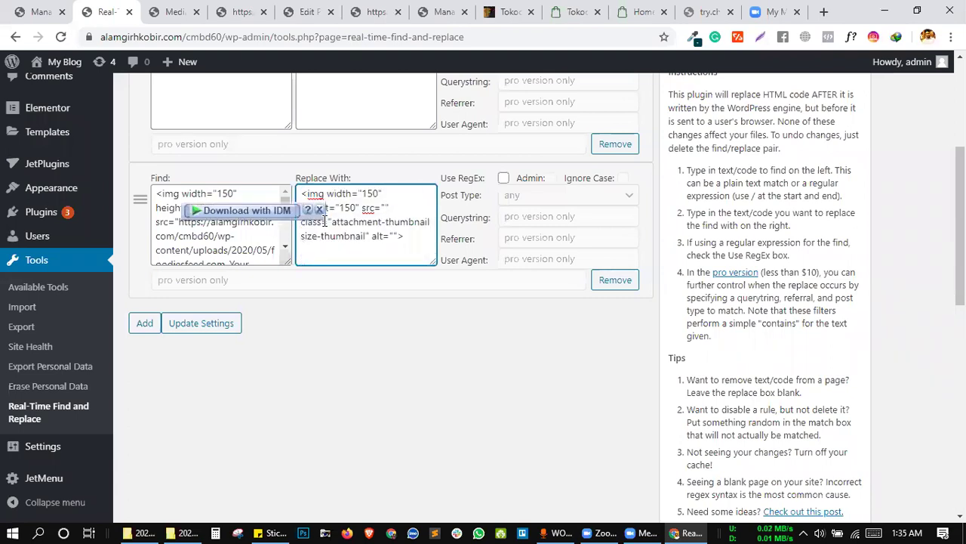
key(ctrl+v)
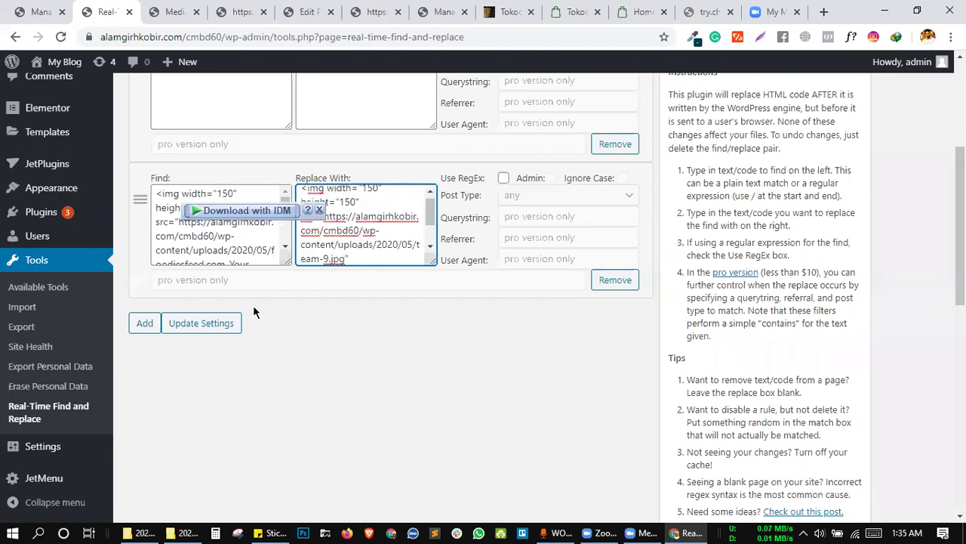
click(220, 323)
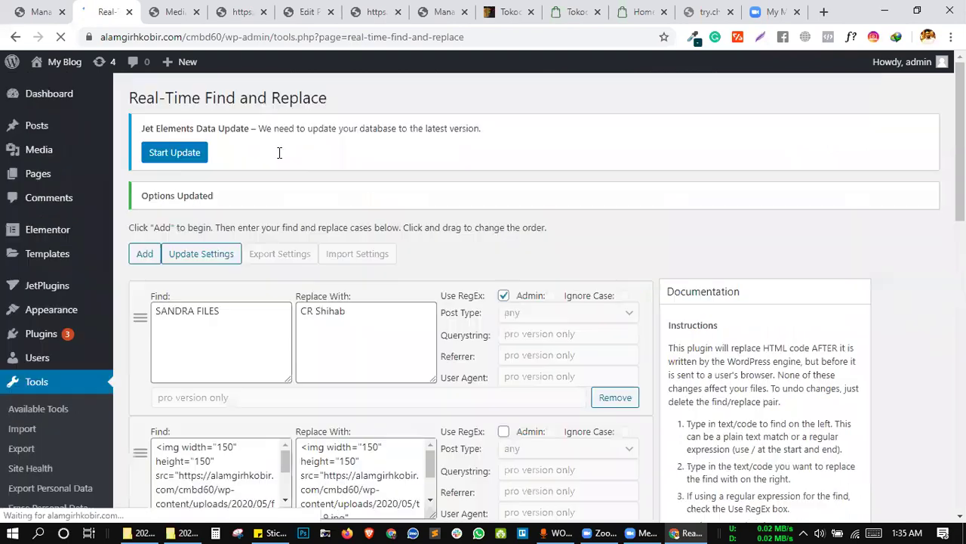
click(230, 6)
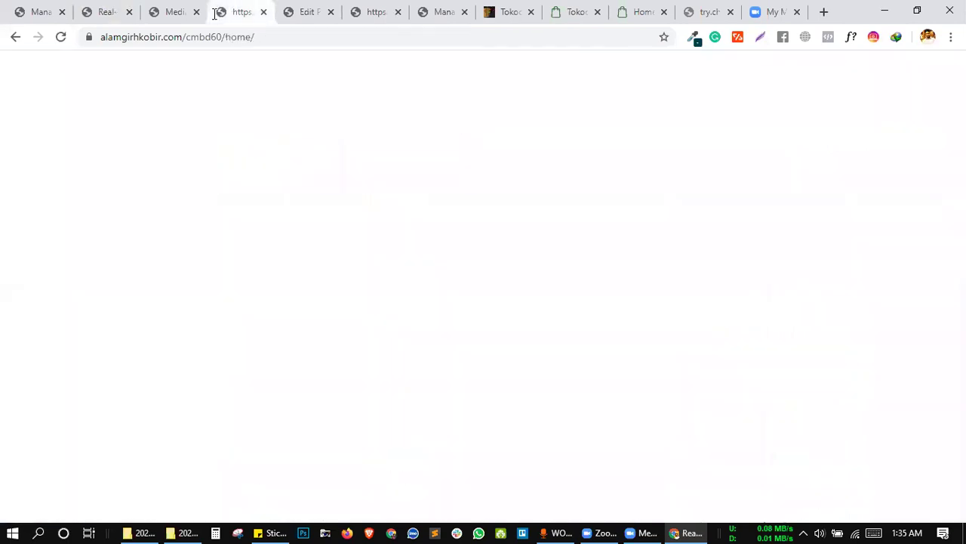
click(62, 37)
click(83, 10)
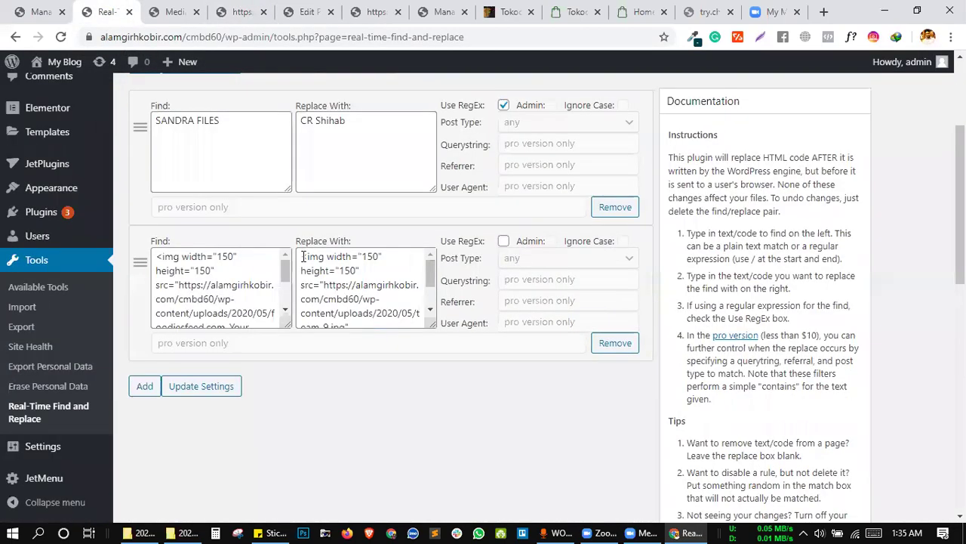
scroll(303, 257, down, 1)
scroll(347, 212, down, 1)
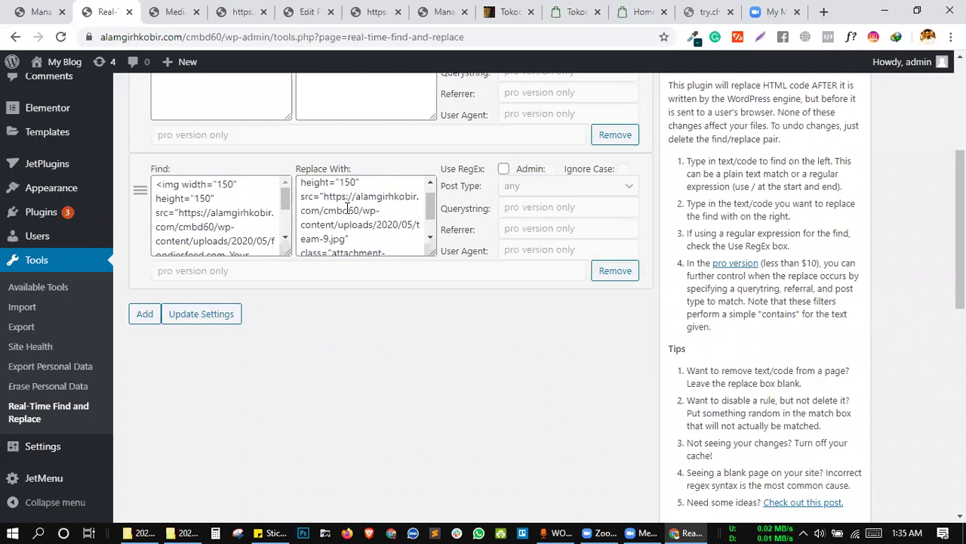
scroll(371, 236, down, 1)
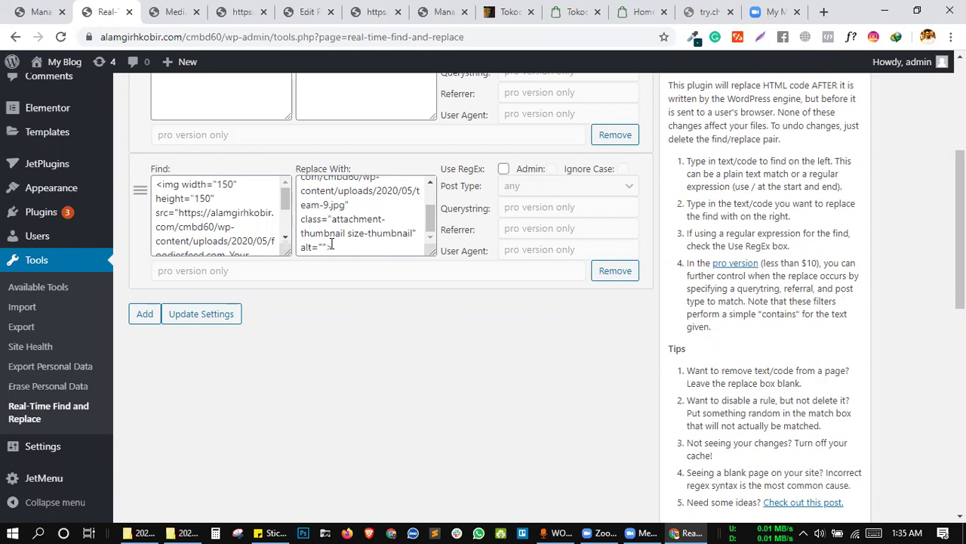
Delete the width, height and empty alt="" attributes from the team-9.jpg replacement tag, then update settings.
click(324, 246)
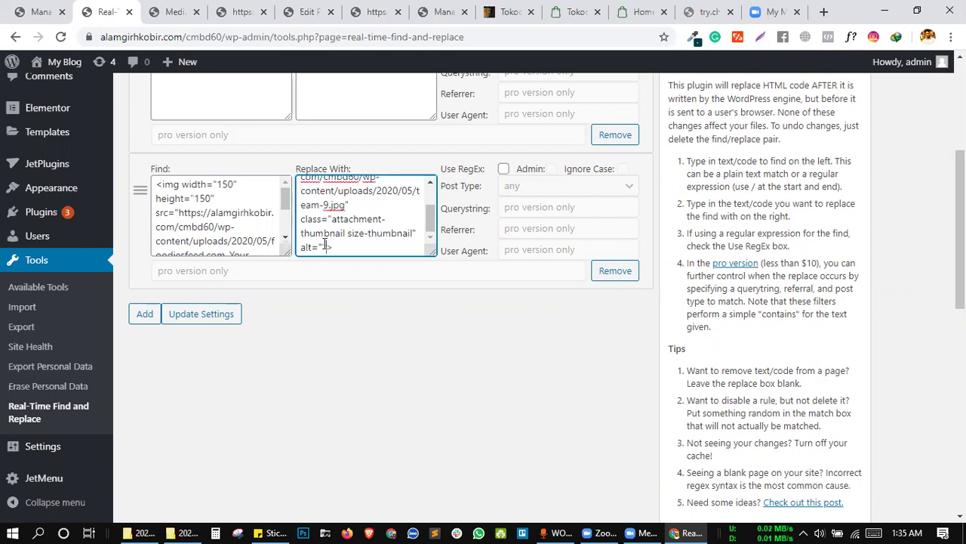
scroll(239, 227, down, 3)
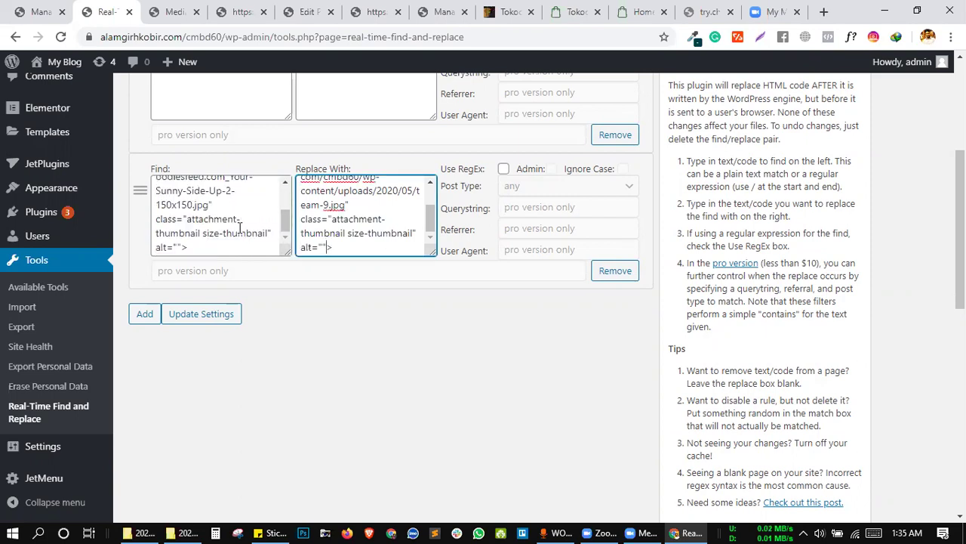
scroll(315, 223, up, 3)
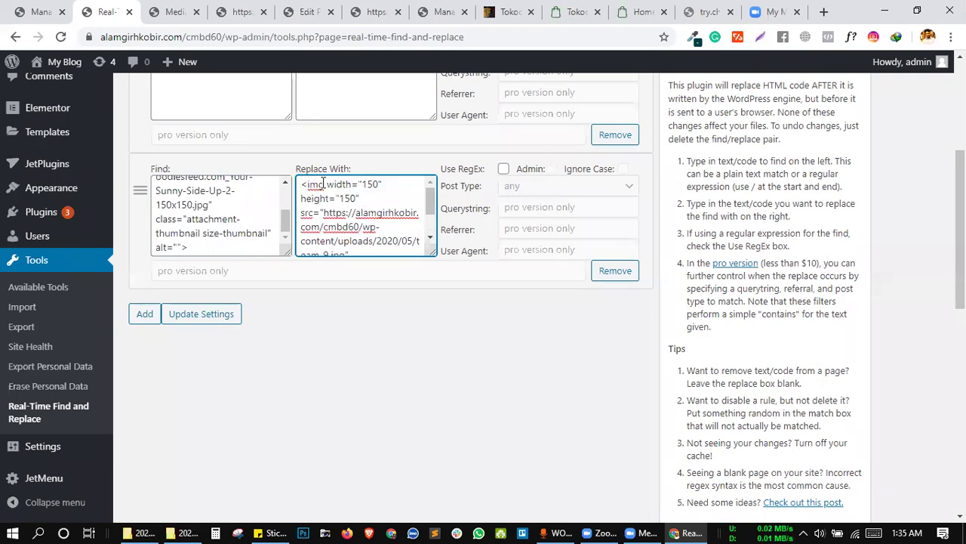
drag(324, 183, 361, 201)
key(BackSpace)
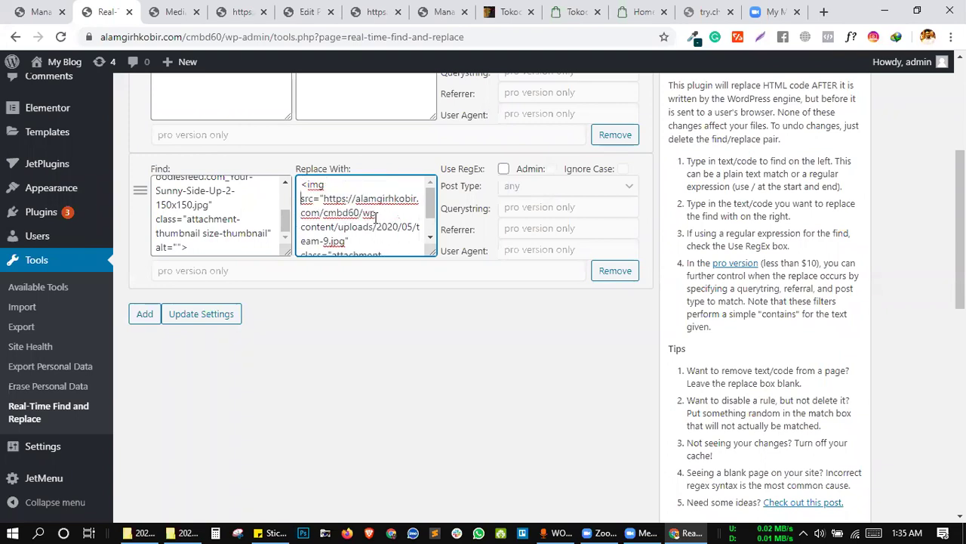
scroll(375, 215, down, 2)
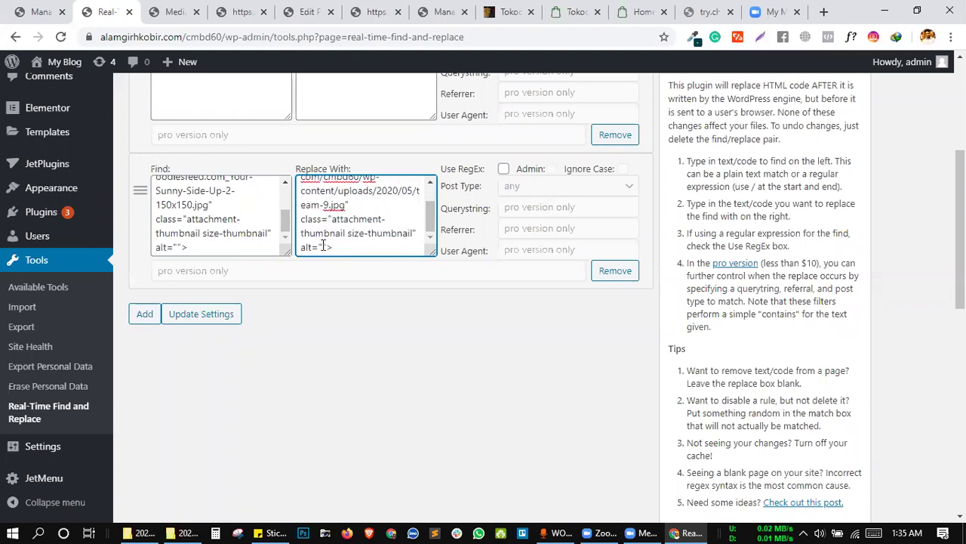
drag(327, 246, 300, 247)
key(BackSpace)
key(BackSpace)
click(202, 314)
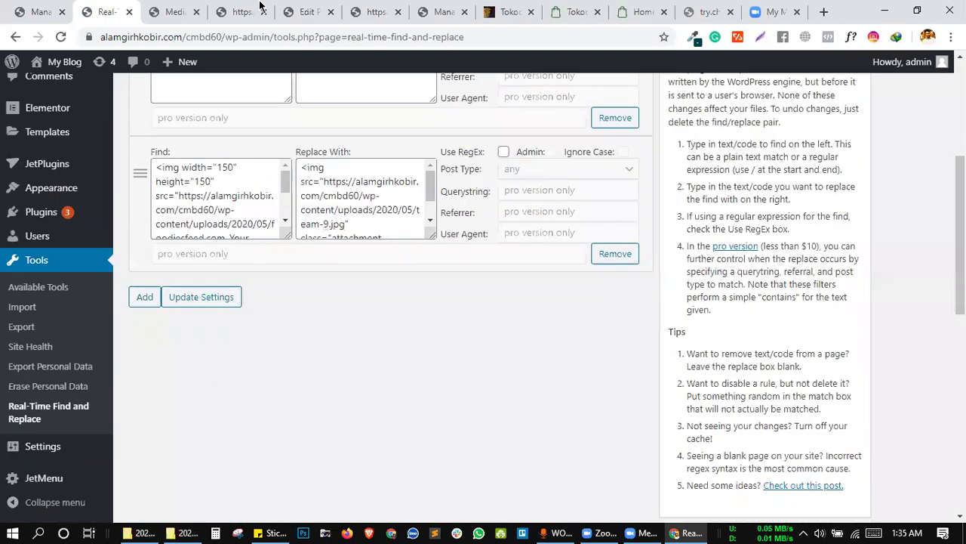
Reload the home page to check it, then tick Use RegEx on the second rule and save.
click(240, 11)
click(54, 36)
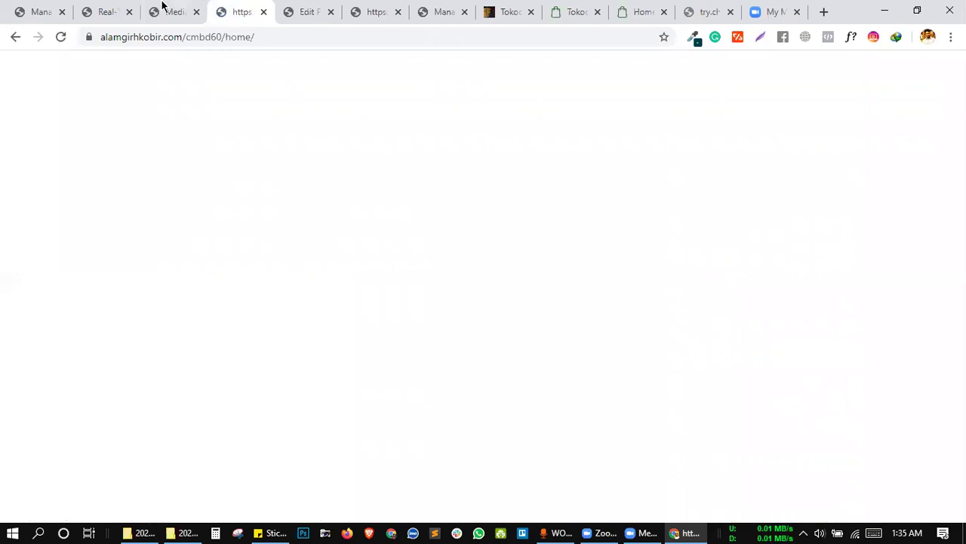
click(115, 9)
click(503, 153)
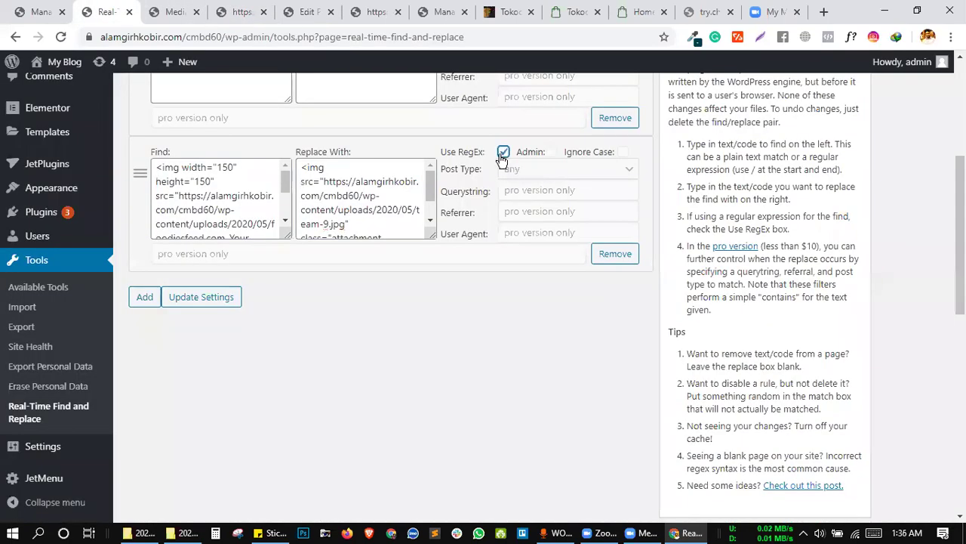
click(226, 297)
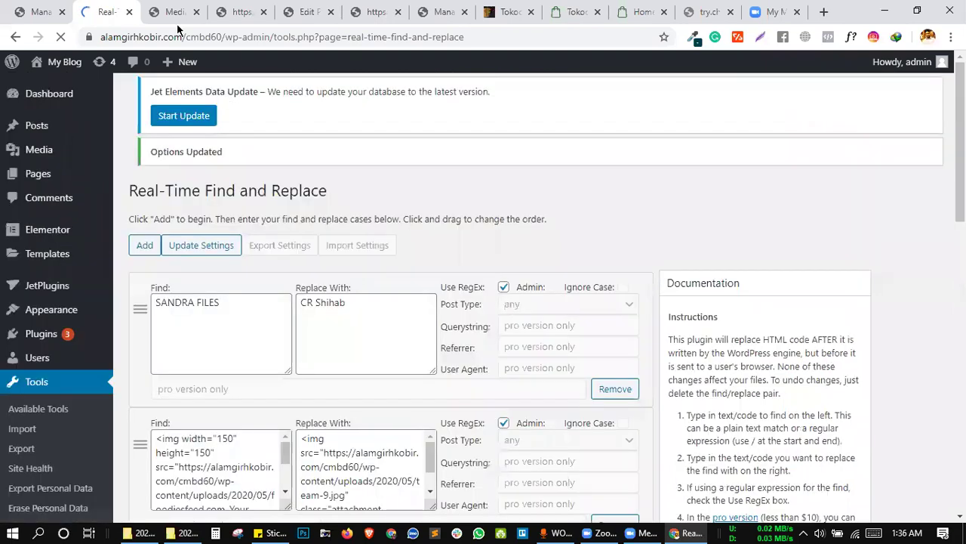
Reload the home page to check the regex result, then save the find-and-replace settings again.
click(238, 12)
click(61, 36)
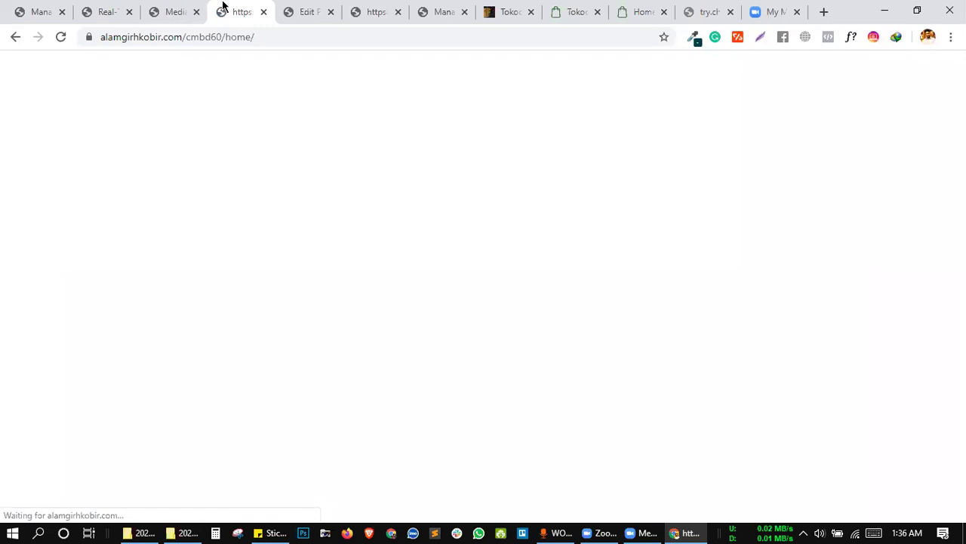
click(117, 10)
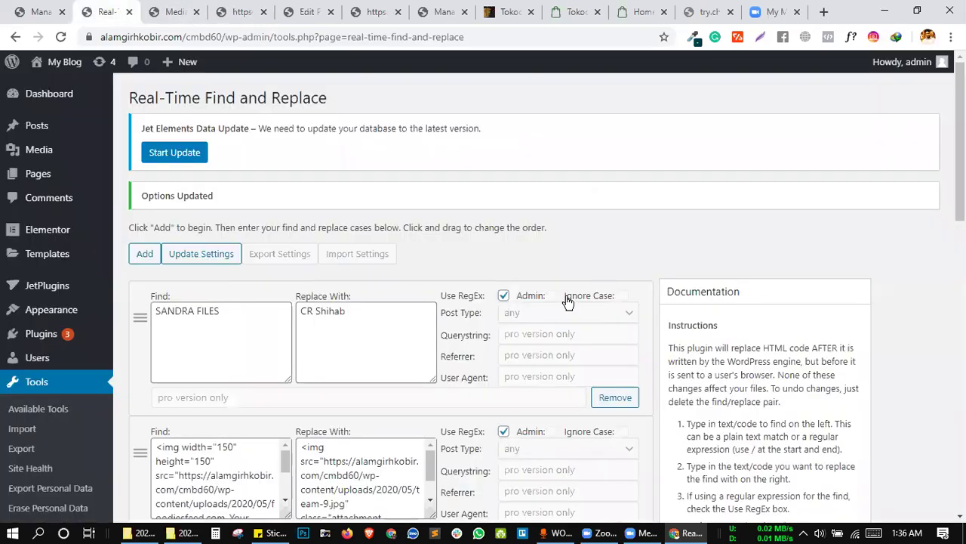
scroll(565, 288, down, 3)
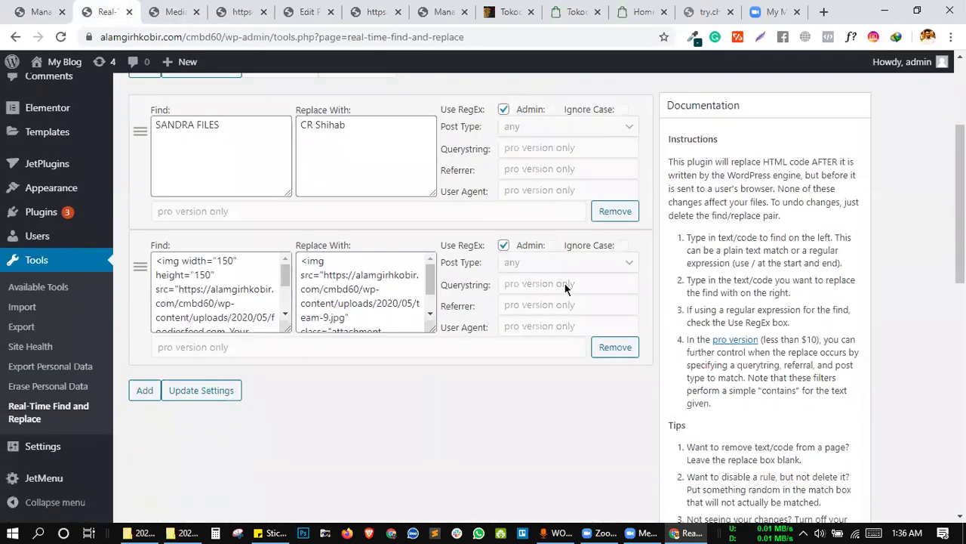
click(183, 357)
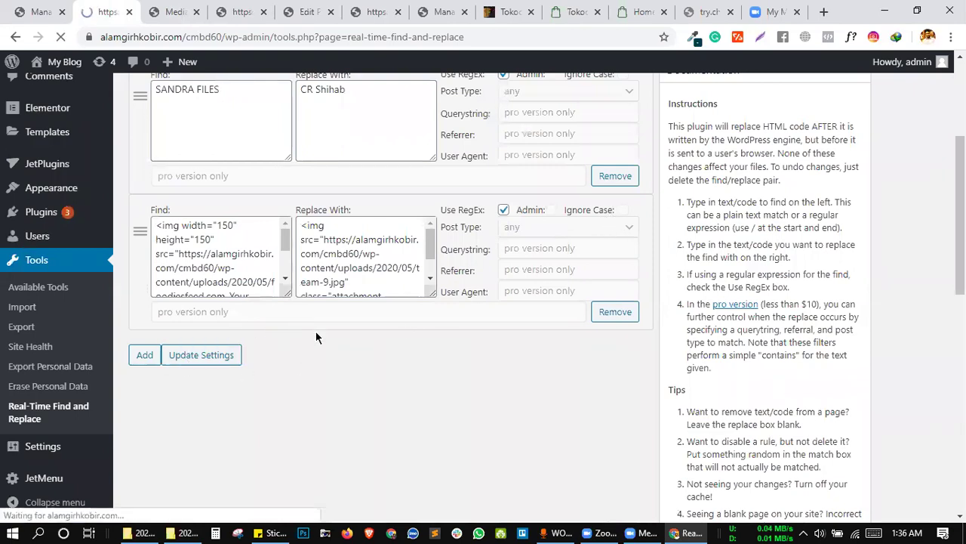
Reload the site's home page and look over the media, editor and preview tabs.
click(159, 6)
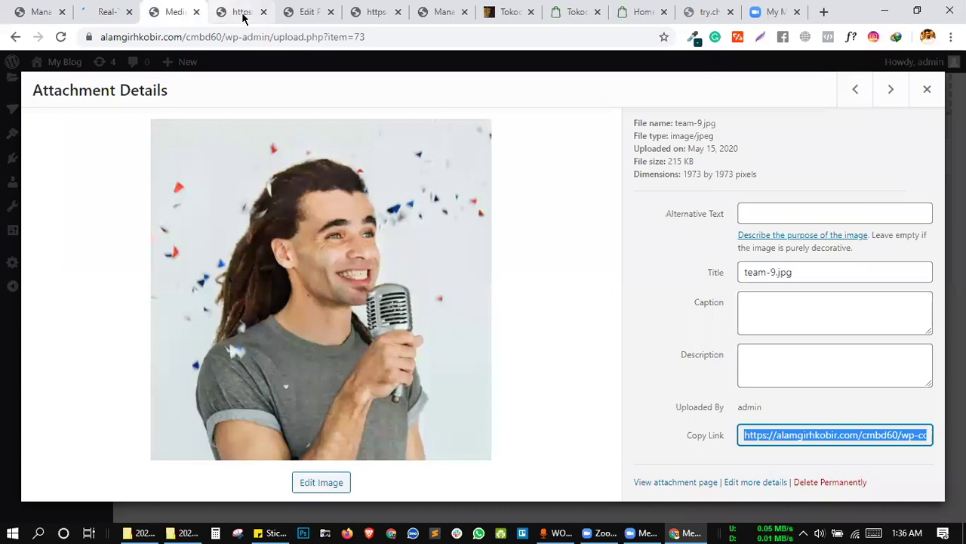
click(240, 12)
click(61, 38)
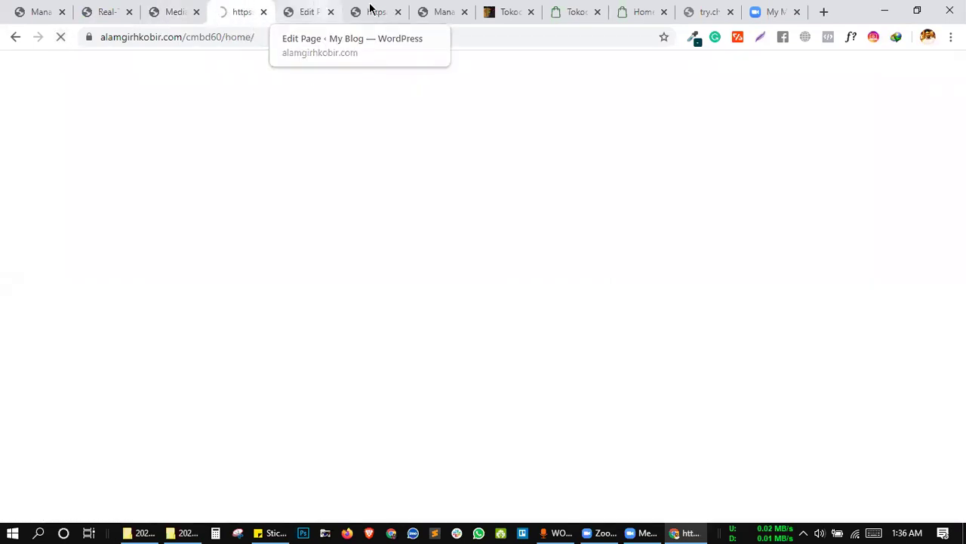
key(ctrl+Tab)
click(377, 9)
Copy the Dokan/WCFM banner image address from the Tokoo ThemeForest page and return to the settings.
click(510, 12)
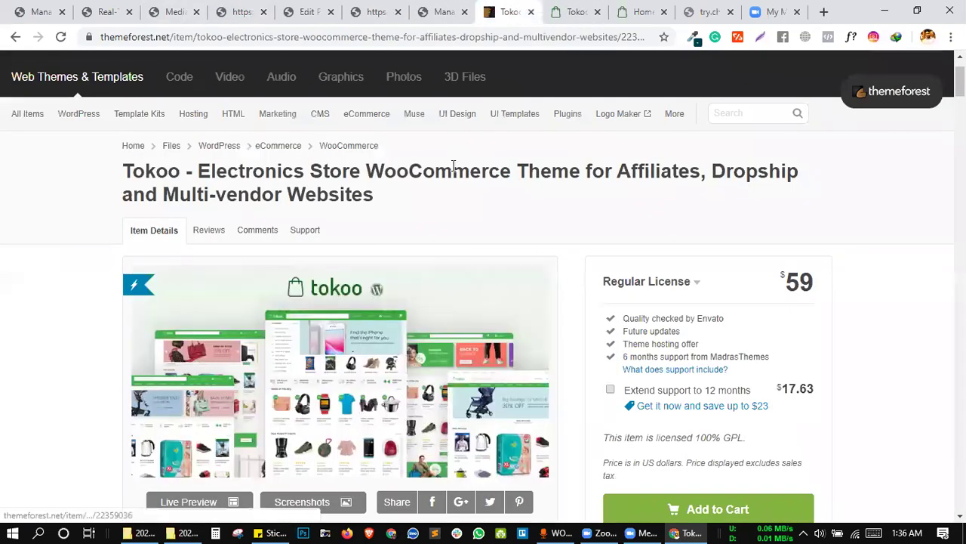
scroll(455, 123, down, 8)
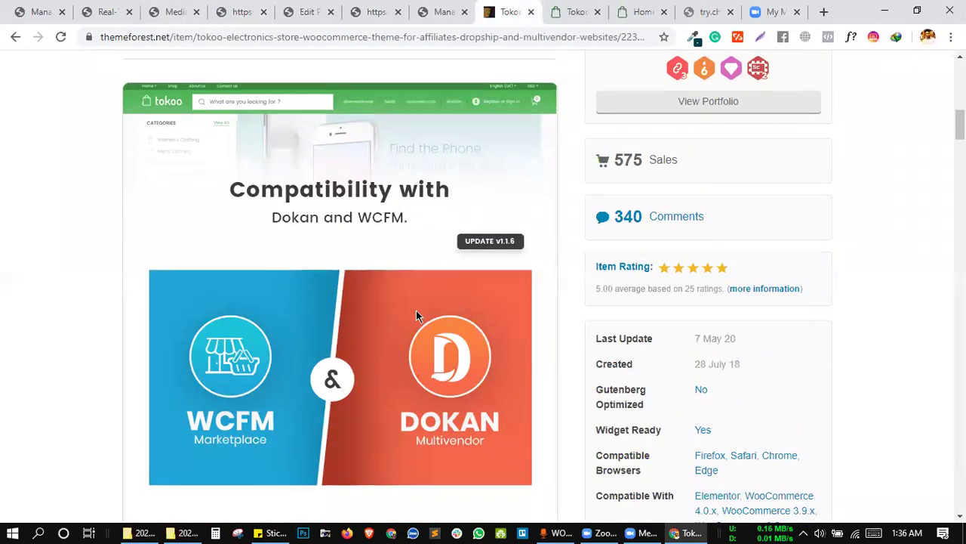
right_click(416, 316)
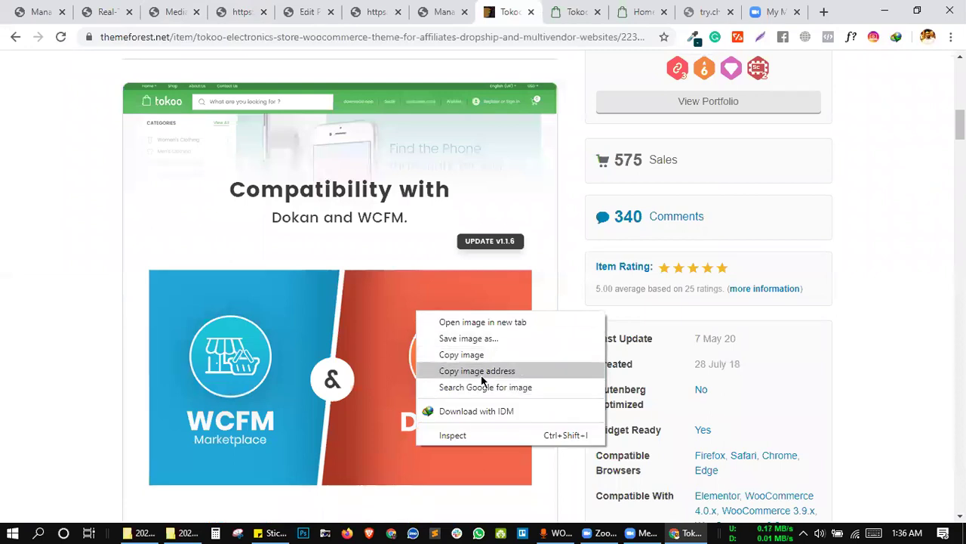
click(481, 370)
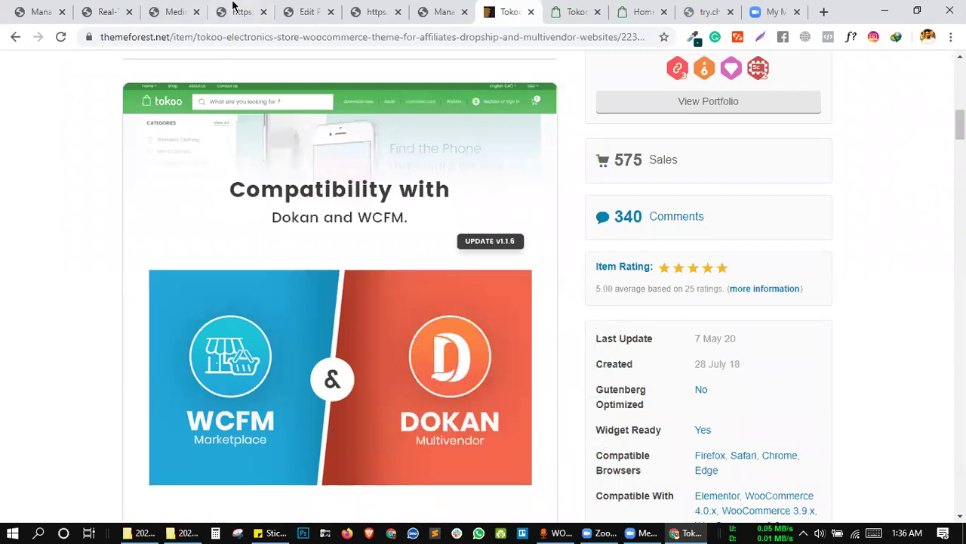
click(182, 12)
click(251, 9)
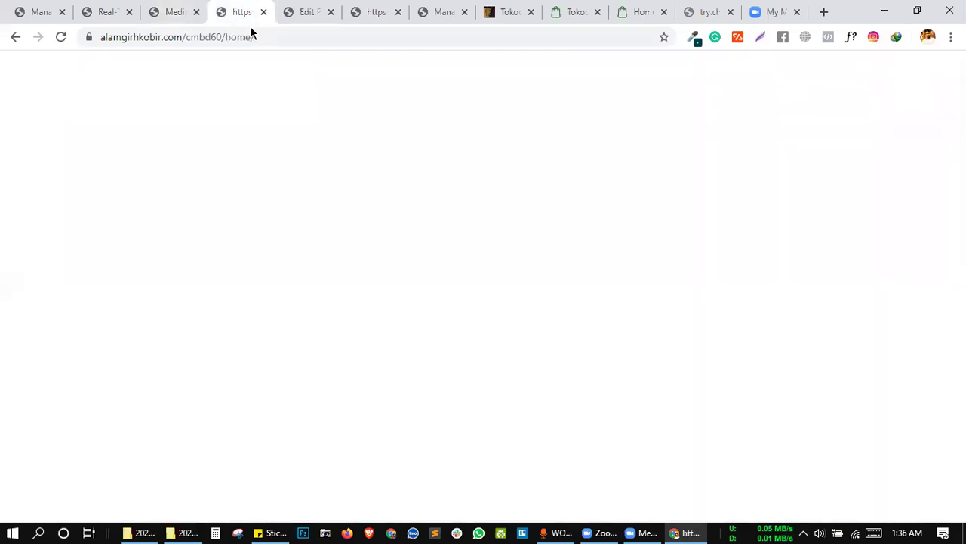
click(113, 9)
scroll(385, 355, down, 3)
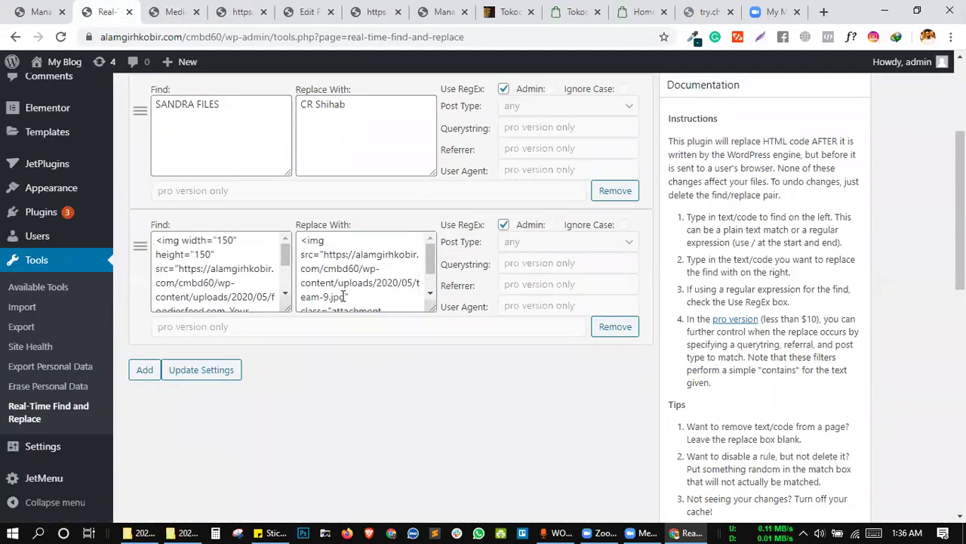
Paste the copied banner address over team-9.jpg in Replace With and update settings.
drag(345, 297, 322, 256)
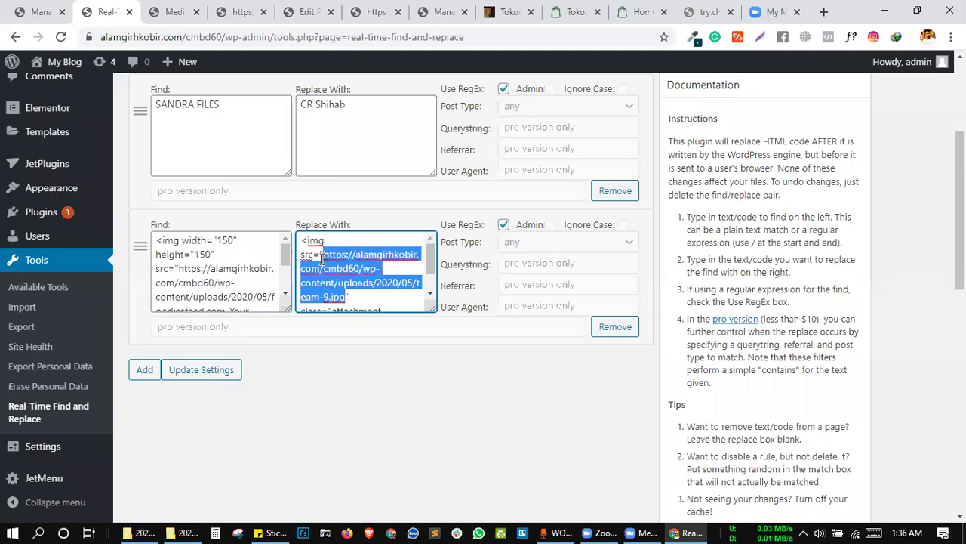
key(ctrl+v)
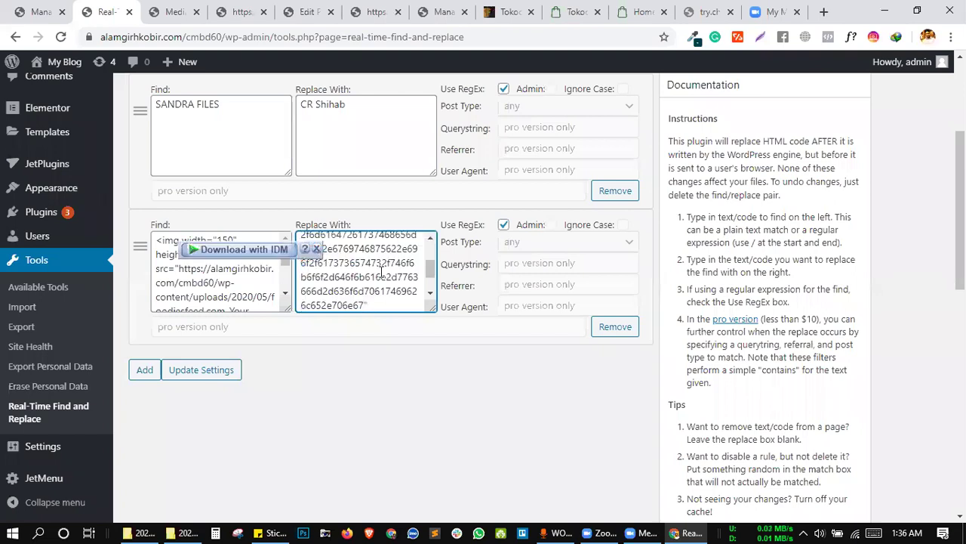
click(239, 369)
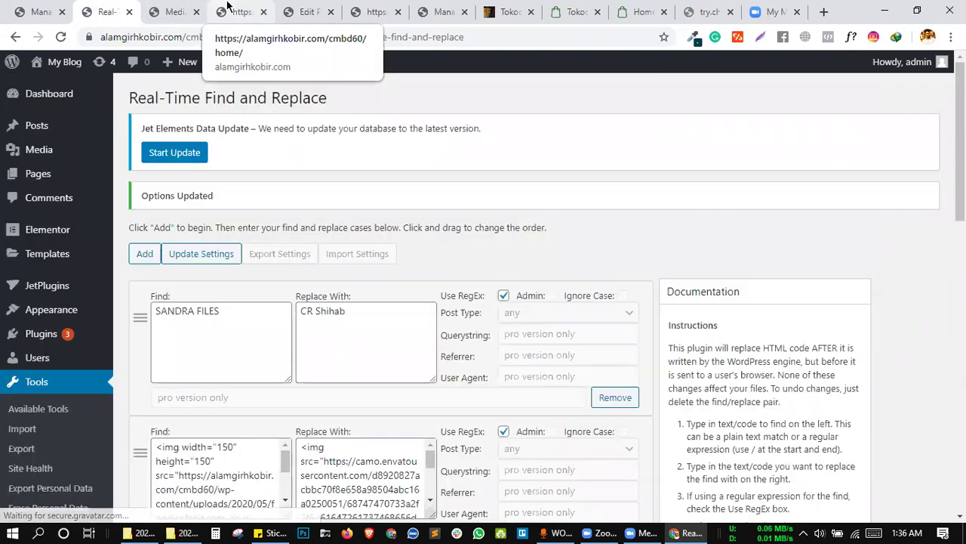
Reload the home page to check the new image, then return to the find-and-replace settings.
click(226, 5)
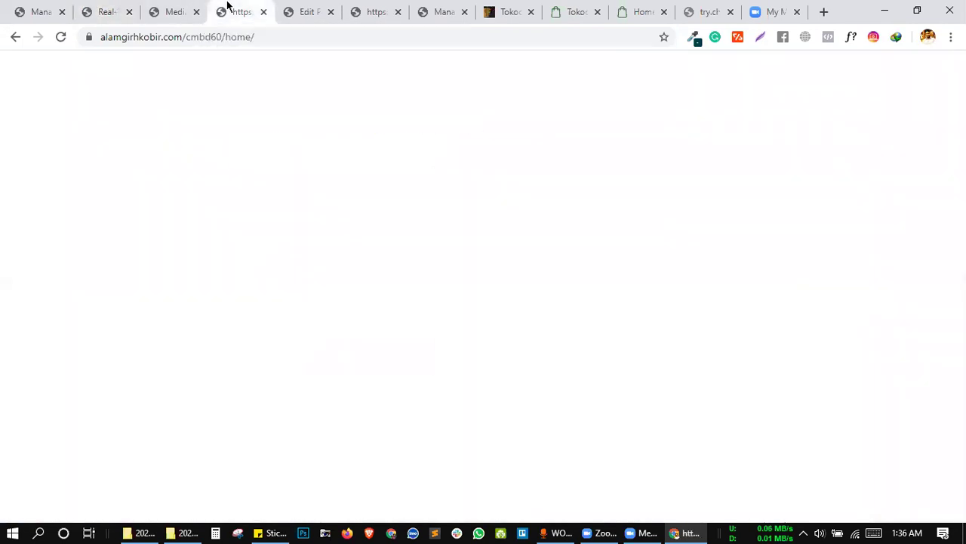
click(62, 38)
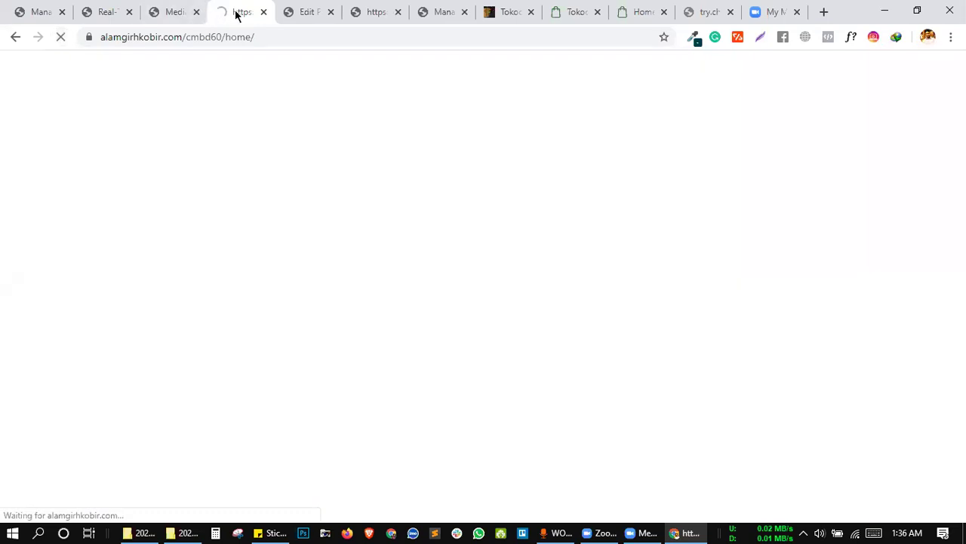
click(98, 22)
scroll(268, 450, down, 3)
scroll(292, 405, down, 3)
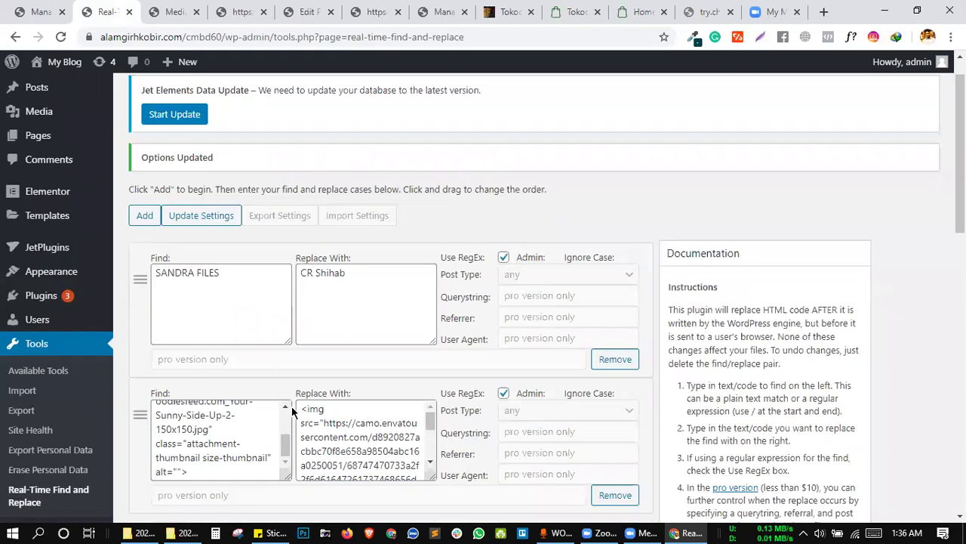
scroll(300, 332, up, 1)
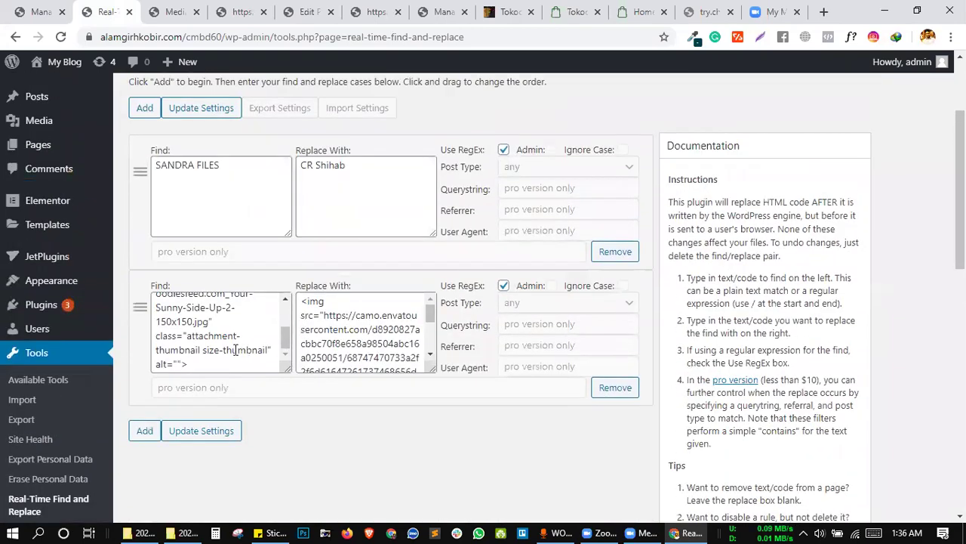
scroll(221, 360, up, 1)
scroll(221, 360, up, 1)
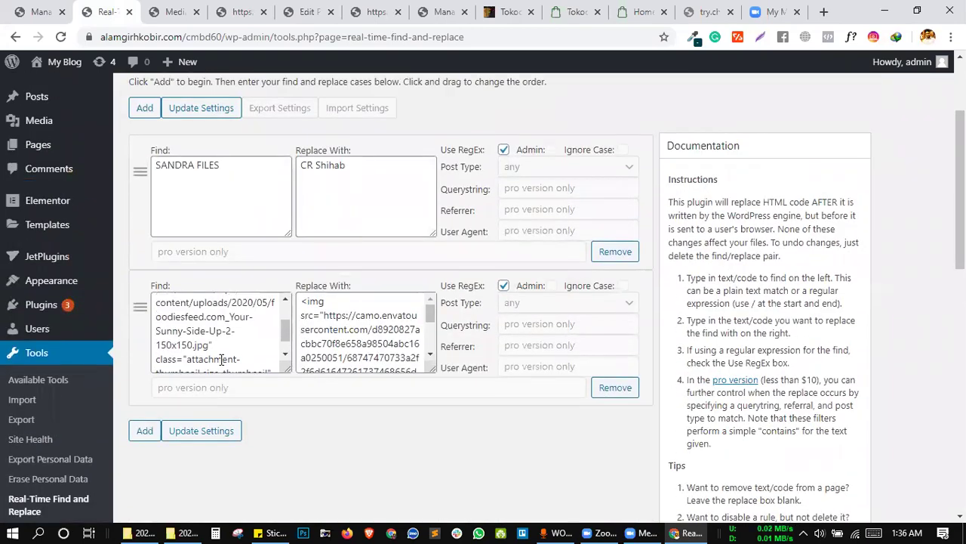
Look over the open tabs and the first rule's find and replace text.
click(241, 12)
click(41, 11)
click(96, 9)
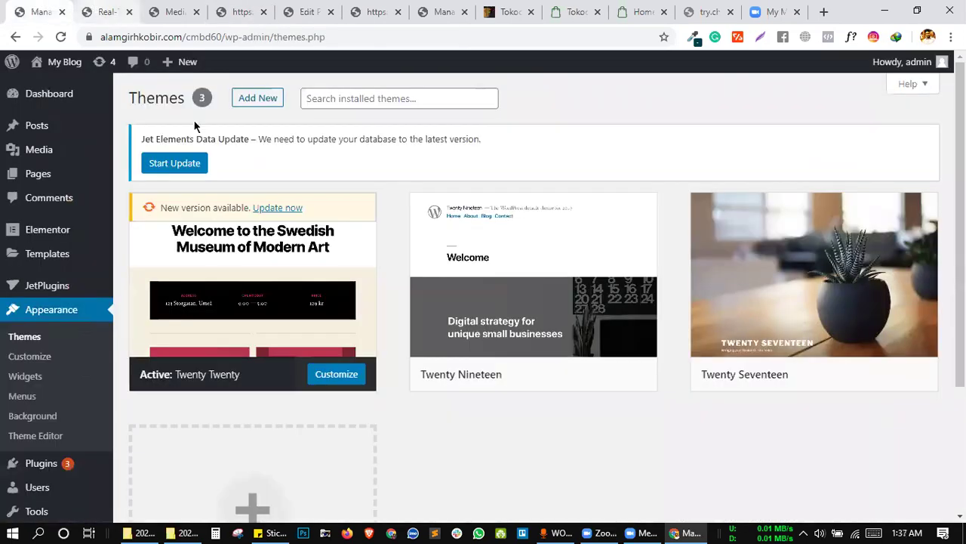
click(247, 160)
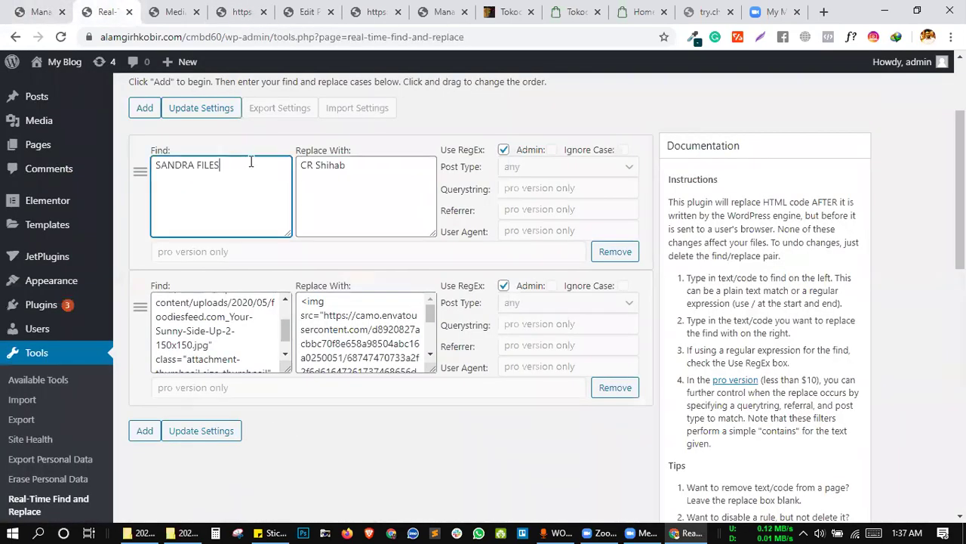
click(305, 160)
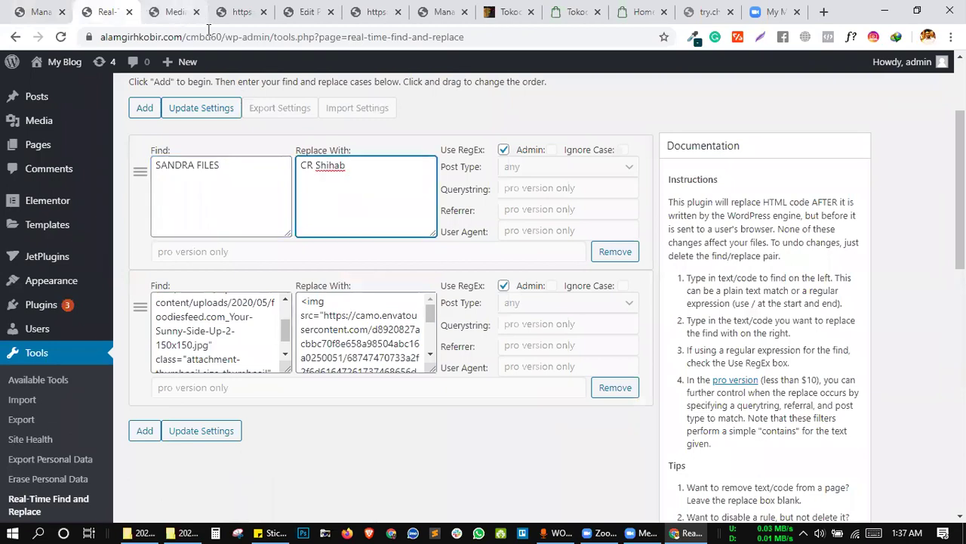
click(176, 13)
click(239, 12)
click(300, 19)
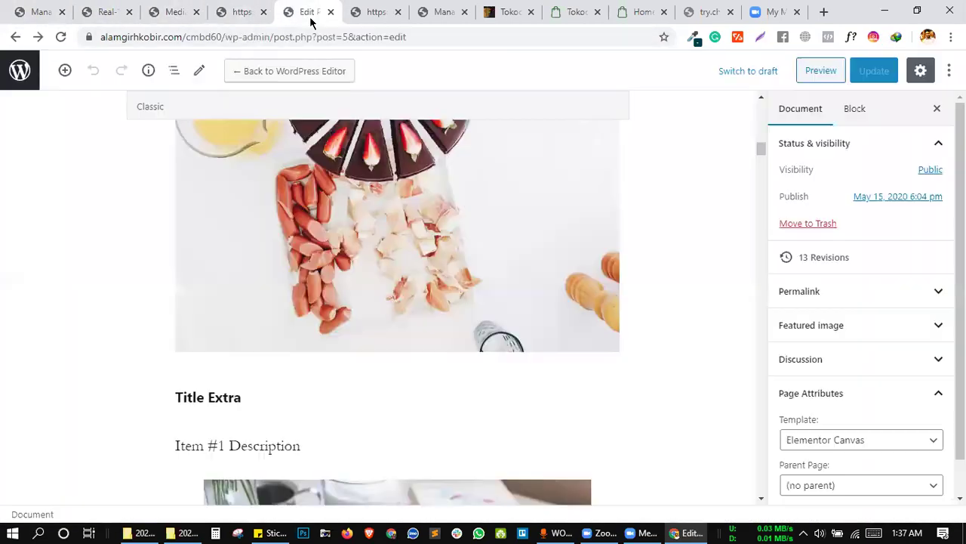
click(349, 15)
click(426, 12)
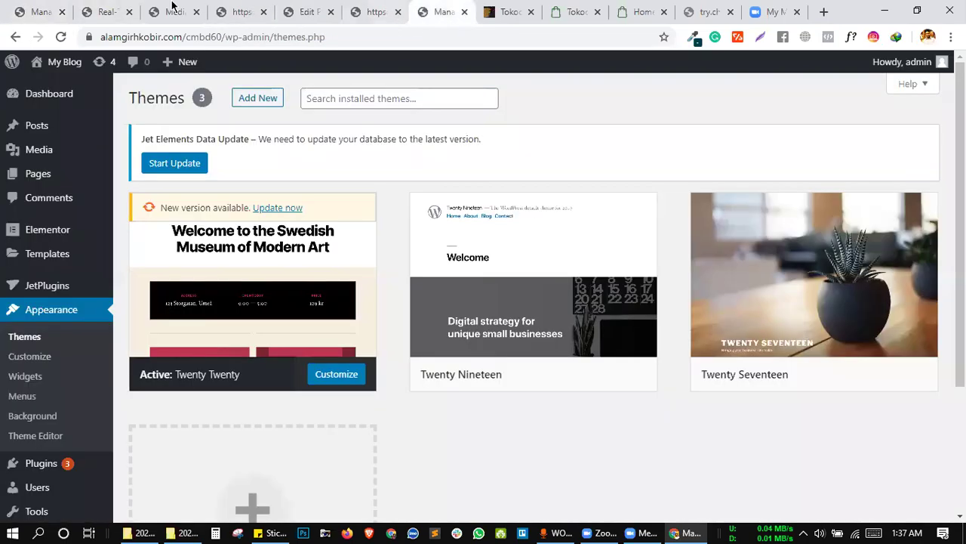
click(110, 12)
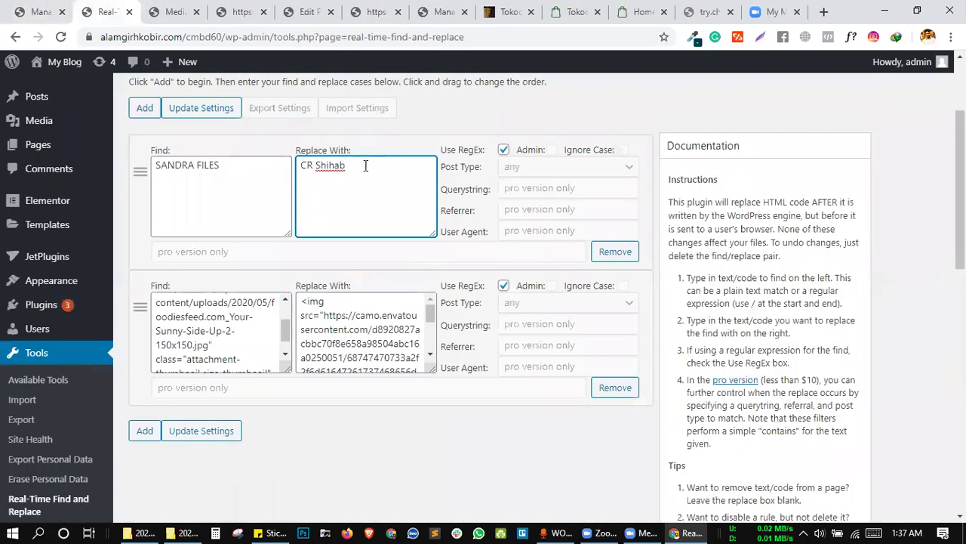
Remove the first find/replace rule and update settings.
double_click(314, 165)
click(620, 253)
click(198, 294)
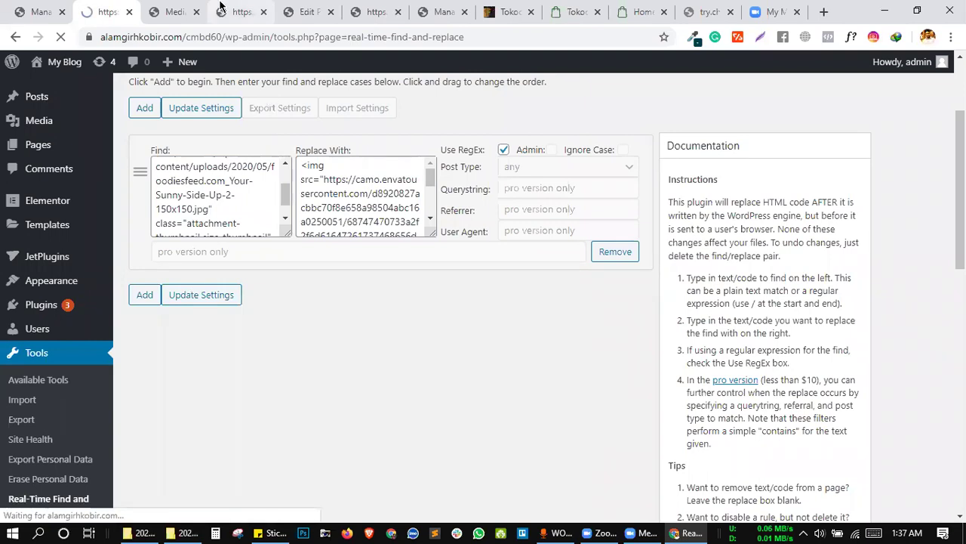
Reload the home page and scroll to Our Sweets, viewing the WCFM & Dokan banner in the first slot.
click(240, 12)
click(61, 37)
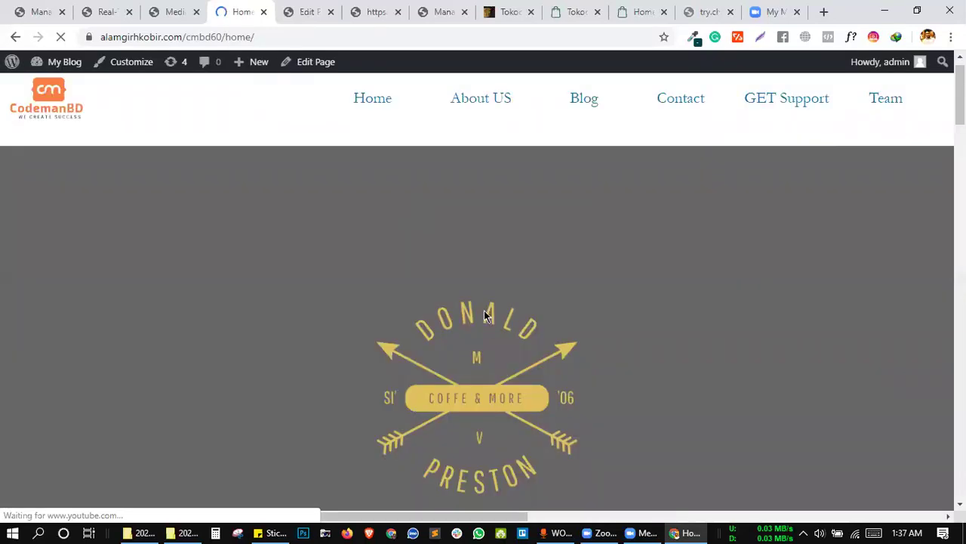
scroll(532, 325, down, 1)
scroll(533, 320, down, 3)
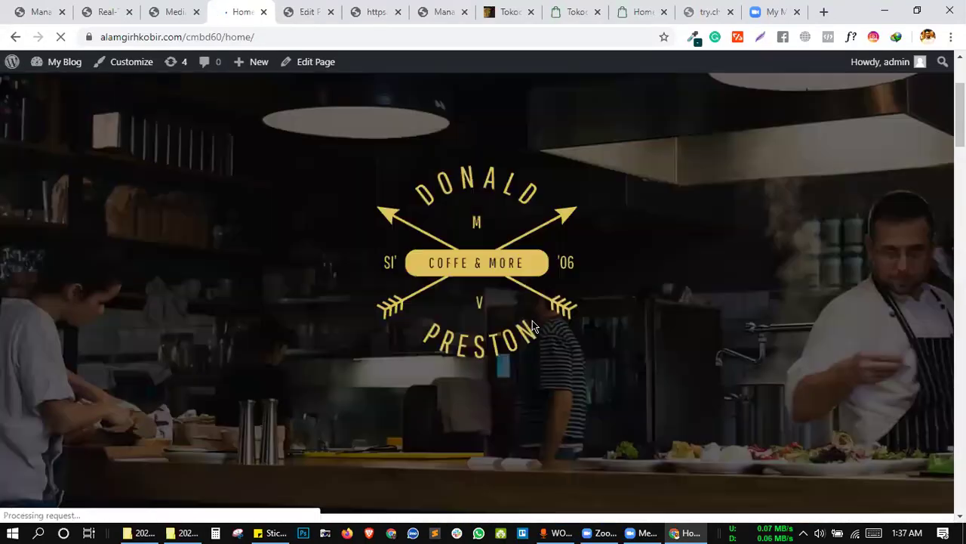
scroll(532, 320, down, 5)
scroll(532, 320, up, 10)
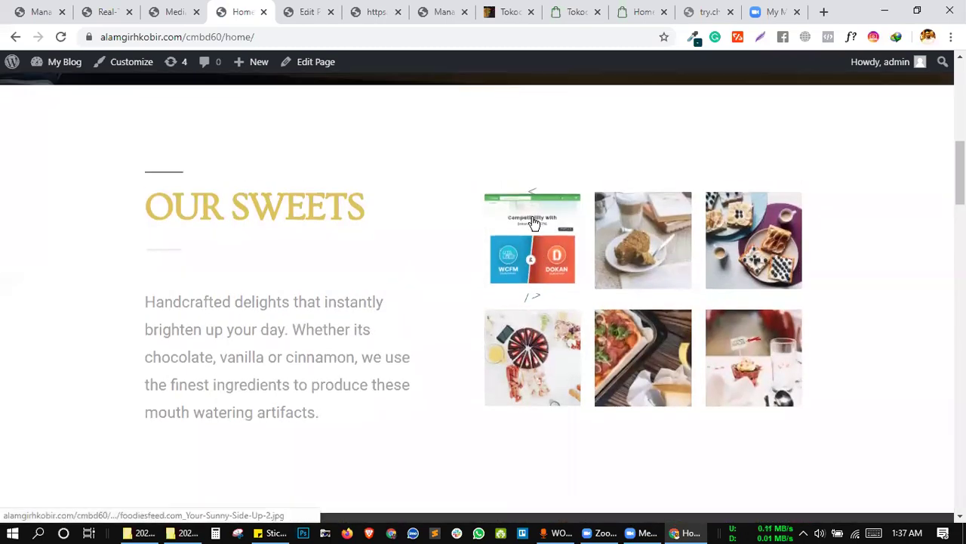
click(533, 221)
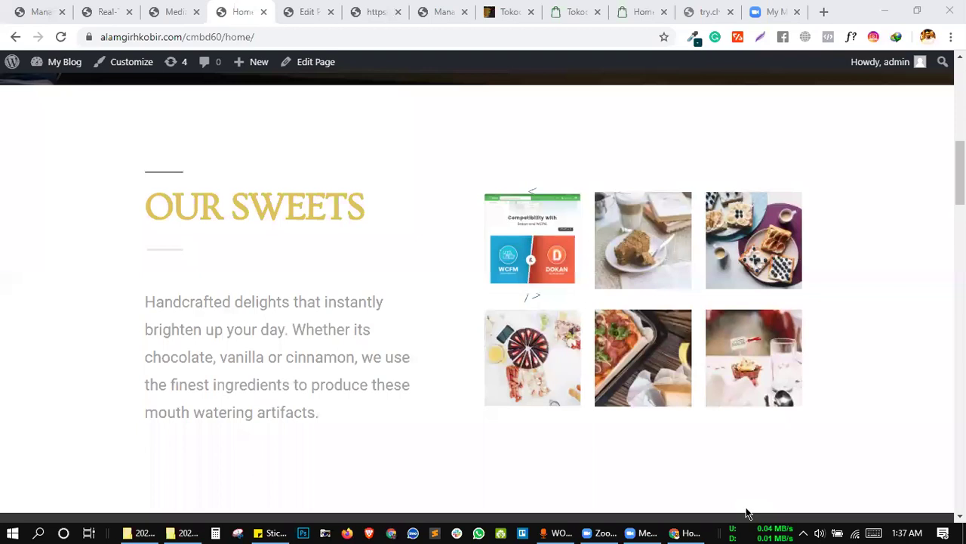
click(455, 153)
click(308, 231)
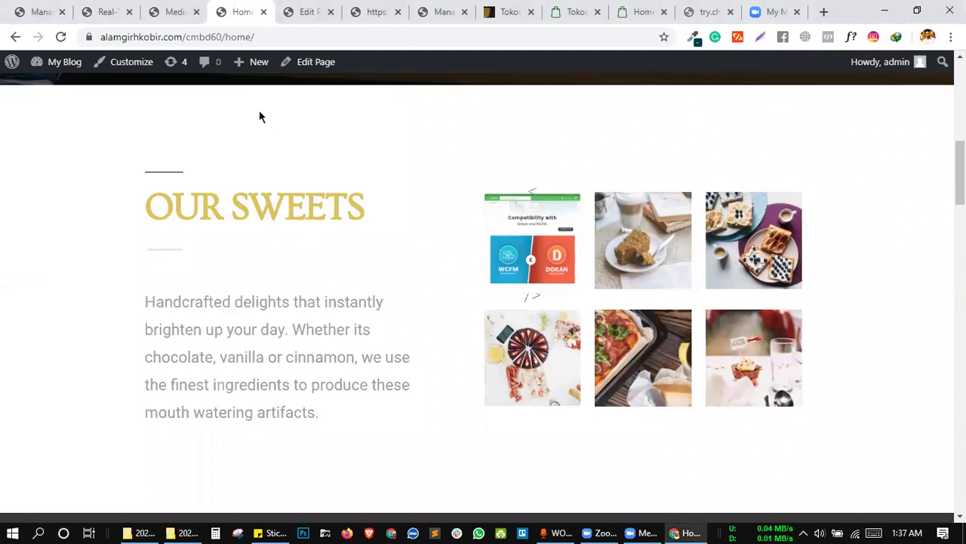
Bring up the sticky note holding the site's uploaded image URL.
click(168, 9)
click(123, 9)
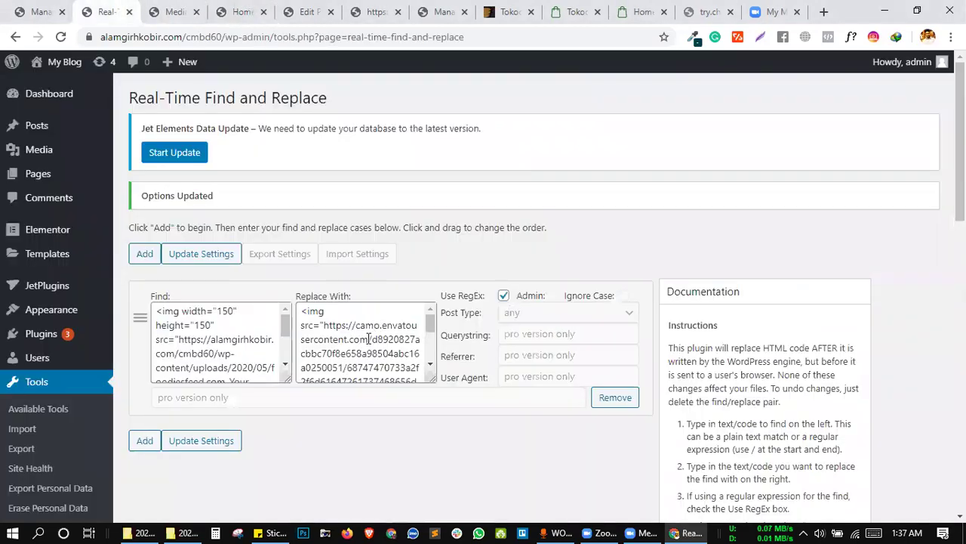
scroll(363, 344, down, 5)
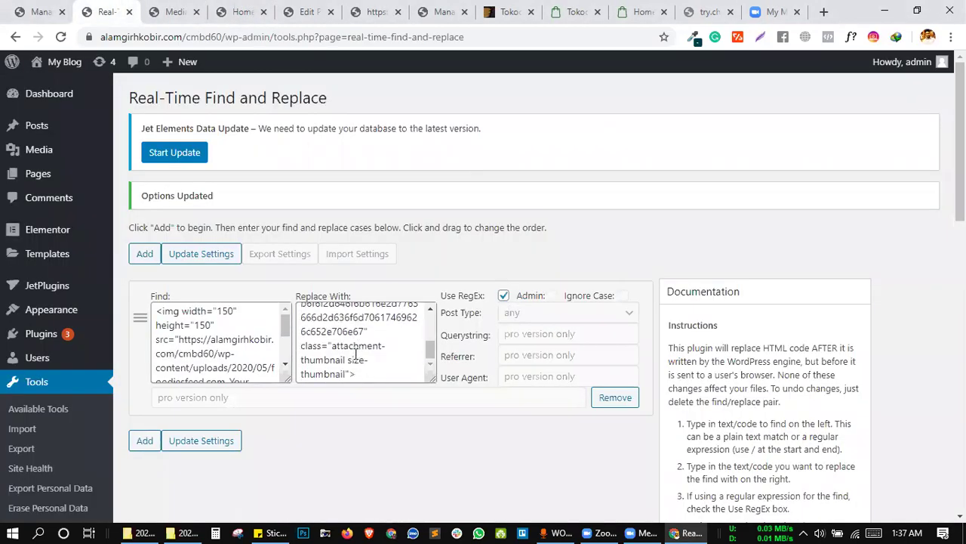
click(270, 533)
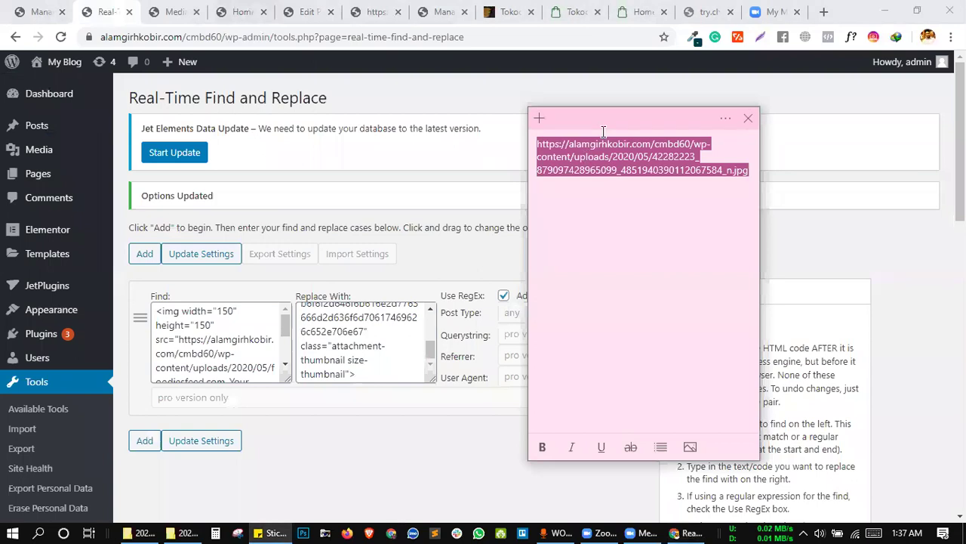
click(351, 358)
Paste the 2020/05 uploaded jpg URL over the envatousercontent address and save the rule.
scroll(375, 359, up, 3)
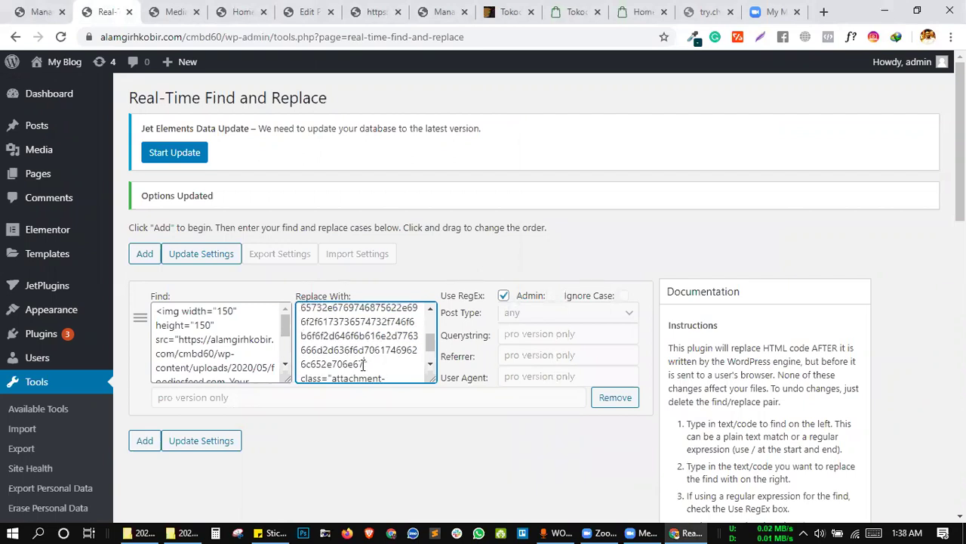
key(shift+Up)
key(shift+Up)
key(shift+Up)
key(shift+Up)
key(shift+Up)
key(shift+Up)
key(shift+Up)
key(shift+Up)
key(shift+Up)
key(shift+Up)
key(shift+Up)
key(shift+Up)
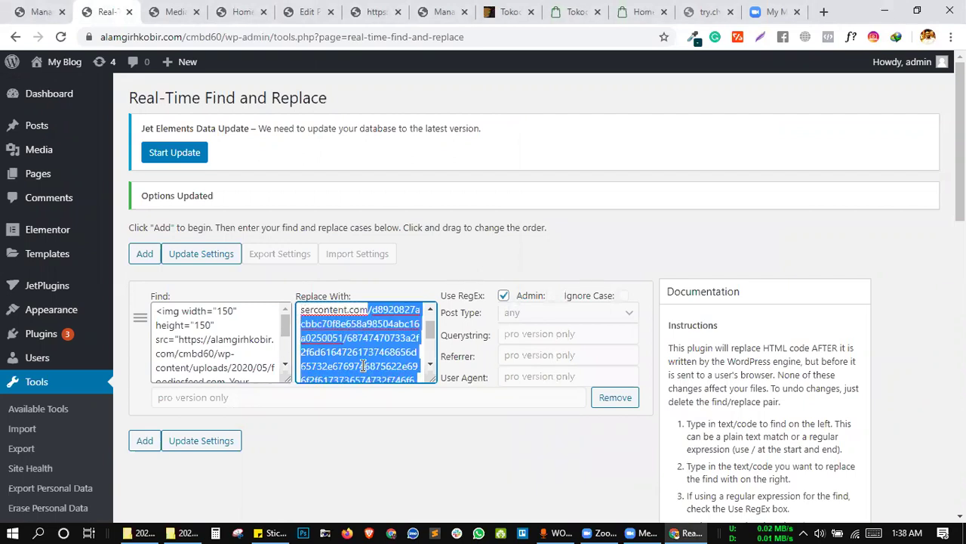
key(shift+Left)
key(shift+Left)
key(shift+Left)
key(shift+Left)
key(shift+Left)
key(shift+Left)
key(shift+Left)
key(shift+Left)
key(shift+Left)
key(shift+Left)
key(shift+Left)
key(shift+Left)
key(shift+Left)
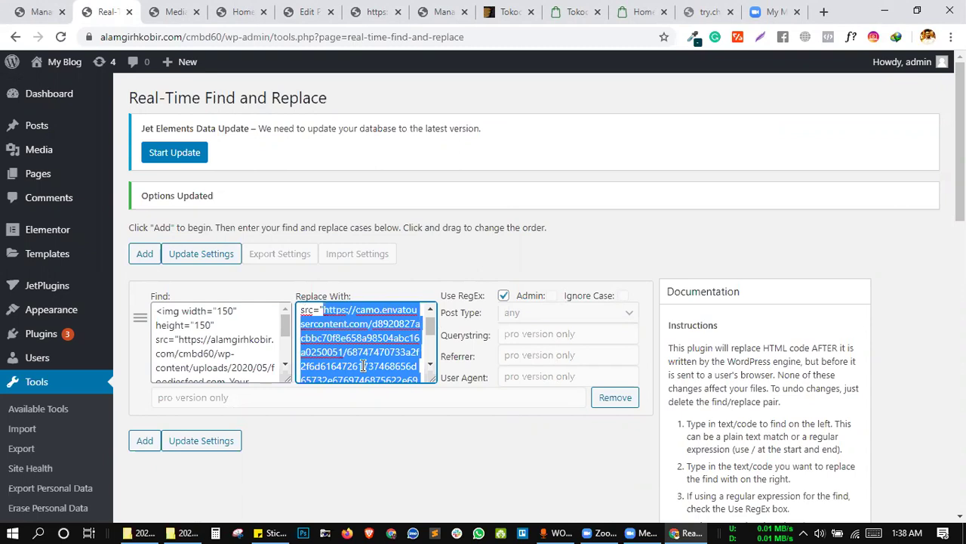
key(ctrl+v)
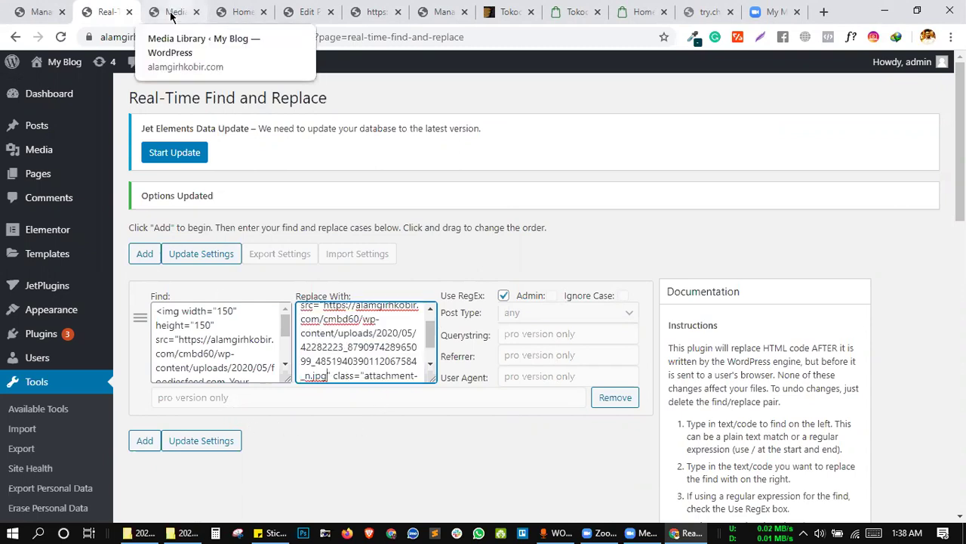
click(215, 441)
click(237, 10)
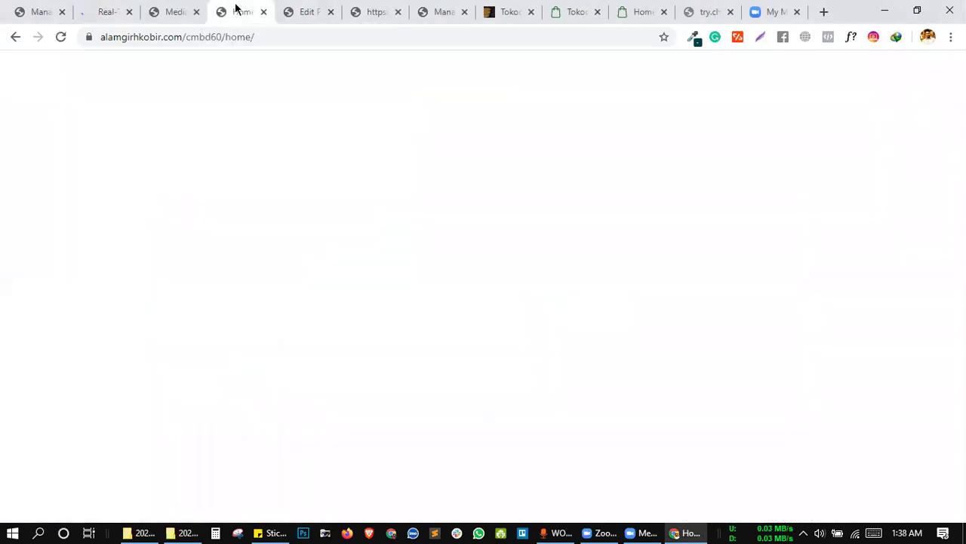
Reload the home page to see the portrait photo in Our Sweets, then return to settings.
click(62, 37)
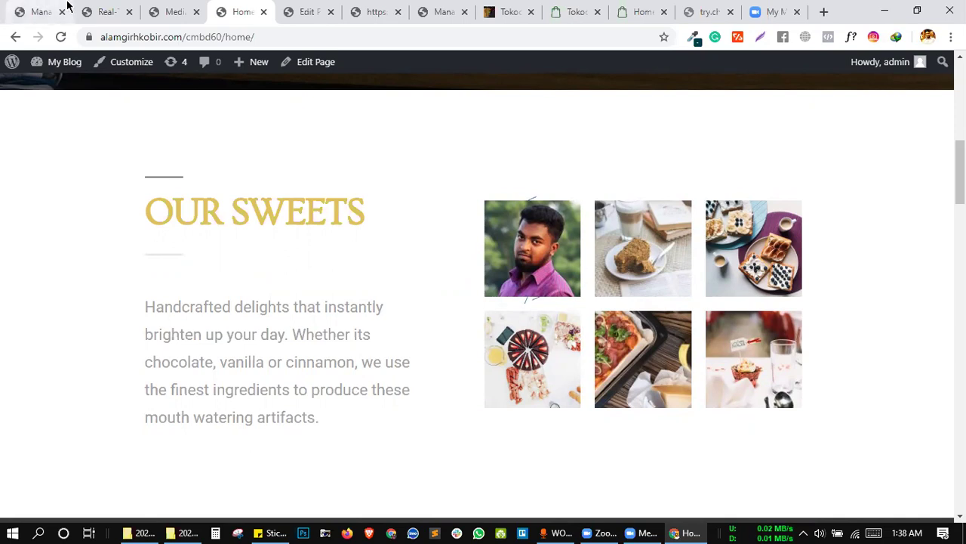
click(91, 6)
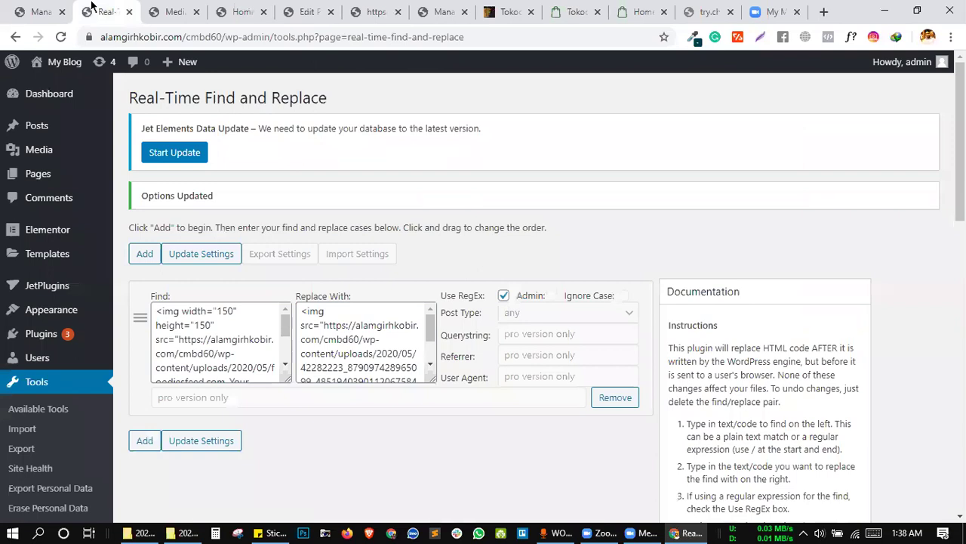
Add a new empty find/replace rule to the settings.
click(131, 441)
scroll(475, 306, down, 1)
scroll(488, 287, down, 3)
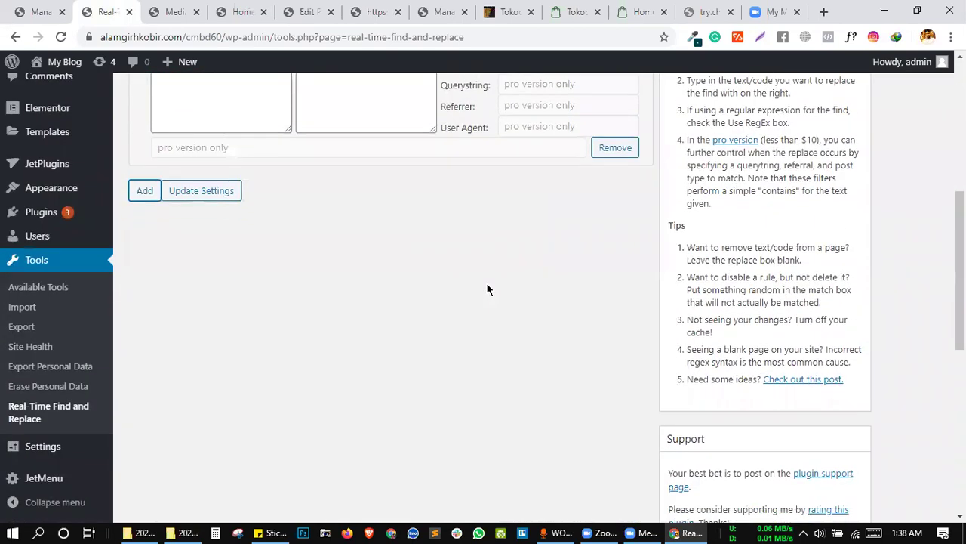
scroll(488, 287, up, 3)
scroll(486, 289, up, 1)
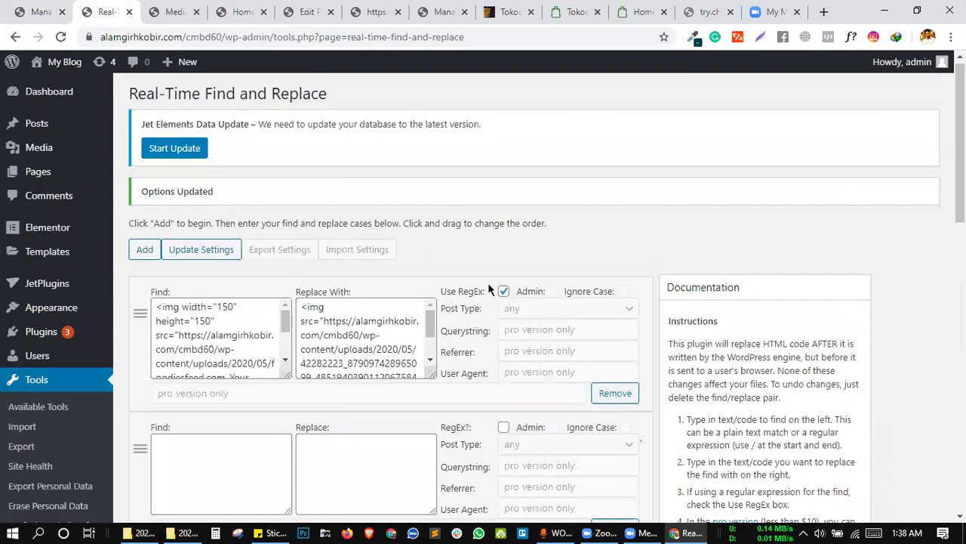
Inspect the OUR SWEETS heading on the home page in the browser's DevTools.
click(240, 12)
scroll(355, 238, down, 1)
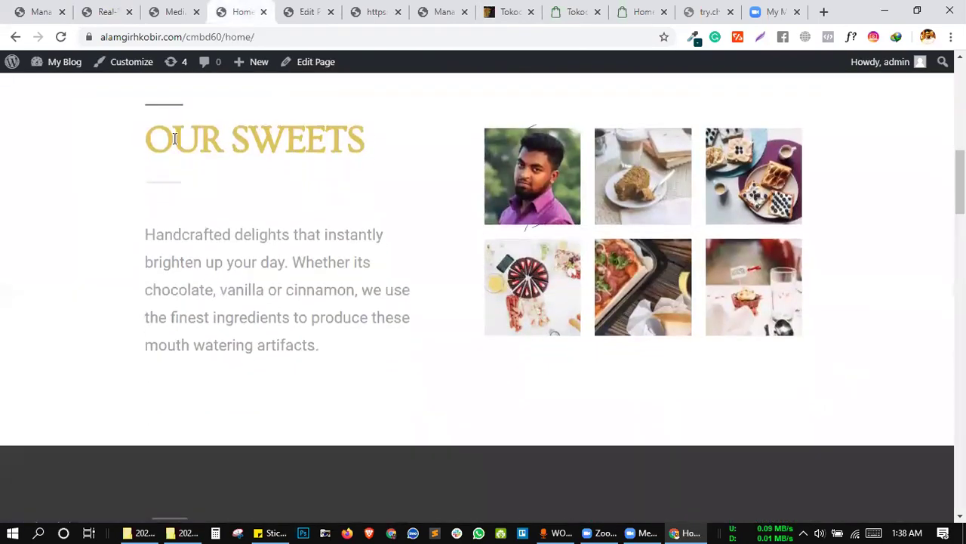
triple_click(146, 141)
click(209, 141)
right_click(209, 142)
click(252, 354)
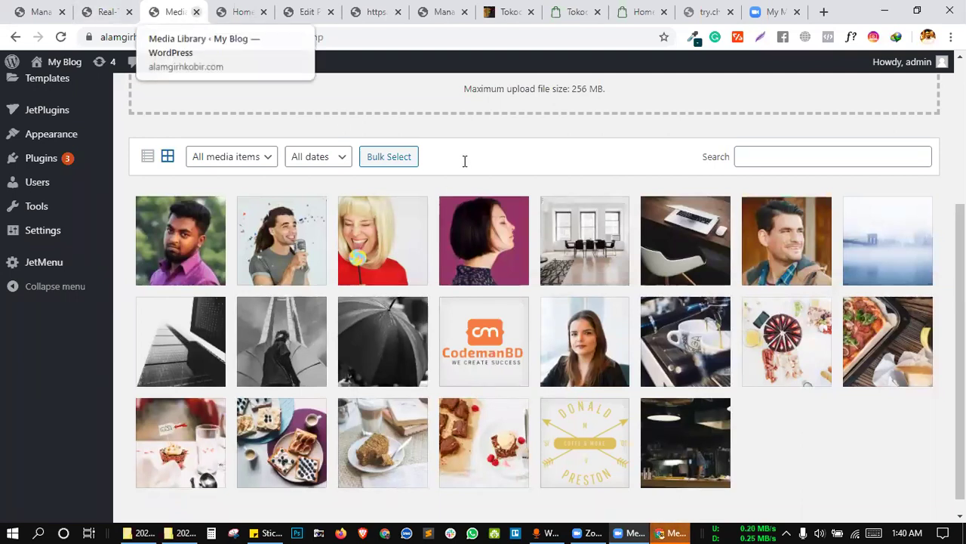
Copy the testimonial name and paste it into the new rule's Find box.
key(ctrl+w)
right_click(468, 163)
click(495, 163)
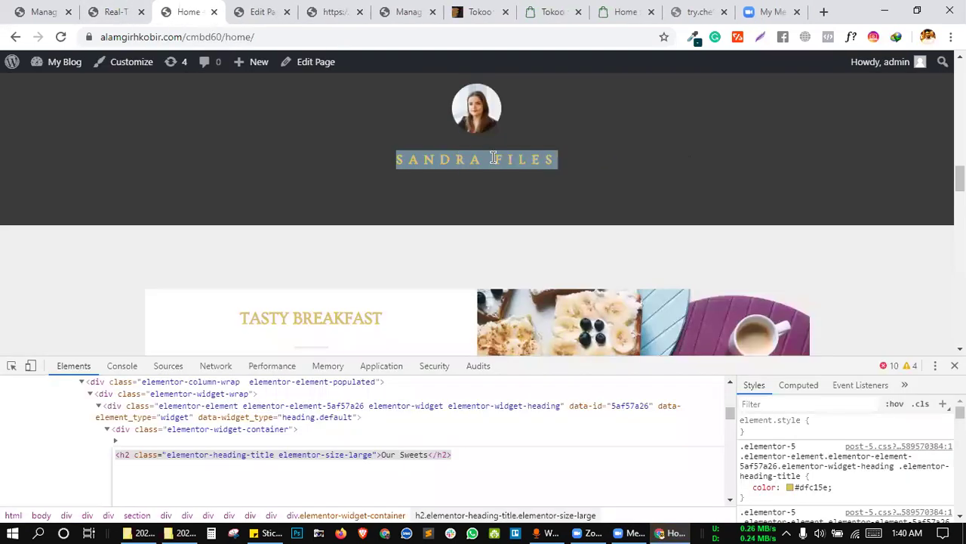
scroll(494, 163, up, 1)
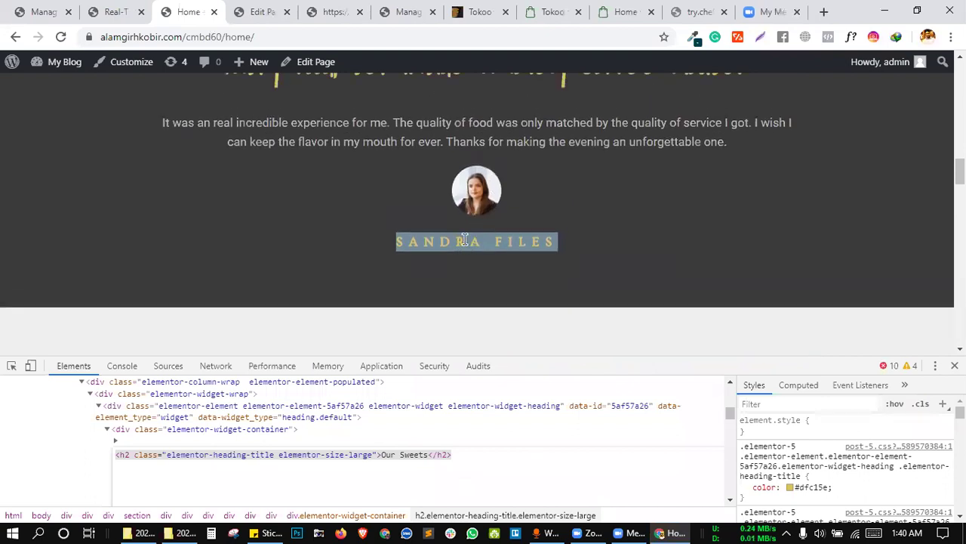
click(112, 6)
click(219, 150)
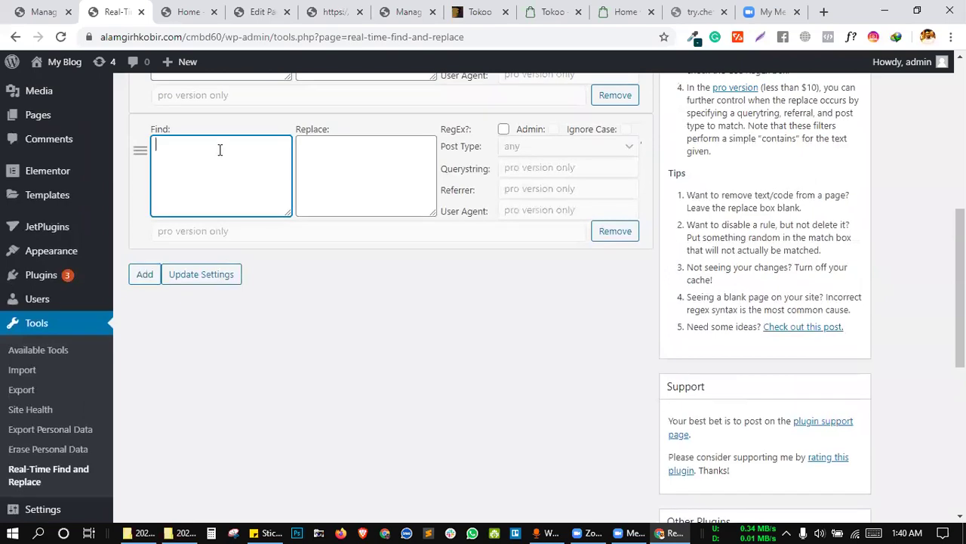
Inspect the testimonial name and open its div markup with Edit as HTML.
click(257, 11)
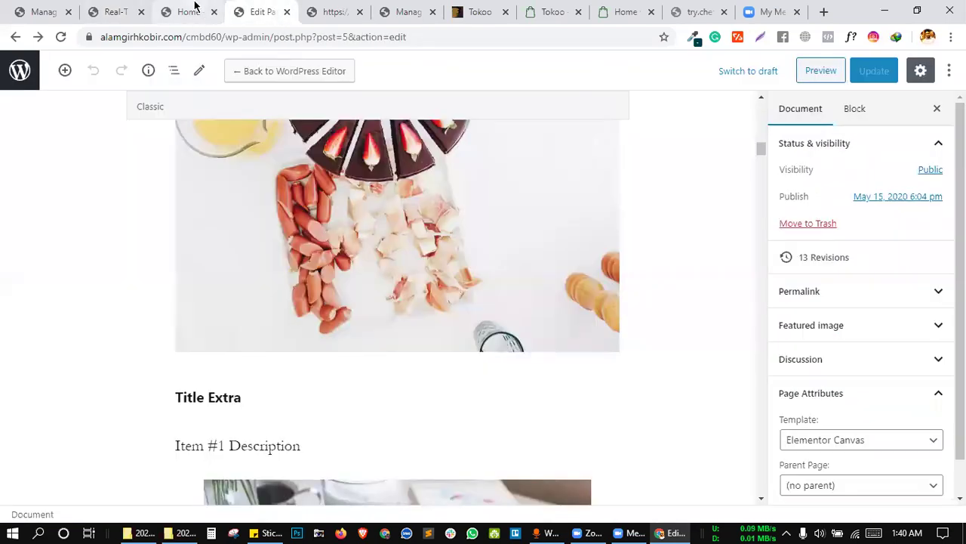
click(194, 7)
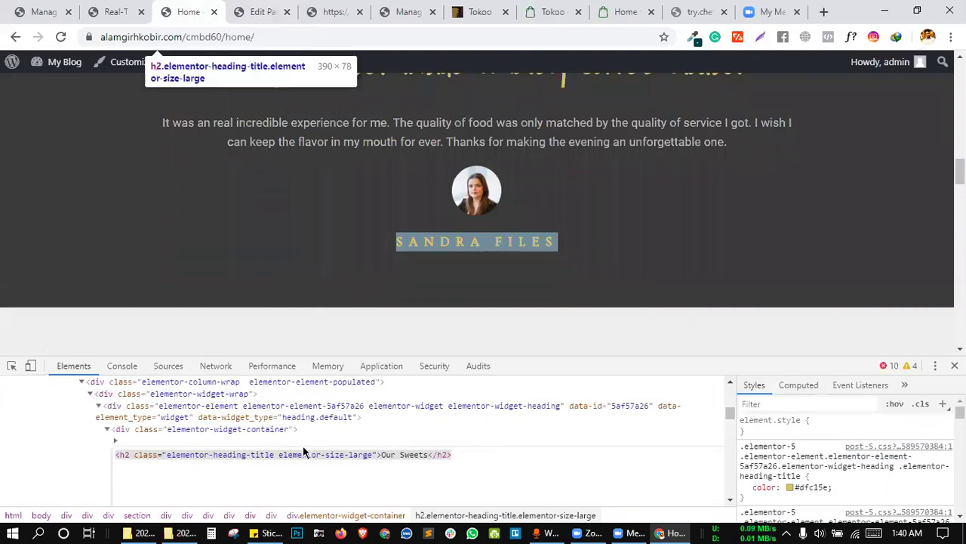
click(11, 366)
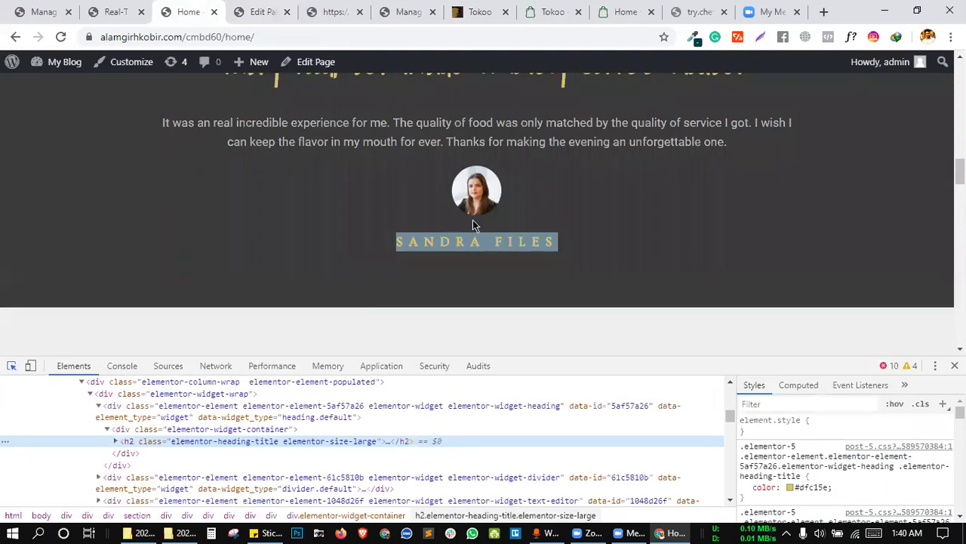
click(492, 247)
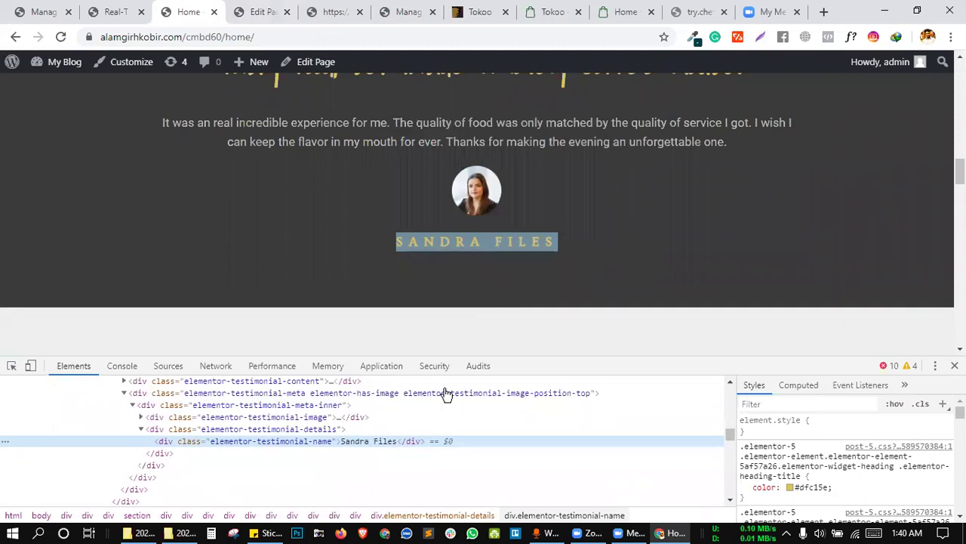
right_click(347, 441)
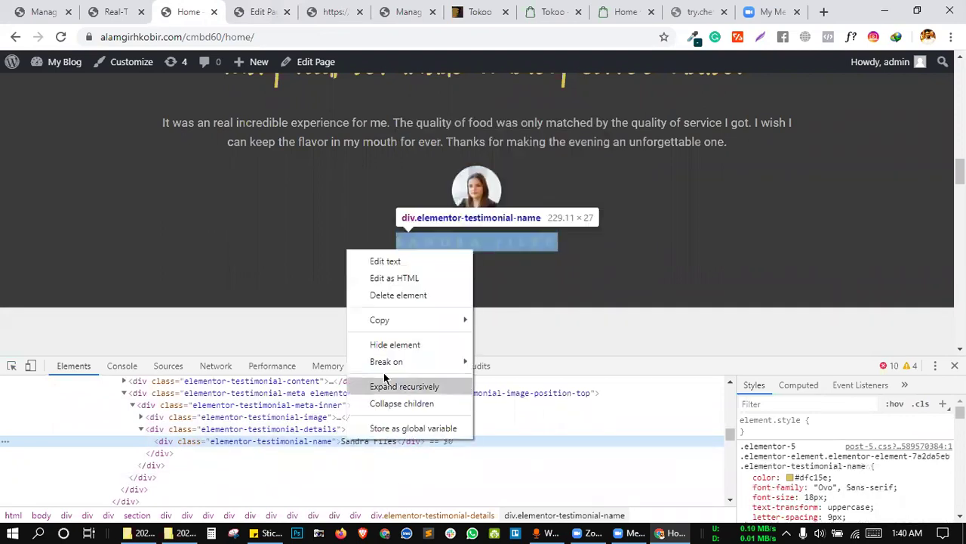
click(393, 278)
key(ctrl+c)
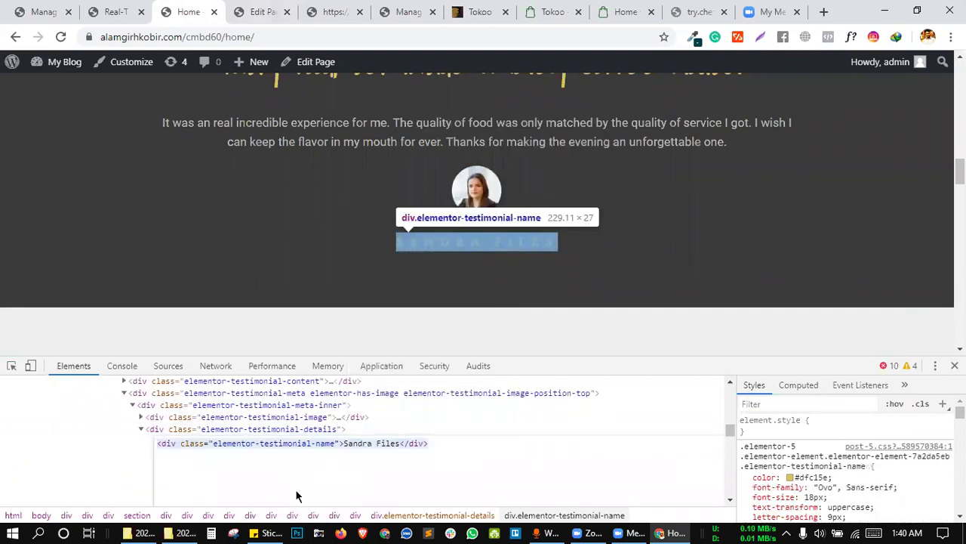
Paste the name div into Find and Replace With, change the replacement name, and add another rule.
click(108, 9)
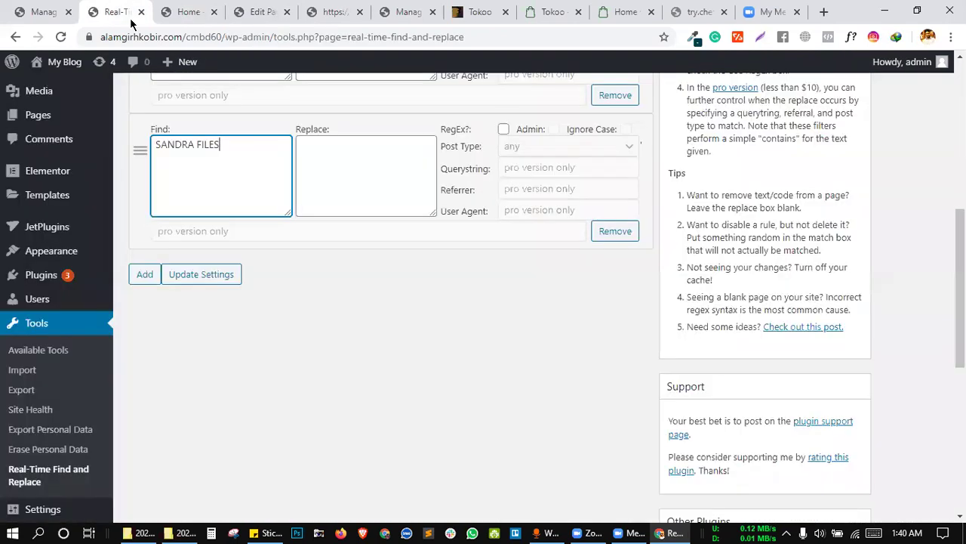
key(ctrl+a)
key(ctrl+v)
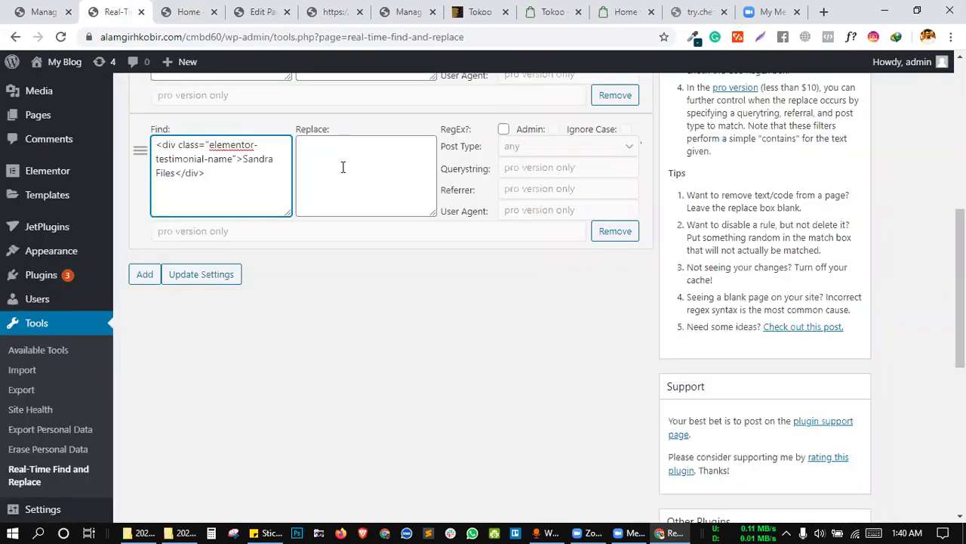
click(341, 165)
key(ctrl+v)
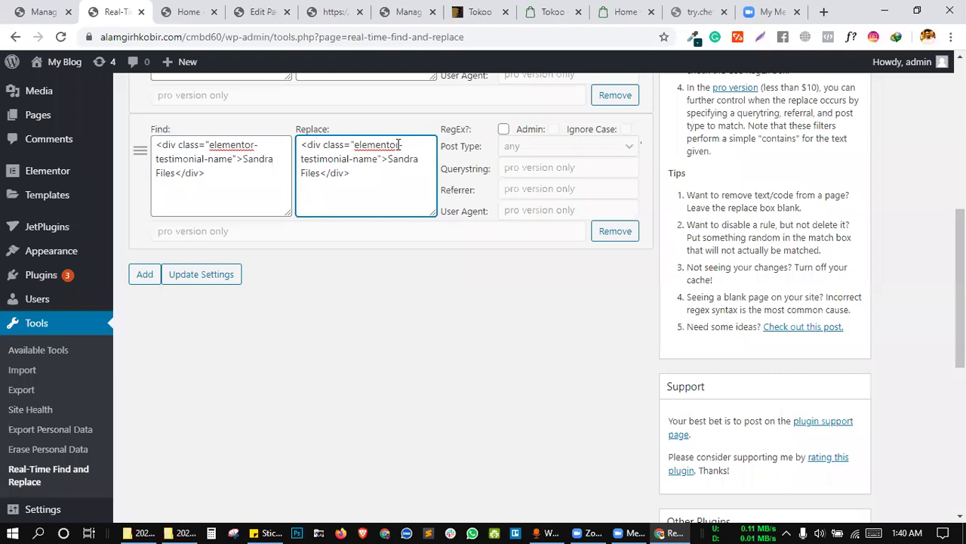
drag(389, 155, 320, 172)
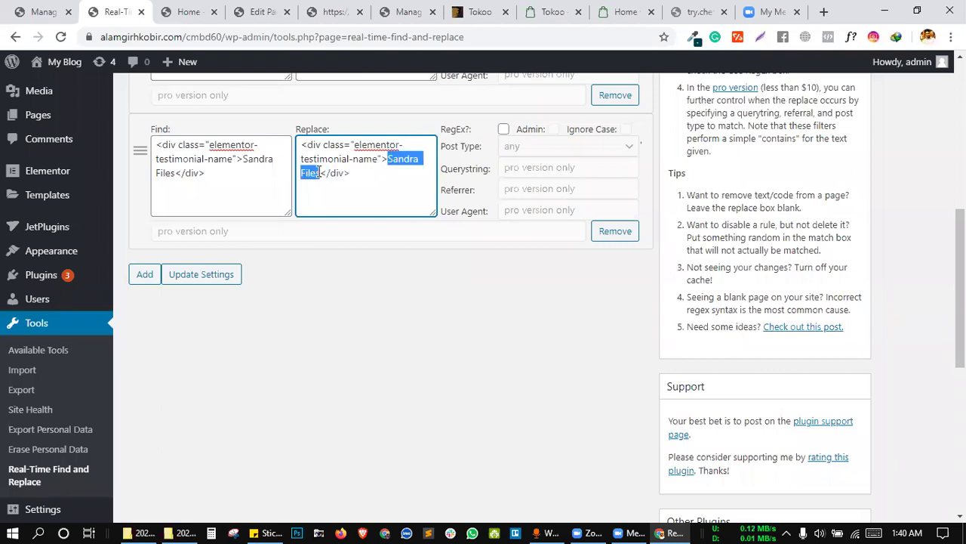
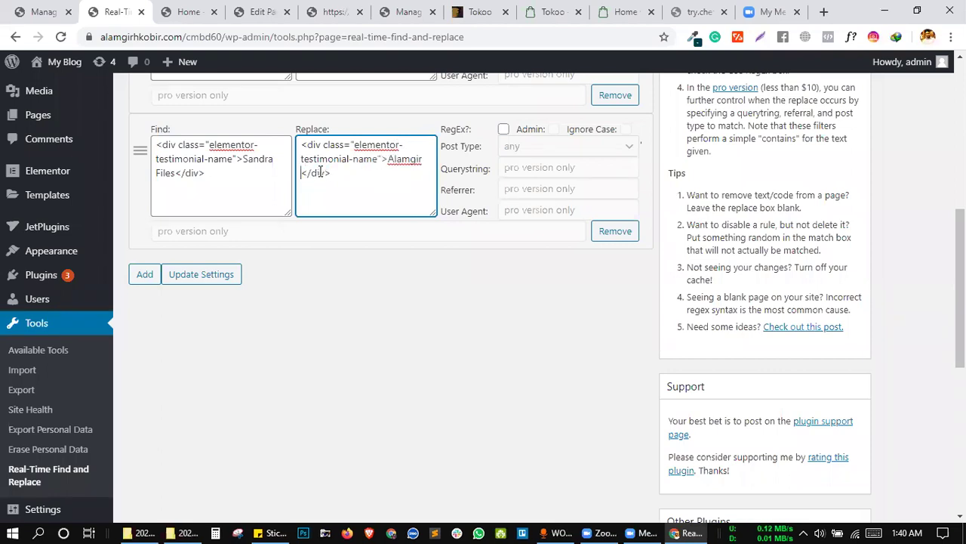
click(145, 274)
scroll(159, 287, down, 3)
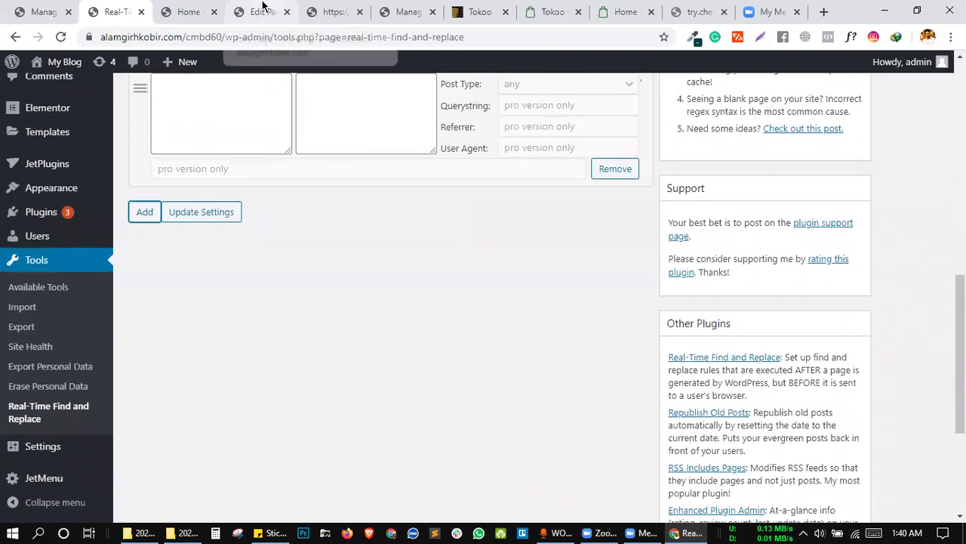
click(263, 9)
Inspect the testimonial avatar image on the live home page and copy its HTML.
click(204, 9)
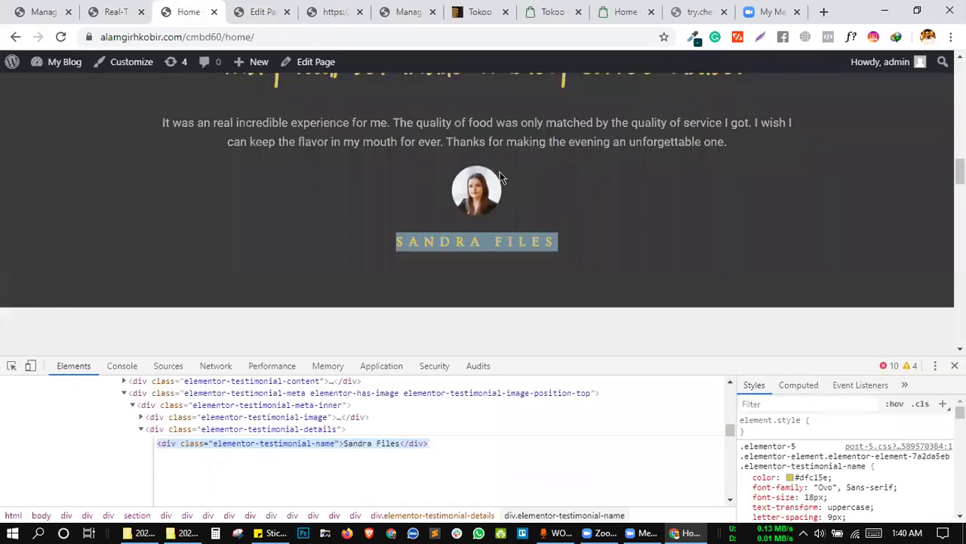
click(11, 368)
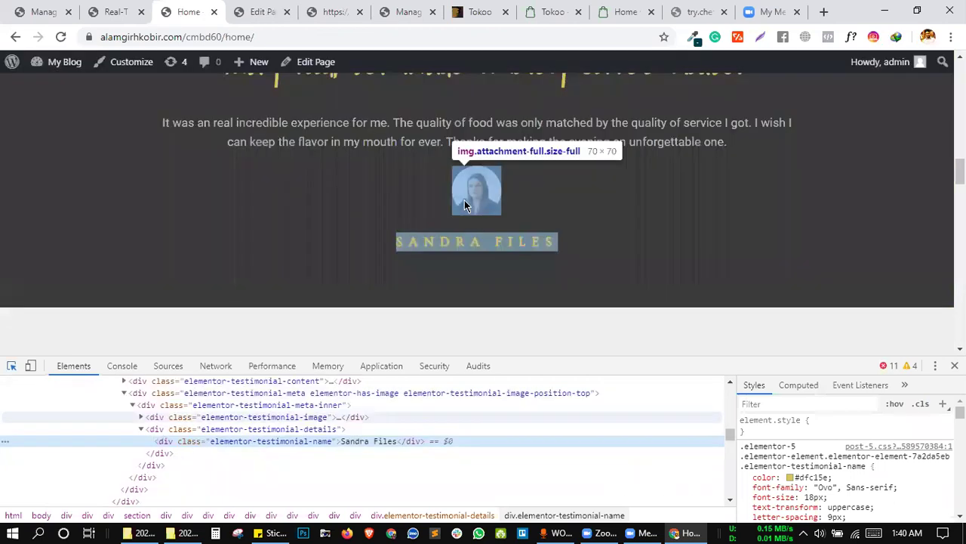
click(466, 204)
right_click(359, 438)
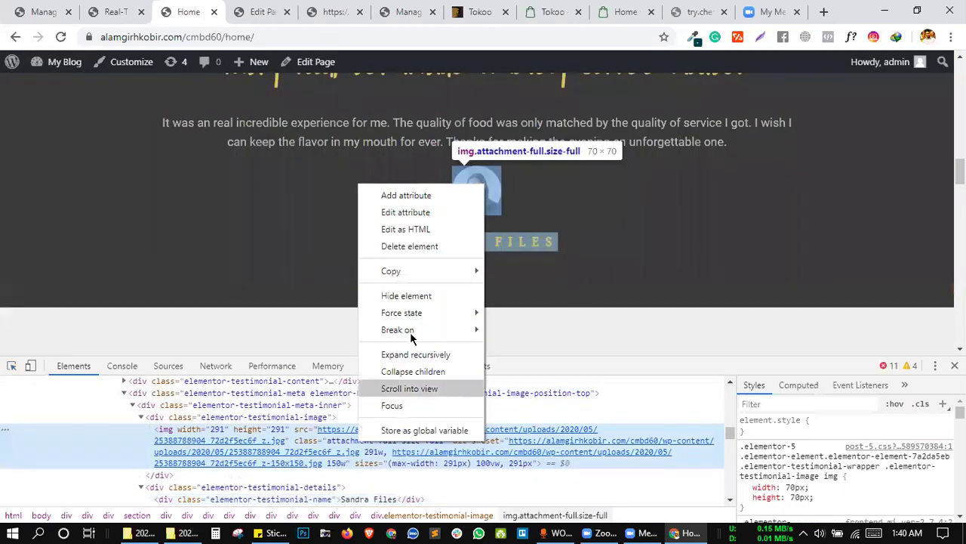
click(406, 229)
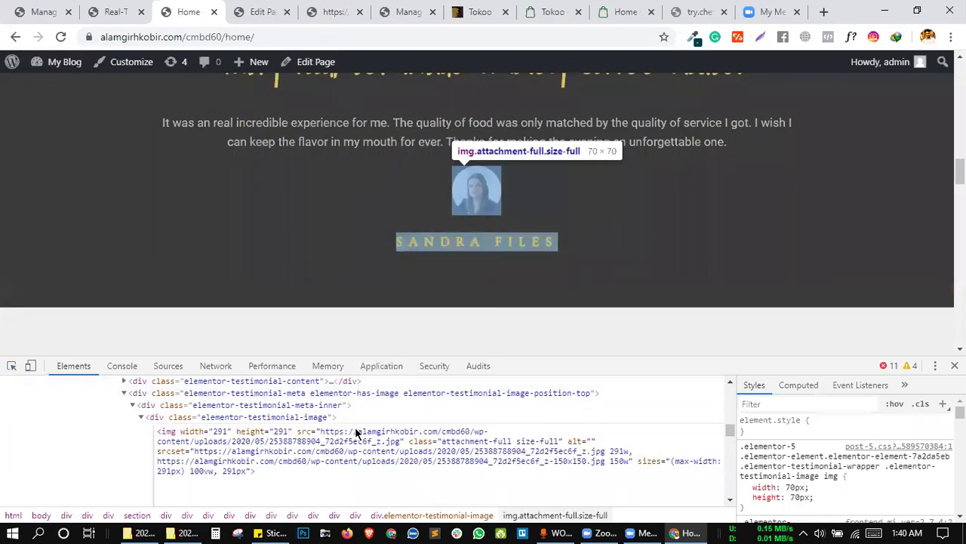
key(Escape)
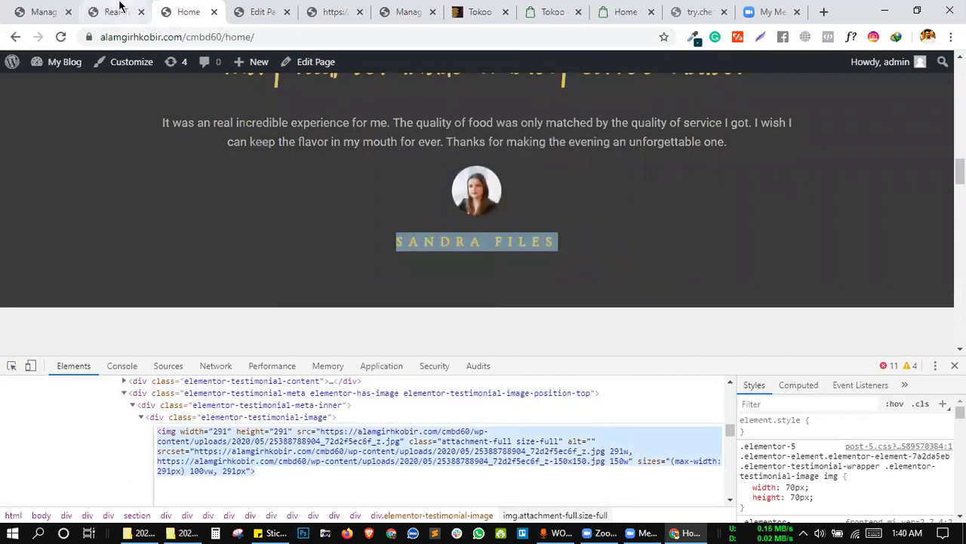
Paste the avatar image markup into the new rule's Find and Replace boxes.
click(119, 11)
click(200, 143)
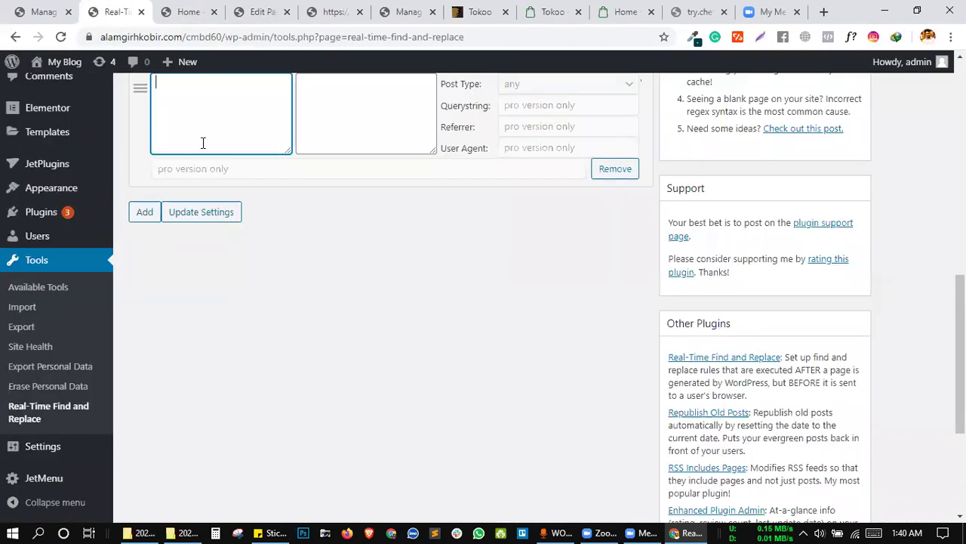
key(ctrl+v)
click(336, 124)
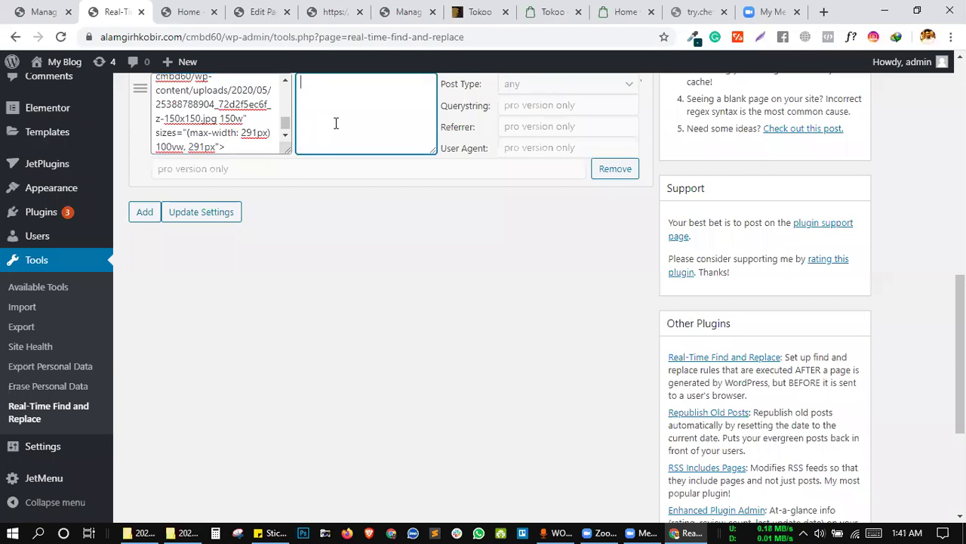
key(ctrl+v)
Swap the replacement's src for the uploaded 42282223…n.jpg image URL and save the rules.
scroll(384, 254, up, 2)
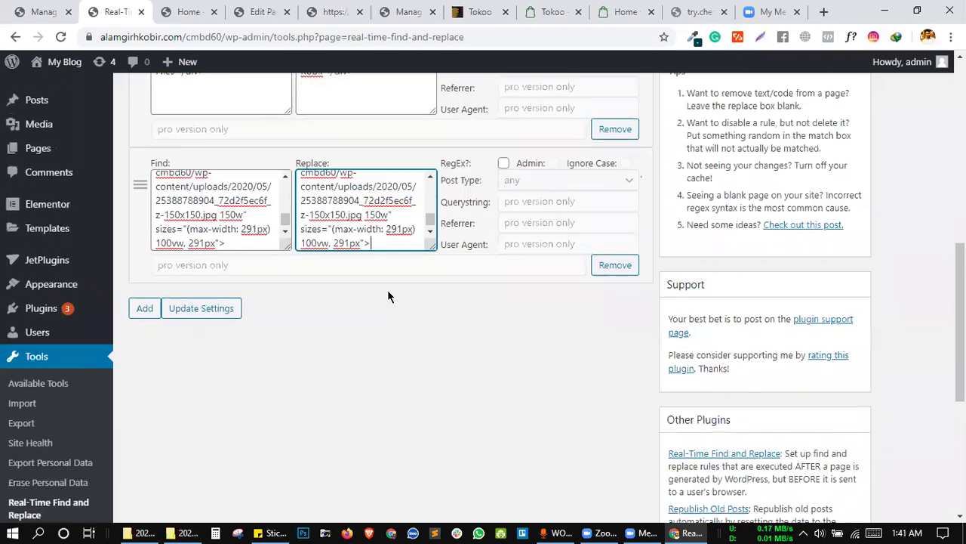
scroll(379, 229, up, 2)
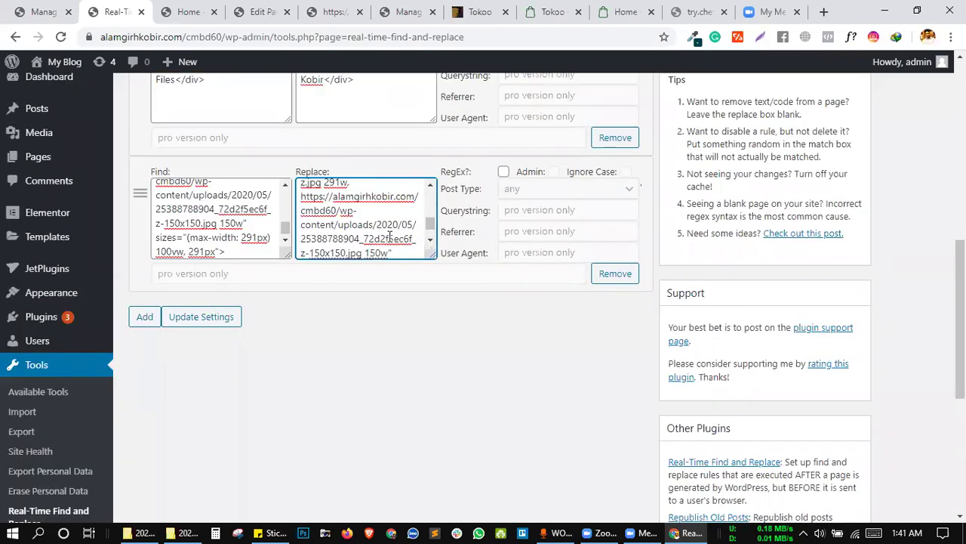
scroll(374, 232, down, 1)
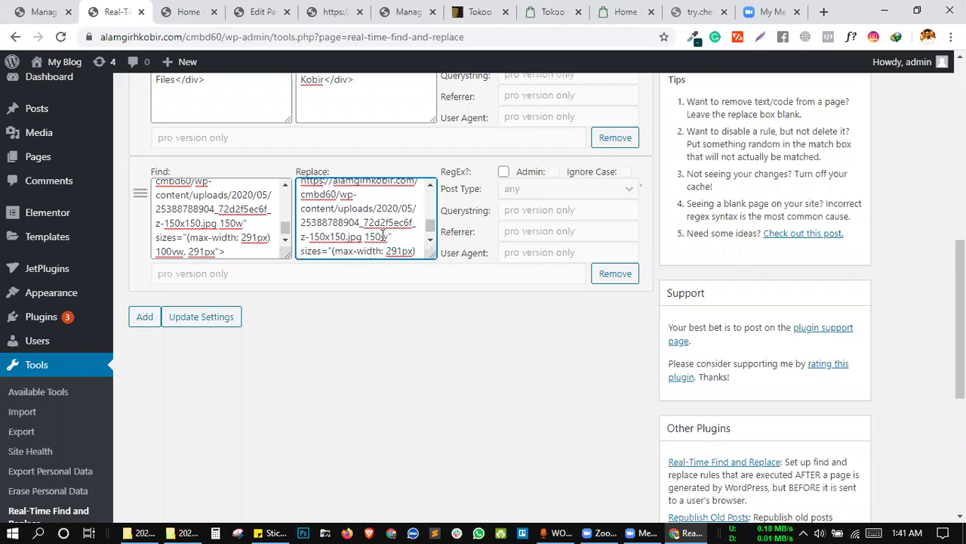
drag(387, 236, 323, 217)
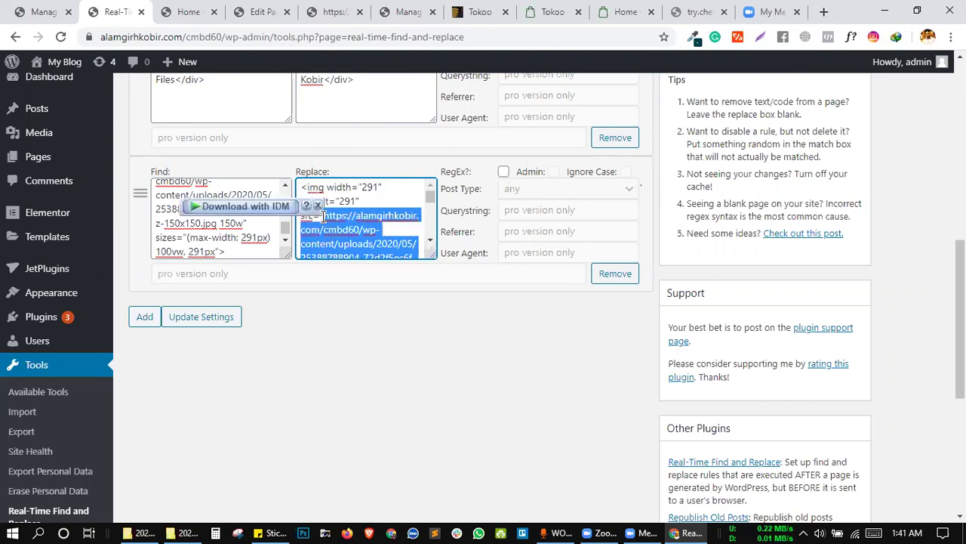
key(BackSpace)
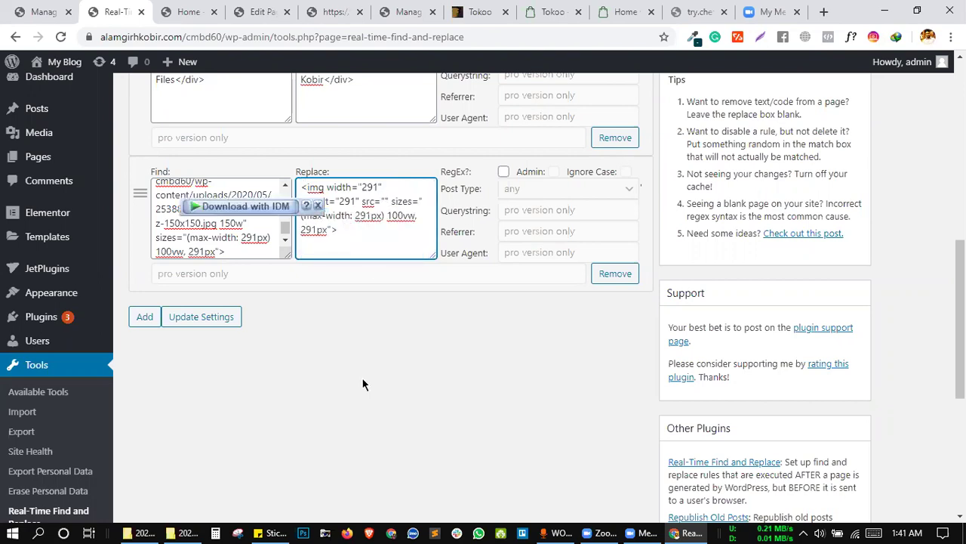
click(275, 528)
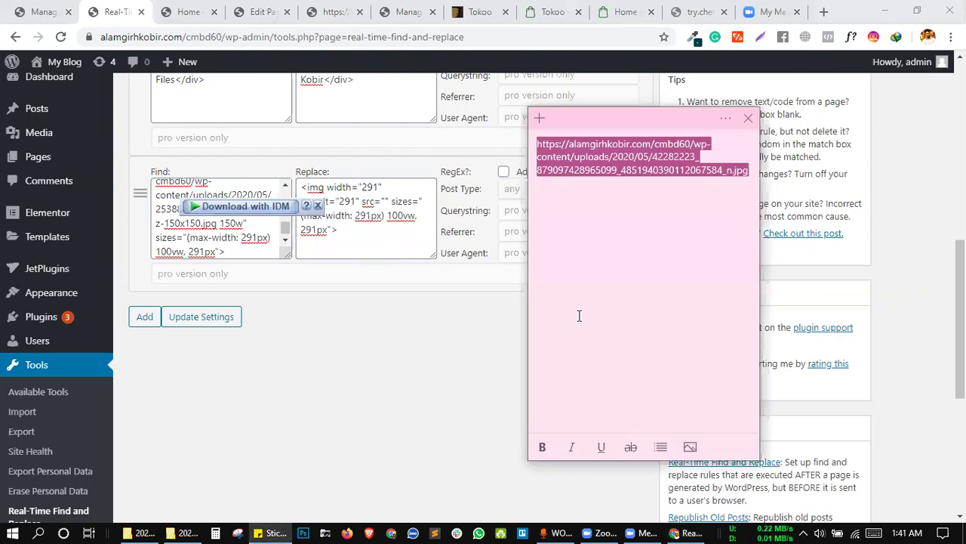
click(384, 196)
key(ctrl+v)
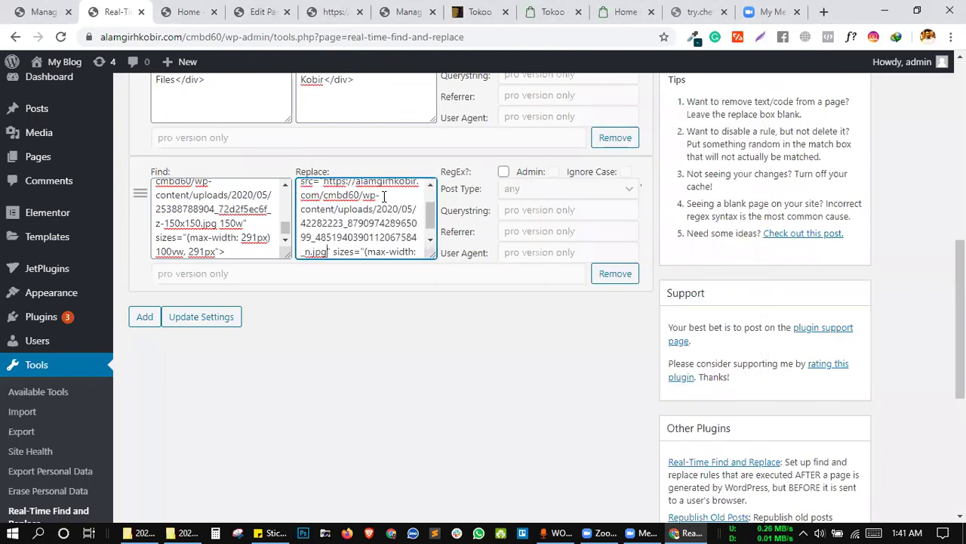
click(215, 318)
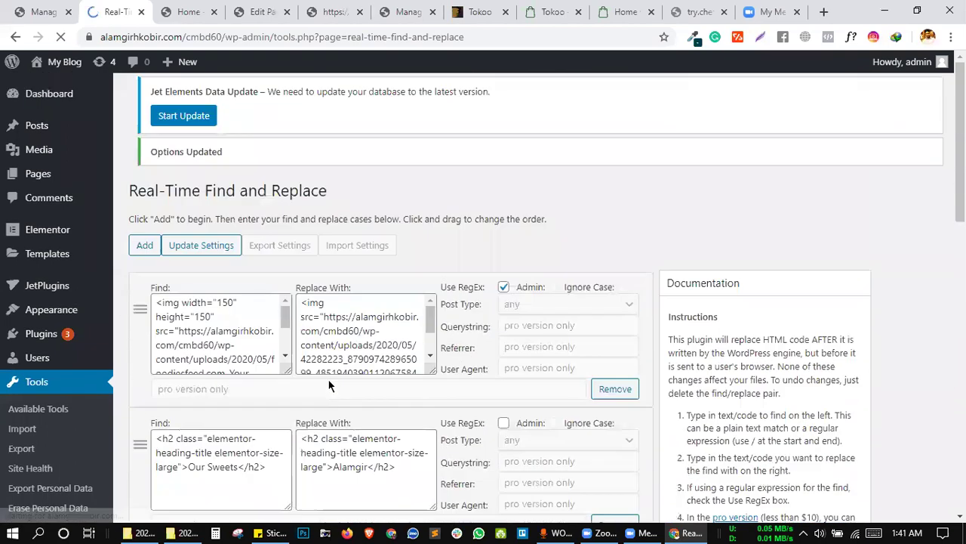
scroll(328, 378, down, 7)
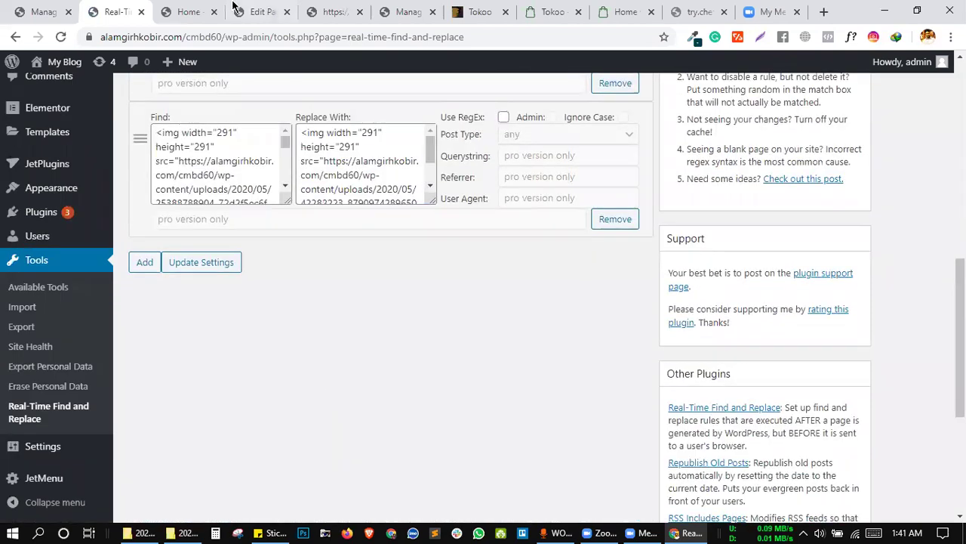
Go to the live home page and scroll to the Grid Gallery Slide heading.
click(260, 12)
scroll(384, 200, down, 3)
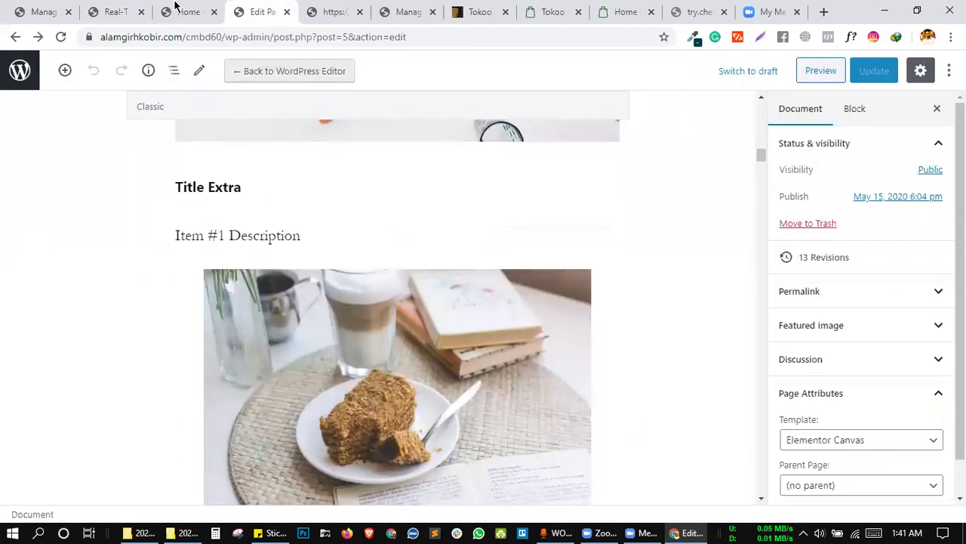
key(ctrl+shift+Tab)
scroll(408, 234, down, 3)
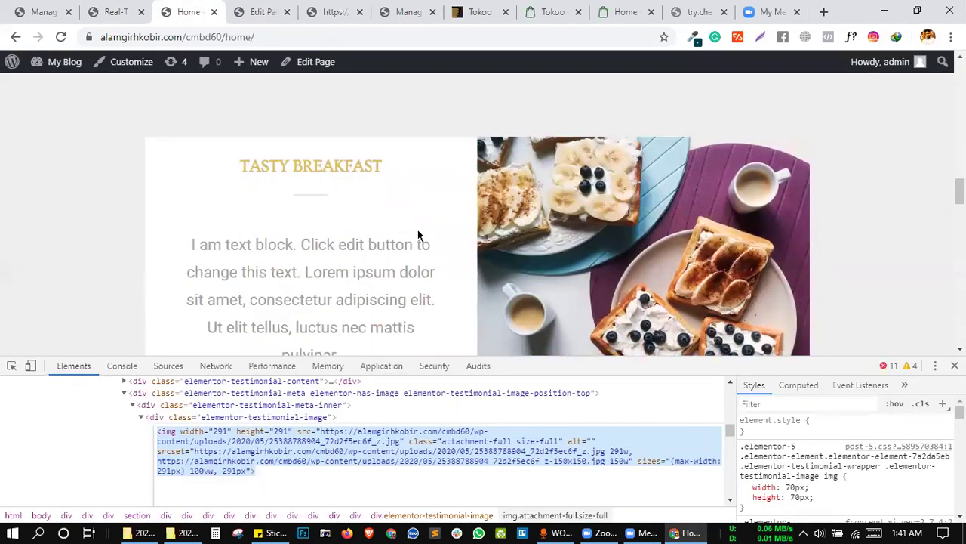
scroll(418, 241, down, 9)
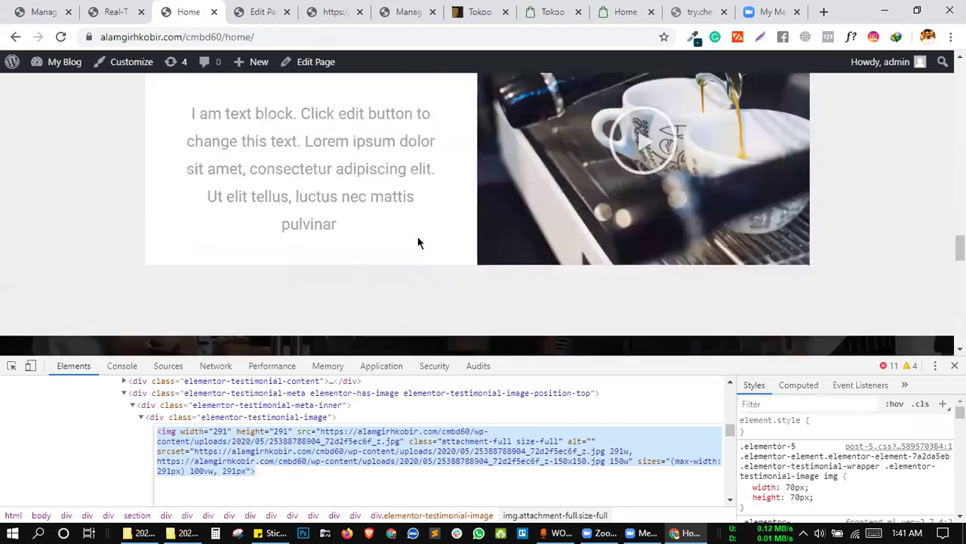
scroll(421, 279, up, 20)
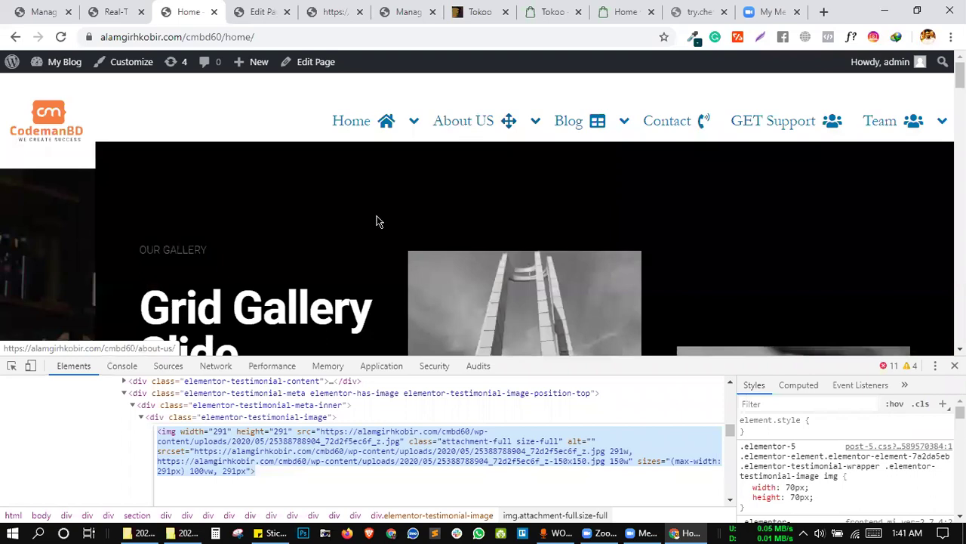
scroll(379, 221, down, 2)
drag(254, 218, 149, 174)
Inspect the Grid Gallery Slide h3 and open it as editable HTML to copy.
click(150, 174)
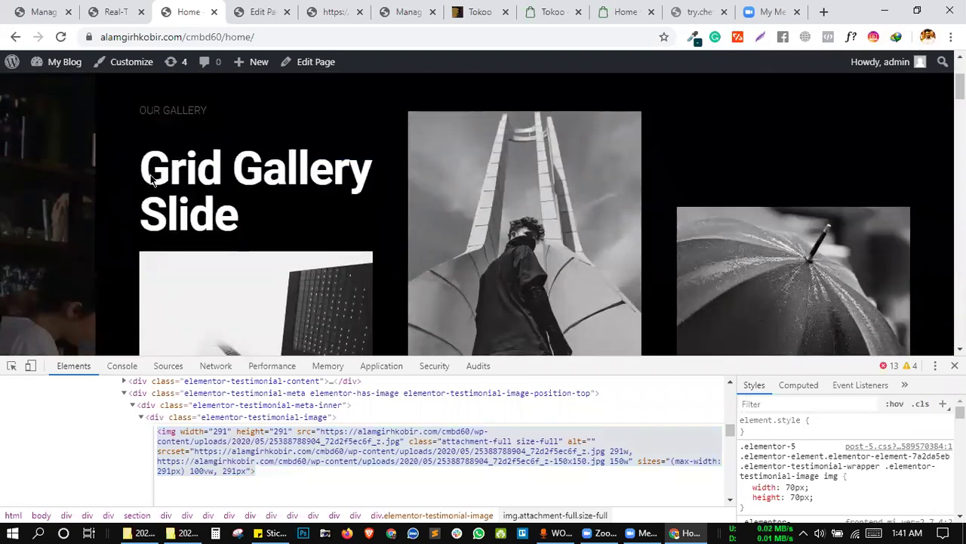
right_click(151, 177)
click(188, 387)
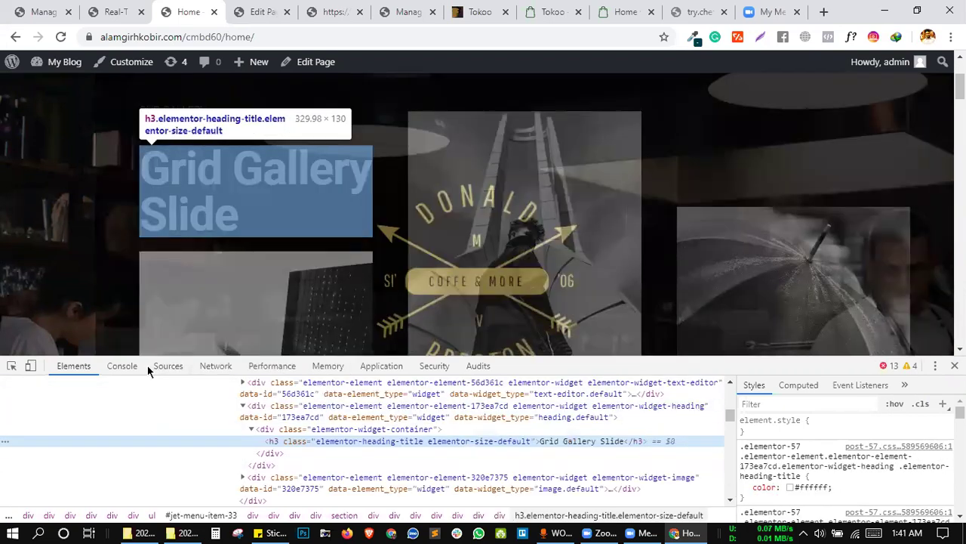
right_click(346, 442)
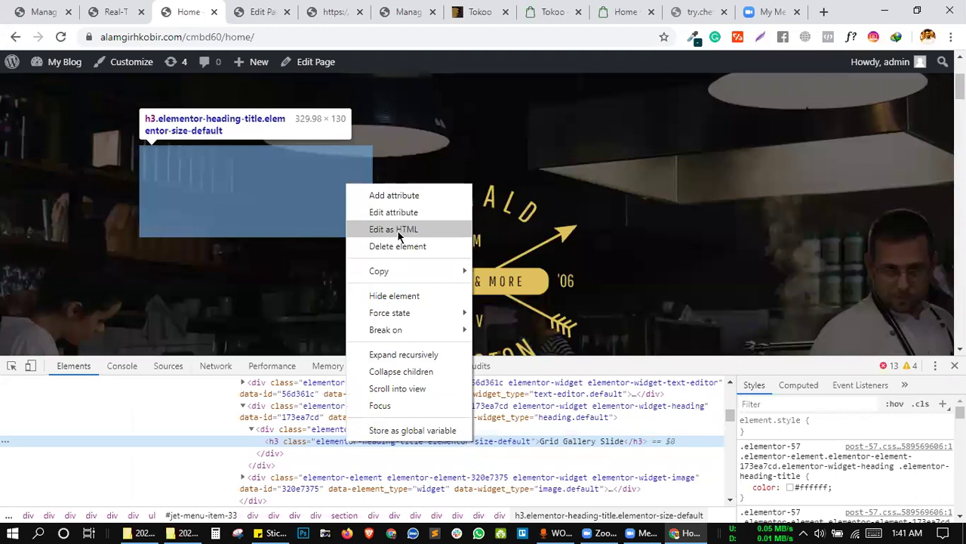
click(399, 231)
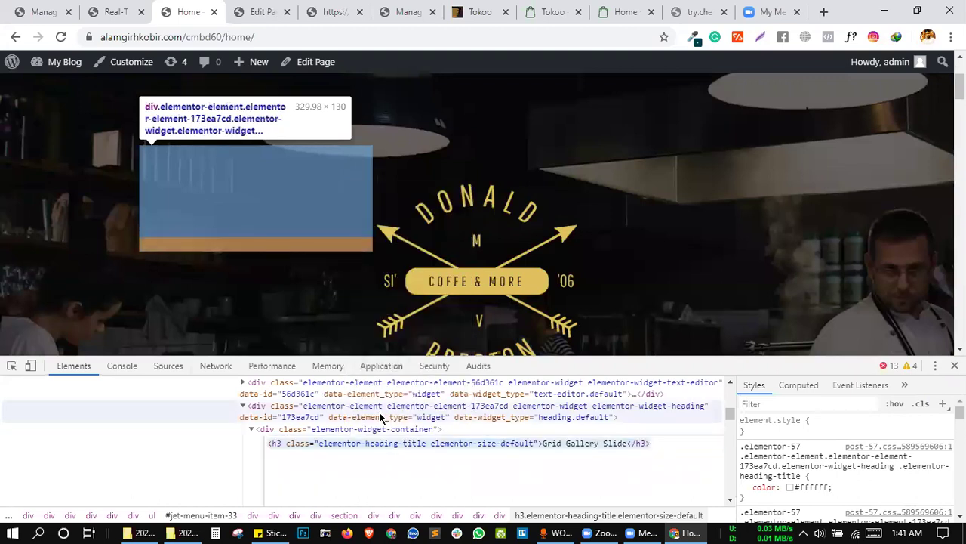
click(113, 12)
Add a new rule with the heading's h3 markup pasted into Find and Replace.
click(151, 264)
scroll(226, 278, down, 2)
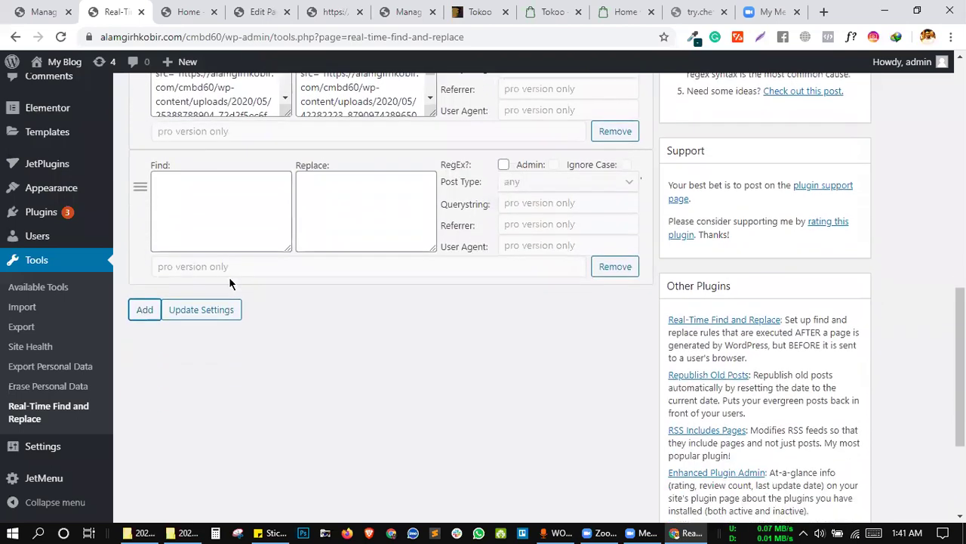
click(209, 130)
text(<h3 class="elementor-heading-title elementor-size-default">Grid Gallery Slide</h3>)
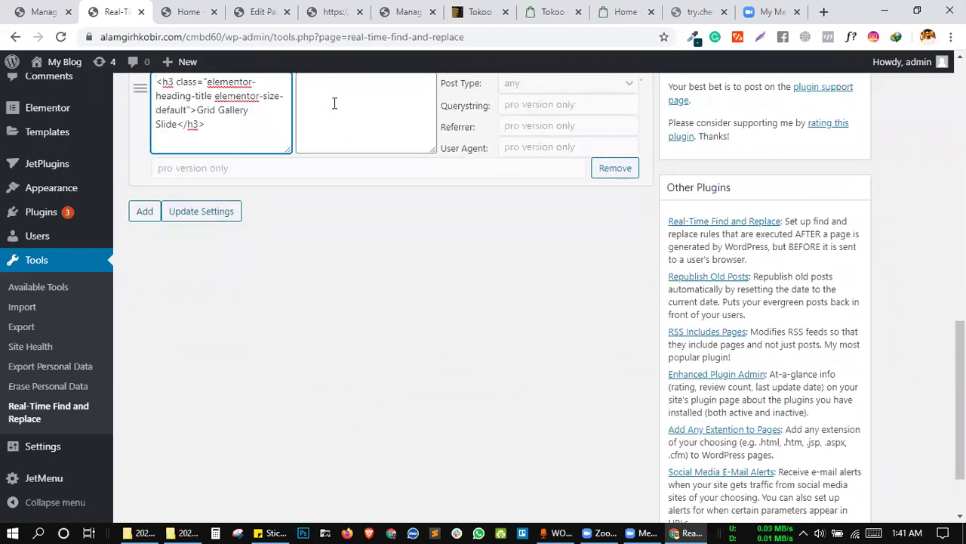
click(333, 104)
text(<h3 class="elementor-heading-title elementor-size-default">Grid Gallery Slide</h3>)
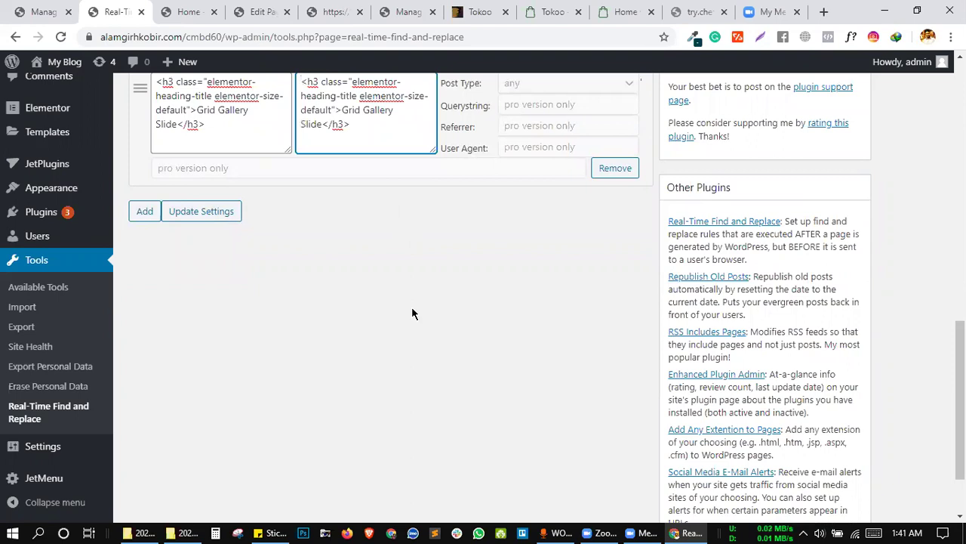
Change the replacement text to 'CMBD-60 Mega Menu', save, and try adding another rule.
scroll(414, 321, up, 2)
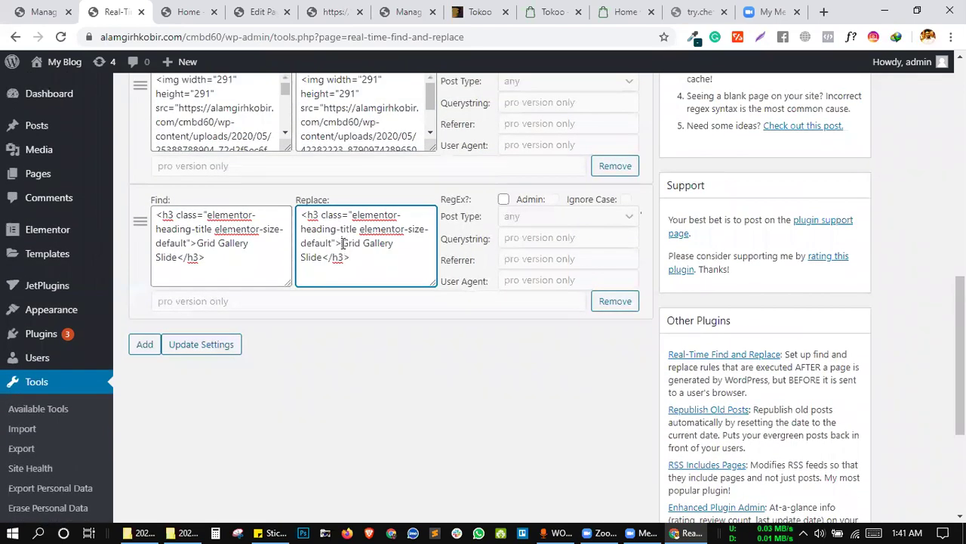
drag(321, 256, 335, 246)
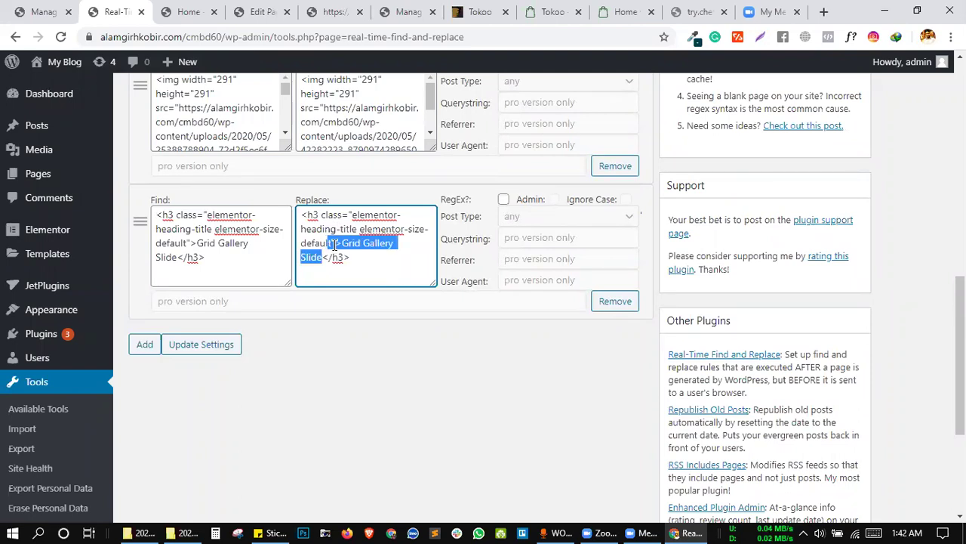
text(CMBD)
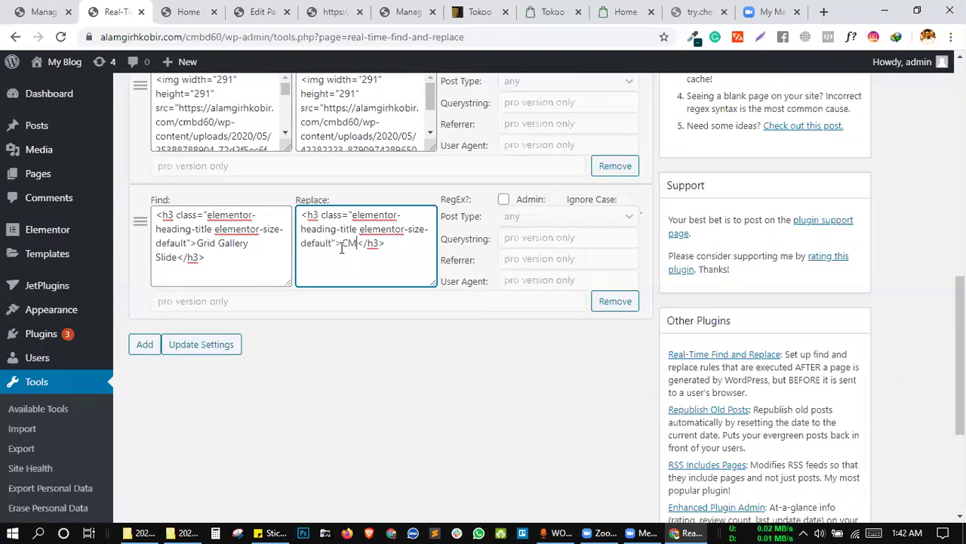
text(-60 Mega Menu)
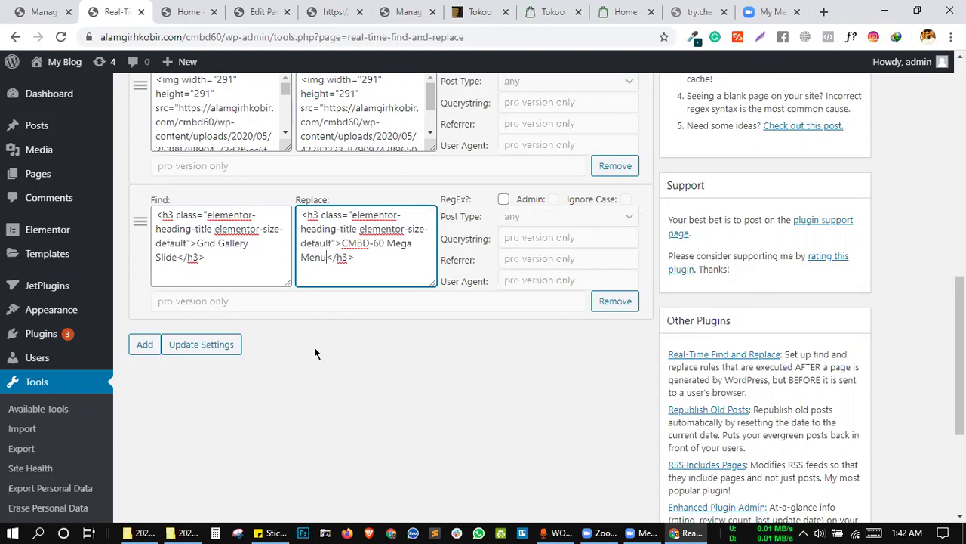
click(201, 345)
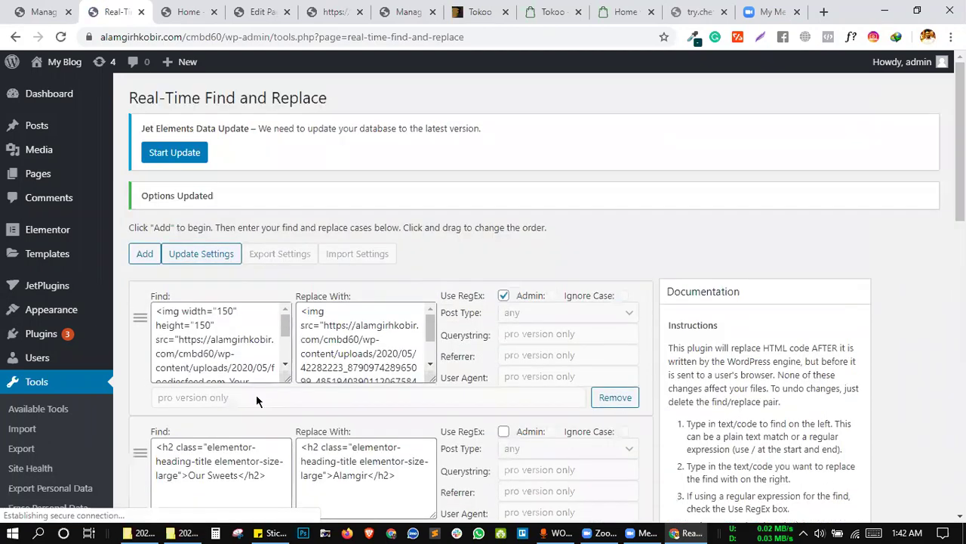
scroll(256, 394, down, 10)
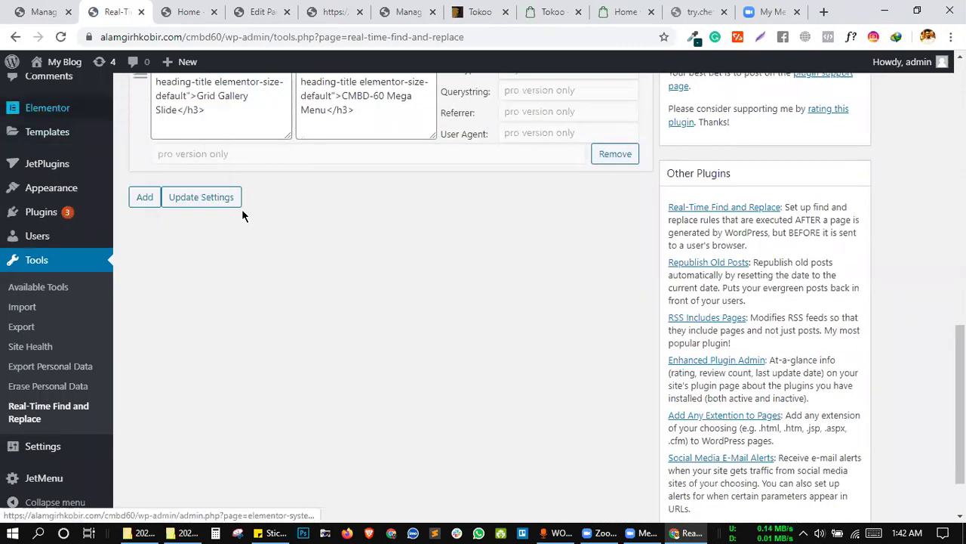
click(145, 199)
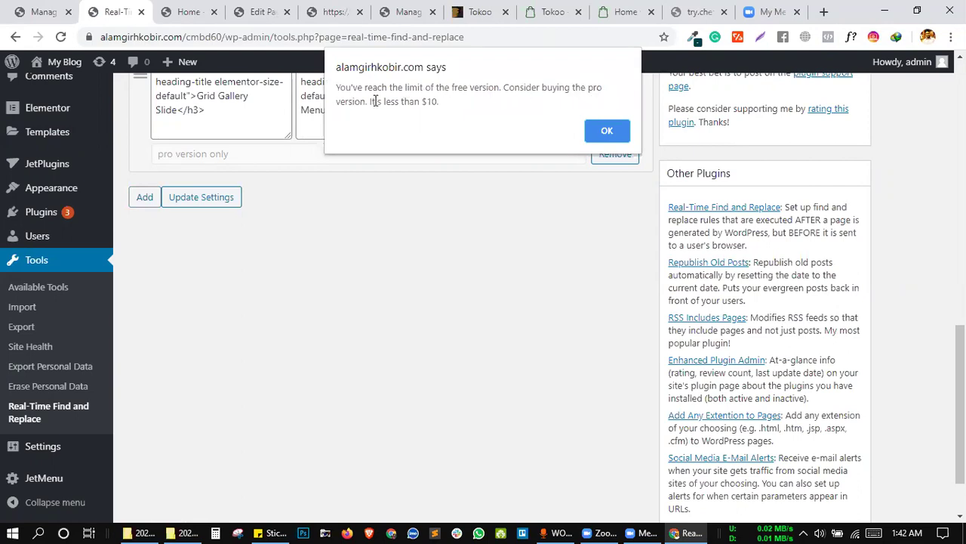
Dismiss the rule-limit alert and review the saved find-and-replace rules list.
click(607, 131)
scroll(493, 199, up, 5)
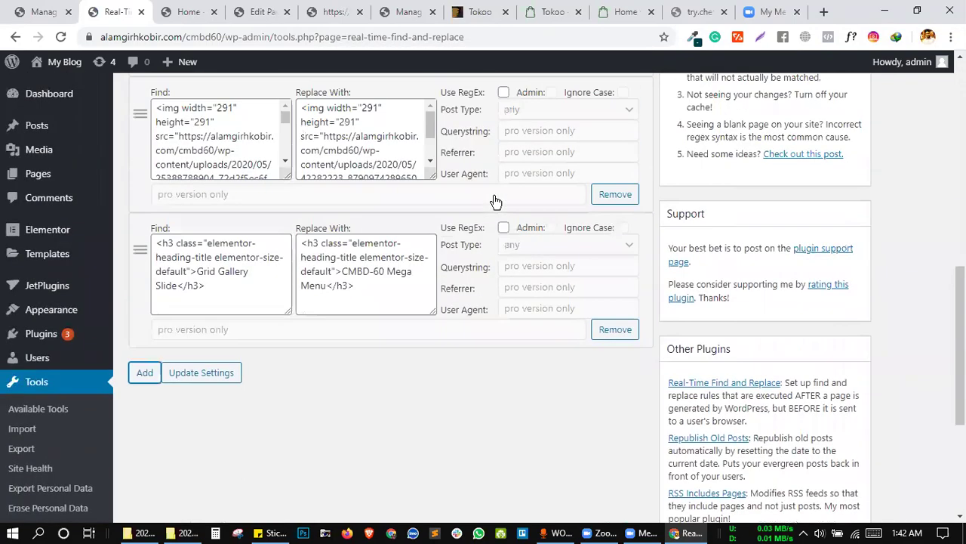
scroll(494, 195, down, 4)
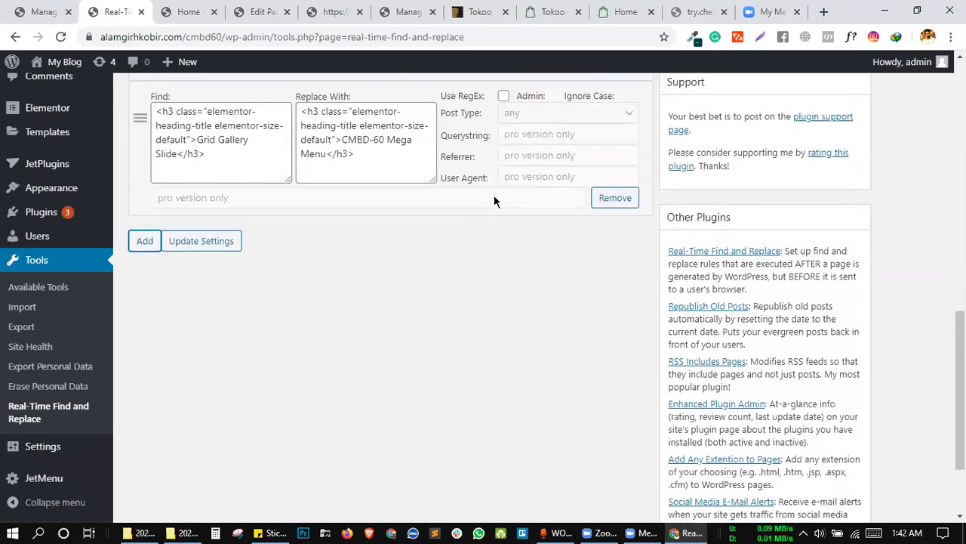
scroll(494, 199, up, 6)
scroll(495, 200, up, 6)
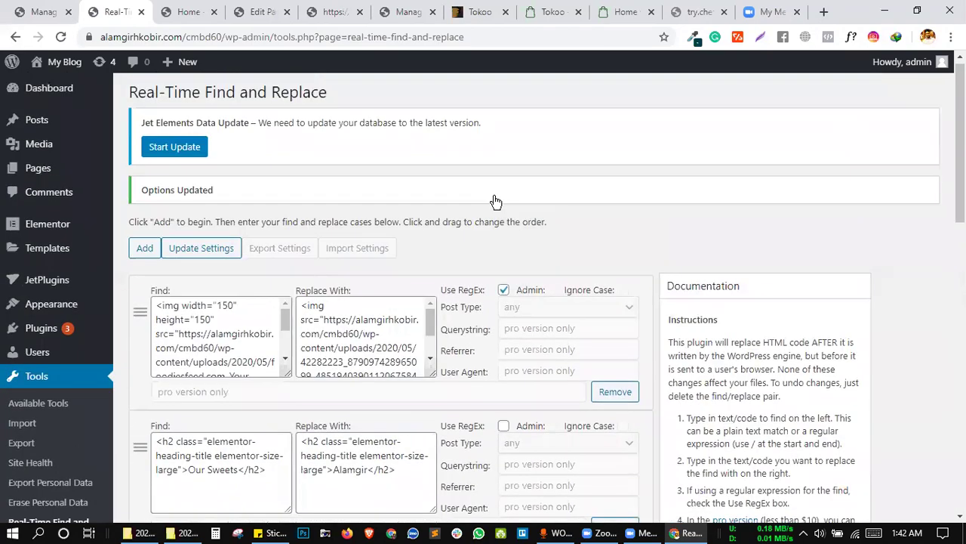
scroll(493, 198, down, 12)
scroll(387, 208, up, 12)
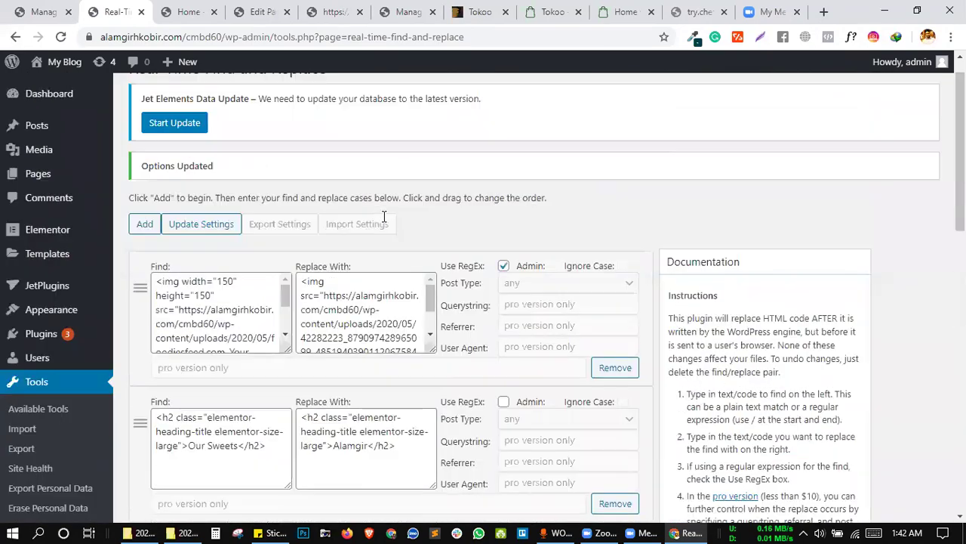
scroll(384, 216, down, 5)
scroll(385, 216, down, 5)
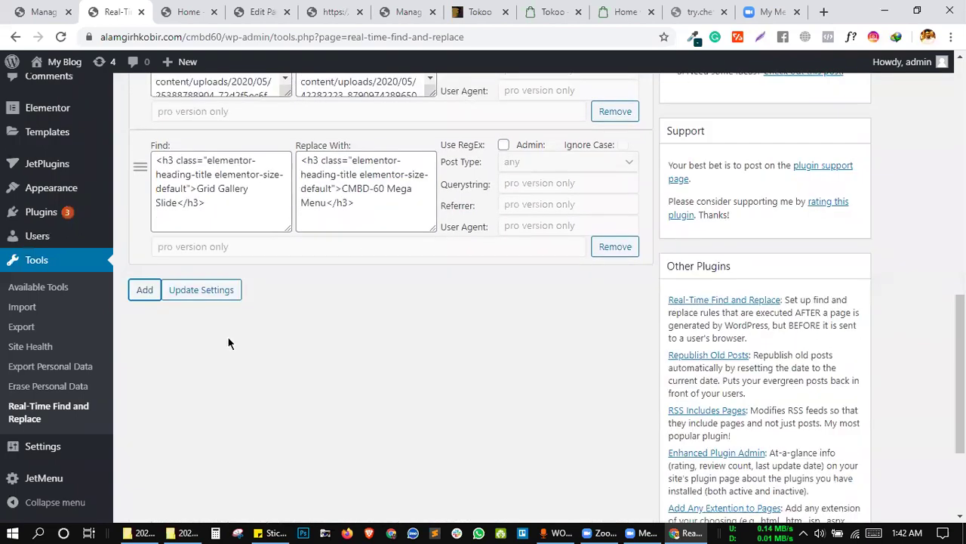
scroll(25, 421, down, 3)
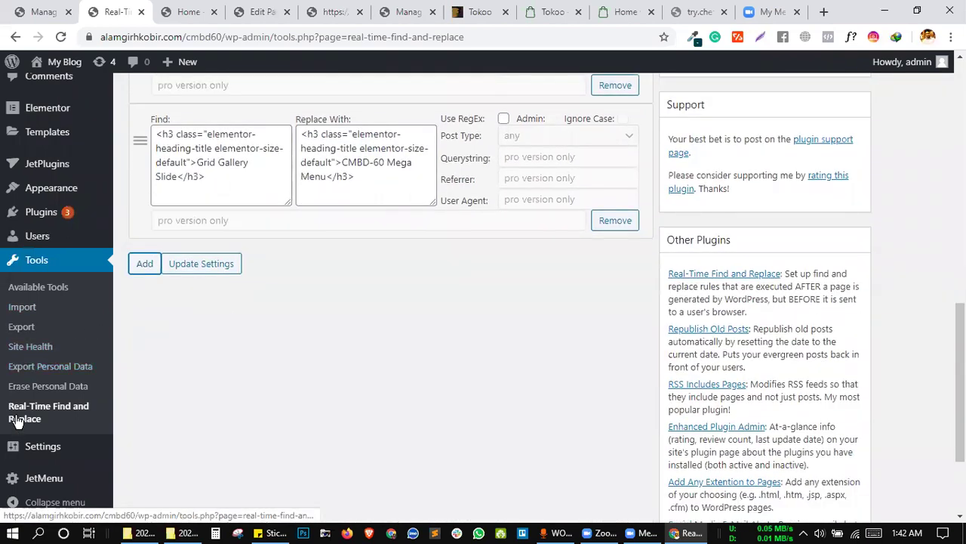
scroll(26, 264, up, 3)
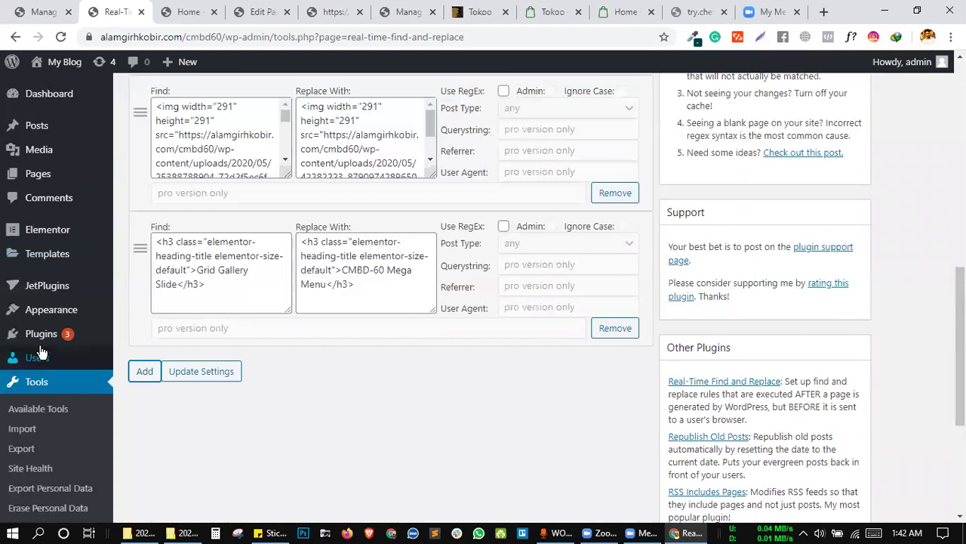
mouse_move(53, 338)
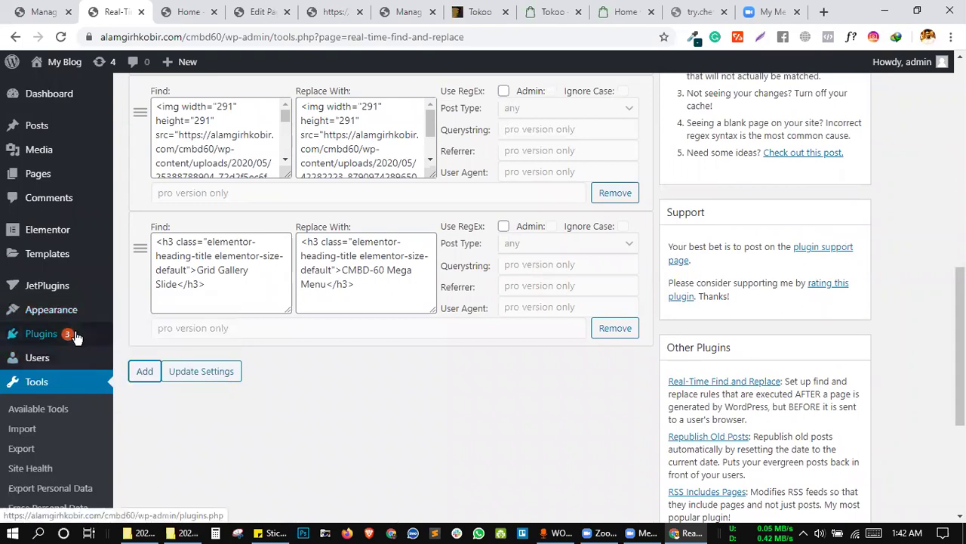
Open the Plugin Editor and accept the direct-editing warning.
click(140, 375)
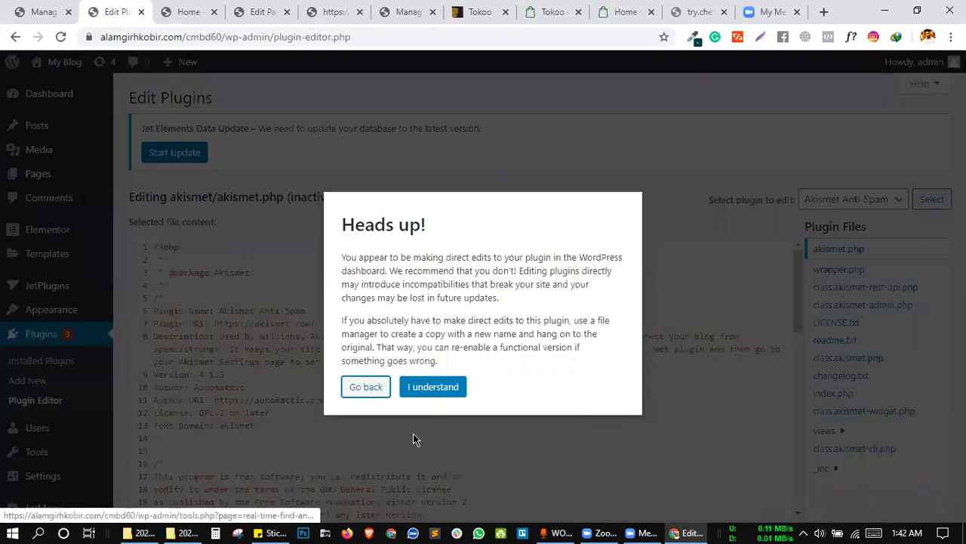
click(425, 391)
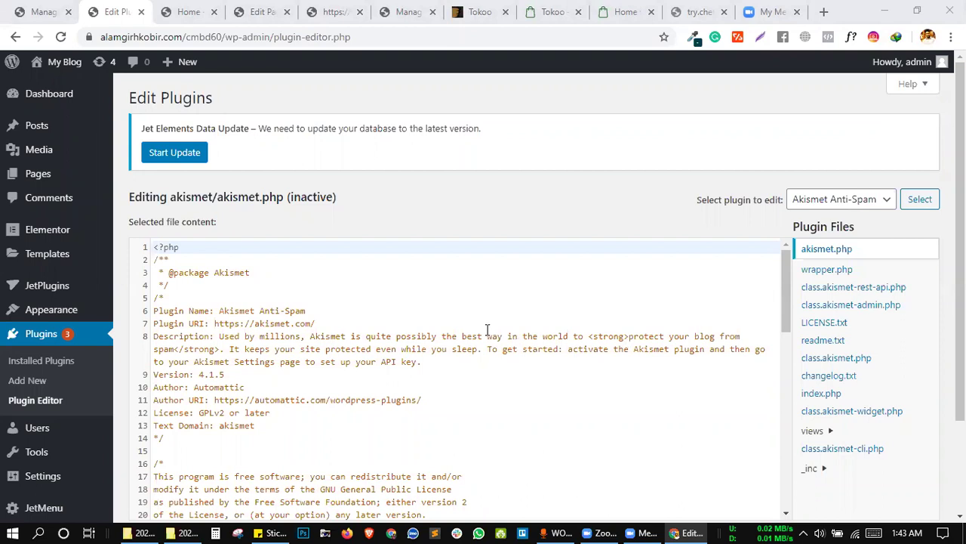
click(413, 350)
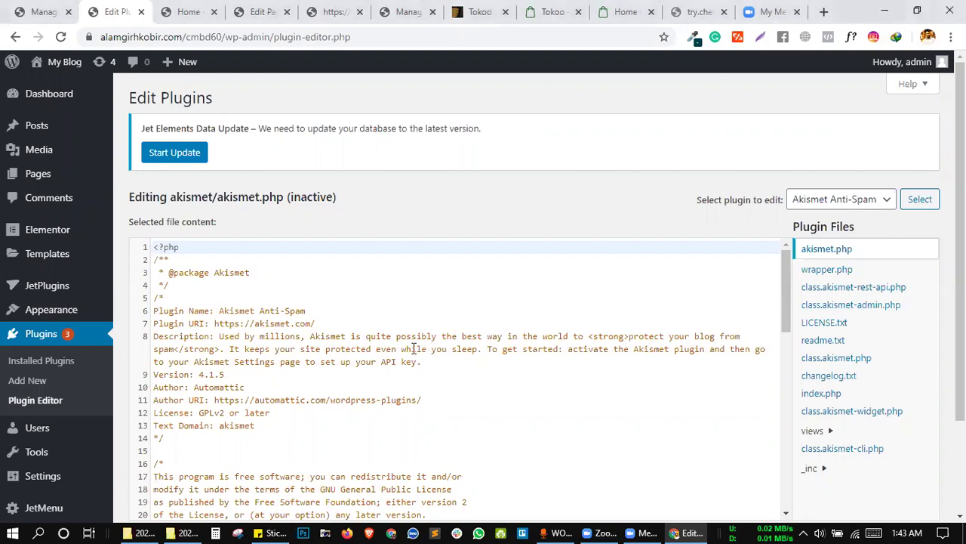
click(528, 380)
click(567, 370)
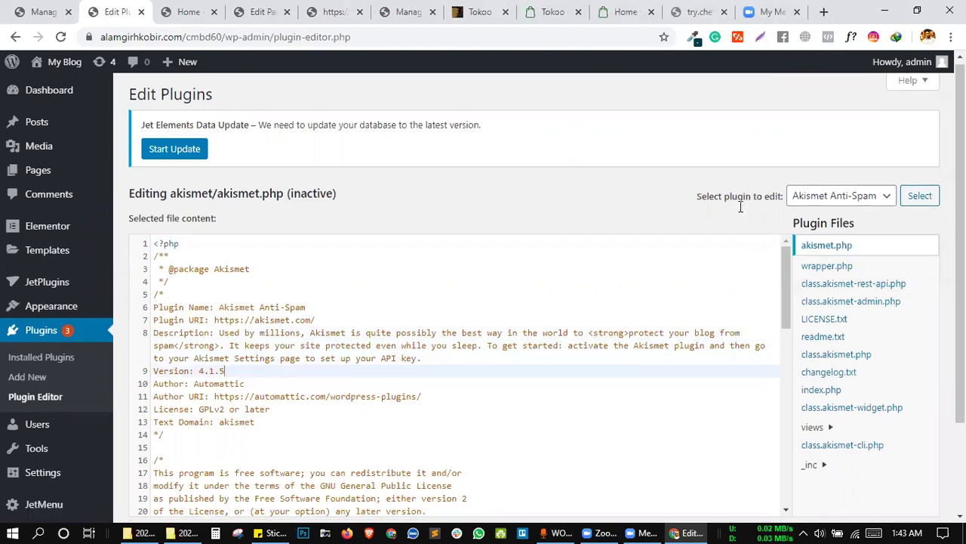
scroll(742, 208, down, 2)
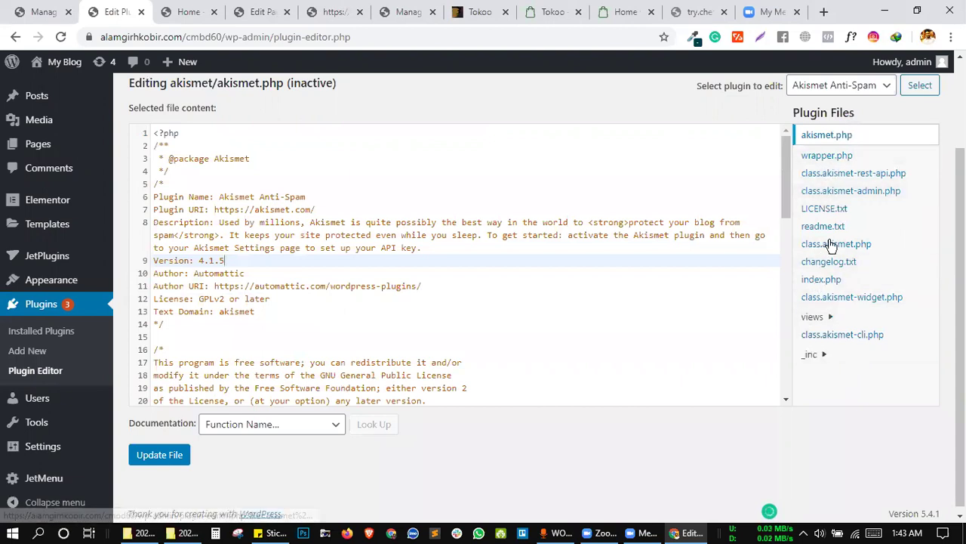
scroll(836, 174, up, 2)
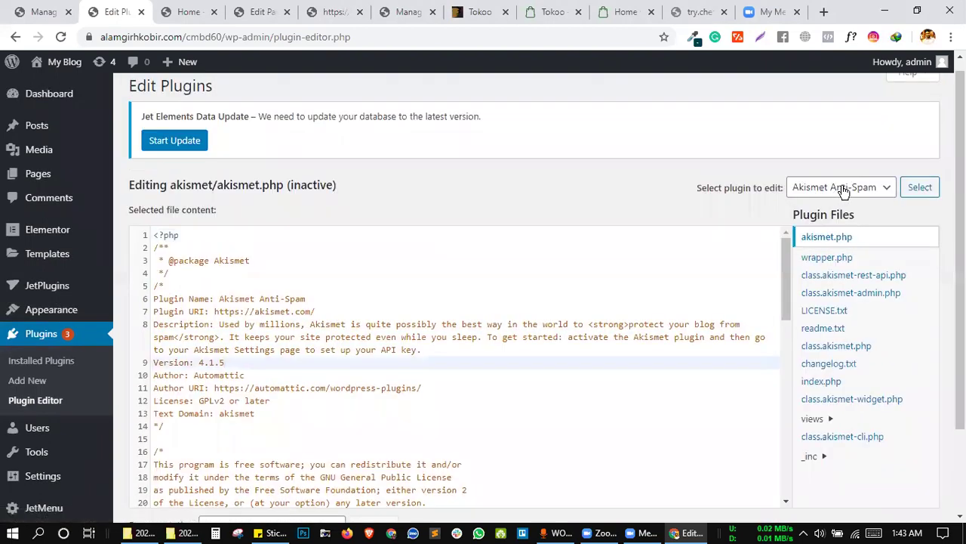
Load the Real-Time Find and Replace plugin's files, then switch to the Home page tab.
click(836, 188)
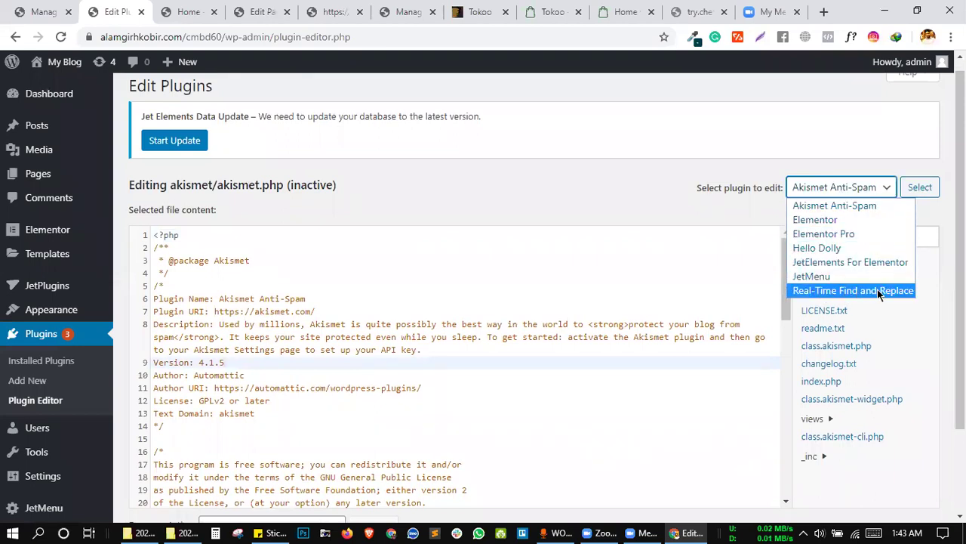
click(878, 290)
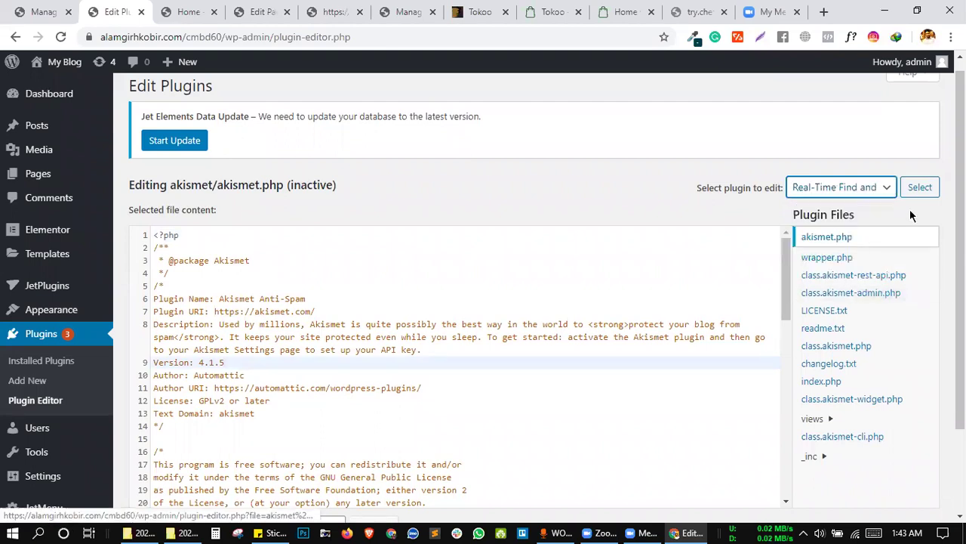
click(918, 188)
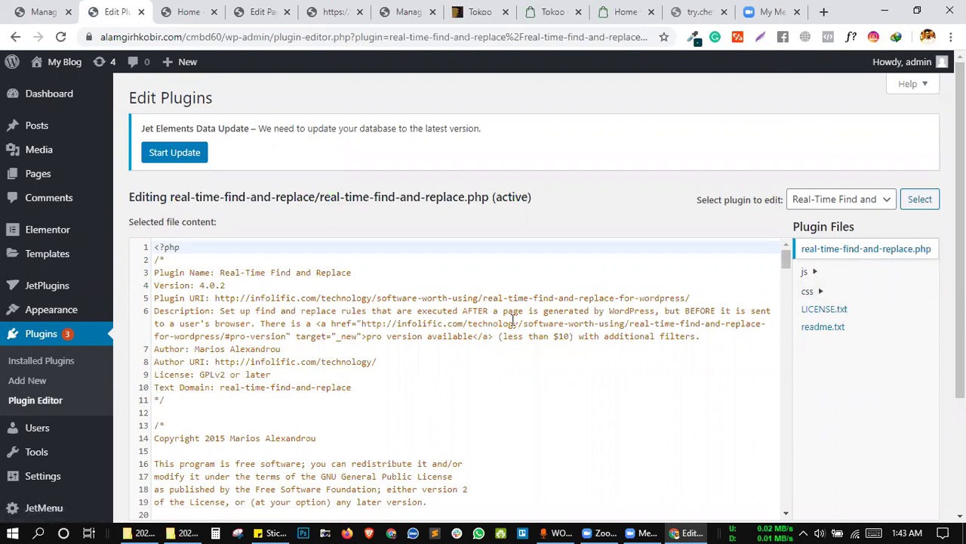
scroll(513, 322, down, 2)
key(ctrl+Tab)
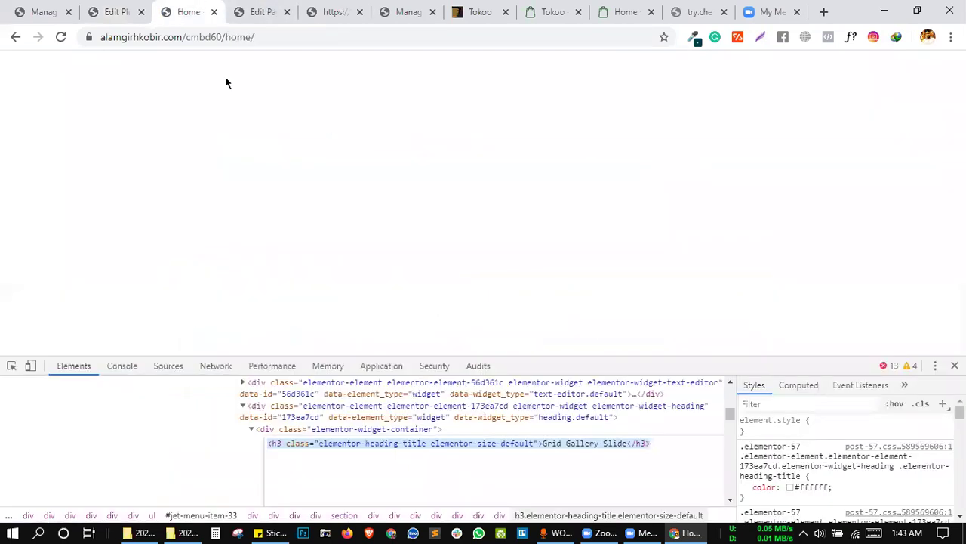
Open Real-Time Find and Replace settings from the Tools menu in a new tab.
click(260, 21)
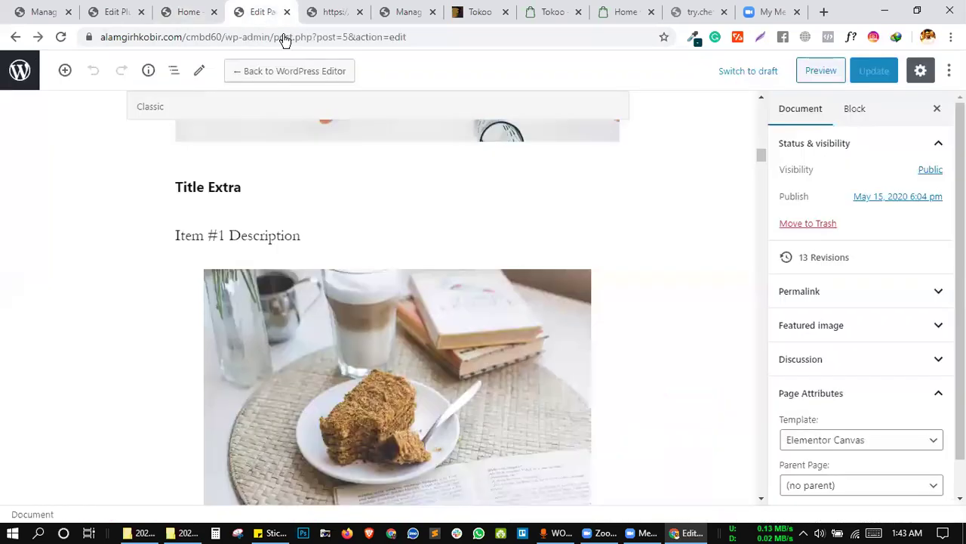
click(198, 11)
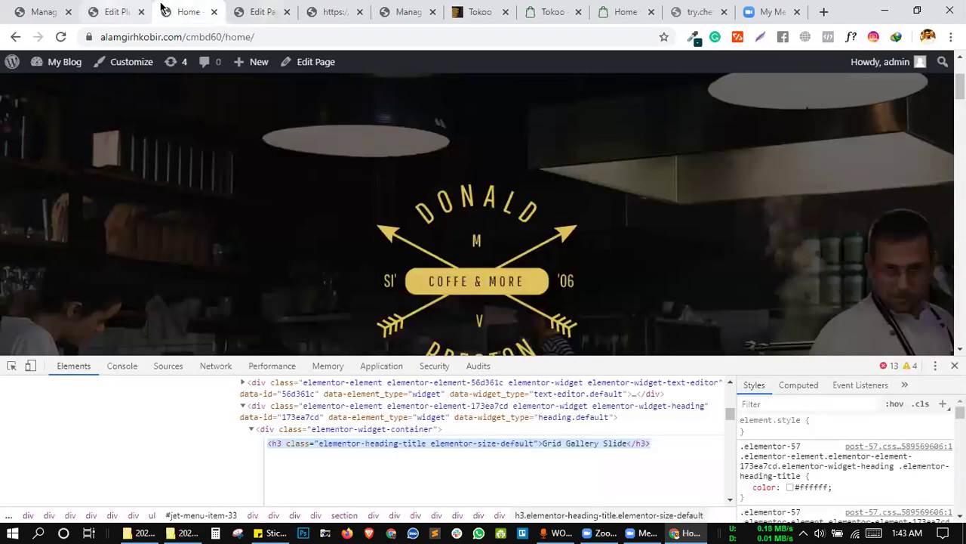
click(110, 9)
scroll(24, 436, down, 2)
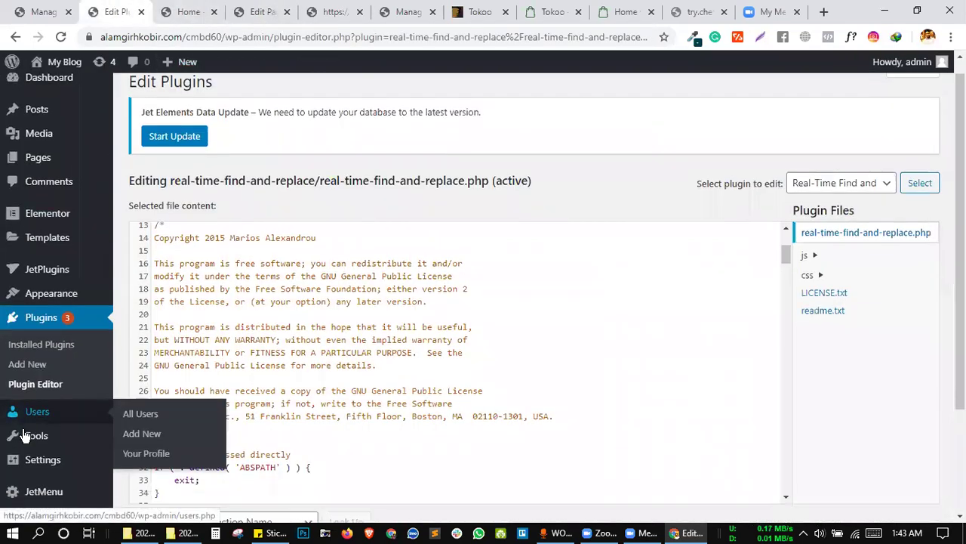
mouse_move(45, 430)
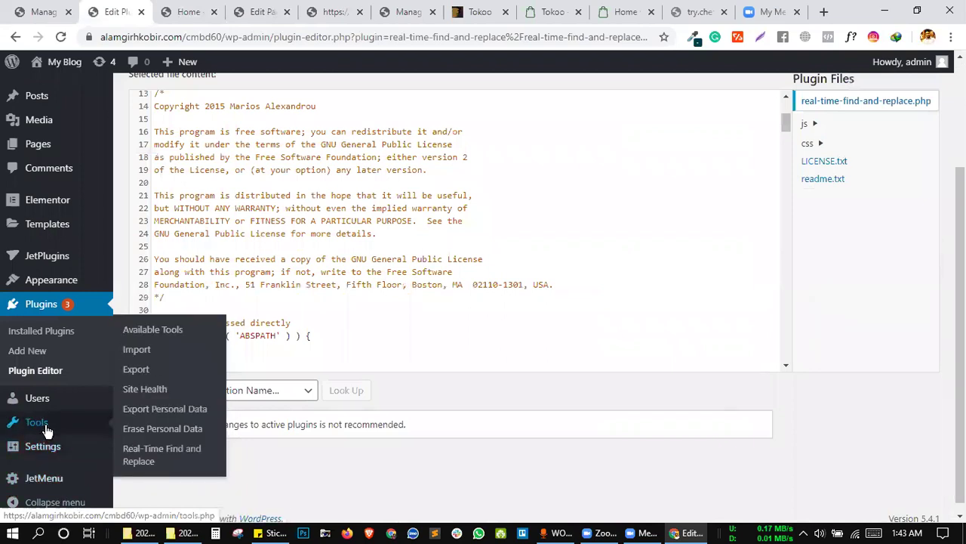
middle_click(153, 451)
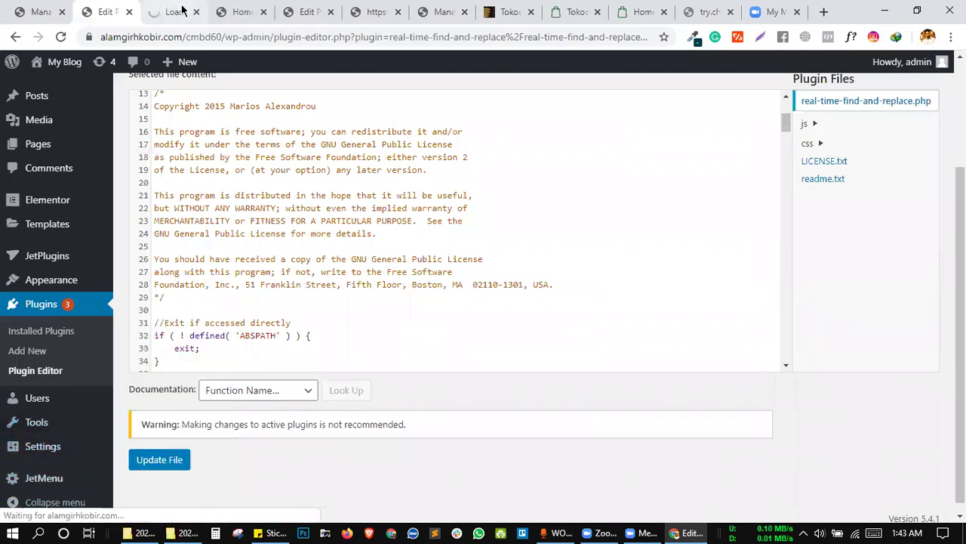
click(182, 9)
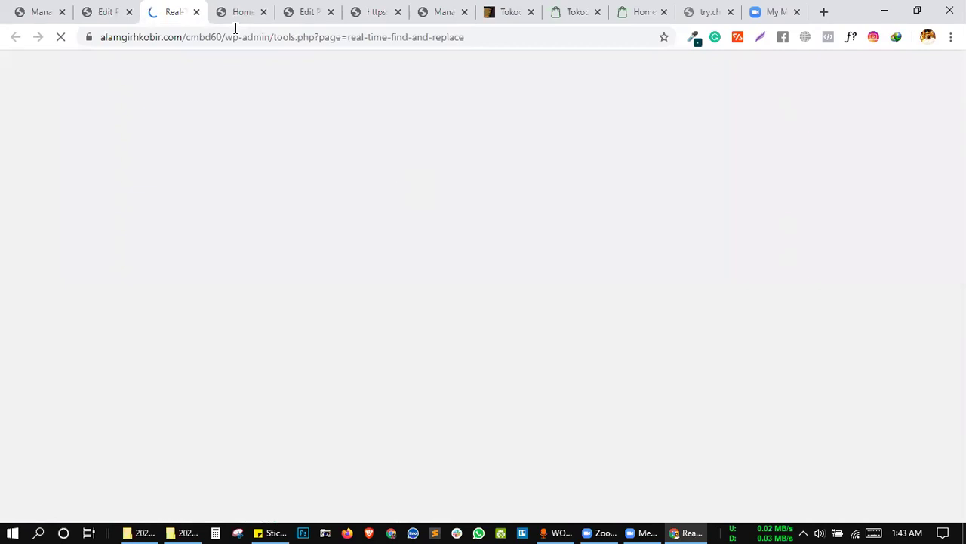
Trigger the limit alert, select its 'less than $10.' text, and return to the editor.
scroll(391, 298, down, 1)
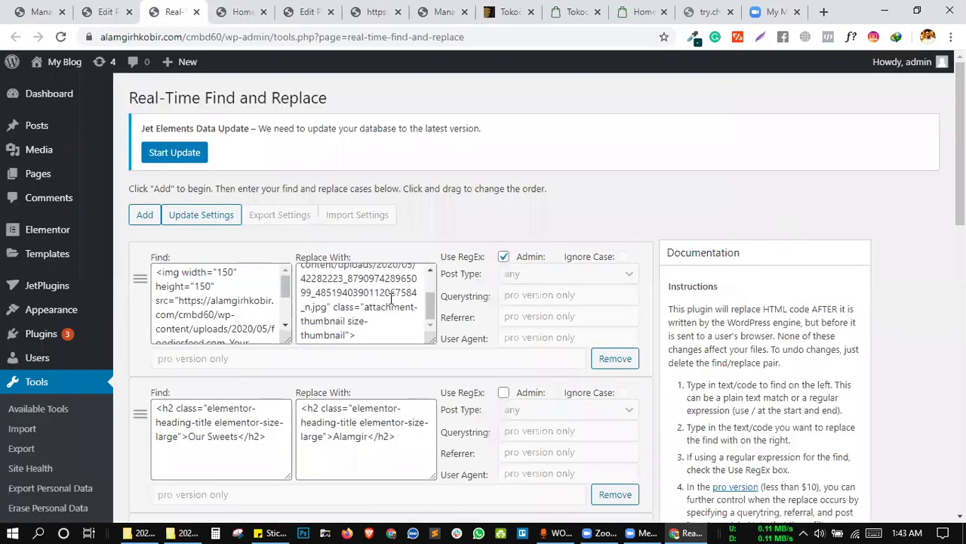
click(144, 216)
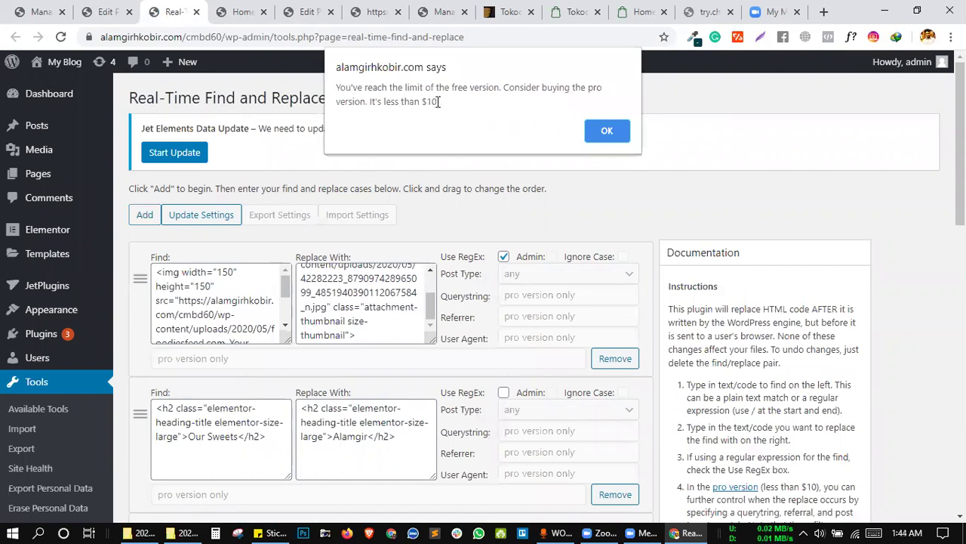
drag(439, 102, 385, 96)
key(ctrl+c)
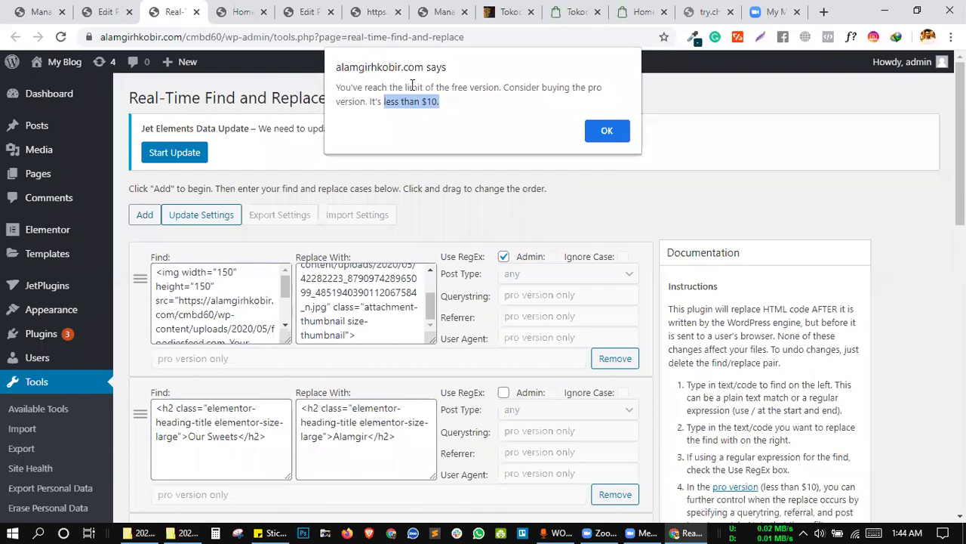
click(106, 12)
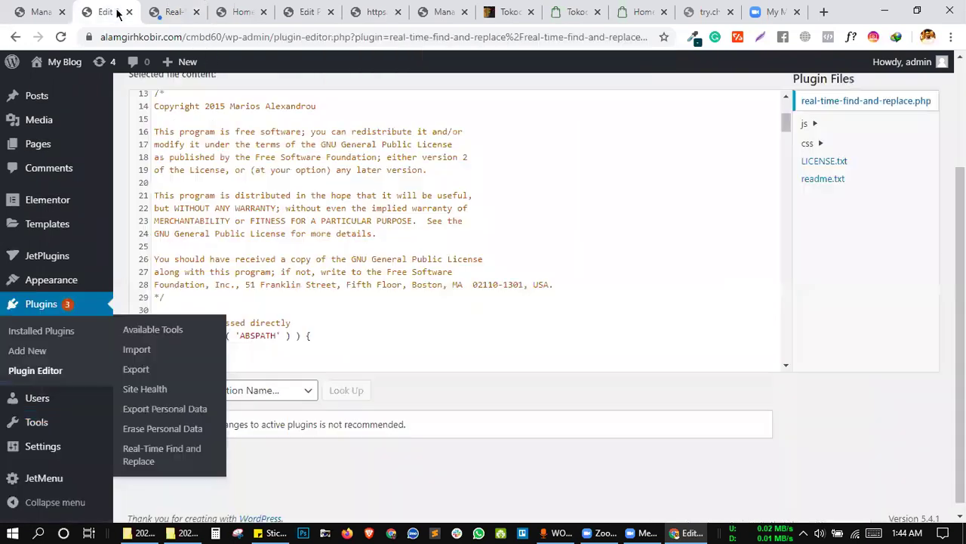
Search the plugin code for 'less than $10', stepping through matches on lines 39 and 207.
click(597, 171)
key(ctrl+f)
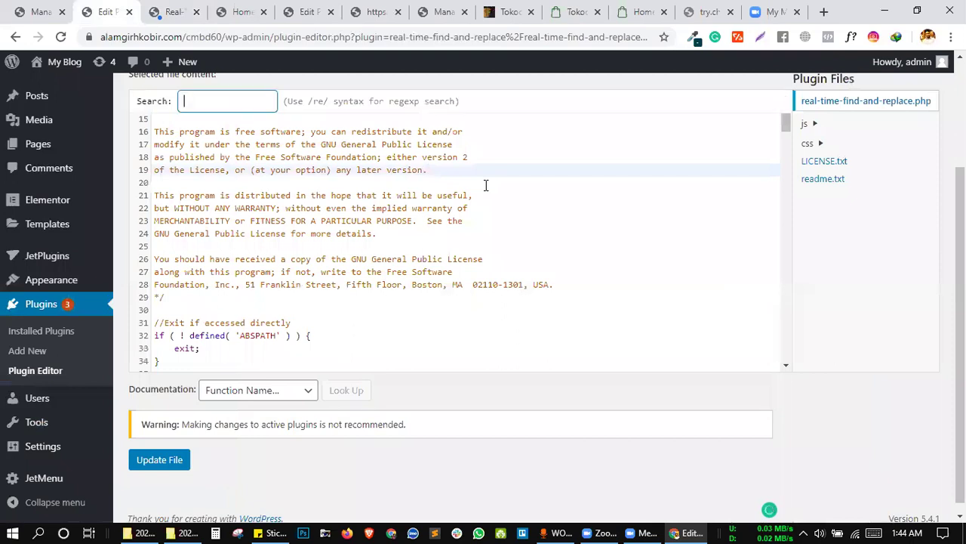
key(ctrl+v)
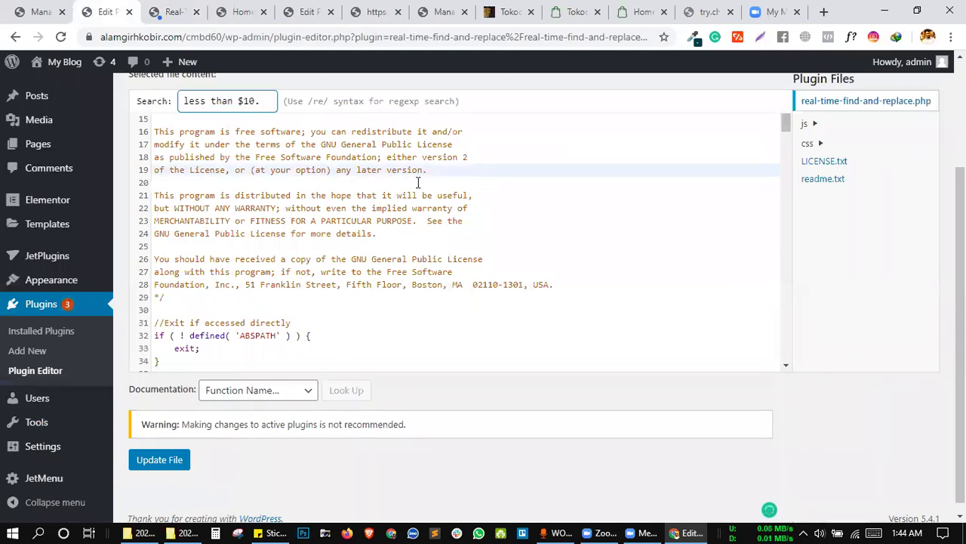
key(BackSpace)
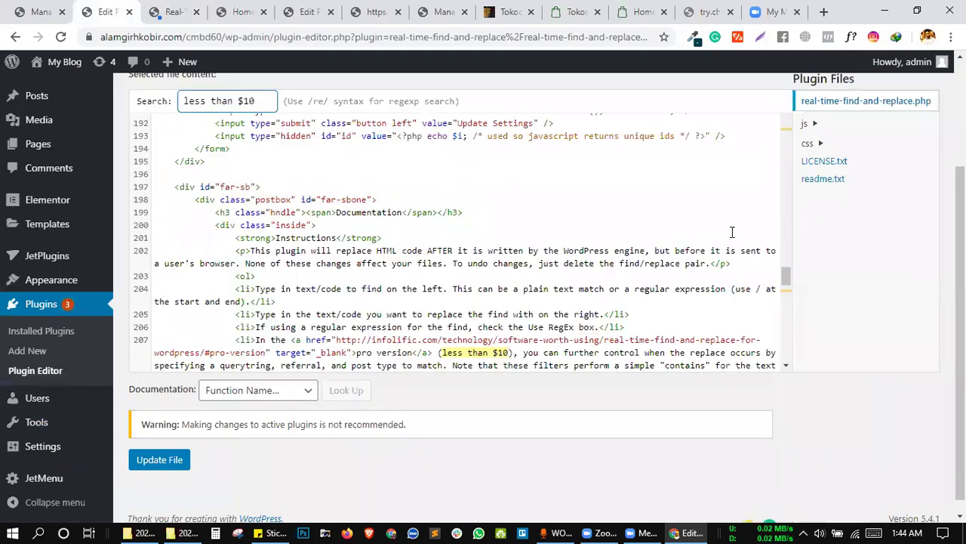
scroll(521, 352, down, 1)
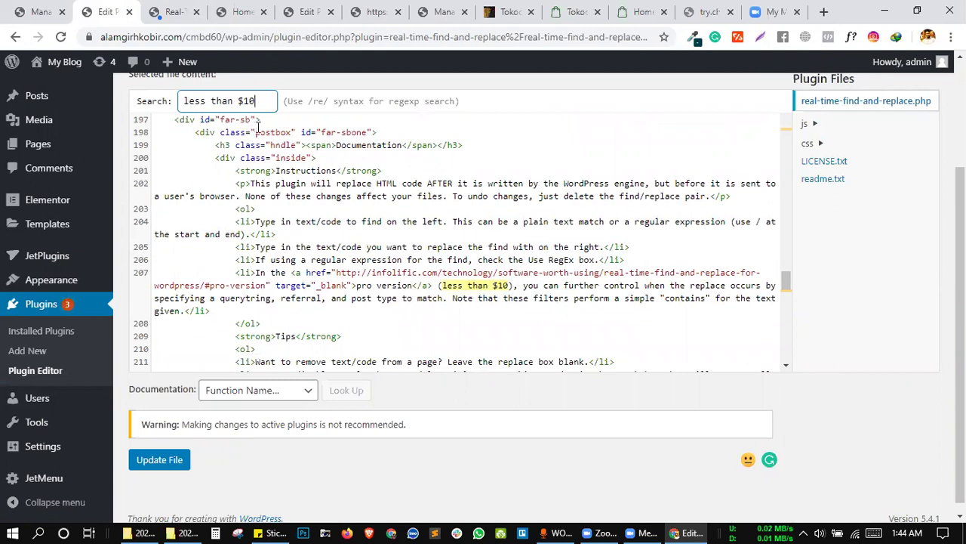
key(Return)
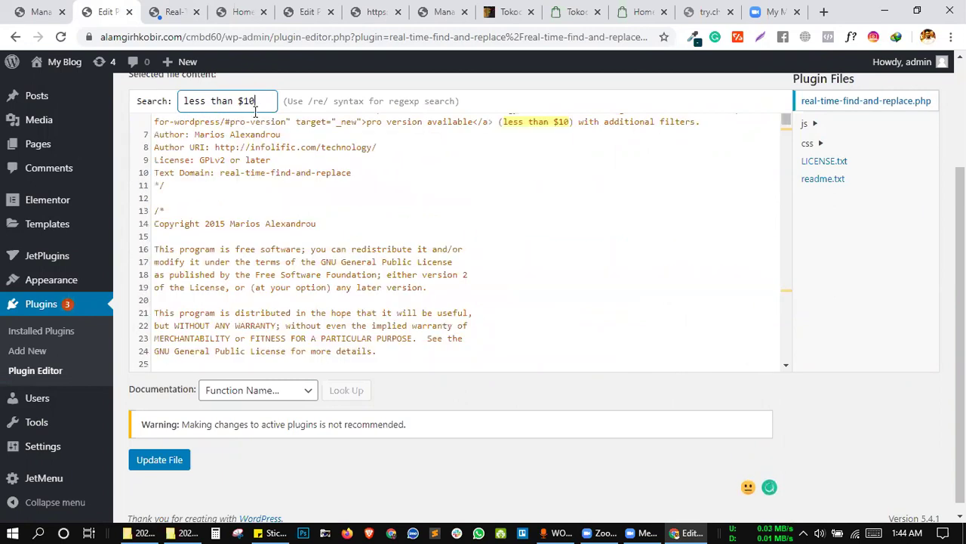
key(Return)
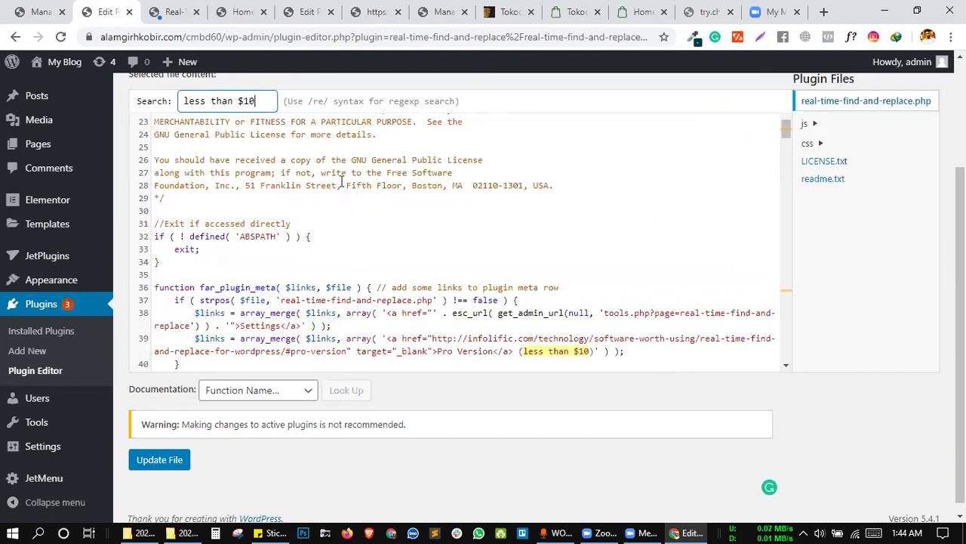
key(Return)
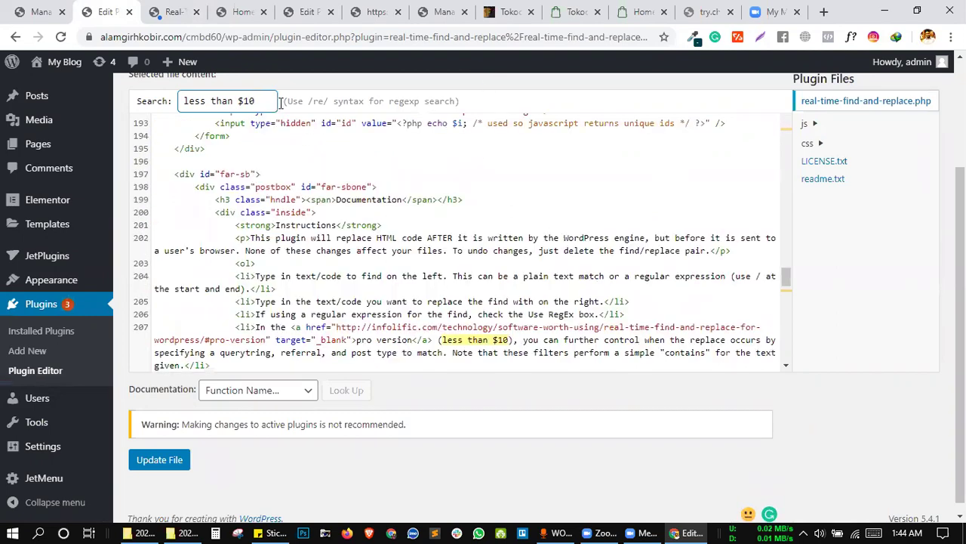
key(Return)
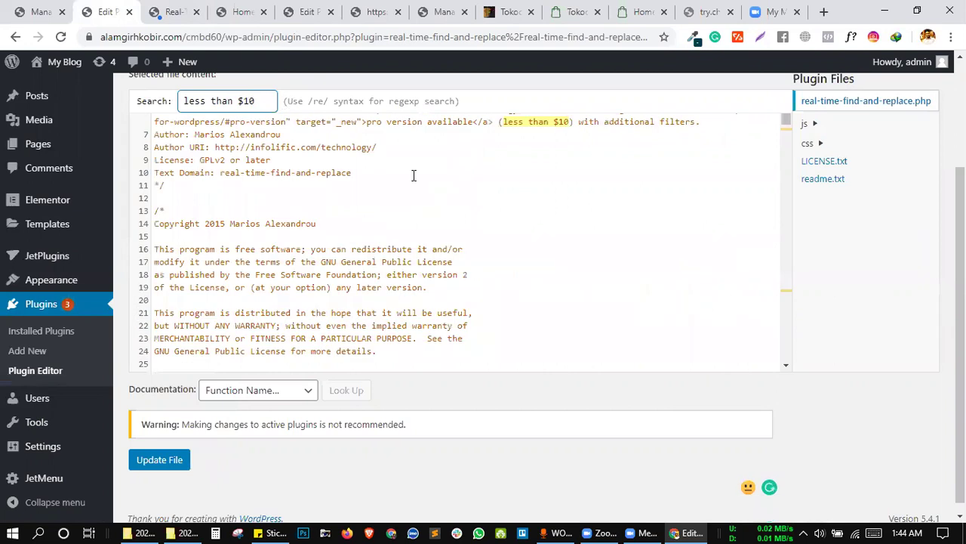
click(172, 9)
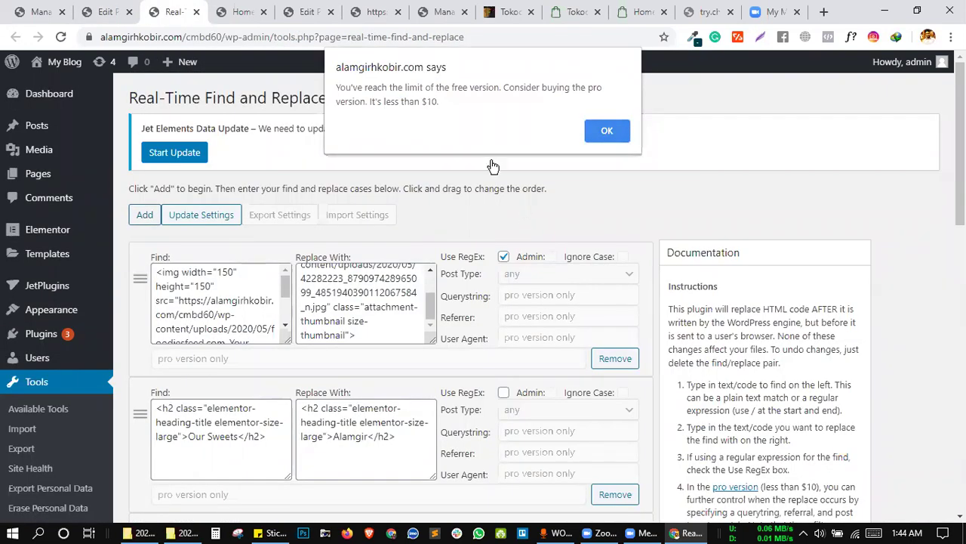
drag(404, 87, 447, 87)
click(408, 87)
double_click(408, 87)
key(ctrl+c)
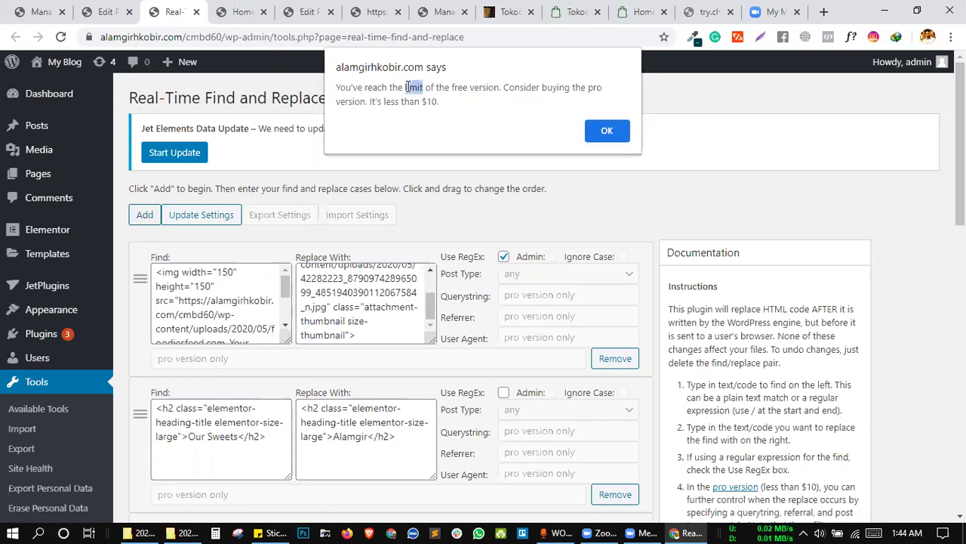
click(83, 10)
click(392, 257)
key(ctrl+f)
key(ctrl+v)
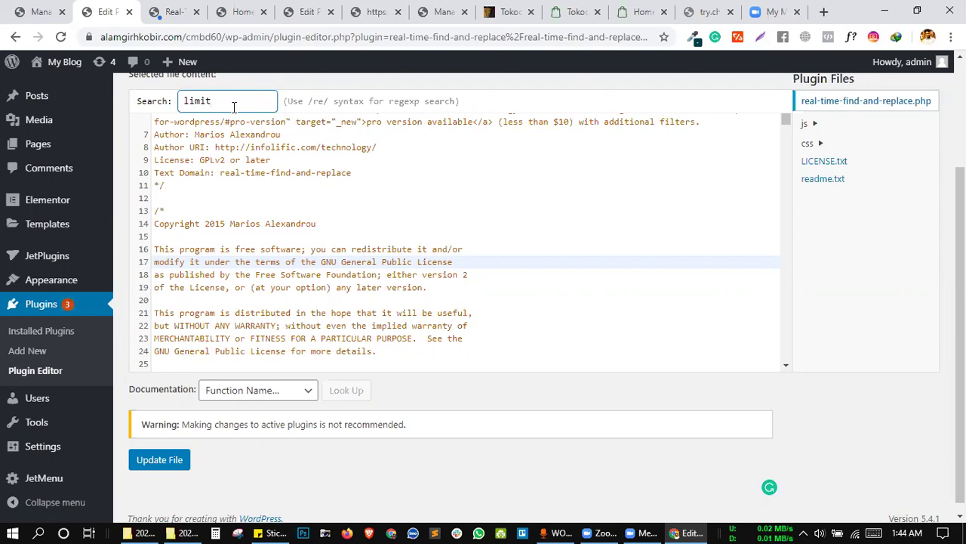
click(300, 147)
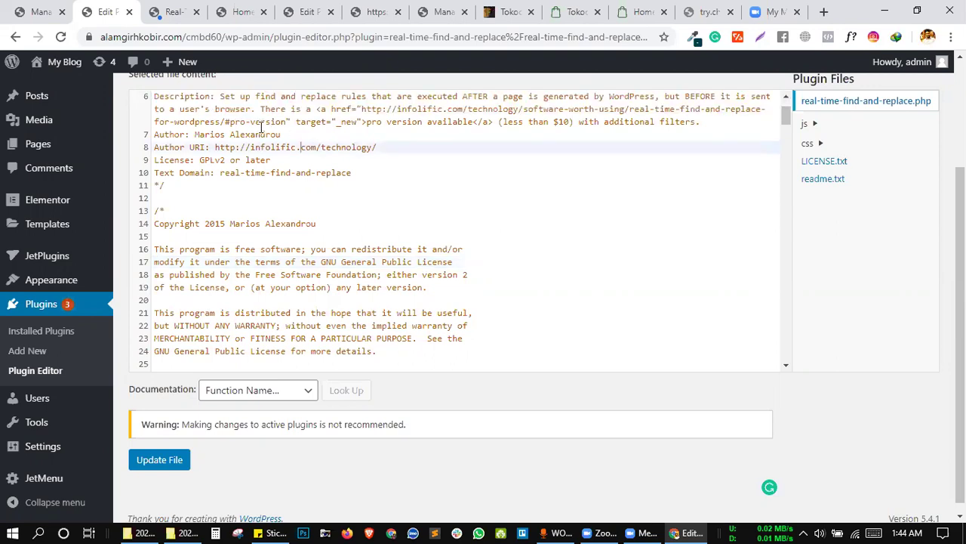
click(323, 200)
key(ctrl+f)
text(limit)
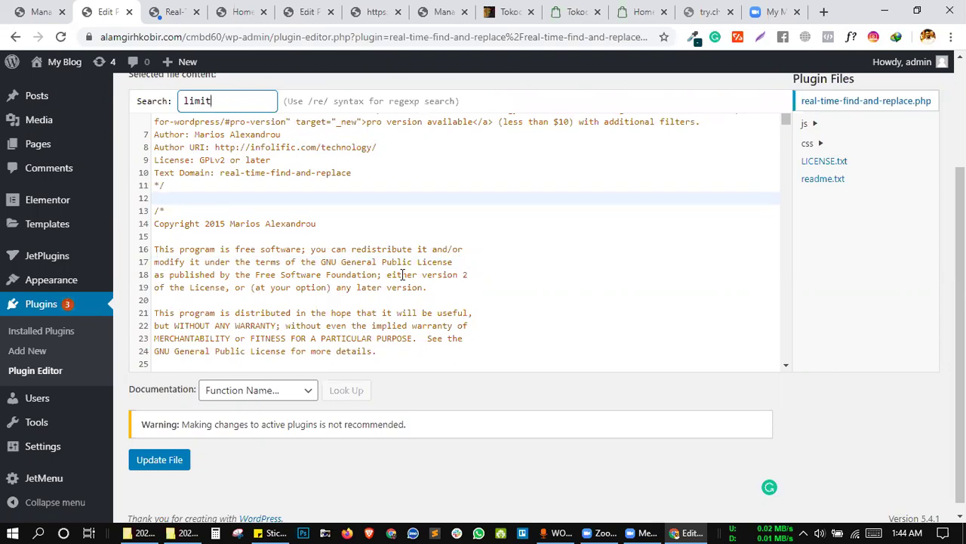
scroll(402, 274, down, 5)
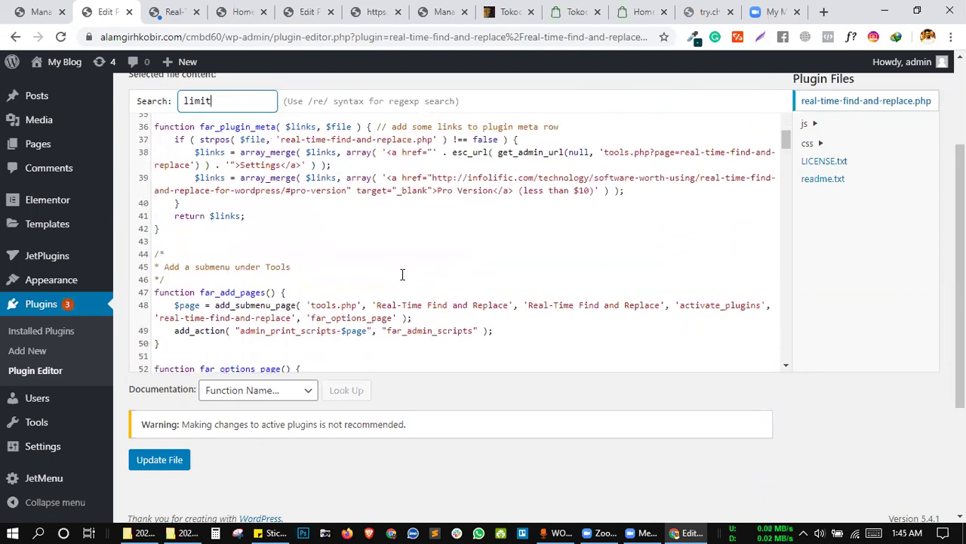
scroll(402, 274, up, 1)
scroll(402, 255, down, 1)
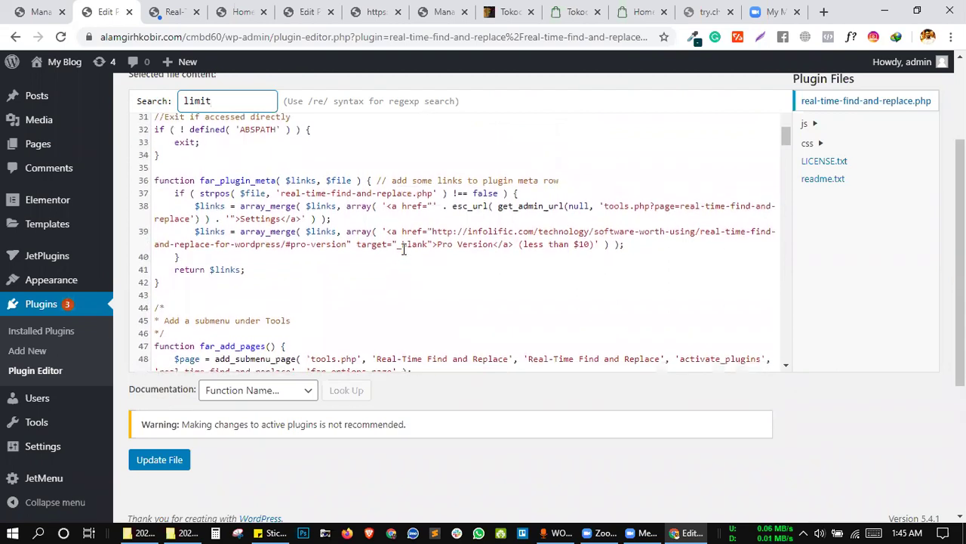
scroll(404, 249, down, 2)
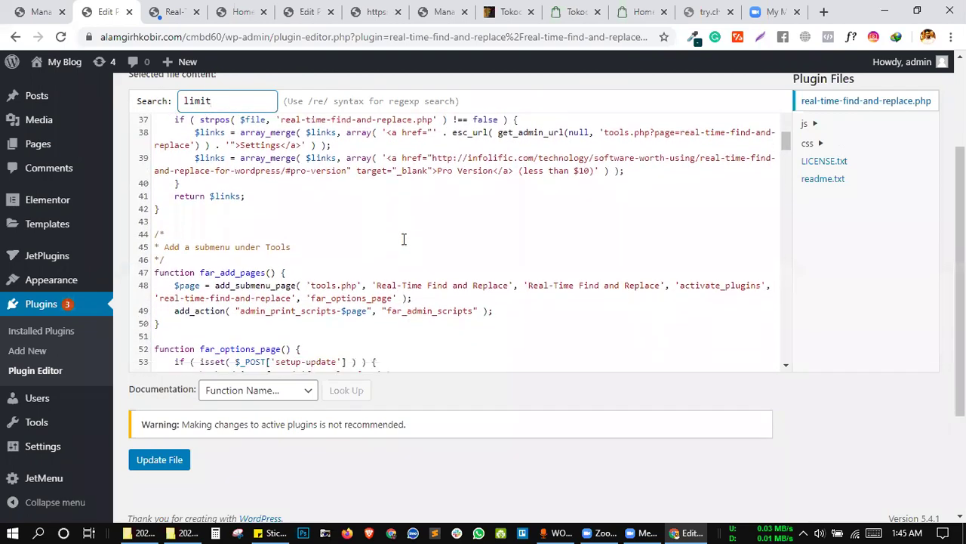
scroll(404, 239, down, 4)
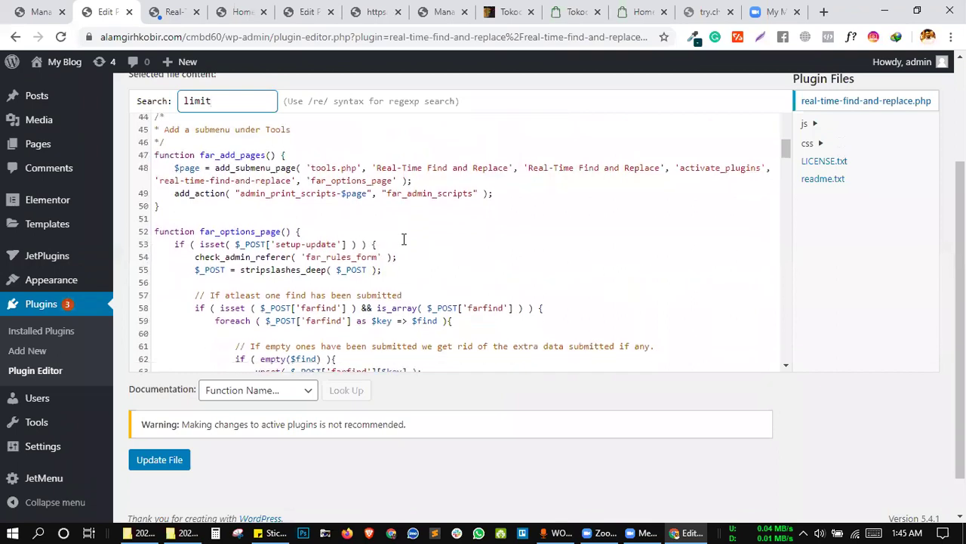
scroll(404, 239, down, 4)
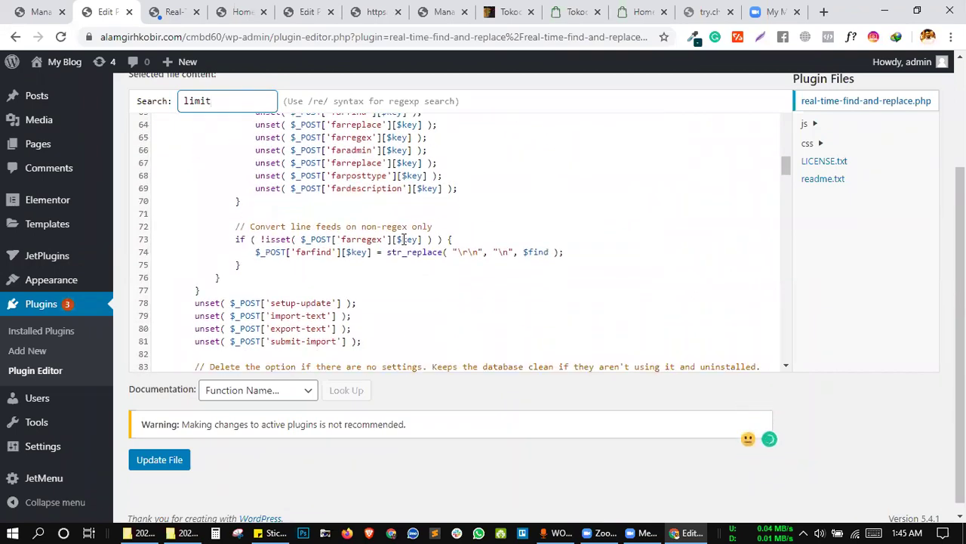
scroll(404, 234, down, 1)
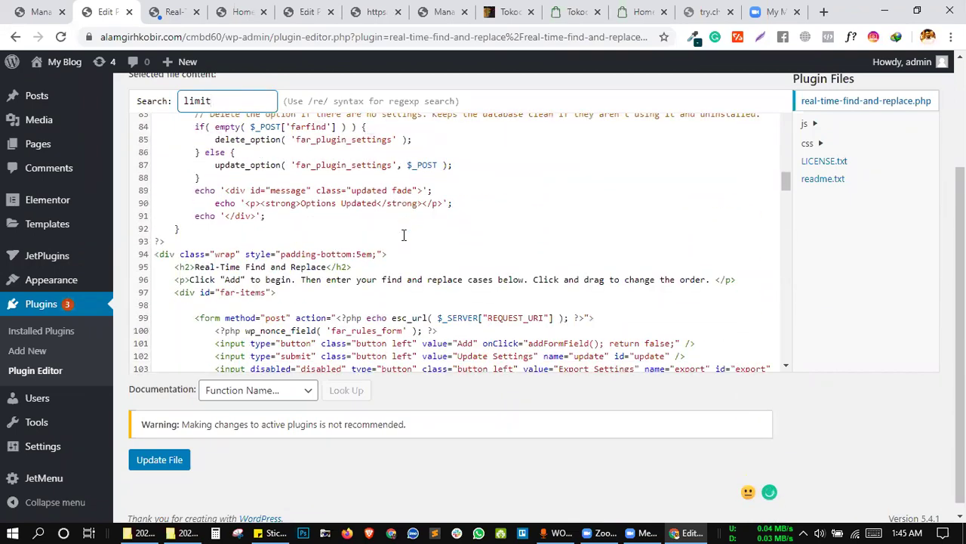
scroll(404, 235, down, 1)
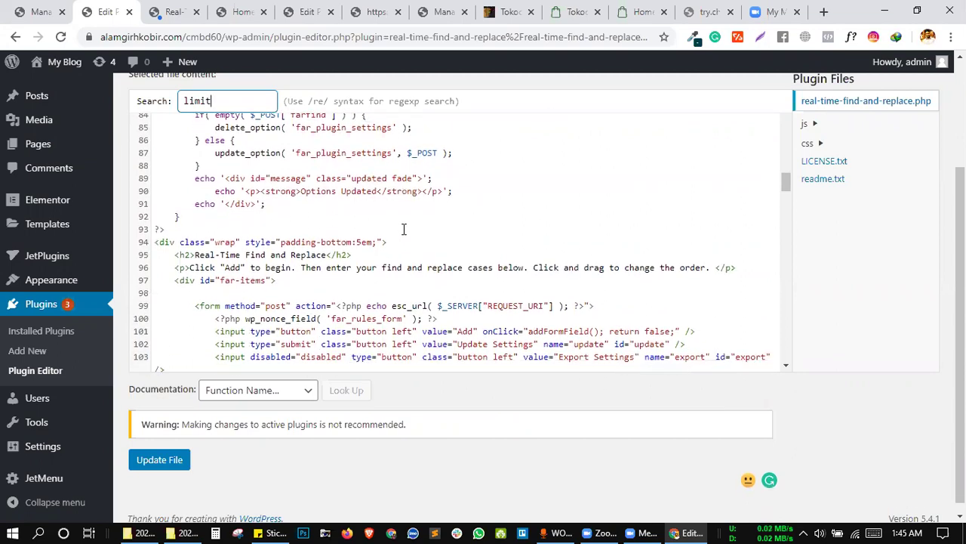
scroll(404, 229, down, 3)
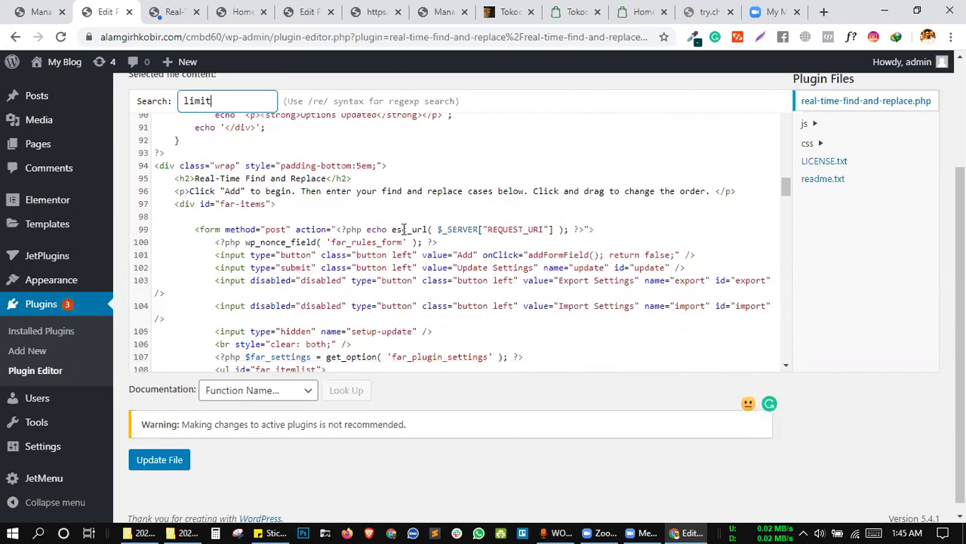
scroll(404, 229, down, 5)
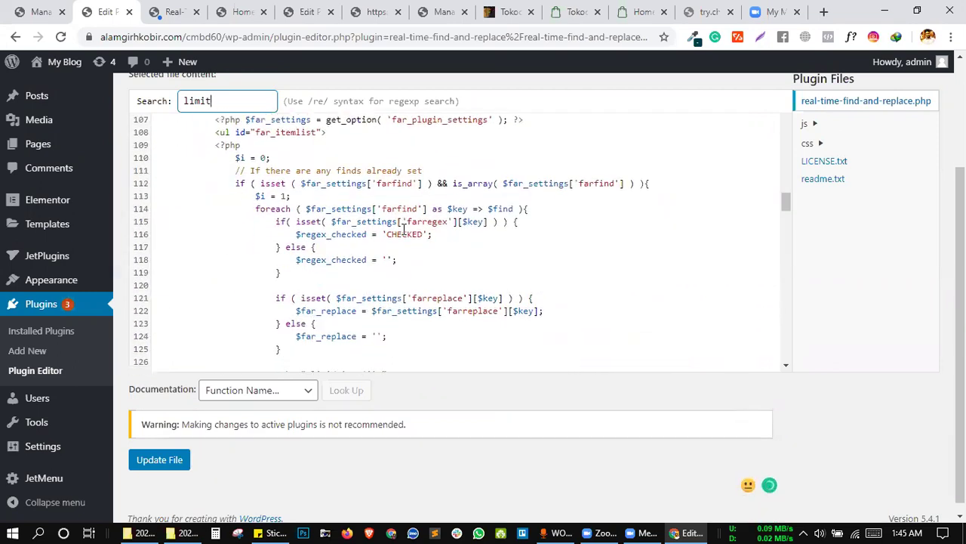
scroll(404, 229, down, 5)
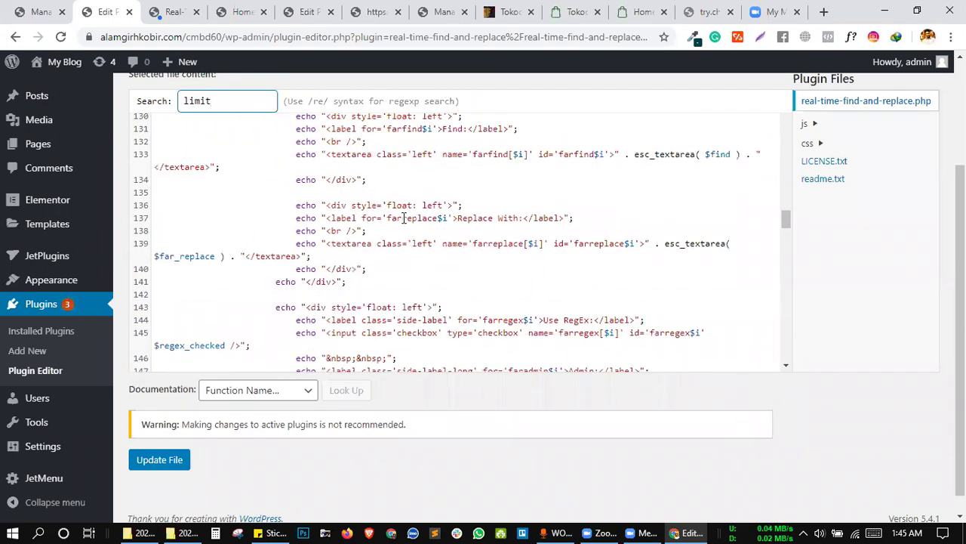
scroll(404, 217, down, 5)
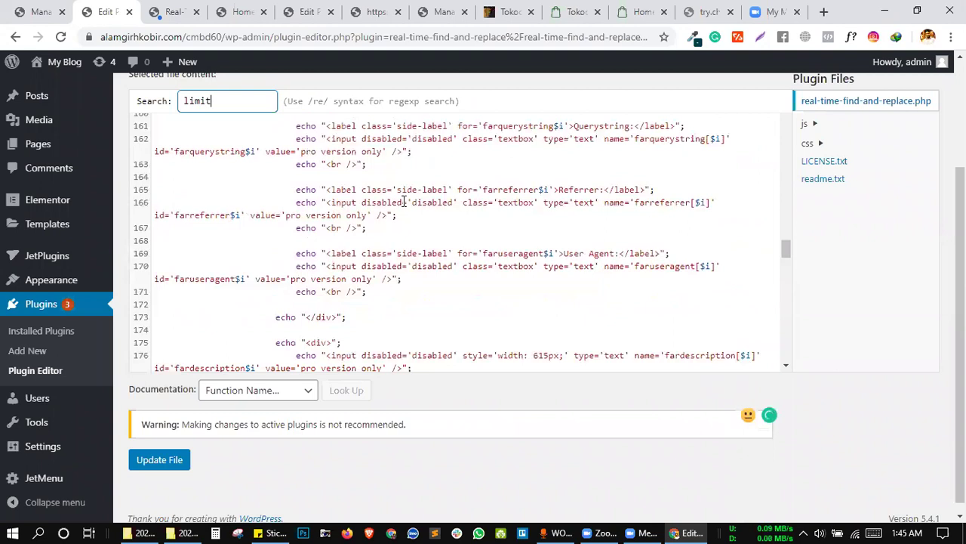
scroll(227, 146, down, 5)
scroll(226, 147, up, 2)
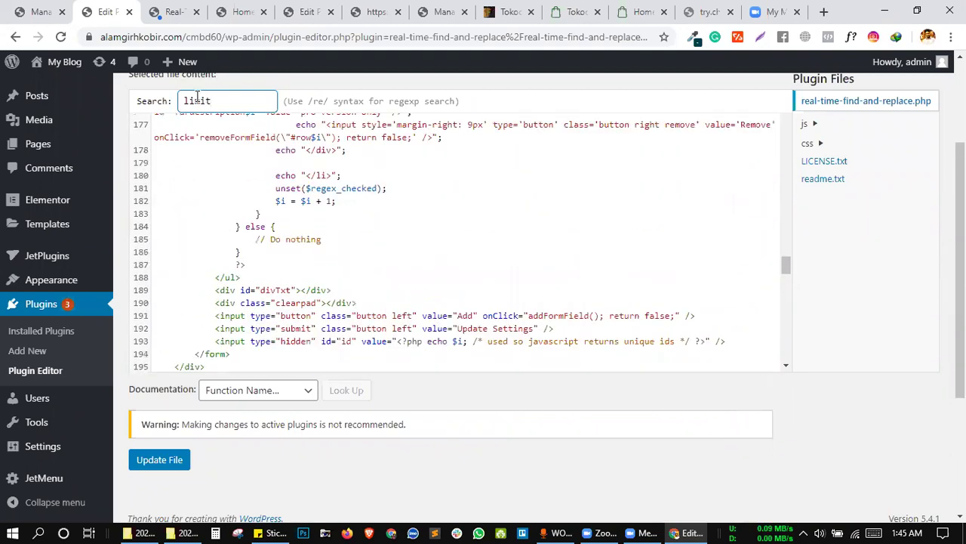
Search the PHP file for '5' and step through matches like 51, 5em and 615px.
double_click(196, 101)
text(5)
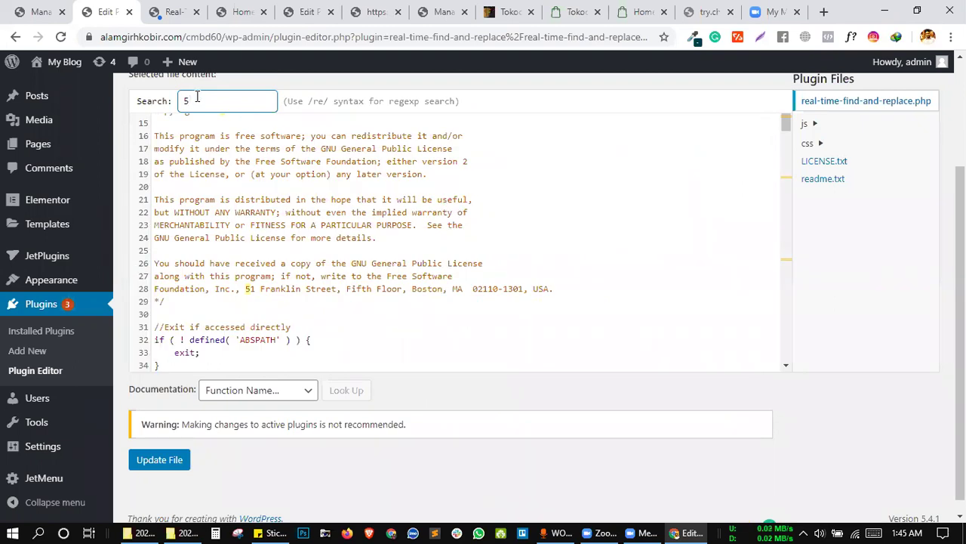
key(Return)
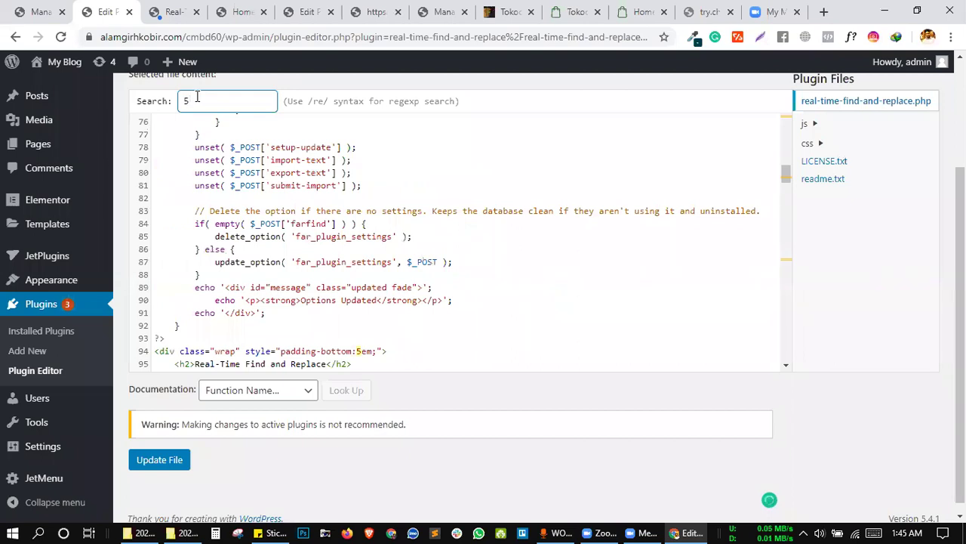
key(Return)
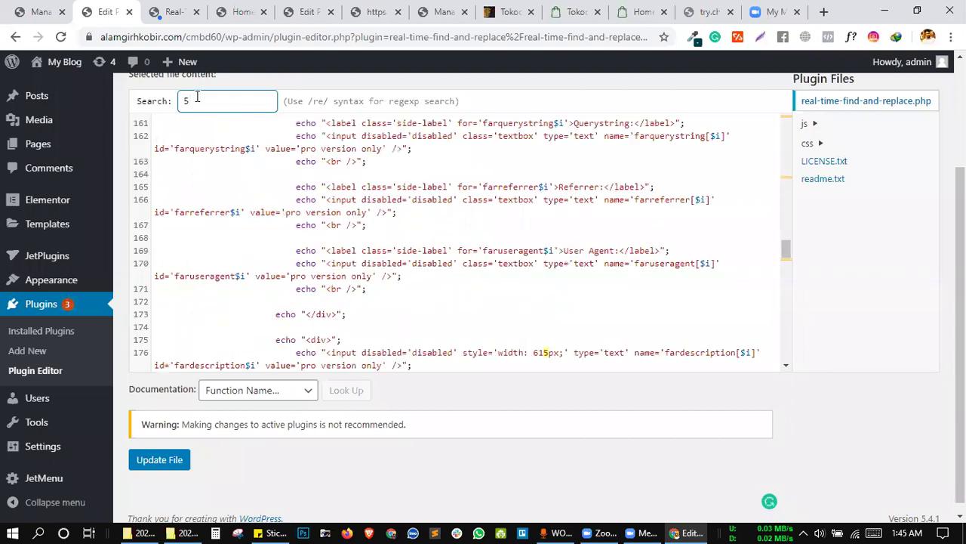
key(Return)
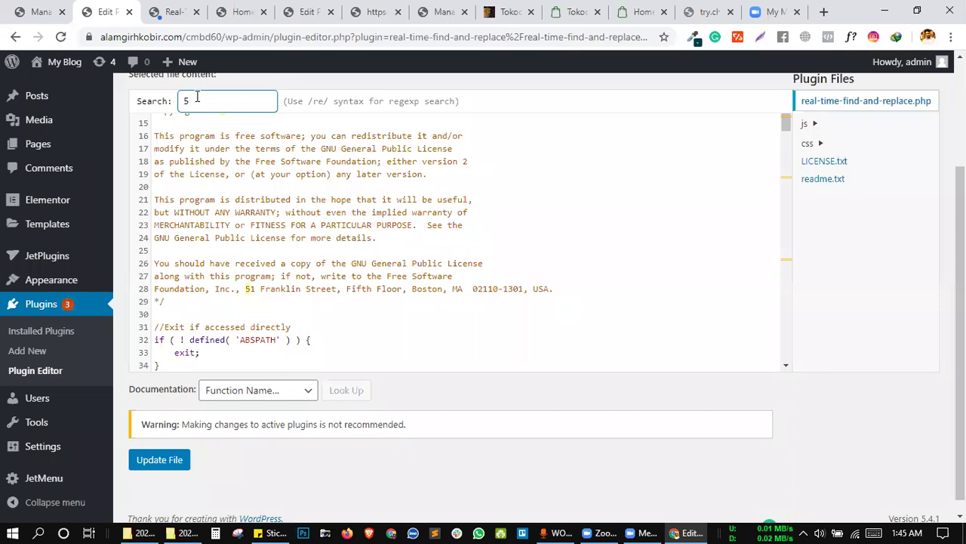
key(Return)
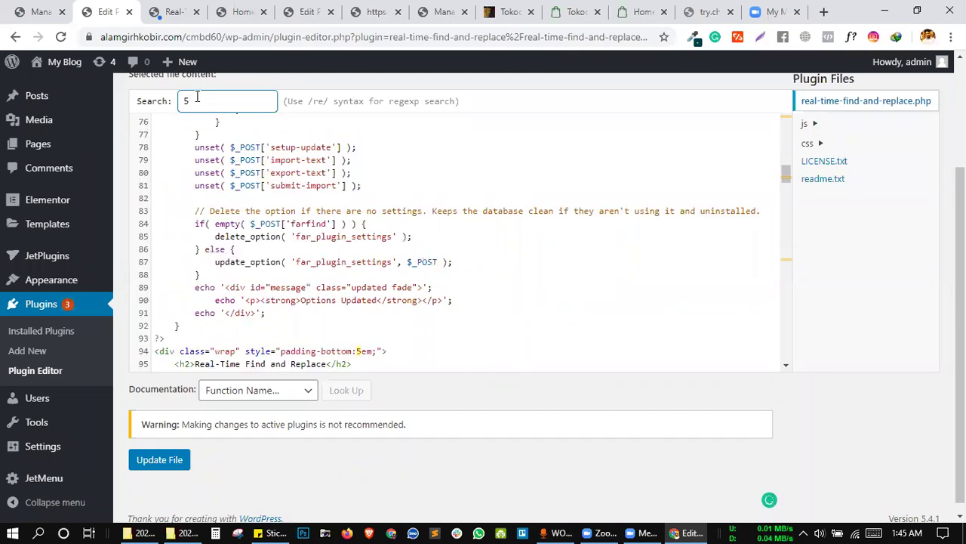
key(Return)
key(Return)
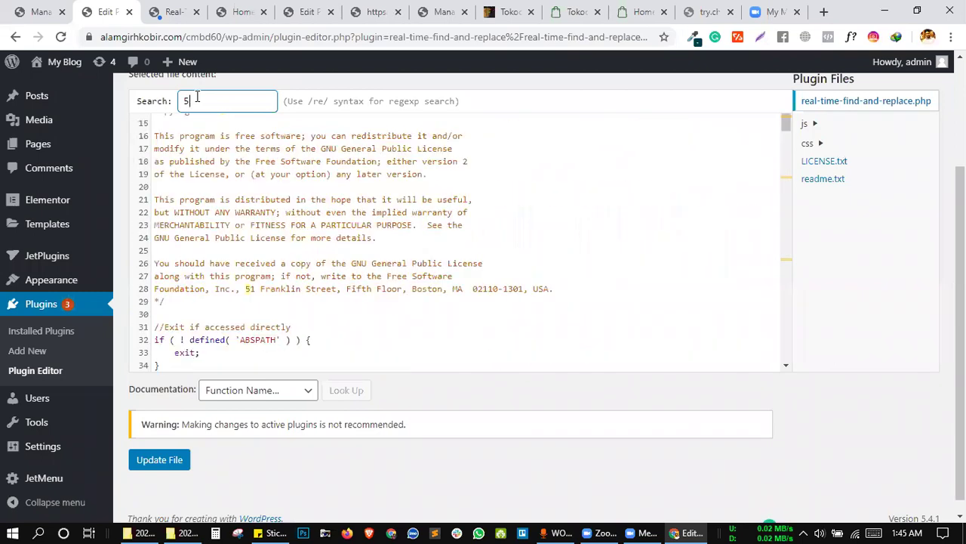
Select 'It's less than $10.' in the limit alert, then return to the plugin code.
scroll(300, 270, down, 2)
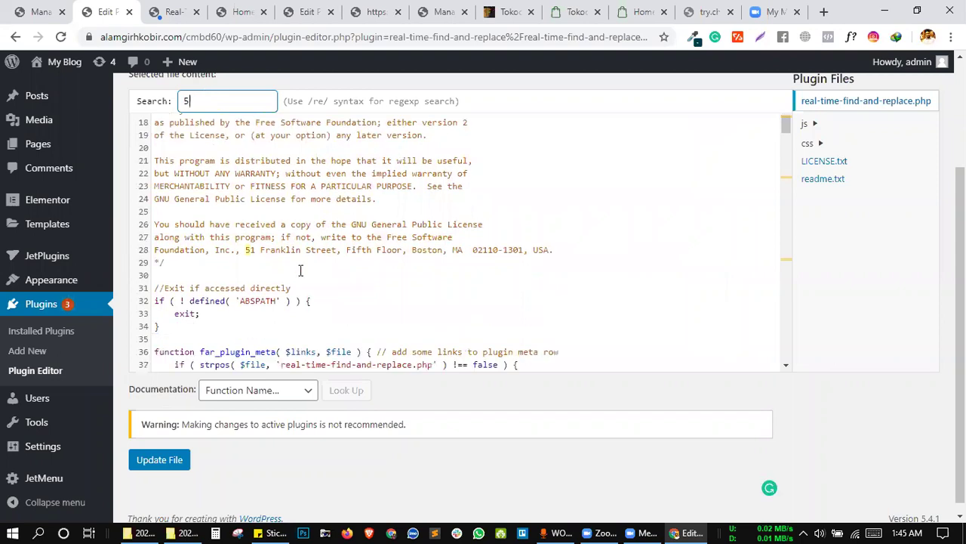
scroll(299, 264, down, 3)
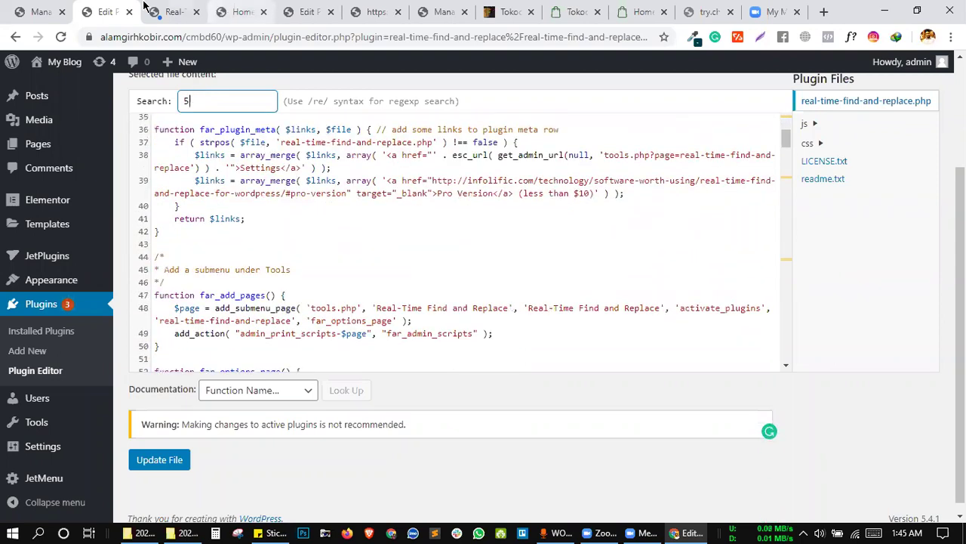
click(172, 11)
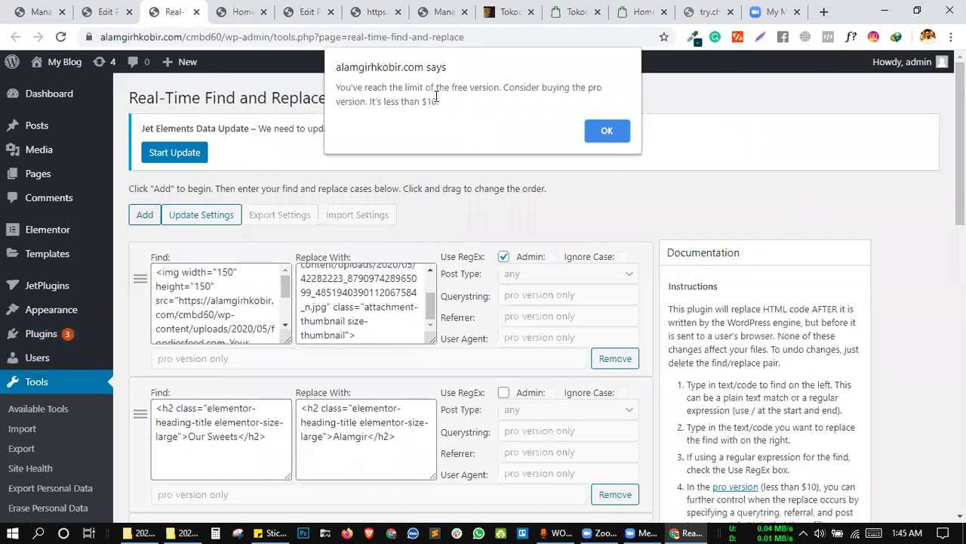
drag(436, 97, 368, 102)
key(ctrl+c)
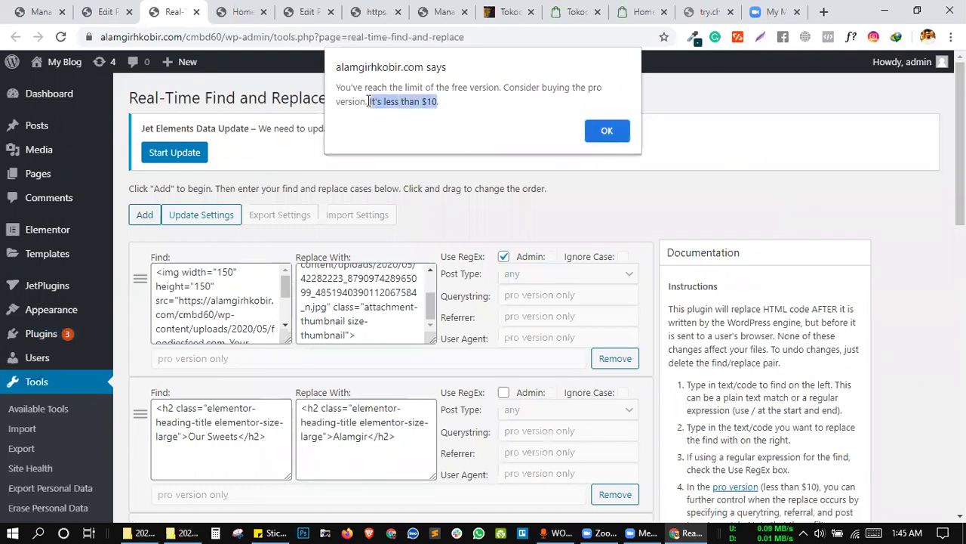
click(238, 12)
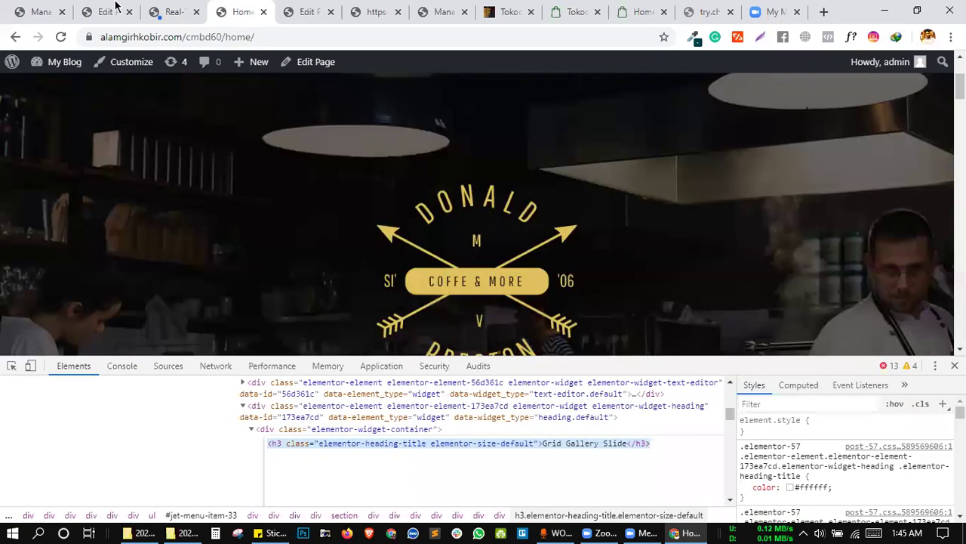
click(106, 12)
click(422, 209)
Search the plugin code for the copied sentence, leaving "It's less than $" as the search term.
key(ctrl+f)
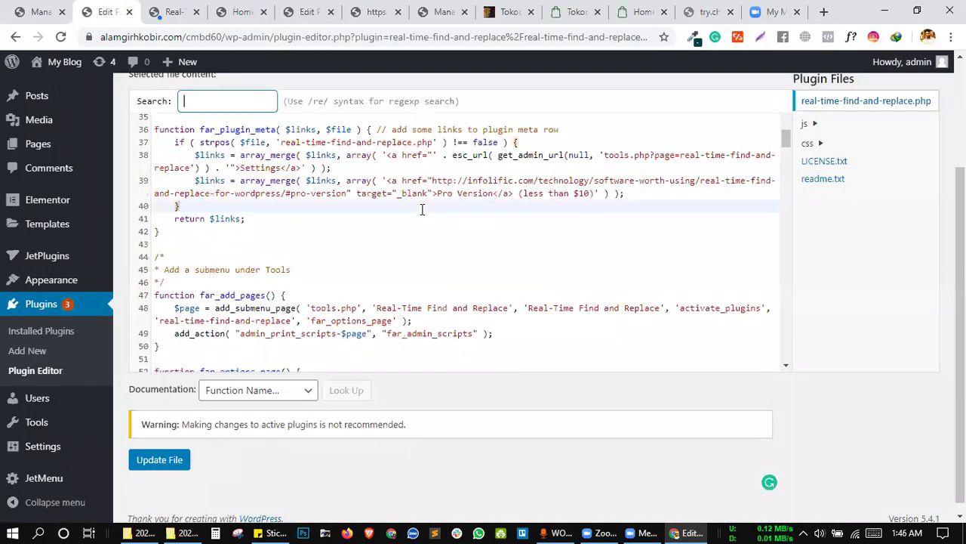
key(ctrl+v)
scroll(836, 289, up, 2)
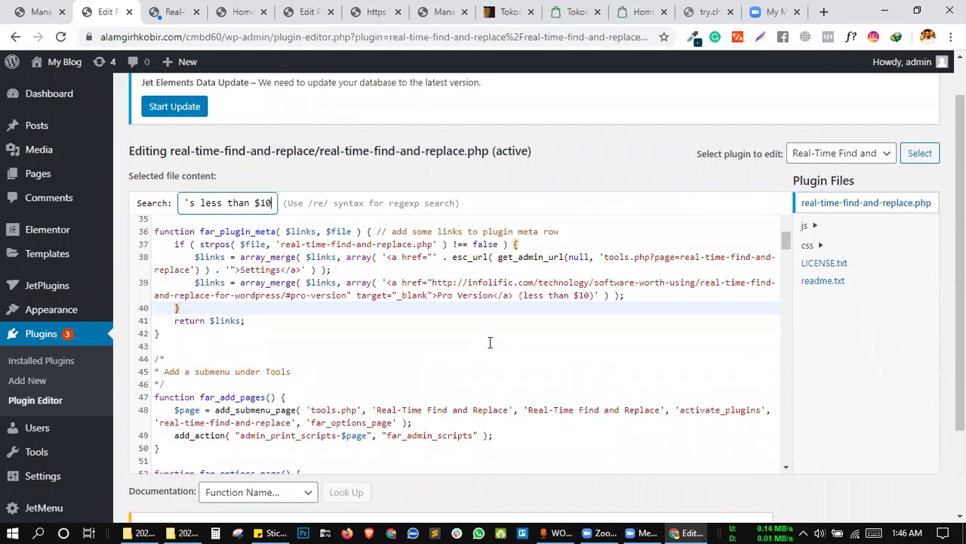
drag(272, 202, 134, 201)
key(ctrl+c)
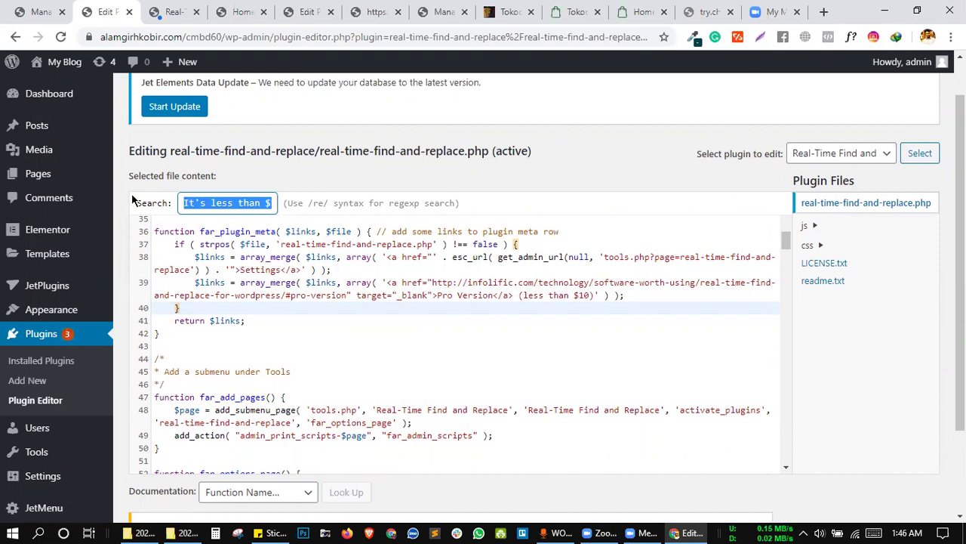
click(245, 202)
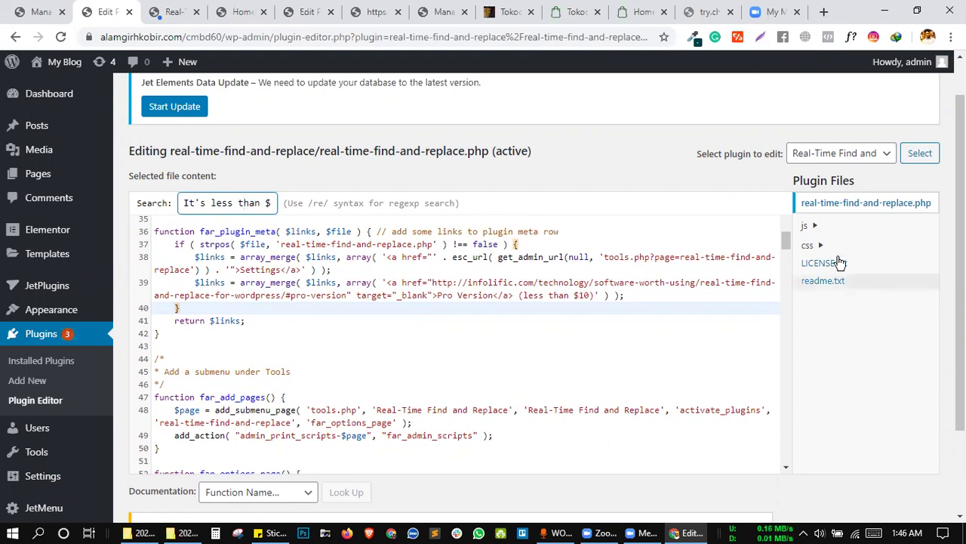
Search LICENSE.txt in the editor for 'It's less than $10', finding no matches.
click(816, 264)
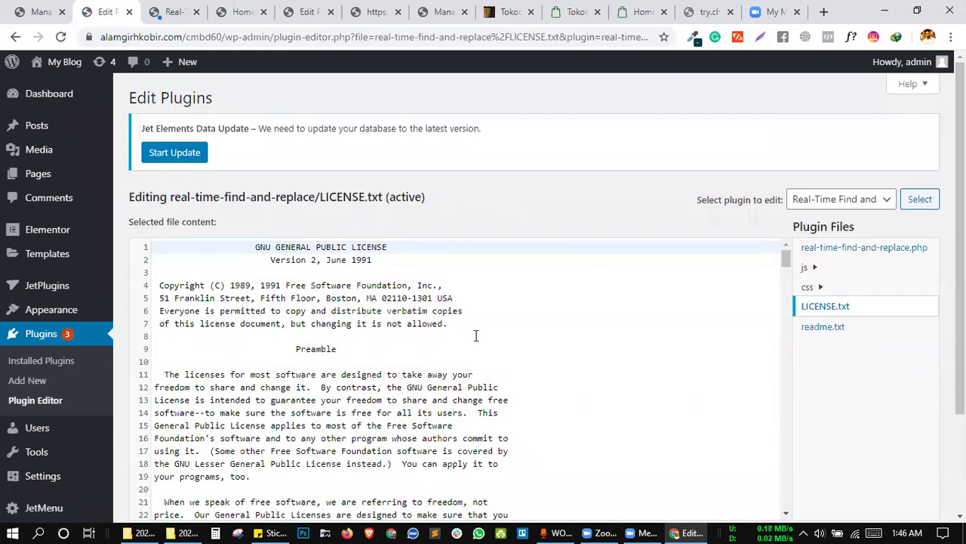
click(476, 335)
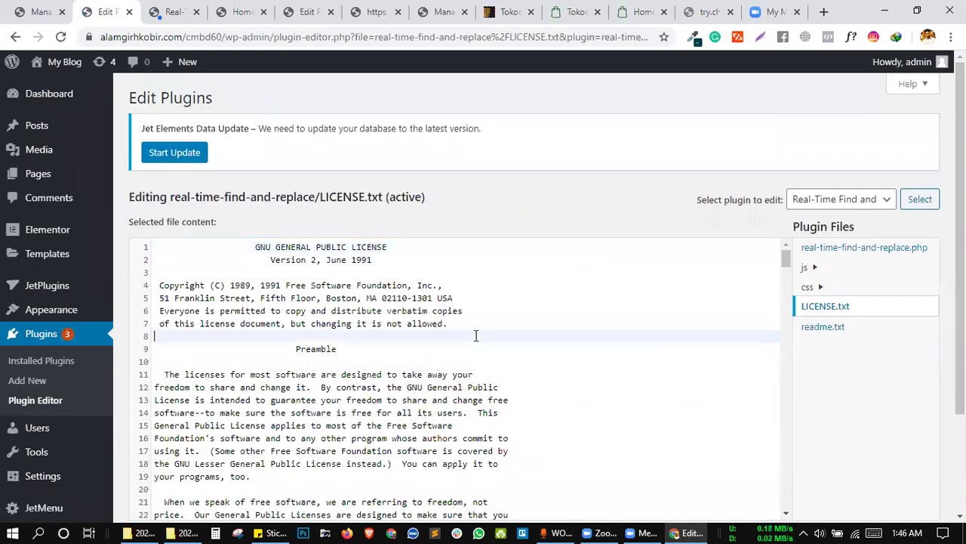
key(ctrl+f)
key(ctrl+v)
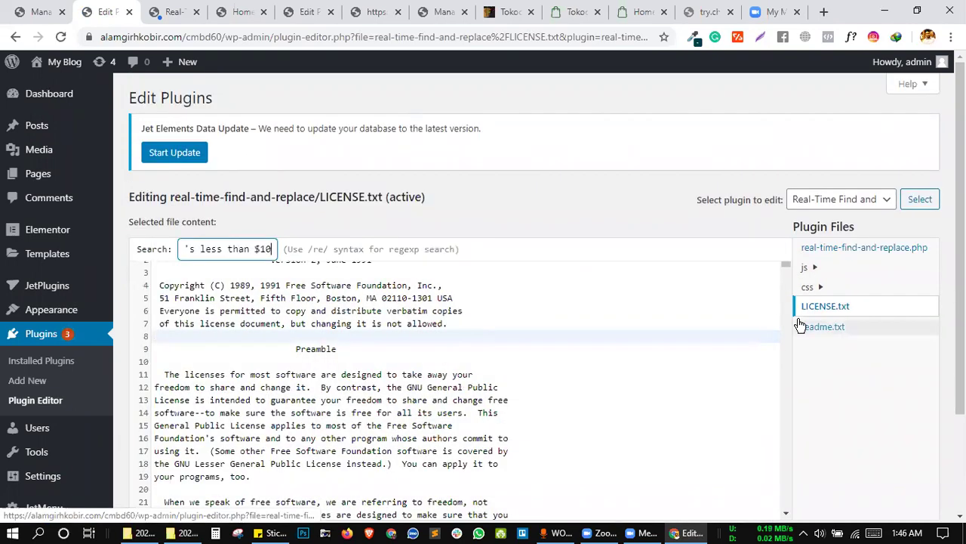
Search real-time-find-and-replace.php and the whole page for 'It's less than $10', finding nothing.
click(819, 246)
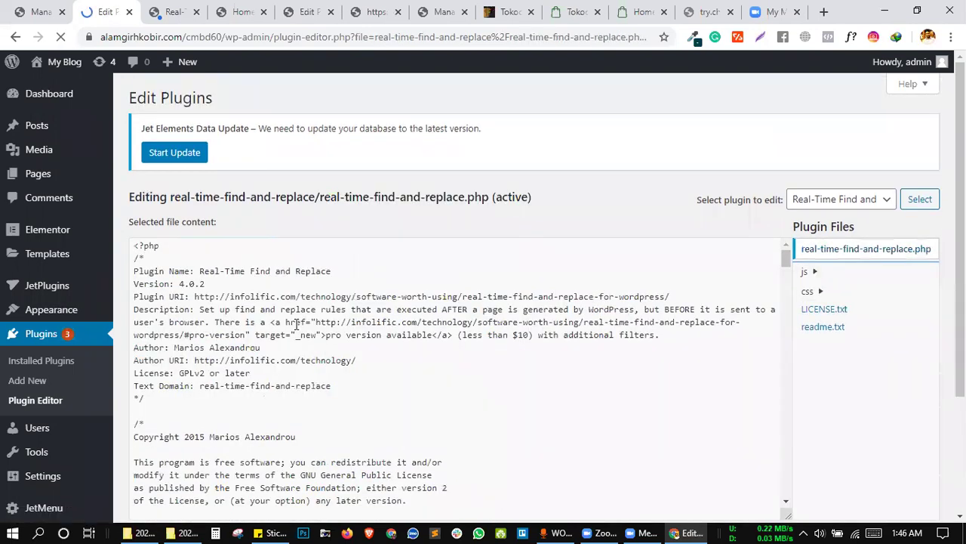
click(296, 323)
key(ctrl+f)
key(ctrl+v)
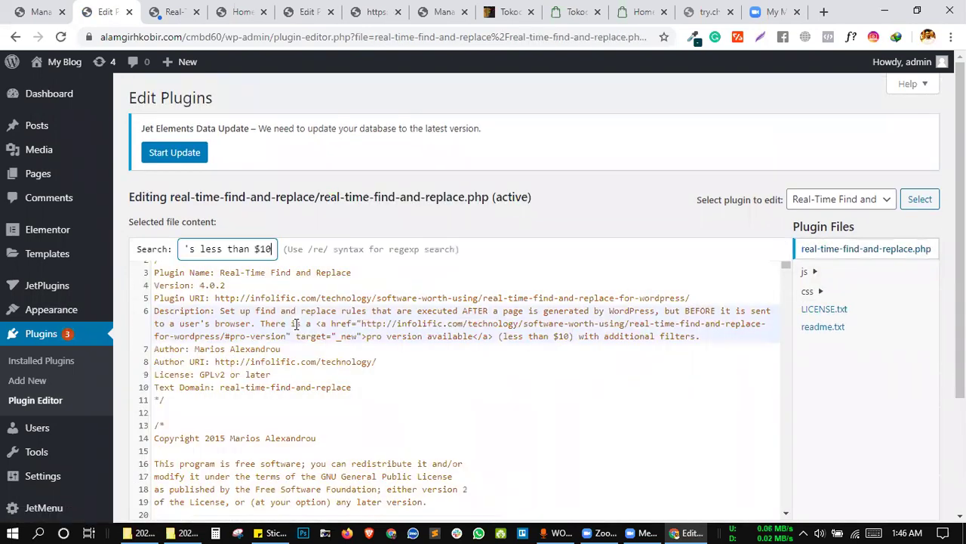
click(427, 360)
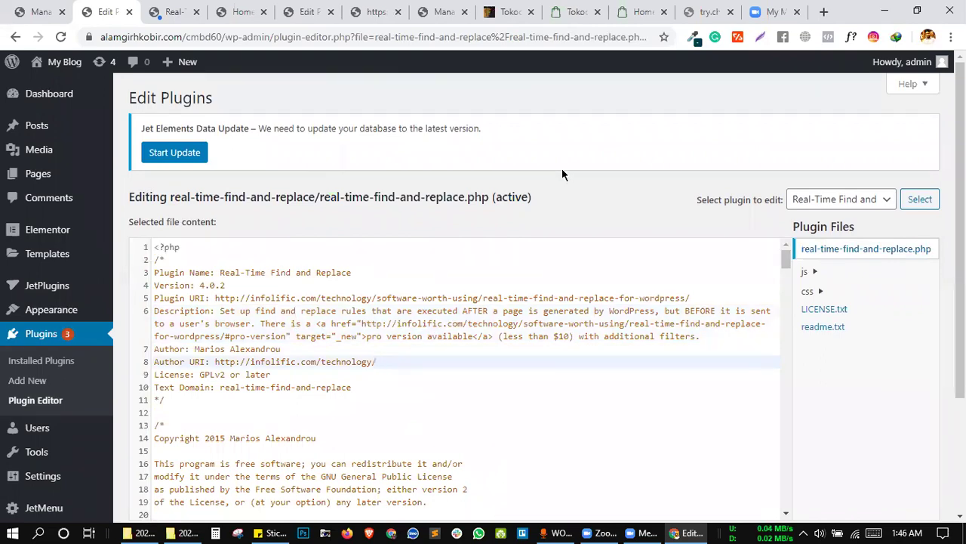
key(ctrl+f)
text(It's less than $10)
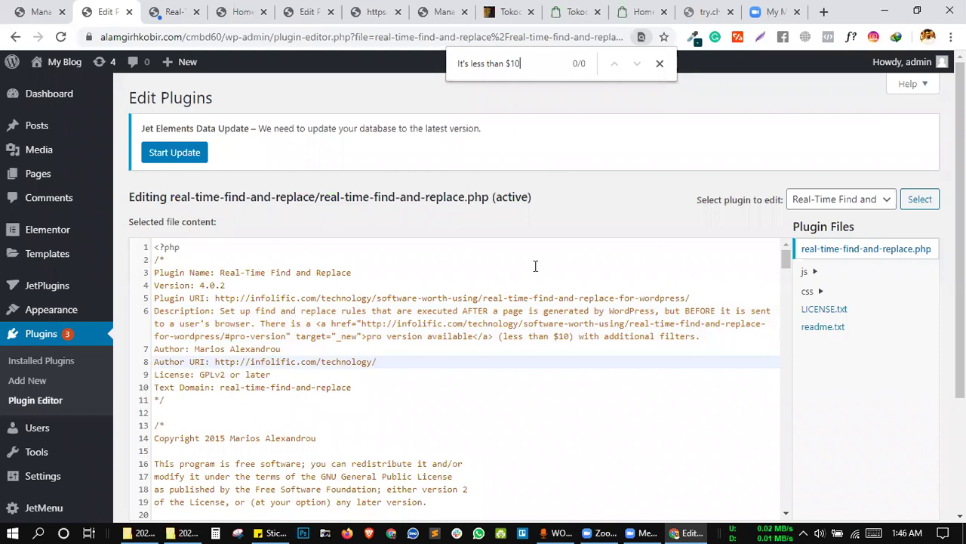
Search the PHP code again for 'It's less than $10'.
click(429, 290)
key(ctrl+f)
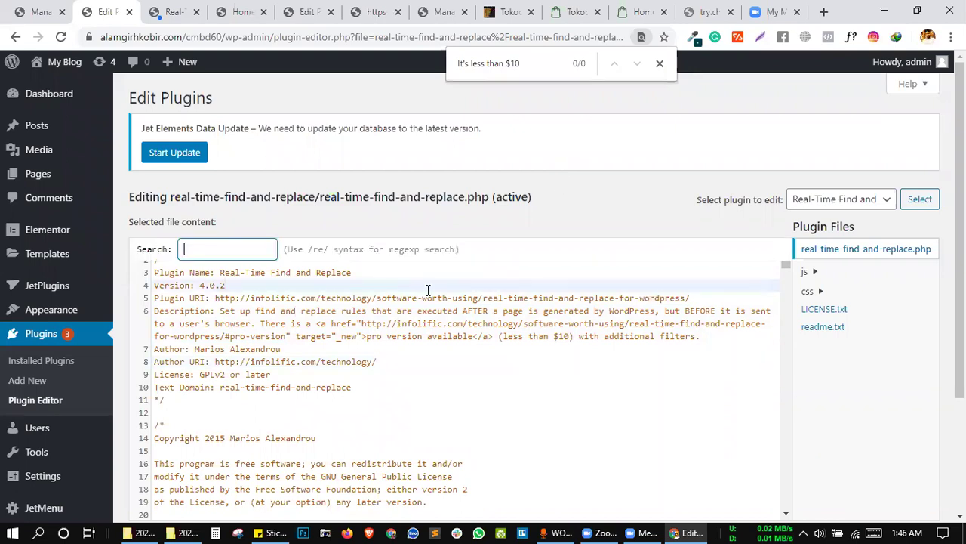
text(It's less than $10)
key(Return)
Near the end of the file, search again and select the search term to refine it.
scroll(474, 350, down, 10)
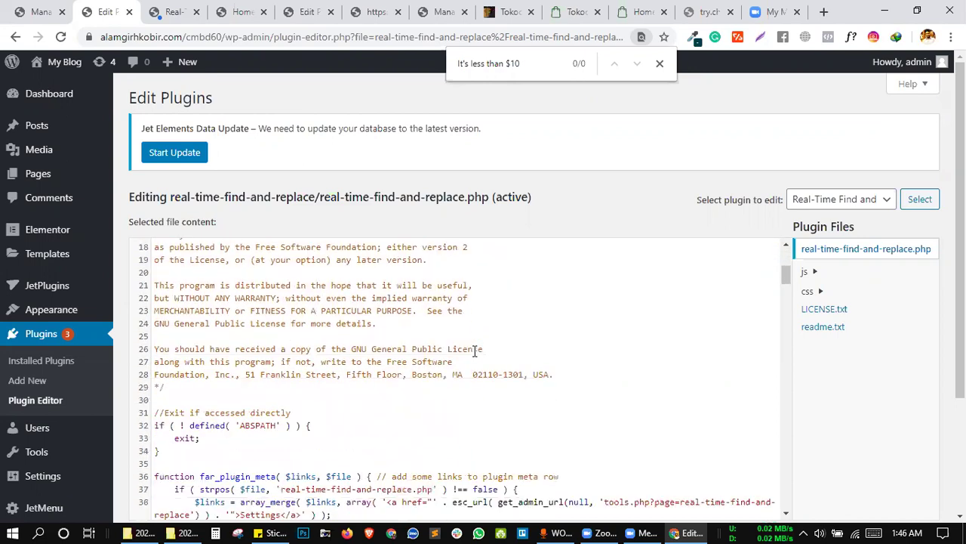
scroll(474, 350, down, 20)
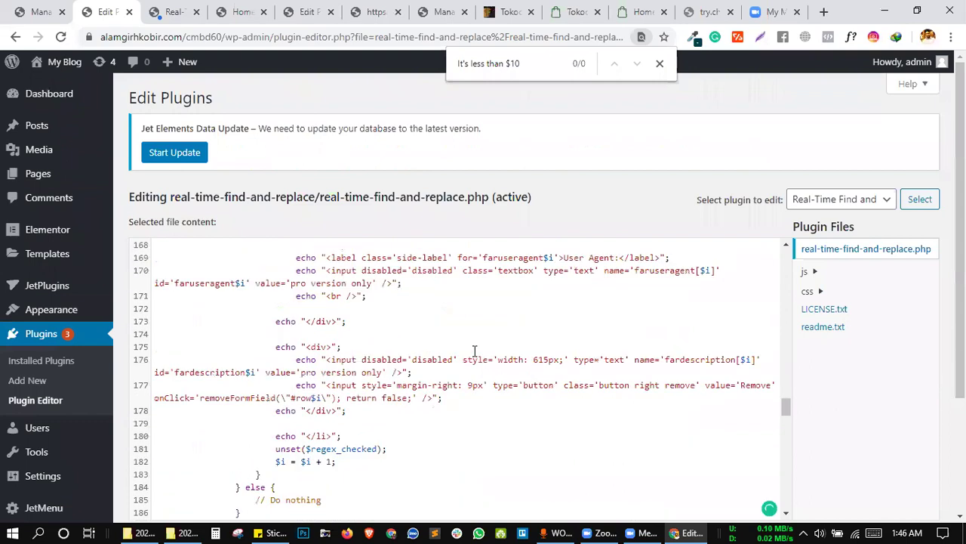
scroll(474, 350, down, 15)
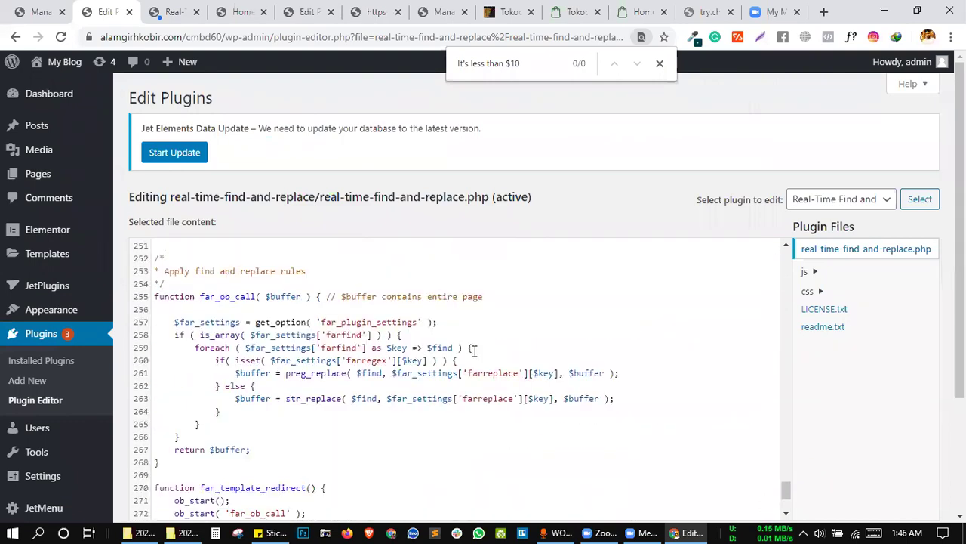
click(376, 369)
key(ctrl+f)
key(ctrl+v)
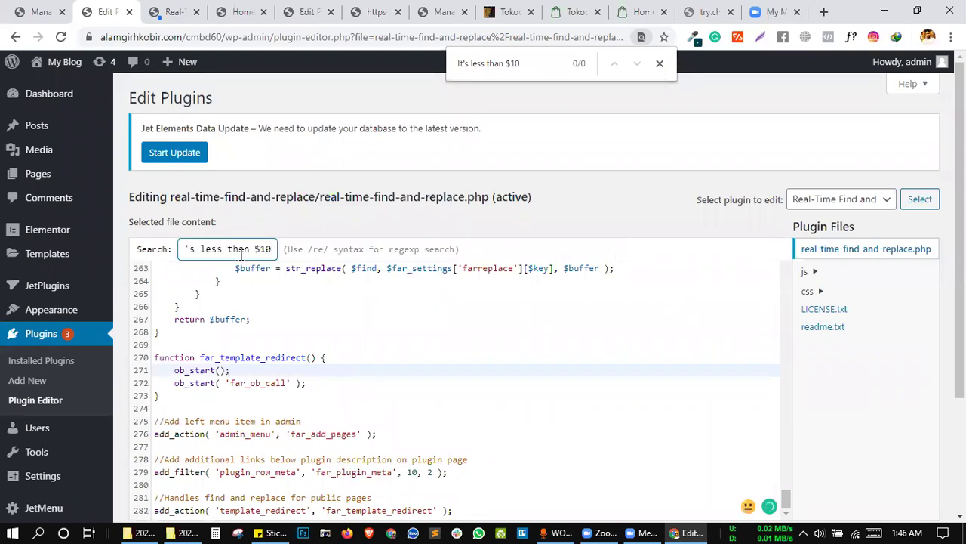
triple_click(252, 248)
mouse_move(52, 249)
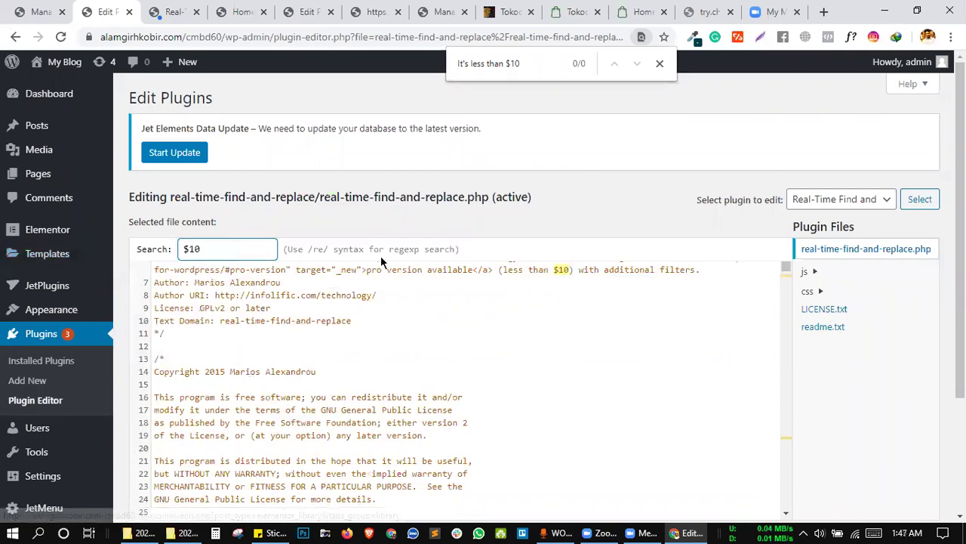
key(Return)
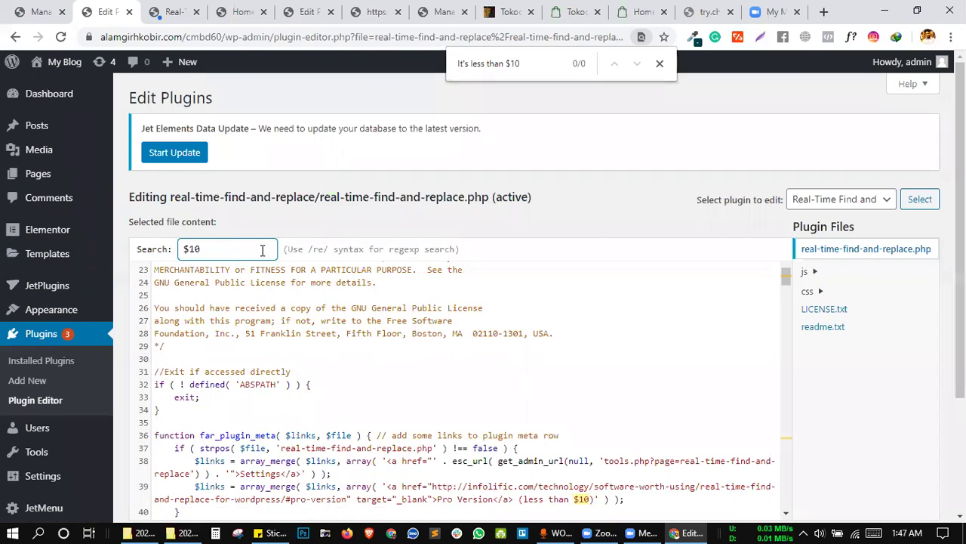
key(Return)
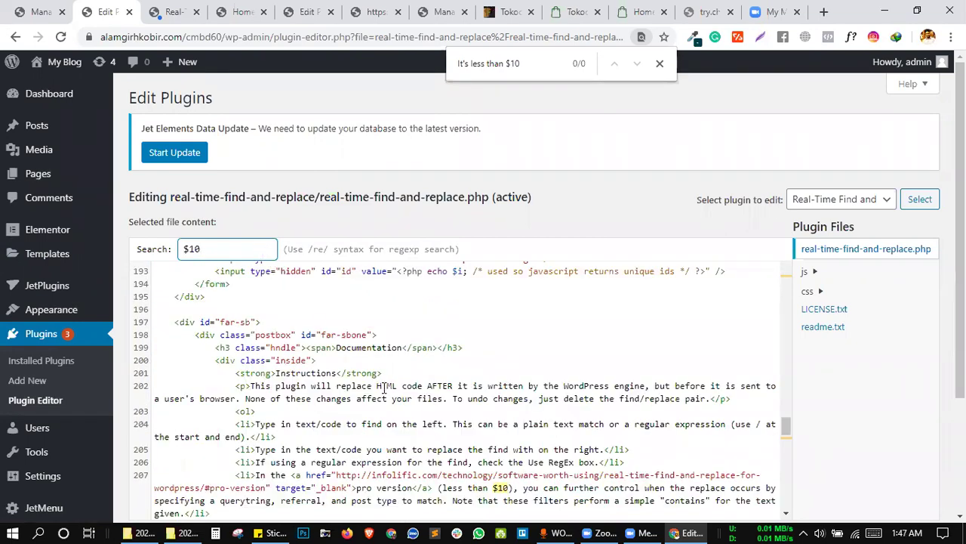
scroll(385, 381, down, 1)
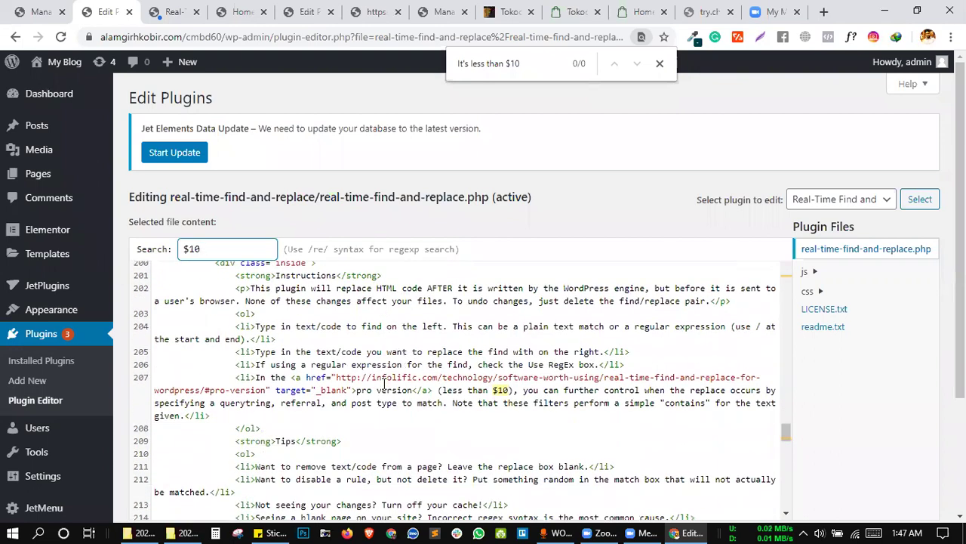
key(Return)
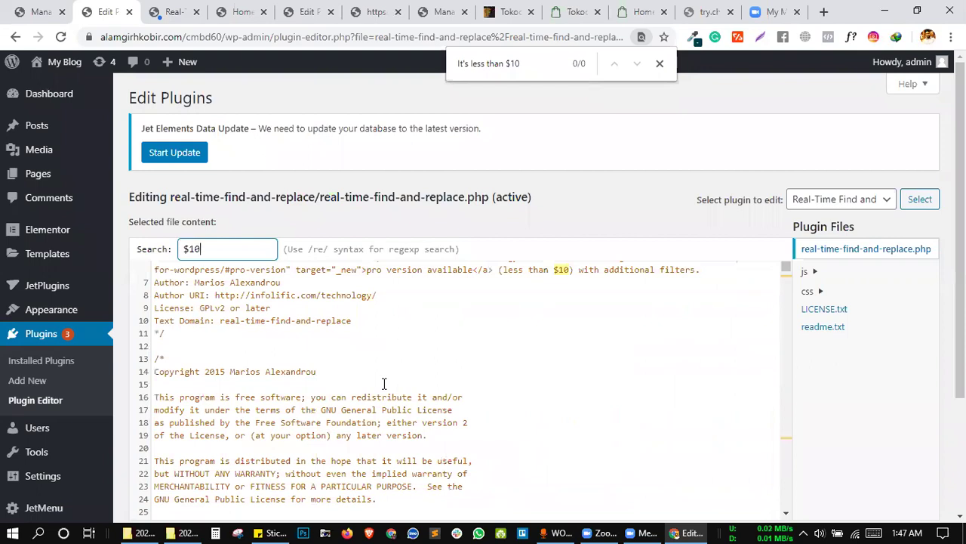
key(Return)
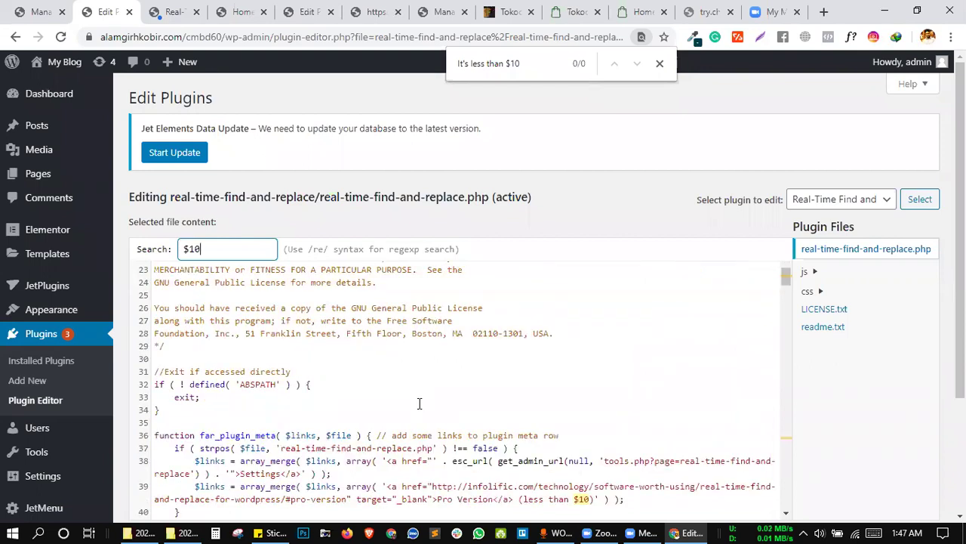
scroll(415, 379, down, 2)
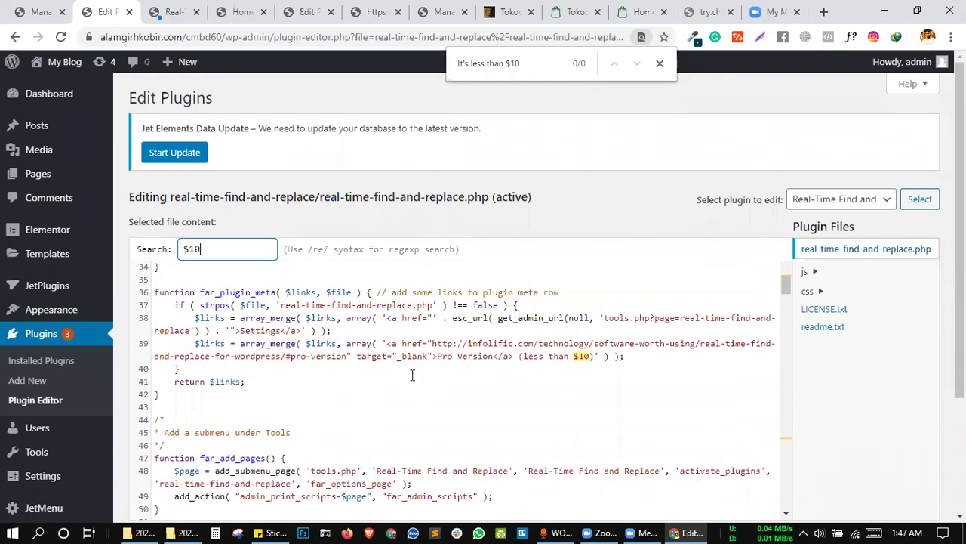
key(Return)
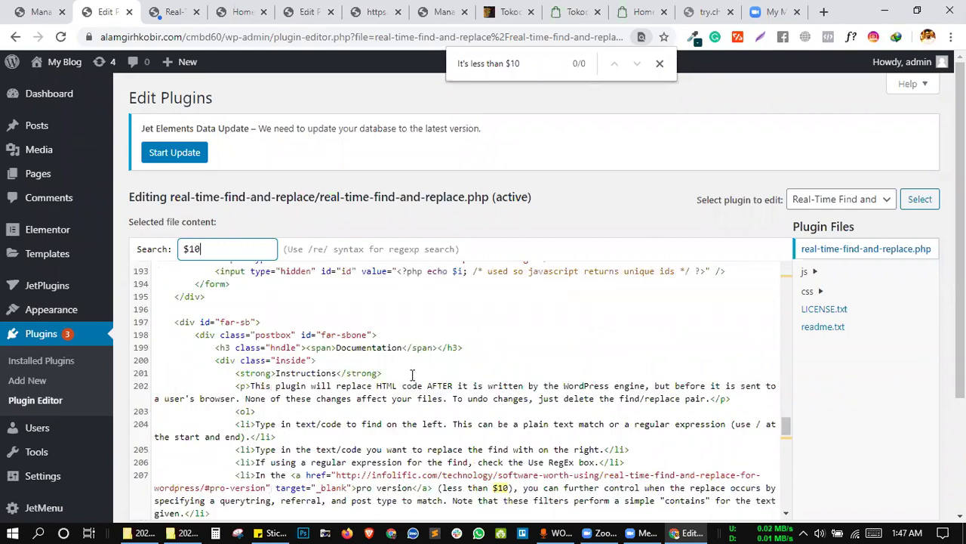
scroll(438, 357, down, 1)
scroll(438, 356, up, 1)
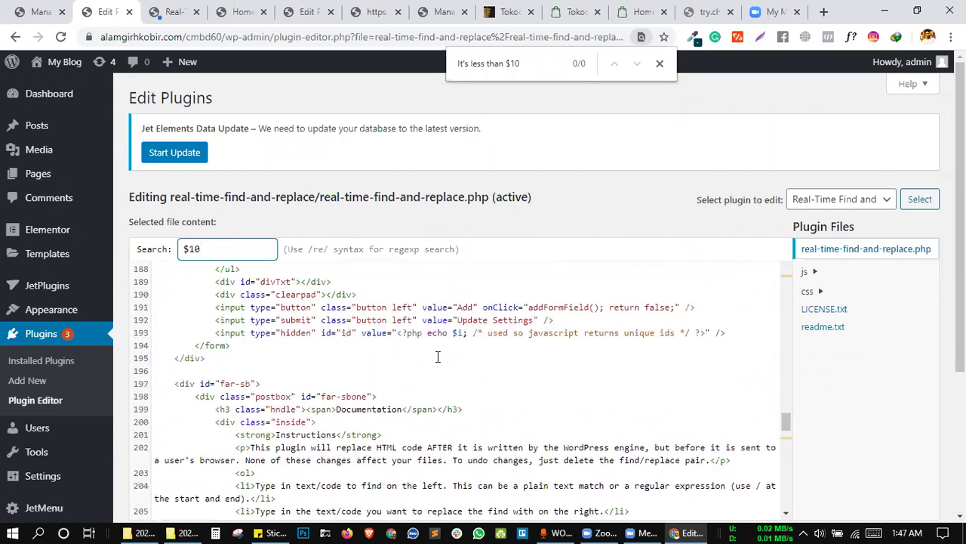
scroll(437, 356, down, 3)
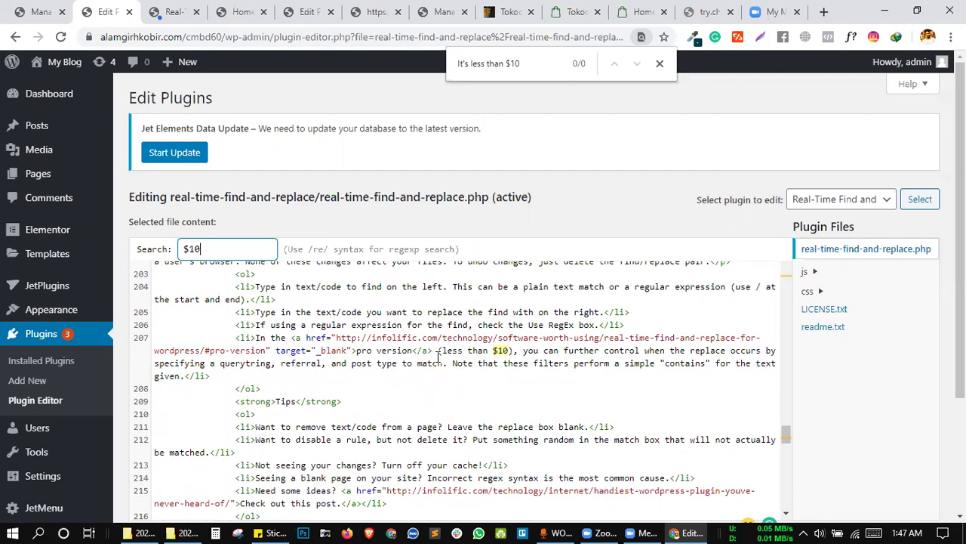
key(Return)
scroll(438, 356, down, 2)
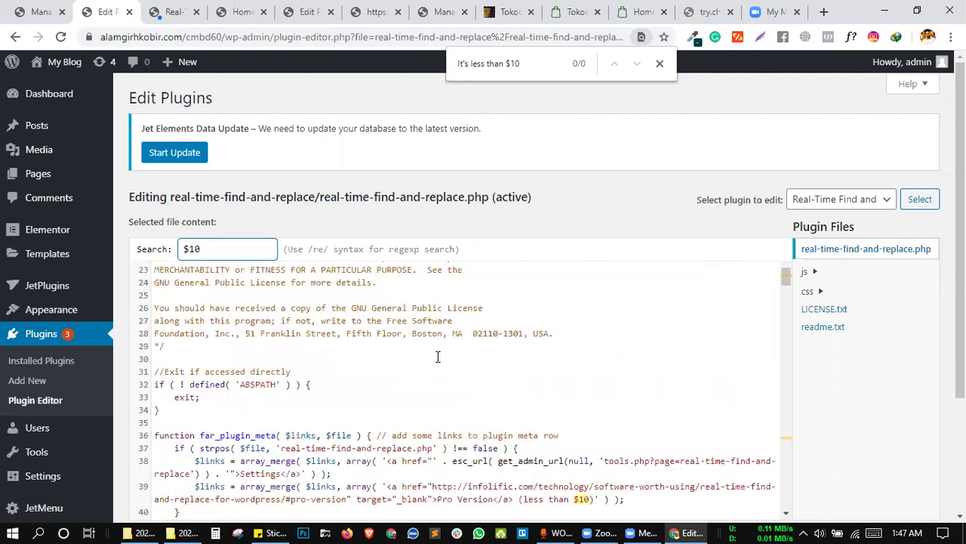
scroll(419, 304, down, 3)
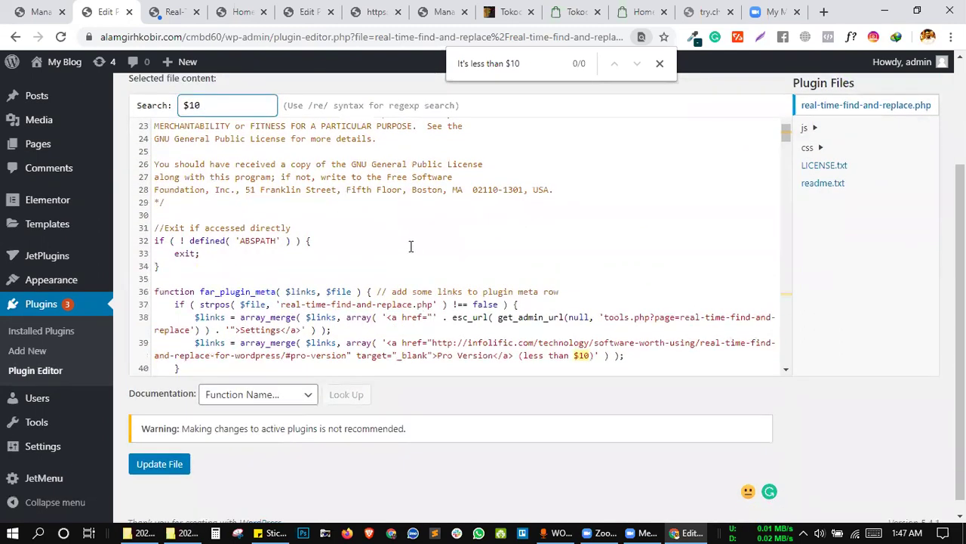
scroll(412, 252, down, 2)
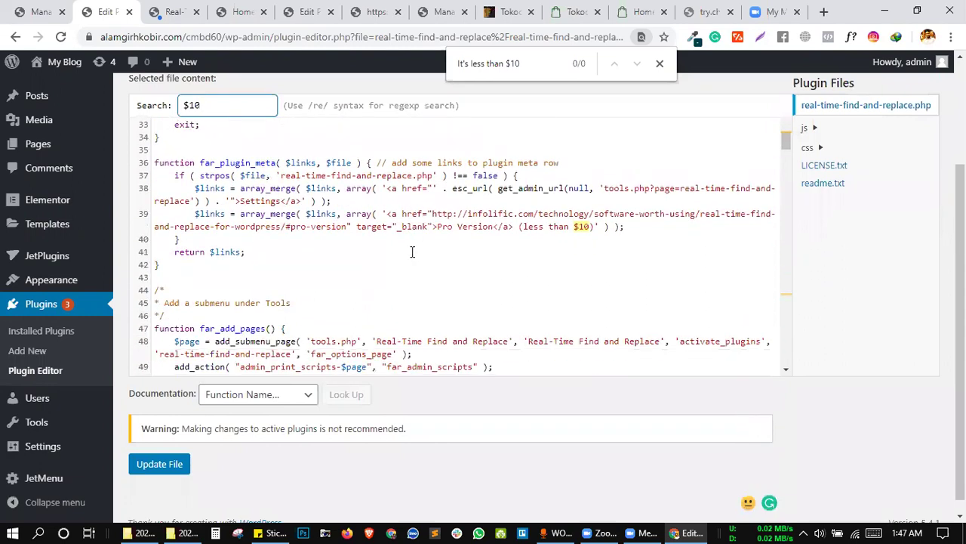
key(Return)
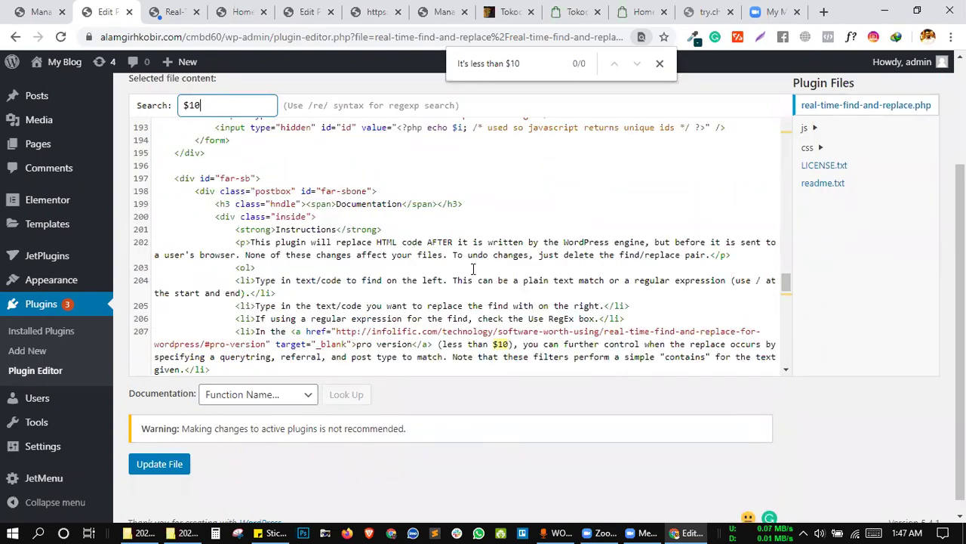
key(Return)
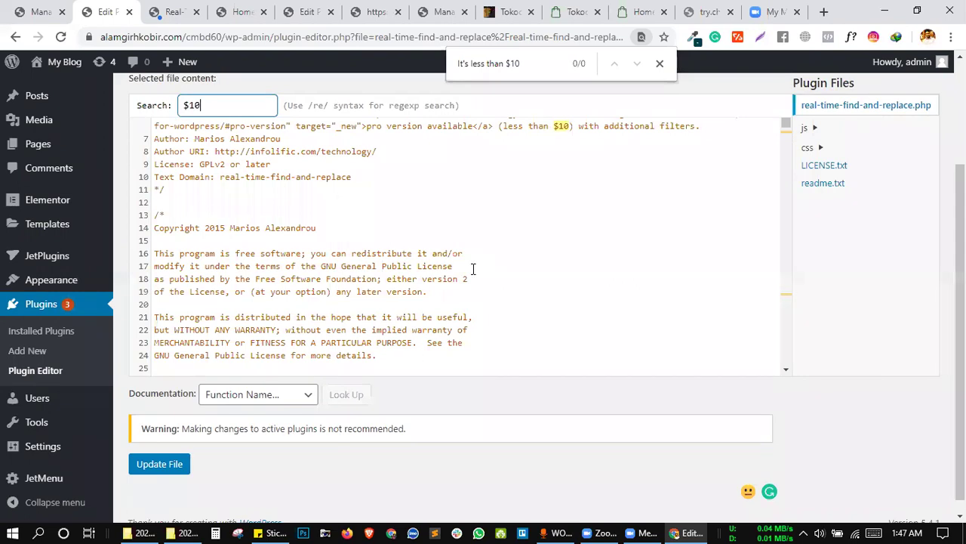
key(Return)
key(Return)
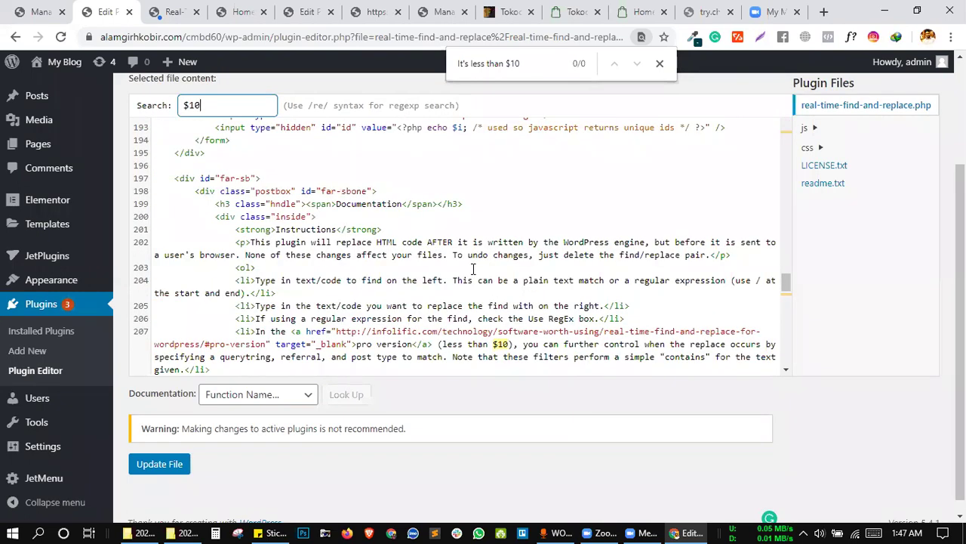
key(Return)
key(Return)
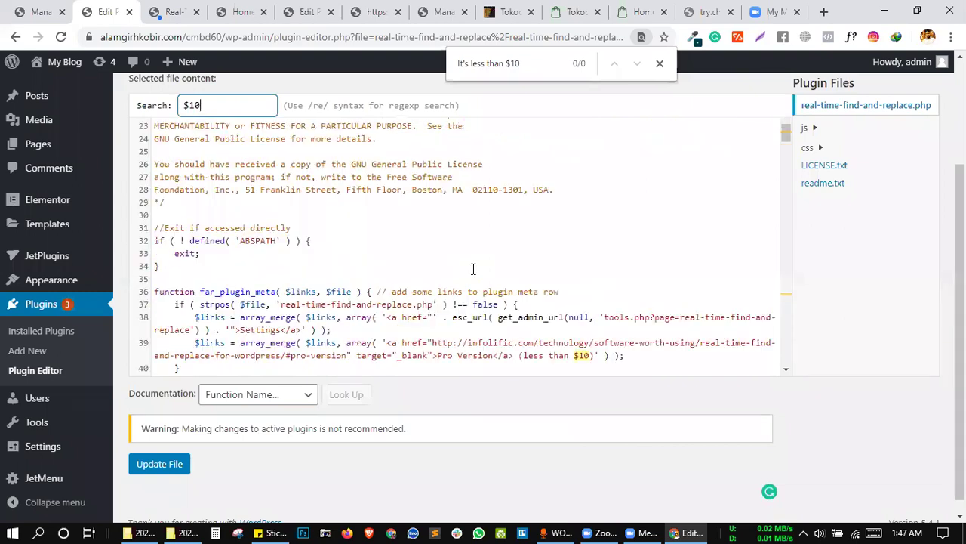
key(Return)
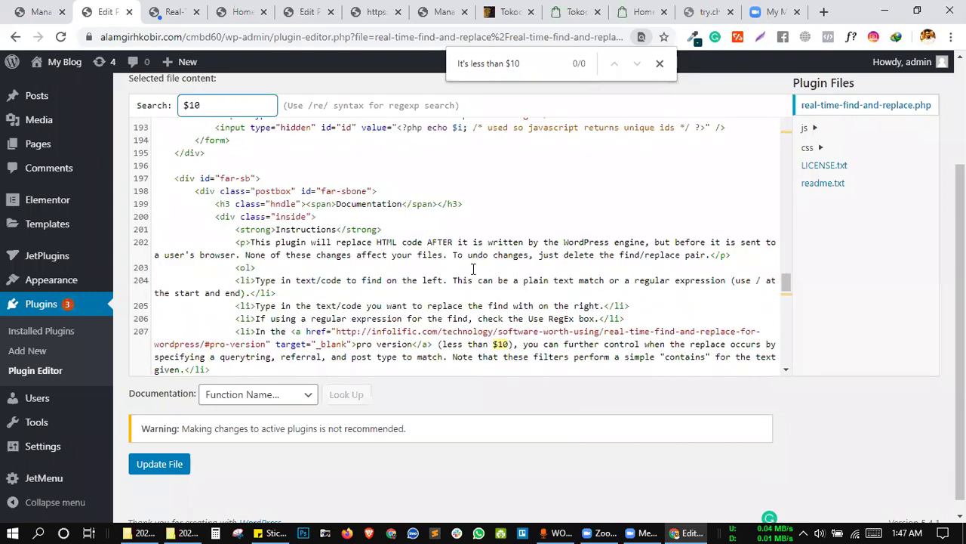
key(Return)
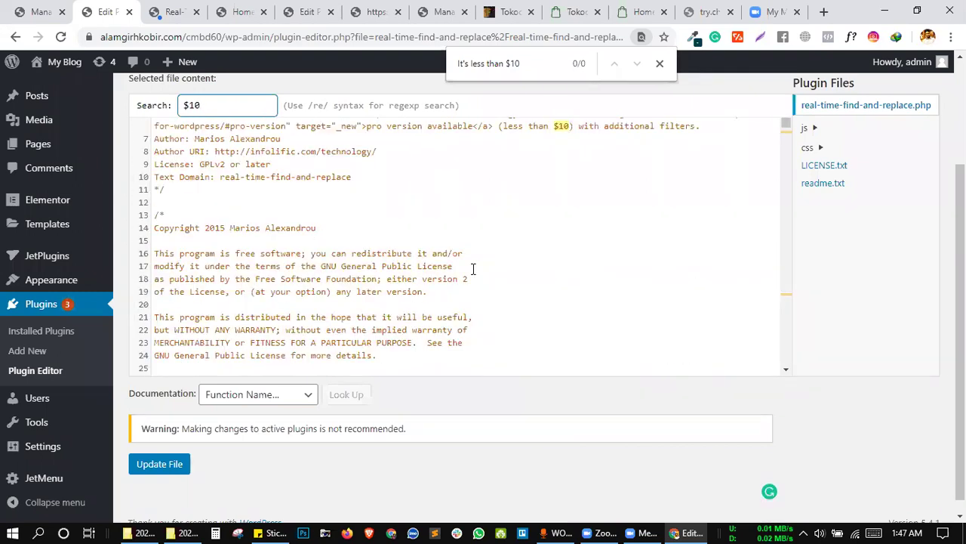
key(Return)
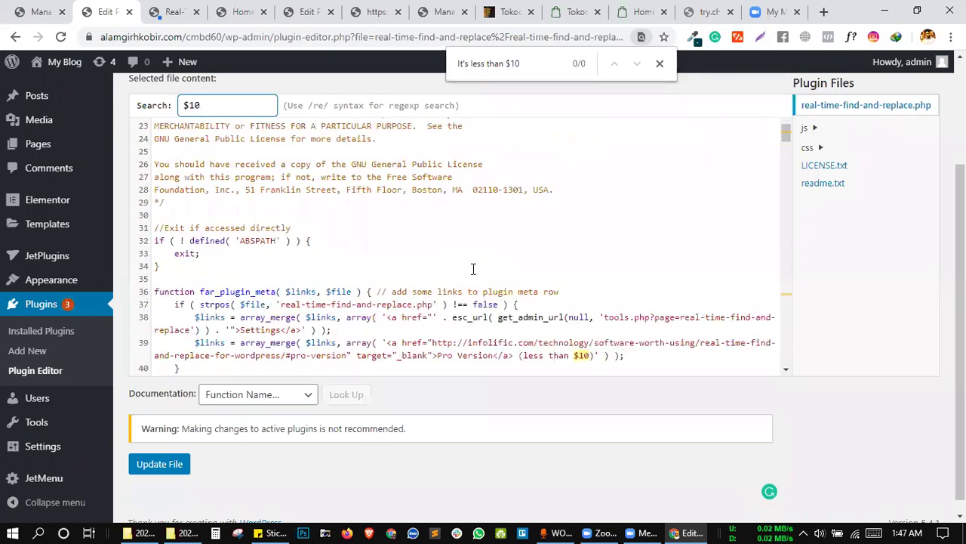
key(Return)
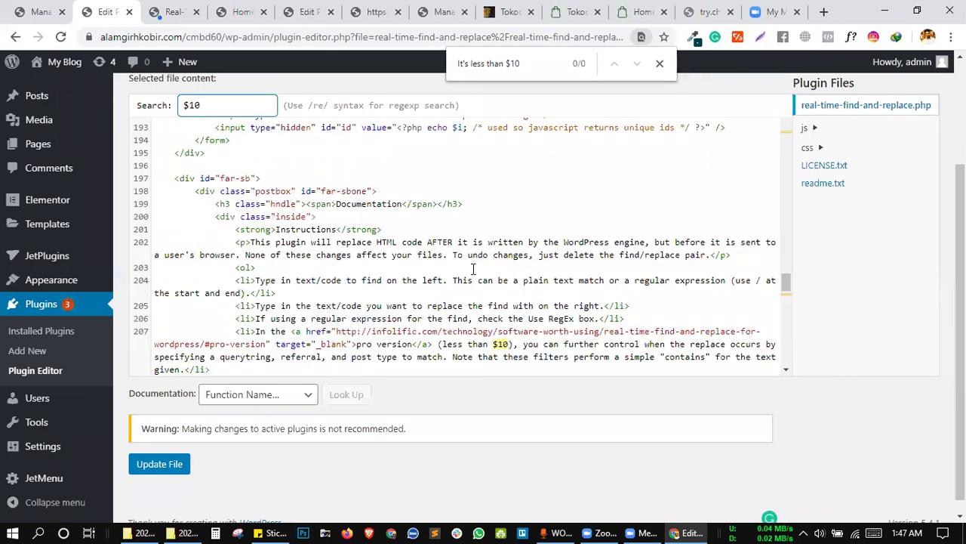
key(Return)
key(Return)
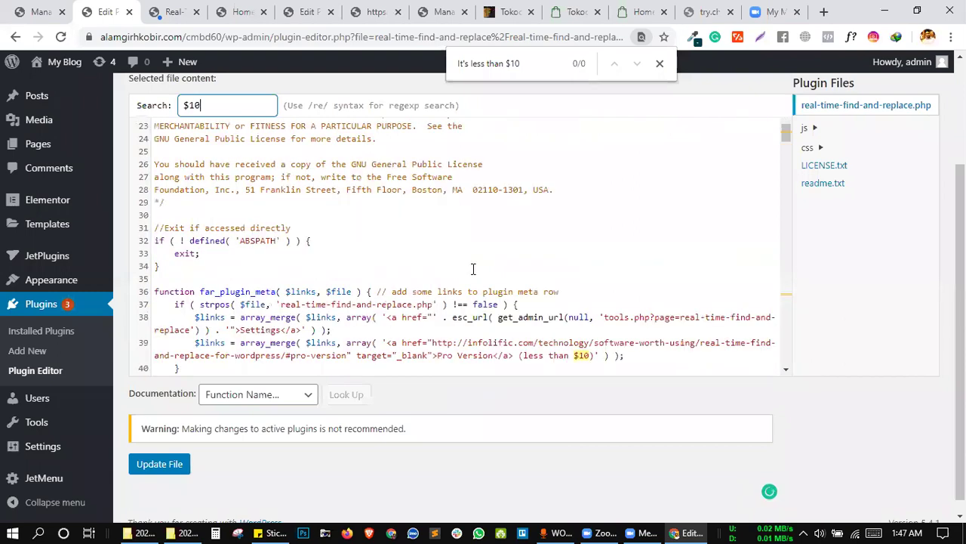
key(Return)
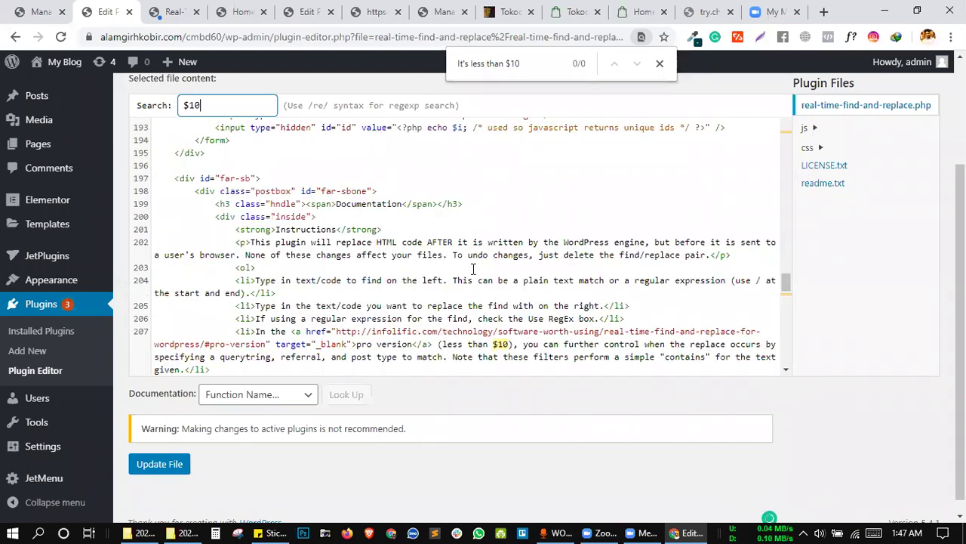
key(Return)
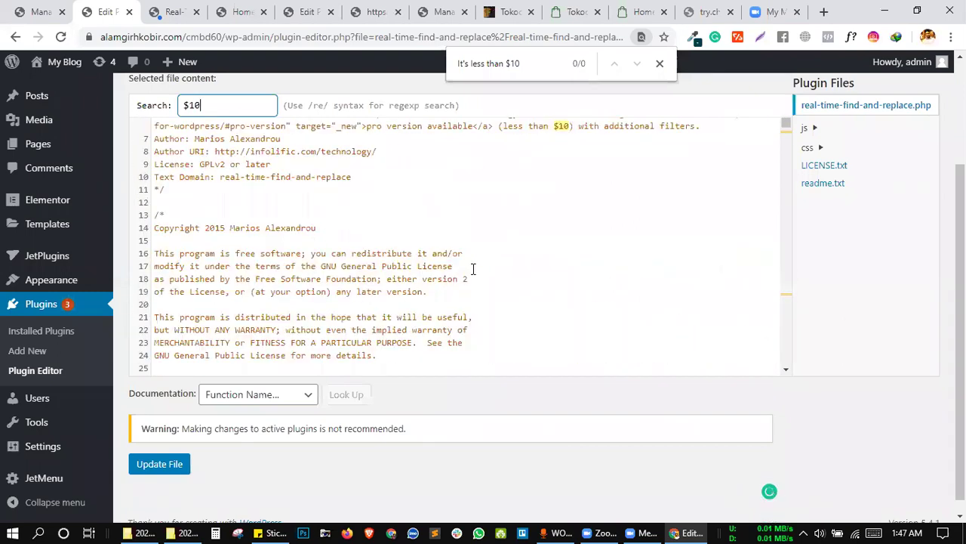
key(shift+Return)
key(Return)
key(Return)
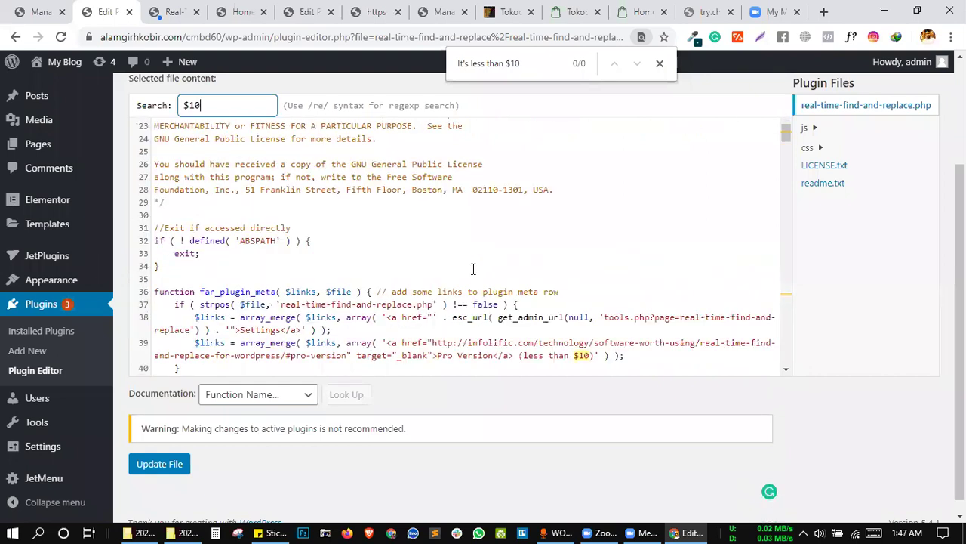
key(Return)
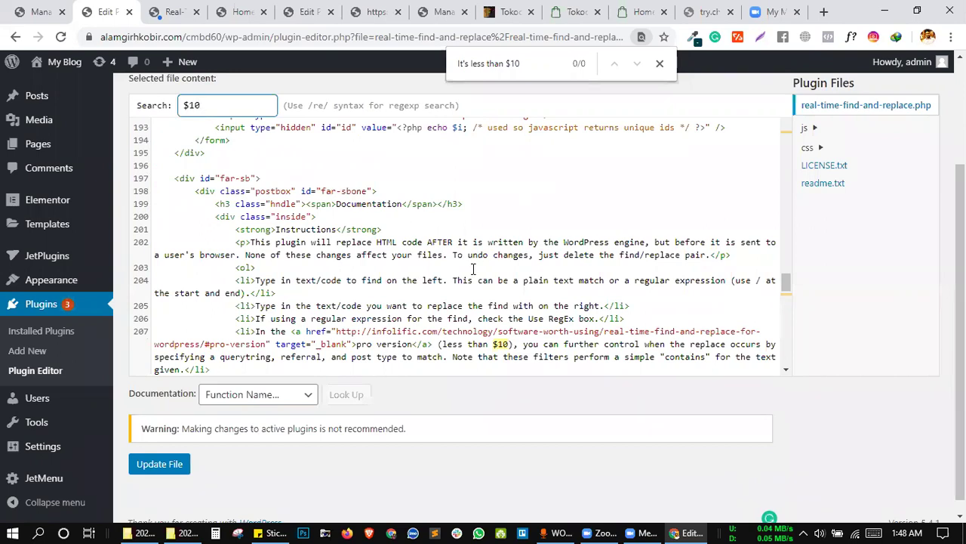
key(Return)
key(Return)
key(Return)
click(173, 12)
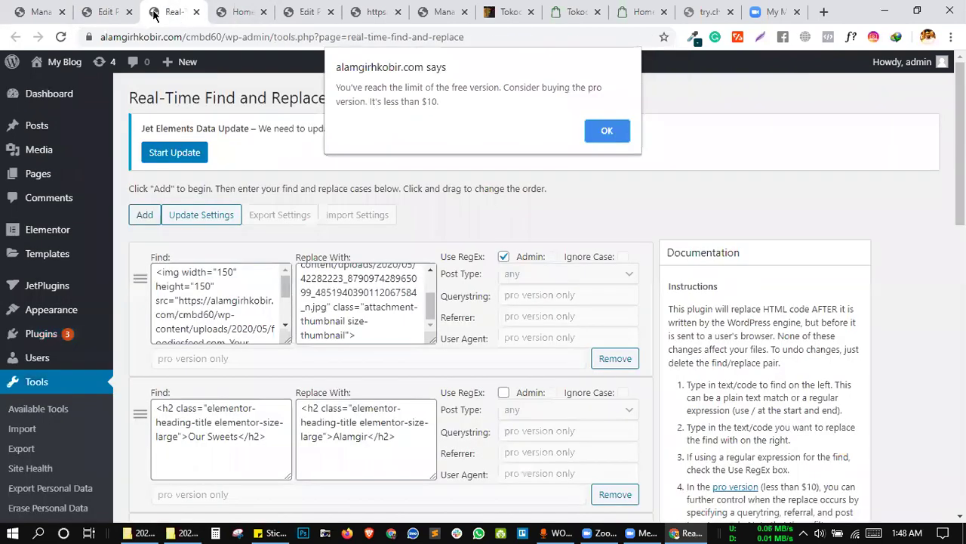
click(105, 12)
click(321, 192)
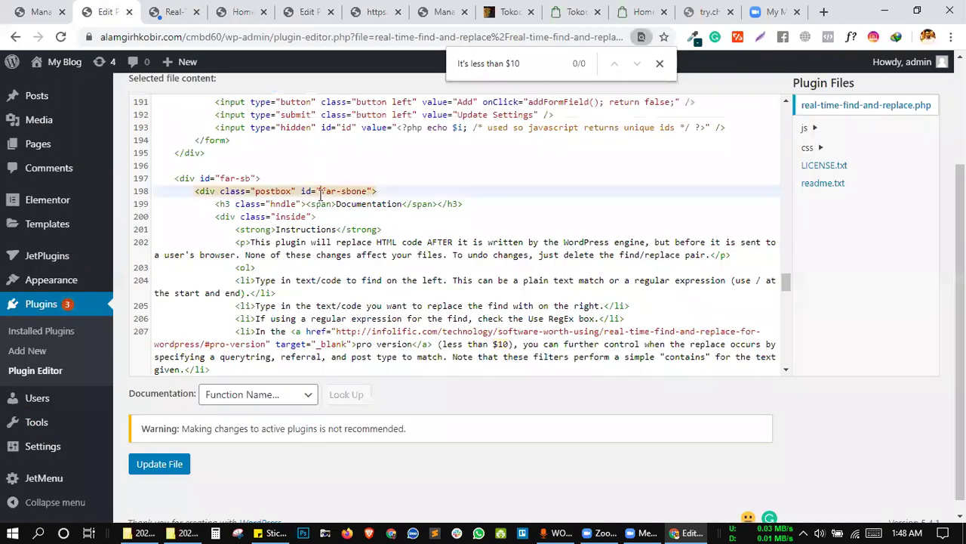
key(ctrl+f)
text(ma)
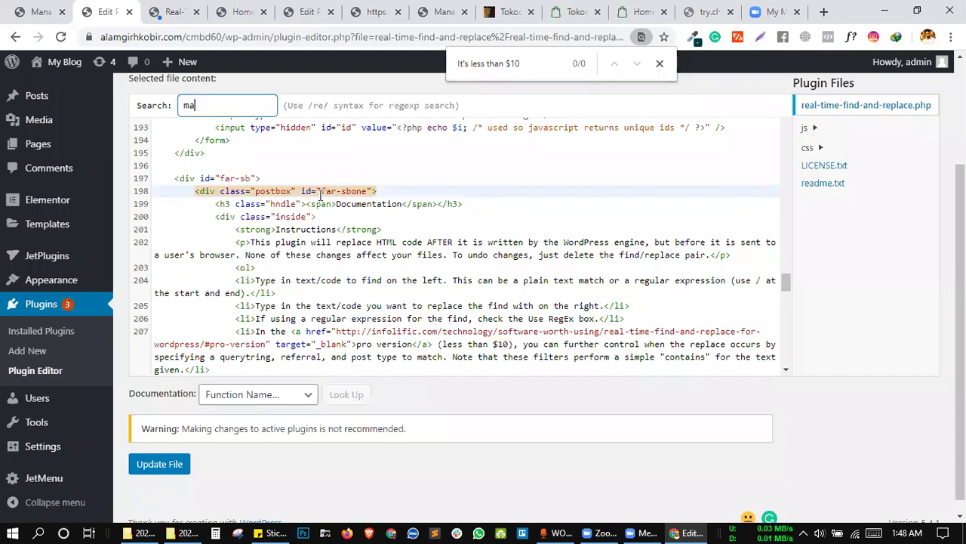
text(xi)
double_click(204, 106)
text(5)
text(>)
text(5)
key(BackSpace)
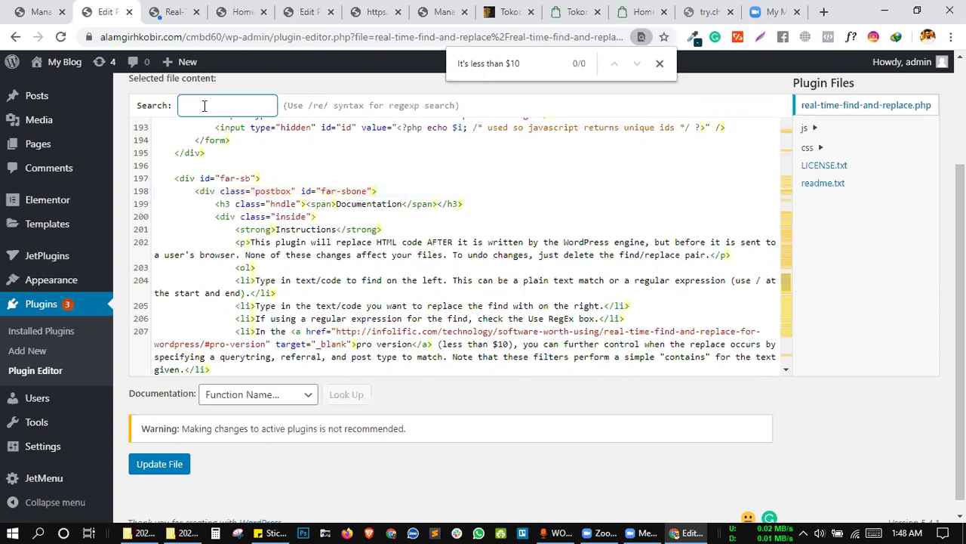
text(less)
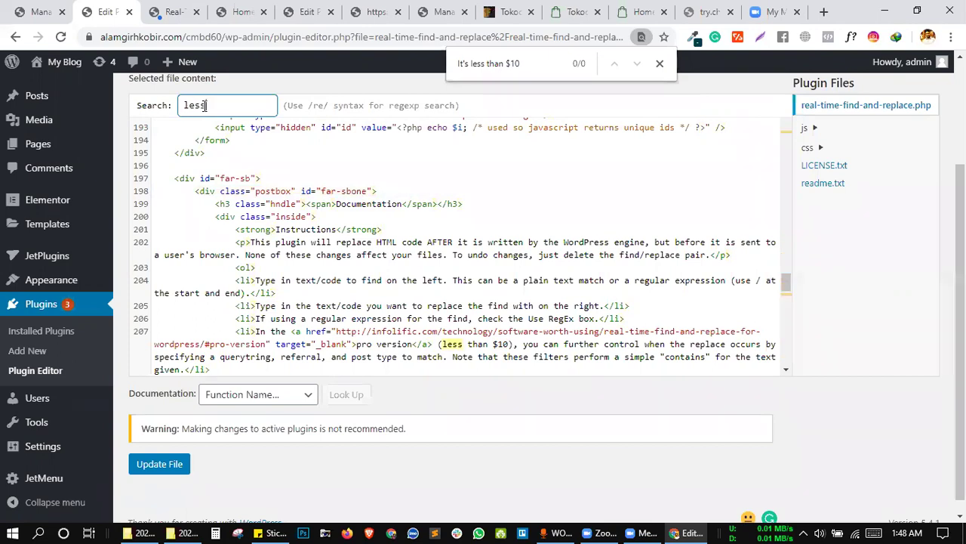
key(Return)
key(Return)
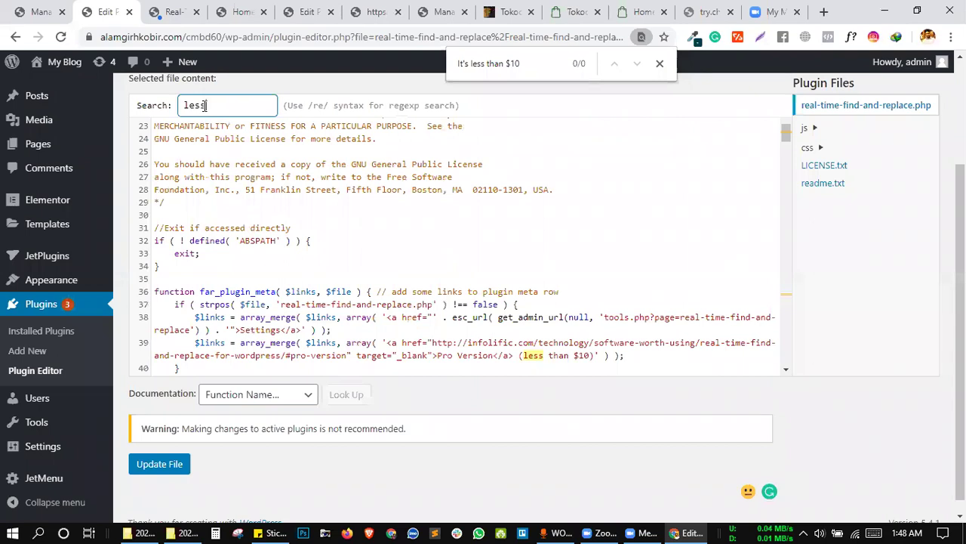
key(Return)
key(Return)
key(Return)
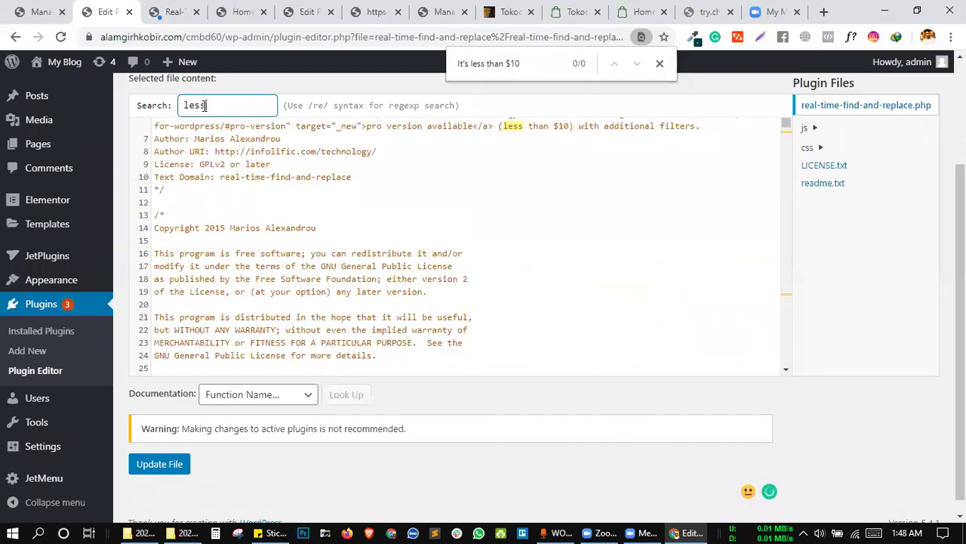
key(BackSpace)
key(BackSpace)
key(BackSpace)
text(max)
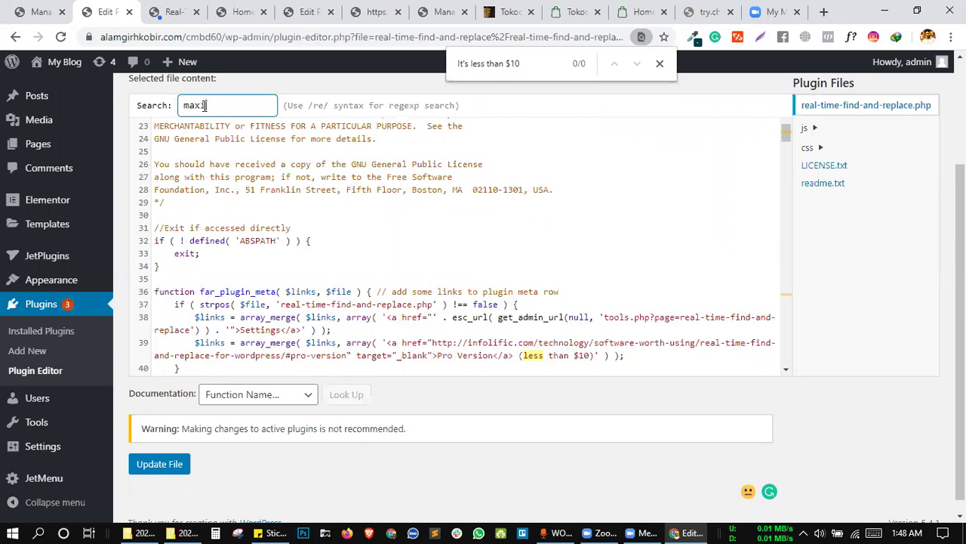
key(BackSpace)
key(BackSpace)
key(BackSpace)
text(5)
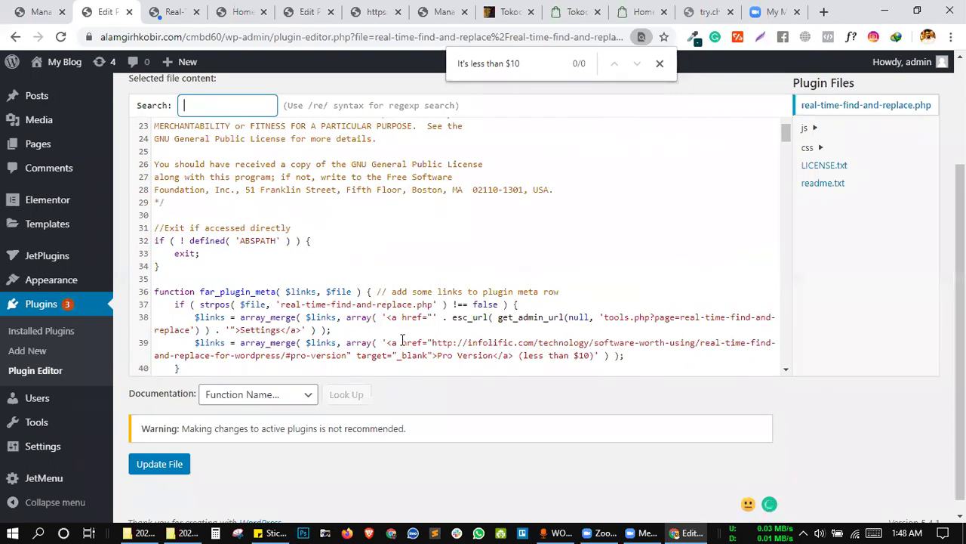
click(437, 327)
scroll(437, 327, down, 2)
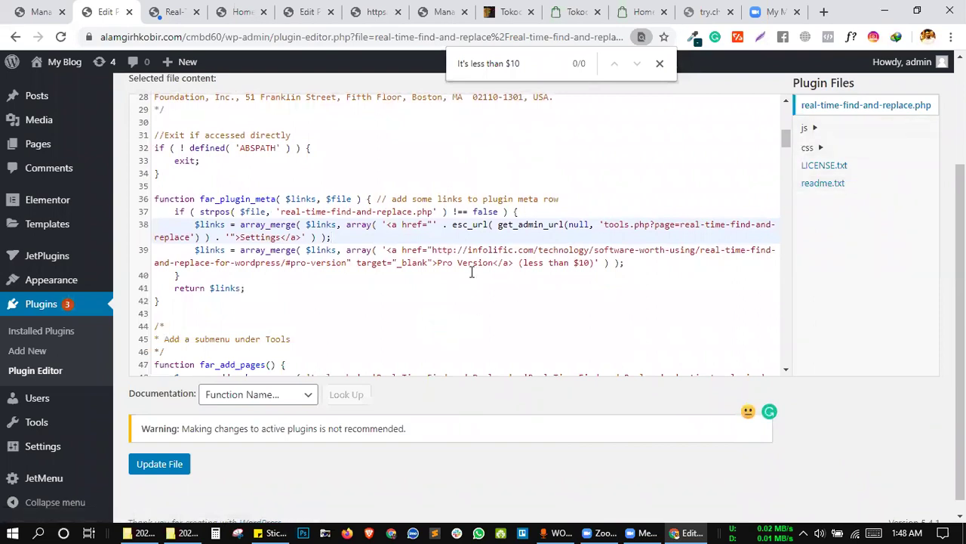
scroll(471, 272, down, 7)
scroll(471, 272, down, 12)
scroll(472, 261, down, 7)
click(317, 224)
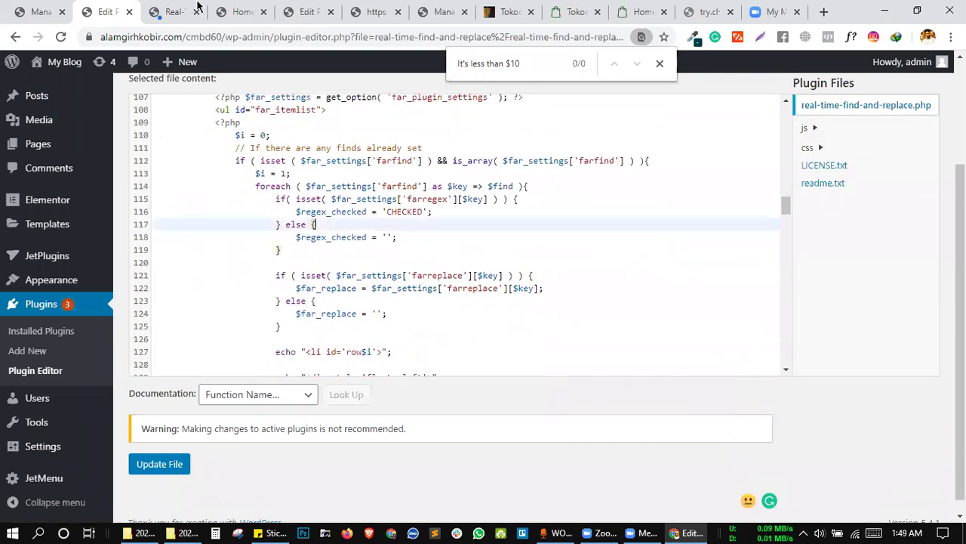
Check the 'You've reach' limit alert on the Real-Time Find and Replace page, then restore the Plugin Editor tab.
click(186, 9)
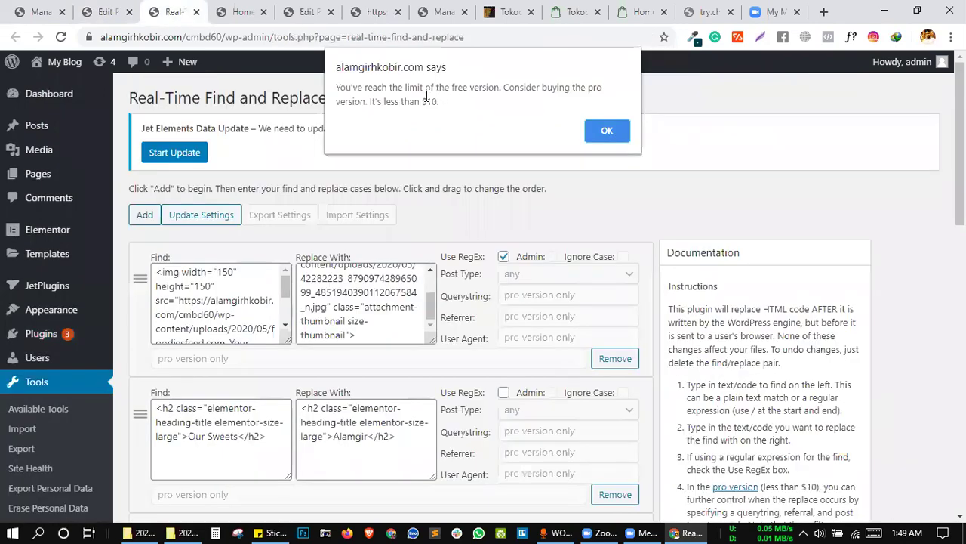
double_click(340, 87)
drag(390, 87, 389, 87)
key(ctrl+c)
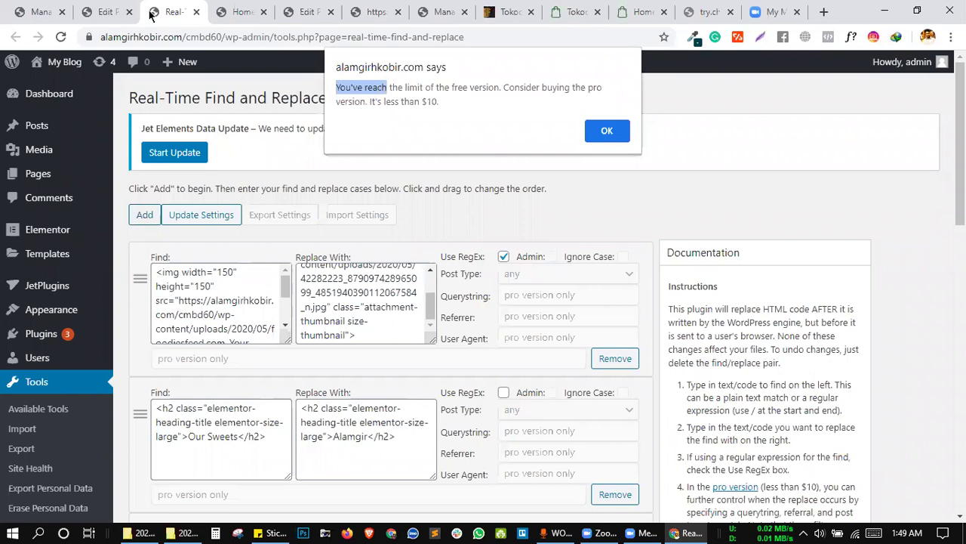
click(128, 12)
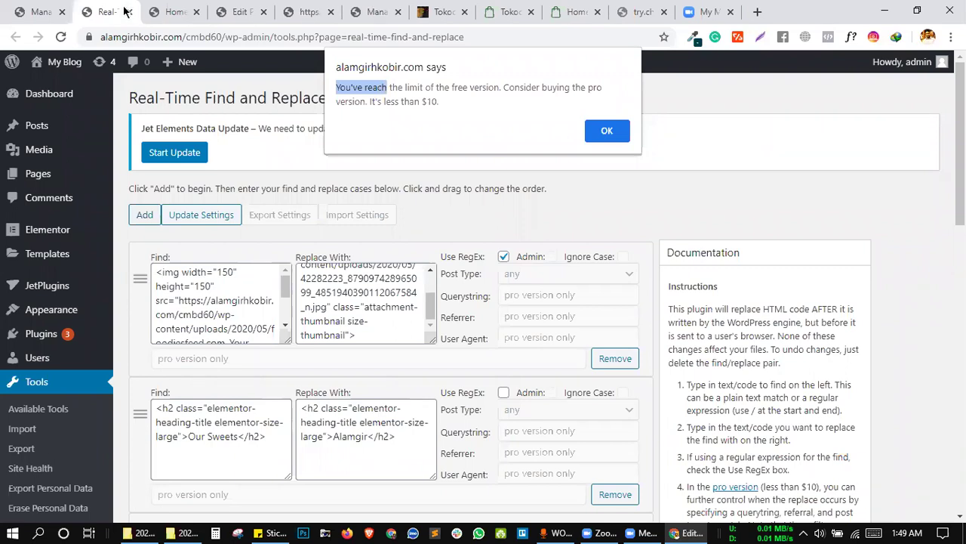
key(ctrl+shift+t)
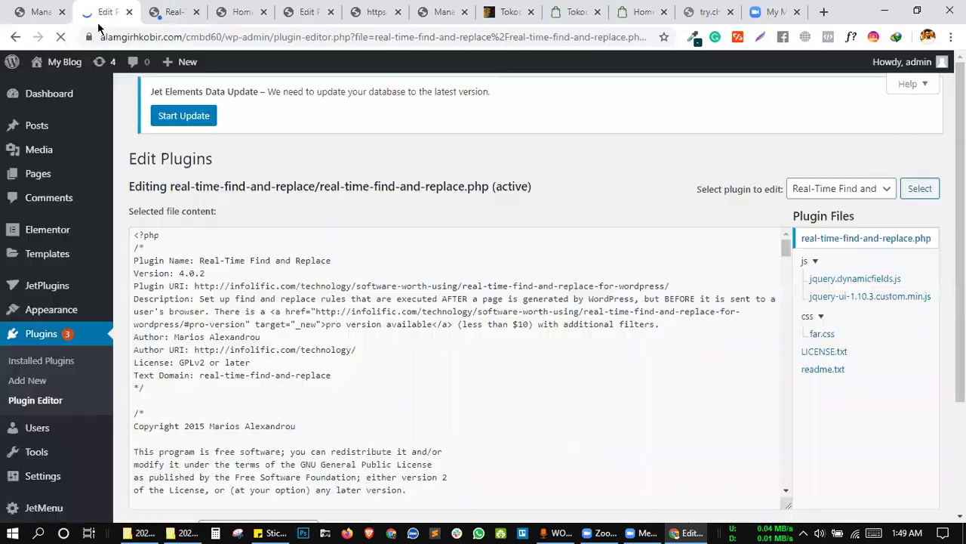
Search the plugin code for 'You've reach', then just 'reach'.
click(358, 324)
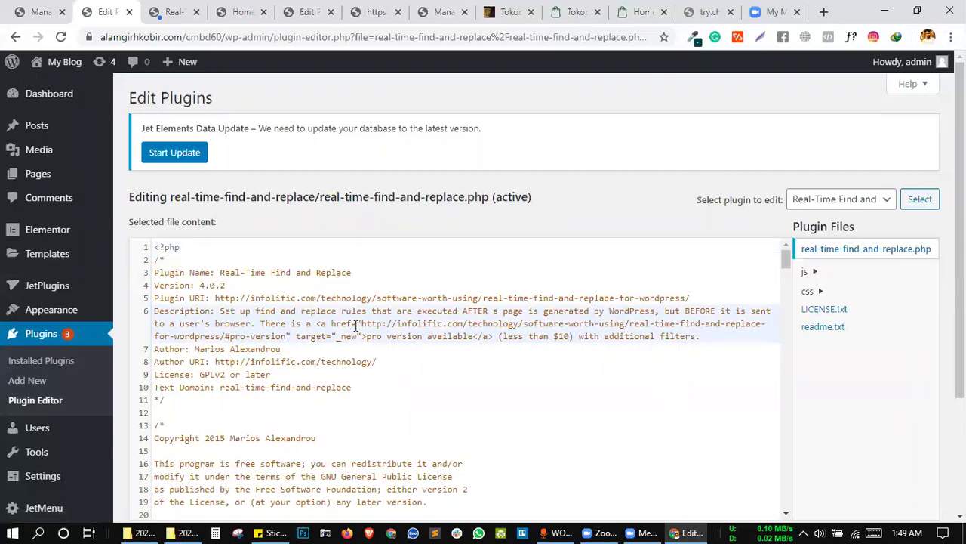
key(ctrl+f)
text(You've reach)
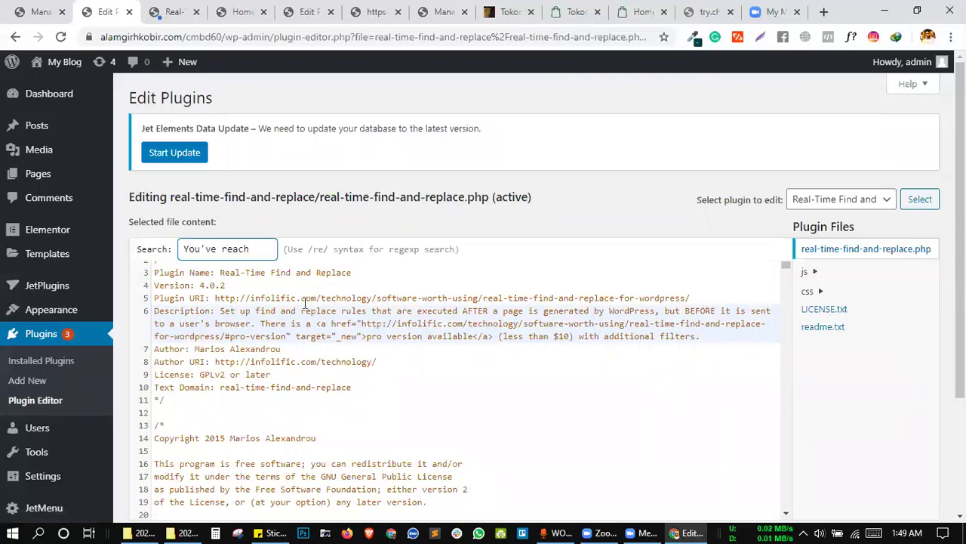
key(BackSpace)
key(BackSpace)
key(BackSpace)
key(BackSpace)
key(BackSpace)
text(reach)
key(BackSpace)
key(BackSpace)
key(BackSpace)
key(BackSpace)
key(BackSpace)
key(BackSpace)
key(BackSpace)
key(Return)
Open jquery.dynamicfields.js from the plugin's js folder.
scroll(366, 397, down, 2)
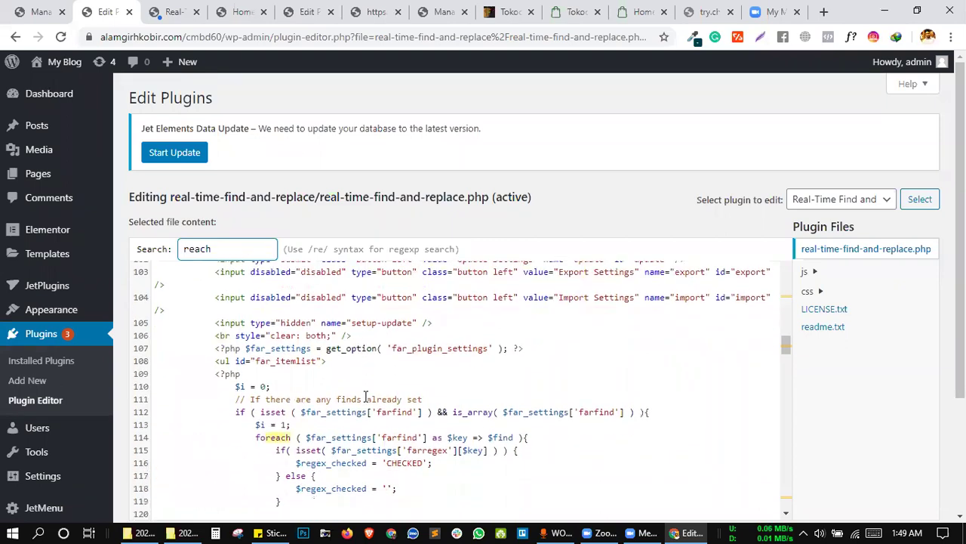
scroll(365, 397, down, 1)
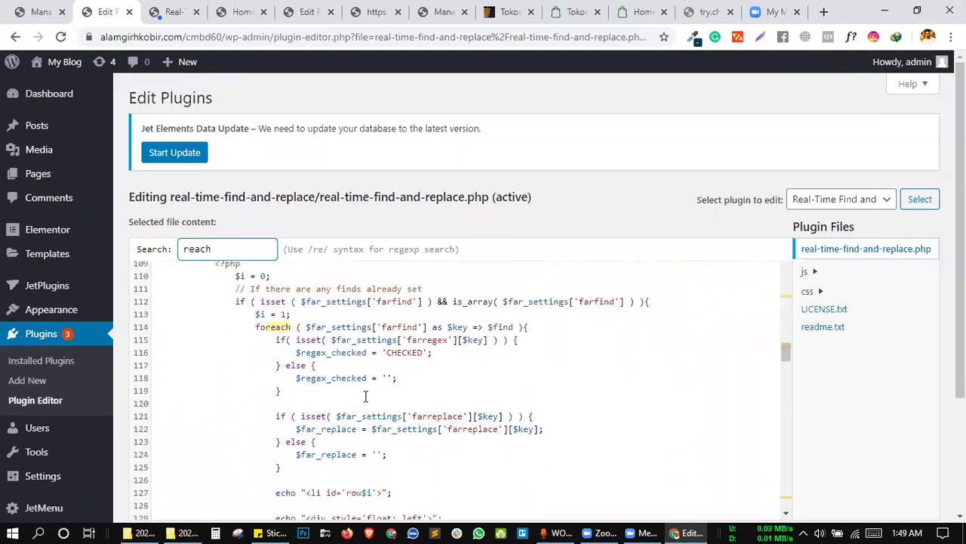
click(811, 275)
click(829, 290)
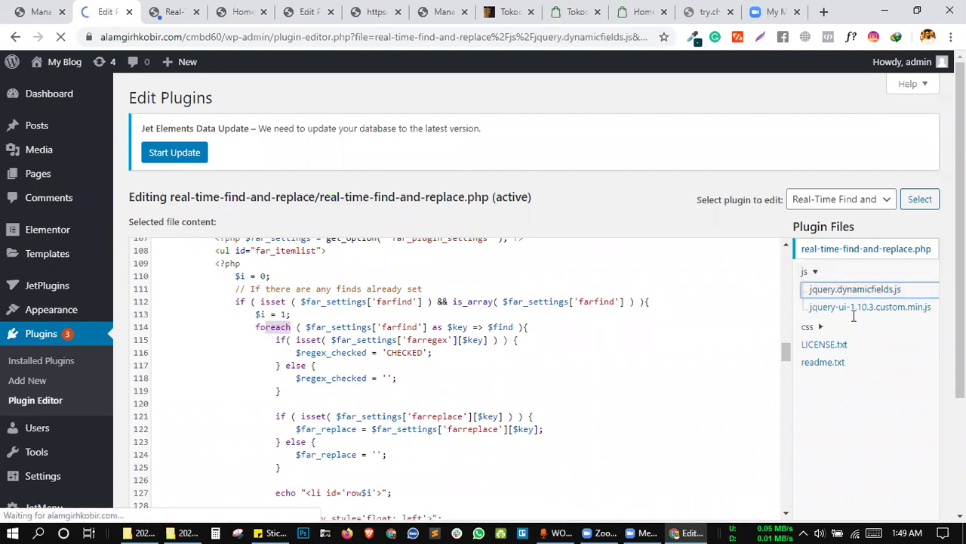
click(582, 328)
key(ctrl+f)
key(ctrl+v)
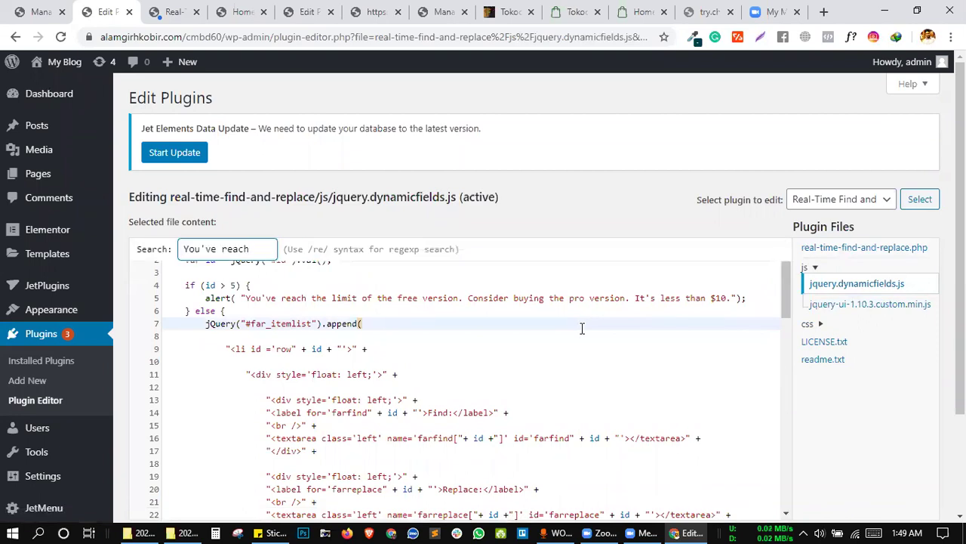
key(Return)
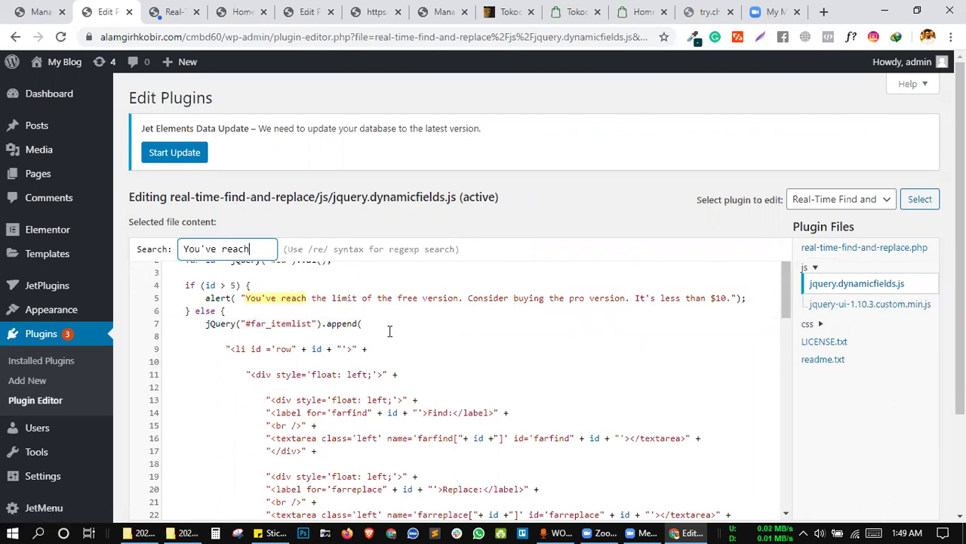
click(231, 285)
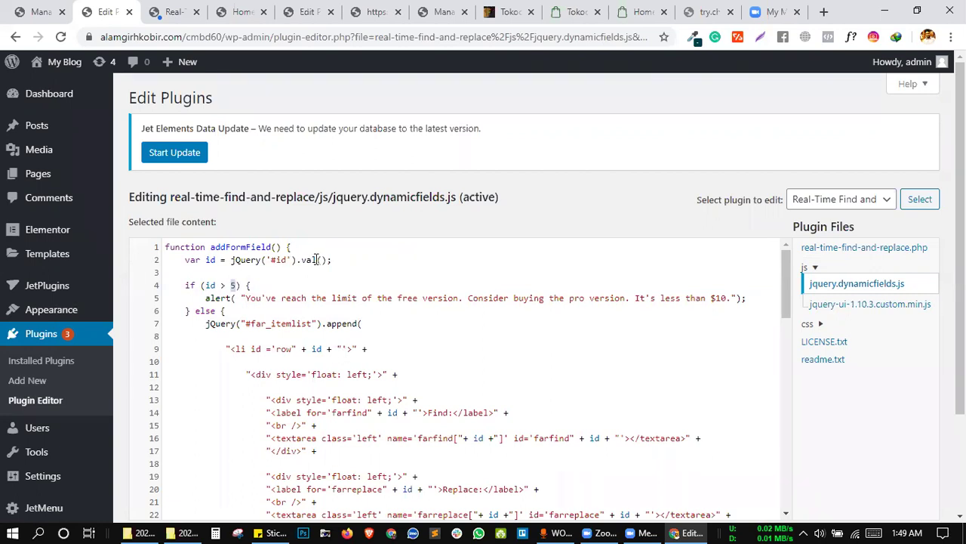
click(231, 285)
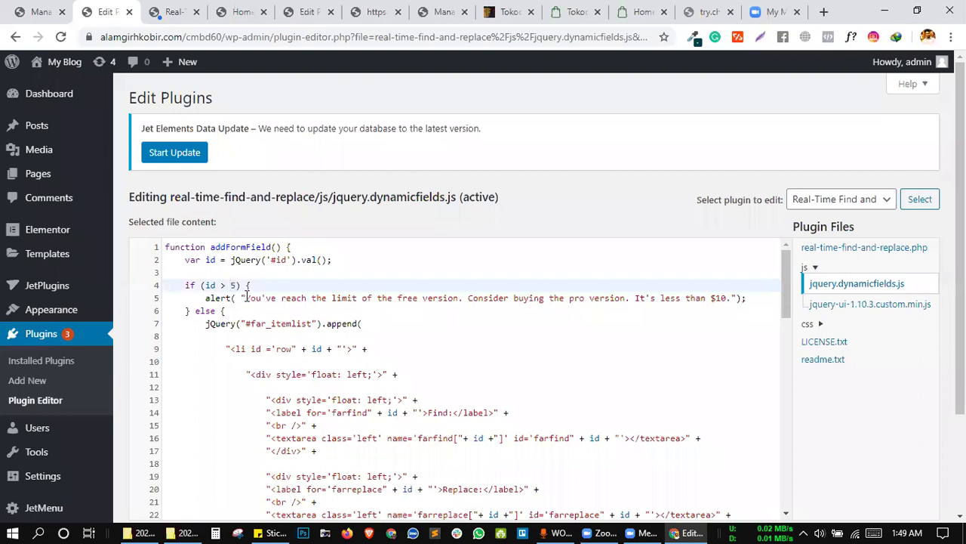
triple_click(246, 297)
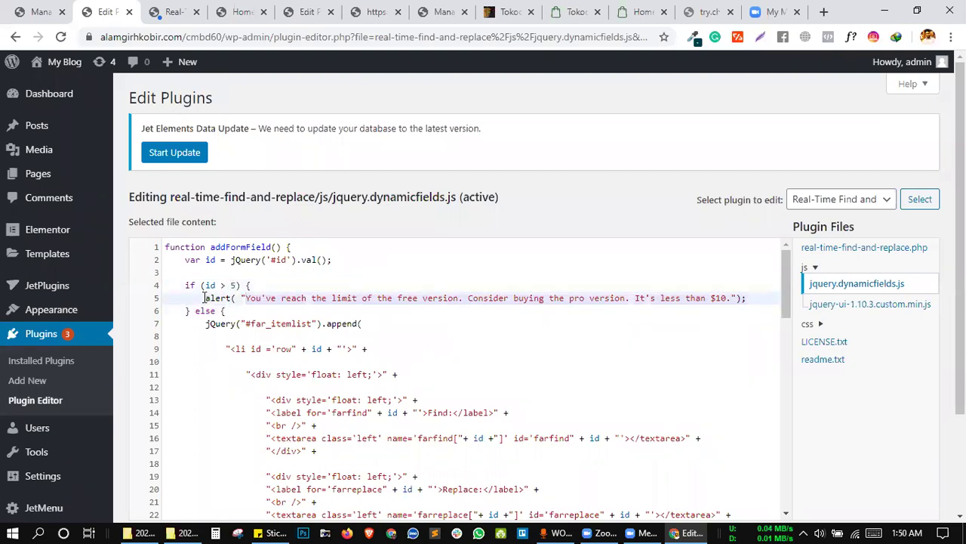
double_click(217, 298)
key(Home)
key(Home)
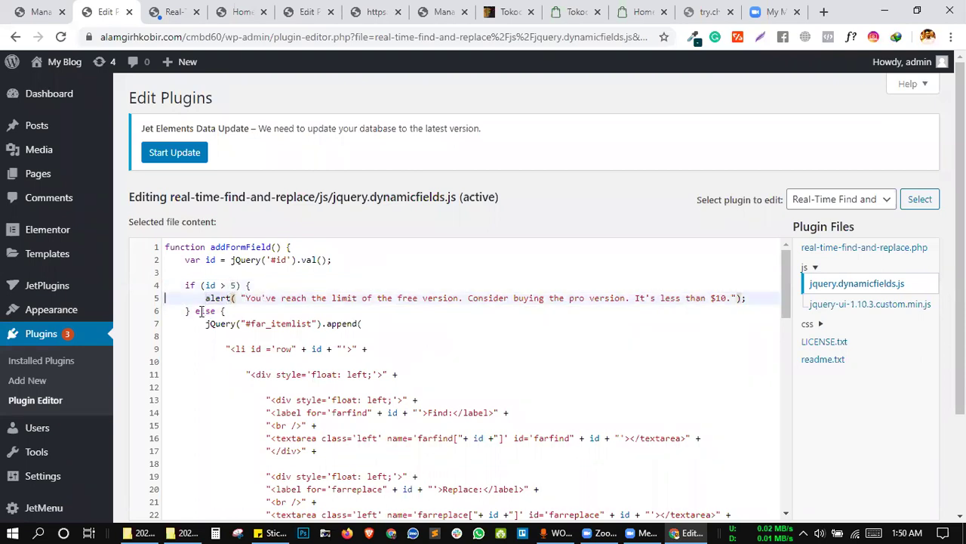
click(195, 311)
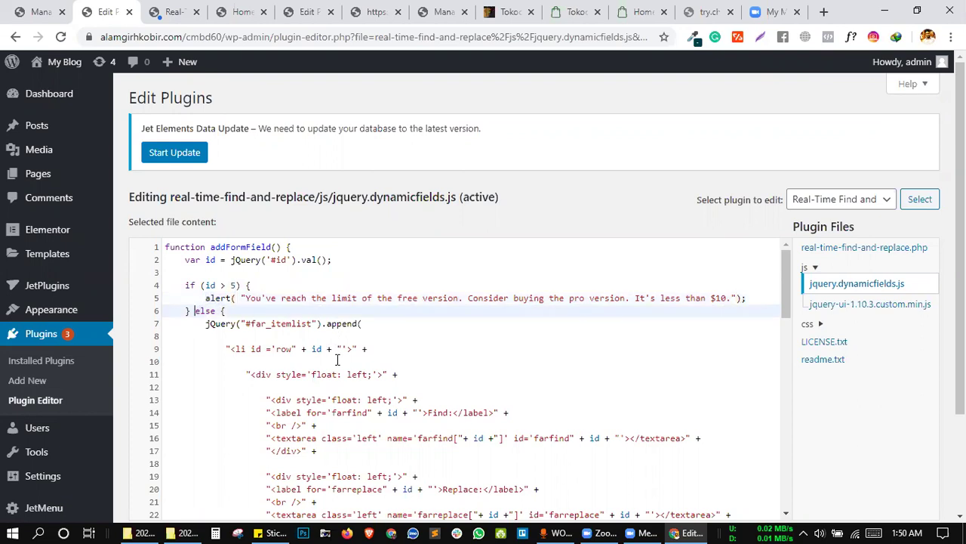
scroll(338, 360, down, 3)
scroll(332, 332, up, 3)
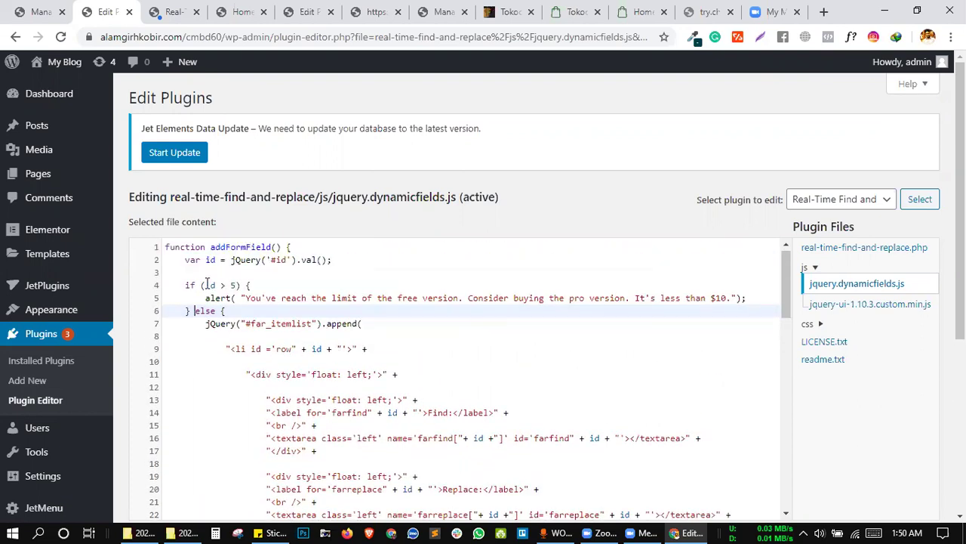
Change line 4's 'if (id > 5)' to 'if (id > 500)' and save the file with Update File.
double_click(233, 285)
text(5)
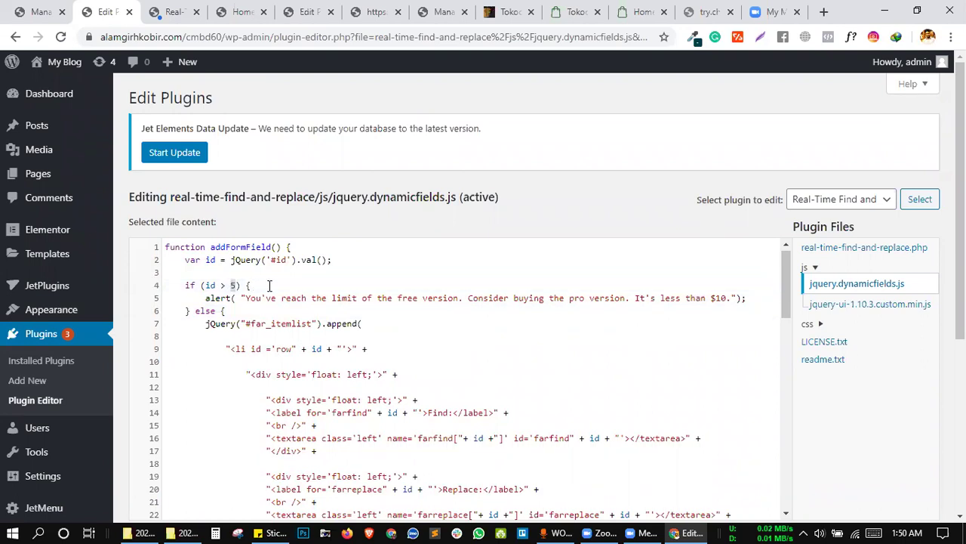
text(00)
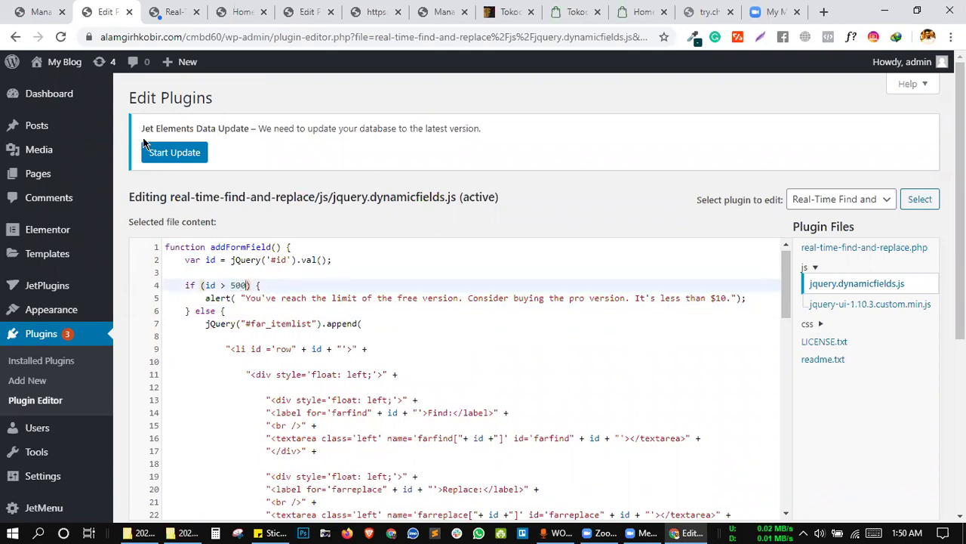
scroll(803, 314, down, 4)
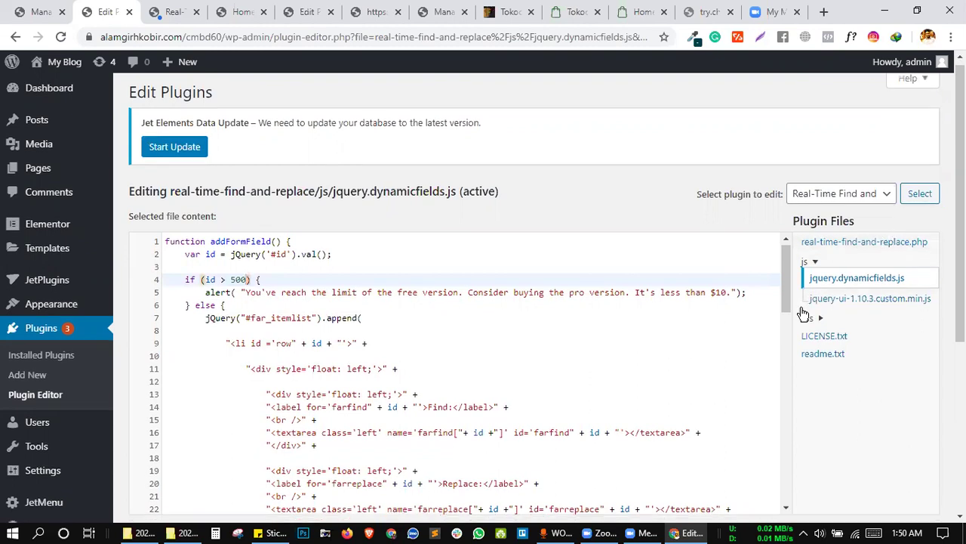
click(160, 288)
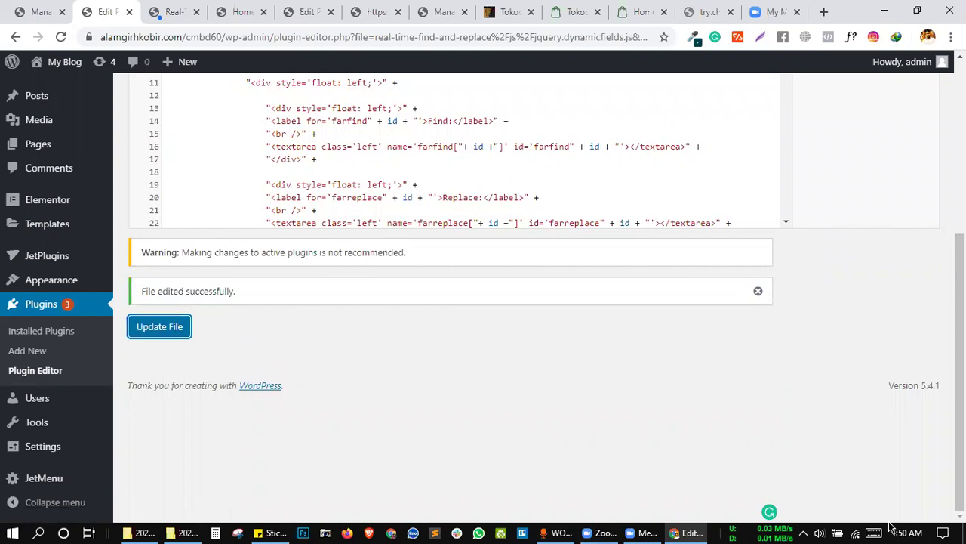
scroll(848, 410, up, 4)
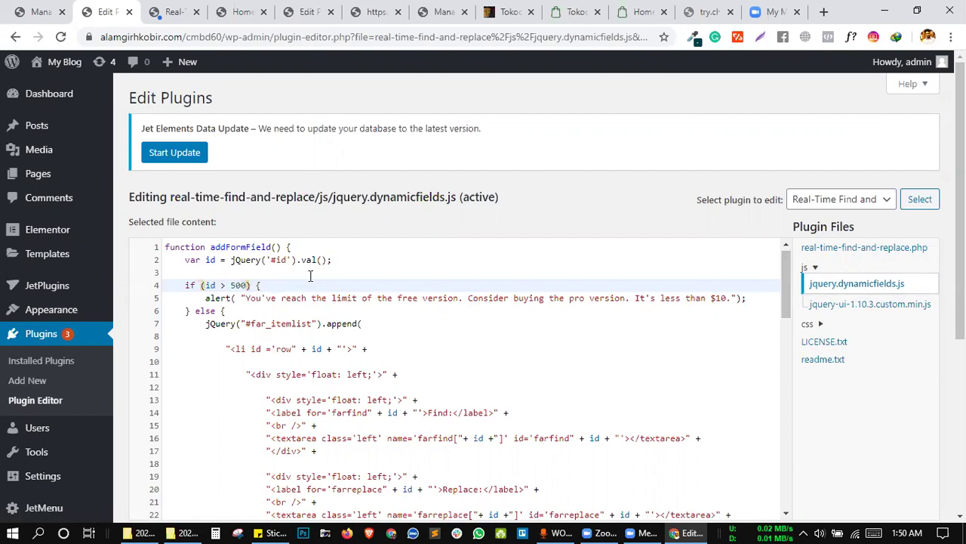
Search the plugin script for the 'You've reach' free-version limit message.
key(ctrl+f)
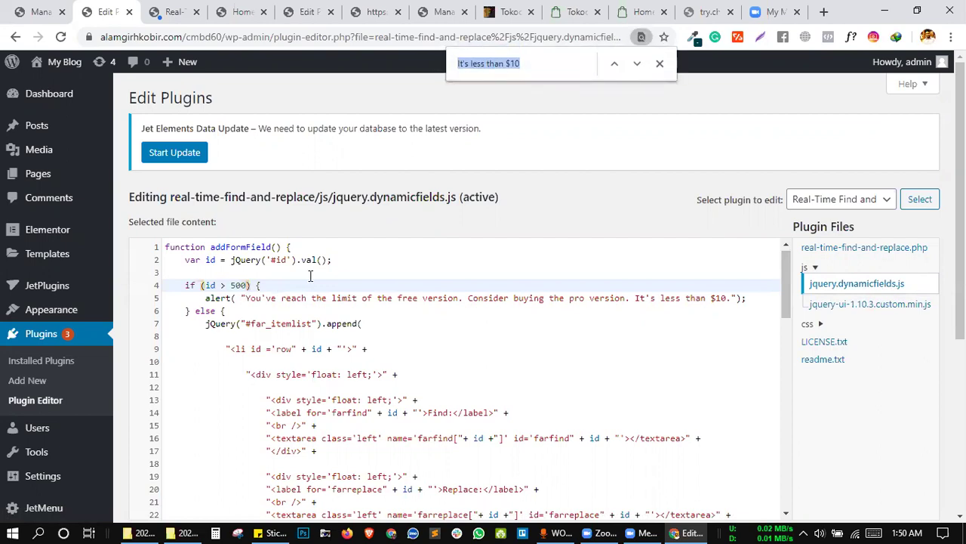
text(You've reach)
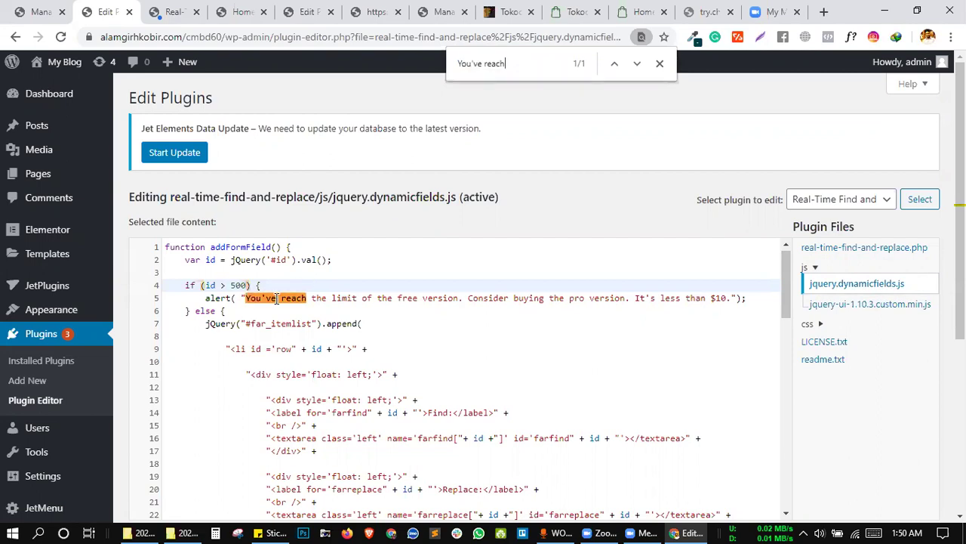
click(284, 299)
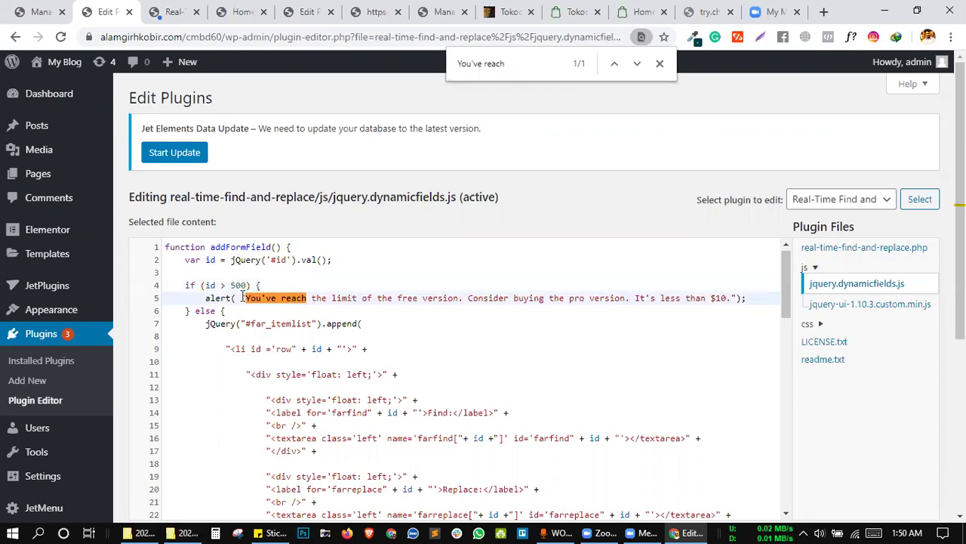
On the Real-Time Find and Replace page, reload and try adding a rule, dismissing the limit alert.
click(172, 11)
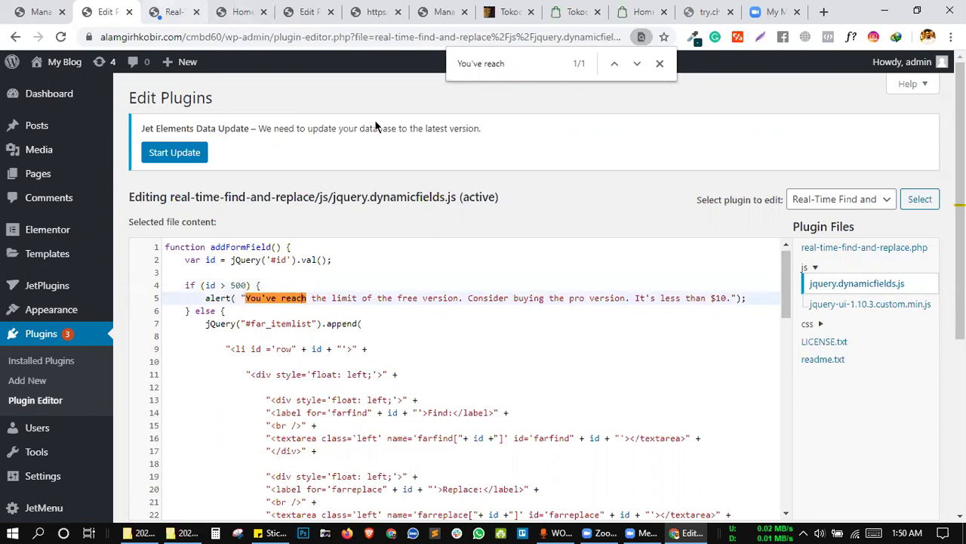
click(604, 131)
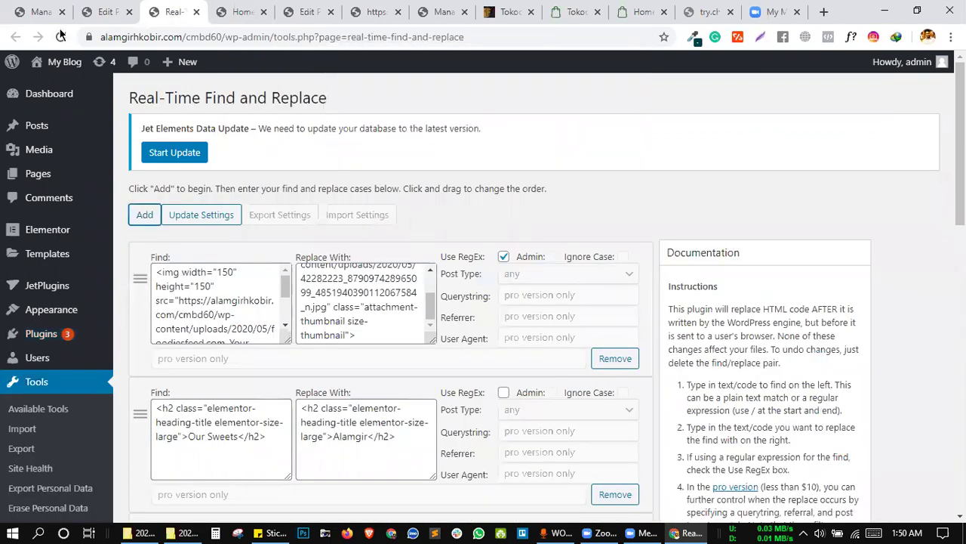
click(60, 36)
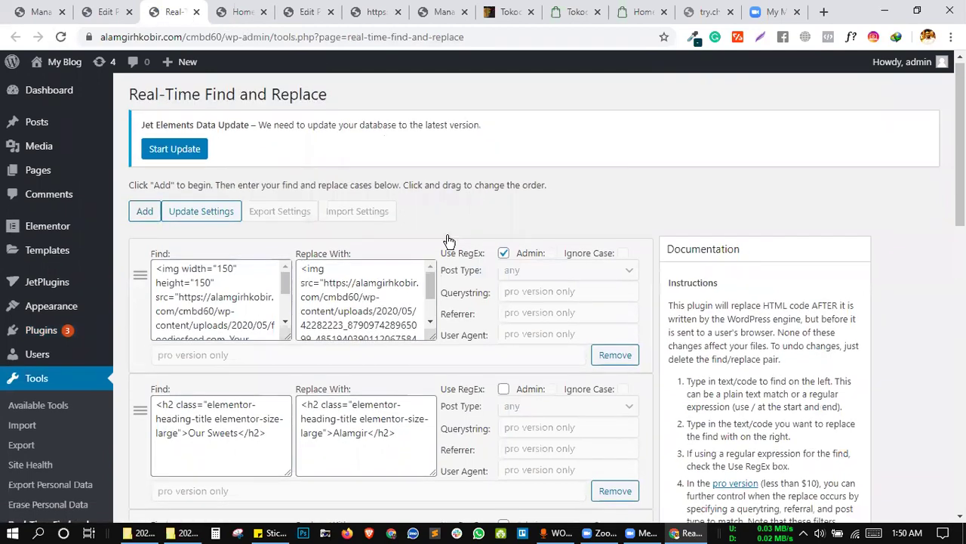
scroll(449, 240, down, 4)
scroll(447, 240, down, 5)
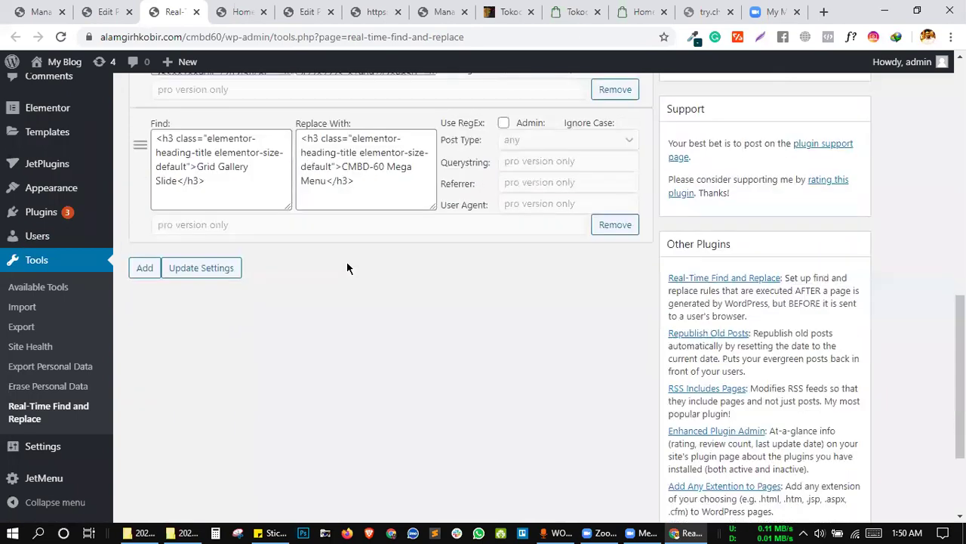
click(145, 270)
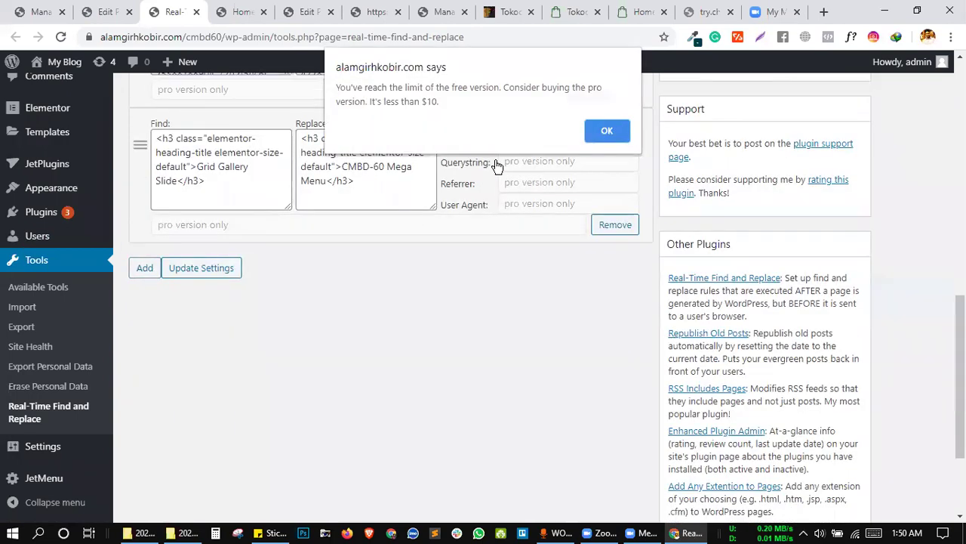
click(609, 130)
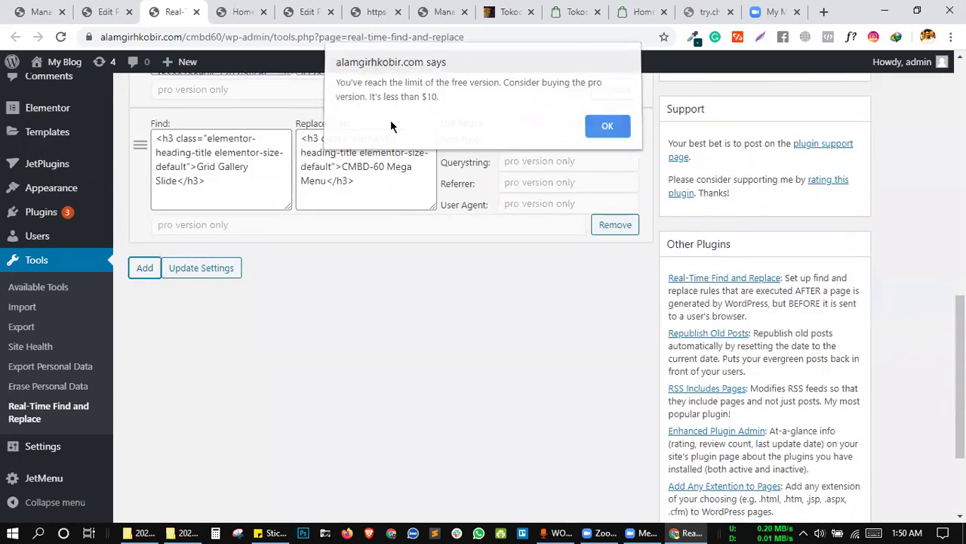
Reload once more and retry adding a rule, confirming the limit alert still appears.
click(59, 37)
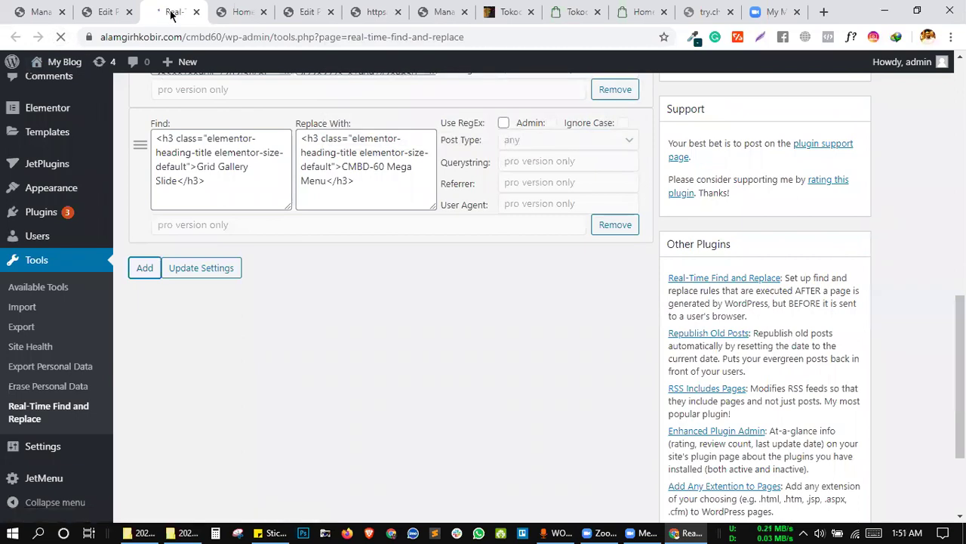
scroll(310, 258, down, 2)
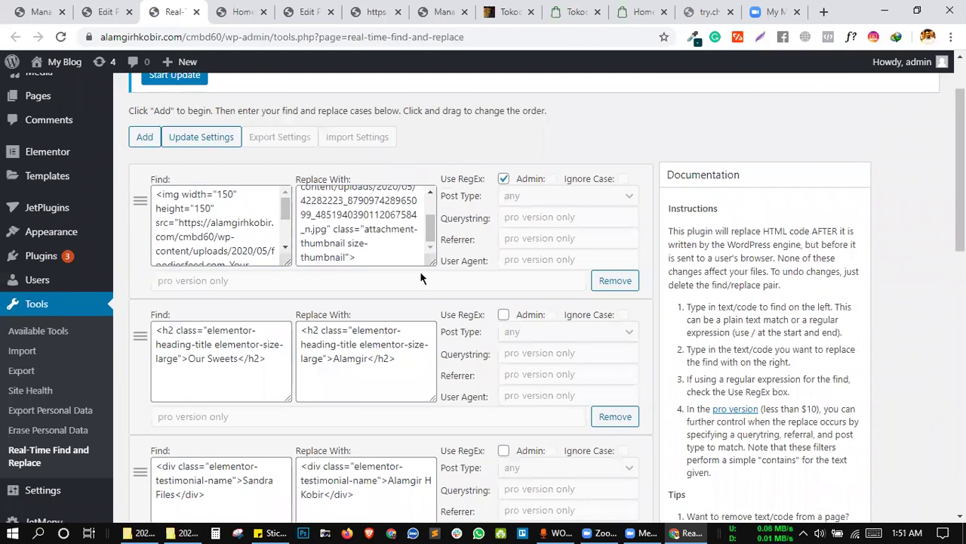
scroll(433, 282, down, 4)
scroll(435, 293, down, 5)
click(144, 136)
click(607, 130)
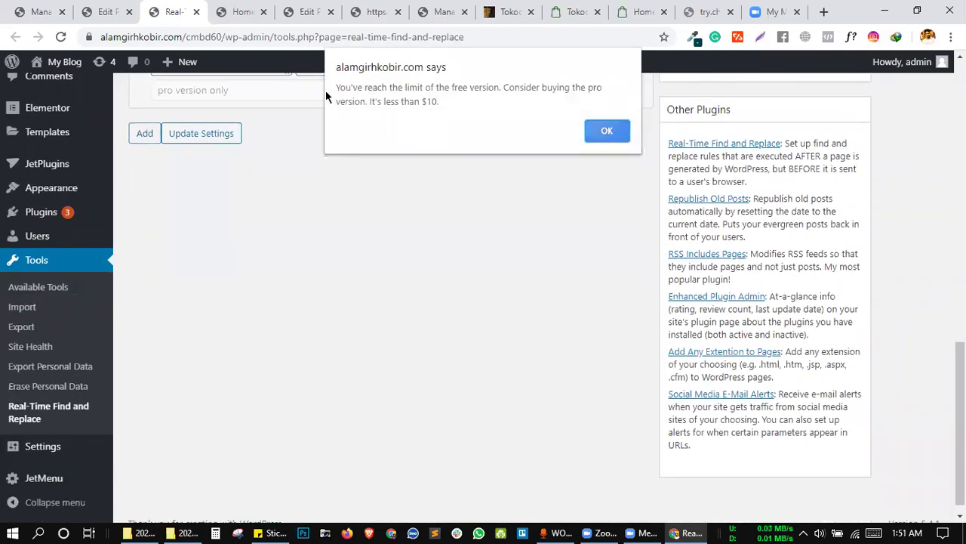
Replace the 500 rule limit on line 4 with 1 and save the plugin file.
click(114, 13)
scroll(313, 273, down, 1)
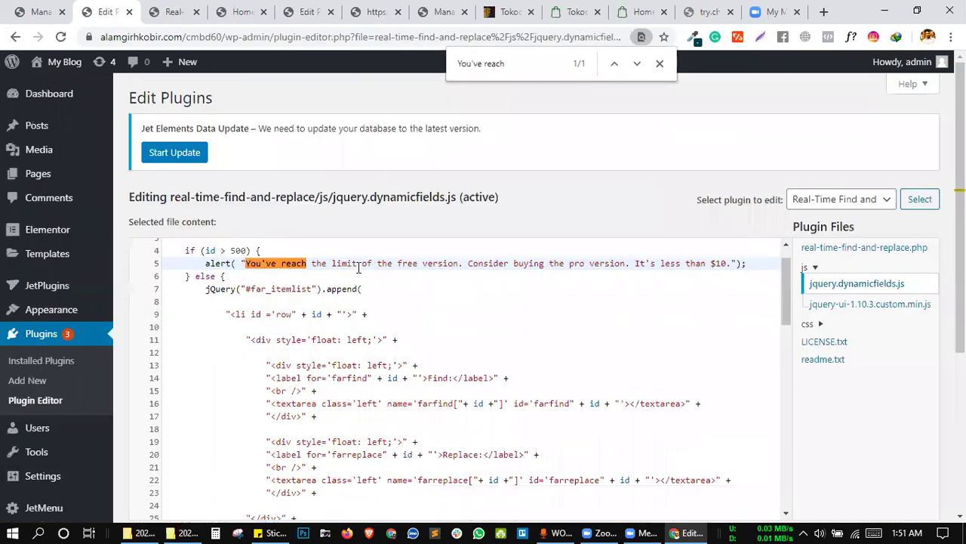
scroll(314, 274, up, 1)
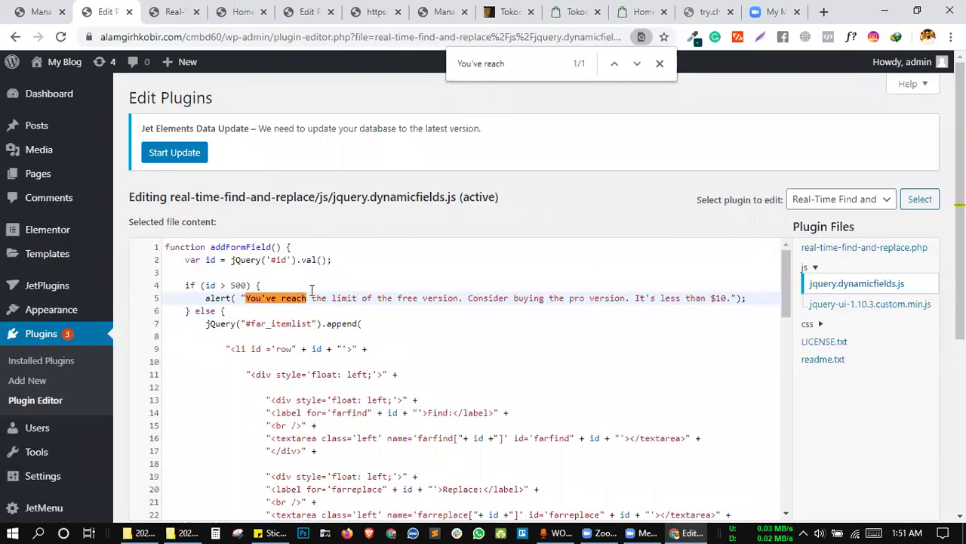
double_click(238, 285)
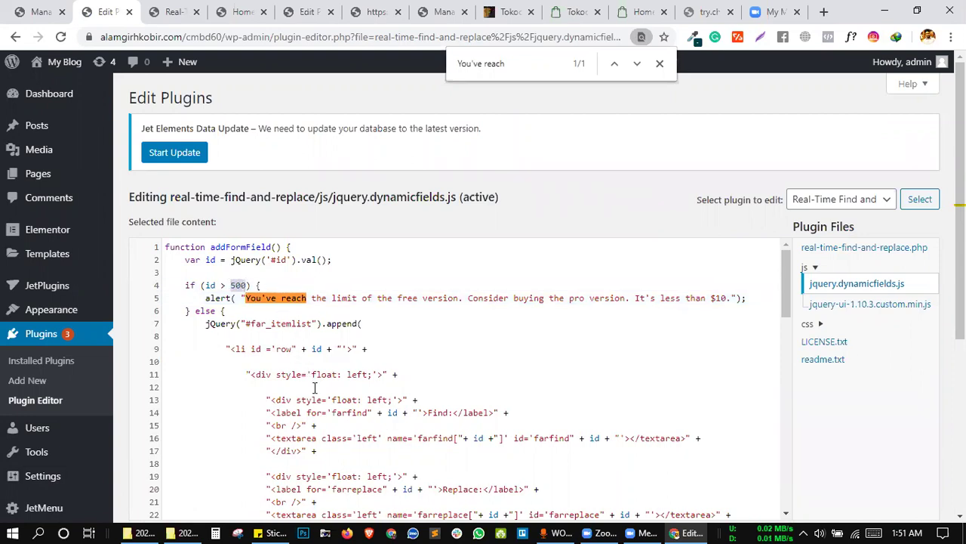
text(1)
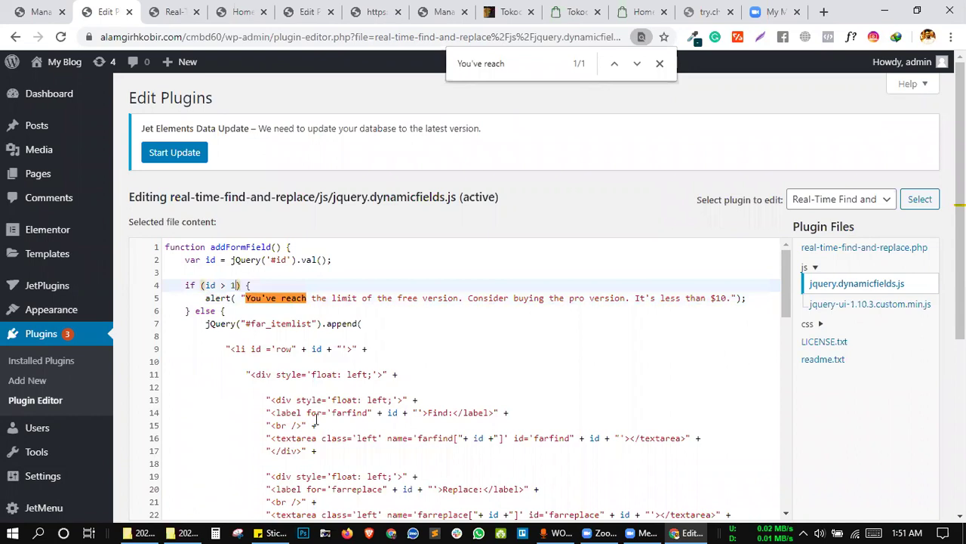
scroll(316, 420, down, 3)
scroll(316, 421, up, 3)
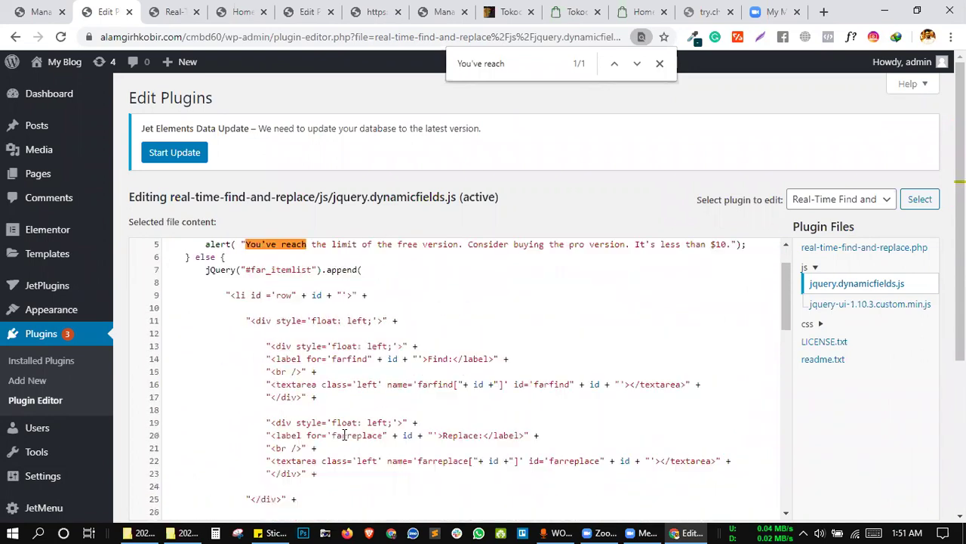
scroll(841, 386, down, 3)
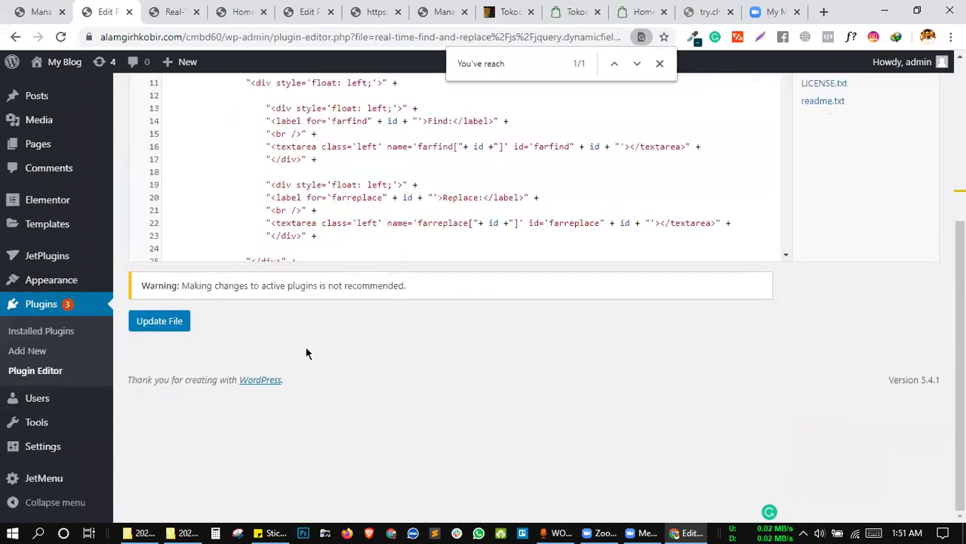
click(180, 323)
Reload the find-and-replace page and test adding a rule, dismissing the limit alert.
click(173, 12)
click(61, 36)
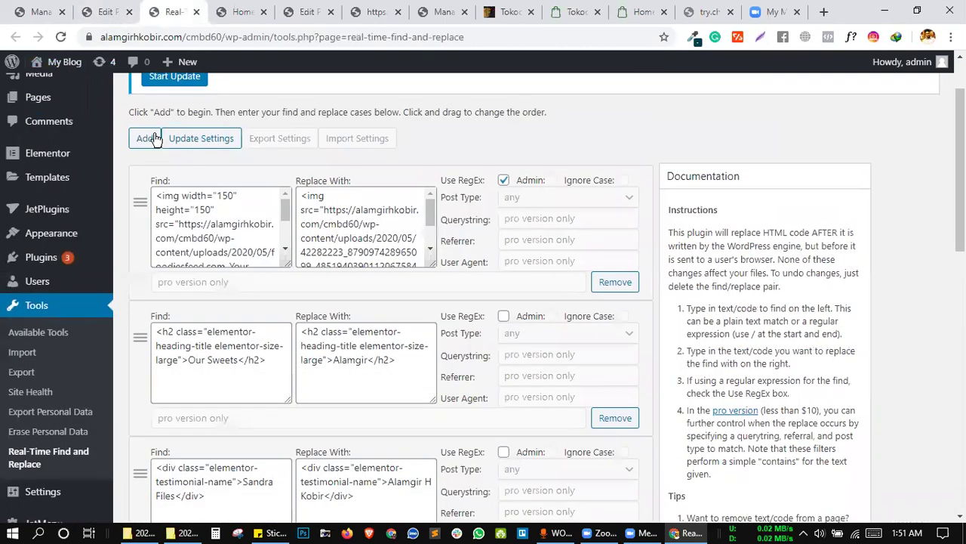
click(155, 138)
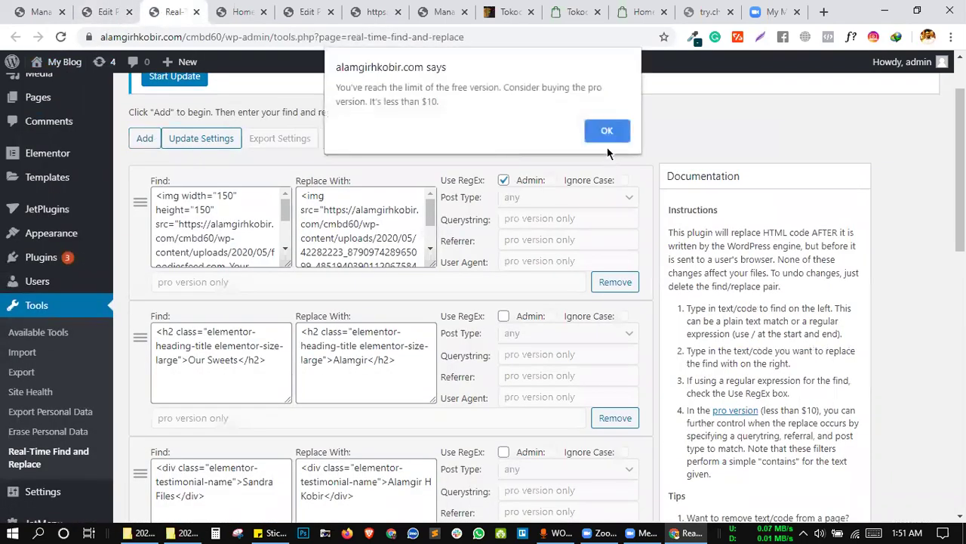
click(609, 133)
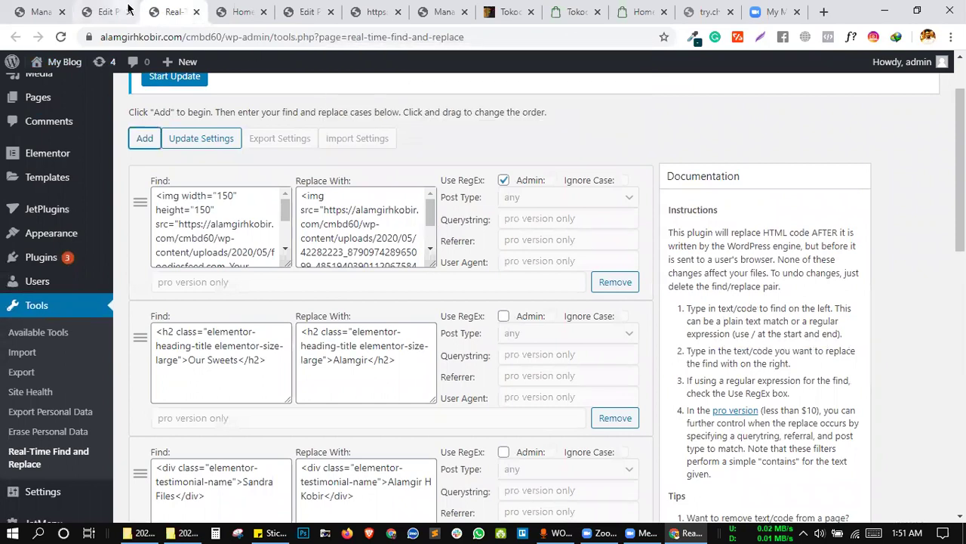
Change the line 4 limit to id > 100 and save the plugin file.
click(106, 11)
scroll(309, 220, up, 1)
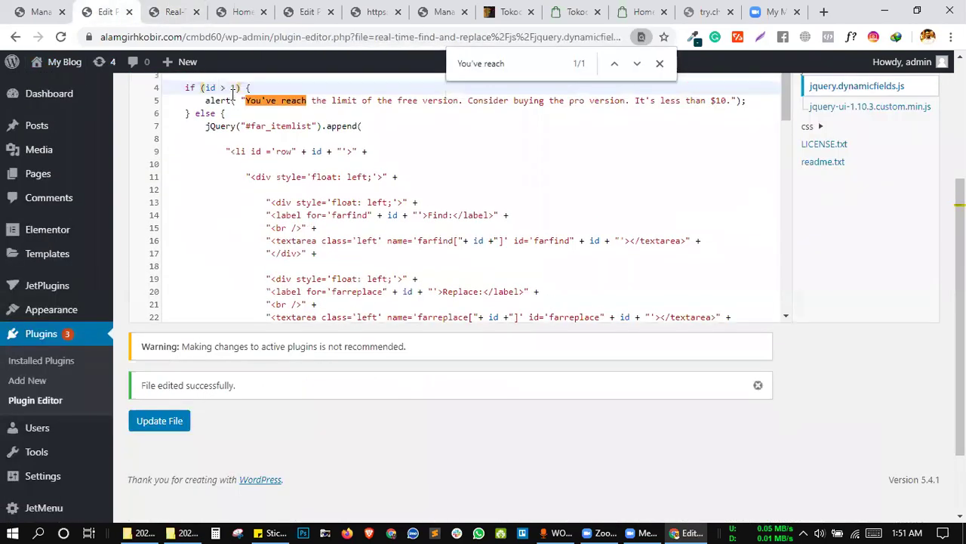
click(234, 88)
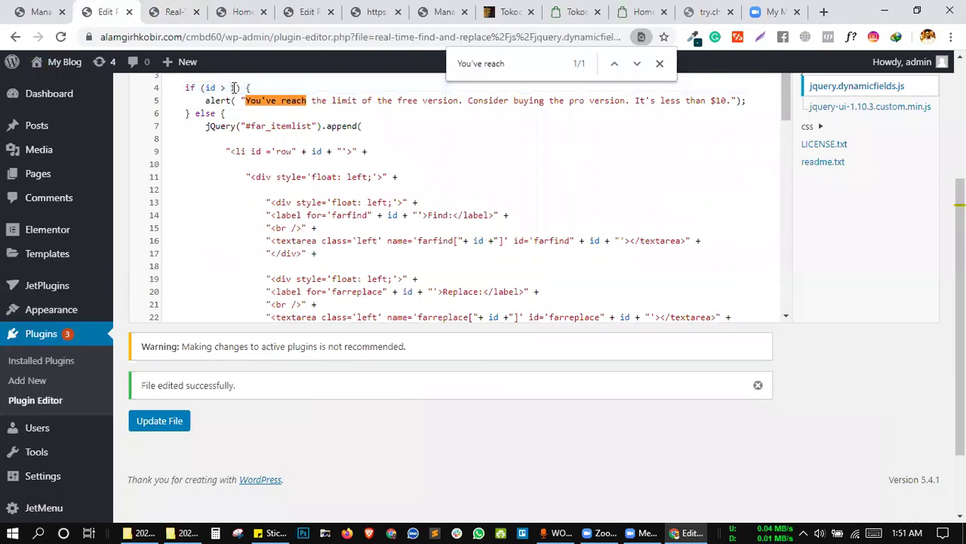
text(000)
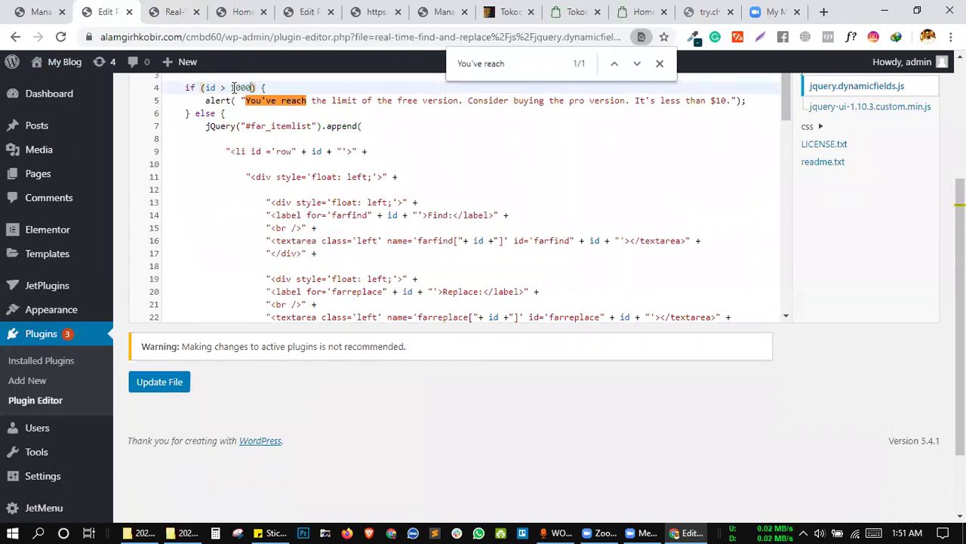
key(BackSpace)
click(155, 383)
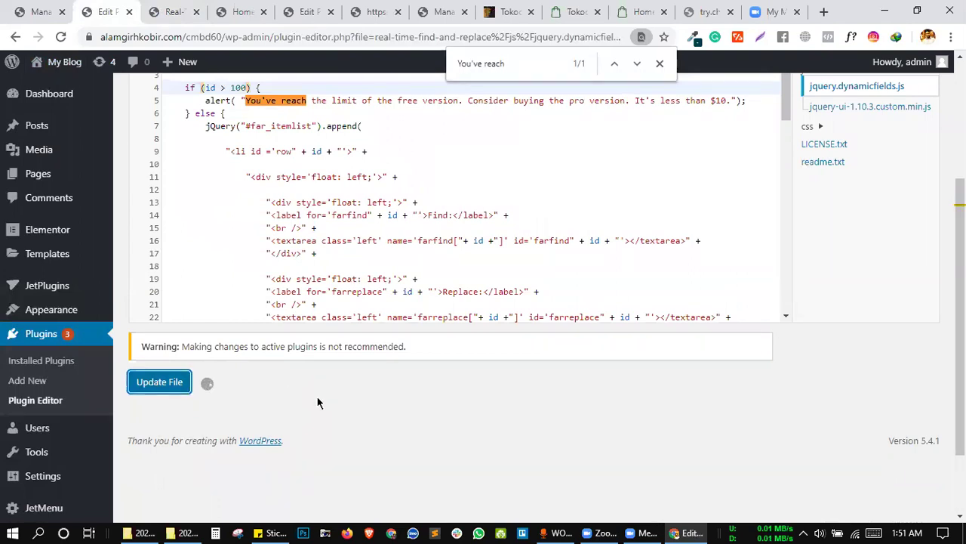
click(336, 413)
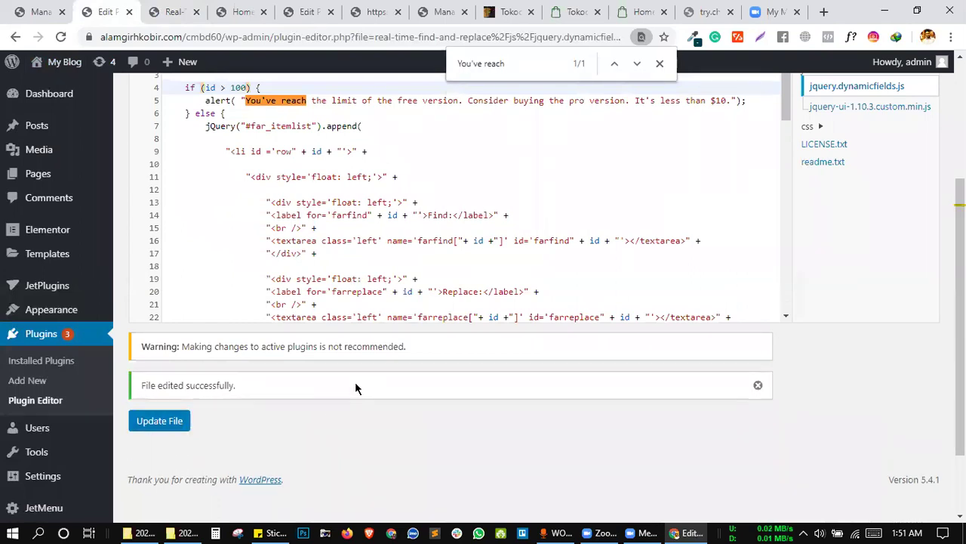
click(163, 10)
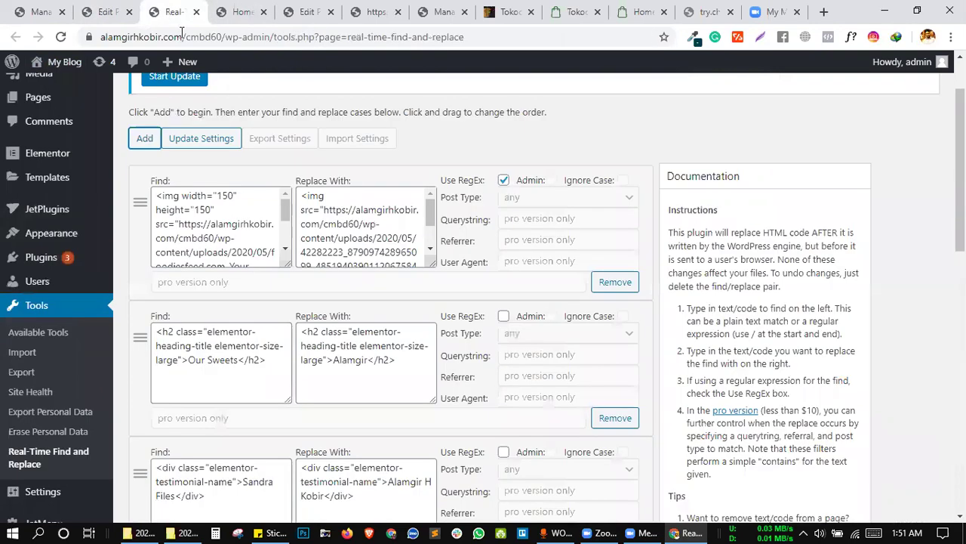
Reload the find-and-replace settings and the homepage, then return to the settings.
click(184, 38)
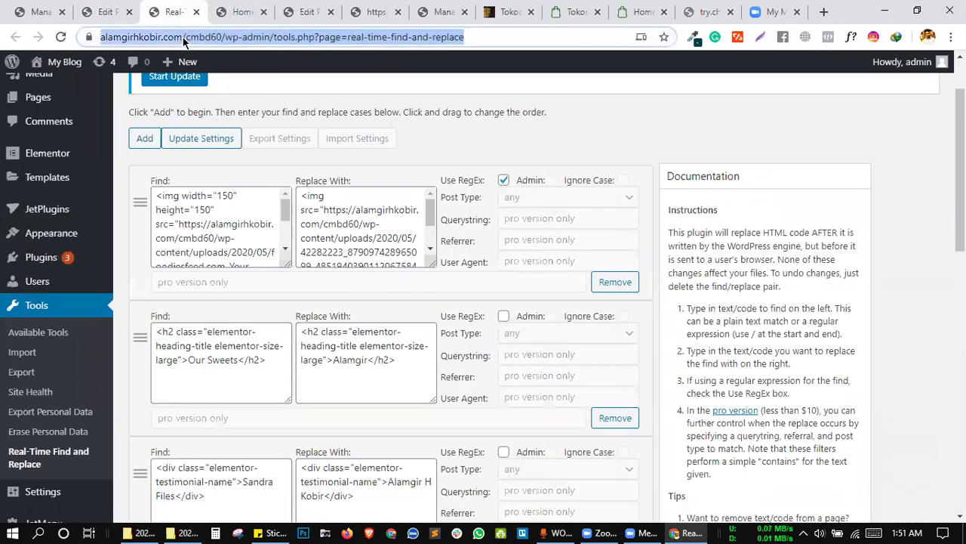
key(Return)
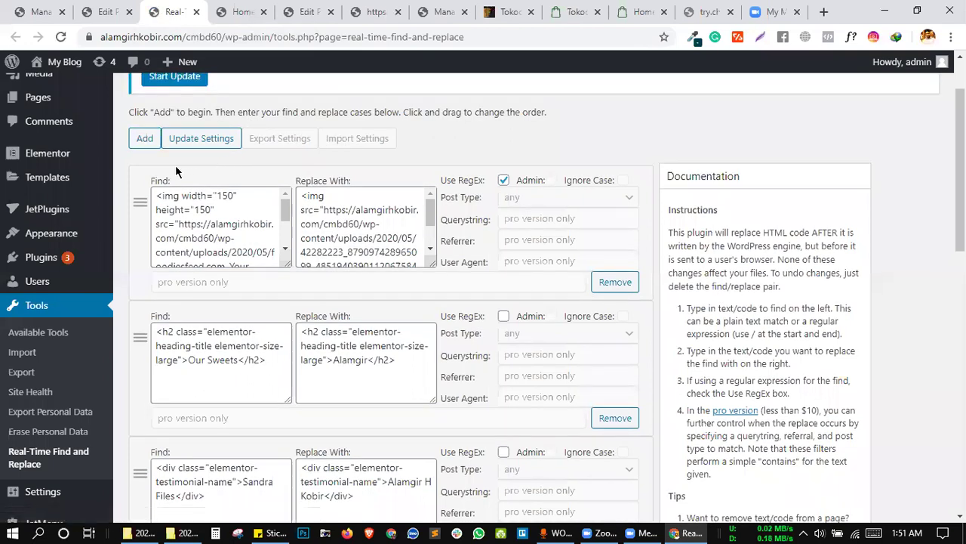
scroll(144, 138, down, 4)
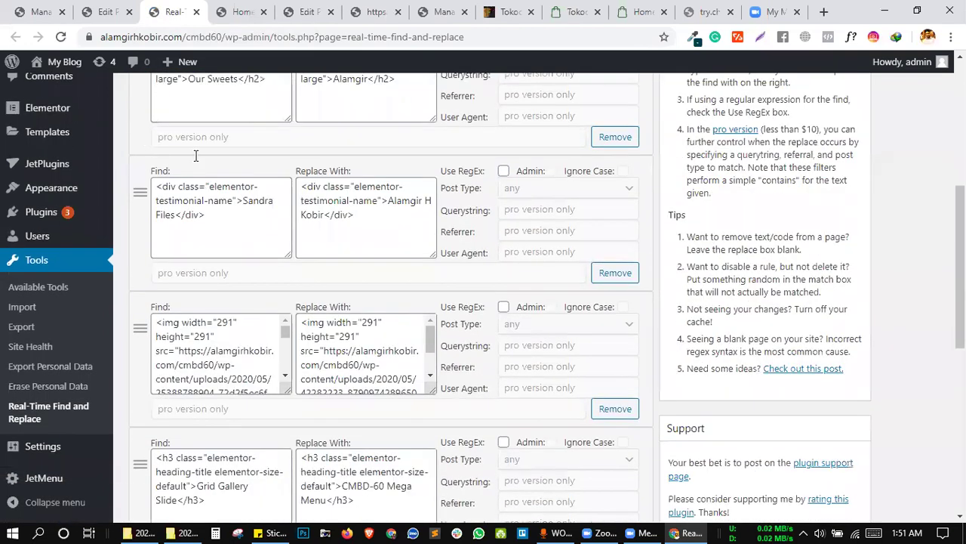
scroll(144, 138, down, 6)
click(258, 173)
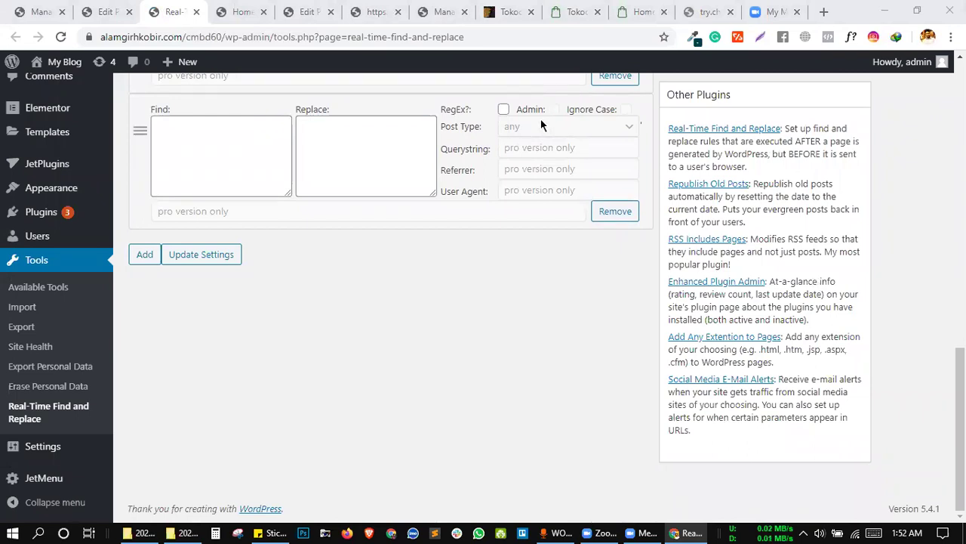
click(221, 12)
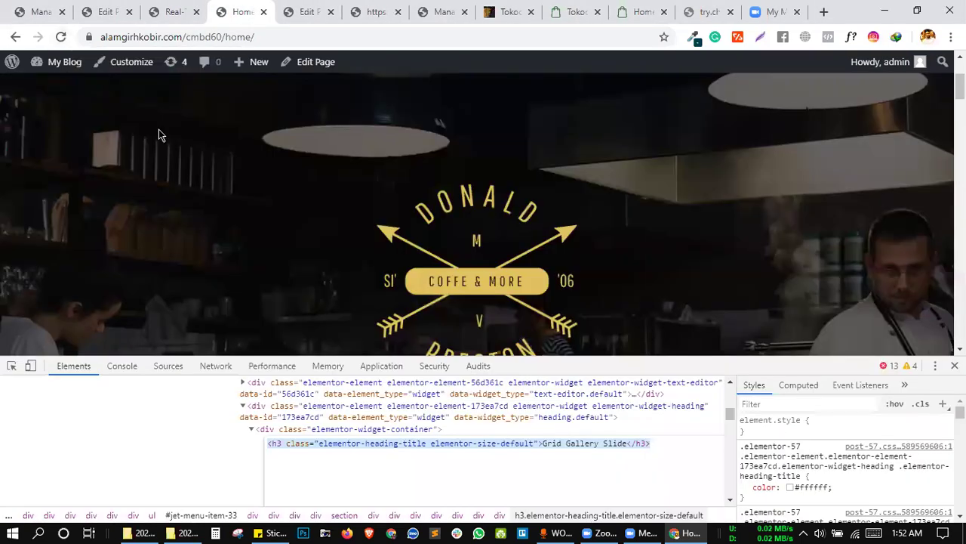
key(F5)
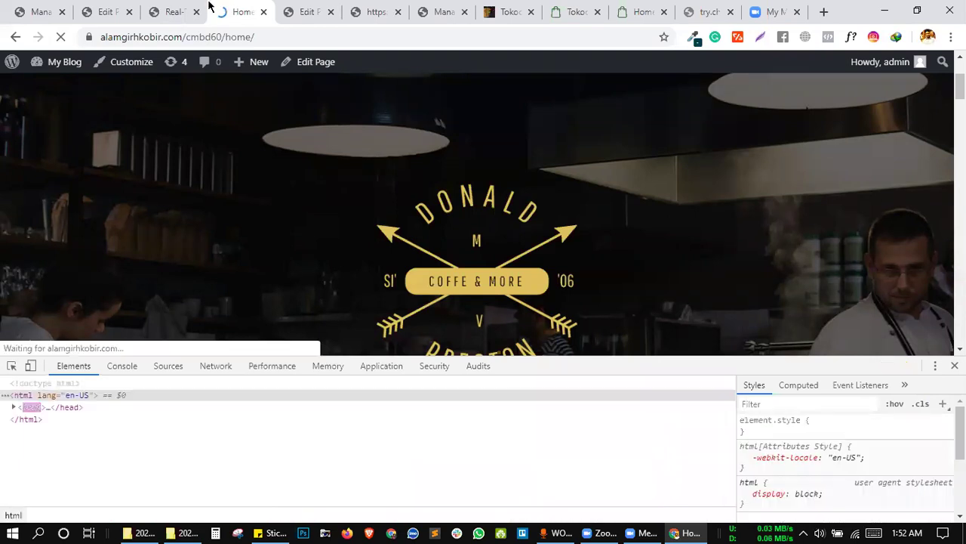
click(187, 10)
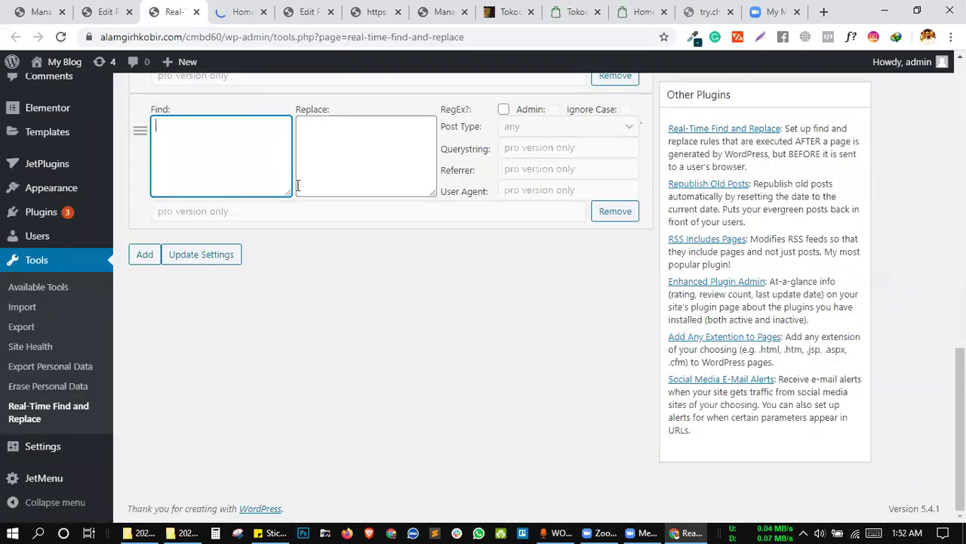
scroll(188, 345, up, 1)
Add four empty find-and-replace rule rows, then bring up the plugin editor.
click(143, 330)
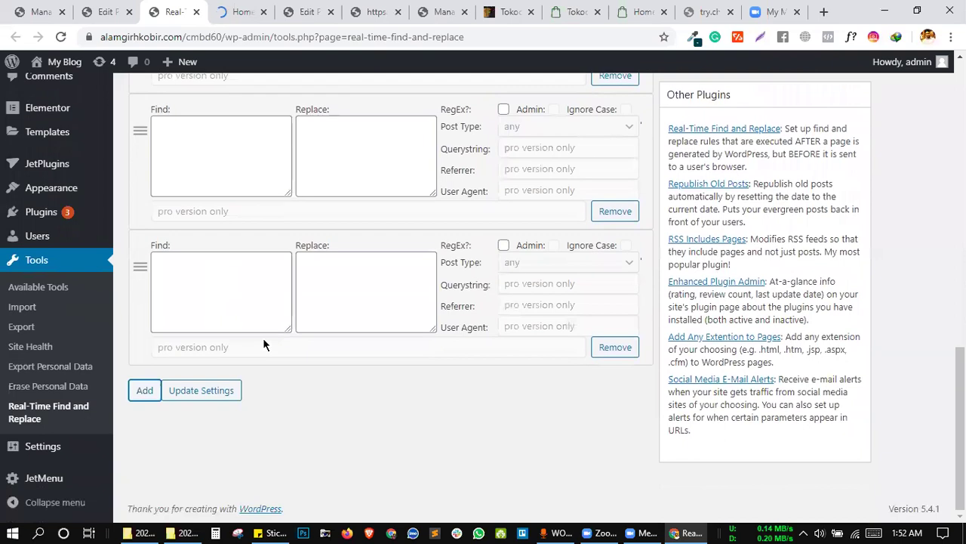
click(143, 389)
scroll(158, 411, down, 1)
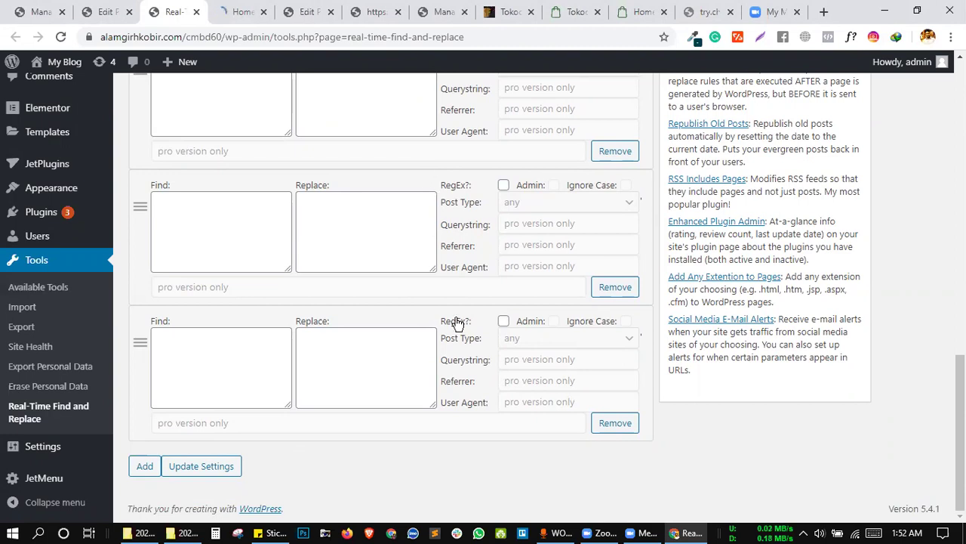
scroll(455, 316, up, 2)
scroll(451, 264, down, 3)
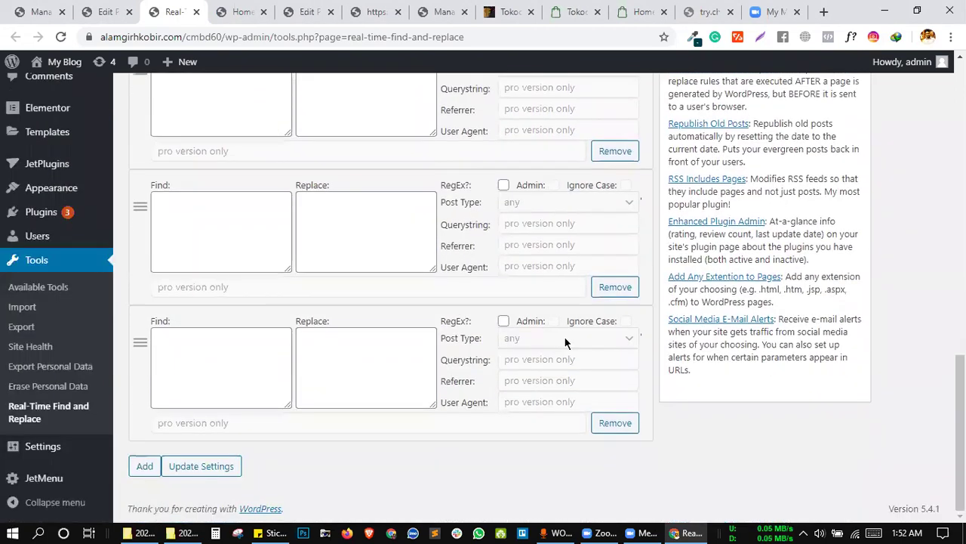
scroll(308, 215, up, 2)
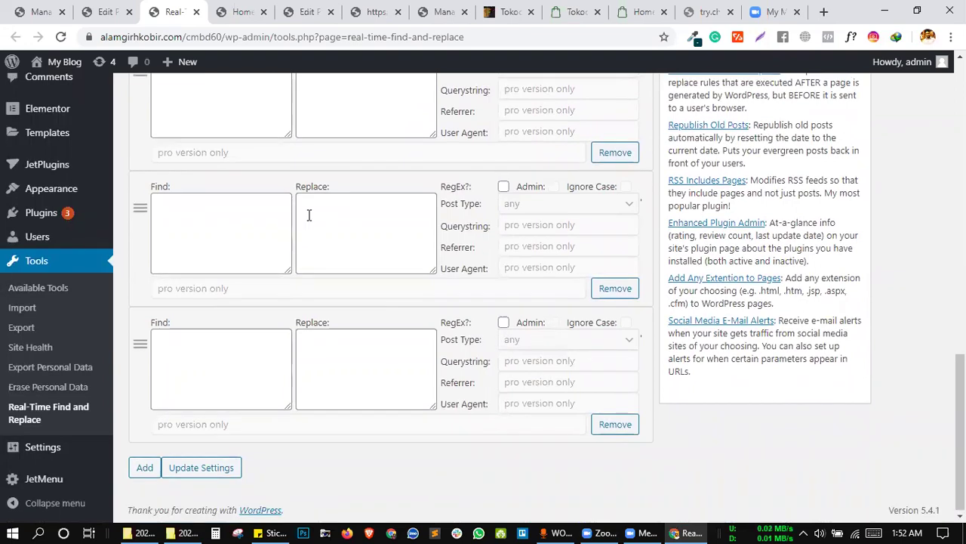
scroll(308, 214, down, 5)
click(143, 465)
scroll(302, 398, down, 2)
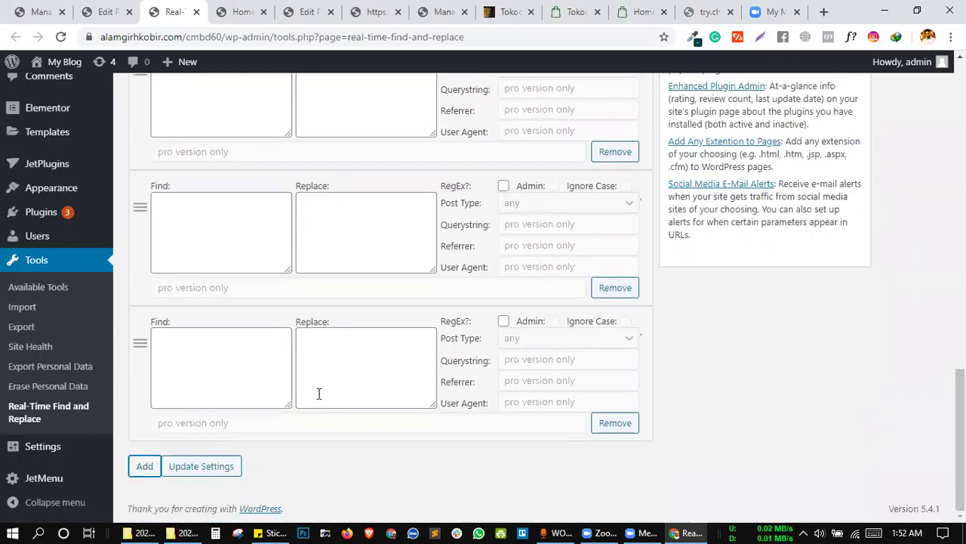
click(134, 467)
scroll(251, 421, down, 2)
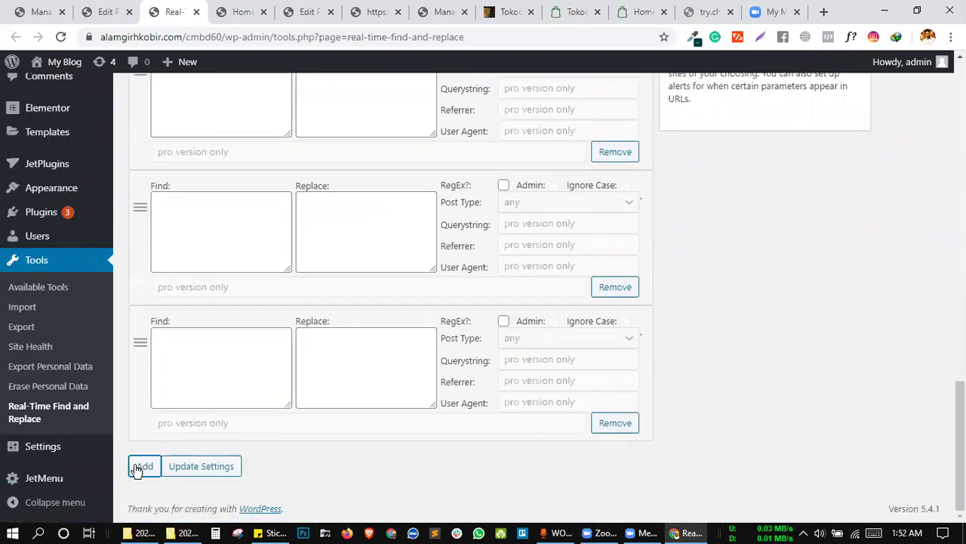
click(240, 11)
click(106, 12)
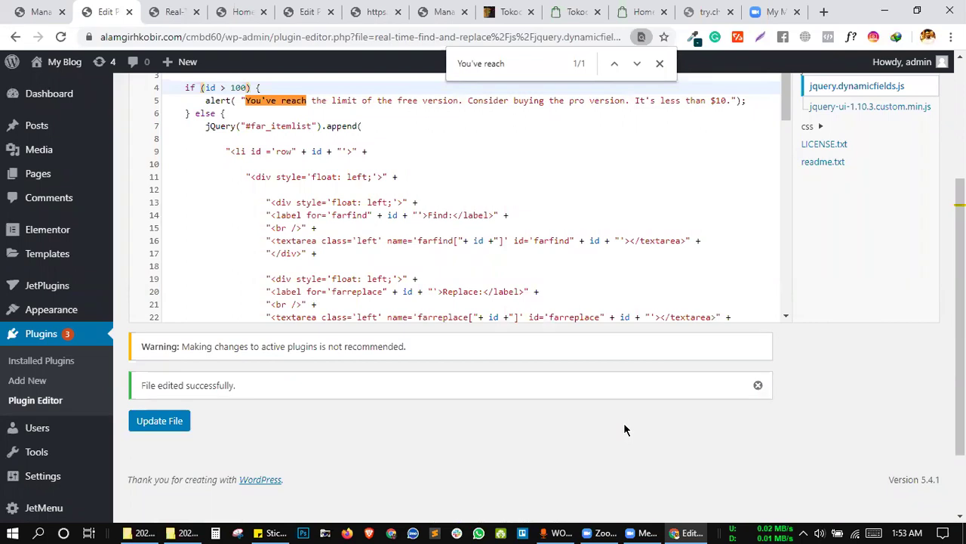
Re-save jquery.dynamicfields.js with the if (id > 100) limit unchanged.
scroll(326, 251, up, 1)
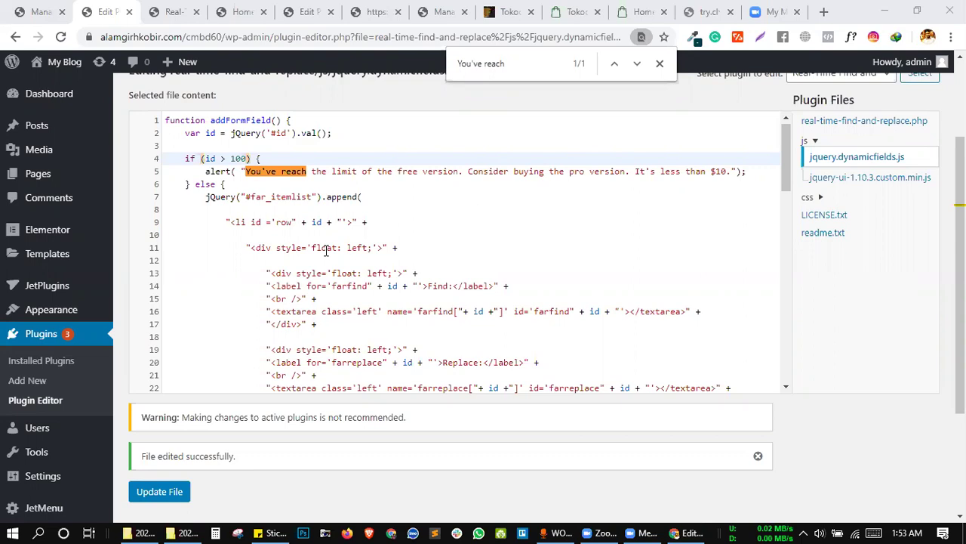
double_click(235, 158)
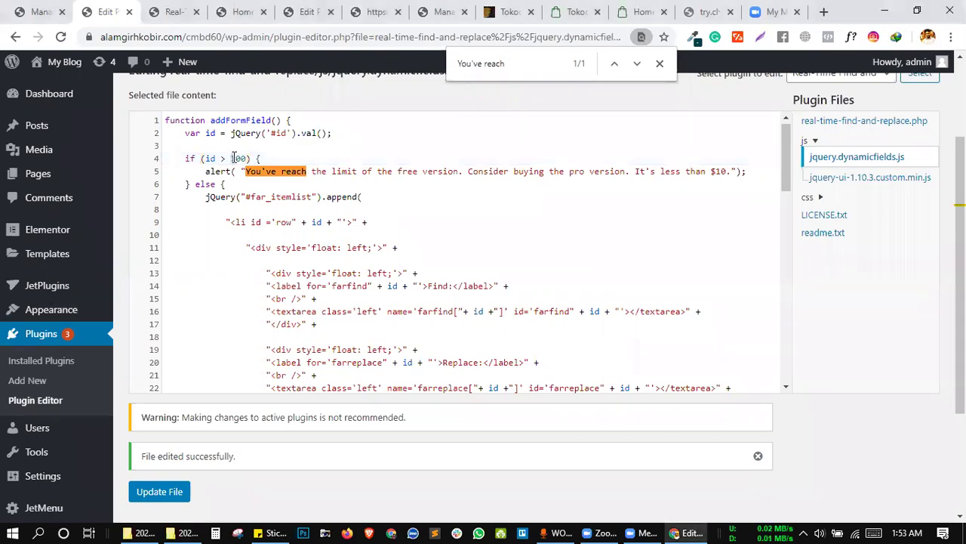
click(239, 157)
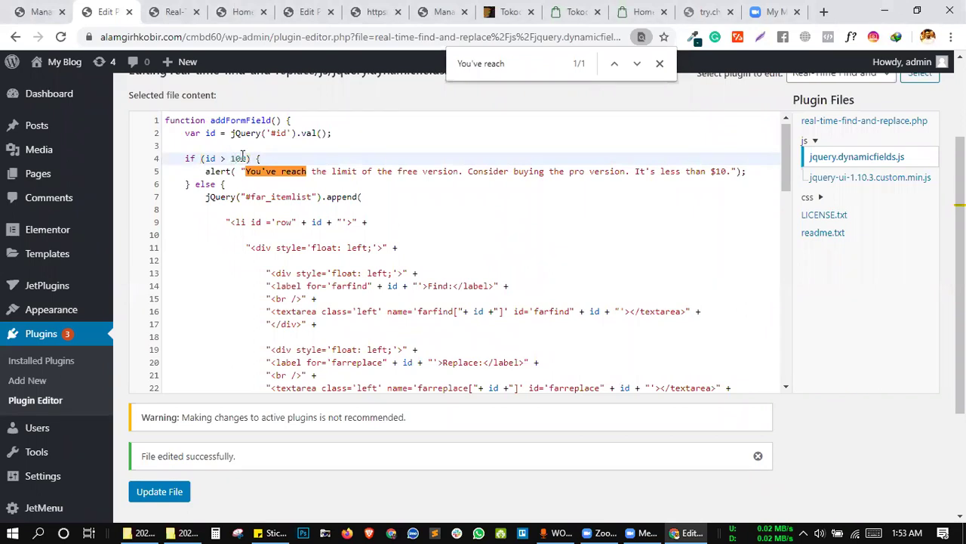
click(278, 188)
click(151, 491)
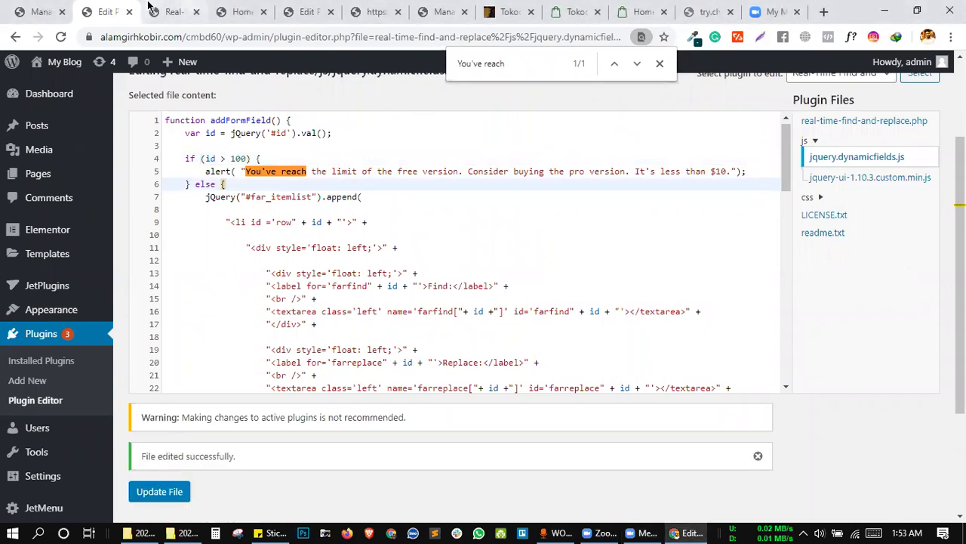
Show the homepage with DevTools hidden and scroll to the replaced heading beside the photo grid.
click(173, 11)
click(240, 11)
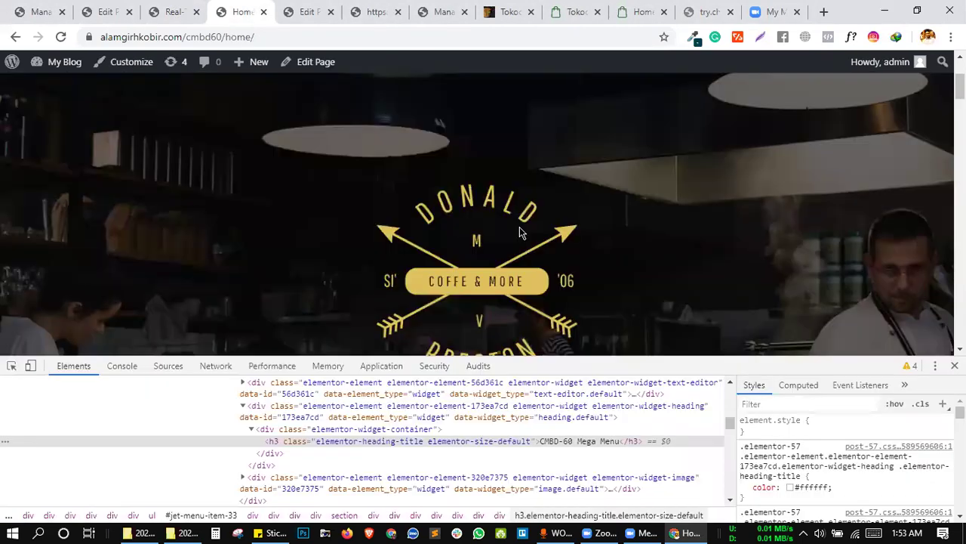
key(F12)
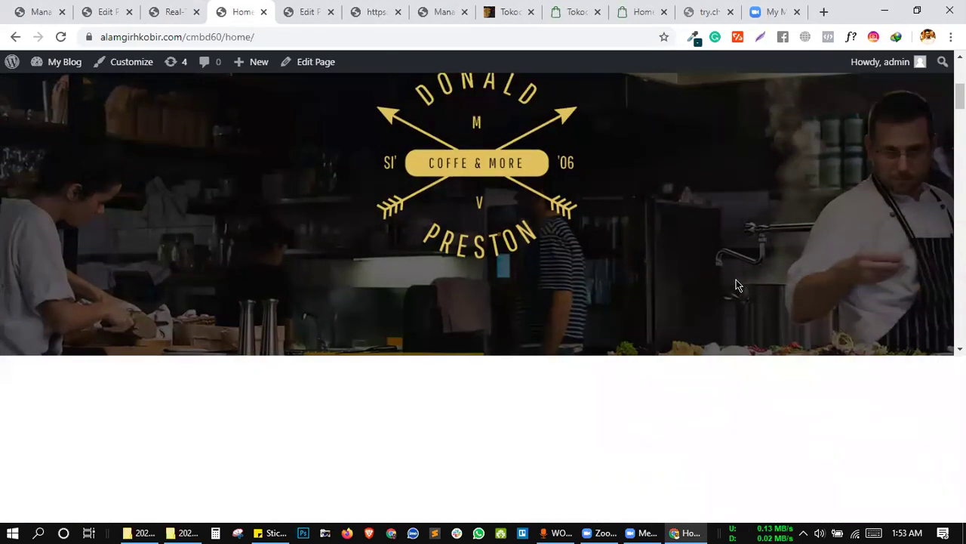
scroll(737, 285, down, 4)
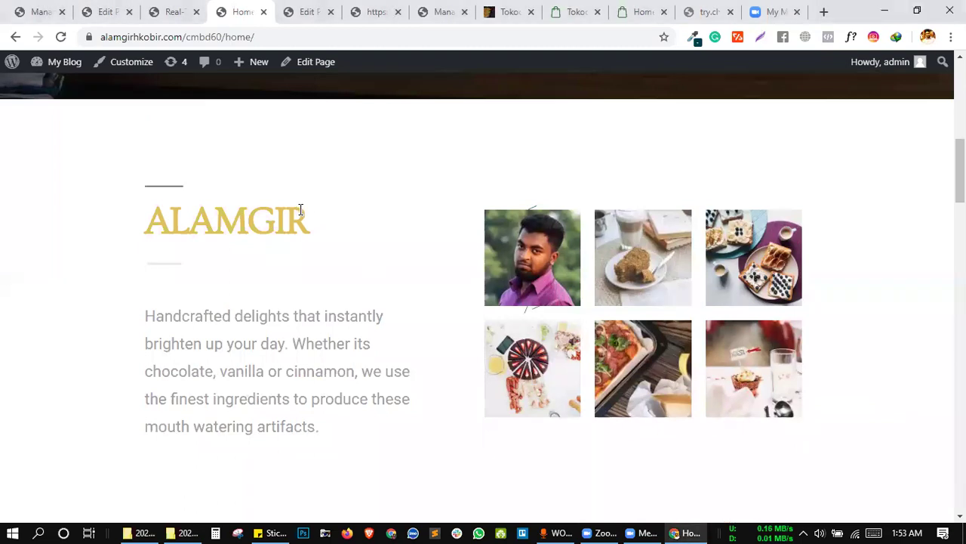
scroll(300, 209, up, 1)
Inspect the homepage heading to reopen developer tools on its section markup.
right_click(196, 212)
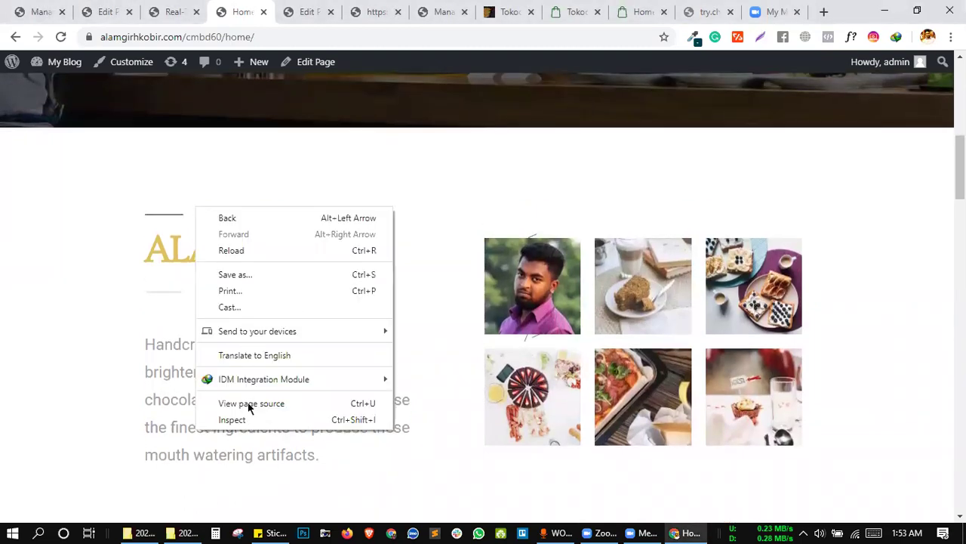
click(252, 419)
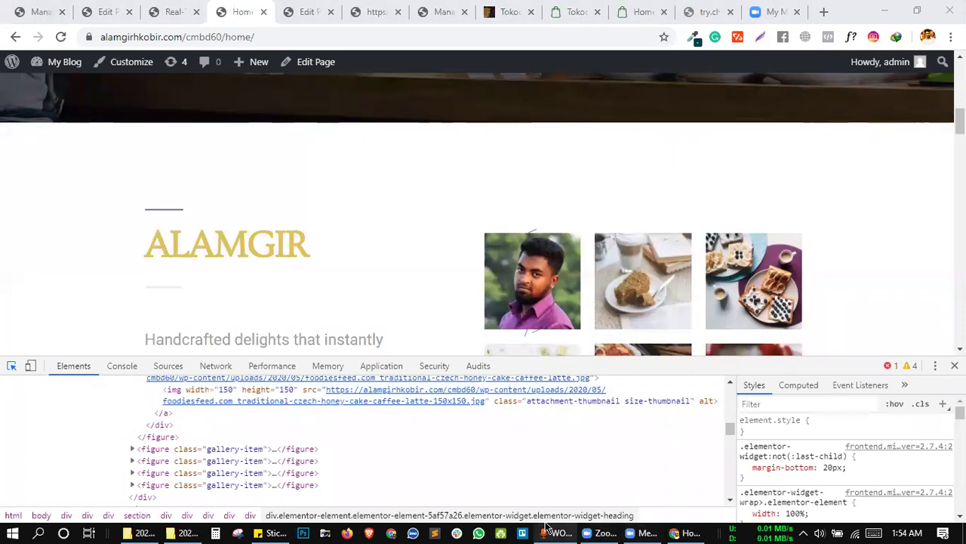
Agree to reconnect WO Mic over Bluetooth and dismiss the connection failure error.
click(548, 526)
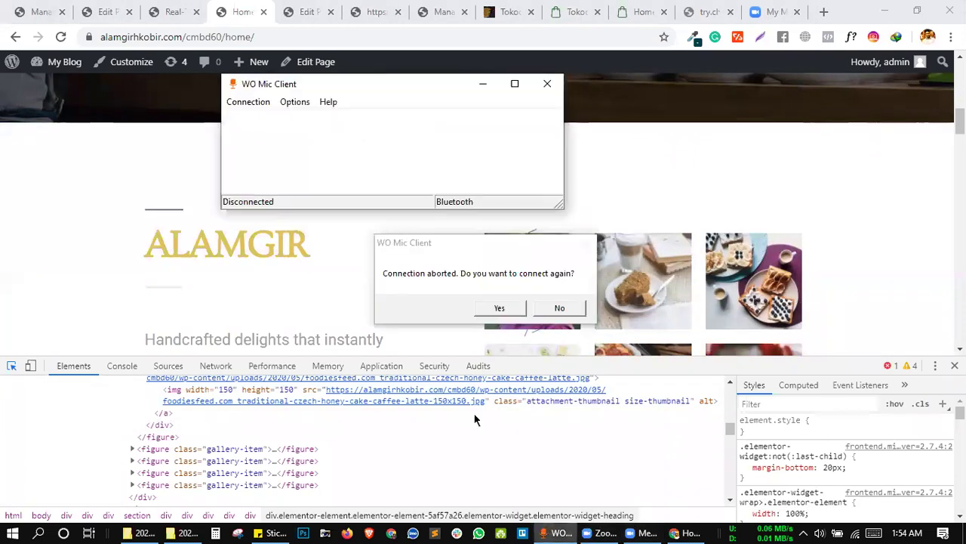
click(241, 110)
click(245, 100)
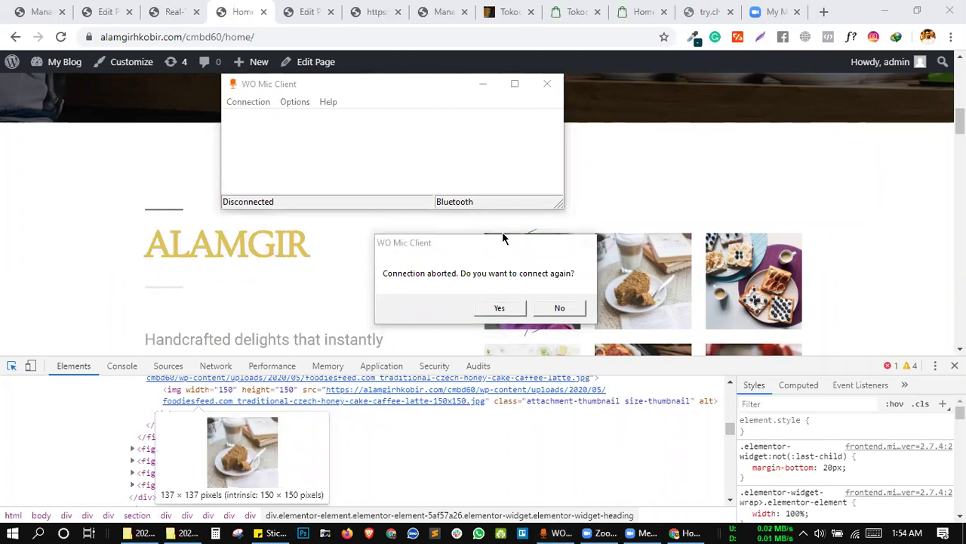
click(500, 309)
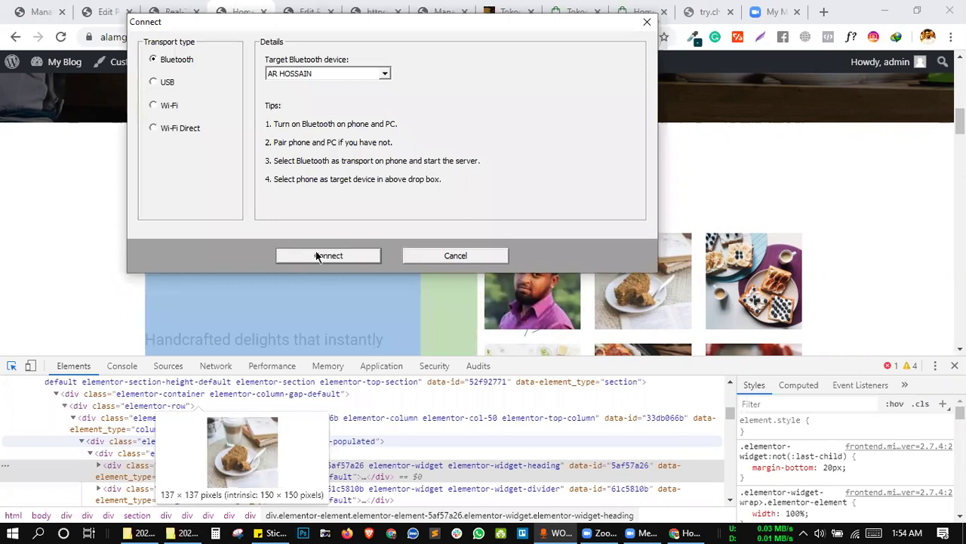
click(317, 256)
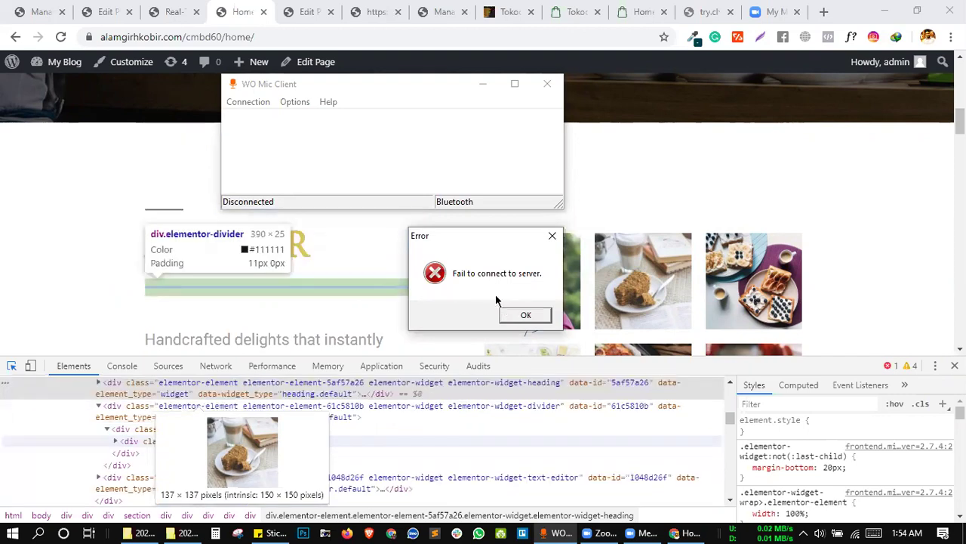
click(531, 317)
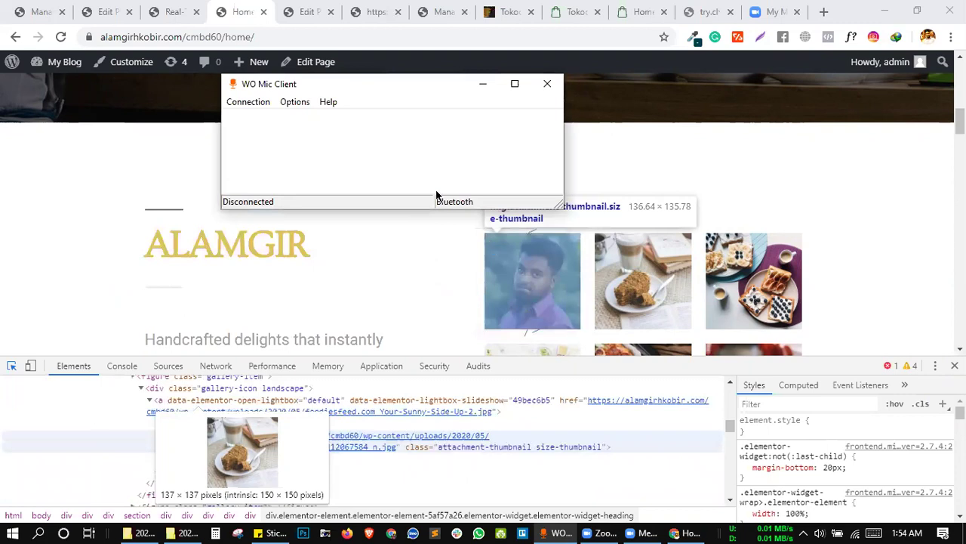
Retry the Bluetooth connection from the setup dialog and minimize the WO Mic window.
click(246, 102)
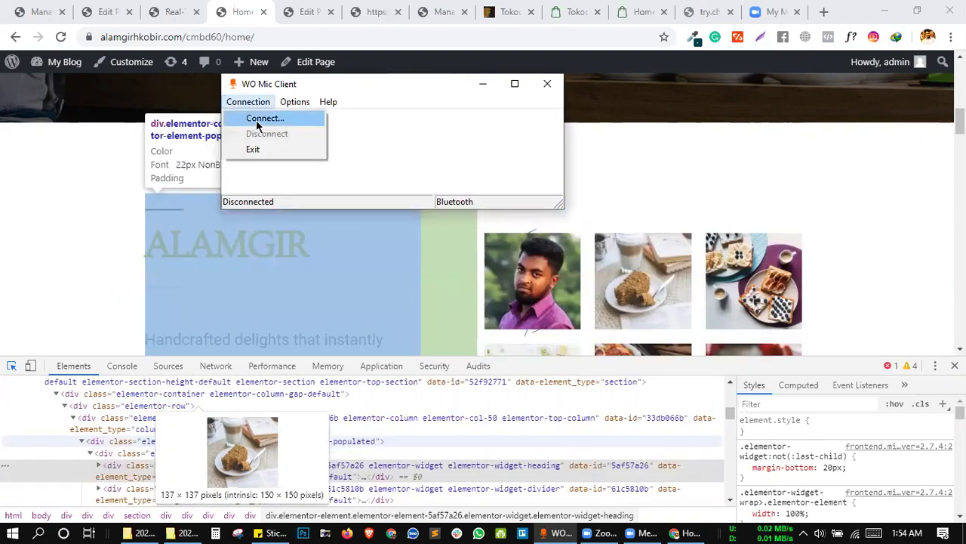
click(258, 122)
click(352, 255)
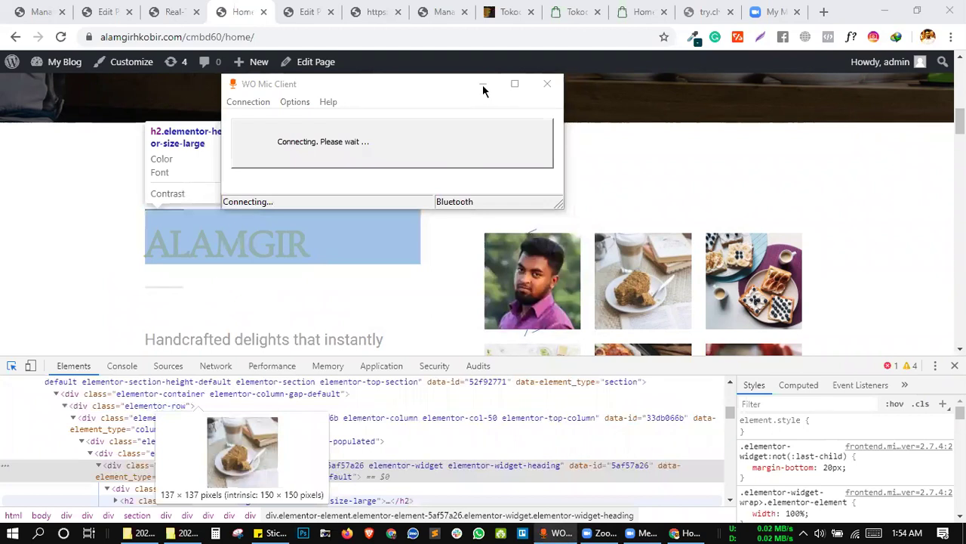
click(483, 85)
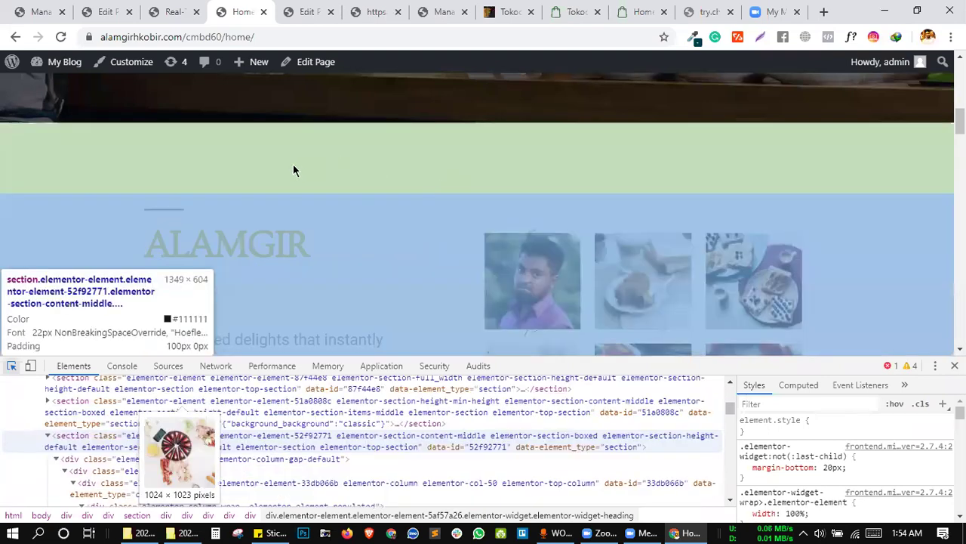
Select the ALAMGIR section node in the inspector and check its context menu.
click(286, 168)
scroll(464, 205, down, 1)
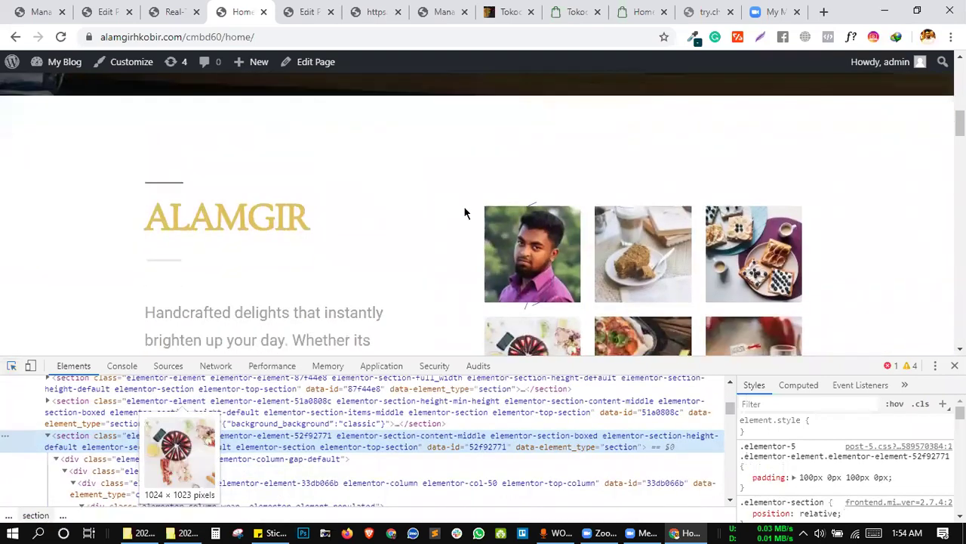
scroll(463, 213, down, 1)
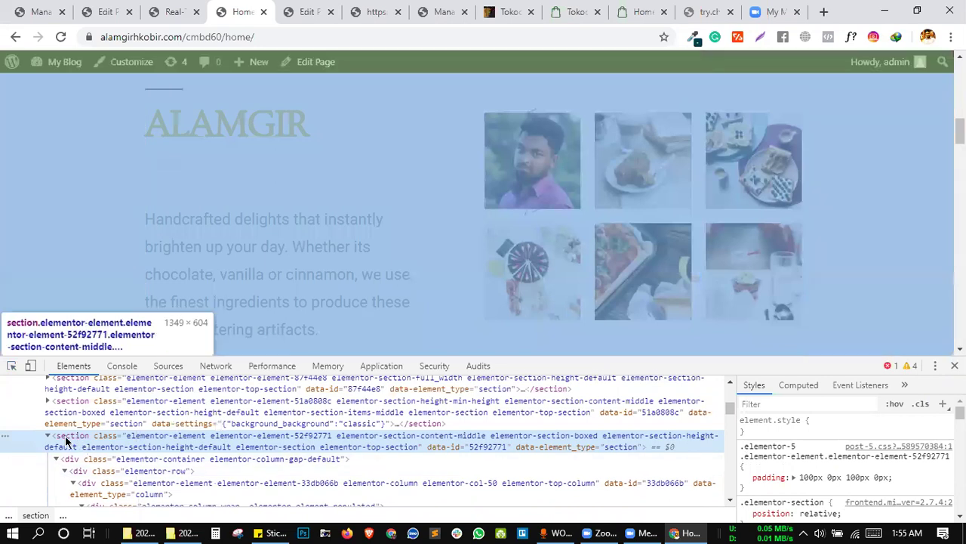
right_click(107, 435)
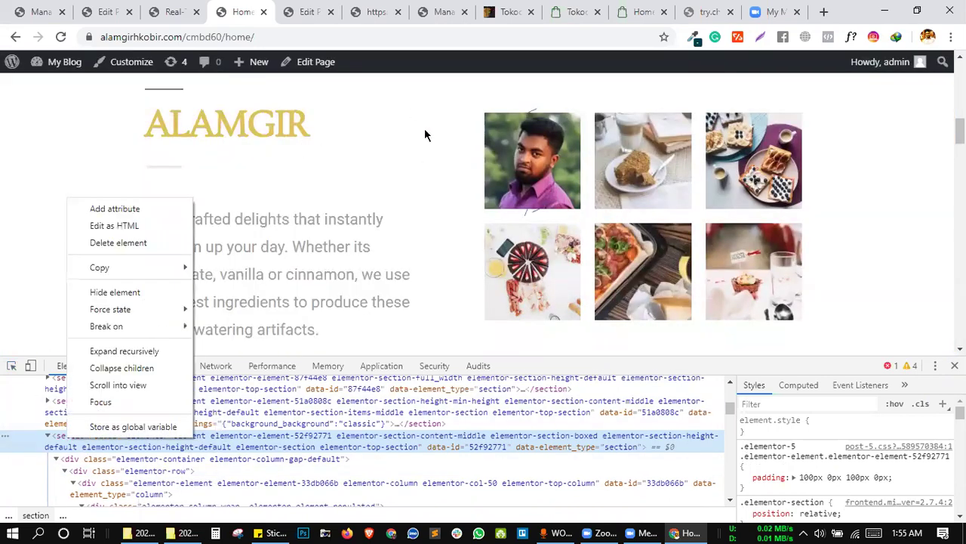
click(357, 260)
scroll(358, 259, down, 5)
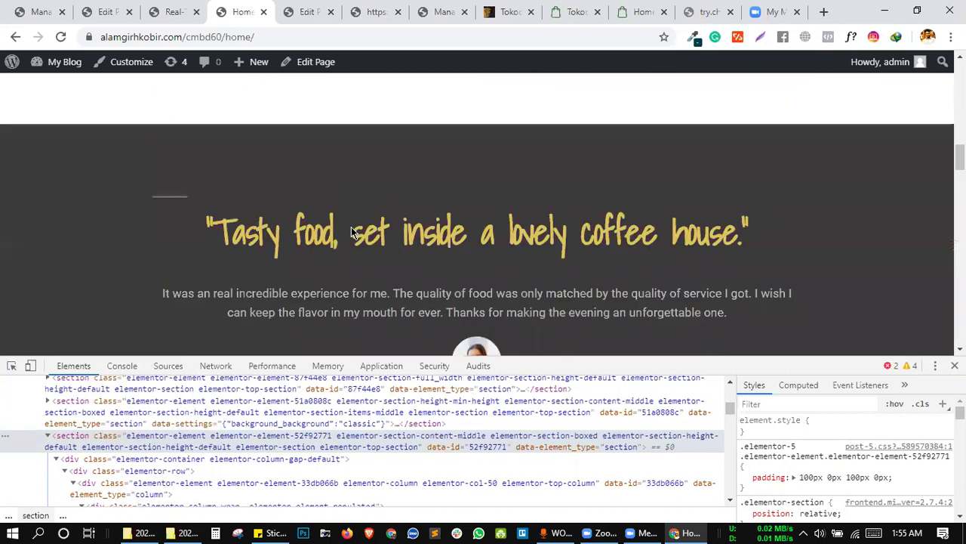
scroll(351, 233, down, 2)
scroll(351, 232, up, 8)
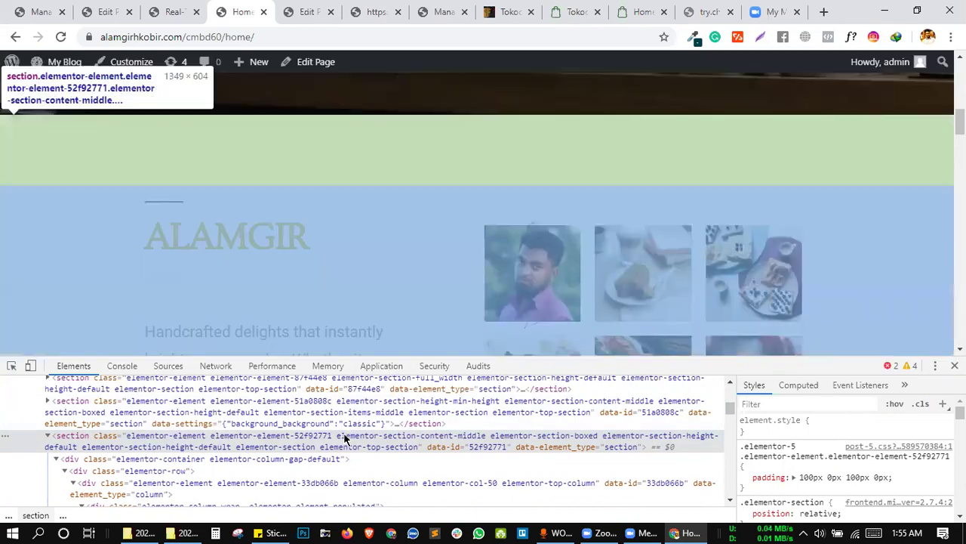
Open the ALAMGIR section's markup for editing with F2 and select all of it.
right_click(344, 437)
key(Escape)
key(F2)
scroll(317, 468, down, 4)
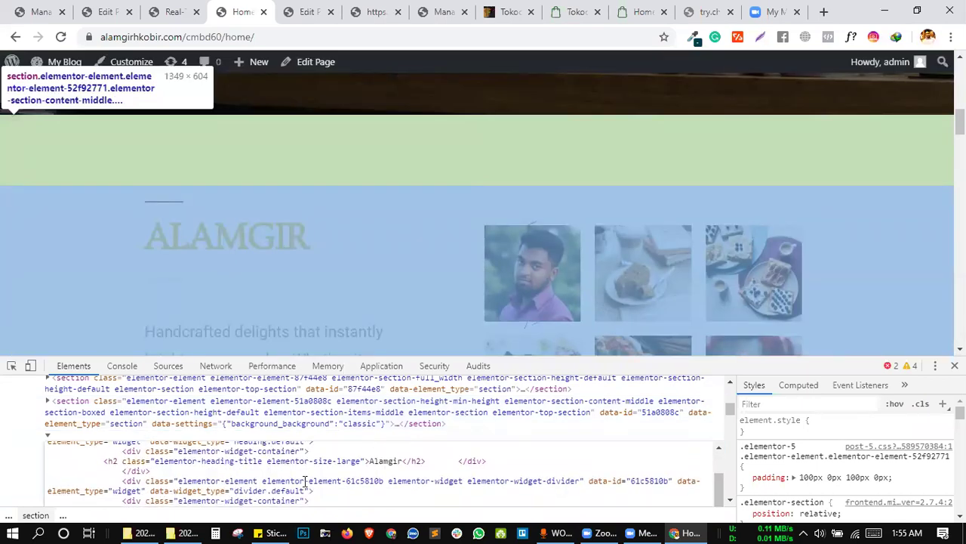
key(ctrl+a)
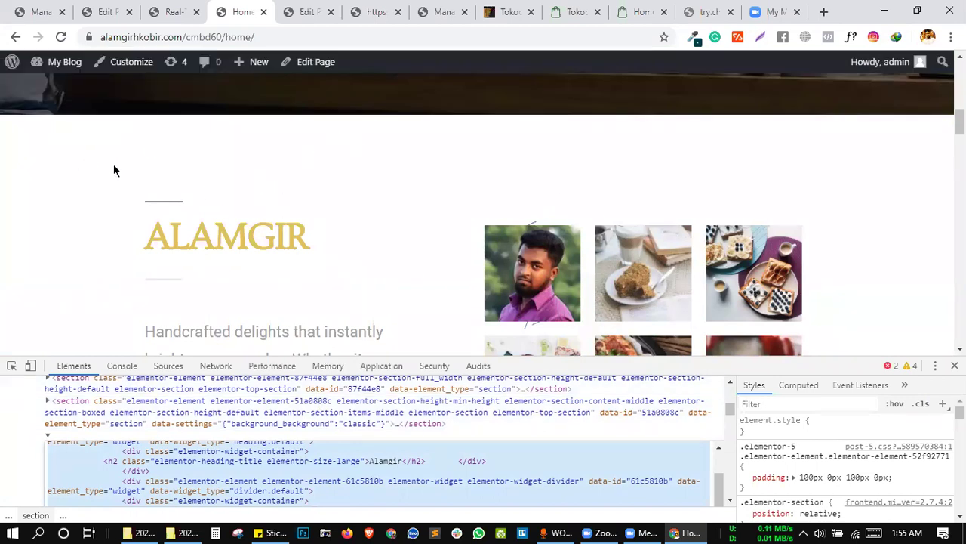
Paste the ALAMGIR section markup into an empty rule's Find field.
click(173, 11)
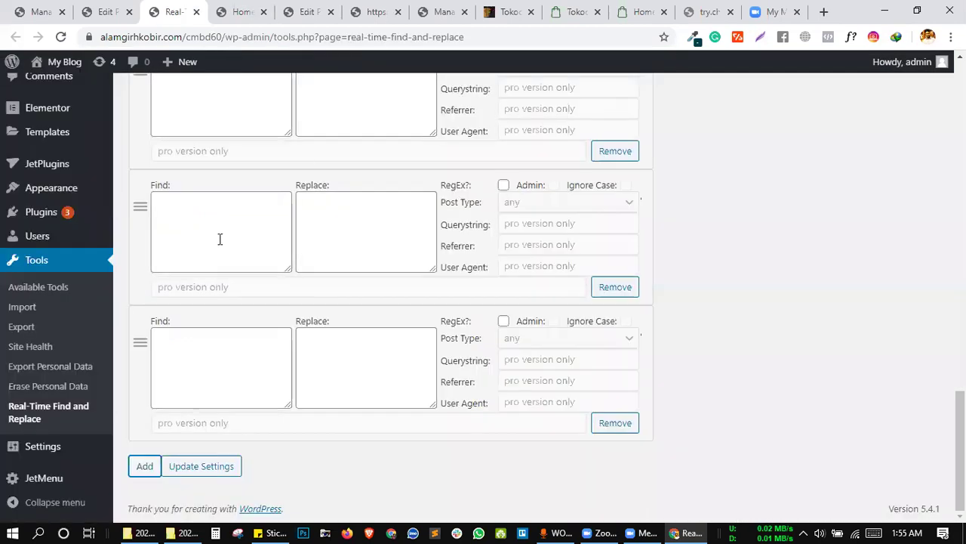
scroll(220, 238, up, 10)
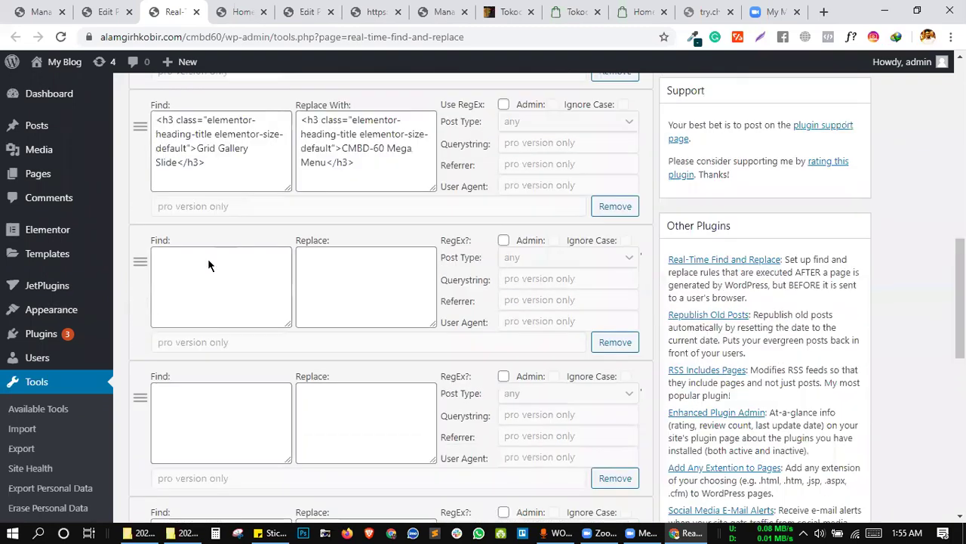
click(207, 317)
key(ctrl+v)
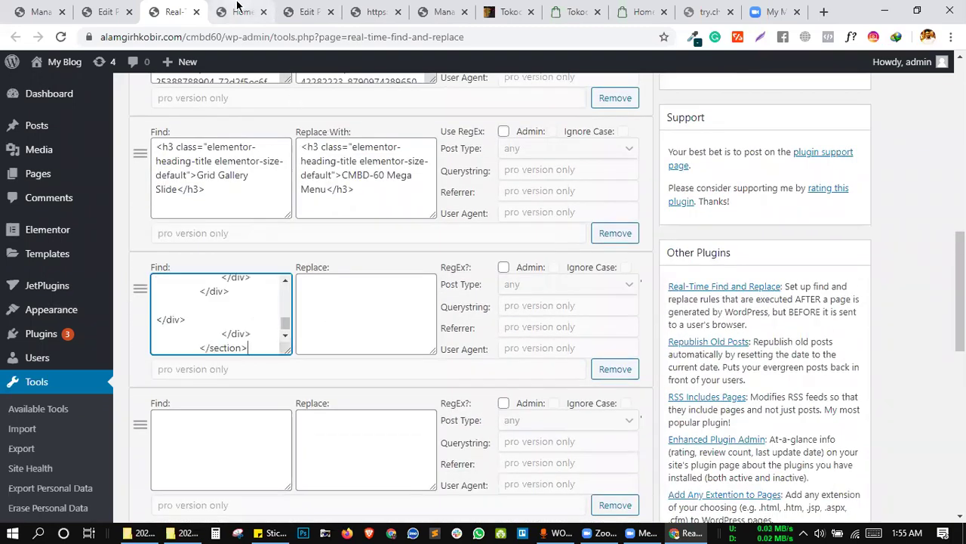
Pick the TASTY BREAKFAST section in DevTools, edit it as HTML, and select all its markup.
click(241, 11)
scroll(376, 206, down, 2)
scroll(376, 207, down, 10)
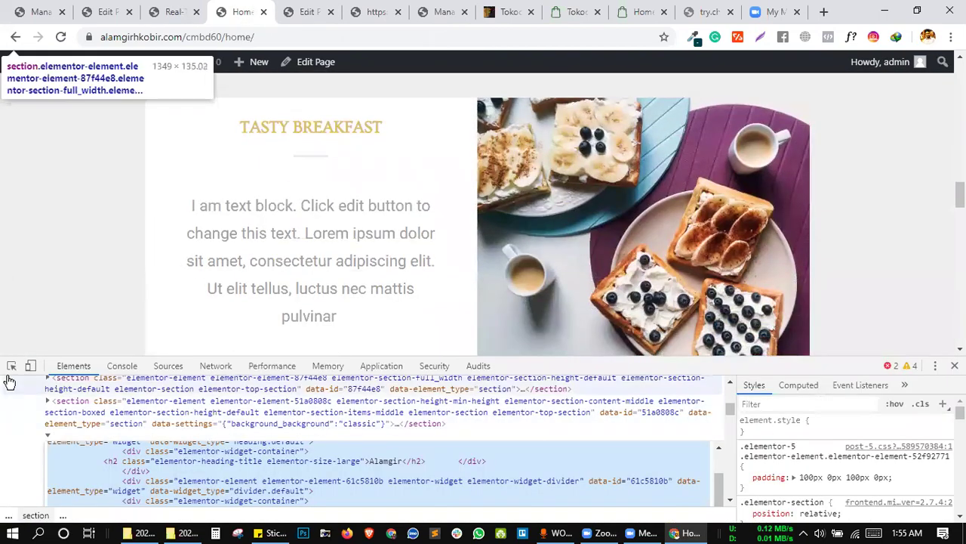
click(11, 366)
click(11, 366)
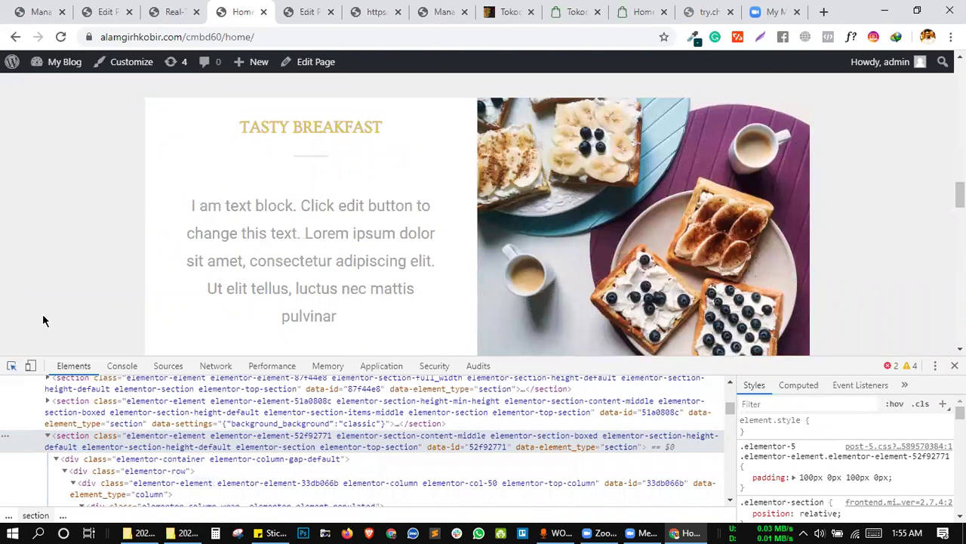
key(ctrl+shift+c)
click(99, 204)
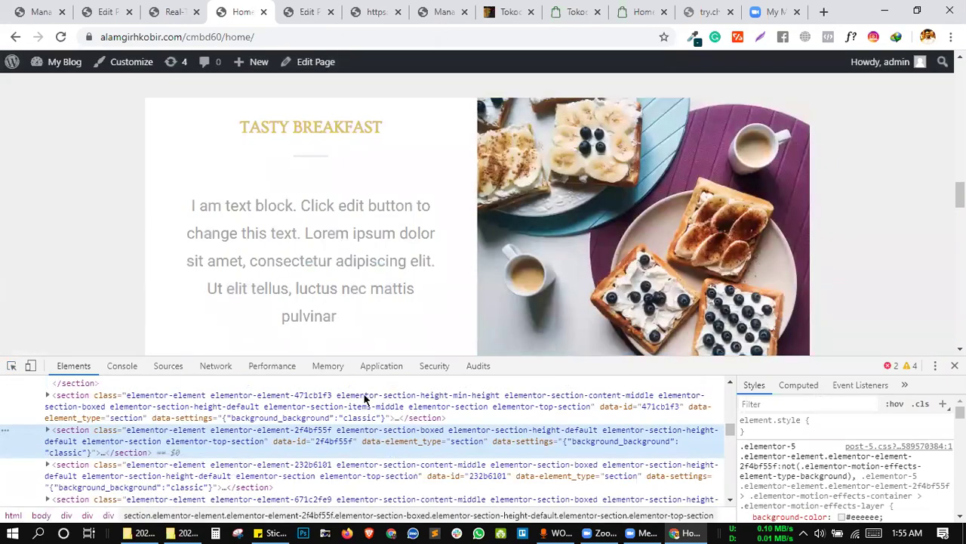
right_click(216, 435)
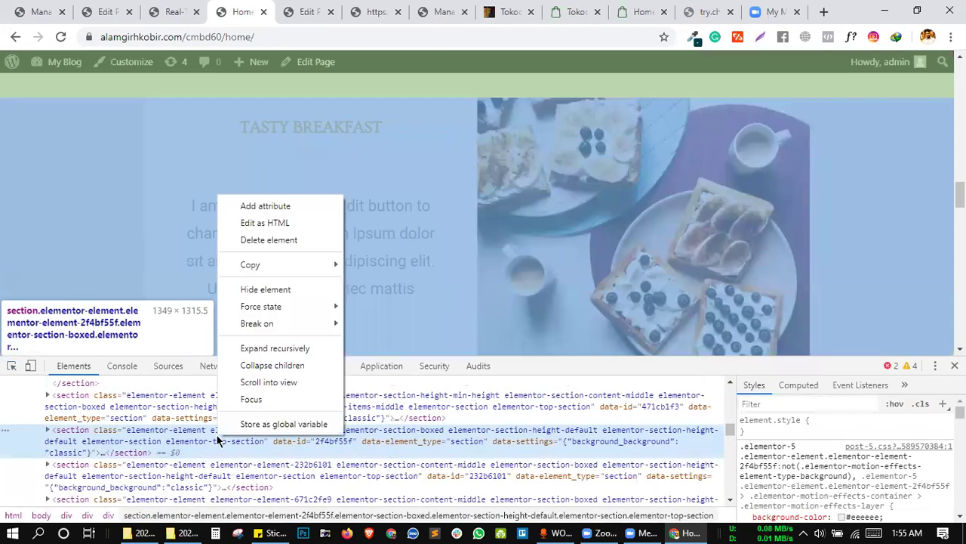
click(282, 220)
key(ctrl+a)
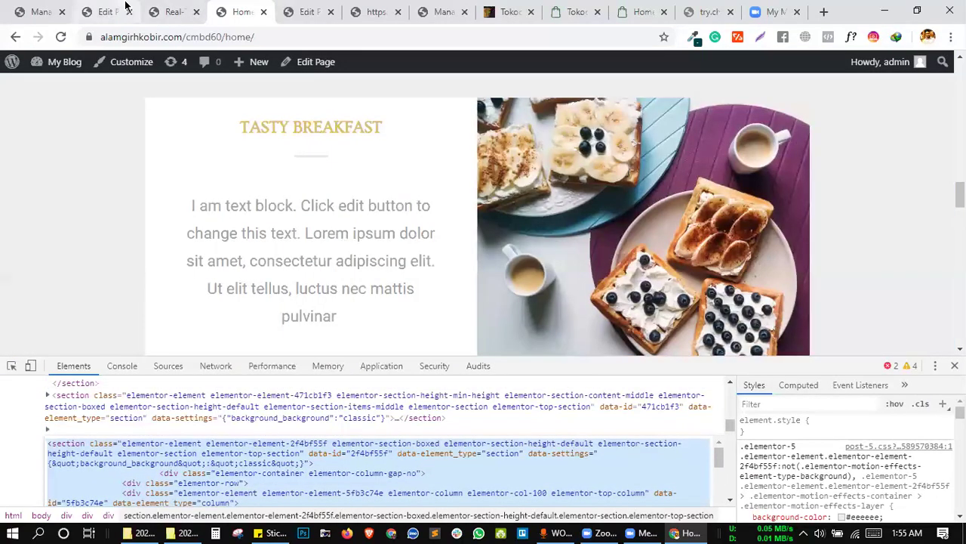
Paste the TASTY BREAKFAST markup into the rule's Replace field.
click(123, 10)
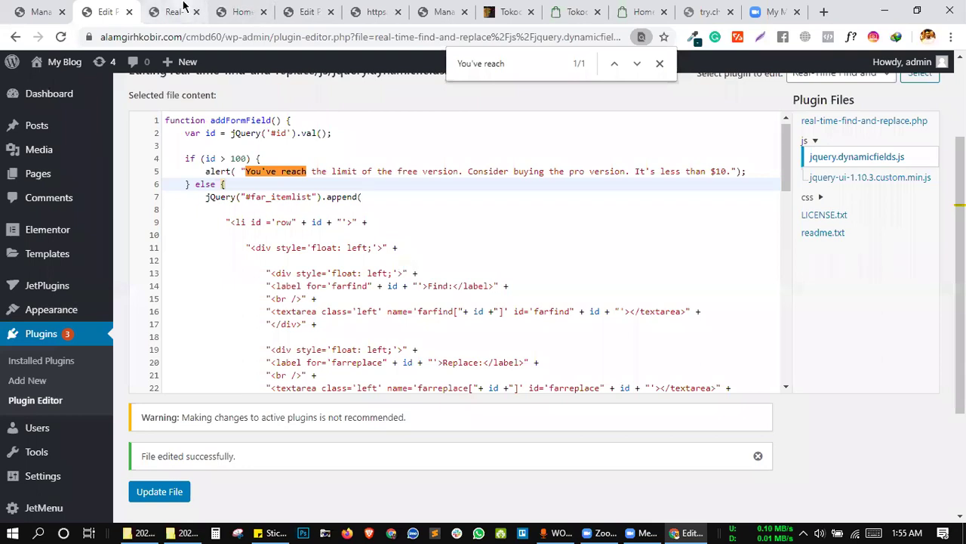
click(173, 11)
click(366, 323)
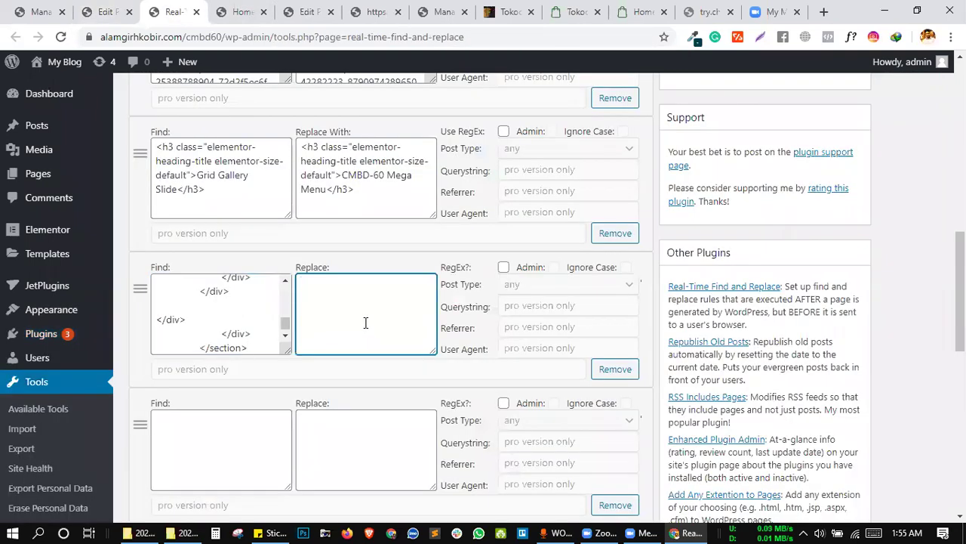
key(ctrl+v)
Remove the two empty rule rows and save the find-and-replace settings.
scroll(413, 382, down, 3)
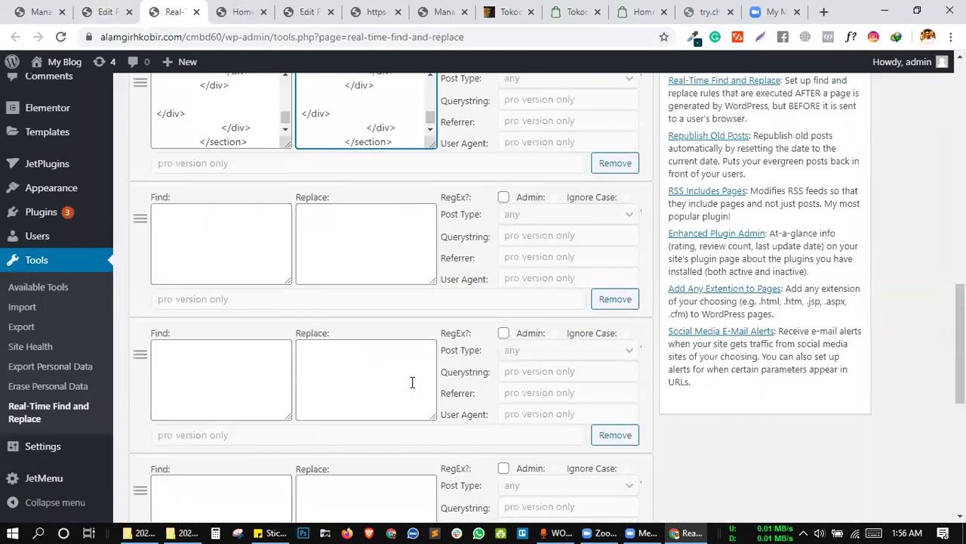
scroll(453, 389, up, 1)
click(615, 391)
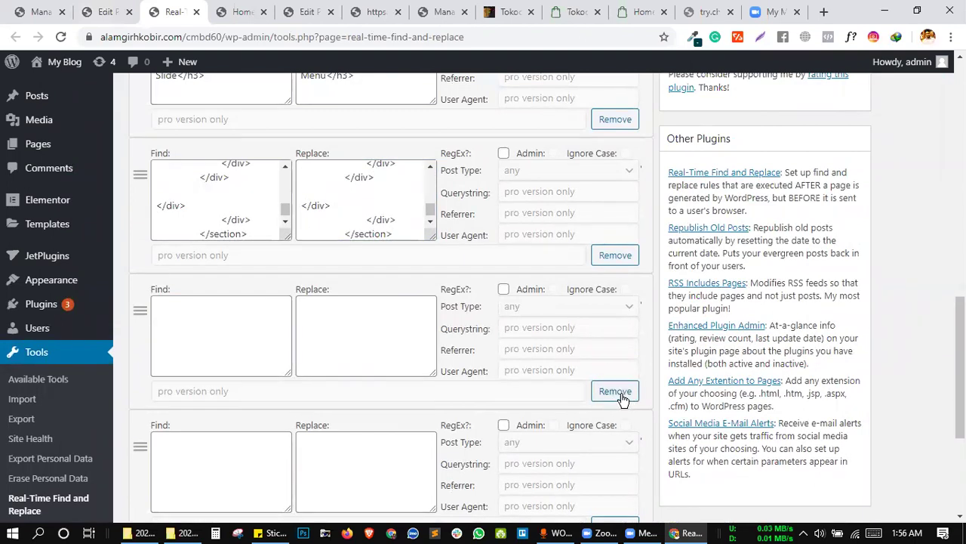
click(618, 393)
click(618, 393)
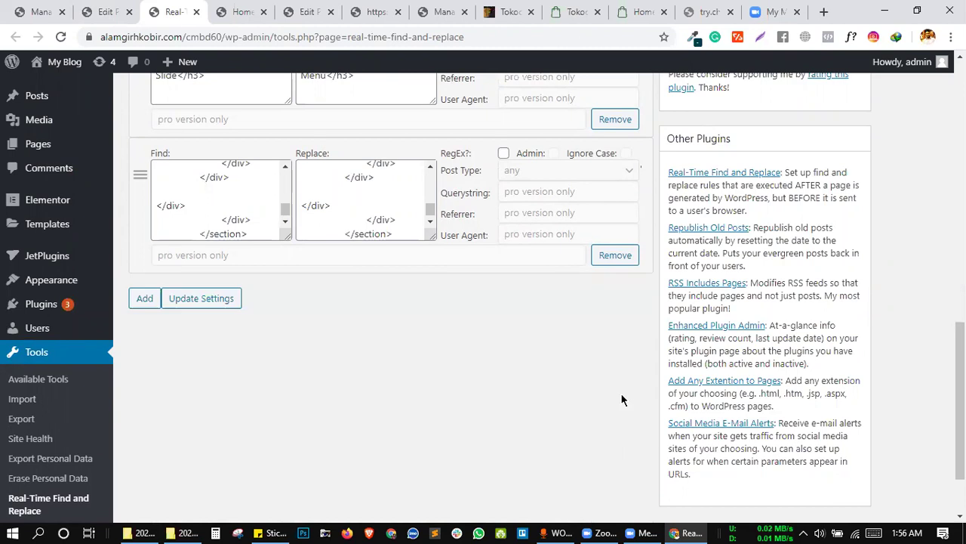
click(188, 305)
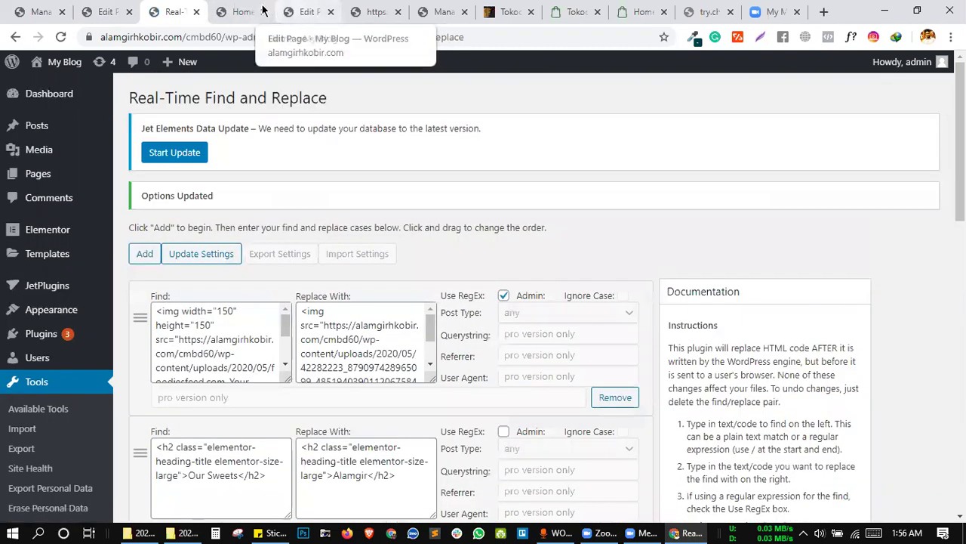
Reload the homepage, close the inspector, and scroll through the page looking for the replaced section.
click(242, 11)
click(60, 36)
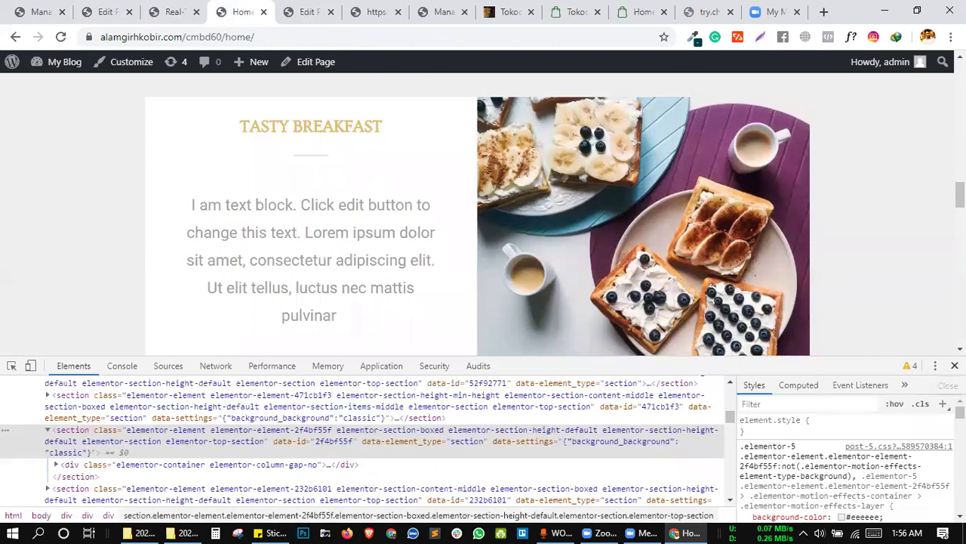
click(954, 365)
scroll(510, 195, down, 8)
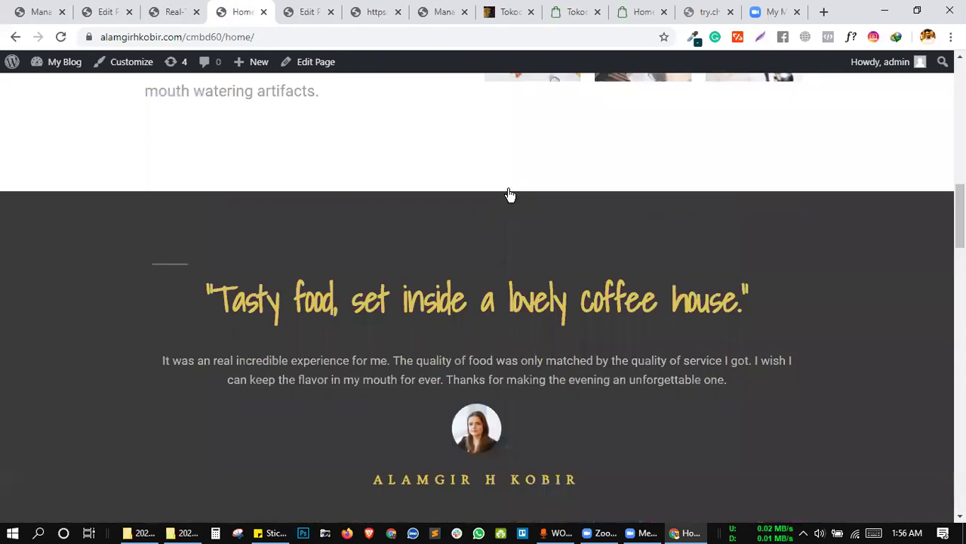
scroll(509, 195, up, 10)
scroll(508, 121, down, 5)
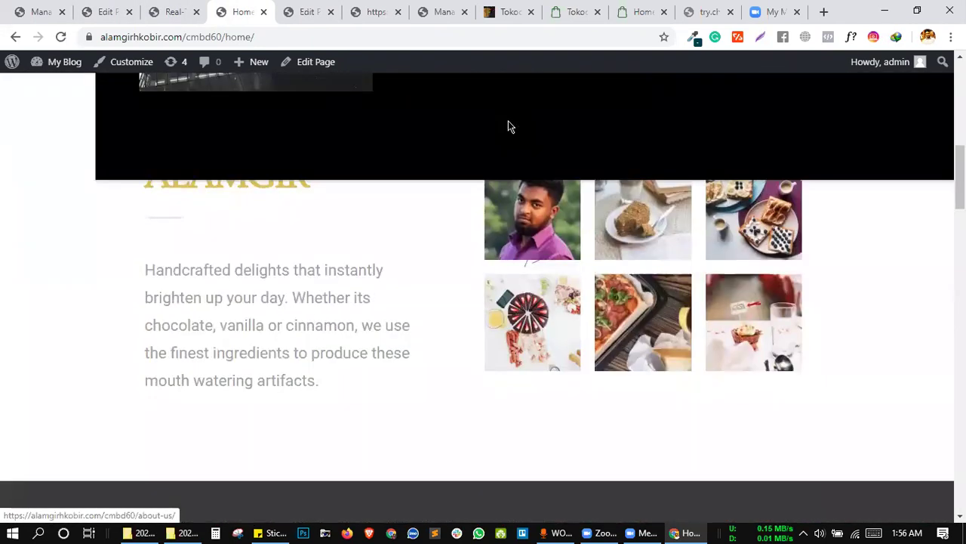
scroll(410, 227, up, 3)
scroll(410, 227, down, 3)
scroll(410, 230, up, 3)
scroll(410, 230, down, 4)
scroll(410, 234, down, 8)
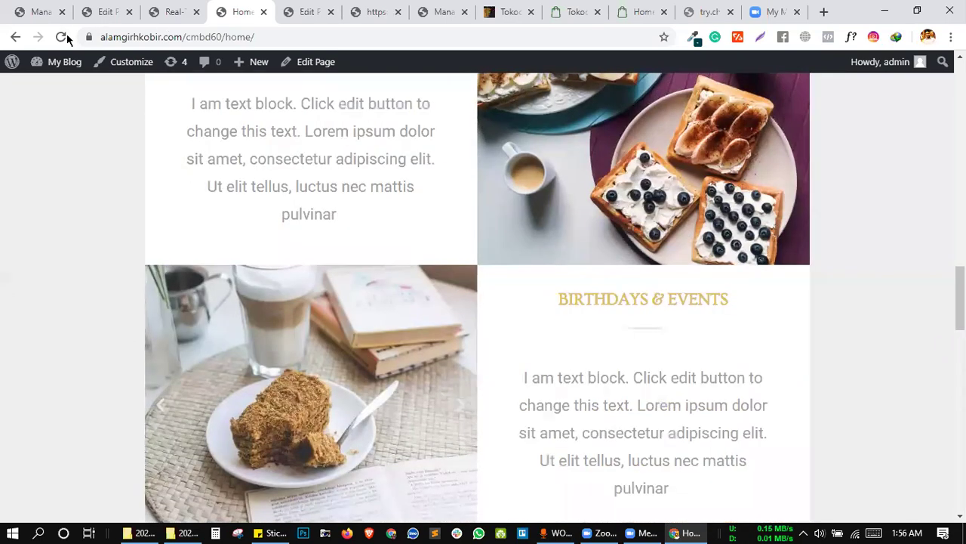
click(64, 38)
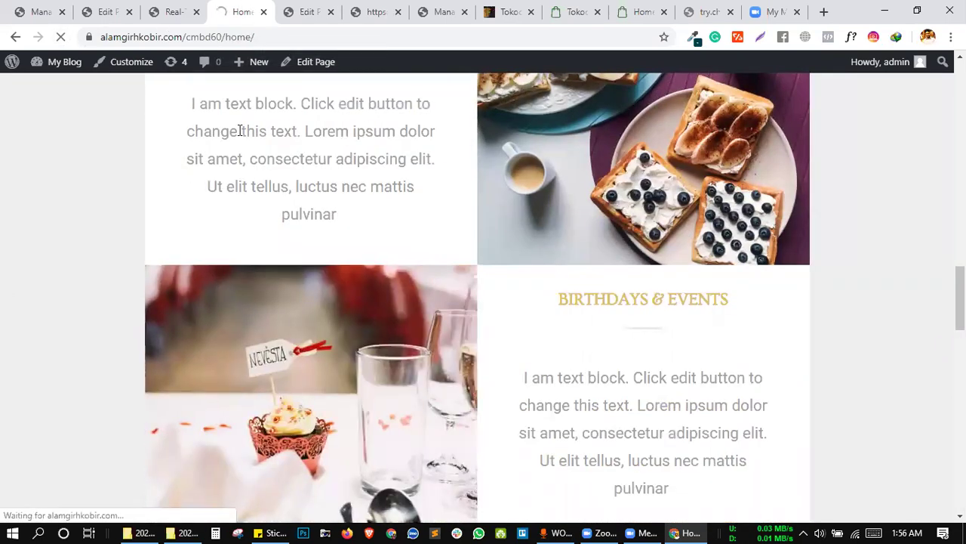
Save the Real-Time Find and Replace rules with Update Settings and reload the home page.
click(103, 11)
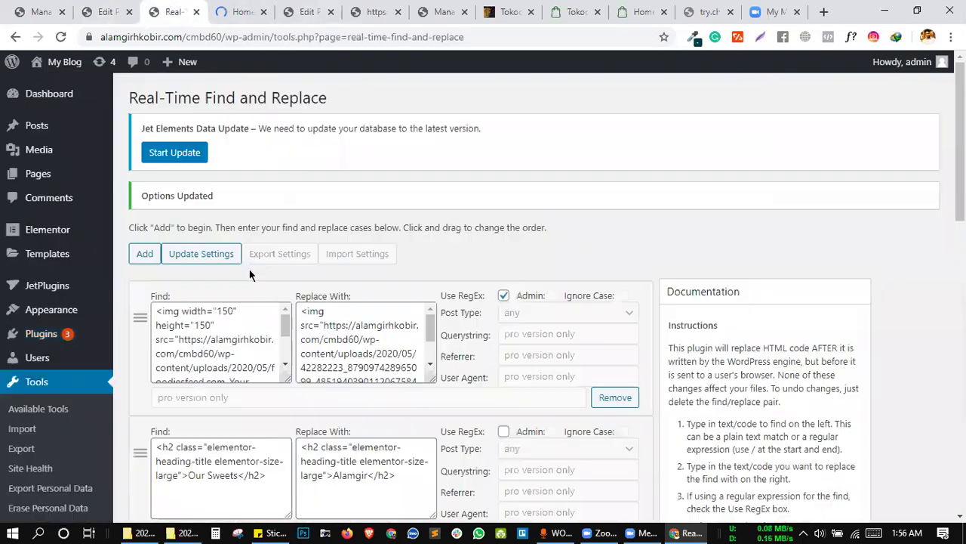
click(172, 11)
click(215, 259)
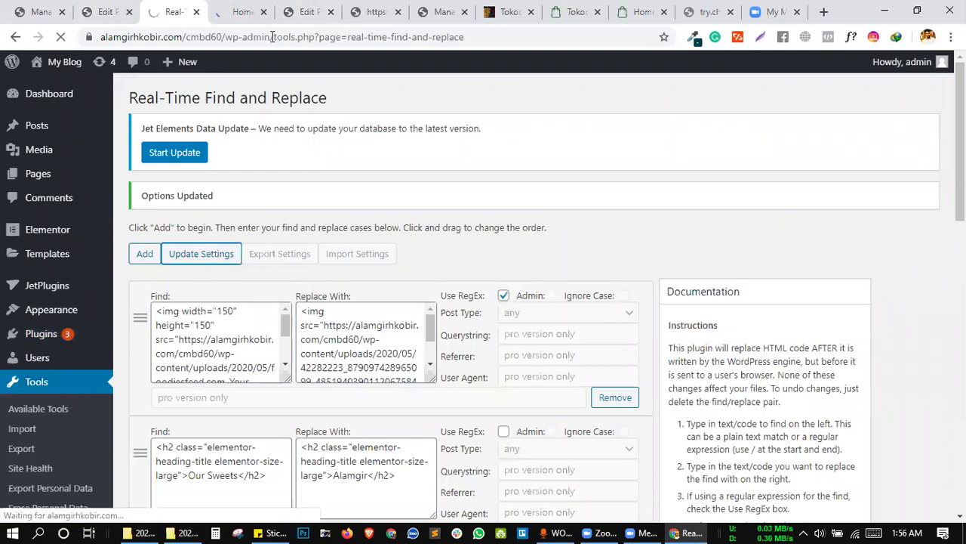
click(231, 10)
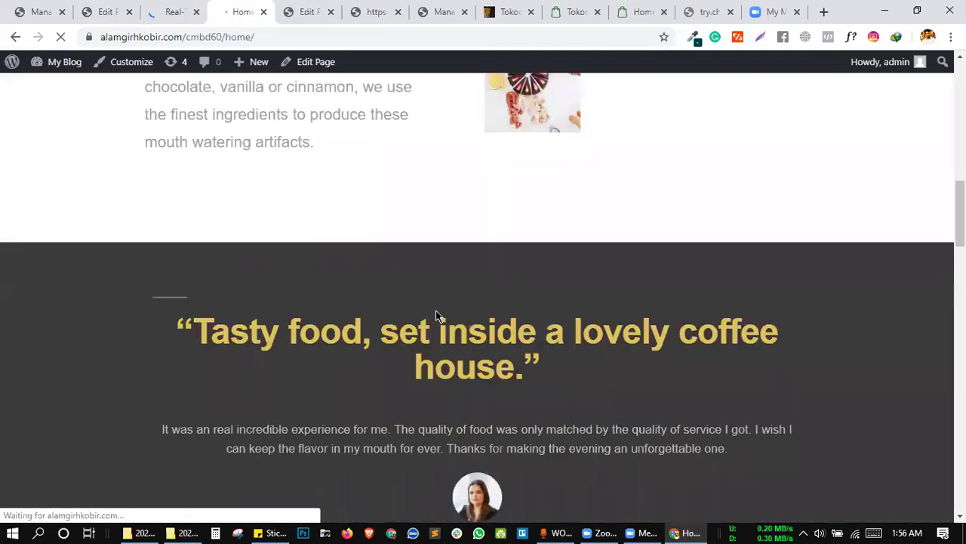
scroll(435, 315, down, 4)
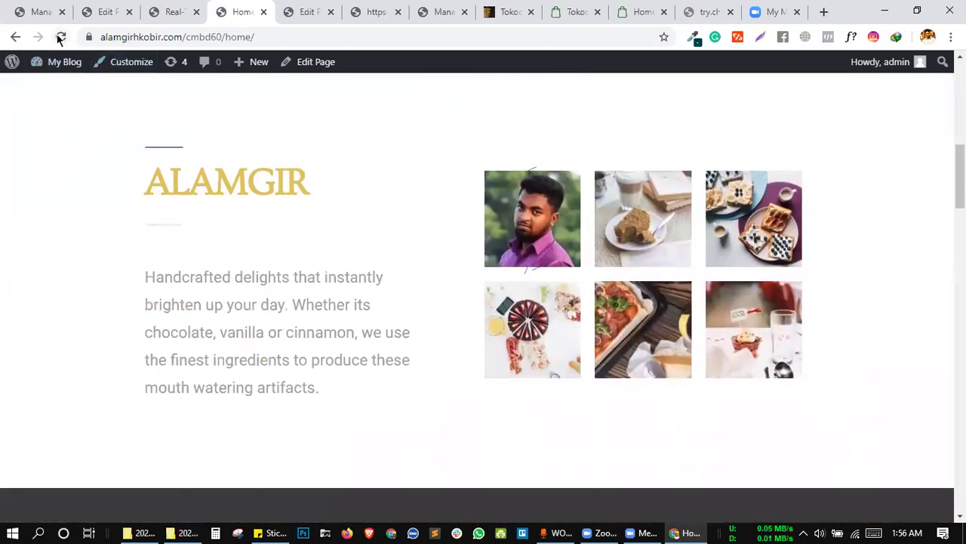
click(60, 36)
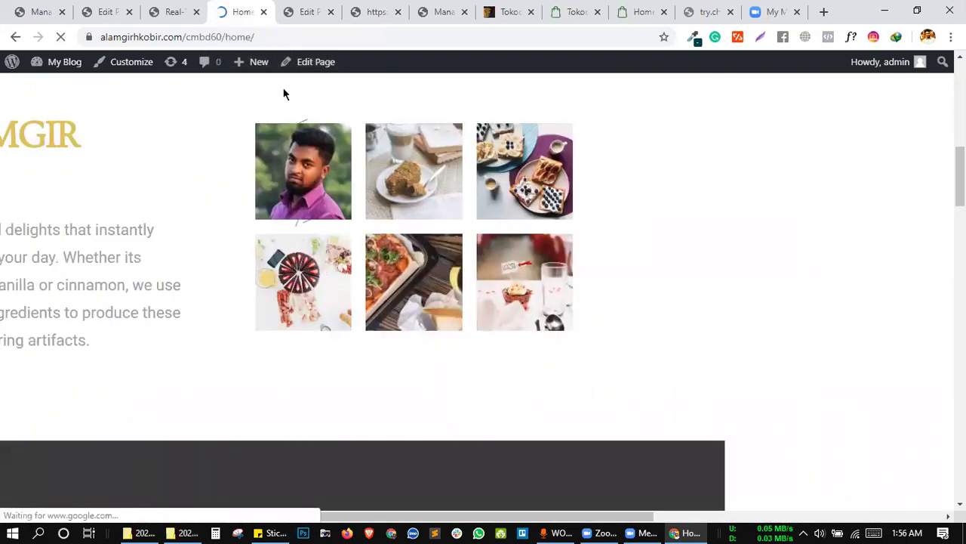
Scroll through the reloaded homepage to check whether the section heading reads ALAMGIR.
scroll(361, 248, up, 3)
scroll(361, 245, up, 5)
scroll(515, 274, down, 8)
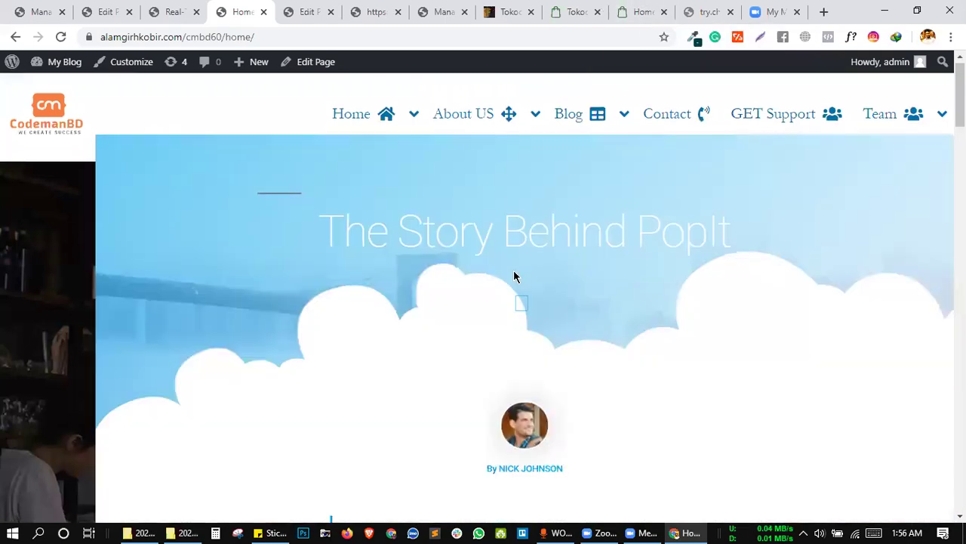
scroll(361, 293, down, 10)
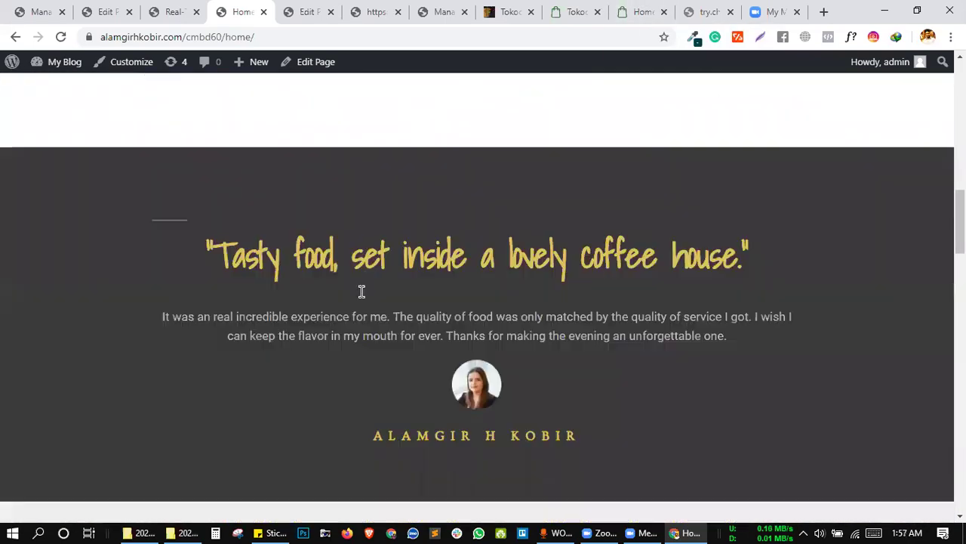
scroll(410, 323, down, 4)
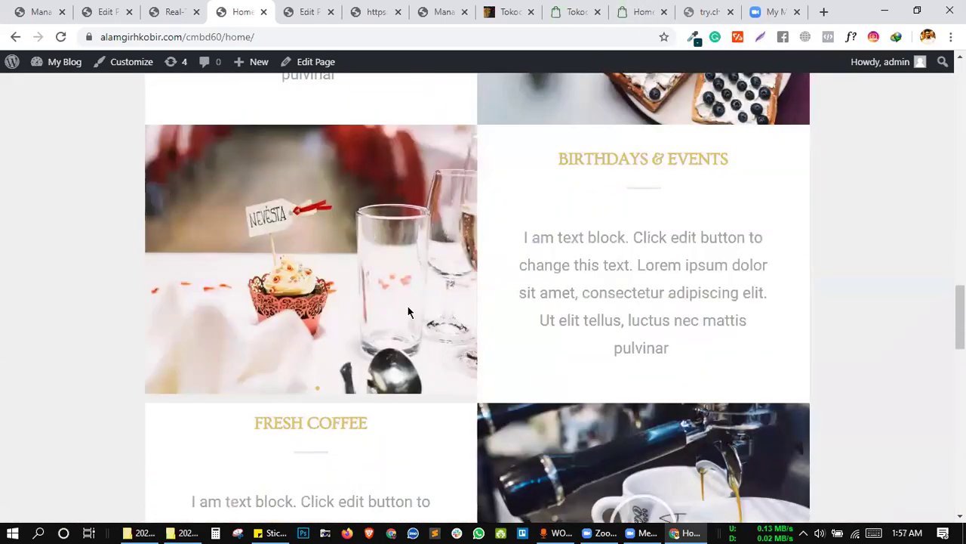
scroll(407, 300, down, 10)
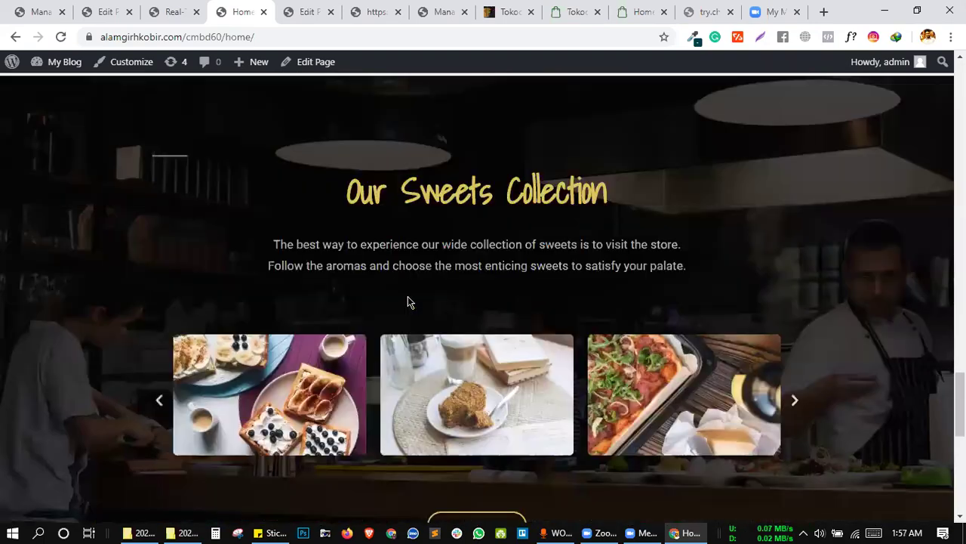
scroll(408, 301, up, 12)
scroll(406, 317, down, 13)
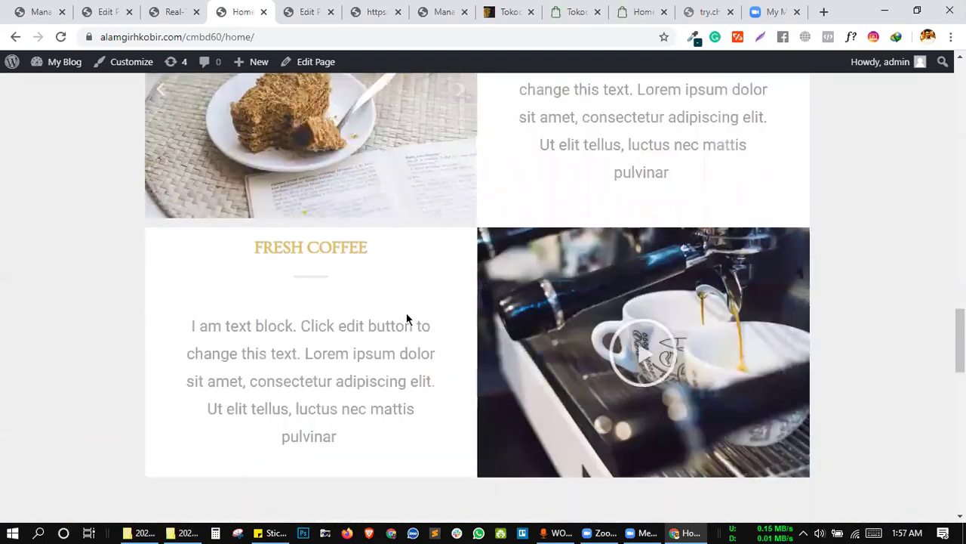
scroll(407, 318, down, 5)
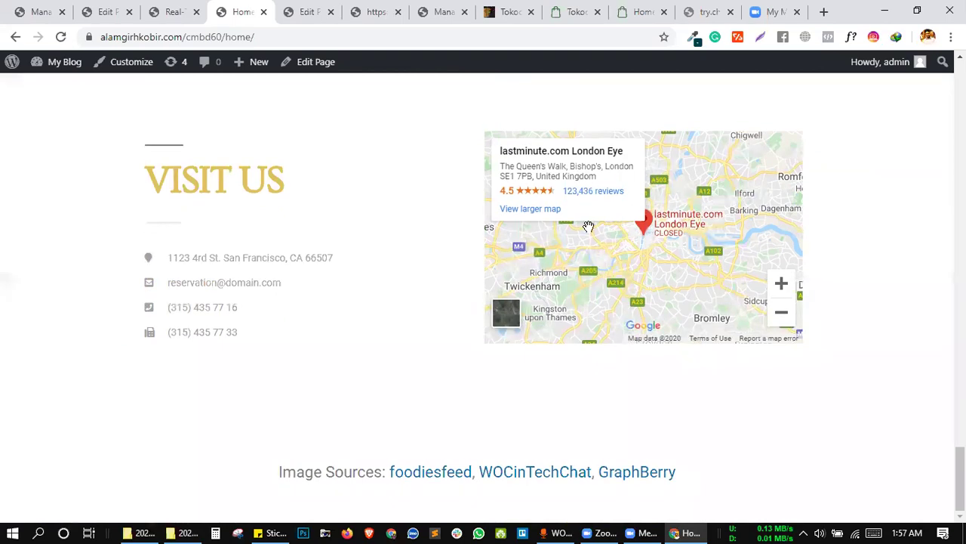
scroll(272, 269, up, 20)
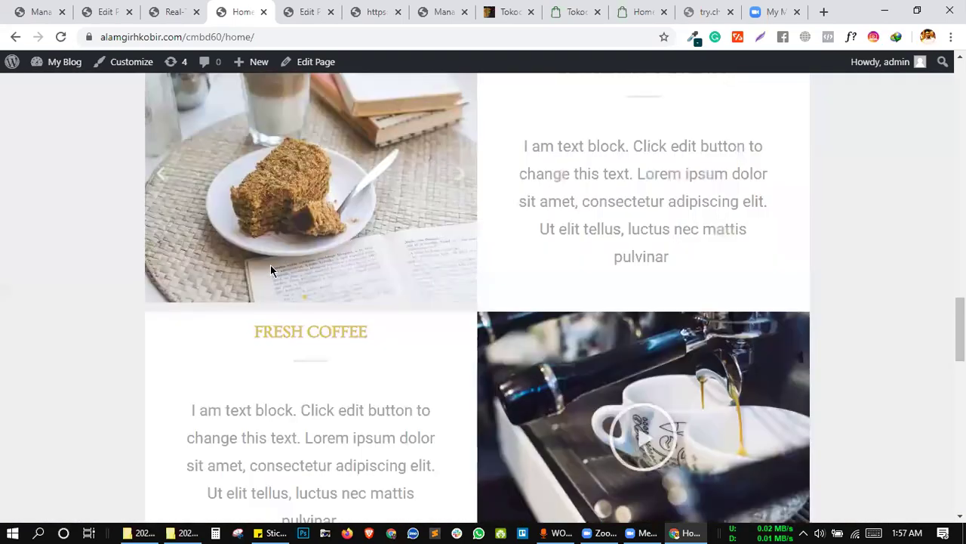
scroll(271, 265, up, 2)
scroll(271, 265, down, 5)
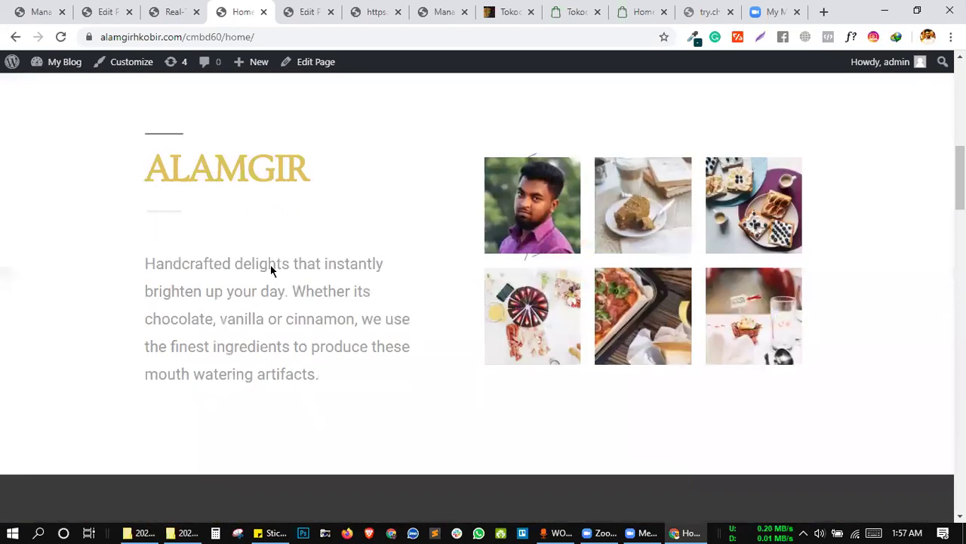
scroll(339, 277, up, 2)
scroll(342, 280, down, 3)
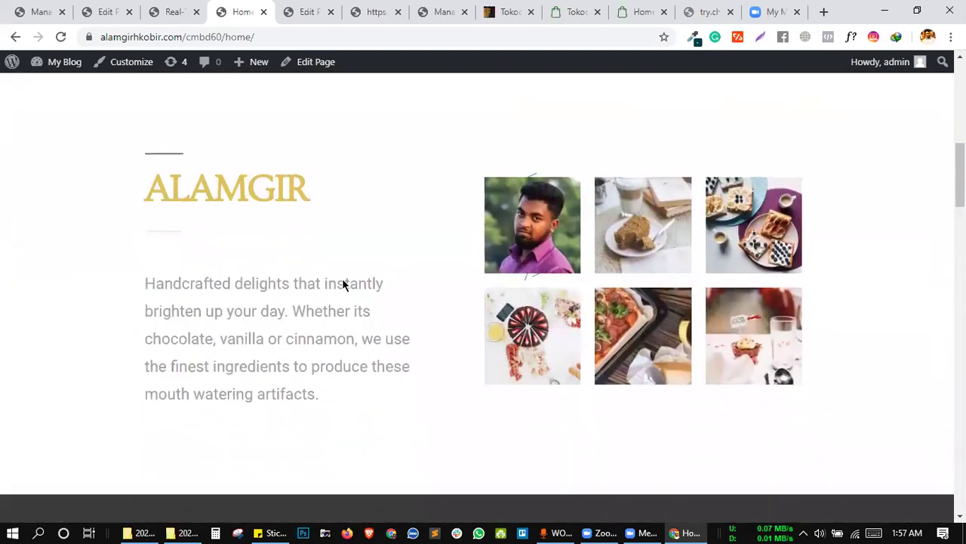
Inspect the ALAMGIR column wrapper and copy its full HTML from Edit as HTML.
right_click(375, 279)
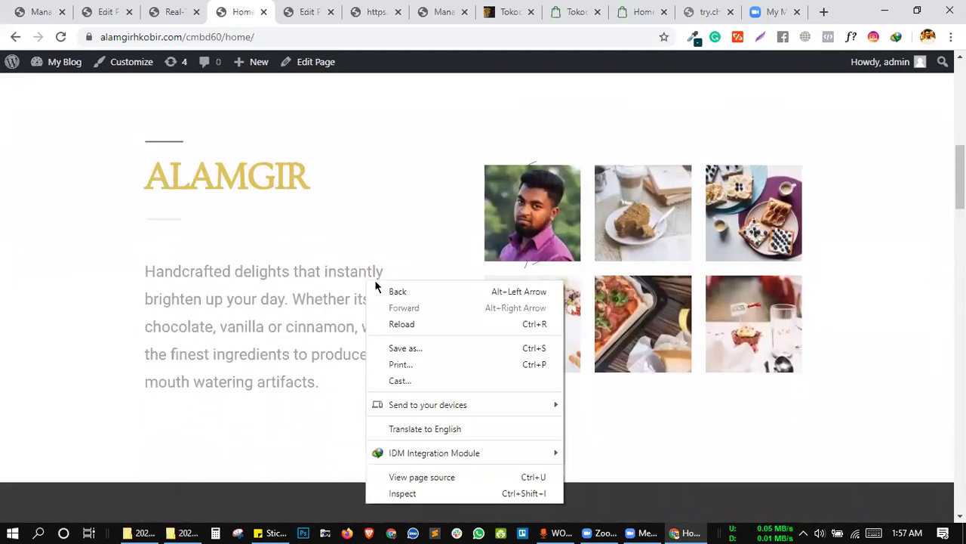
click(423, 495)
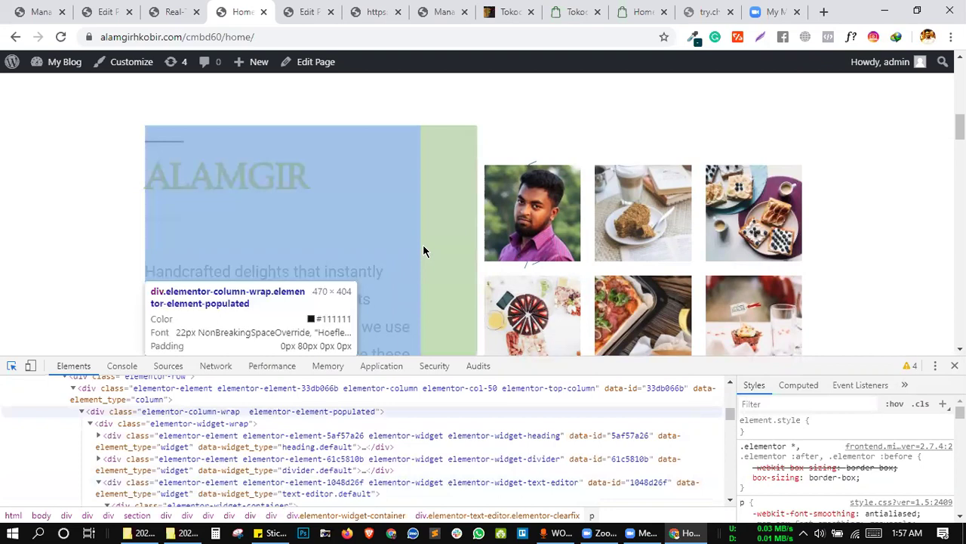
click(423, 246)
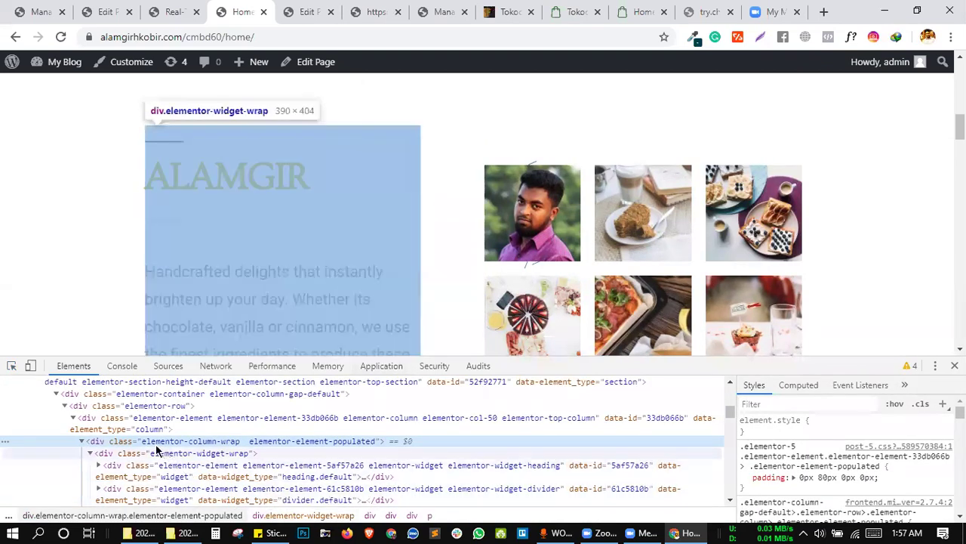
right_click(158, 444)
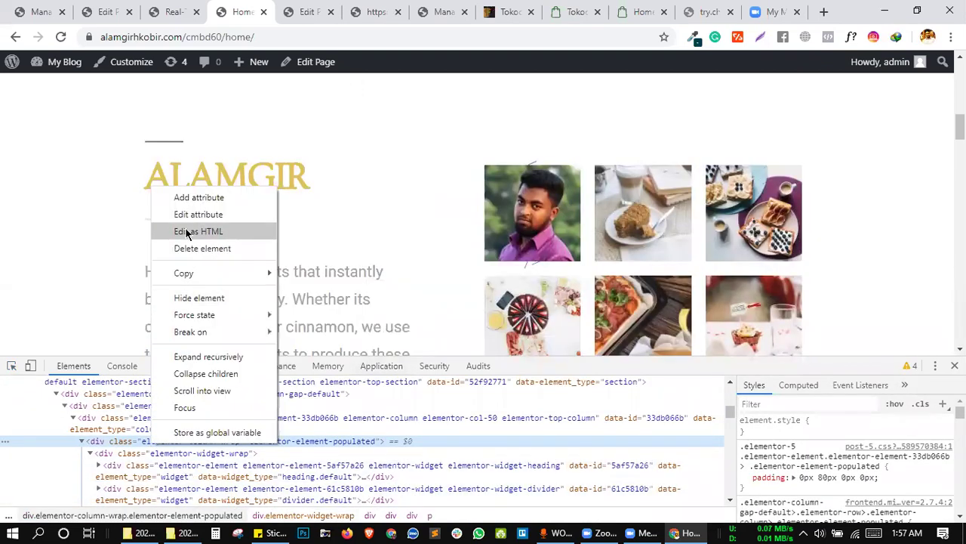
click(198, 231)
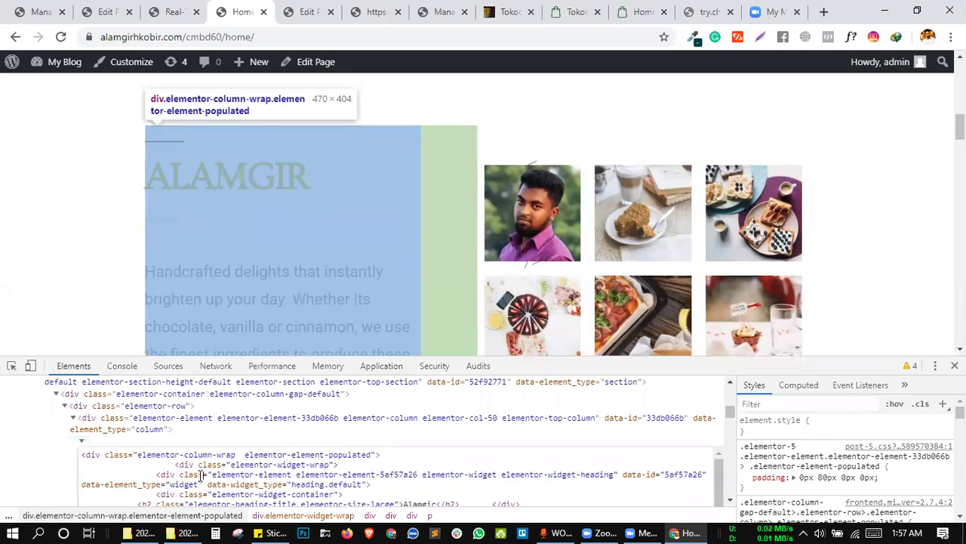
key(ctrl+a)
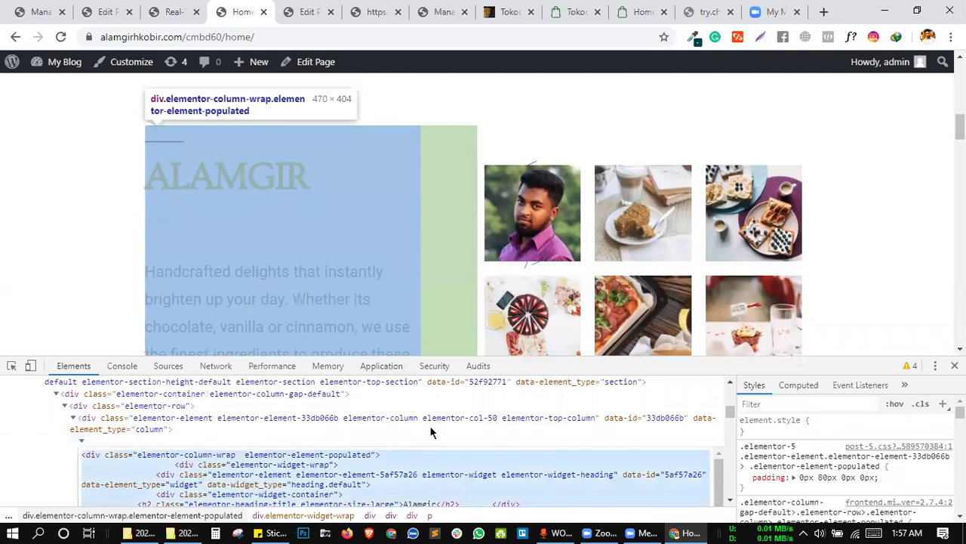
scroll(430, 432, down, 3)
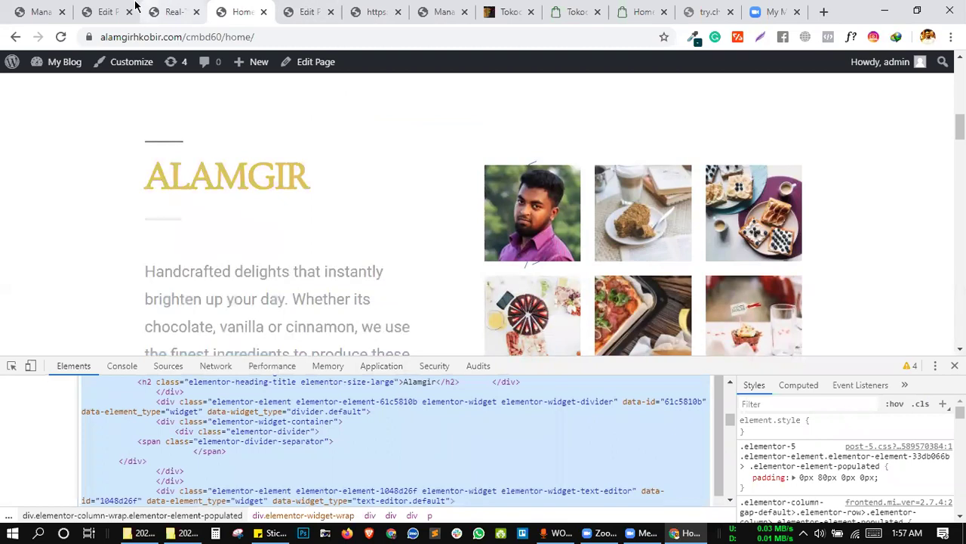
Remove the last find-and-replace rule, add a new one, and paste the column HTML into Find.
click(172, 12)
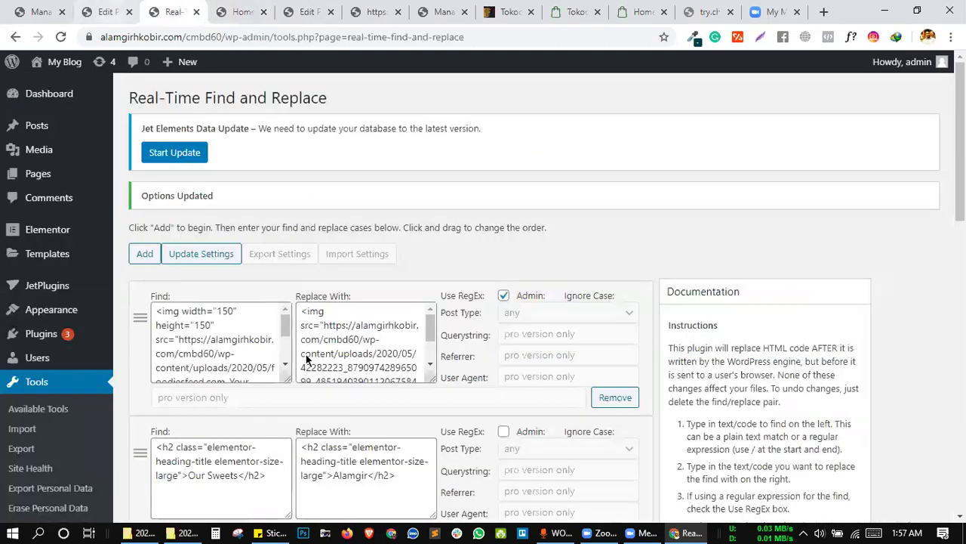
scroll(329, 413, down, 15)
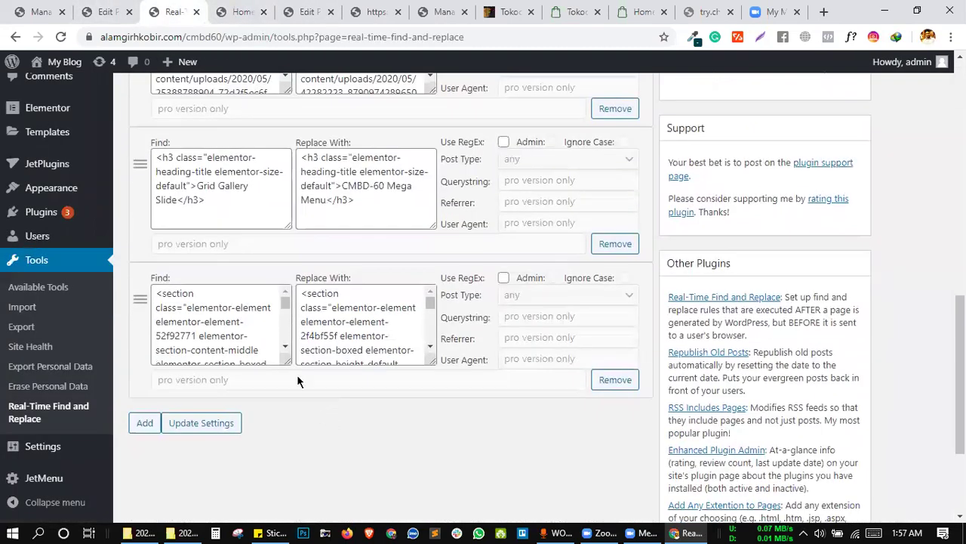
click(627, 367)
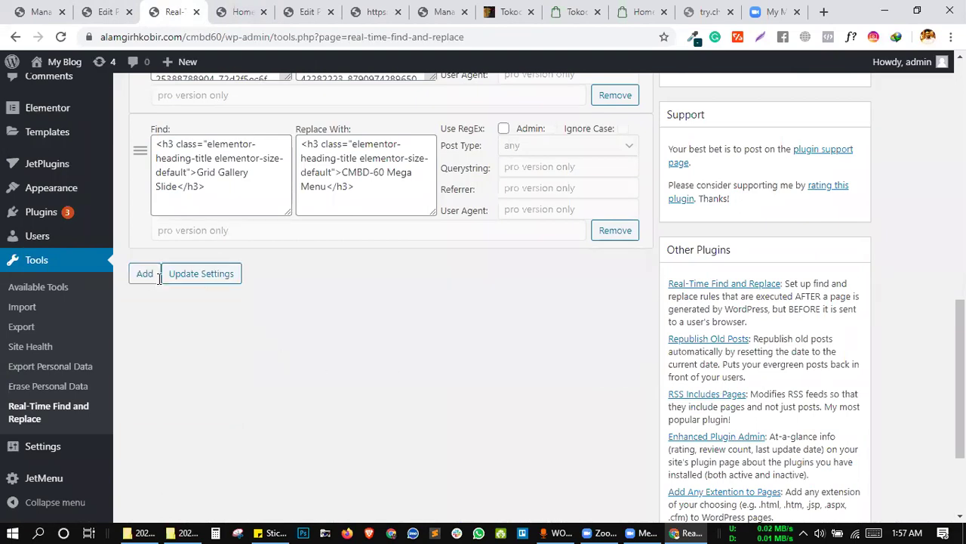
click(146, 273)
scroll(205, 209, down, 1)
click(196, 149)
key(ctrl+v)
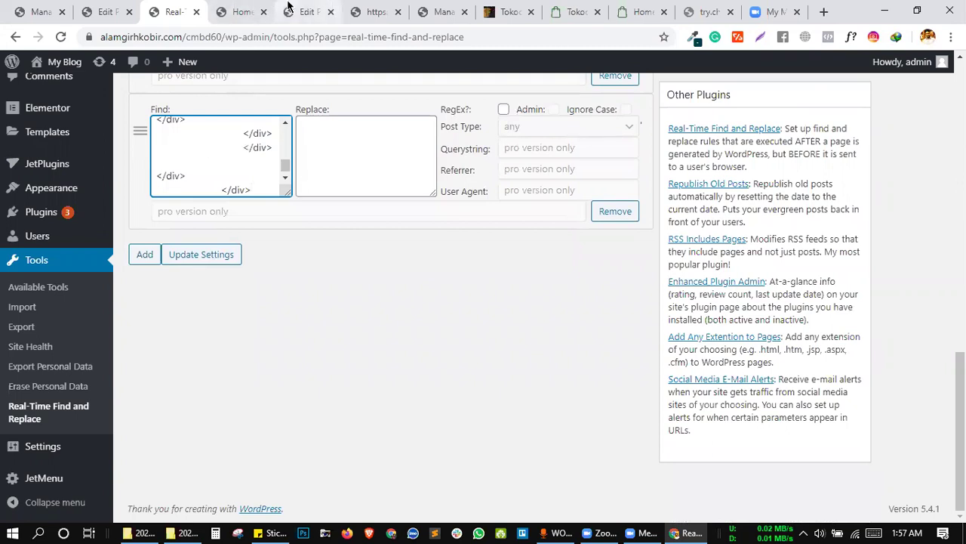
click(298, 12)
click(241, 12)
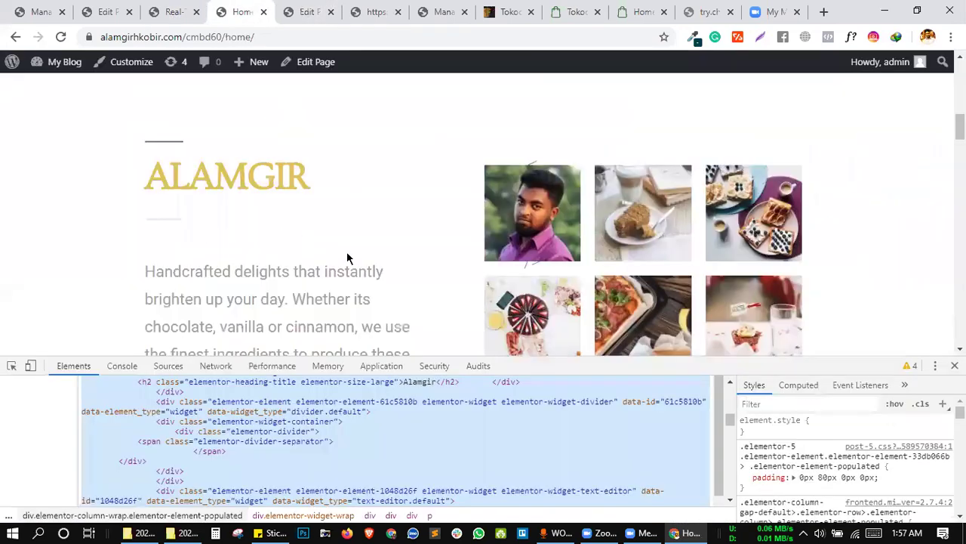
Pick the Tasty Breakfast column wrapper in DevTools and copy its HTML via Edit as HTML.
scroll(356, 264, down, 3)
scroll(356, 265, down, 6)
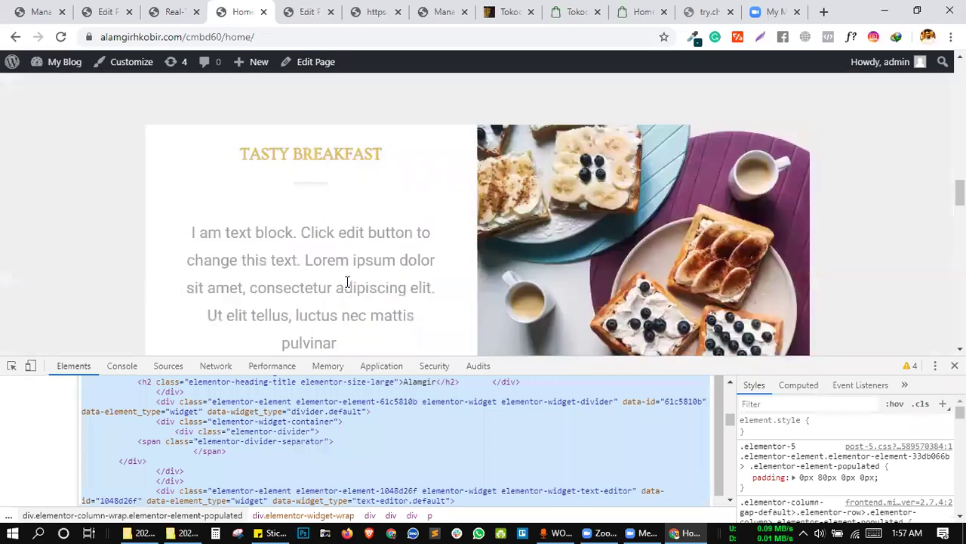
scroll(408, 273, up, 1)
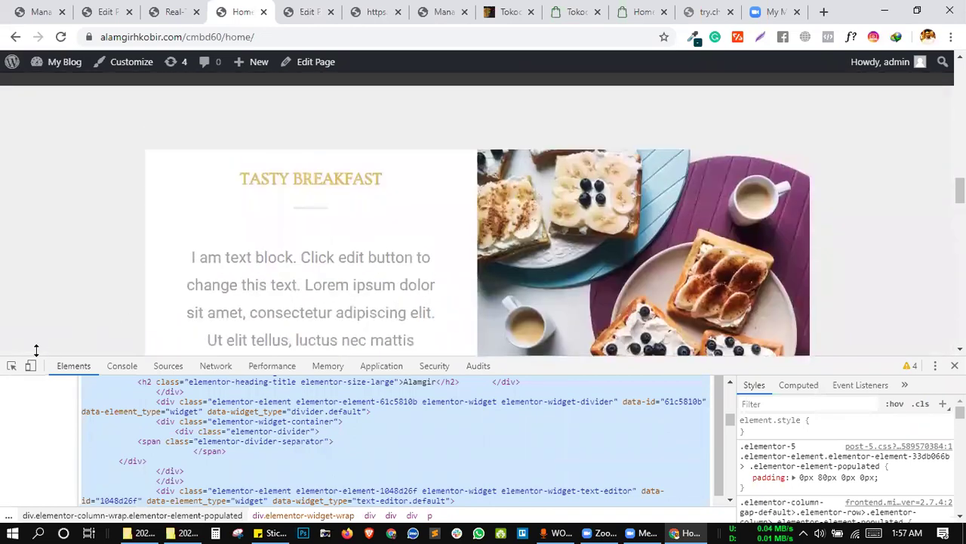
click(11, 366)
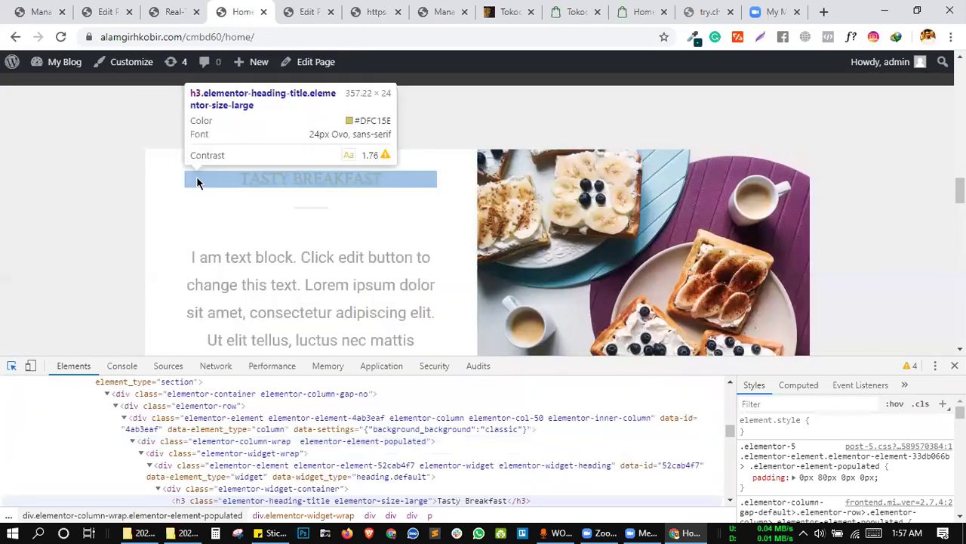
click(155, 166)
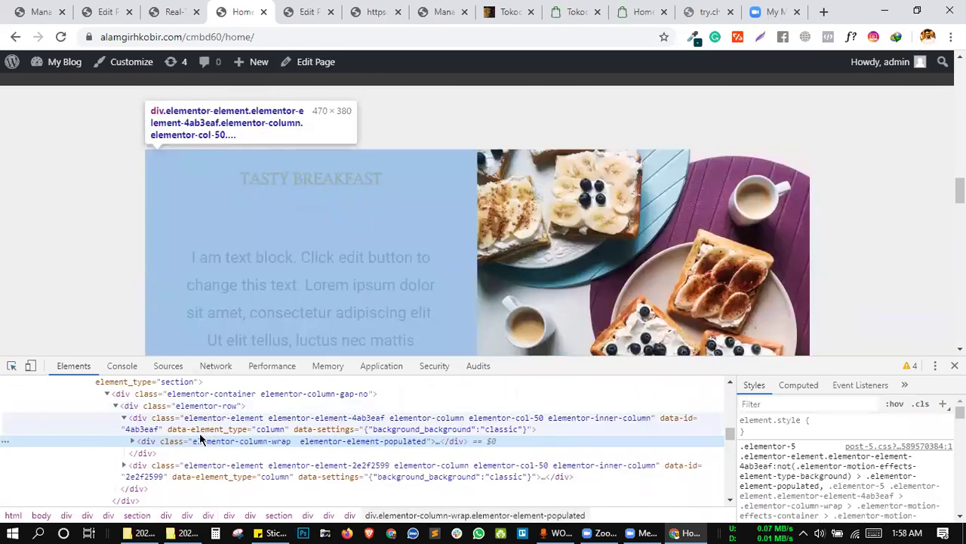
right_click(194, 444)
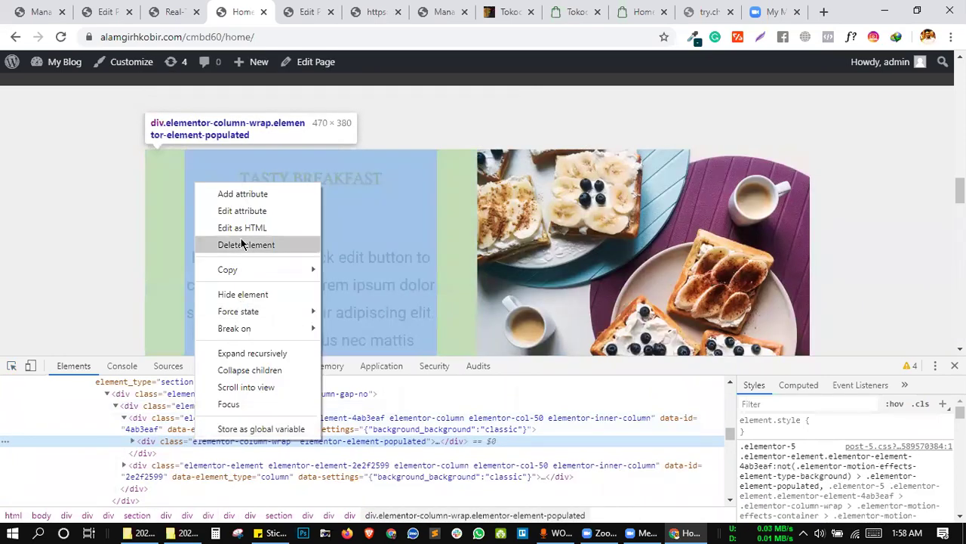
click(241, 228)
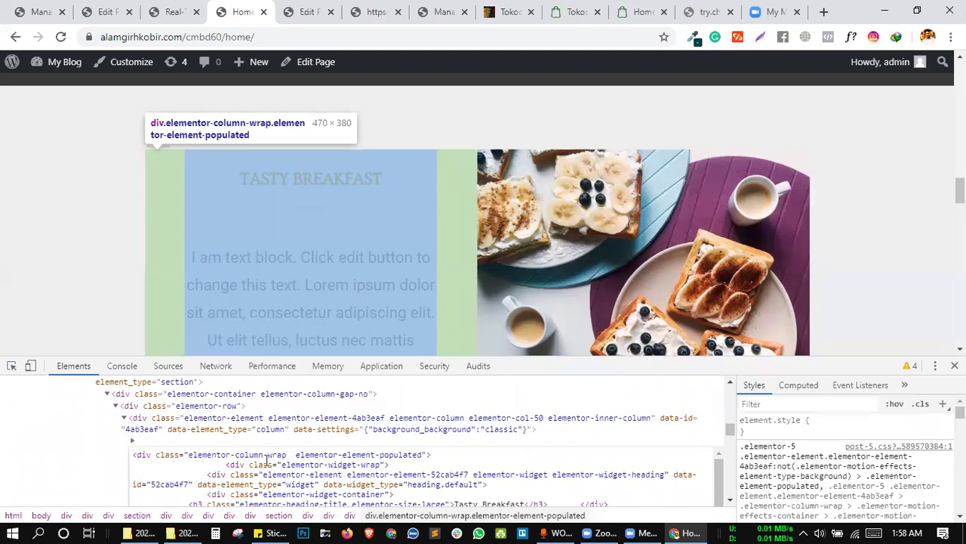
key(ctrl+a)
scroll(401, 153, down, 4)
scroll(401, 159, down, 3)
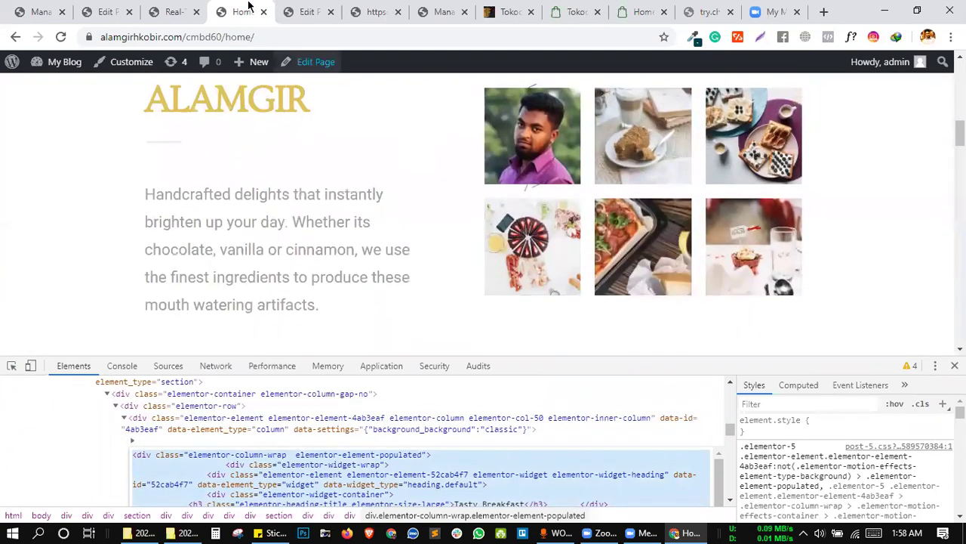
key(ctrl+Page_Up)
Paste the copied HTML into the new rule's Replace field, then select the parent 4ab3eaf column element.
click(331, 140)
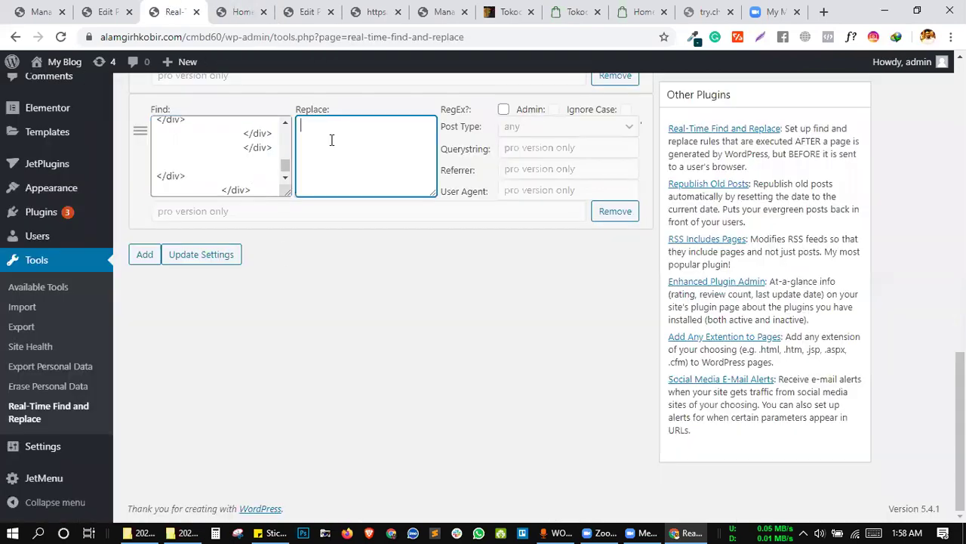
key(ctrl+v)
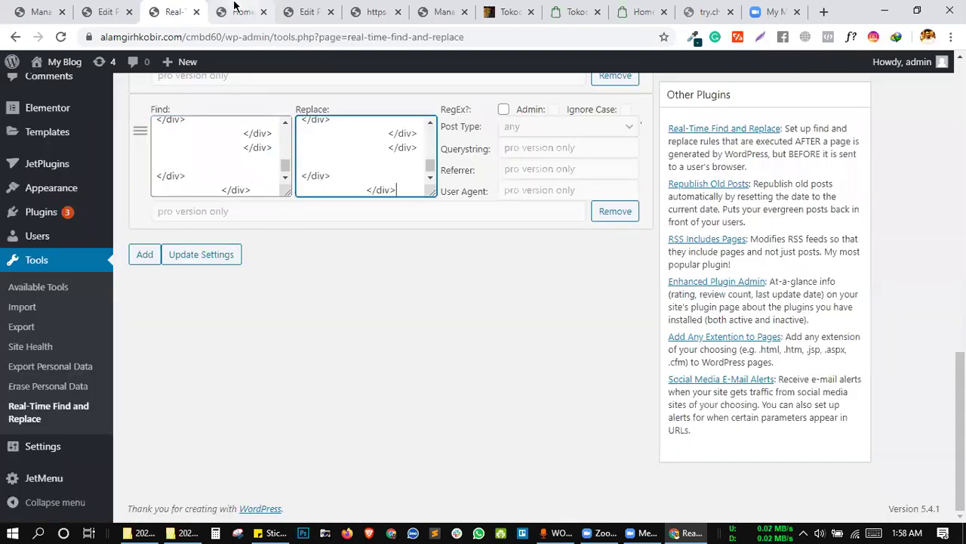
click(237, 9)
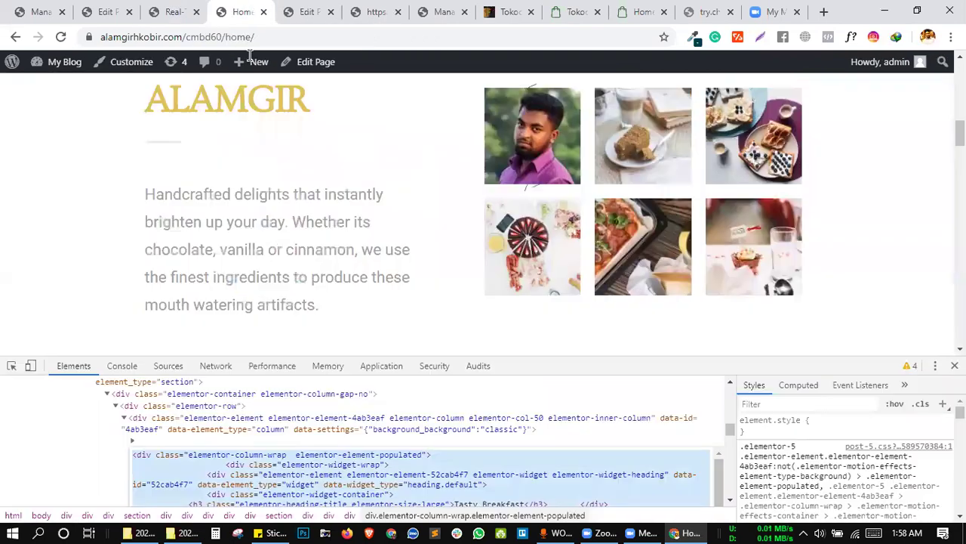
right_click(271, 459)
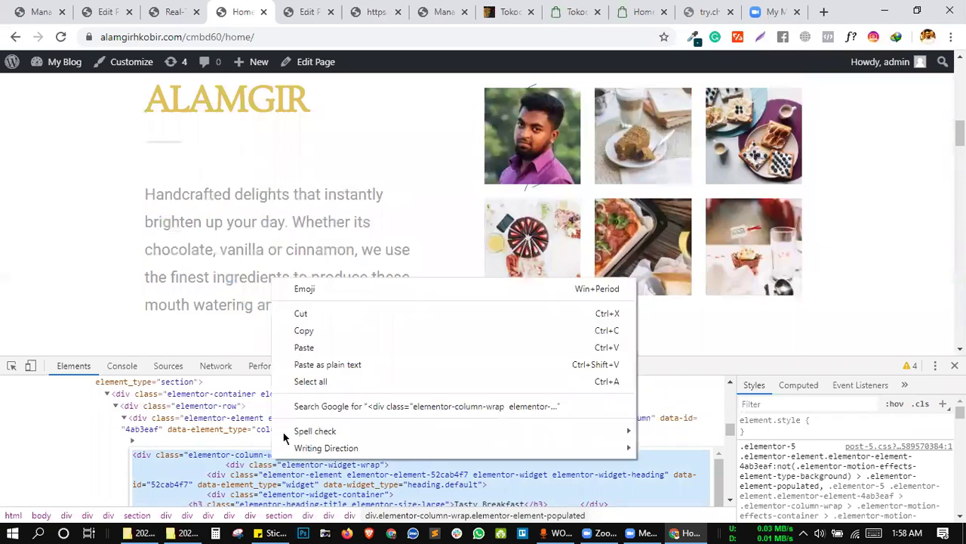
click(204, 426)
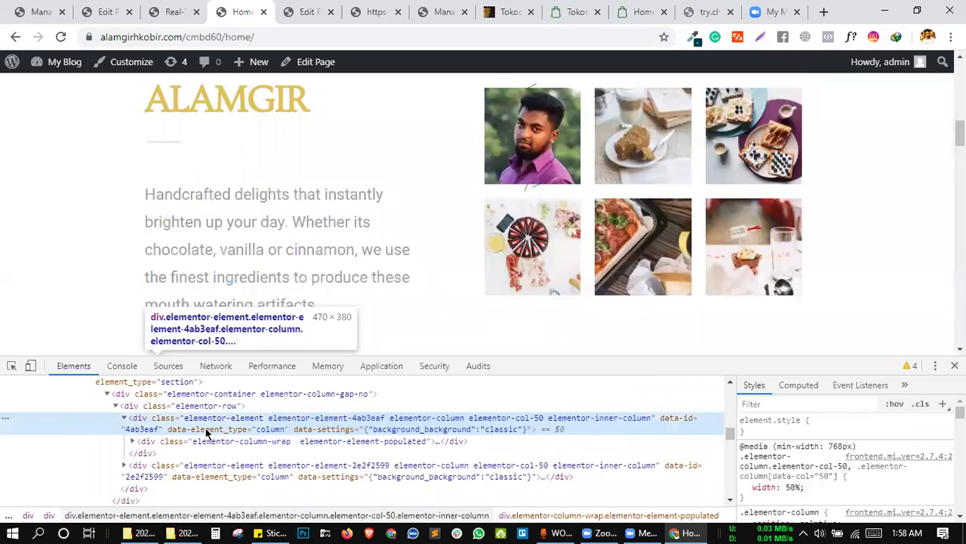
right_click(205, 427)
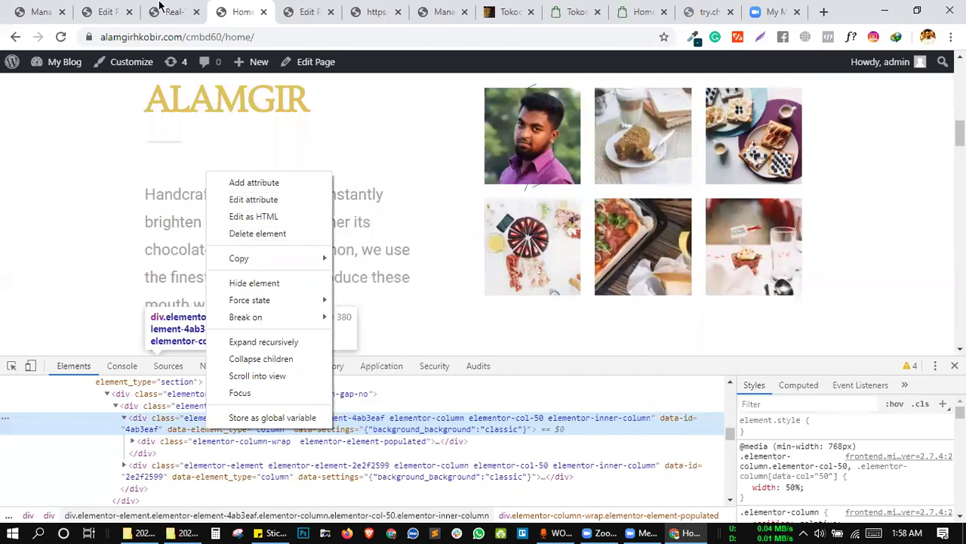
Save the find-and-replace rules with Update Settings and return to the home page.
click(160, 6)
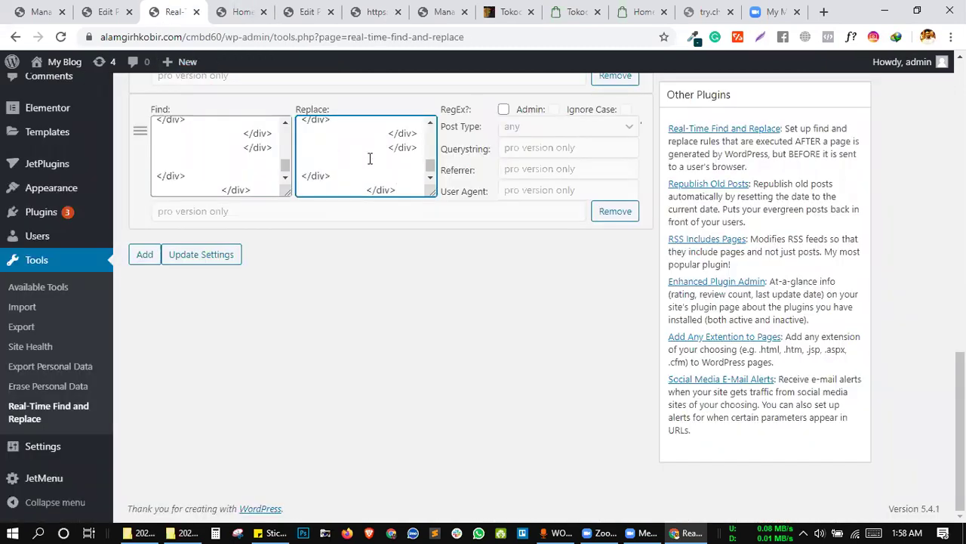
click(203, 257)
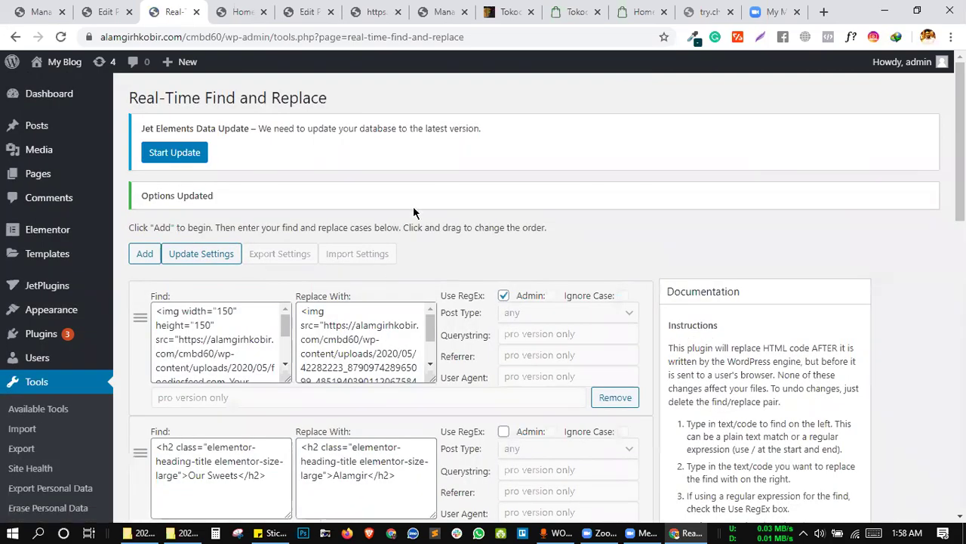
scroll(412, 212, down, 10)
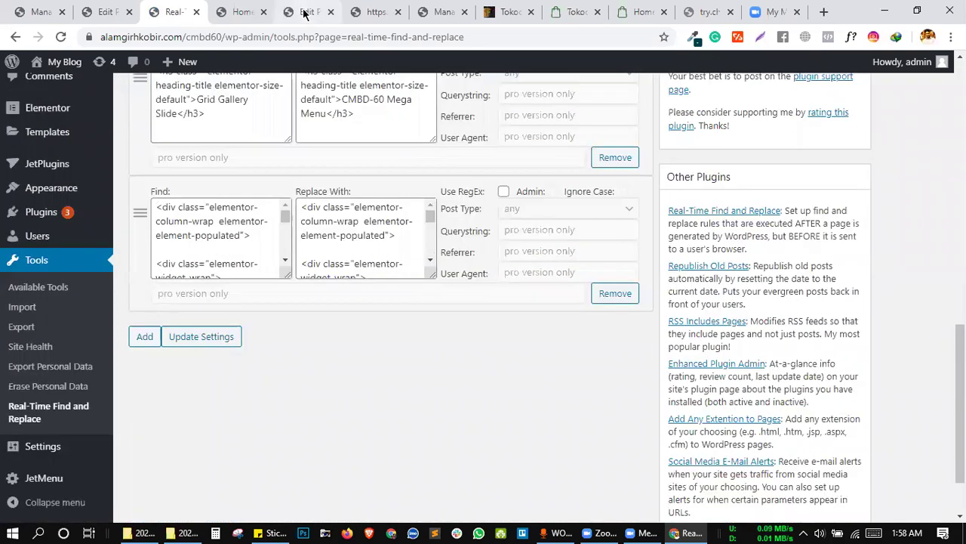
click(307, 14)
click(178, 11)
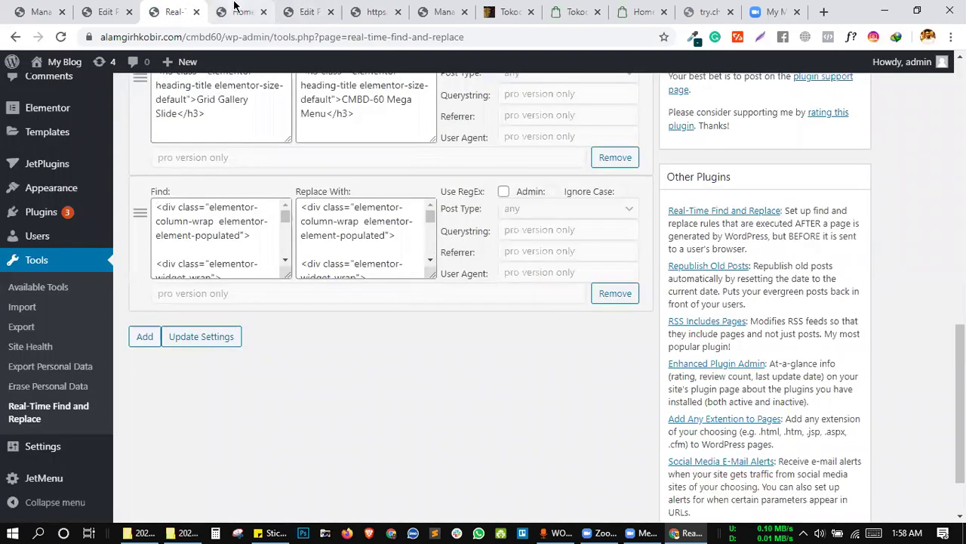
click(241, 12)
Reload the homepage, close DevTools, and scroll through it, finding TASTY BREAKFAST still shown.
click(68, 44)
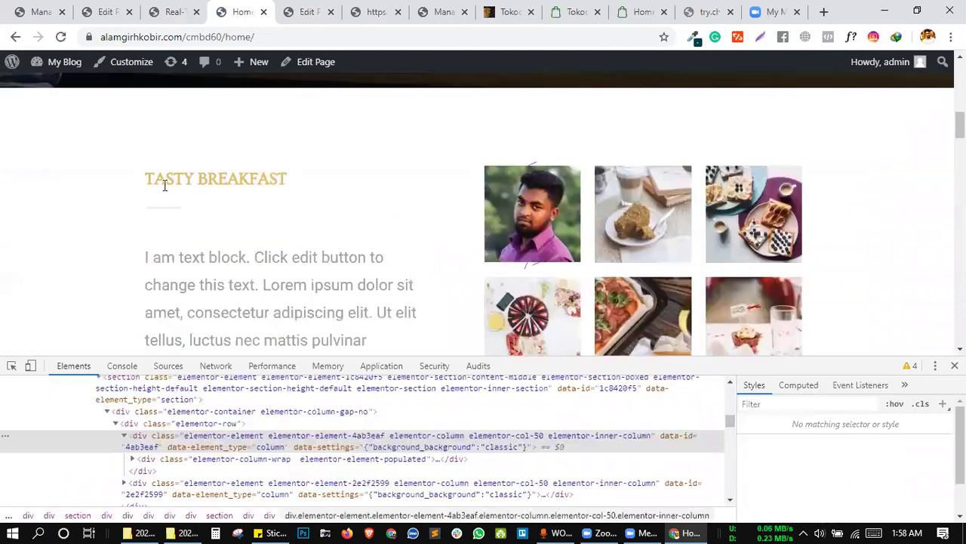
drag(144, 178, 279, 176)
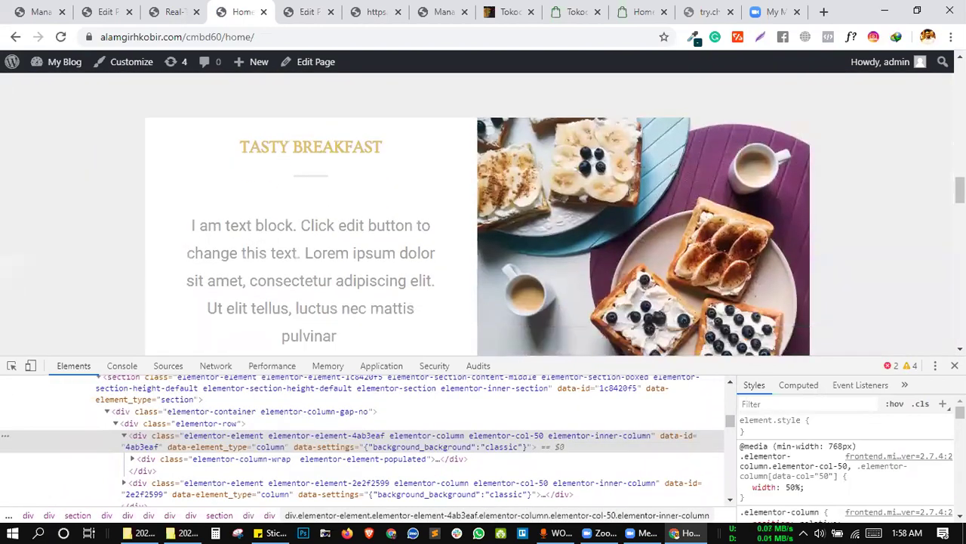
click(955, 366)
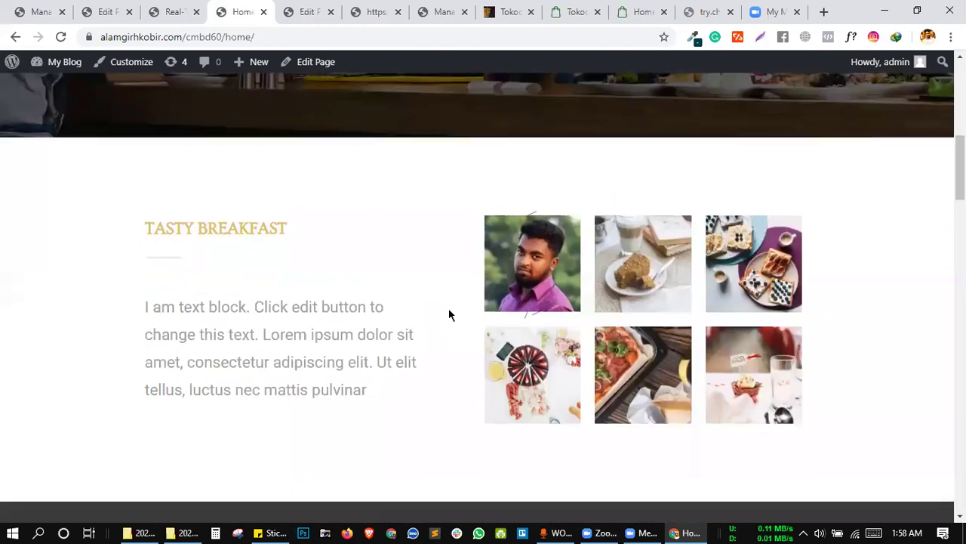
scroll(449, 308, down, 9)
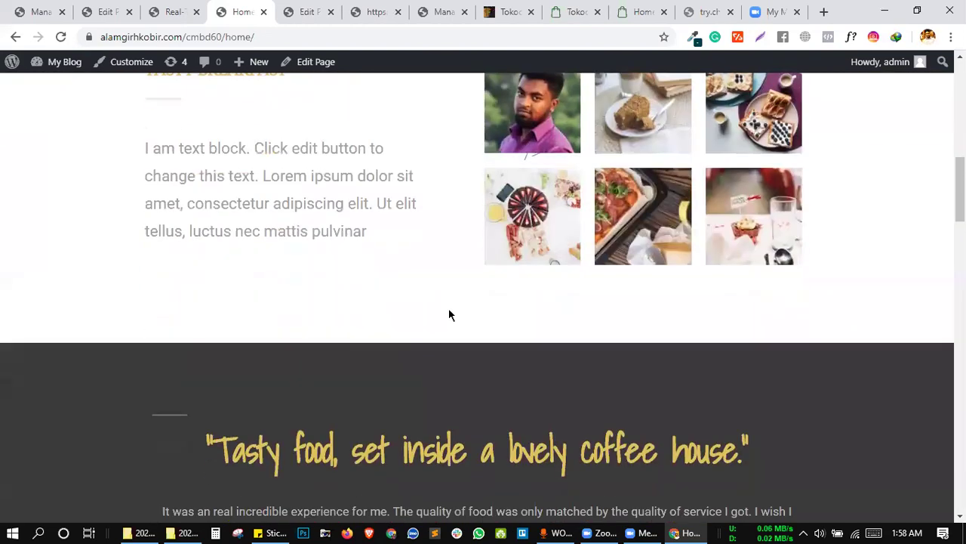
scroll(449, 308, down, 3)
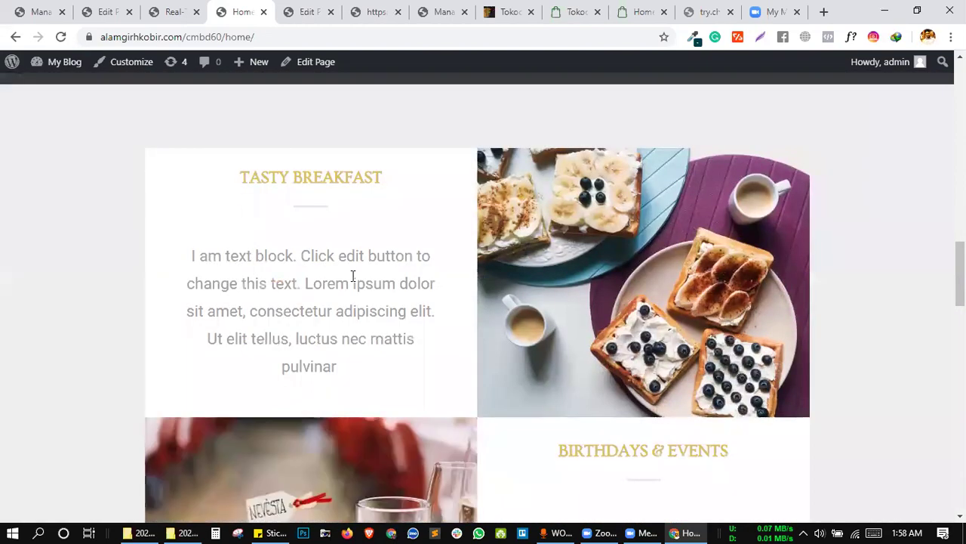
scroll(354, 276, down, 2)
scroll(312, 178, up, 6)
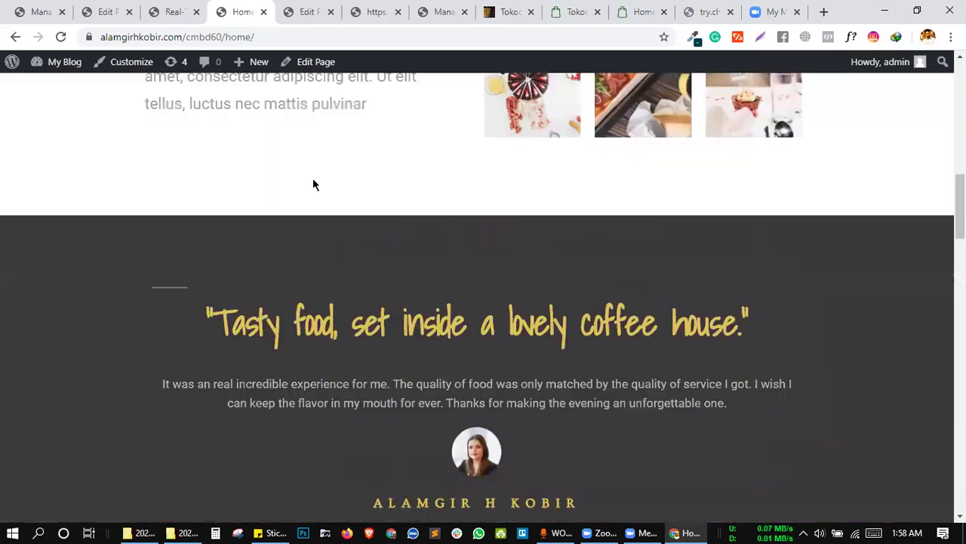
scroll(334, 324, down, 5)
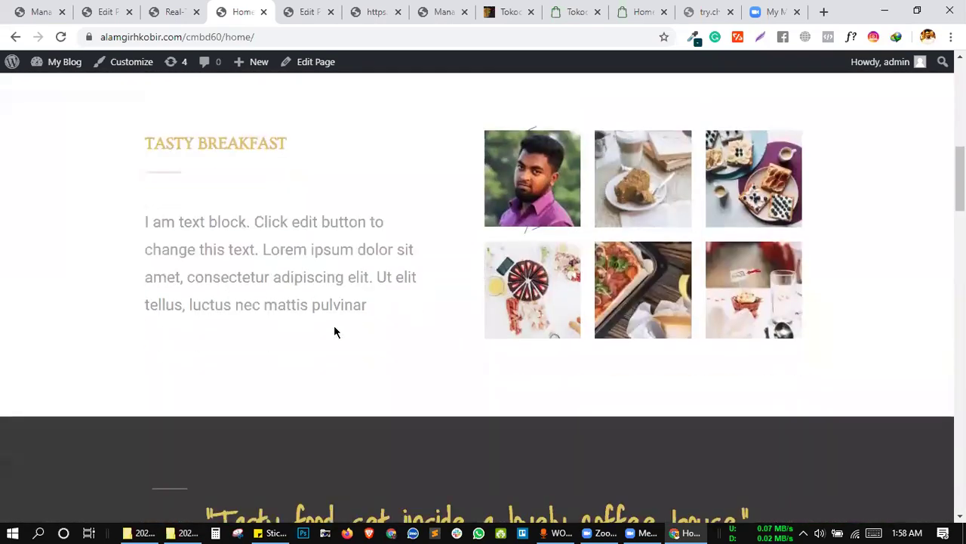
scroll(333, 325, down, 10)
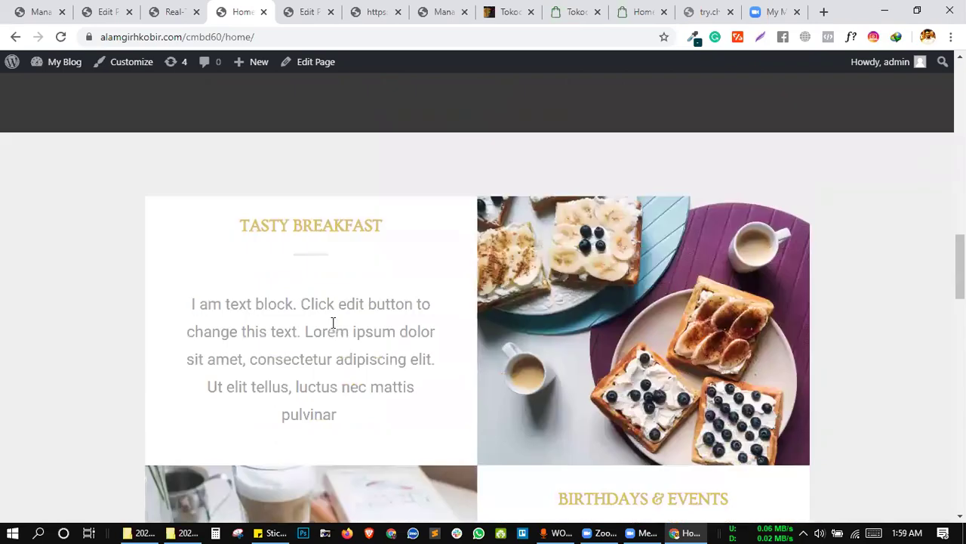
scroll(334, 325, down, 8)
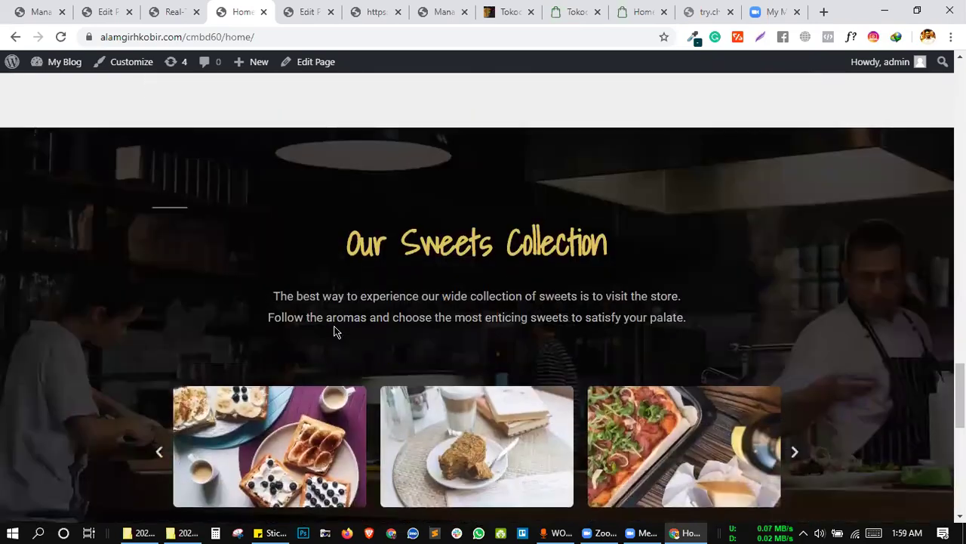
scroll(334, 346, down, 1)
scroll(332, 378, up, 20)
scroll(361, 341, down, 6)
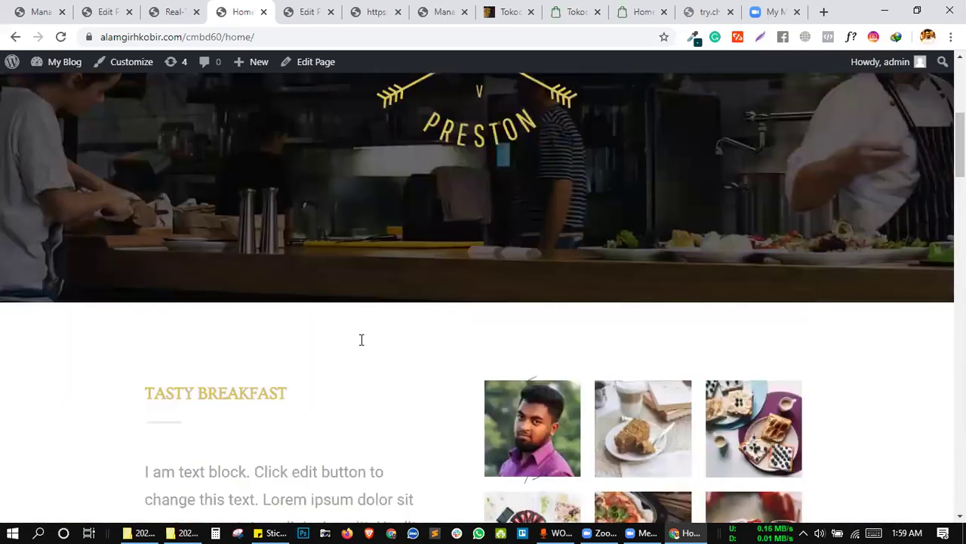
scroll(361, 340, up, 8)
scroll(361, 273, down, 7)
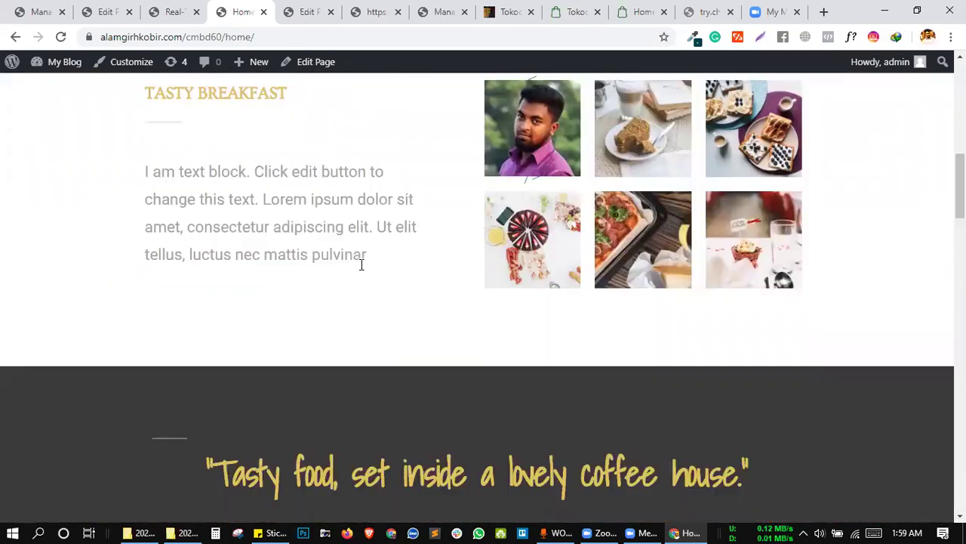
scroll(360, 273, up, 2)
scroll(361, 273, down, 1)
scroll(361, 273, down, 1)
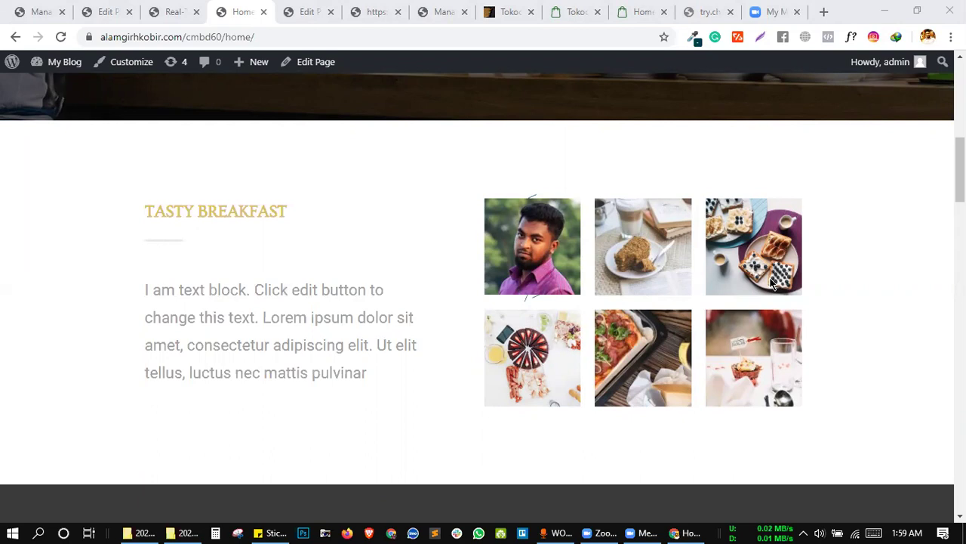
Bring the browser forward, recheck the page, and return to the Real-Time Find and Replace settings.
click(435, 206)
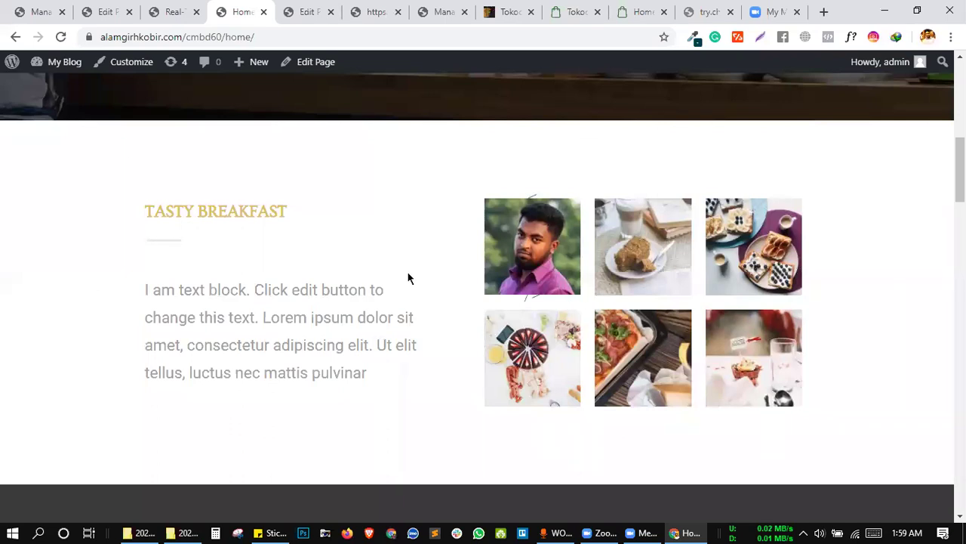
scroll(407, 291, up, 5)
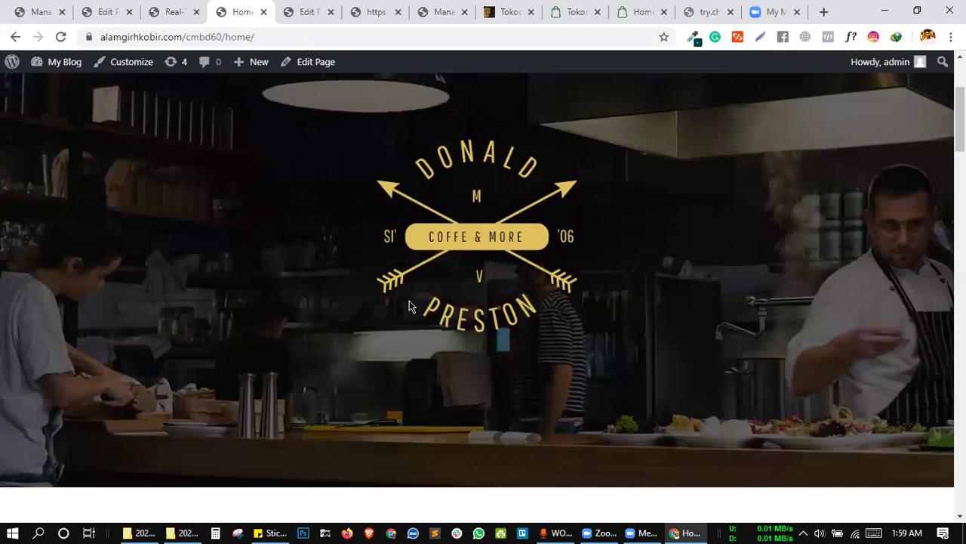
scroll(409, 301, down, 4)
scroll(410, 303, down, 4)
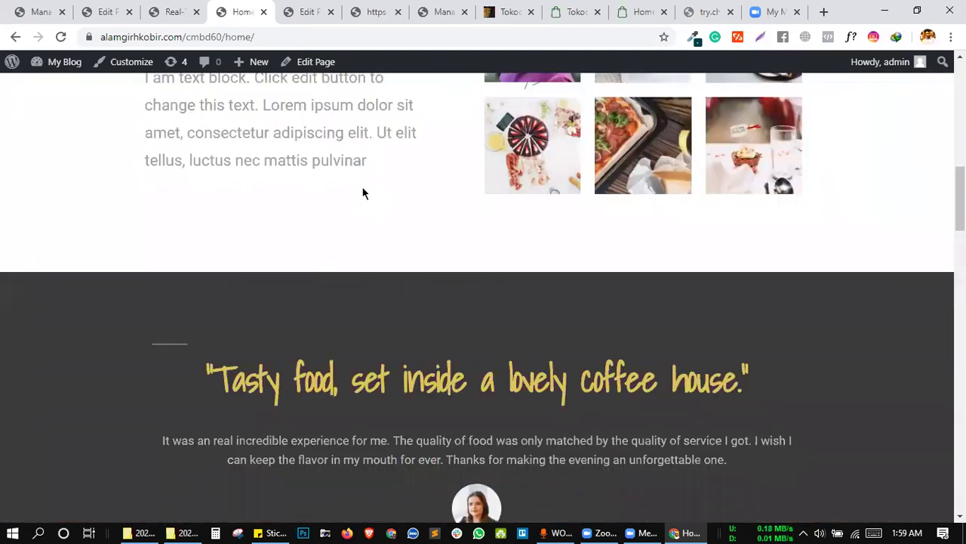
scroll(362, 193, up, 3)
scroll(368, 221, up, 1)
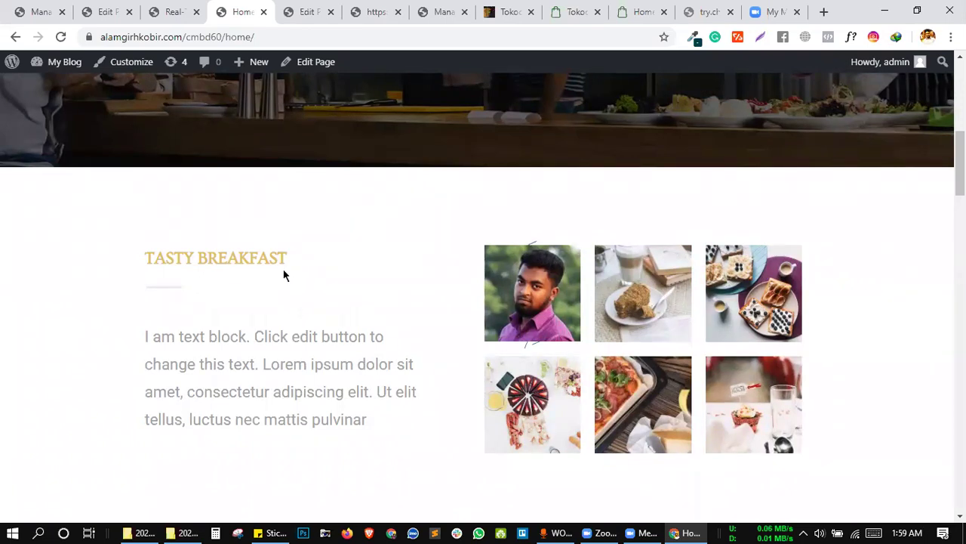
click(160, 5)
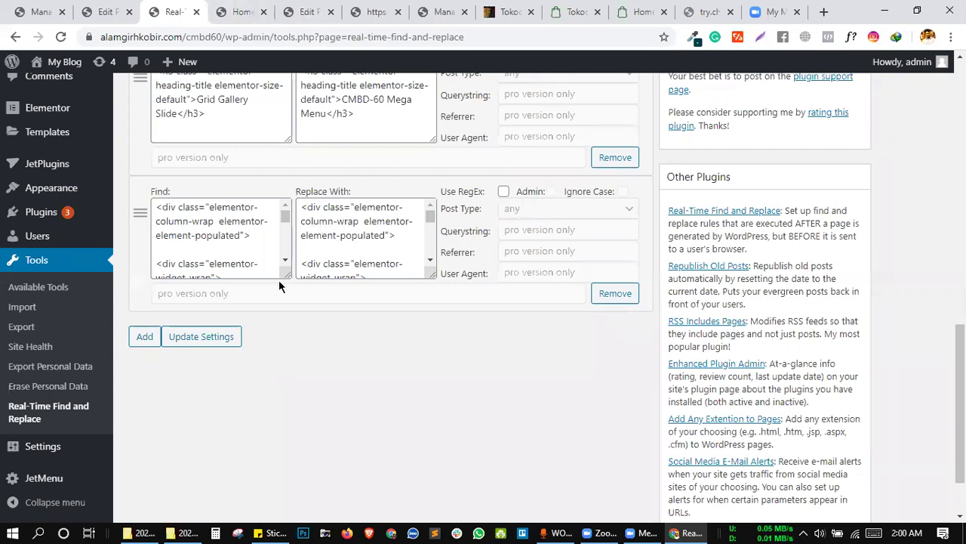
Glance over the page editor, live home page and page preview tabs.
click(302, 10)
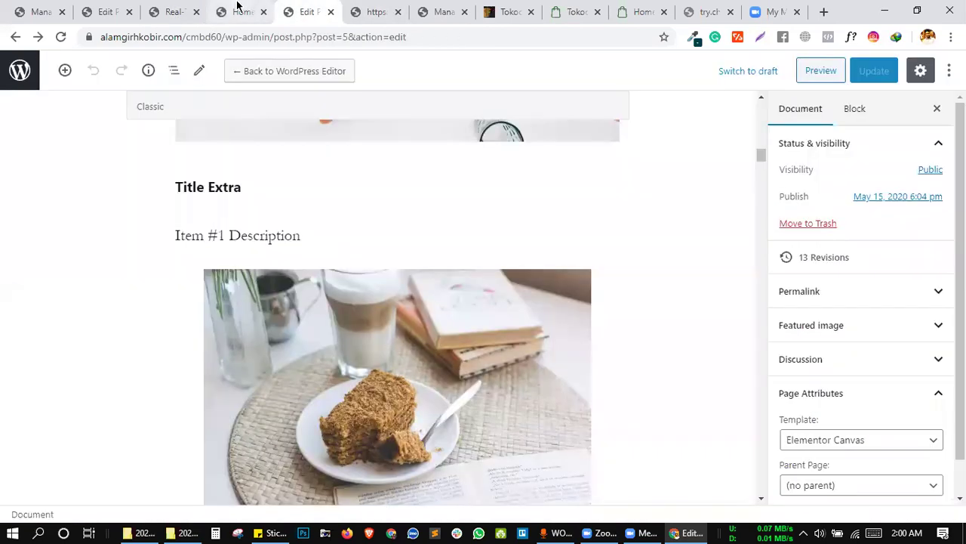
click(238, 7)
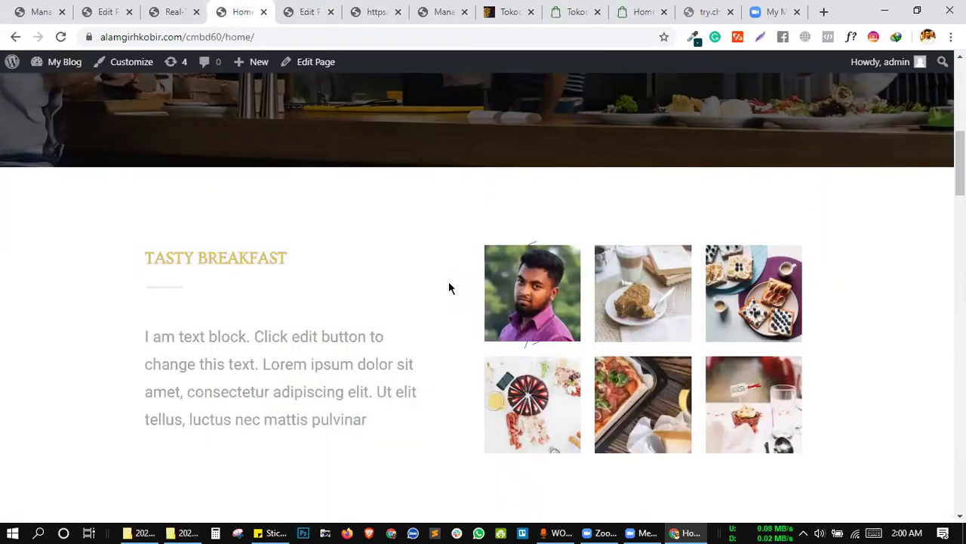
scroll(448, 288, down, 2)
scroll(449, 288, up, 2)
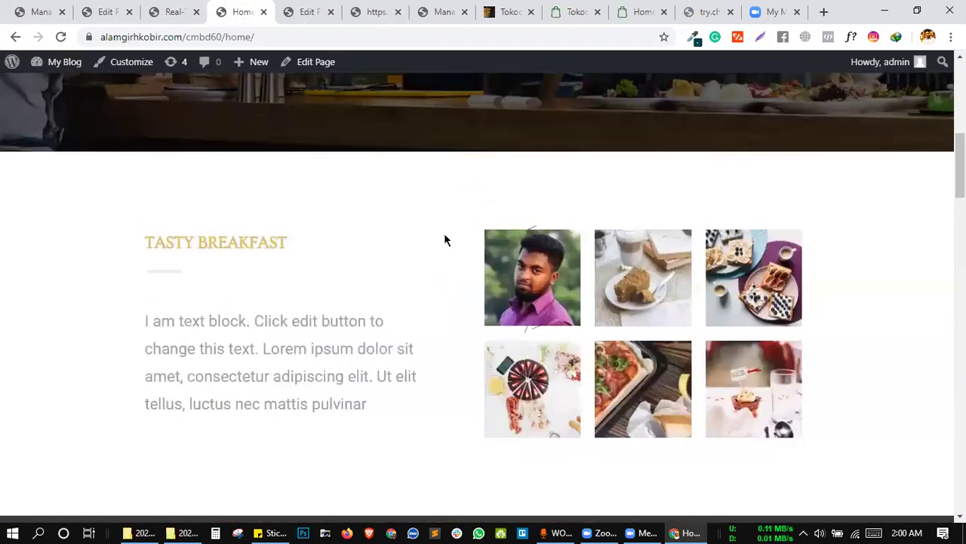
click(308, 9)
click(371, 9)
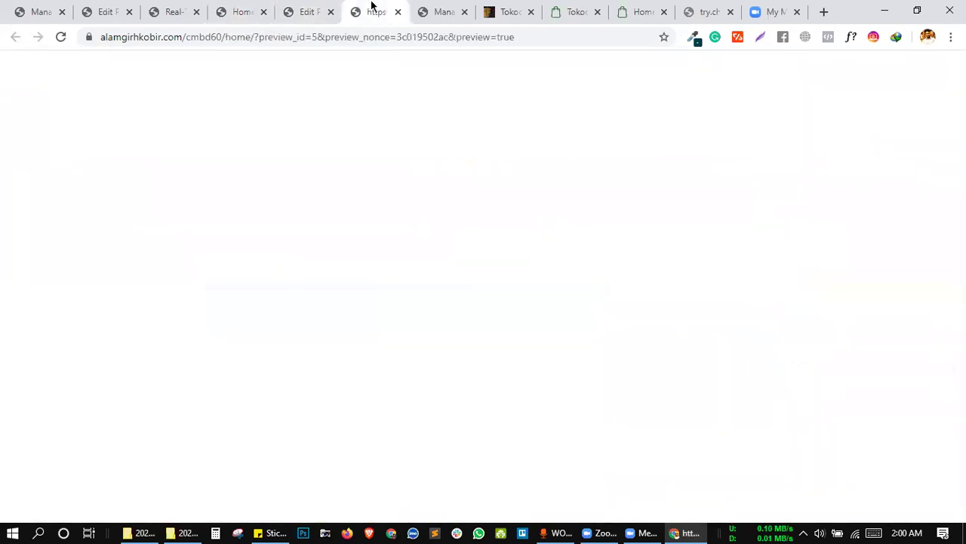
Look through the themes page, the Tokoo theme listing and its demo sites.
click(445, 8)
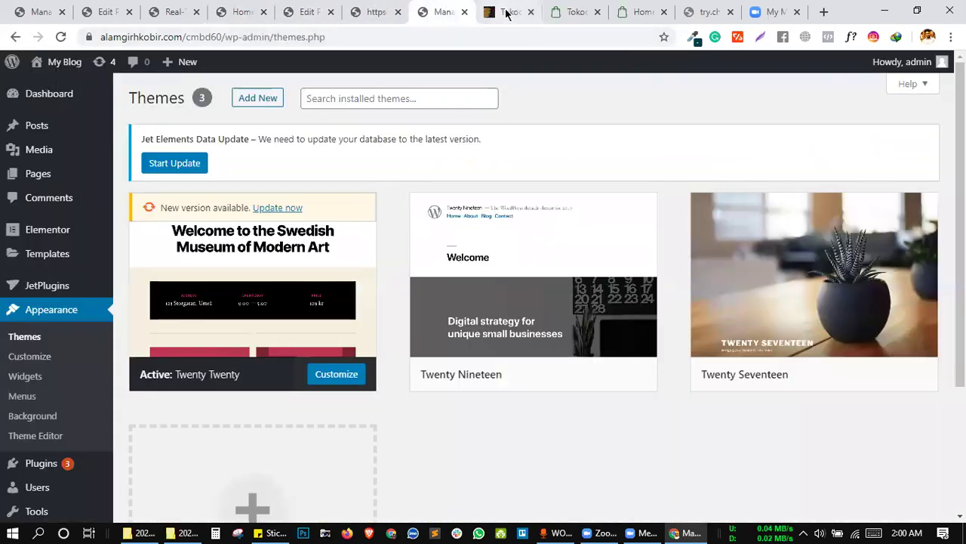
click(540, 17)
click(556, 15)
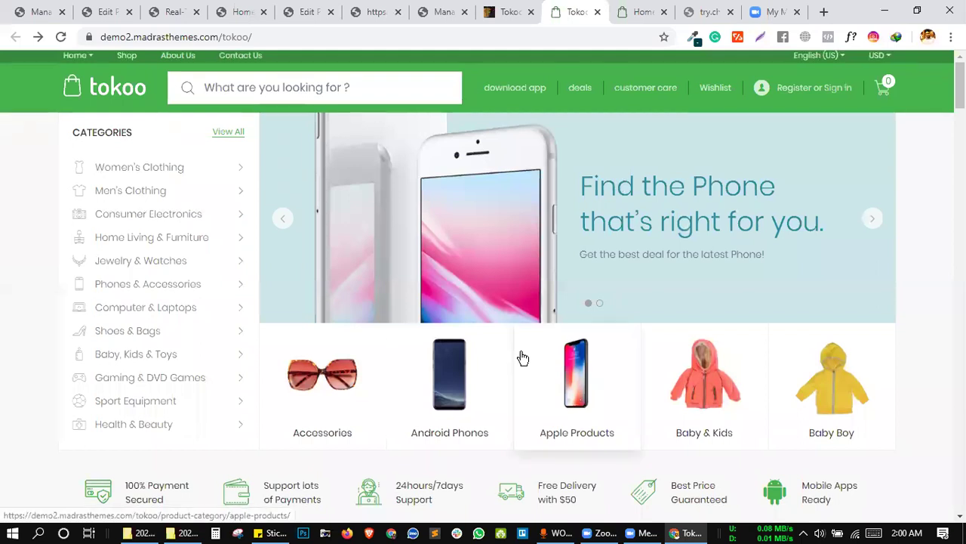
scroll(520, 357, down, 3)
scroll(521, 351, down, 1)
scroll(521, 340, down, 5)
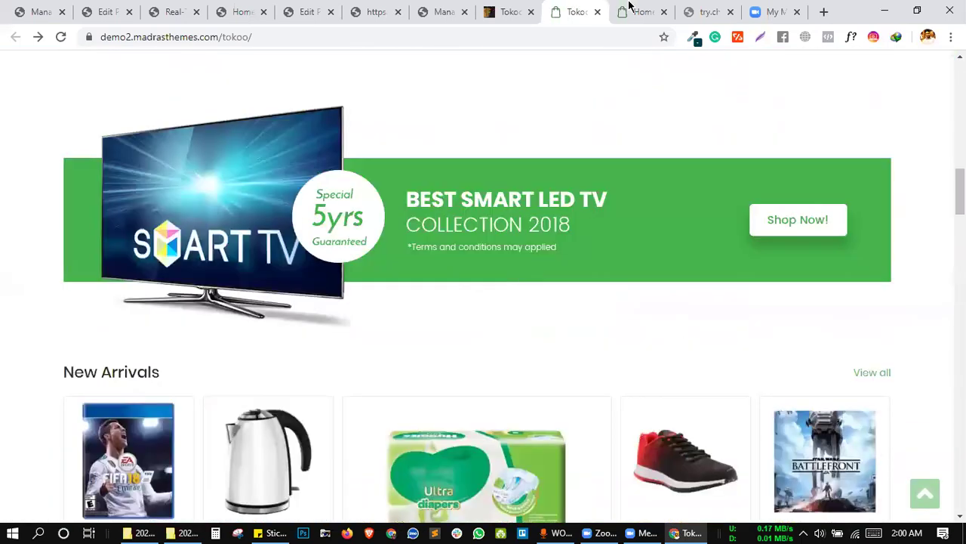
click(640, 11)
click(704, 11)
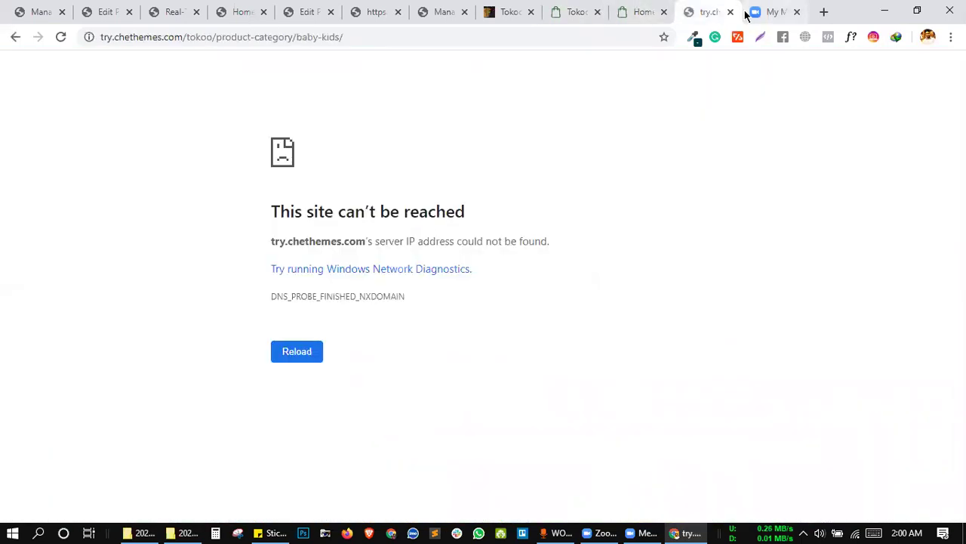
click(748, 12)
click(507, 10)
scroll(543, 236, down, 5)
scroll(543, 236, down, 8)
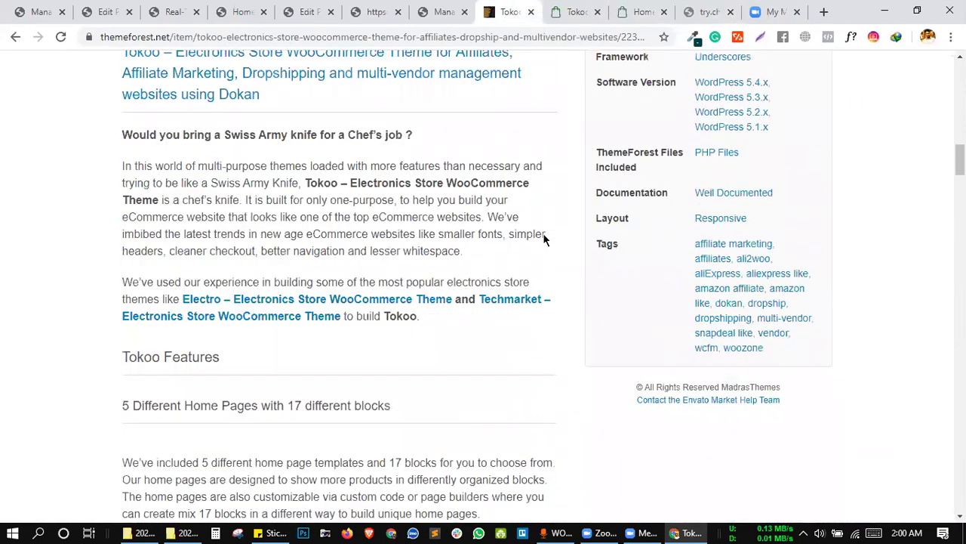
Switch between the preview and editor tabs, ending on the live homepage.
click(374, 11)
click(300, 6)
click(370, 8)
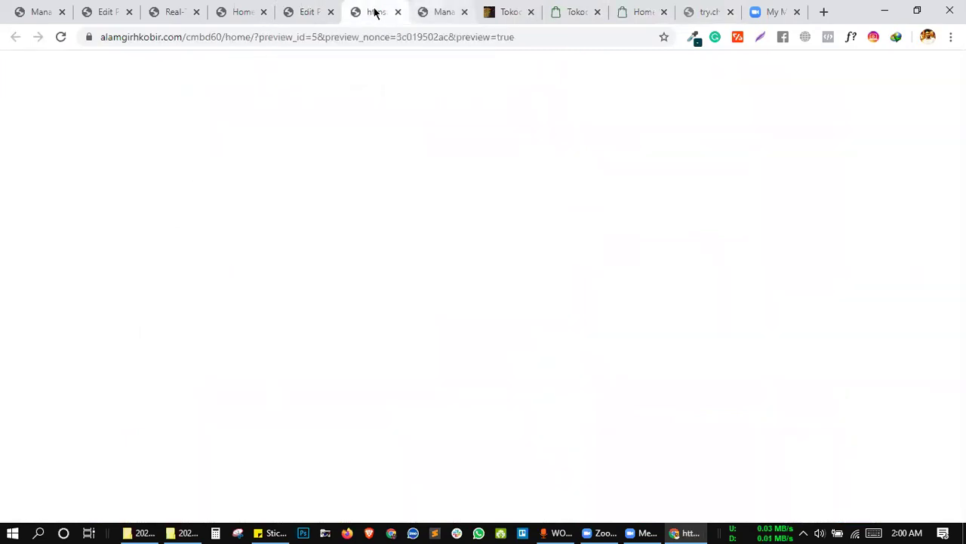
click(310, 12)
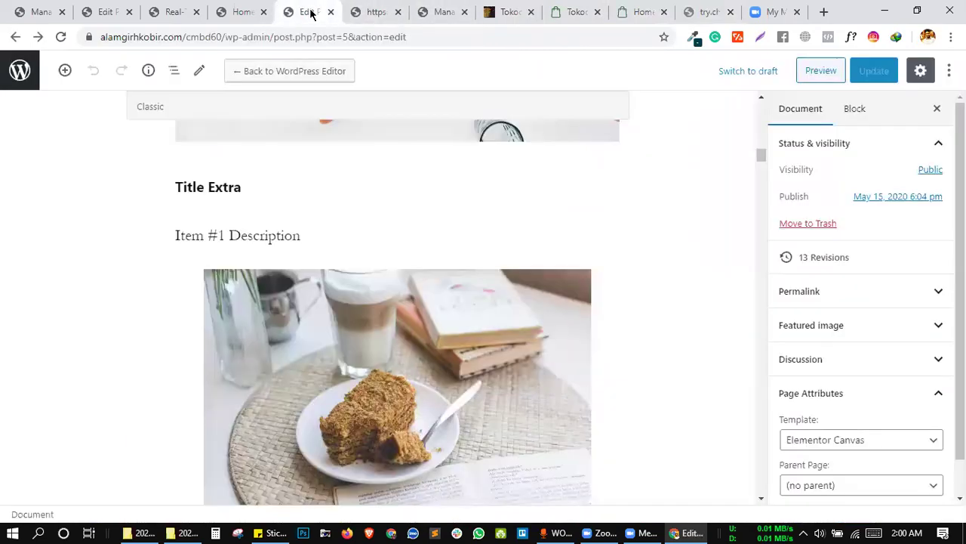
click(243, 9)
Inspect the CMBD-60 Mega Menu heading's HTML on the live home page.
scroll(522, 172, up, 5)
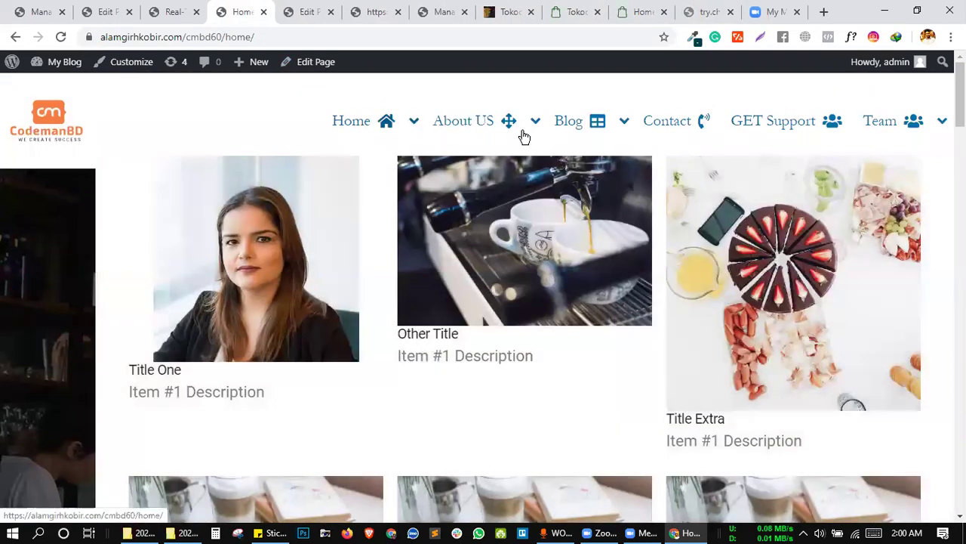
mouse_move(505, 127)
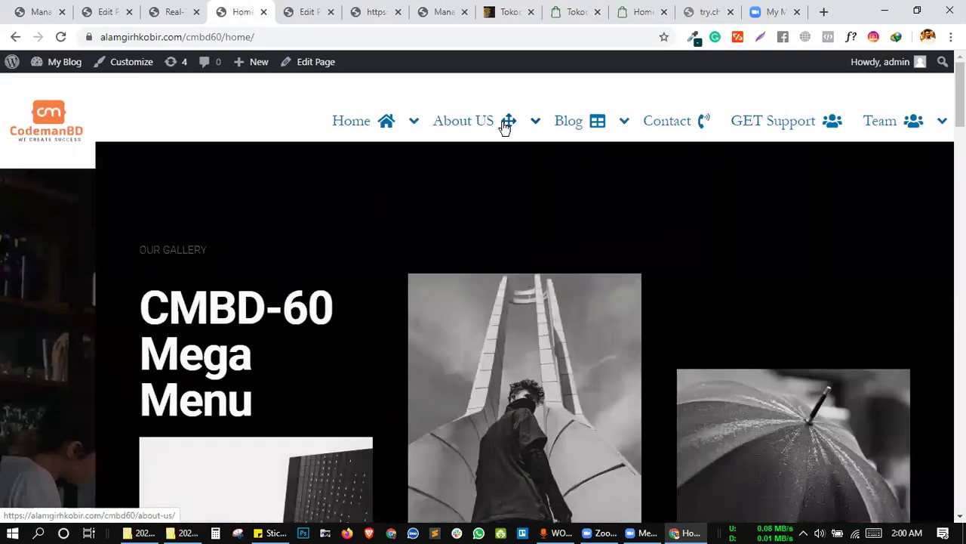
scroll(449, 351, down, 2)
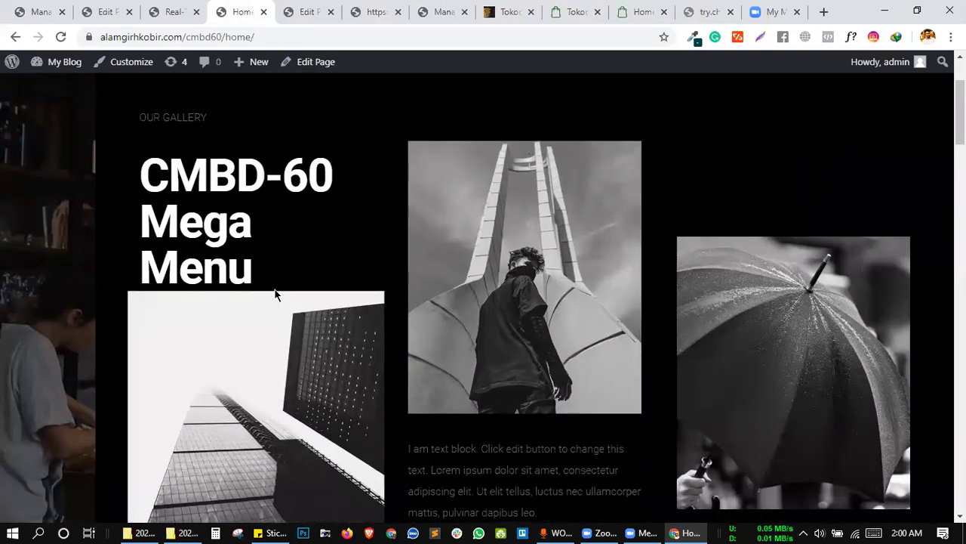
right_click(261, 255)
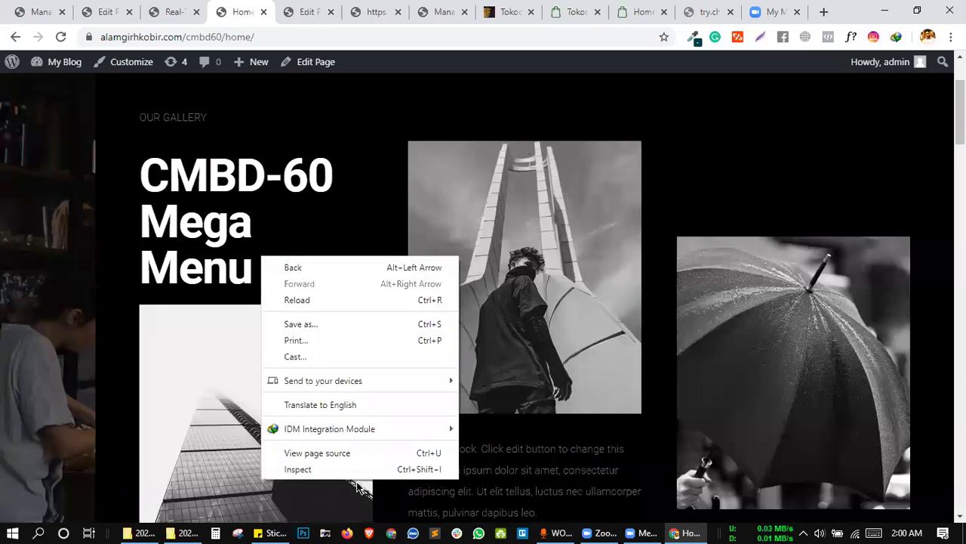
click(315, 465)
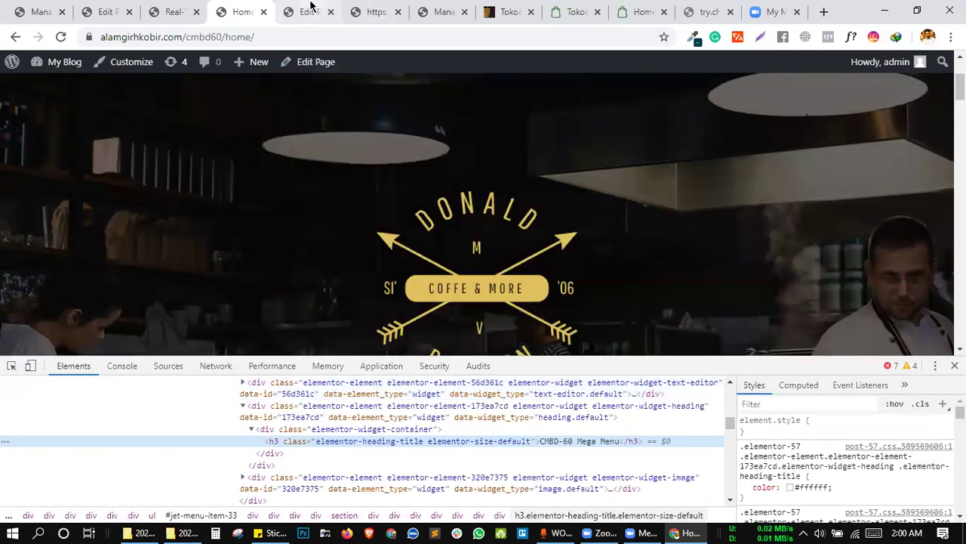
Go back to the Home page in the block editor, scrolled to the top.
click(341, 9)
click(378, 13)
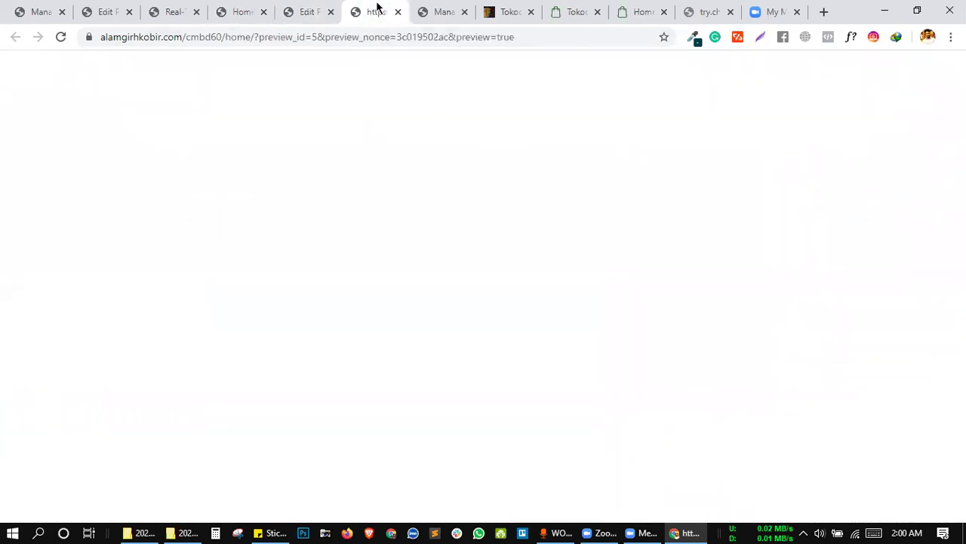
click(420, 9)
click(377, 9)
click(308, 9)
scroll(333, 178, up, 15)
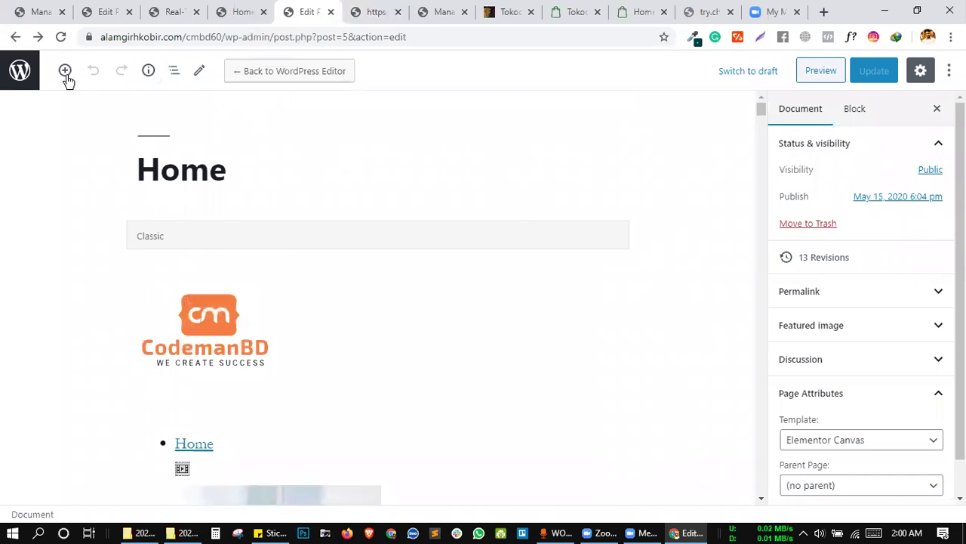
Strip the preview query string from the URL to load the plain homepage, then edit About US.
click(14, 36)
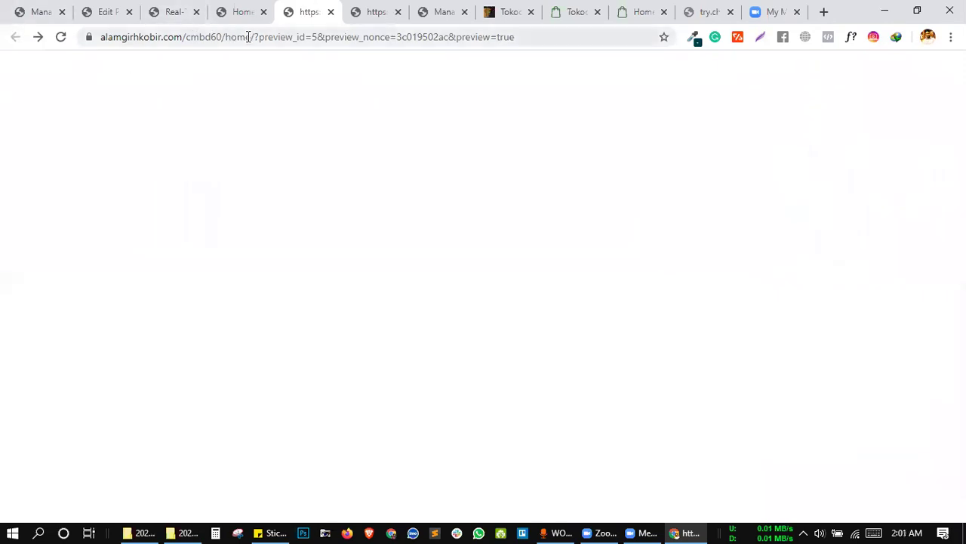
drag(253, 37, 884, 116)
key(BackSpace)
key(Return)
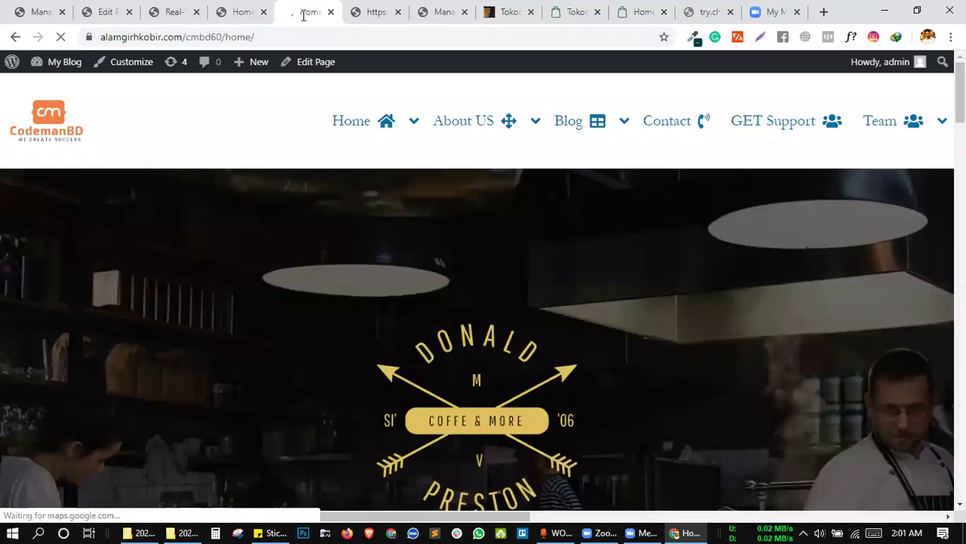
mouse_move(469, 121)
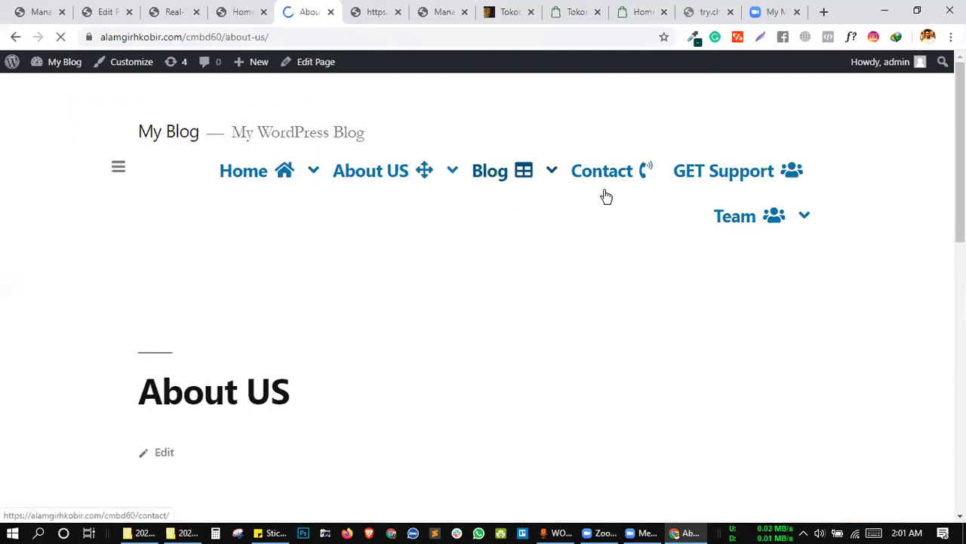
click(306, 62)
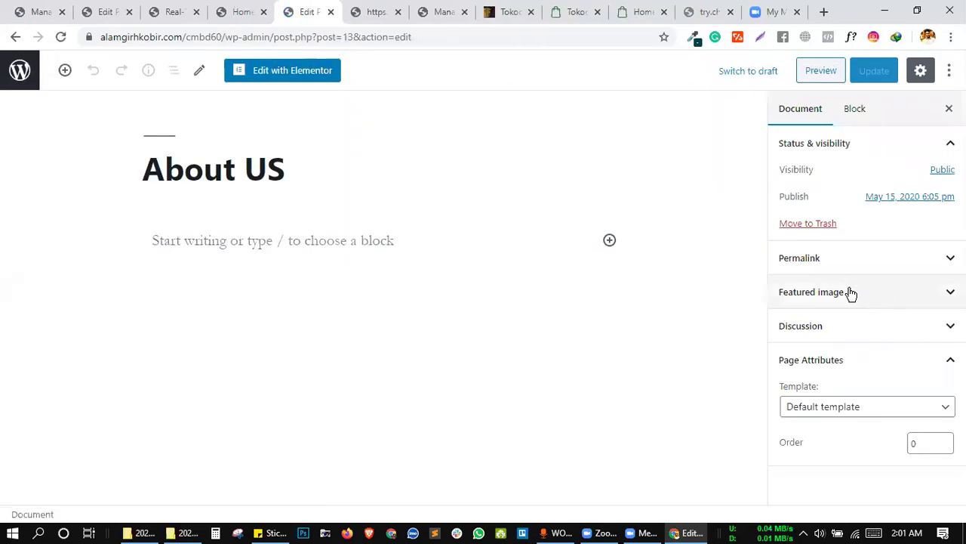
Set the About US page template to Elementor Canvas and update the page.
click(841, 405)
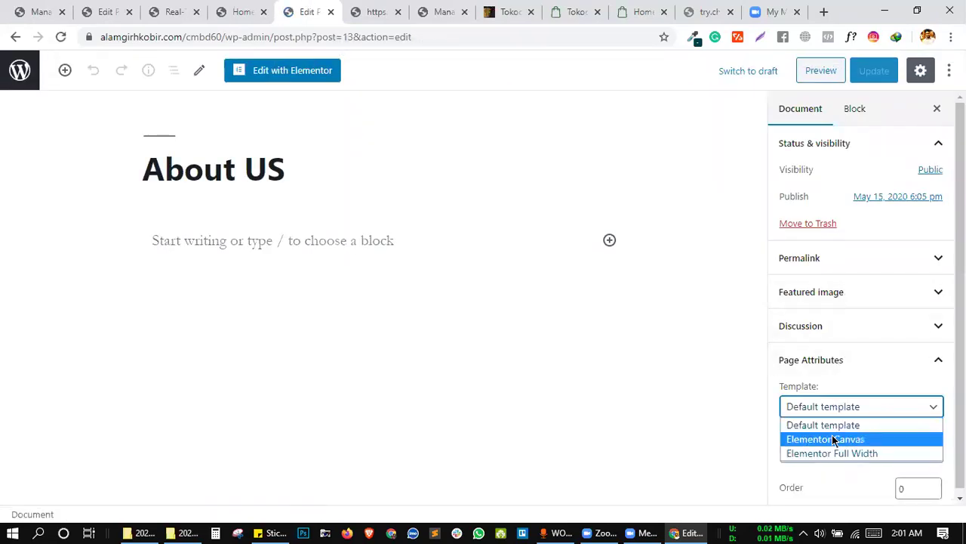
click(834, 439)
click(872, 76)
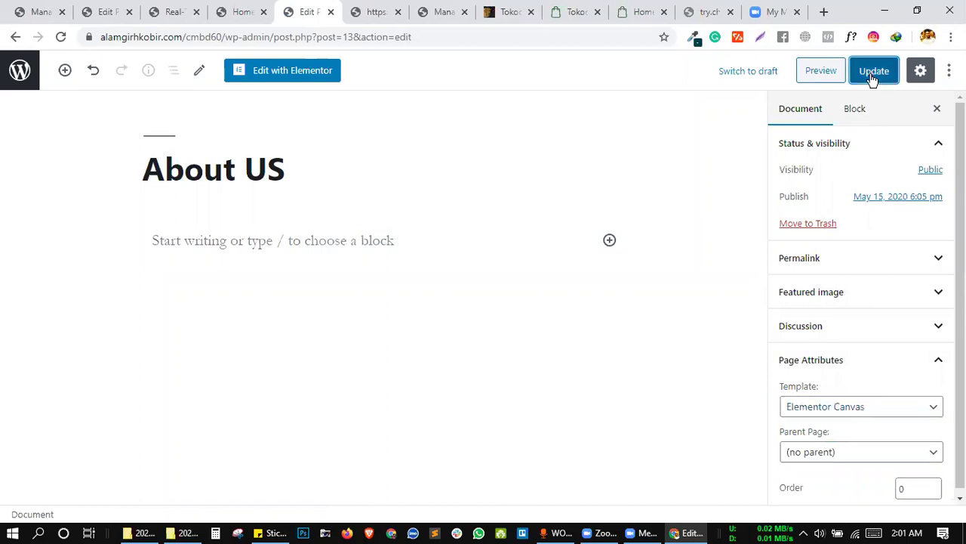
Open the page in Elementor and browse the template library's blocks and page templates.
click(284, 70)
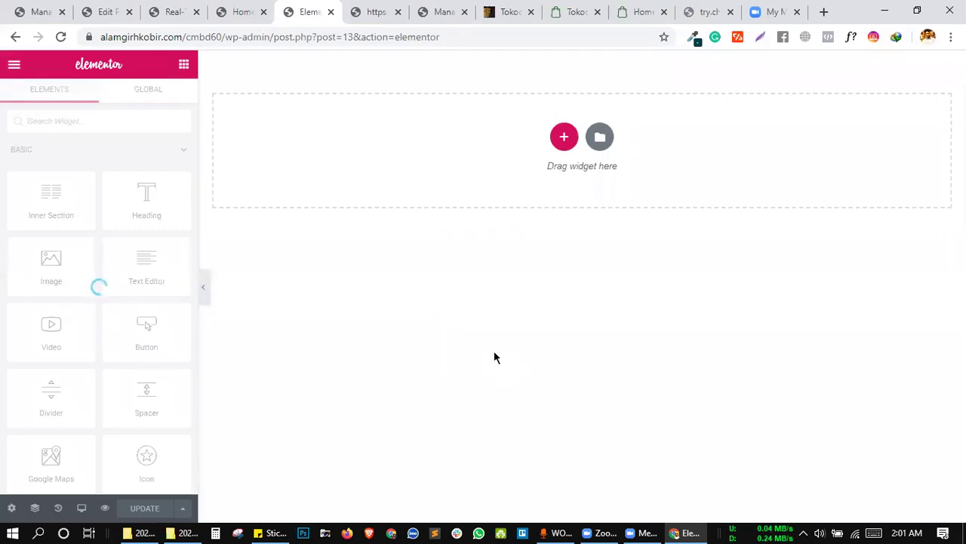
click(599, 138)
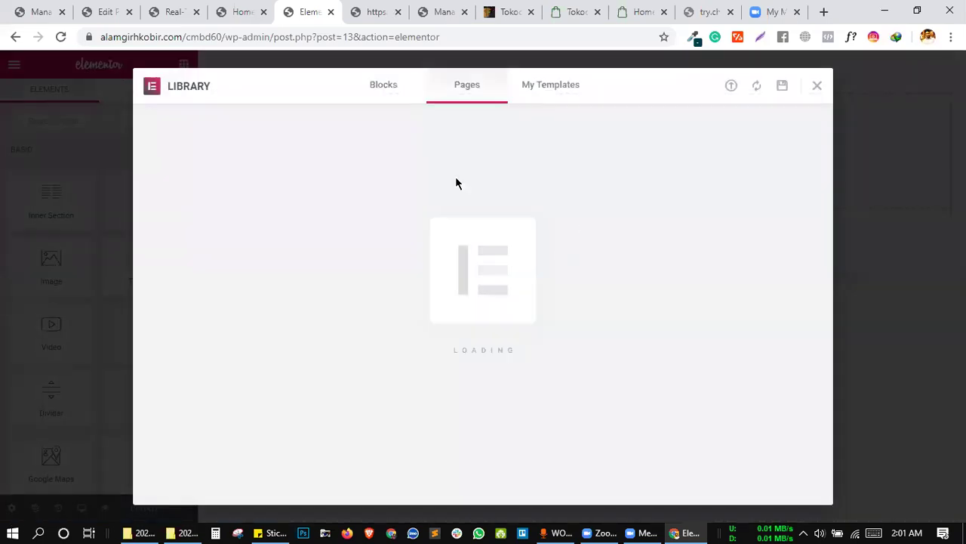
click(383, 94)
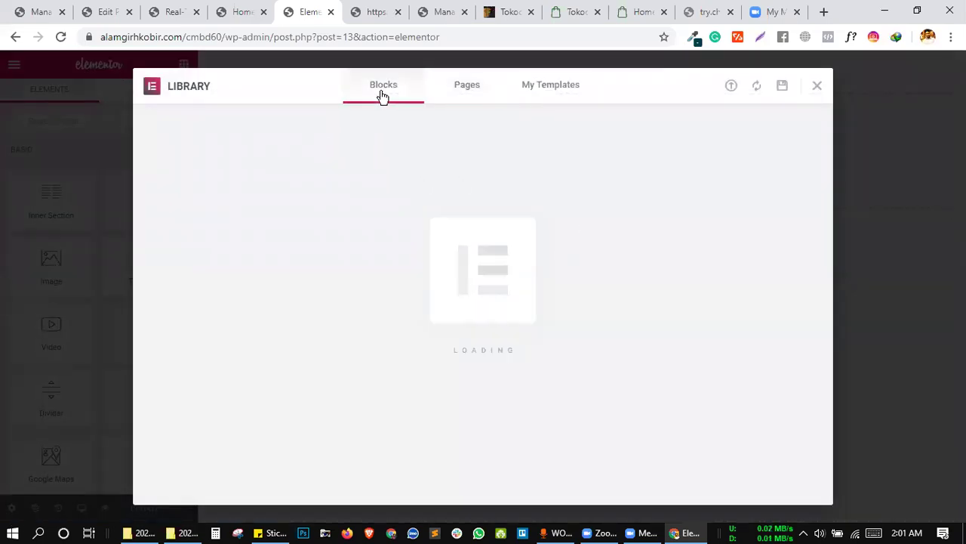
click(467, 85)
Load the blog site's CV page in the Tokoo demo tab and scroll down.
click(570, 13)
click(569, 36)
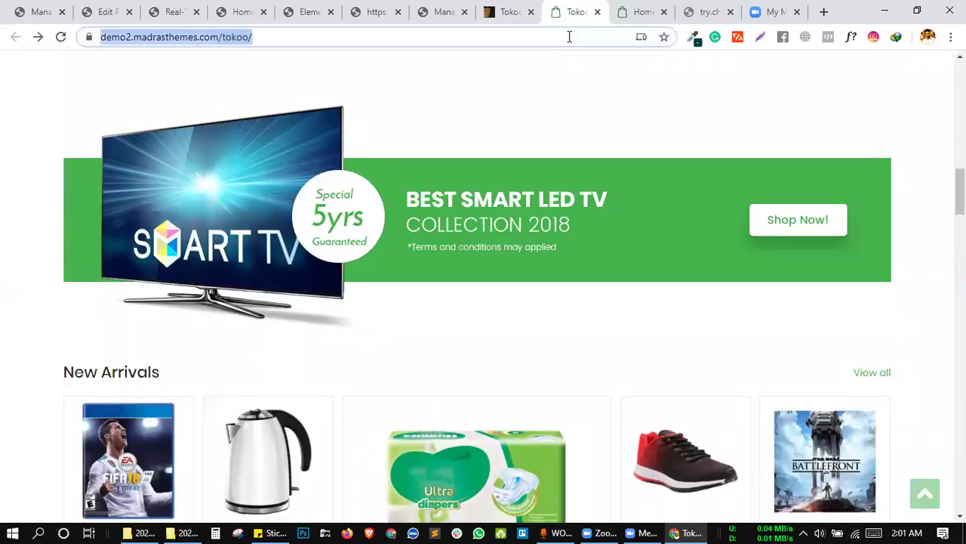
text(alam)
key(Return)
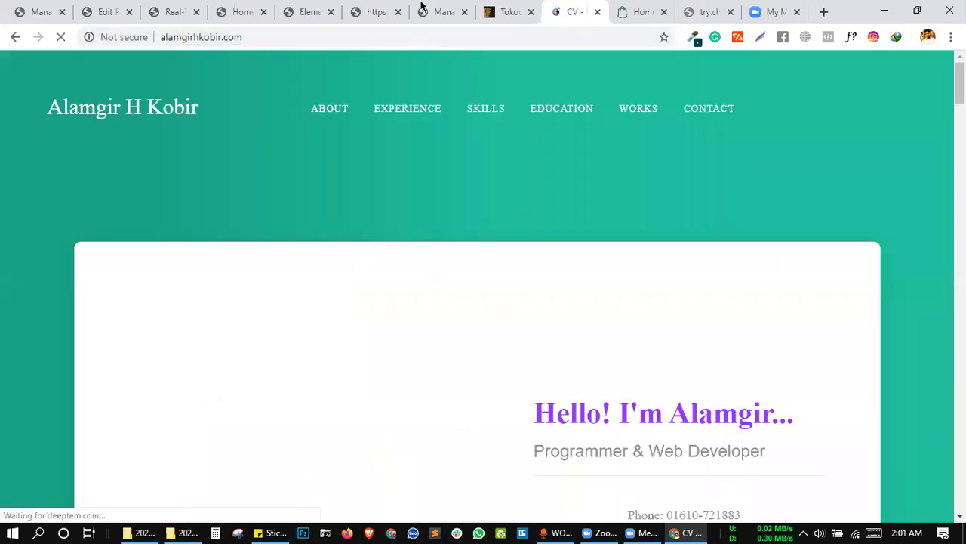
drag(421, 7, 317, 5)
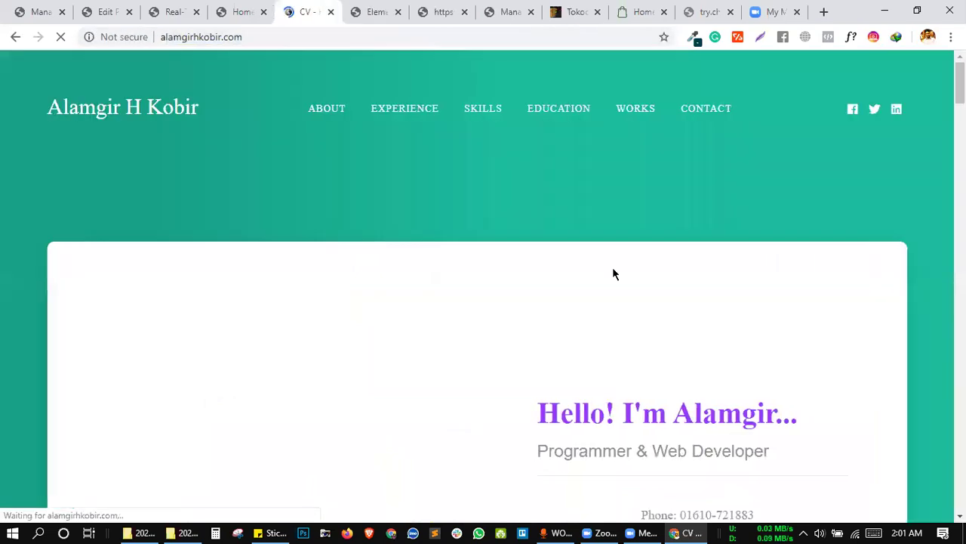
scroll(612, 255, down, 3)
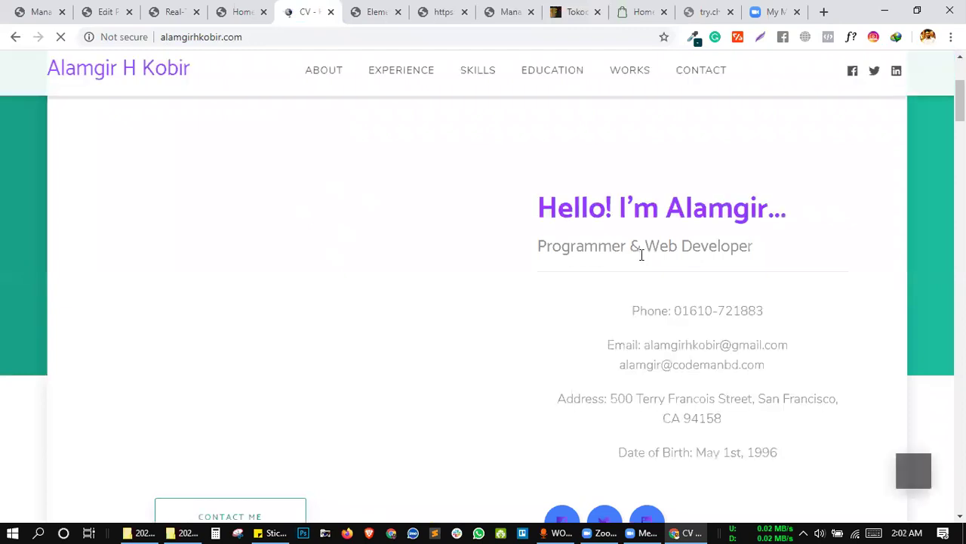
scroll(640, 254, down, 1)
Inspect the CV page and open the intro column's elementor-column-wrap div as editable HTML.
right_click(642, 259)
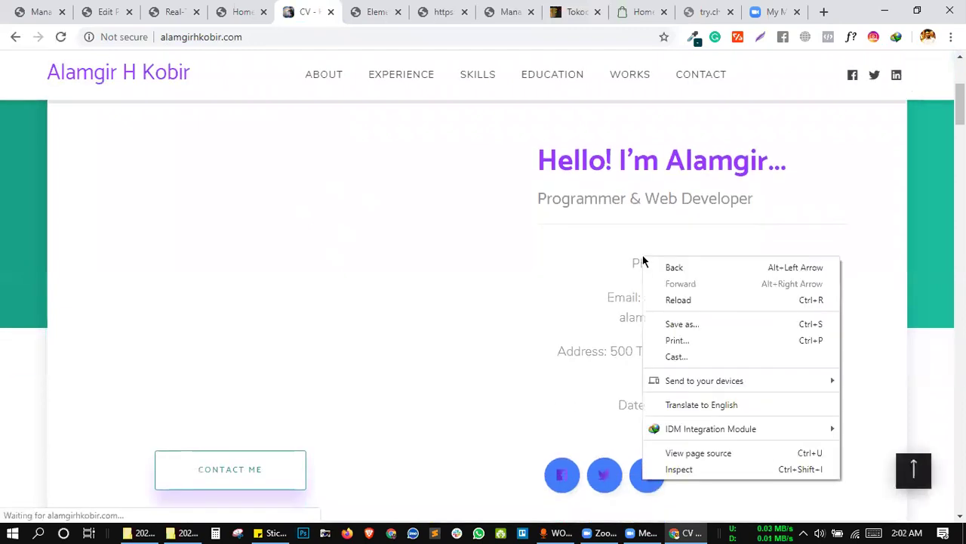
click(712, 469)
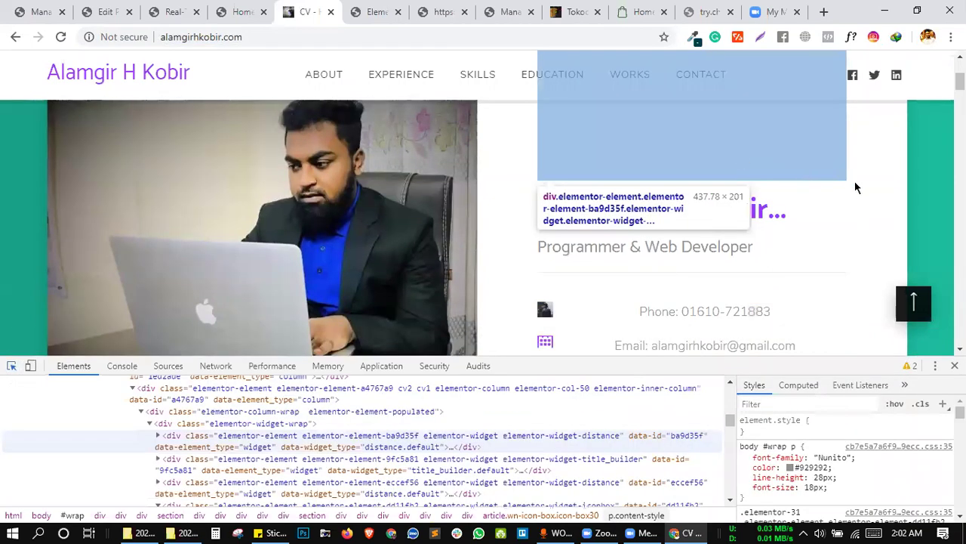
click(858, 183)
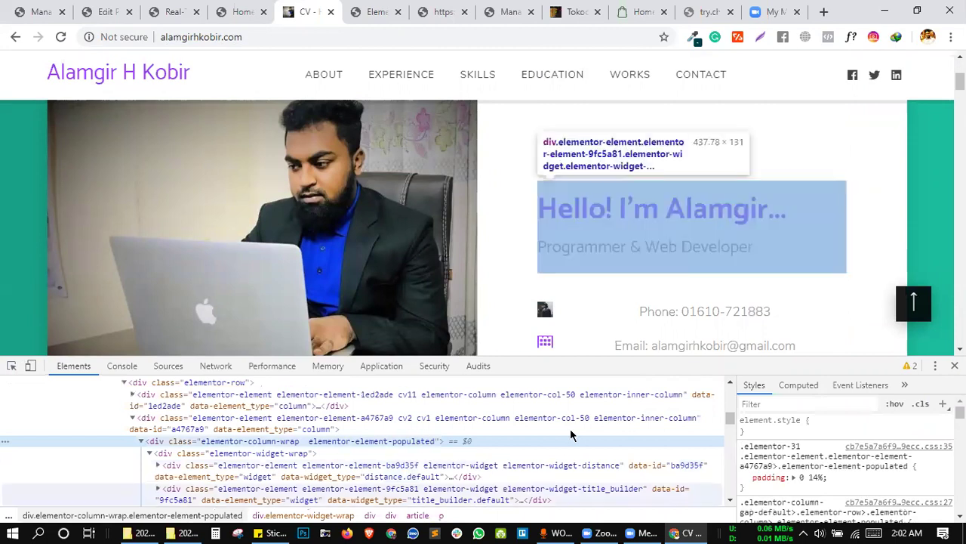
right_click(316, 441)
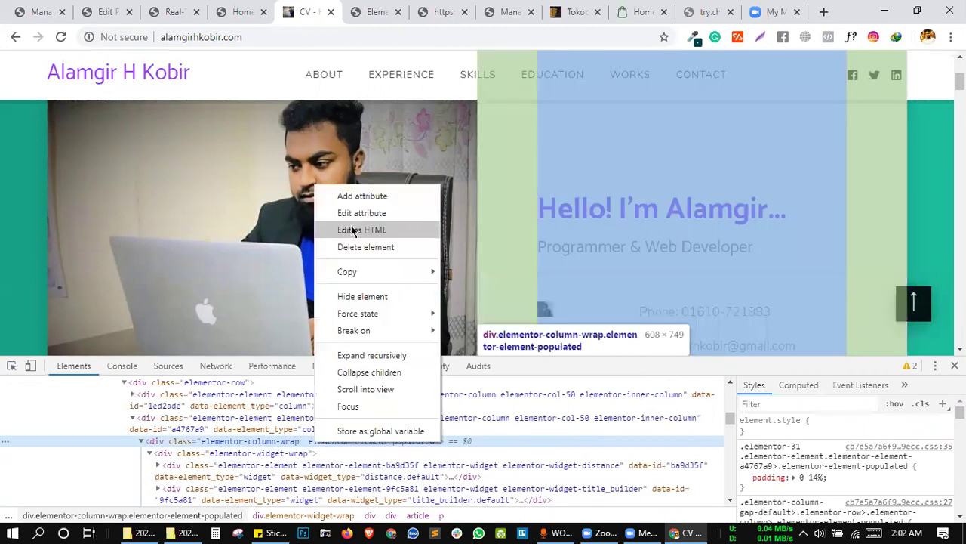
click(352, 230)
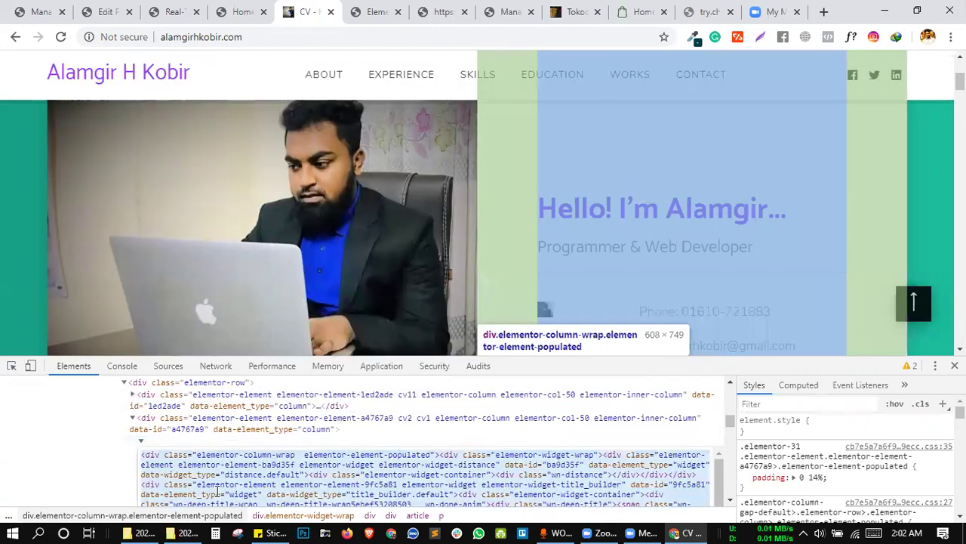
Add a new blank rule on the Real-Time Find and Replace settings page.
click(105, 11)
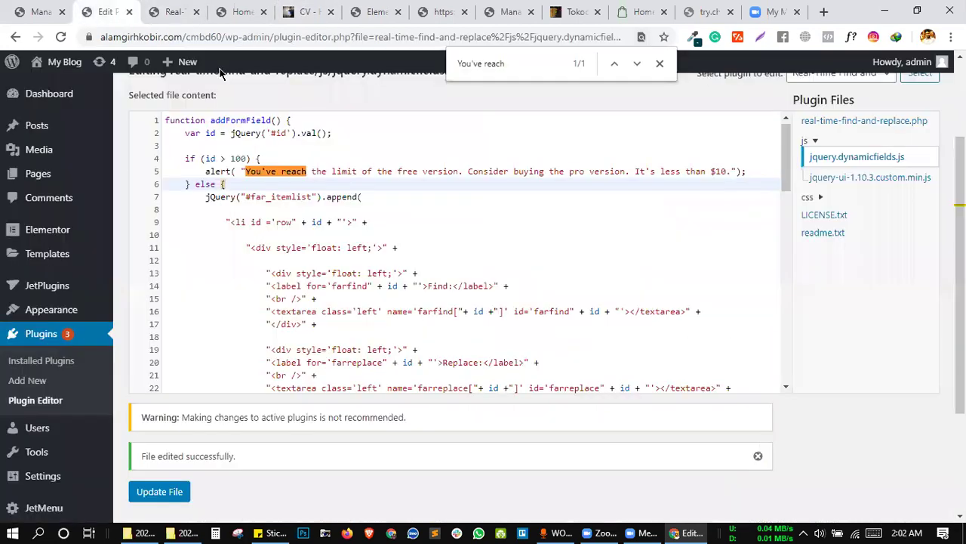
click(167, 9)
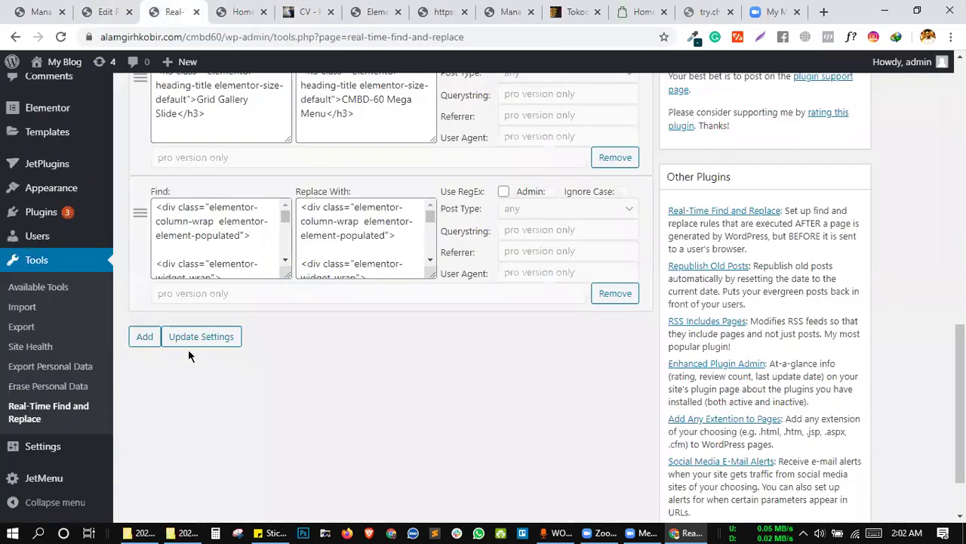
click(145, 336)
Paste the copied CV column HTML into the new rule's Replace box.
click(343, 279)
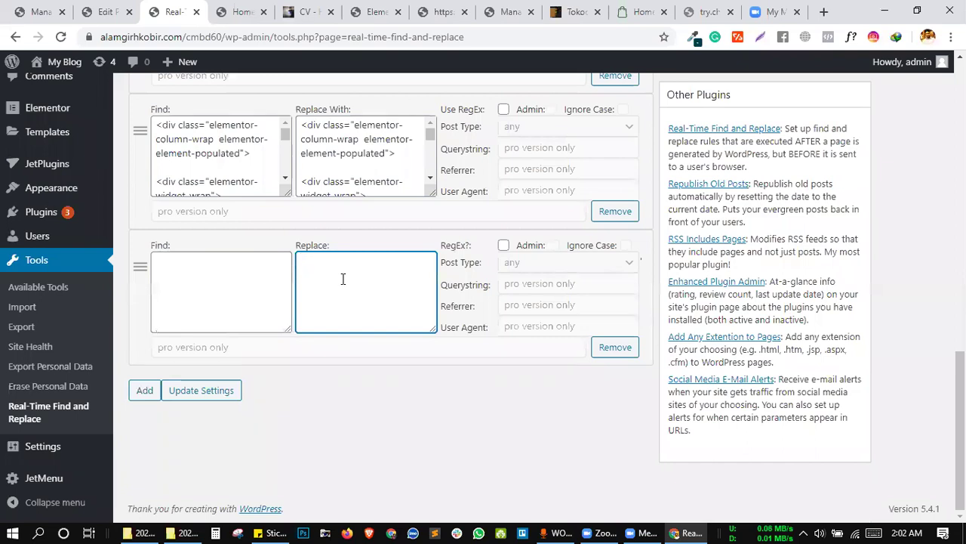
key(ctrl+v)
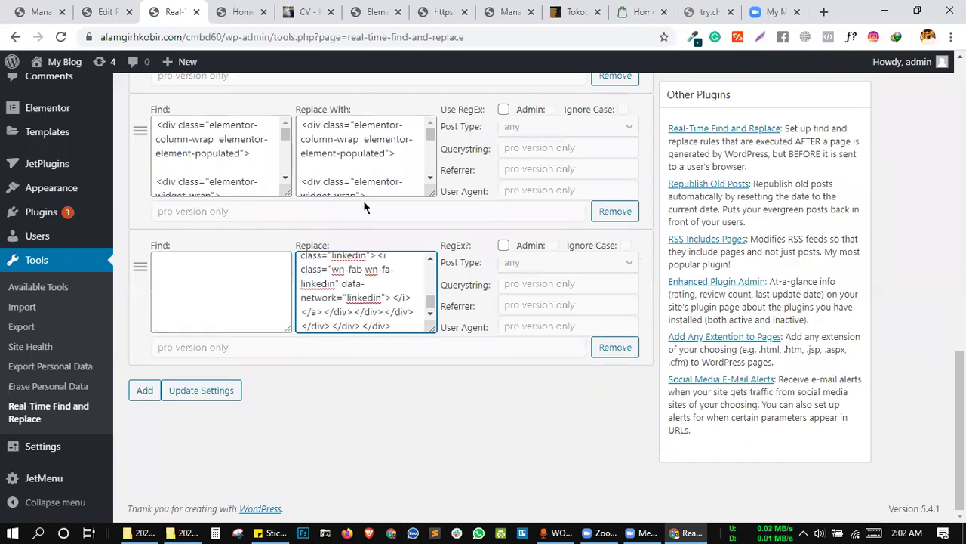
click(243, 11)
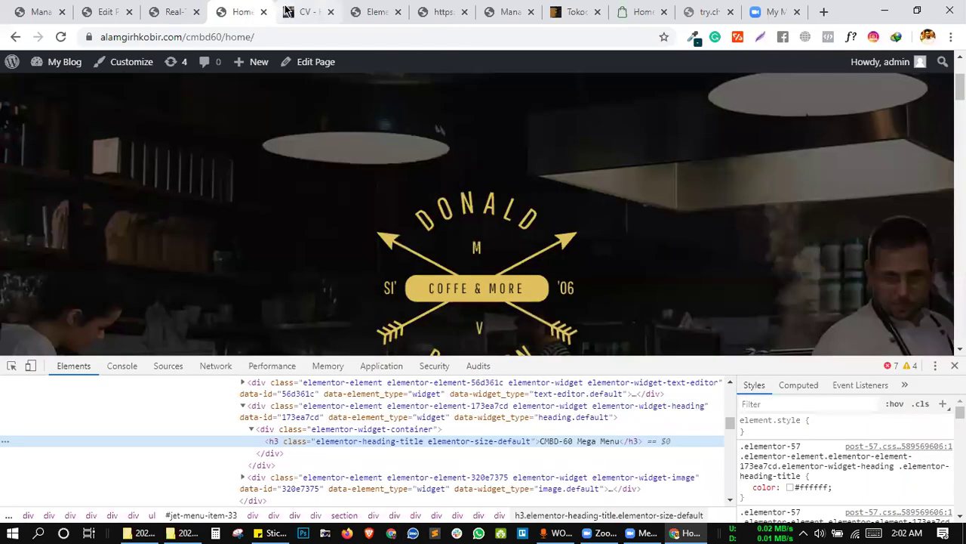
click(287, 11)
click(243, 11)
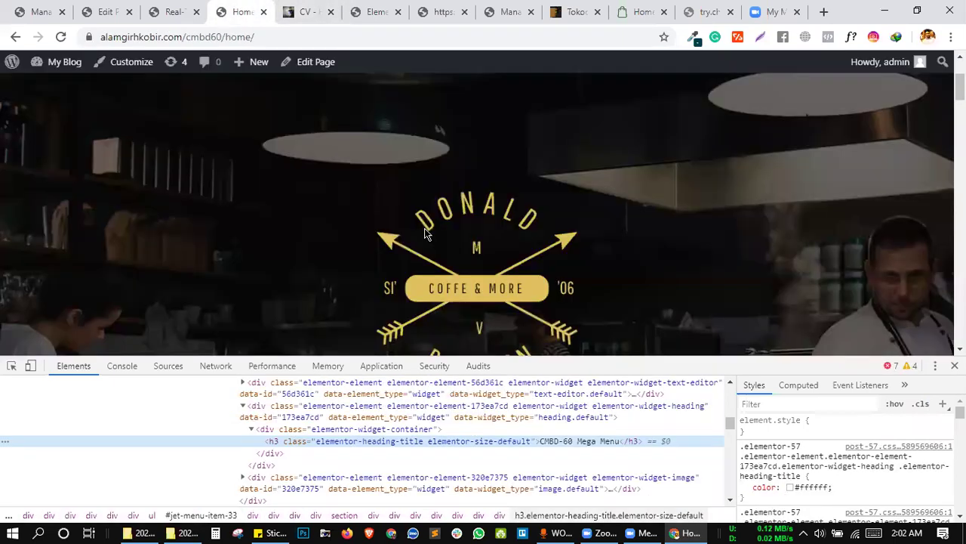
On the homepage, pick the Tasty Breakfast column's container and open its markup as HTML.
scroll(424, 234, down, 8)
scroll(425, 234, up, 2)
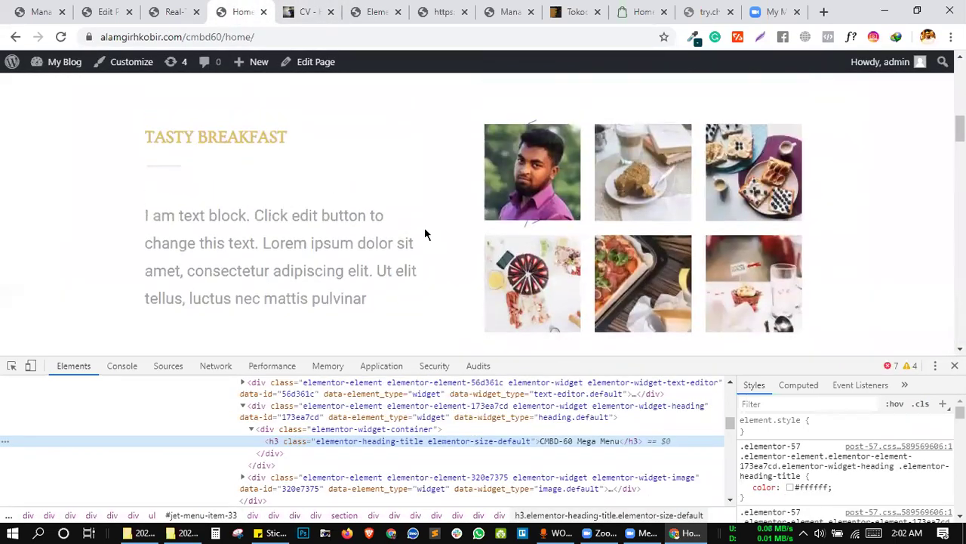
scroll(559, 189, down, 10)
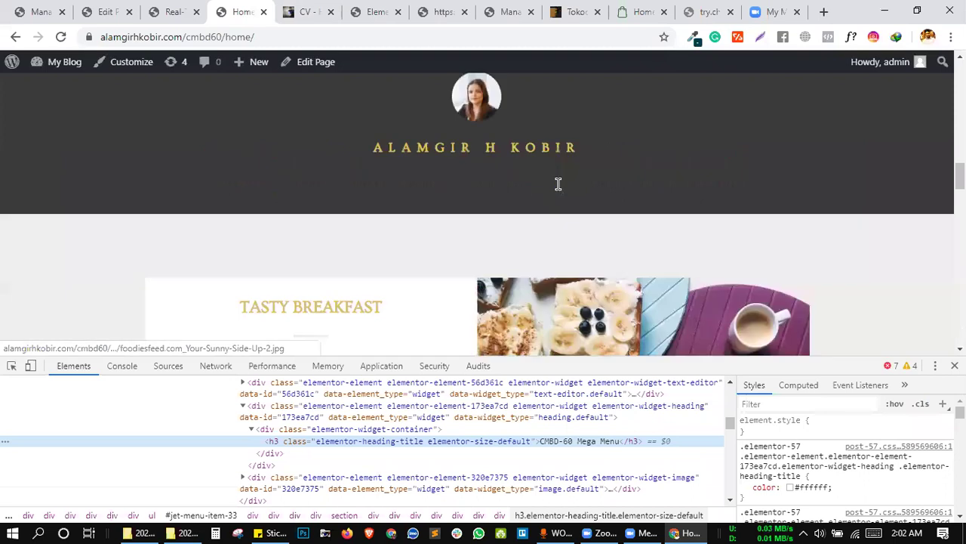
scroll(557, 189, down, 1)
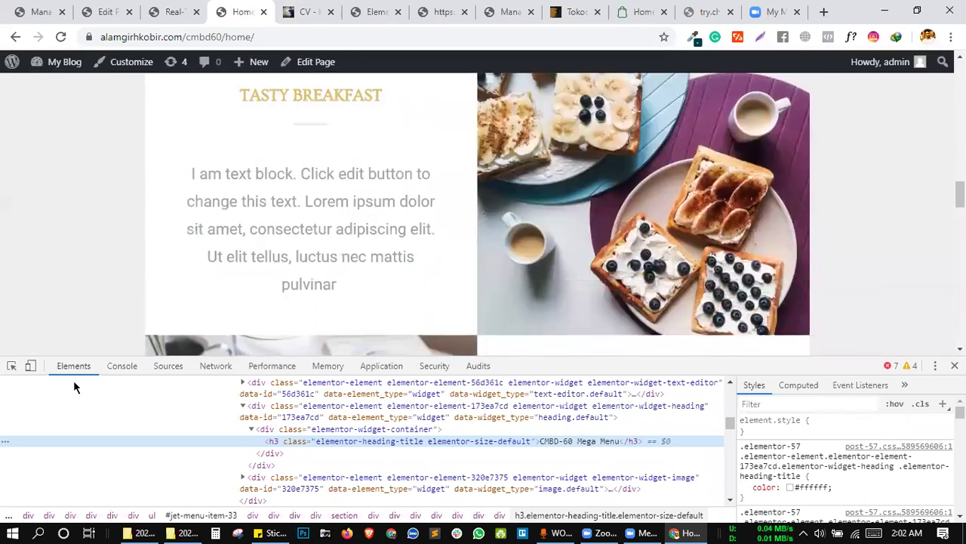
click(11, 366)
click(165, 118)
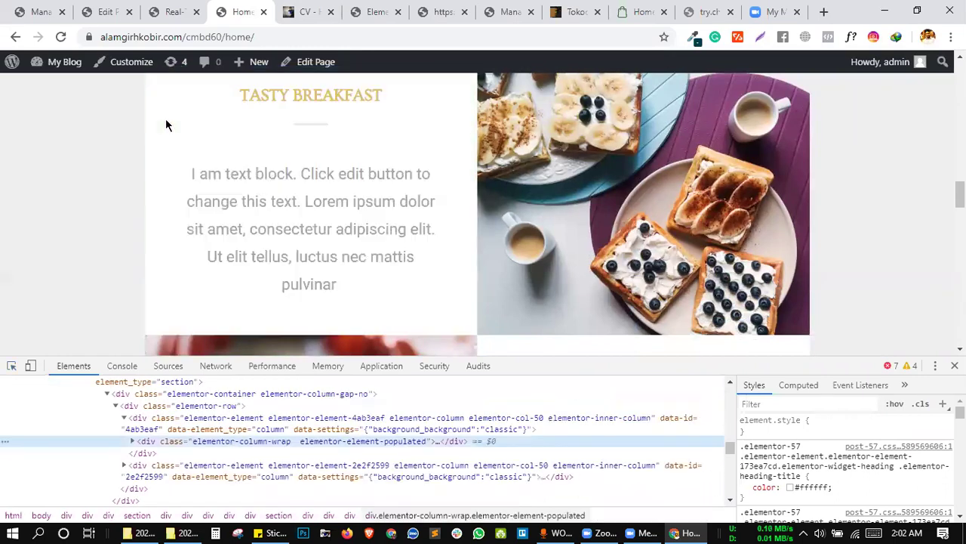
right_click(343, 421)
key(Escape)
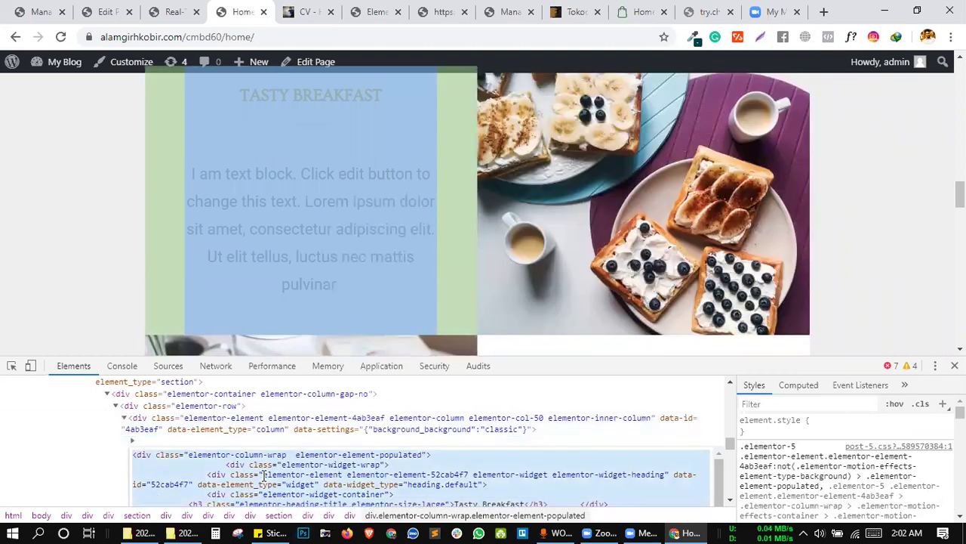
Paste the Tasty Breakfast HTML into the new rule's Find box and save the rules.
click(102, 13)
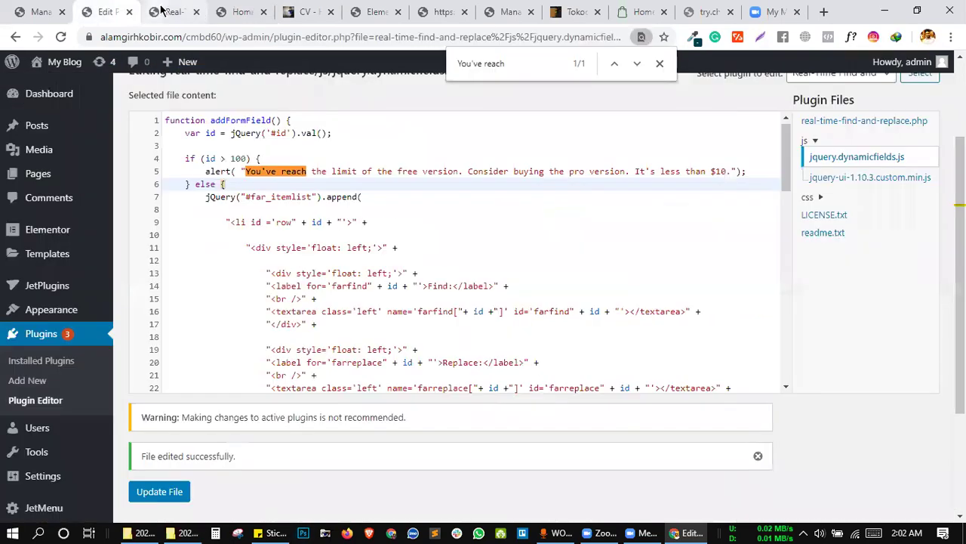
click(170, 12)
click(209, 266)
key(ctrl+v)
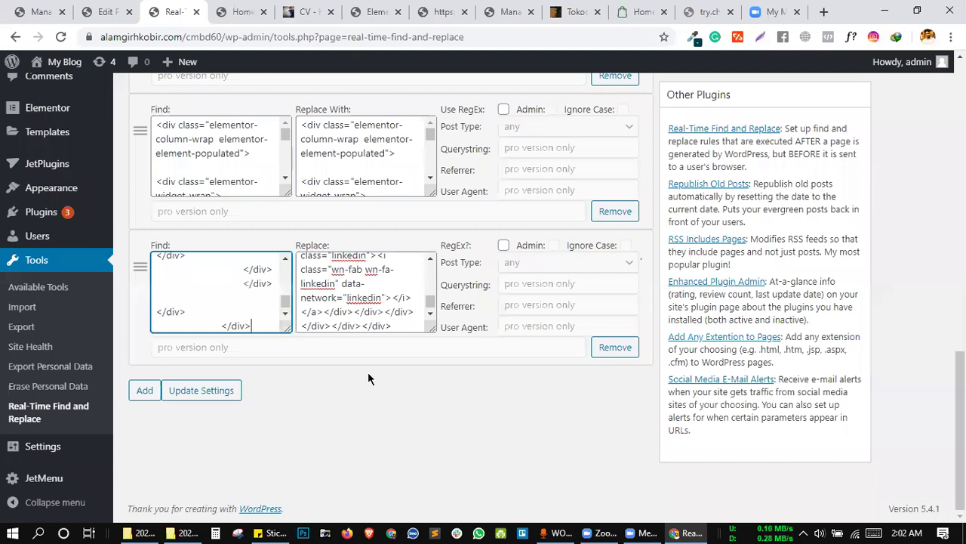
click(193, 395)
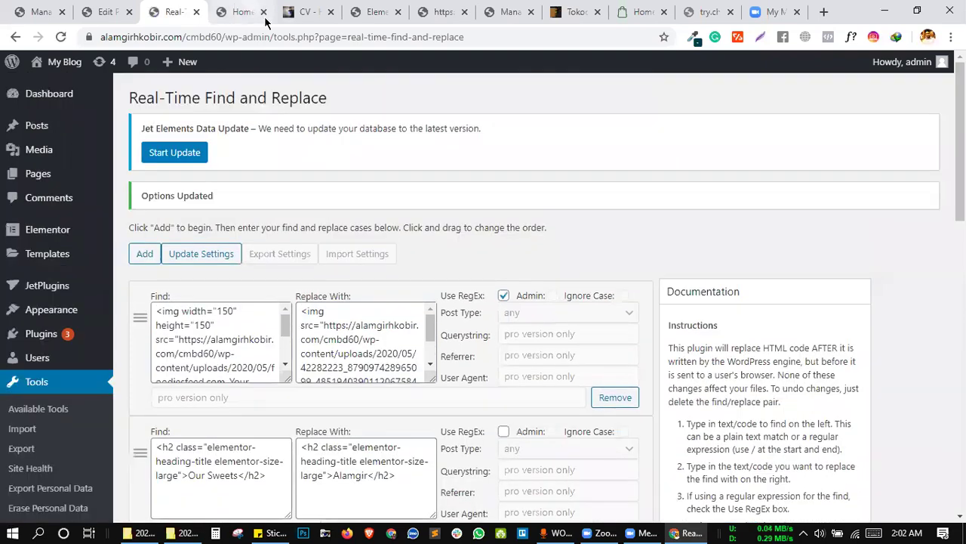
Reload the homepage twice to check the replacement, then close developer tools.
click(265, 22)
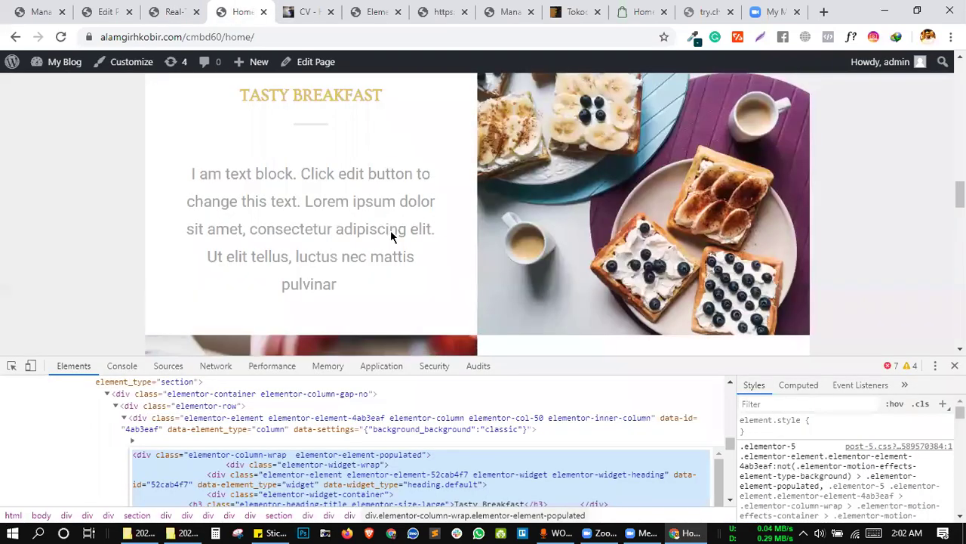
click(60, 39)
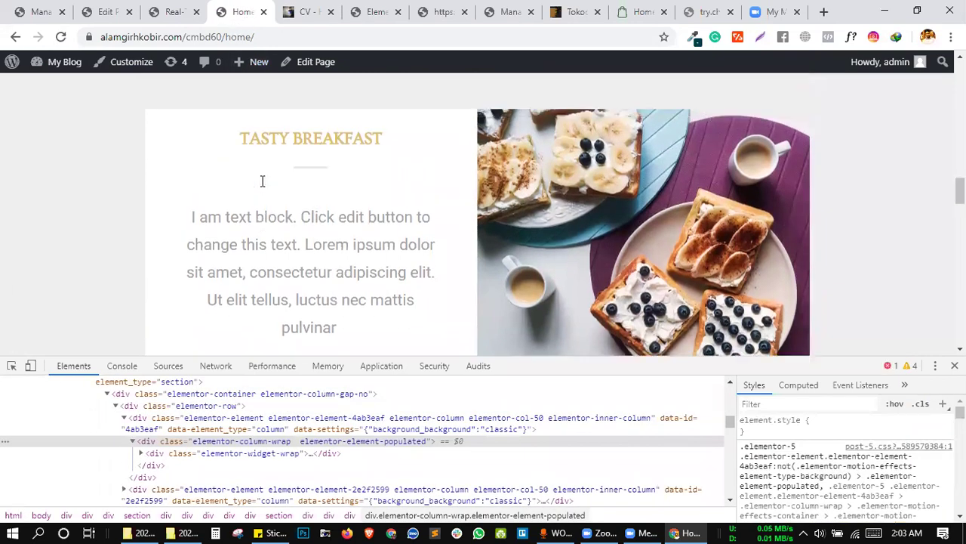
scroll(166, 203, up, 4)
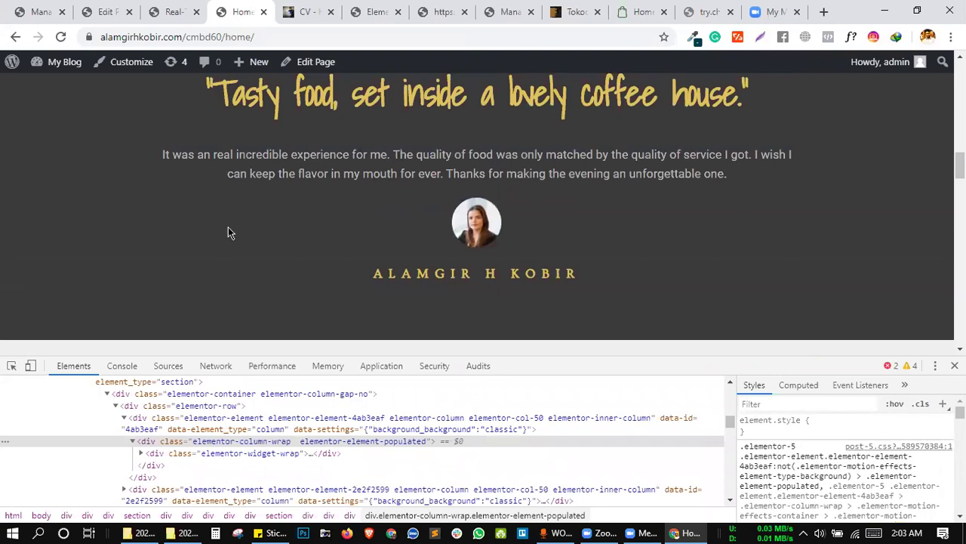
key(F5)
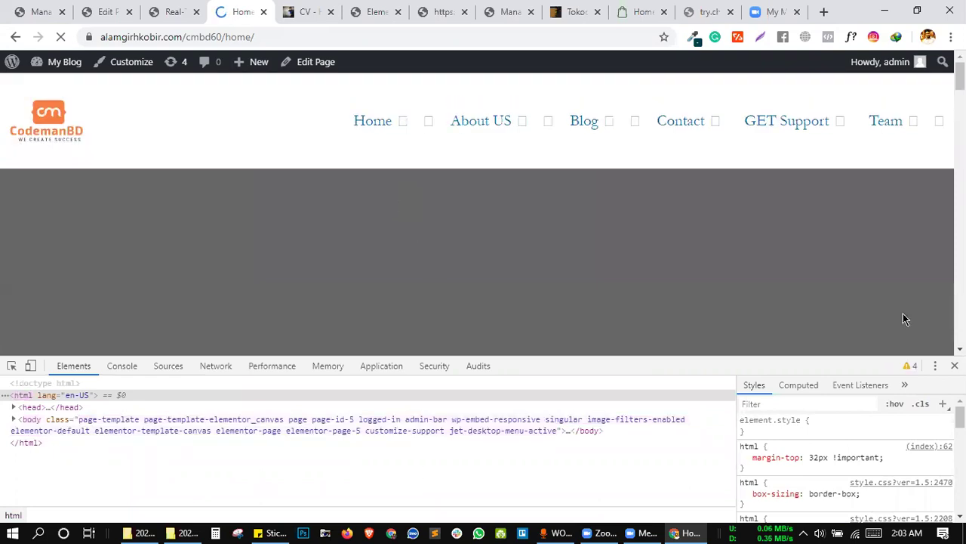
key(F12)
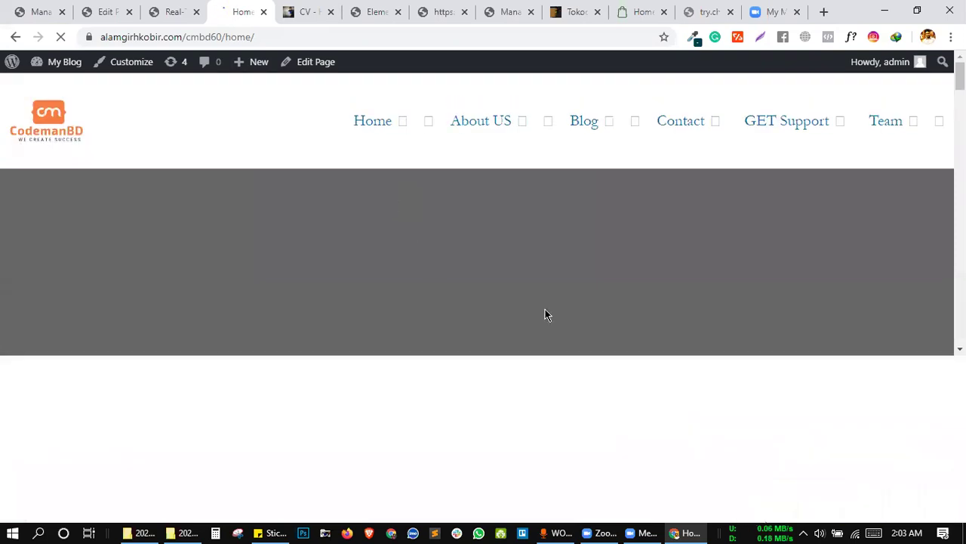
Scroll down to Visit Us and back up through Birthdays & Events to Tasty Breakfast.
scroll(540, 313, down, 3)
scroll(538, 310, down, 10)
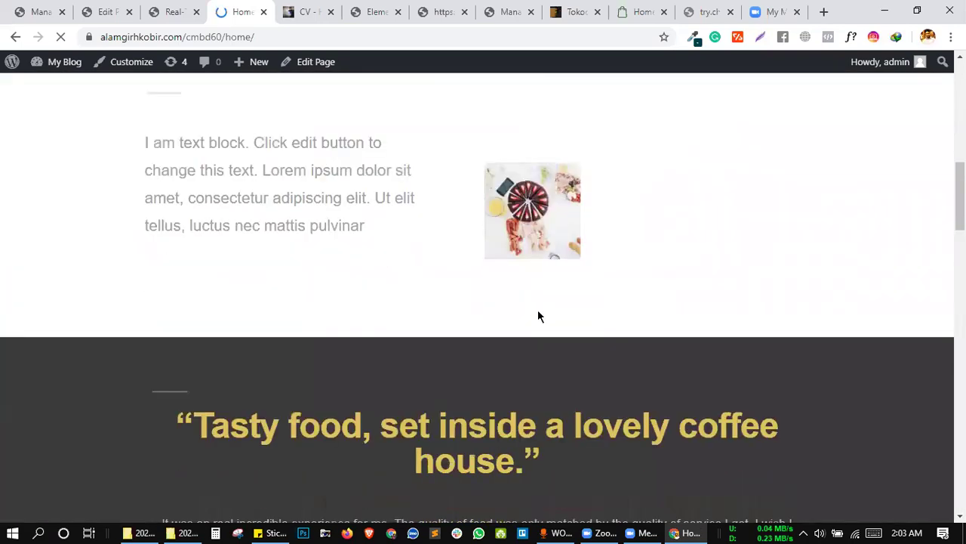
scroll(538, 316, down, 1)
scroll(539, 307, down, 1)
scroll(538, 308, down, 8)
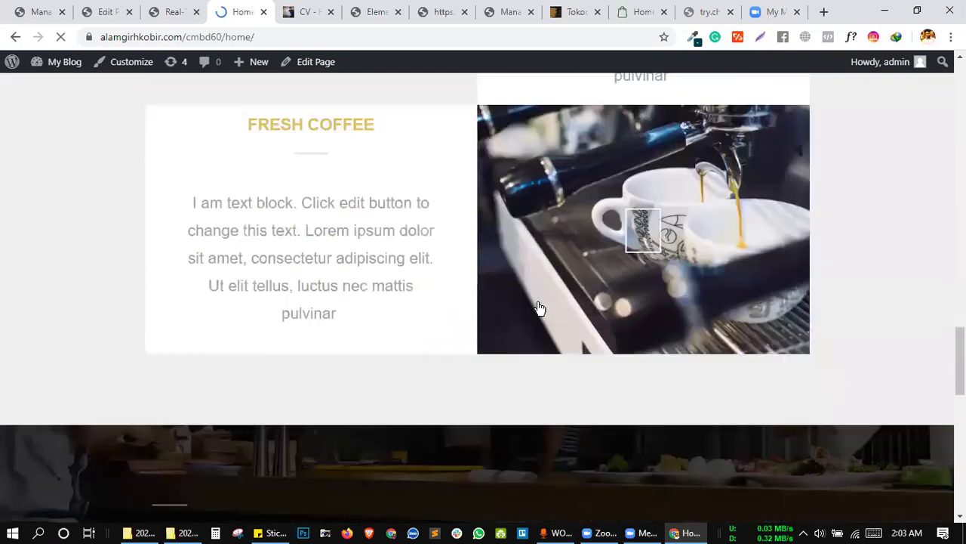
scroll(537, 285, down, 5)
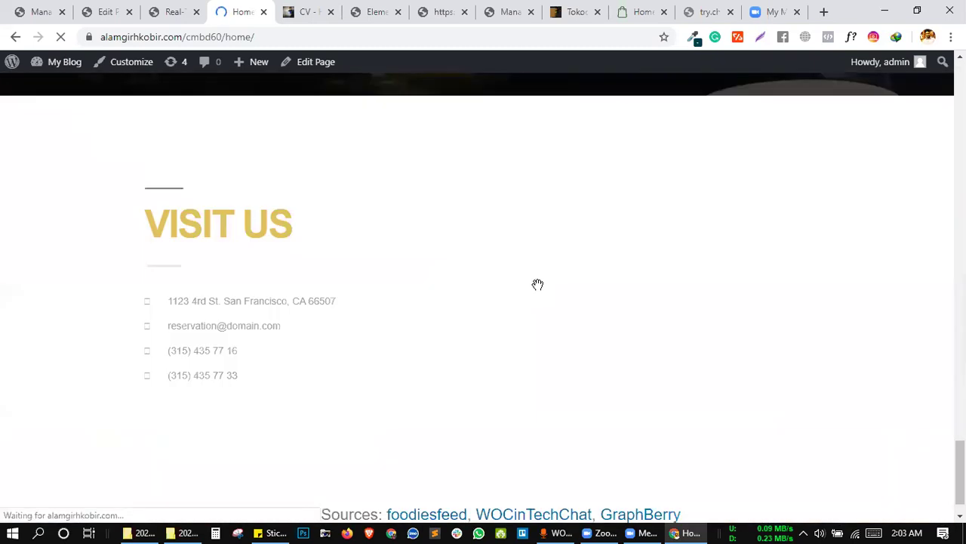
scroll(537, 285, up, 10)
scroll(538, 285, up, 4)
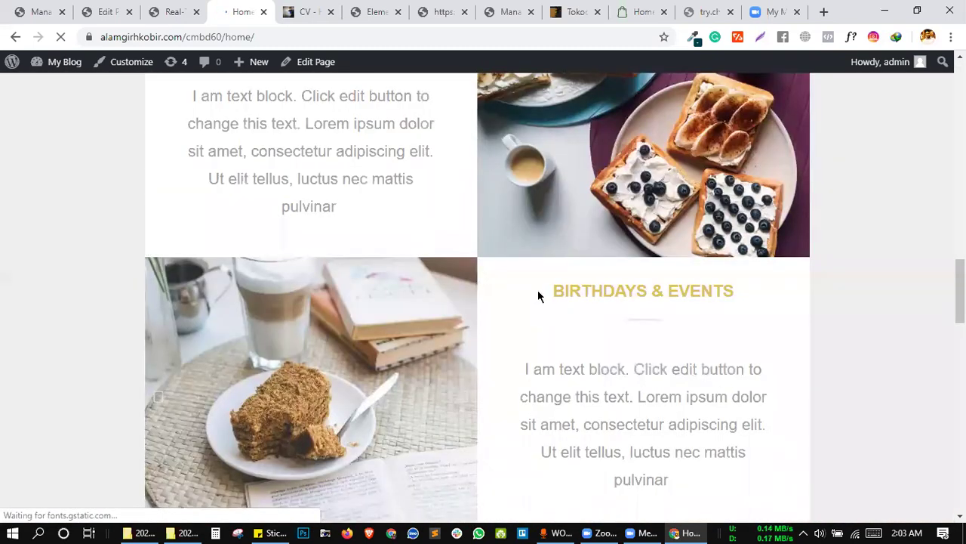
scroll(538, 289, up, 6)
scroll(538, 290, down, 6)
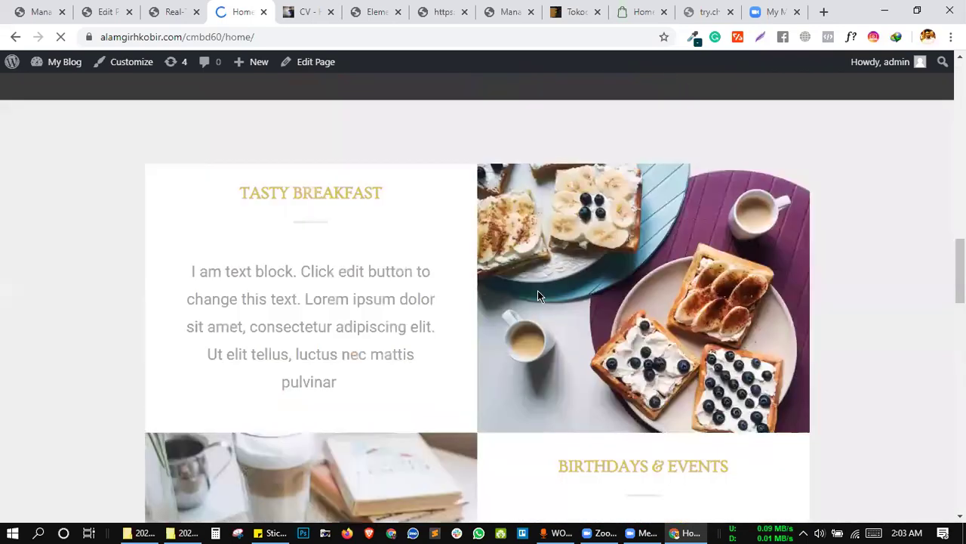
click(306, 12)
click(224, 10)
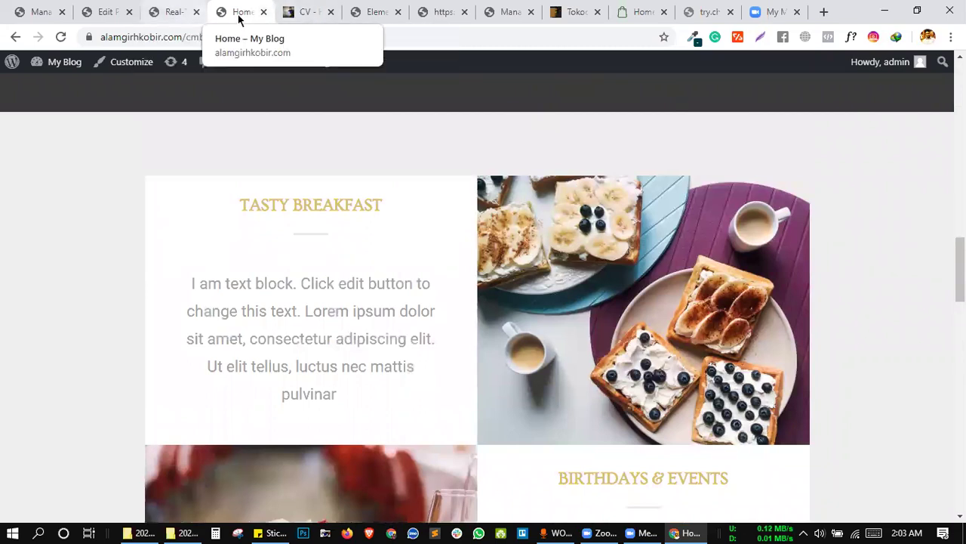
Insert the Landing Page – Hotel template in Elementor and update the page.
click(436, 11)
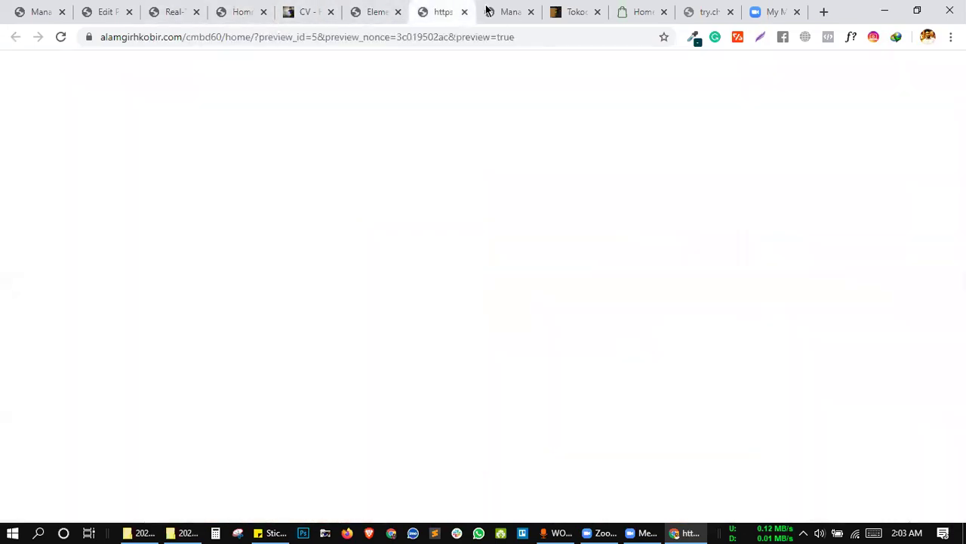
click(361, 10)
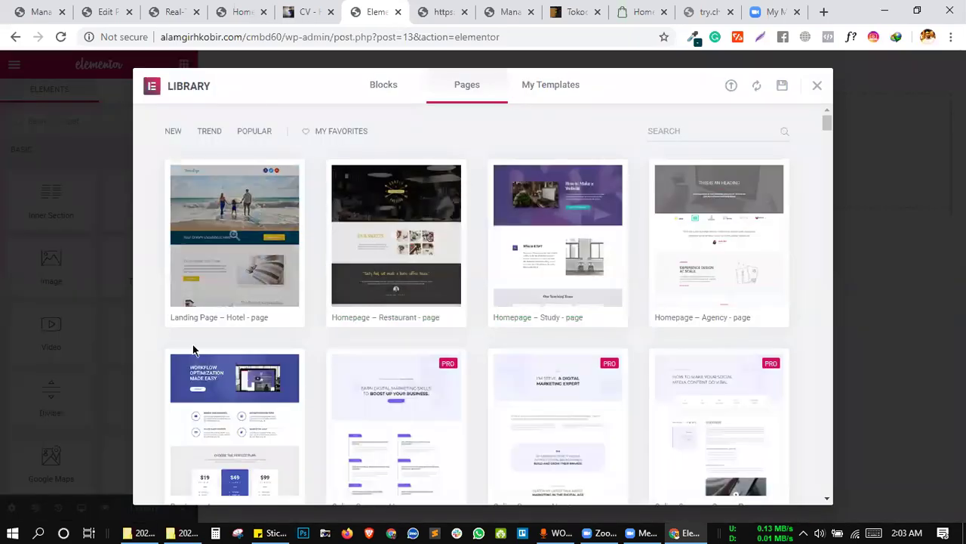
click(176, 318)
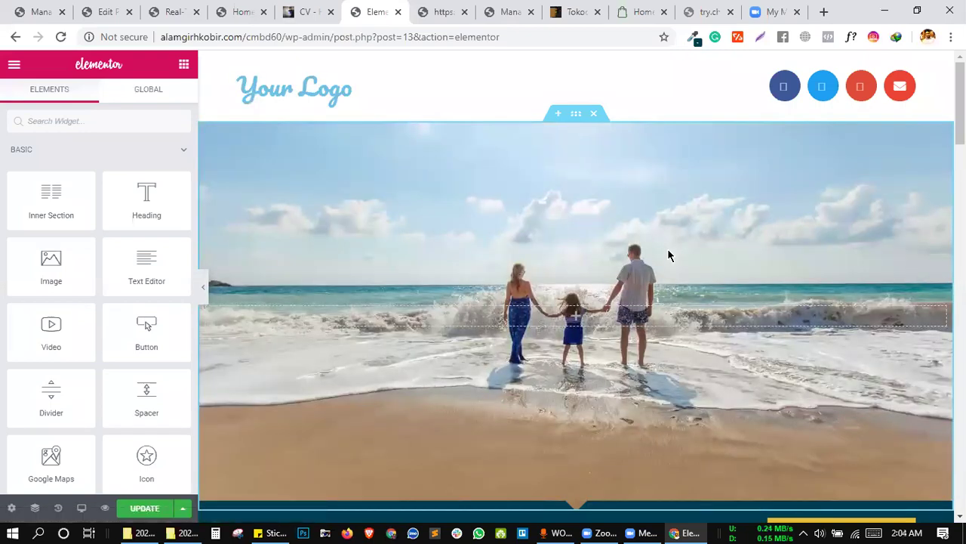
click(139, 508)
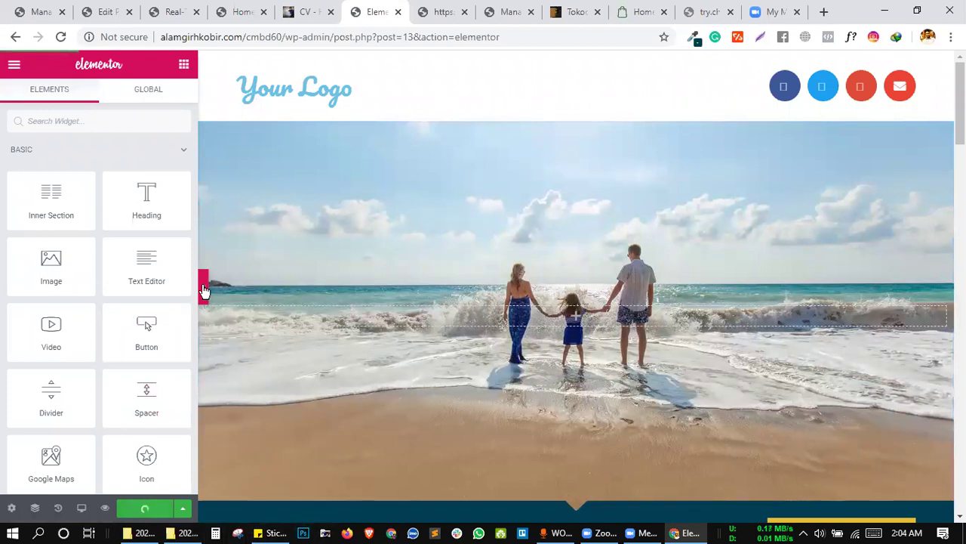
Inspect the Enjoy Some You-Time block and select all of its widget-wrap HTML.
key(ctrl+p)
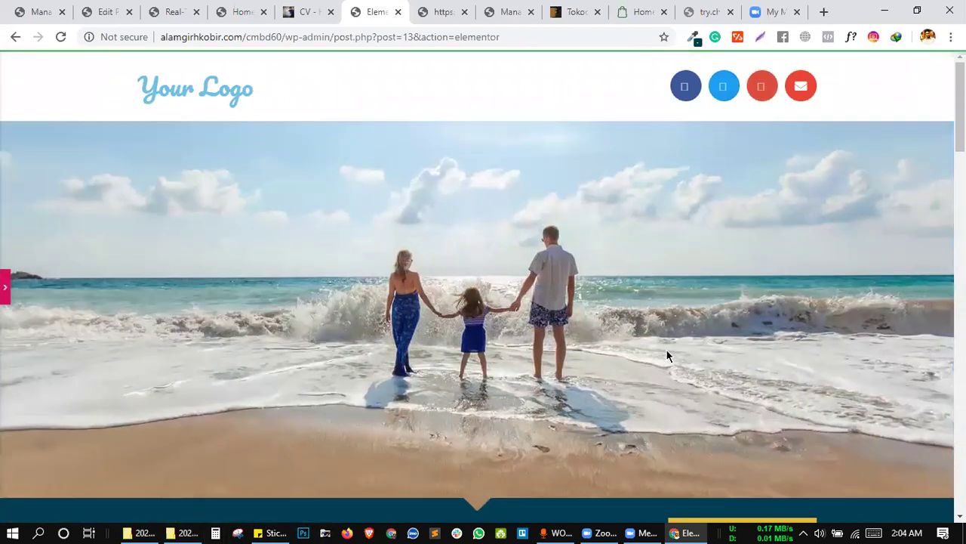
scroll(666, 351, down, 1)
scroll(666, 349, down, 6)
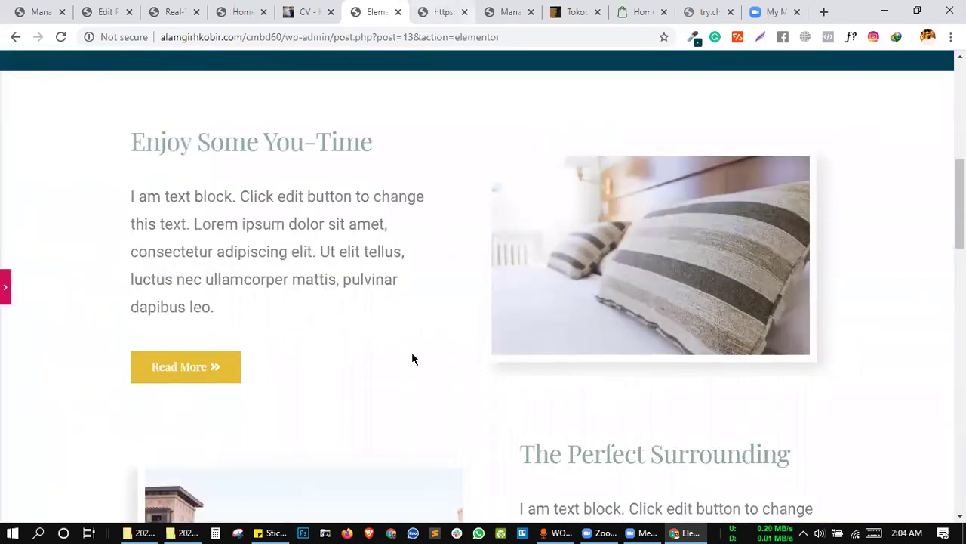
right_click(254, 208)
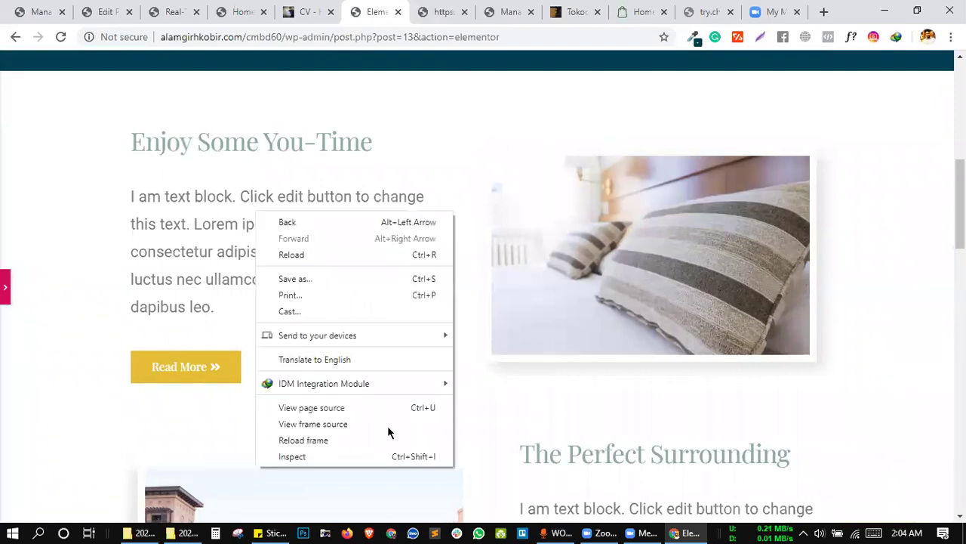
click(357, 459)
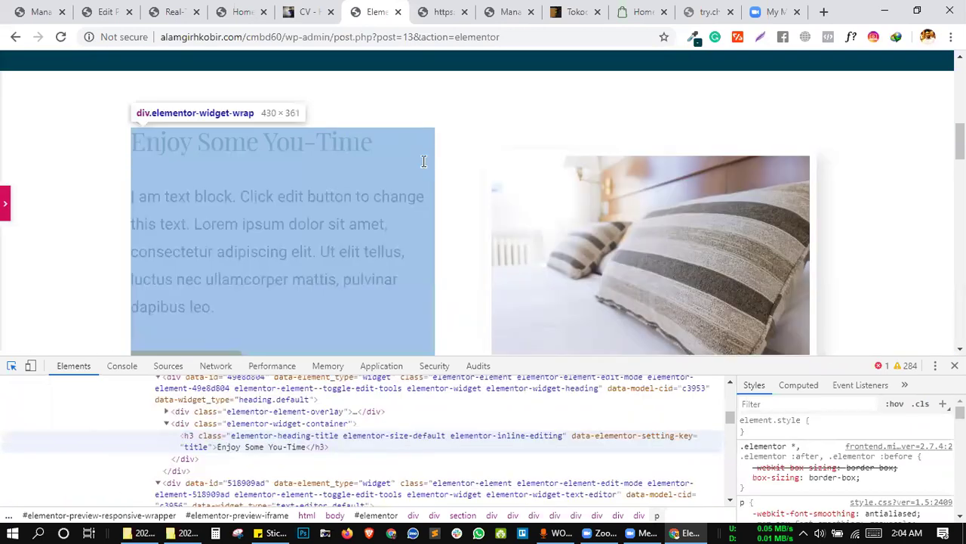
click(430, 169)
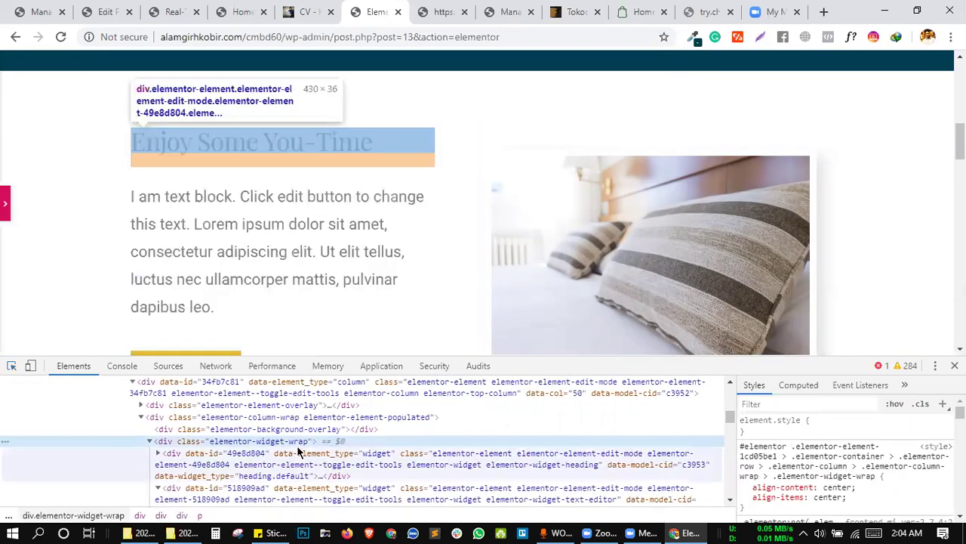
right_click(293, 444)
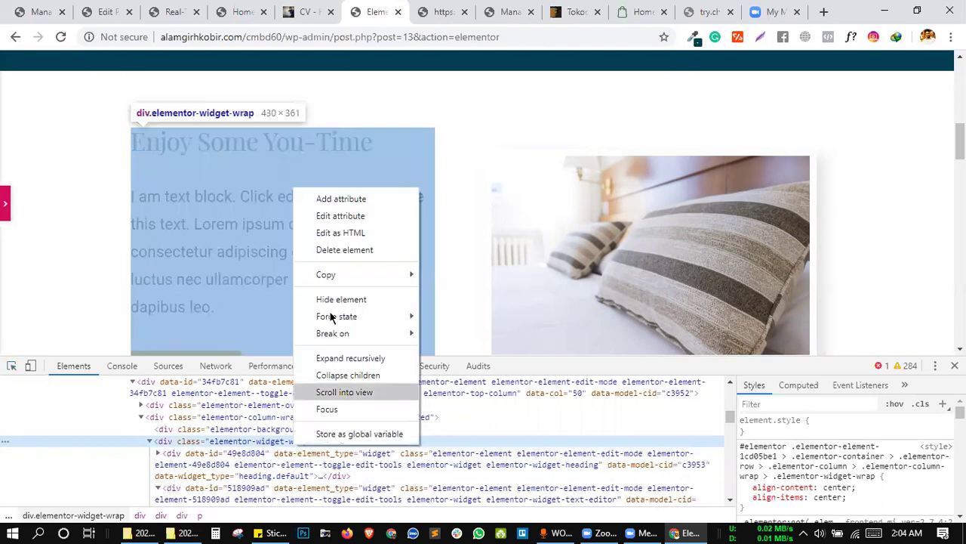
click(342, 234)
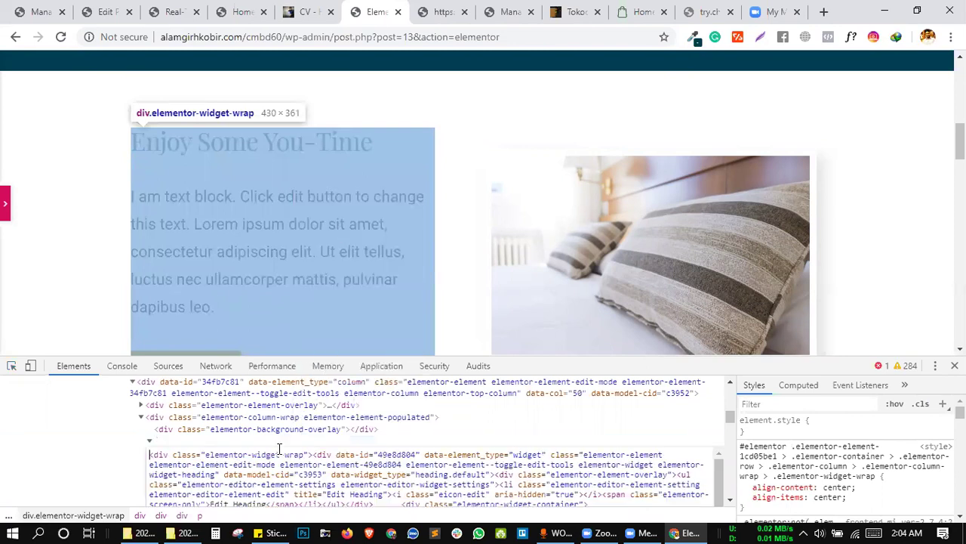
key(ctrl+a)
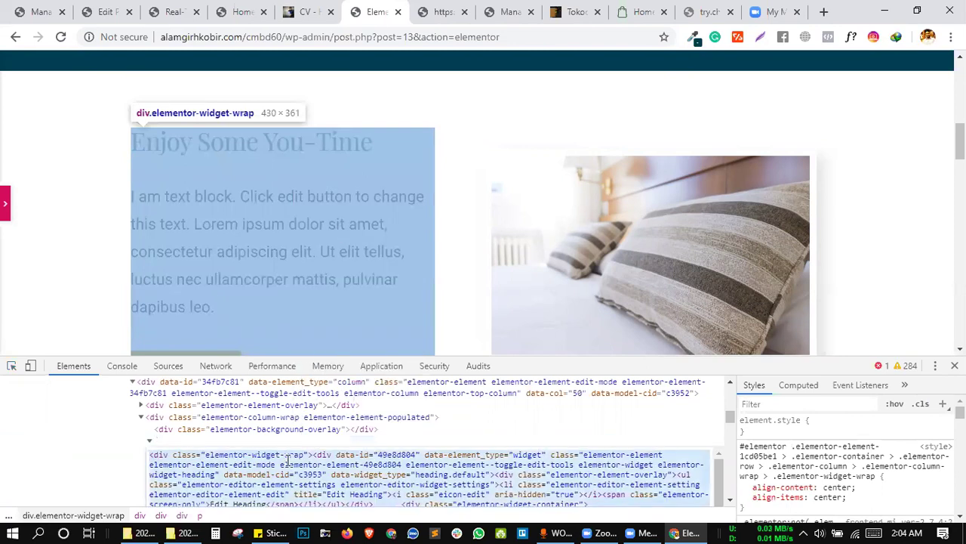
click(234, 11)
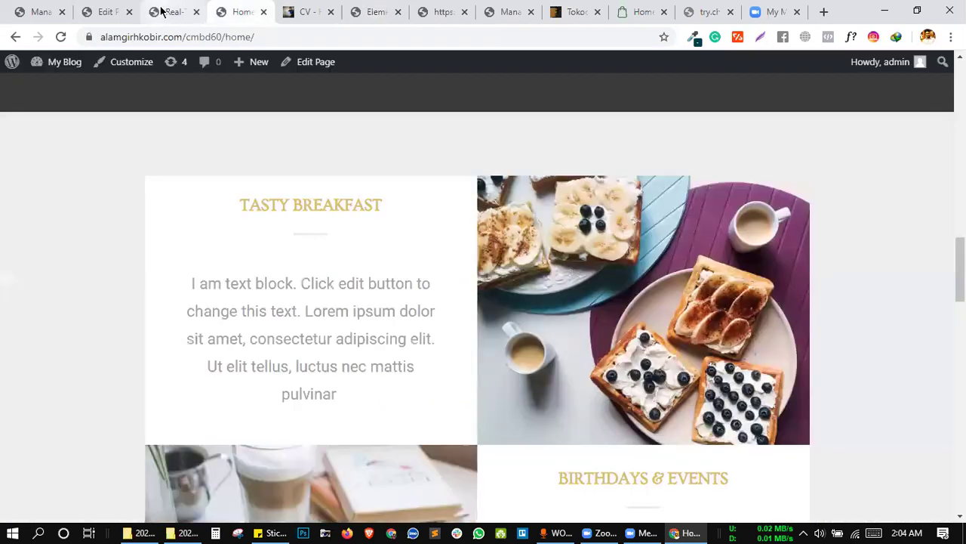
Replace the last rule's Replace With markup with the copied block HTML and save the settings.
click(164, 11)
scroll(295, 395, down, 10)
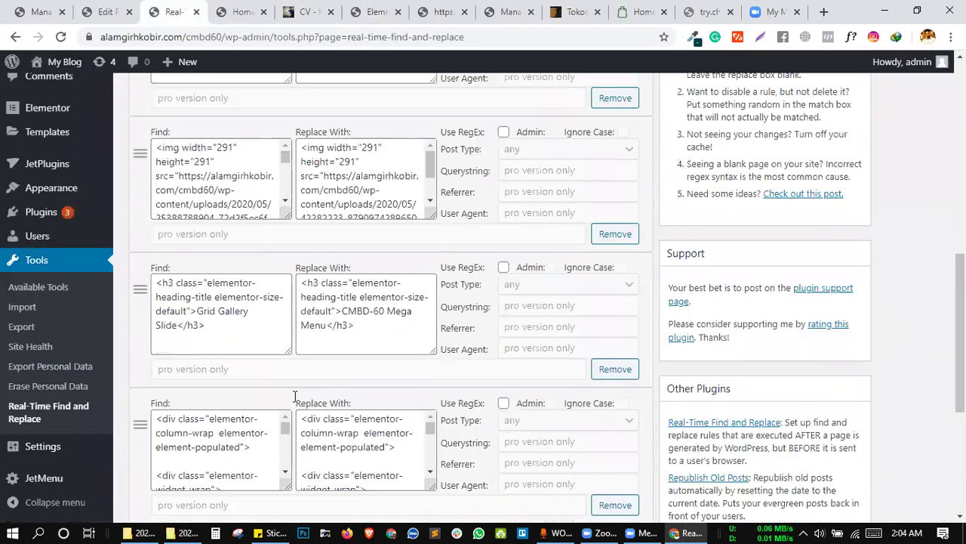
right_click(305, 399)
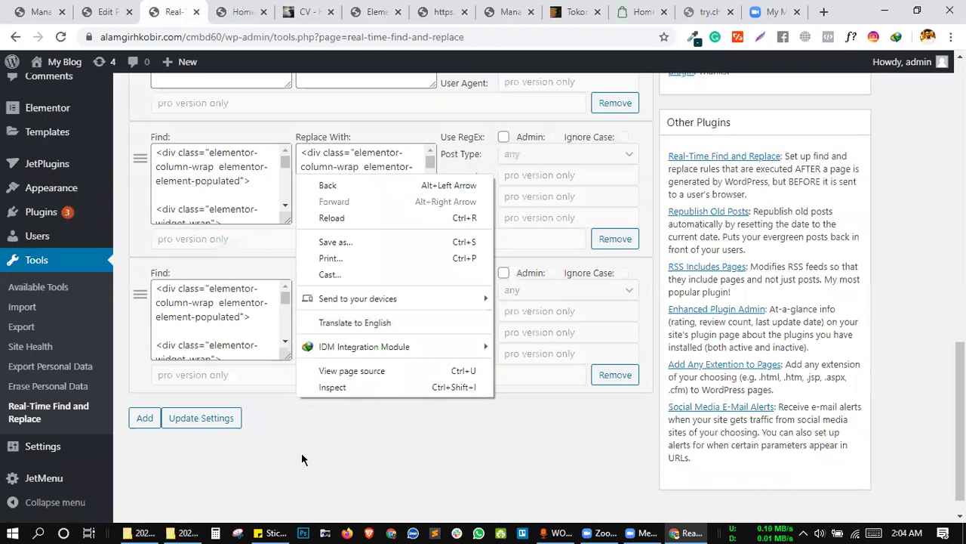
click(301, 439)
click(334, 315)
key(ctrl+a)
key(ctrl+v)
click(224, 423)
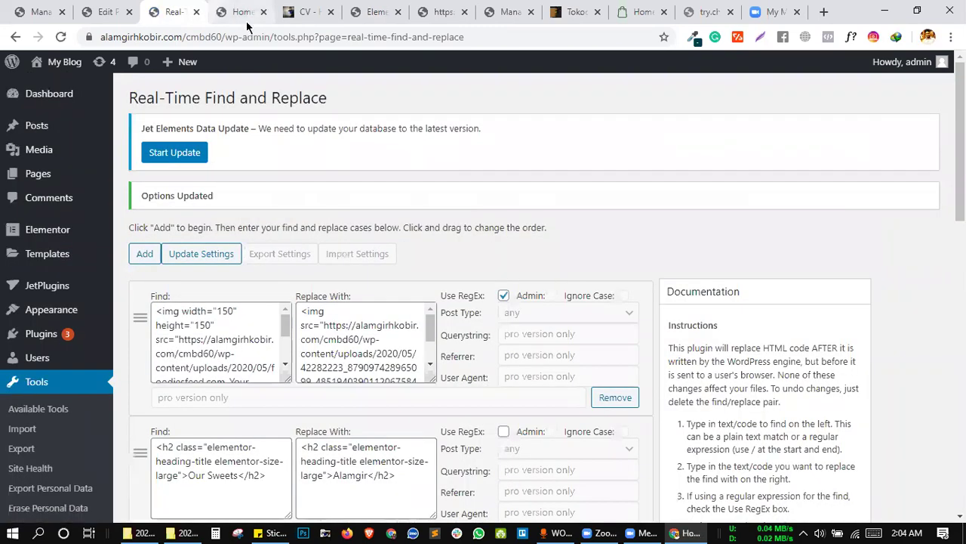
Reload the homepage, then load its address in a new incognito window.
key(ctrl+Tab)
key(F5)
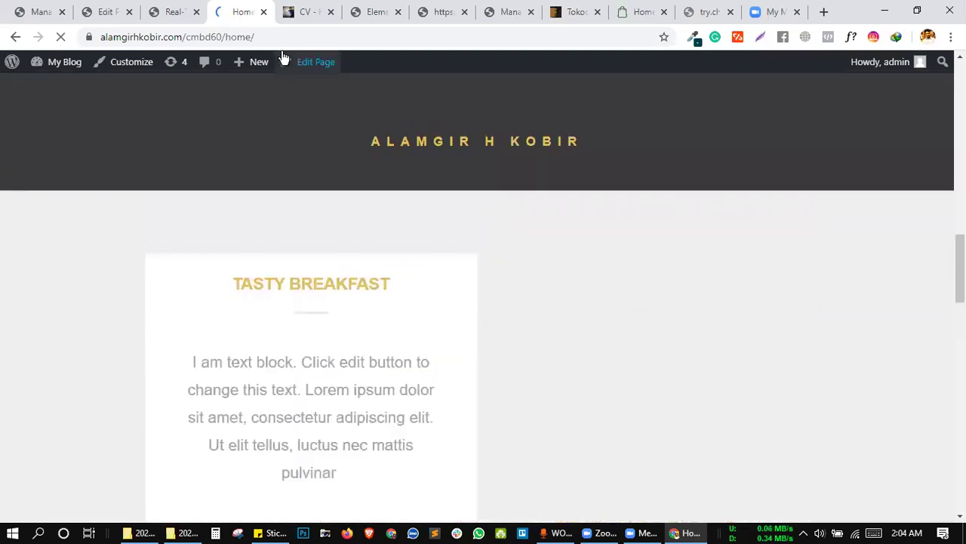
click(271, 41)
key(ctrl+c)
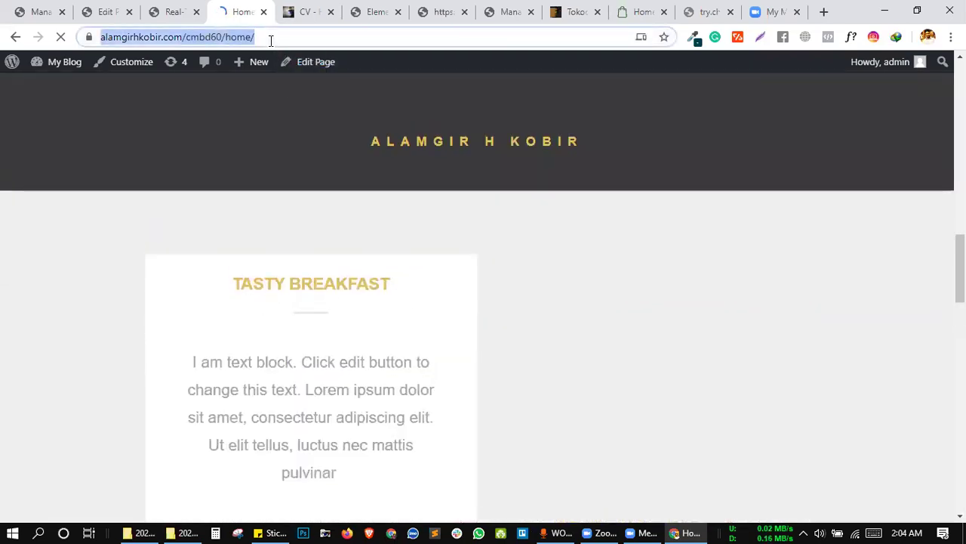
key(ctrl+shift+n)
key(ctrl+v)
key(Return)
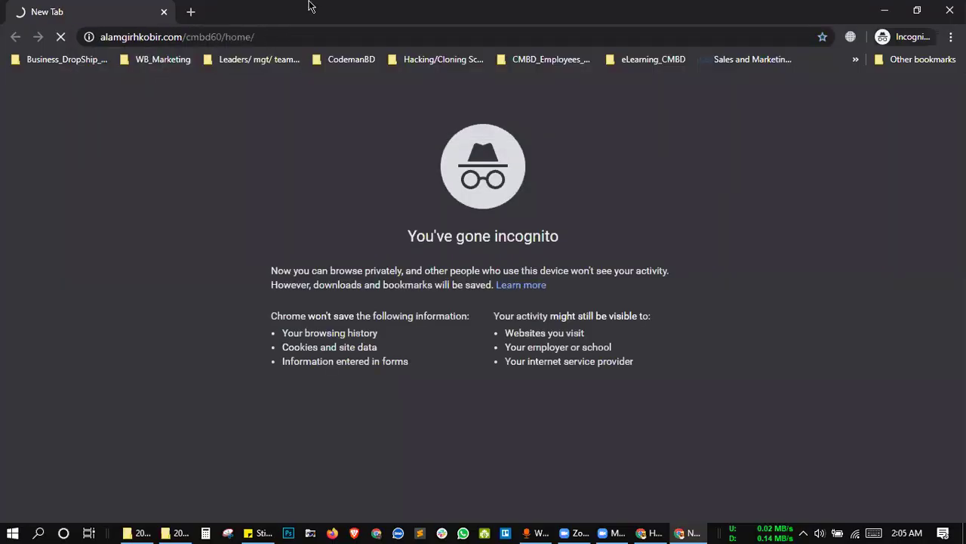
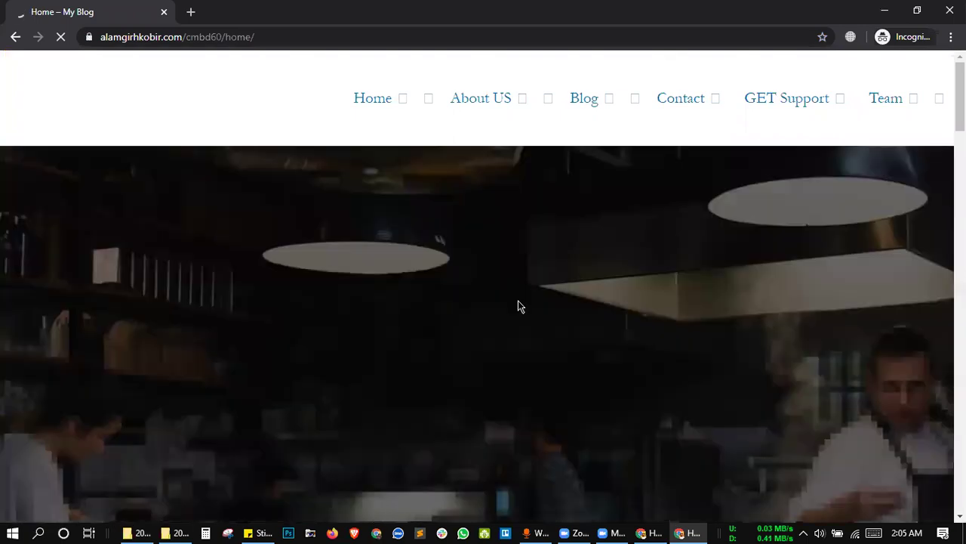
Scroll through the incognito blog preview, then close that window.
scroll(518, 306, down, 2)
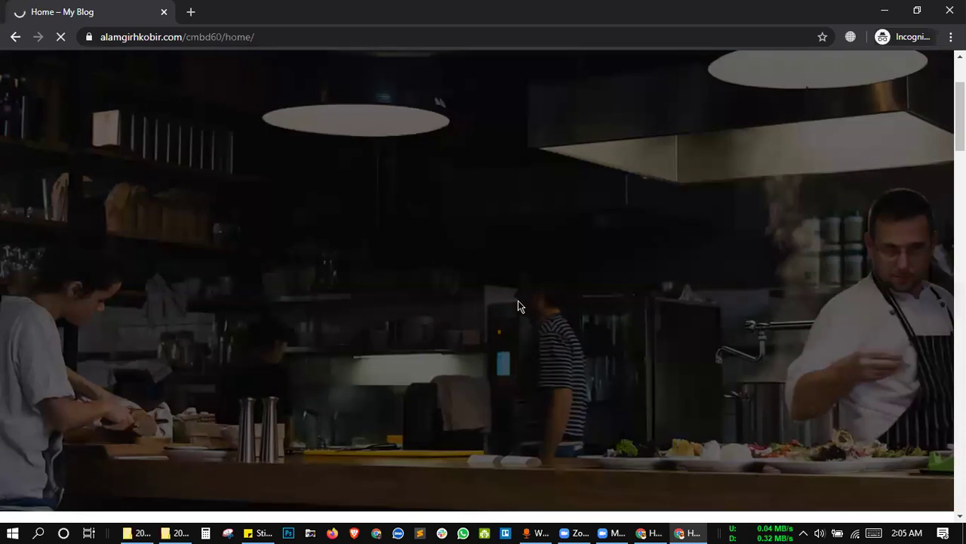
scroll(518, 305, down, 10)
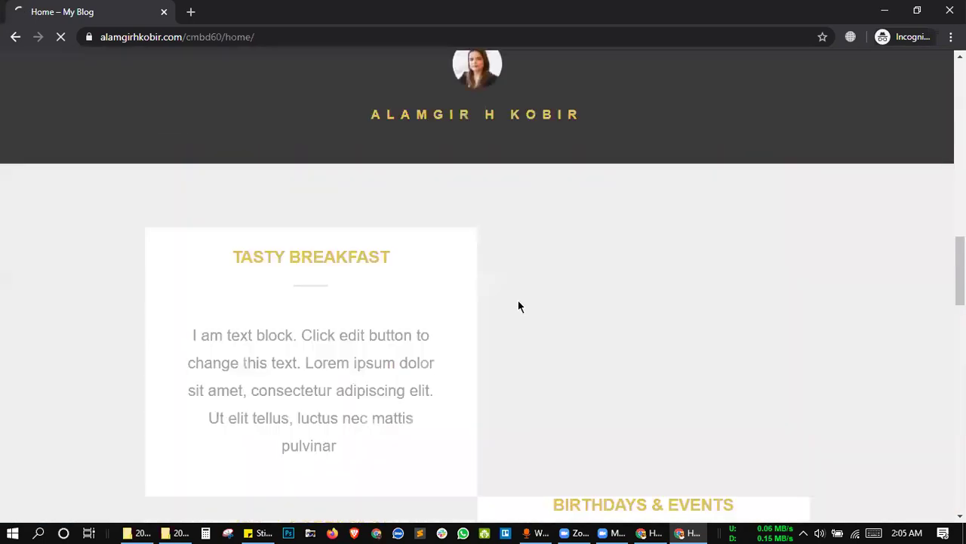
scroll(519, 299, down, 4)
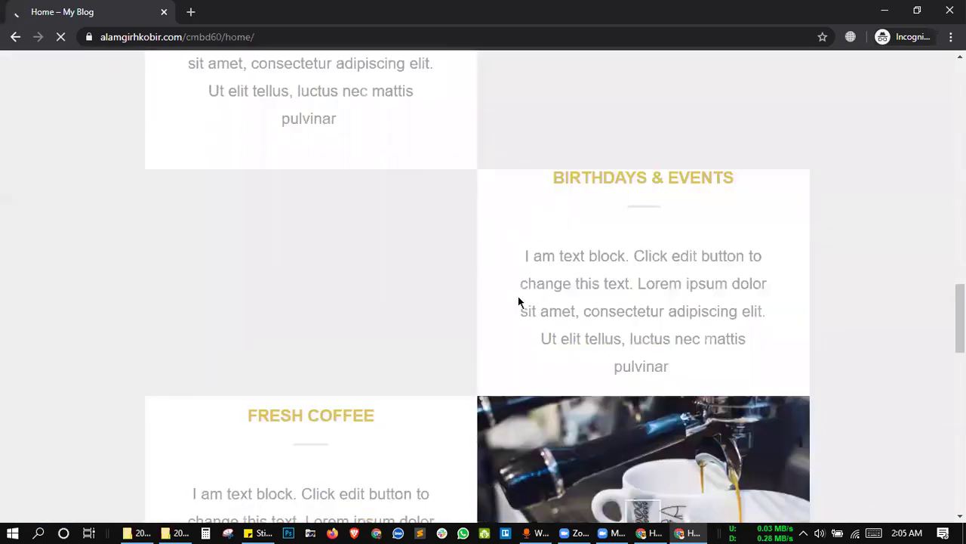
scroll(519, 301, down, 4)
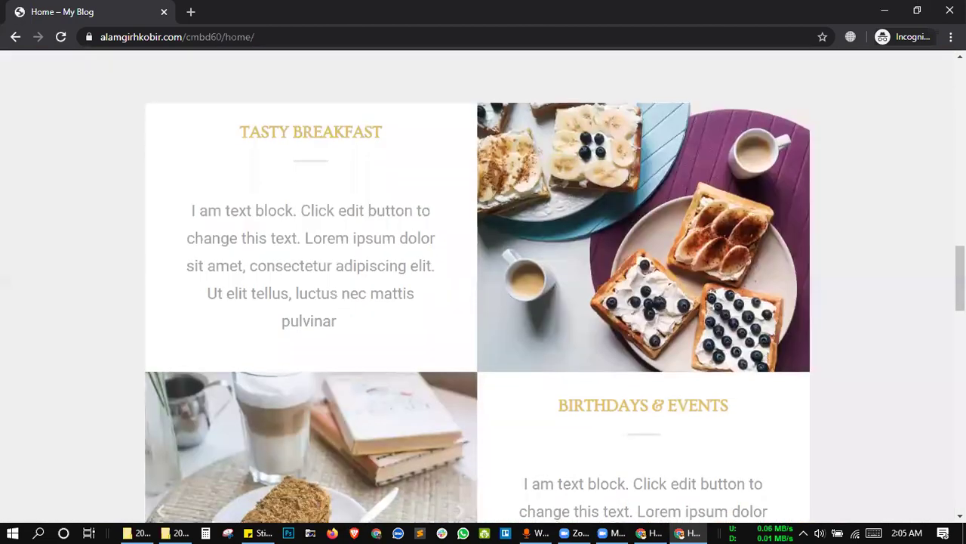
key(ctrl+w)
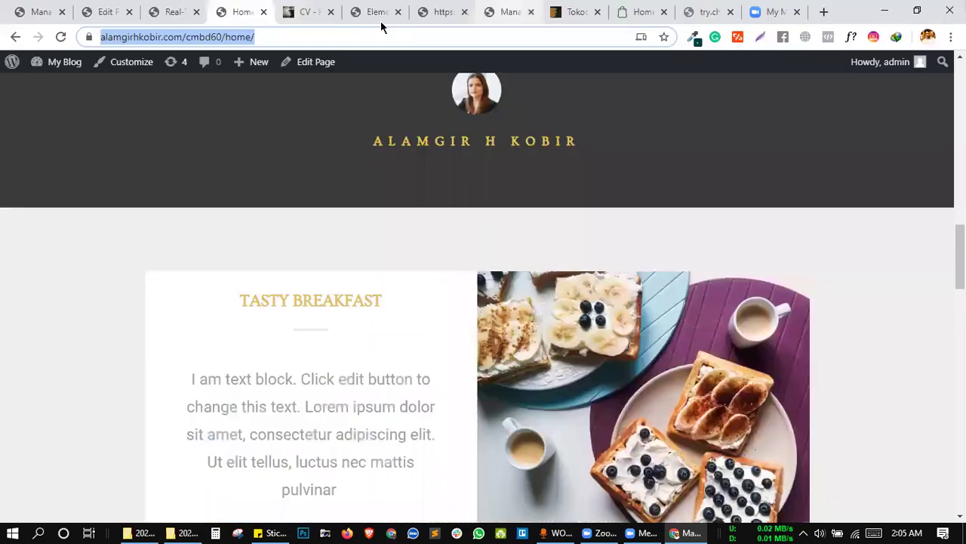
Cycle through the open tabs back to the blog's Home page, scrolled to the top.
key(ctrl+shift+Tab)
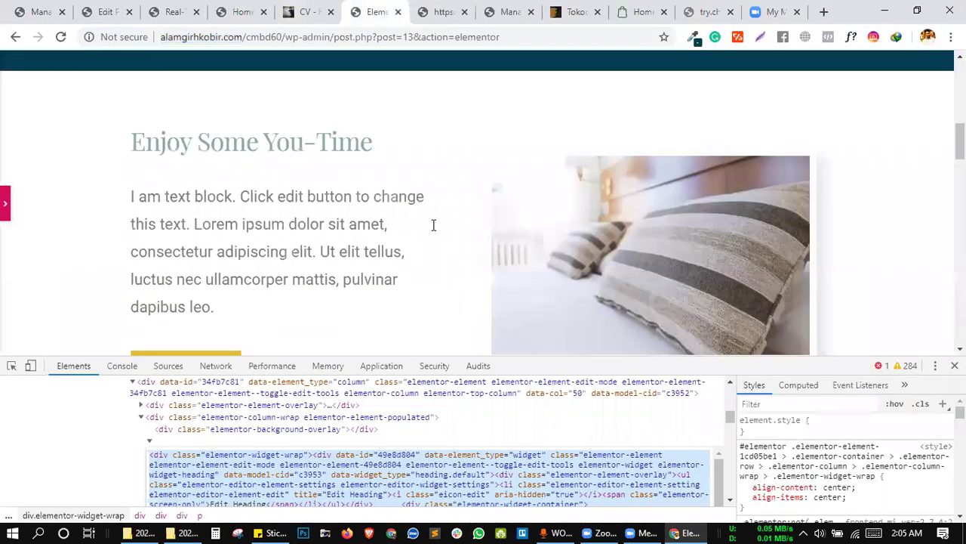
scroll(378, 273, down, 2)
scroll(378, 272, up, 2)
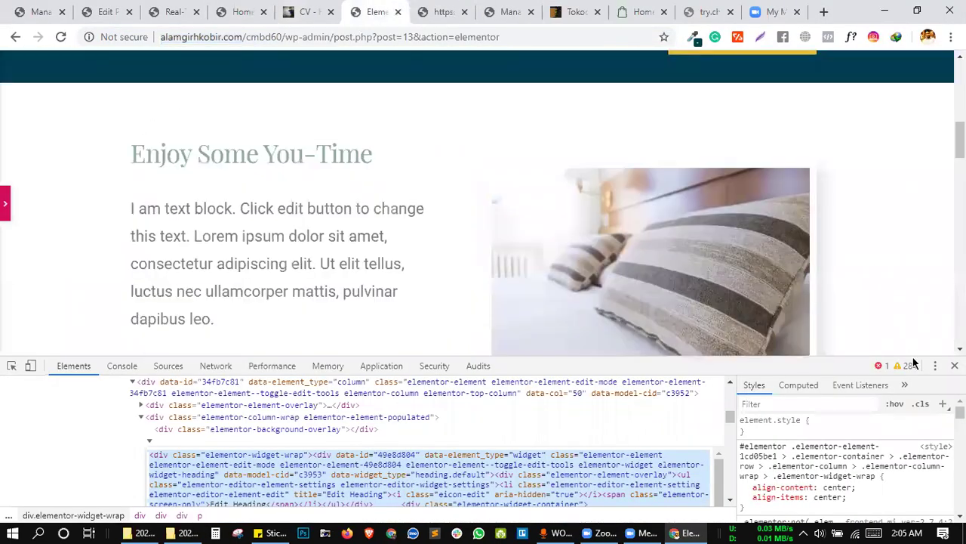
click(954, 365)
key(ctrl+shift+Tab)
key(ctrl+shift+Tab)
key(ctrl+shift+Tab)
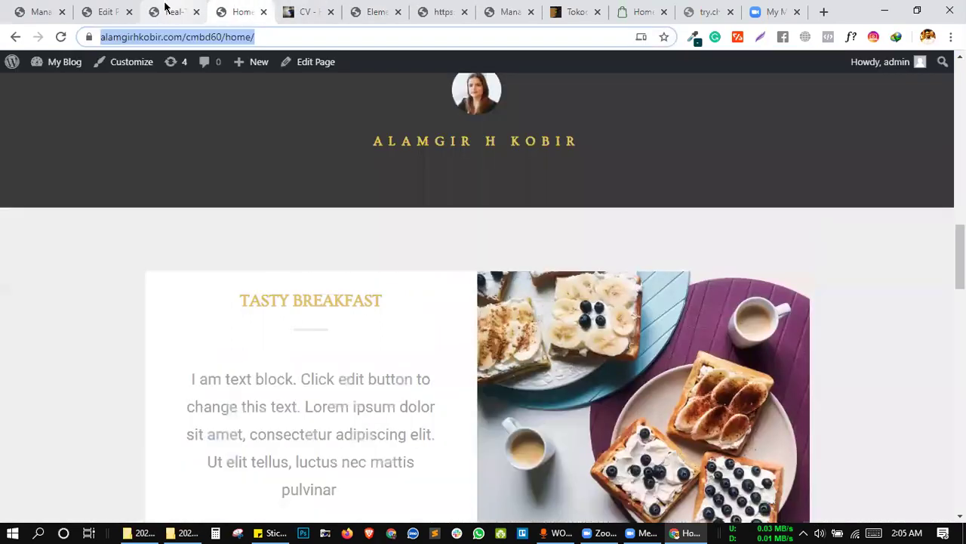
key(ctrl+Tab)
scroll(451, 200, up, 5)
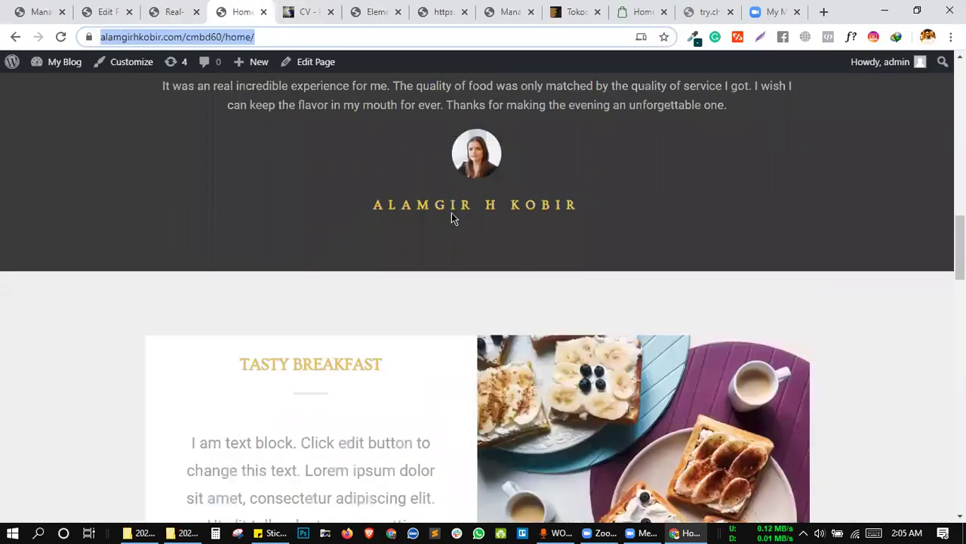
scroll(453, 201, down, 2)
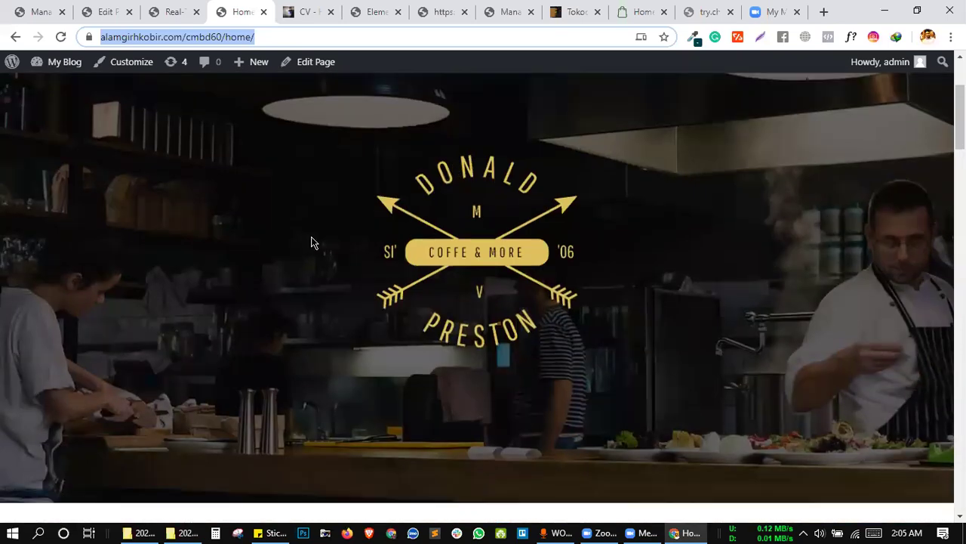
click(293, 249)
Inspect the hero banner and browse its markup in the Elements panel.
right_click(144, 291)
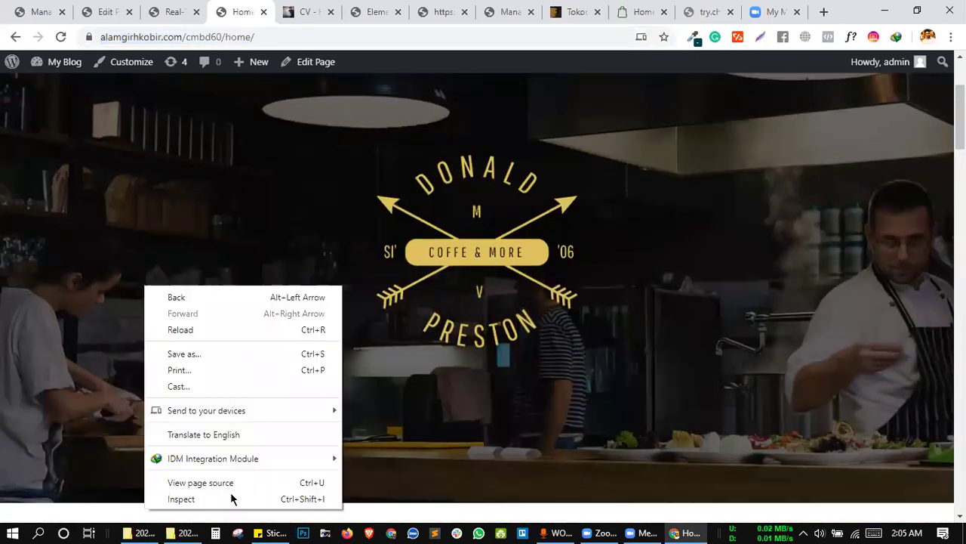
click(280, 497)
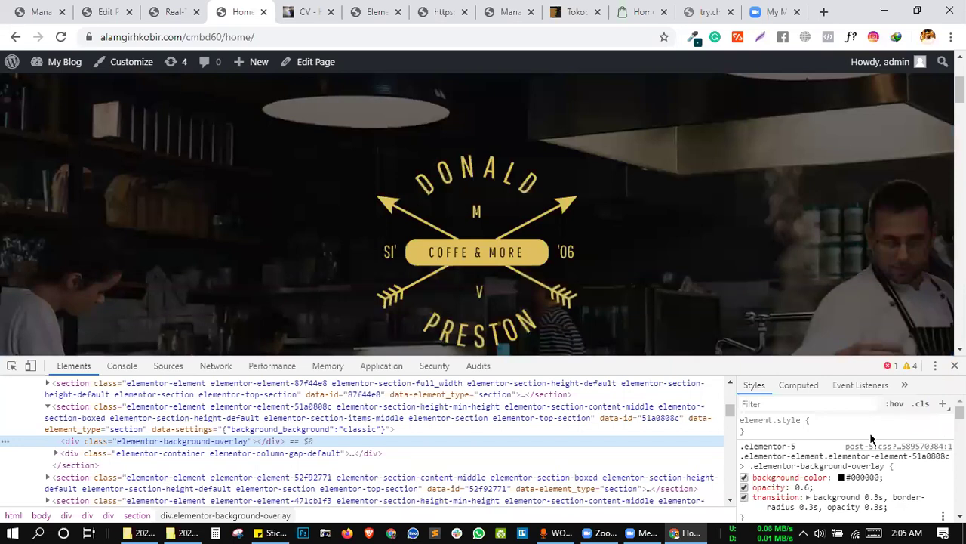
scroll(870, 431, down, 1)
scroll(871, 436, down, 5)
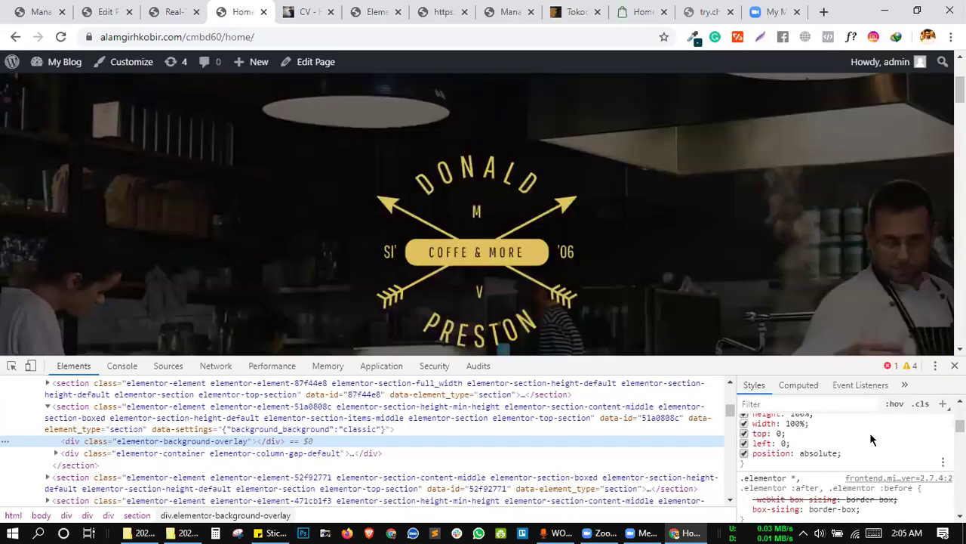
scroll(870, 435, down, 3)
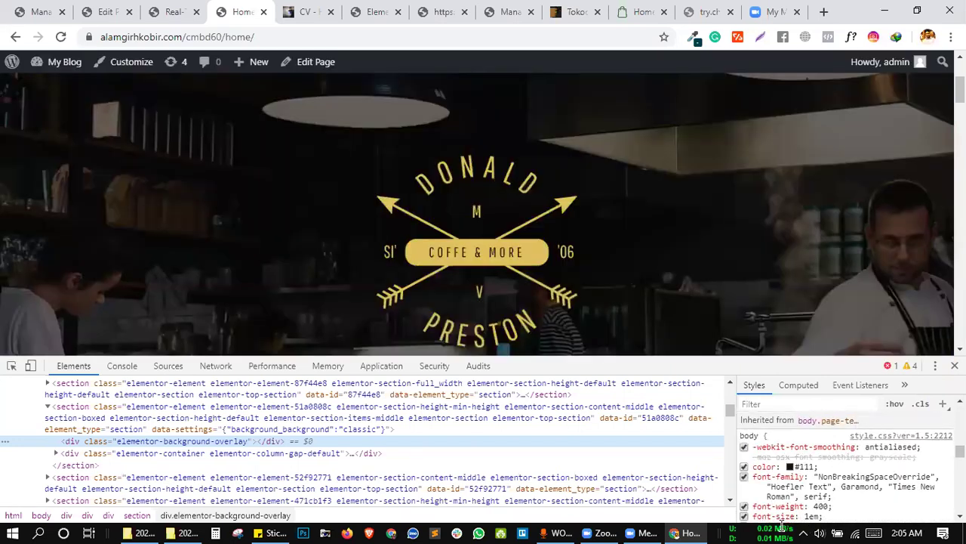
scroll(782, 499, down, 5)
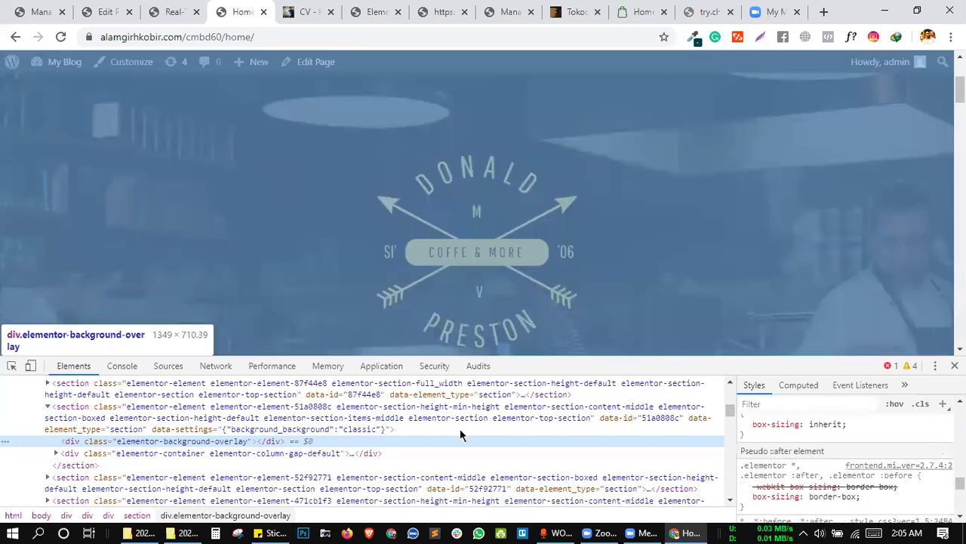
scroll(363, 430, up, 2)
scroll(363, 430, down, 5)
scroll(385, 436, up, 3)
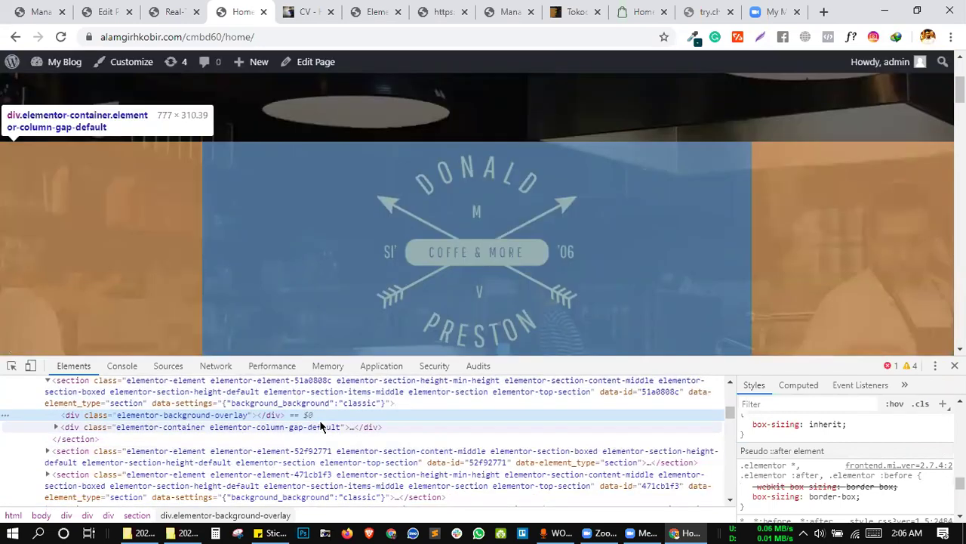
Select the hero content container, then the background overlay, and review their styles.
click(320, 427)
click(292, 418)
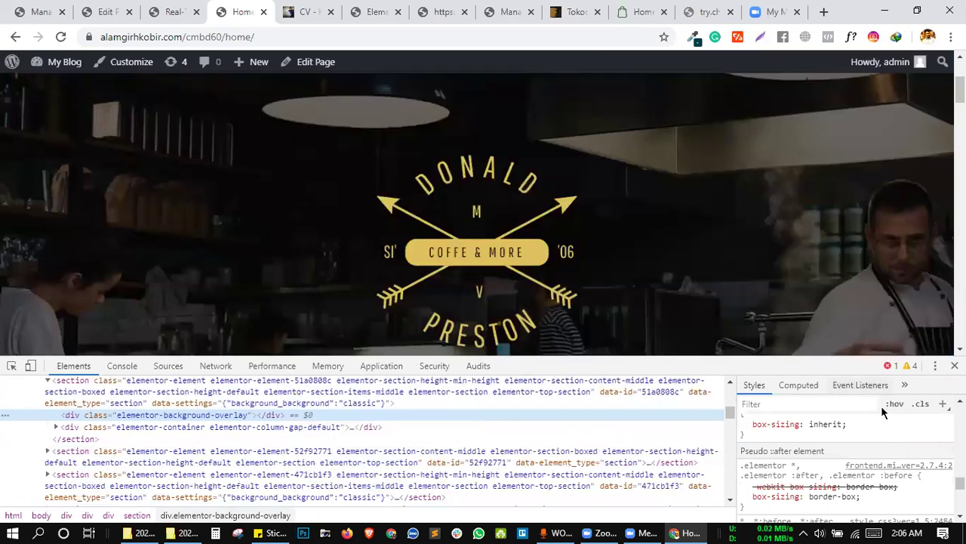
scroll(881, 407, down, 5)
scroll(881, 406, down, 10)
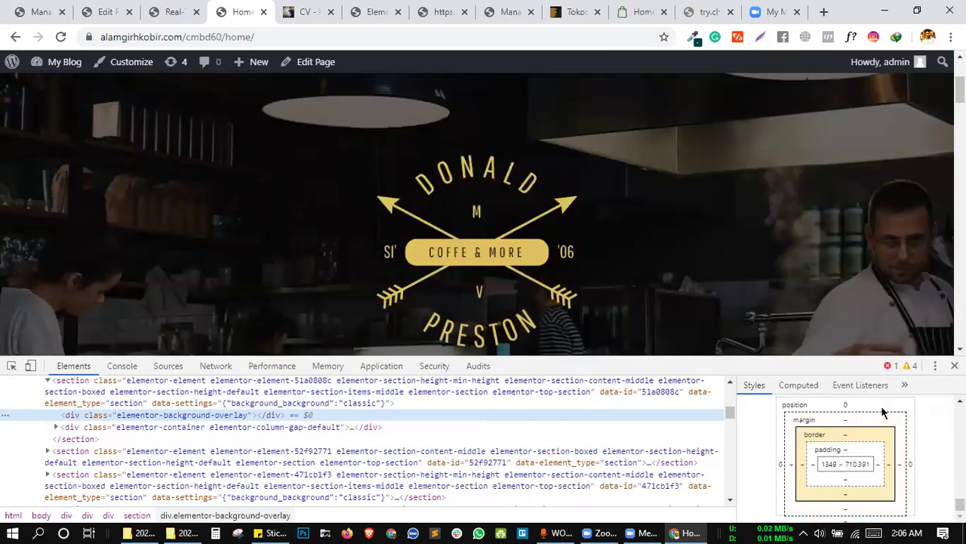
scroll(881, 405, up, 4)
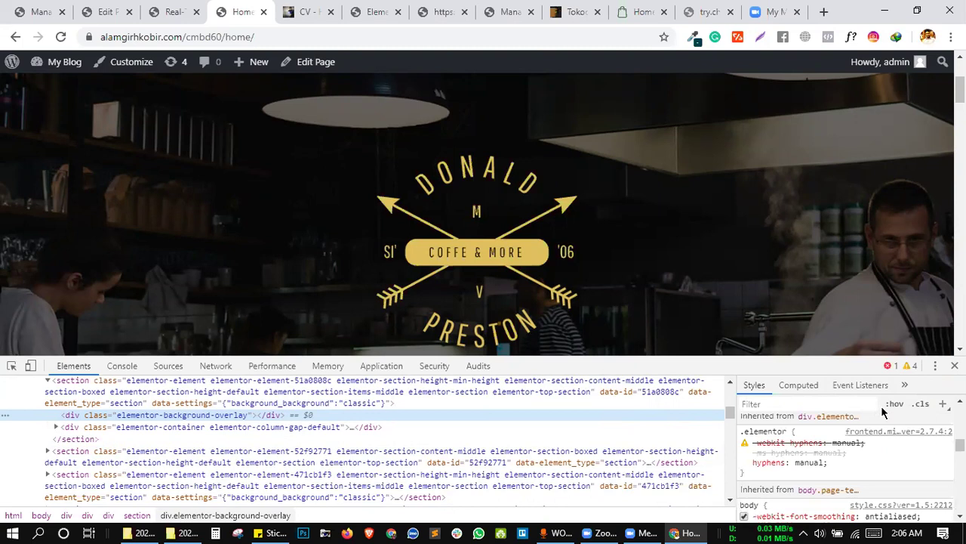
scroll(881, 405, down, 3)
scroll(881, 406, up, 5)
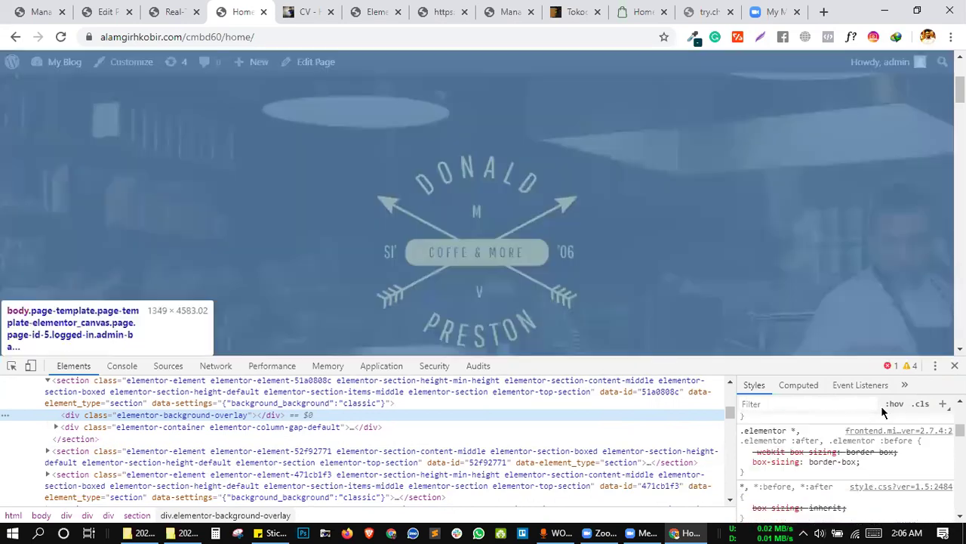
scroll(881, 406, up, 5)
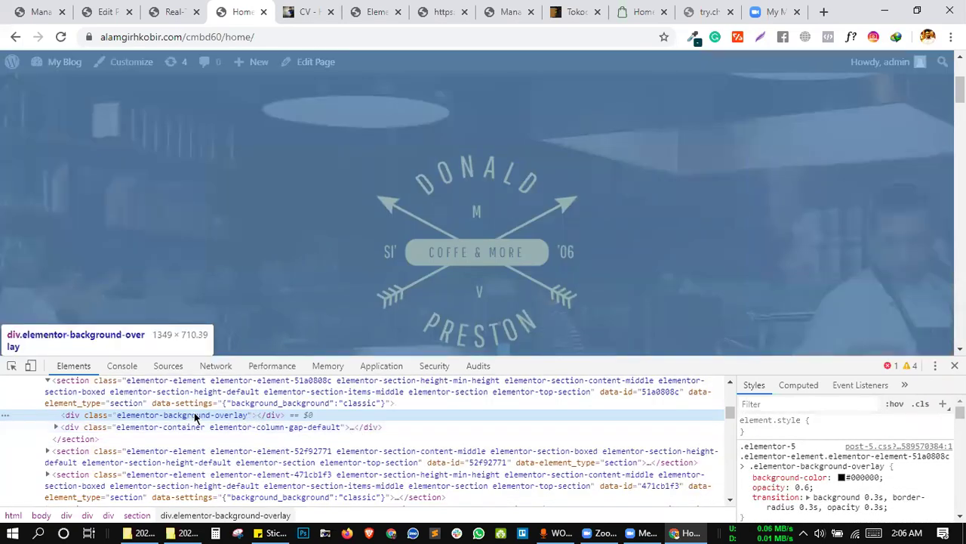
scroll(195, 416, up, 3)
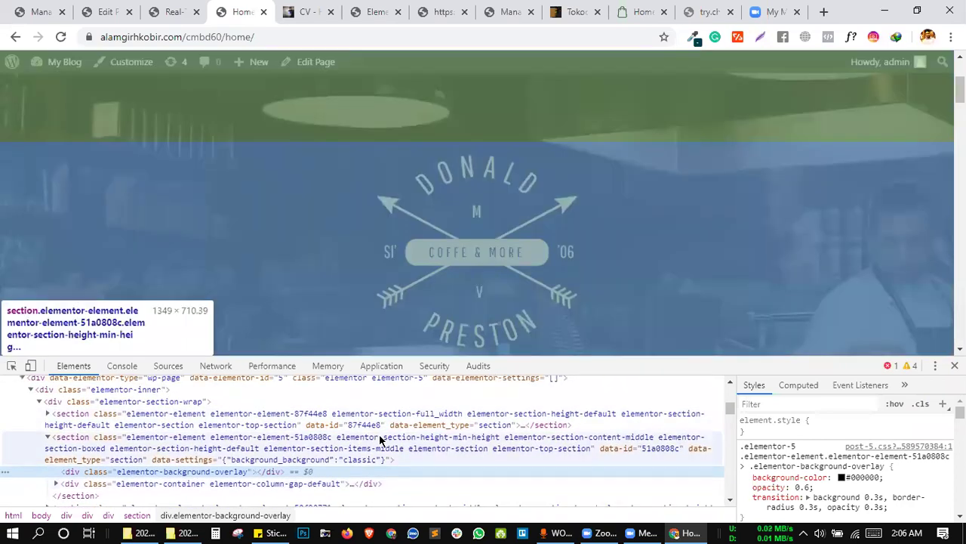
Select section 51a0808c, scroll its styles, and close DevTools.
click(380, 439)
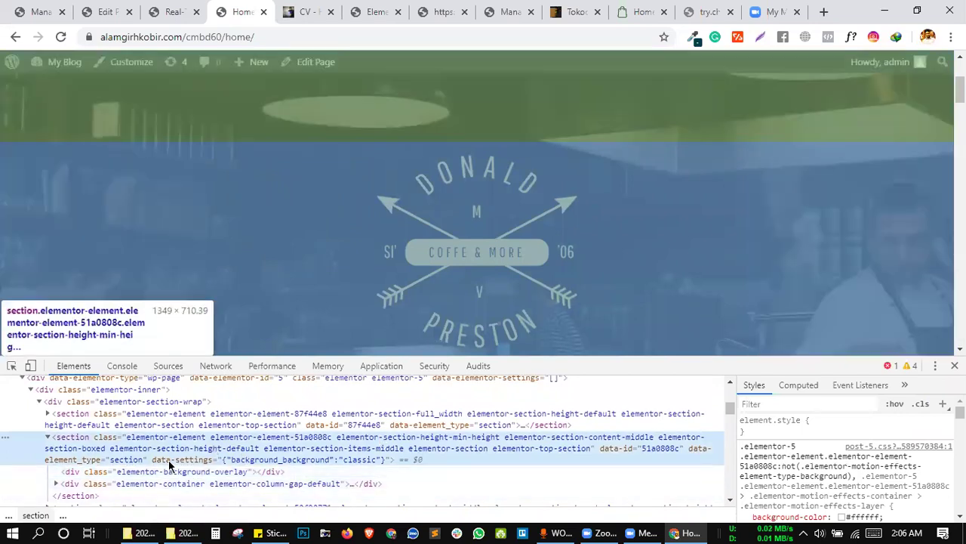
scroll(270, 457, down, 10)
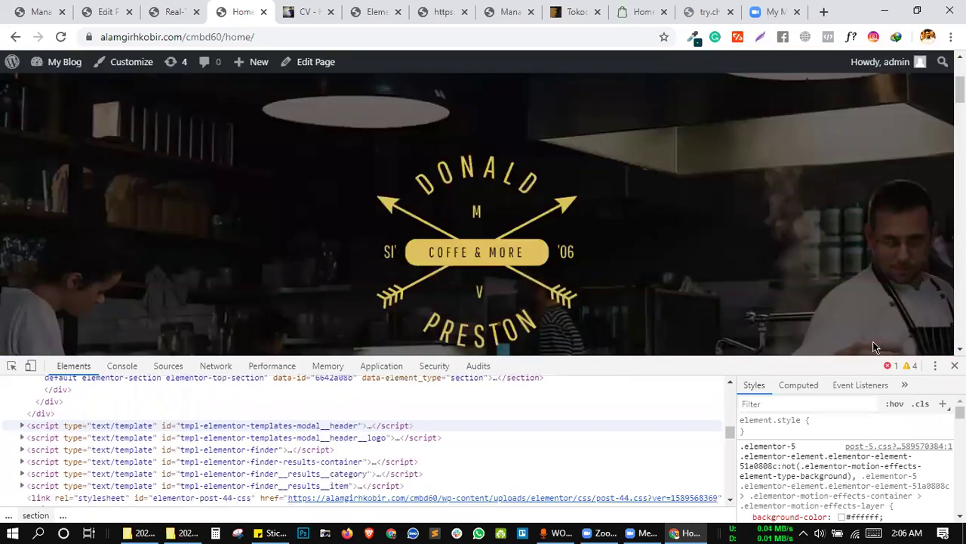
scroll(574, 418, down, 2)
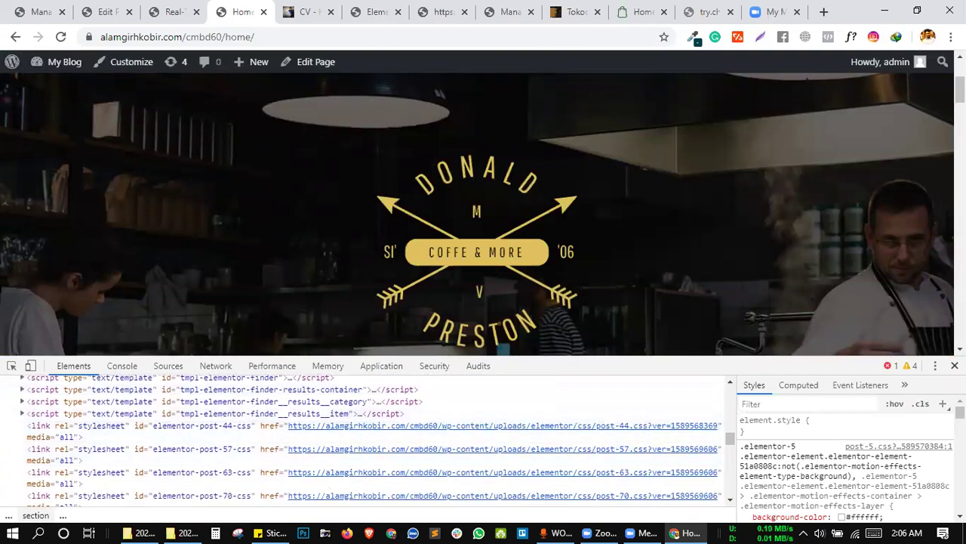
click(954, 365)
Start the Fresh Coffee video and try the player and page context menus.
scroll(682, 312, down, 7)
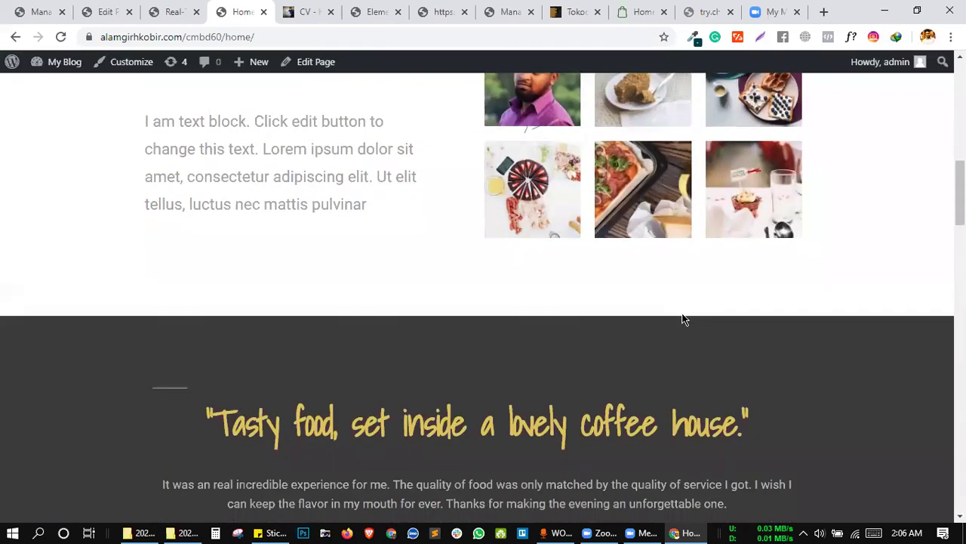
scroll(682, 319, down, 8)
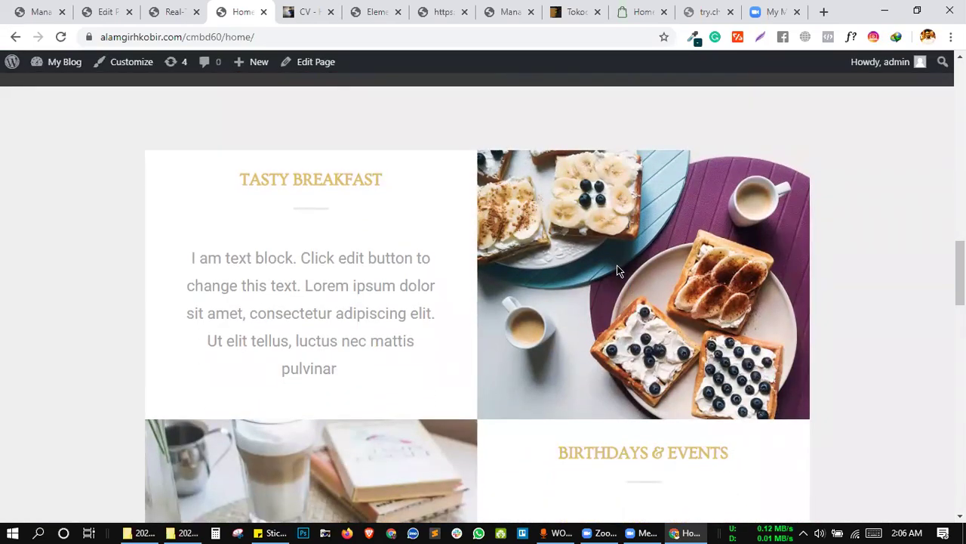
scroll(616, 270, down, 8)
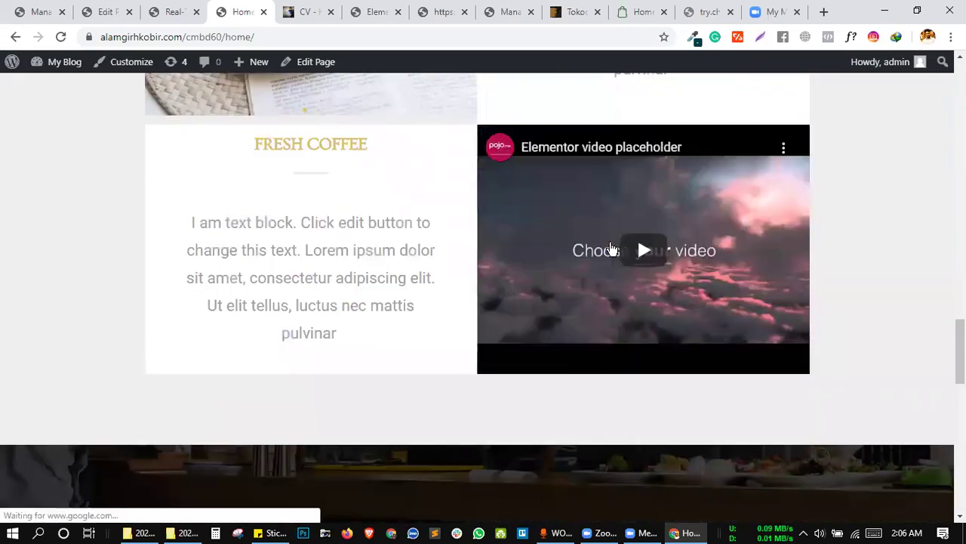
click(611, 250)
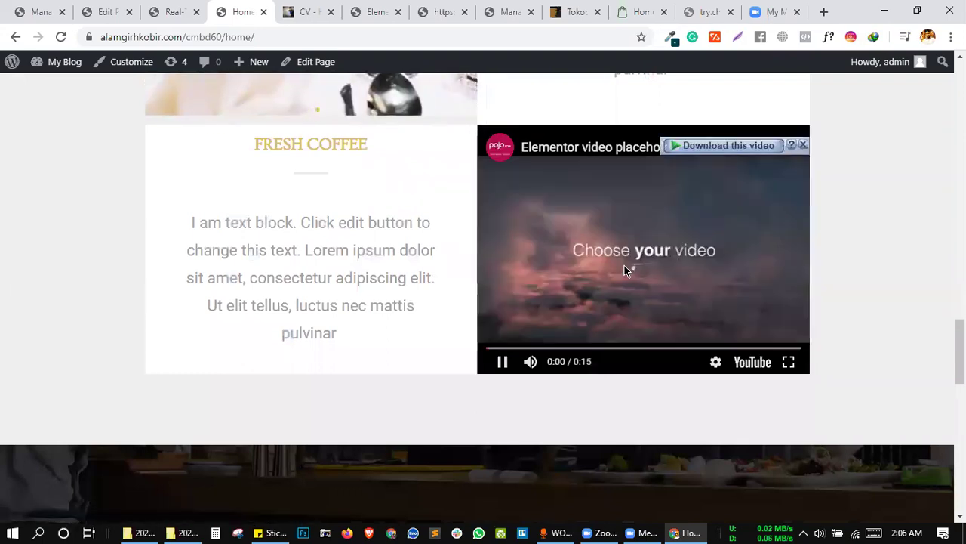
right_click(638, 267)
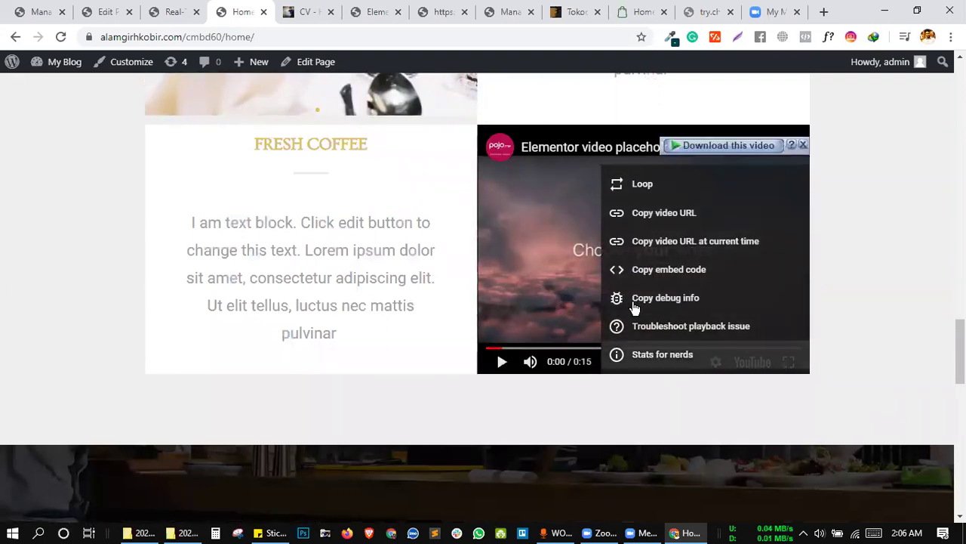
click(465, 388)
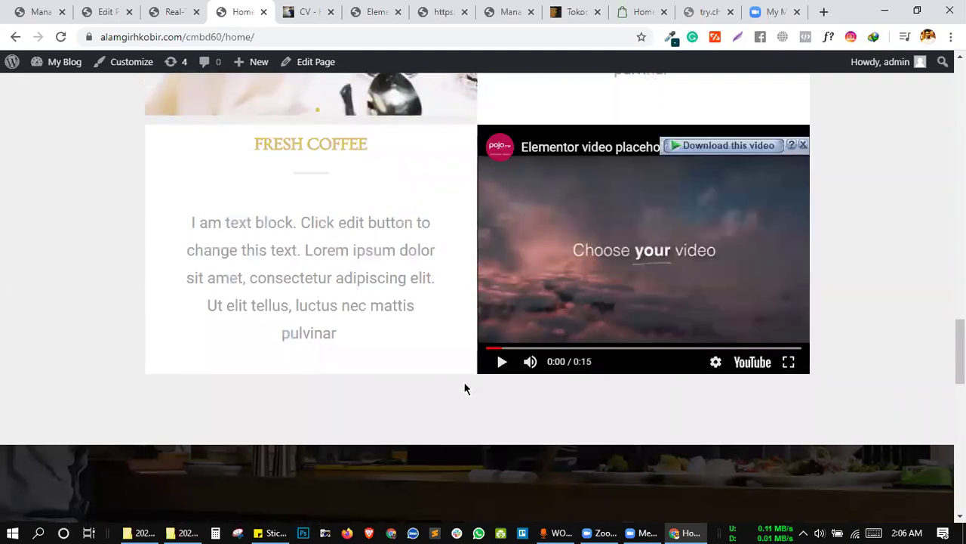
right_click(456, 132)
click(567, 124)
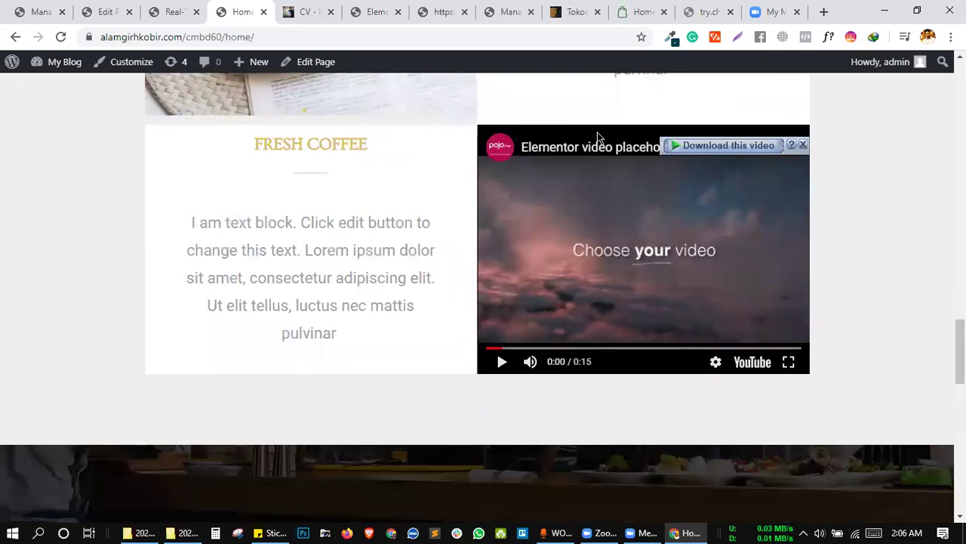
right_click(605, 197)
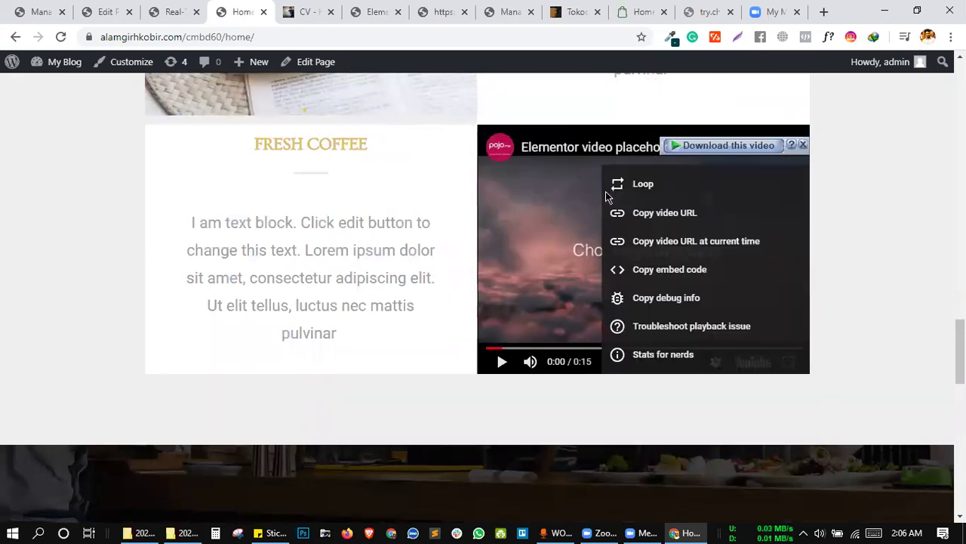
click(580, 92)
right_click(580, 92)
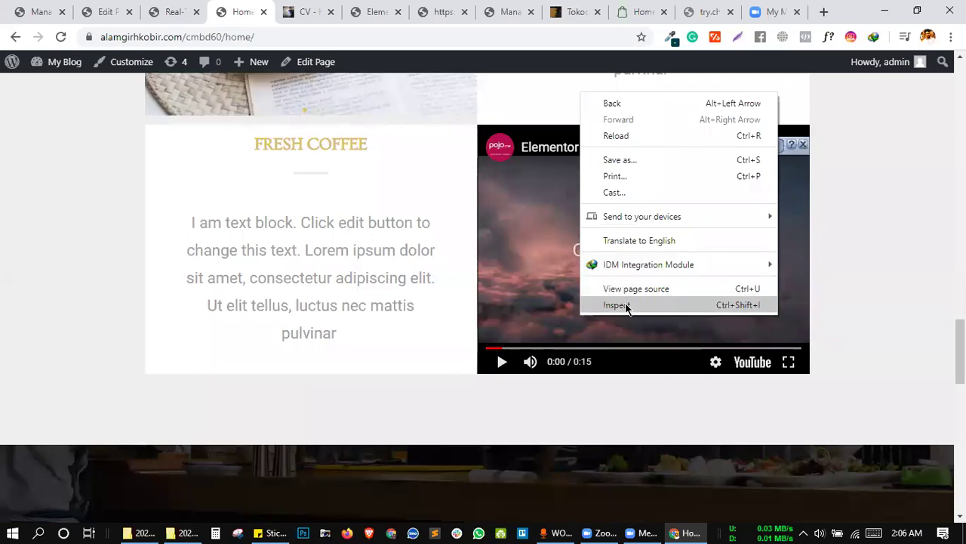
key(Escape)
Pick the embedded YouTube player in DevTools and select all its HTML via Edit as HTML.
key(ctrl+shift+i)
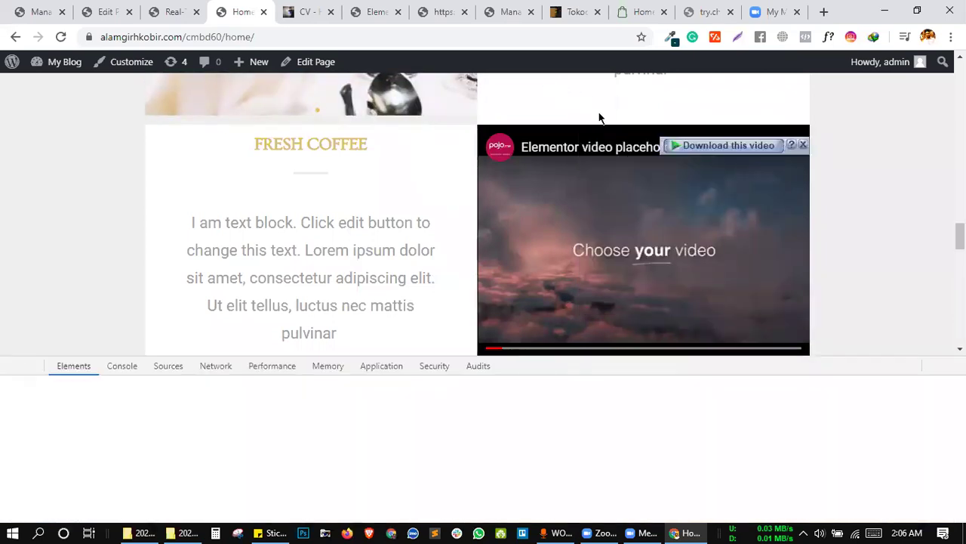
click(10, 370)
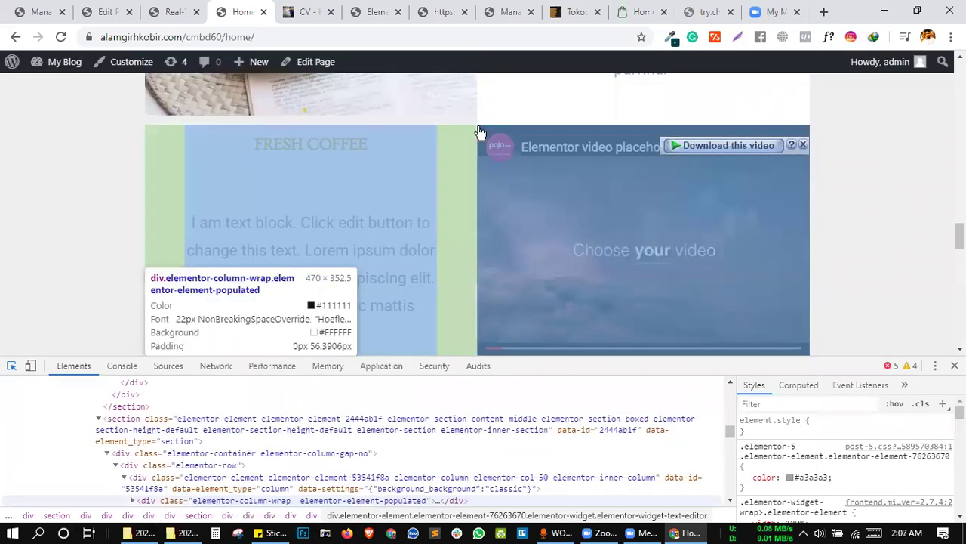
click(478, 134)
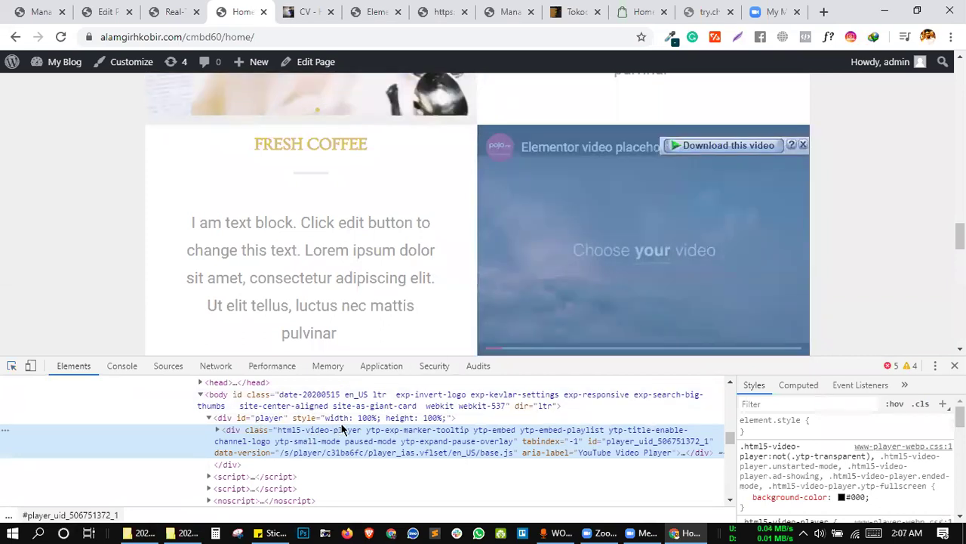
right_click(325, 432)
click(361, 220)
key(ctrl+a)
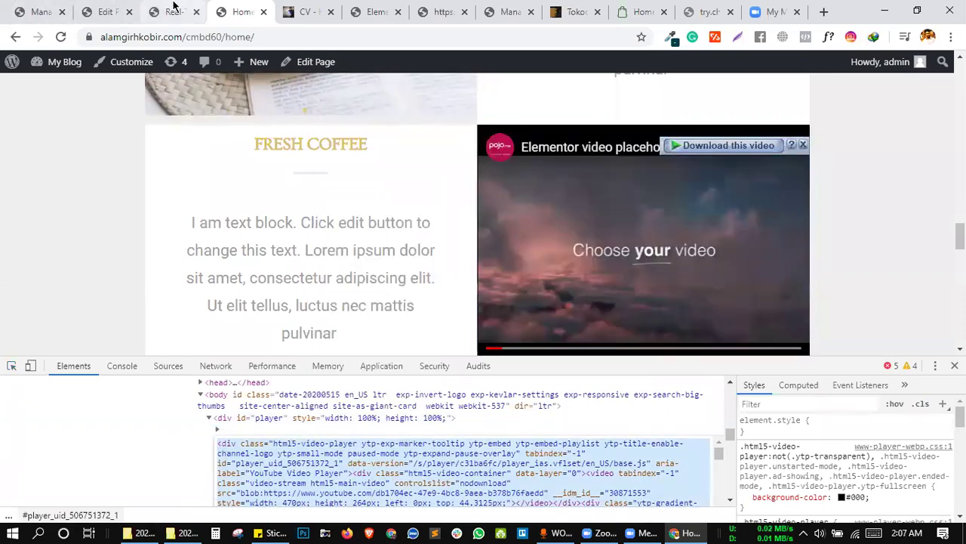
key(ctrl+shift+Tab)
Remove the last find-and-replace rule, add a new one, and paste the player HTML into Find.
scroll(274, 195, down, 8)
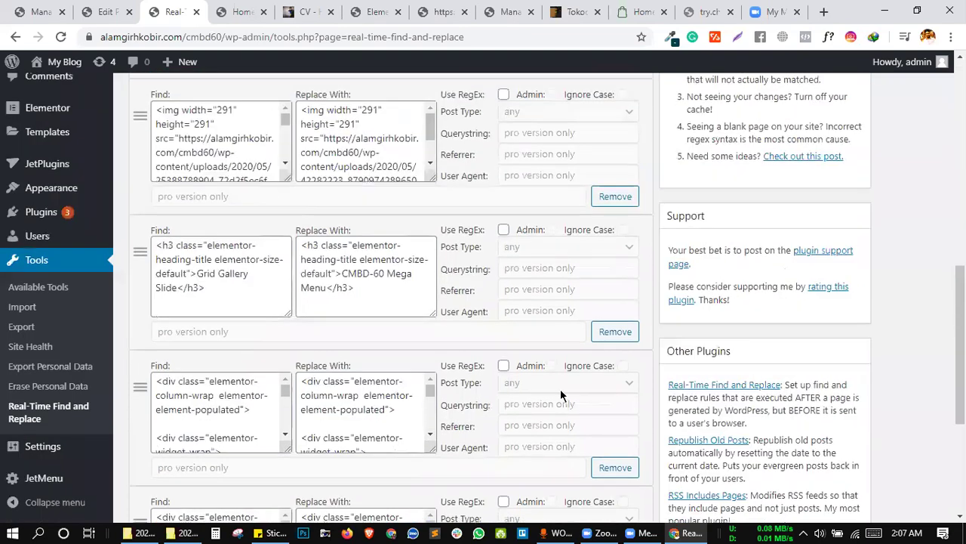
scroll(601, 391, down, 3)
click(616, 345)
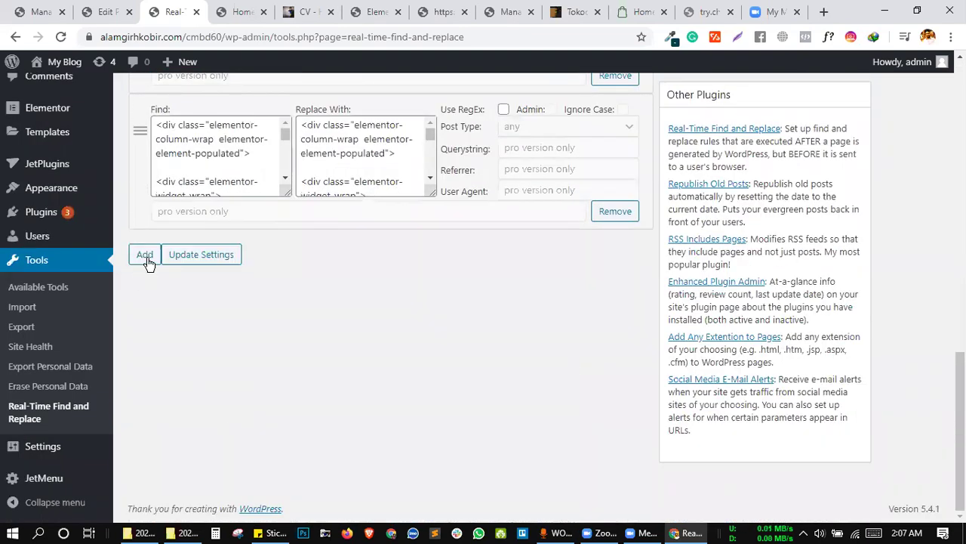
click(145, 256)
click(191, 279)
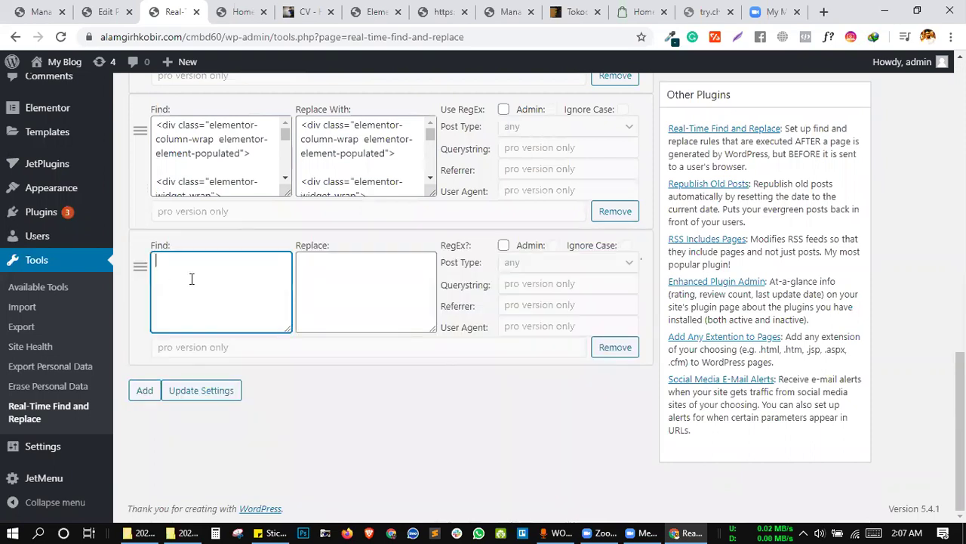
key(ctrl+v)
Review the new rule's pasted HTML and go back to the home page tab.
scroll(243, 317, up, 10)
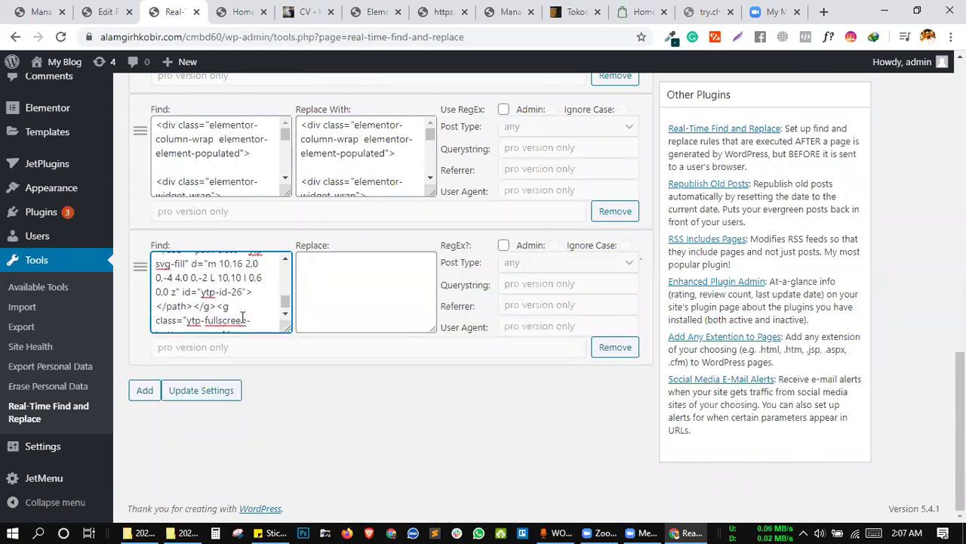
scroll(246, 302, up, 10)
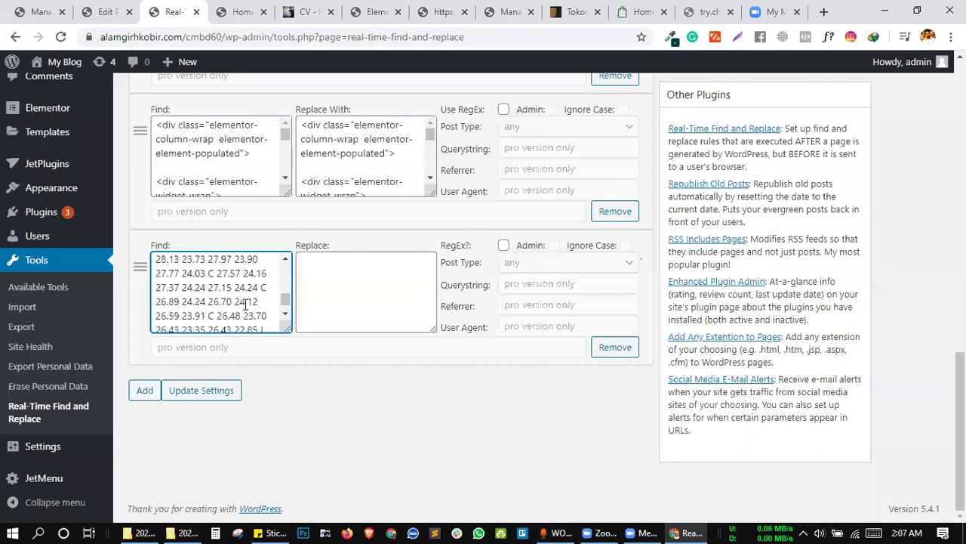
scroll(245, 344, up, 6)
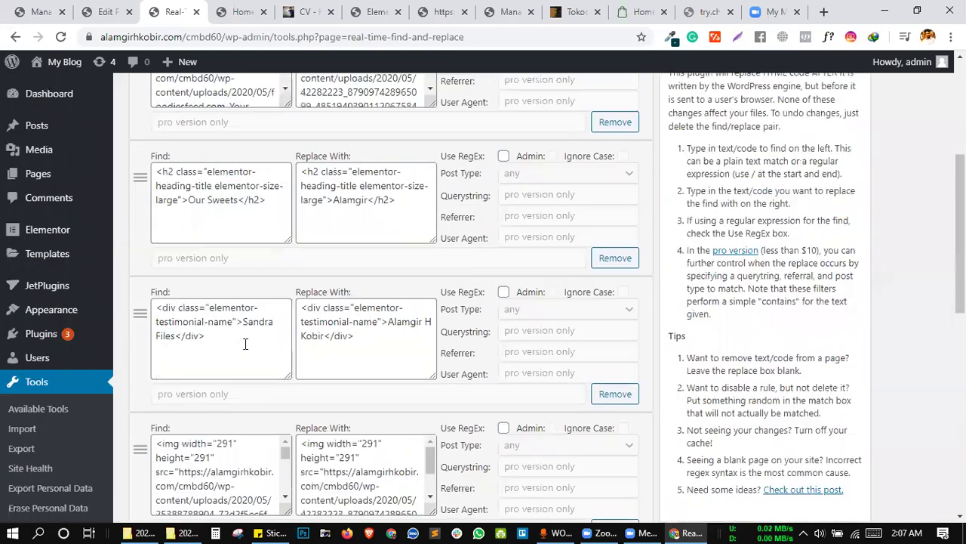
scroll(262, 190, down, 2)
scroll(262, 190, down, 2)
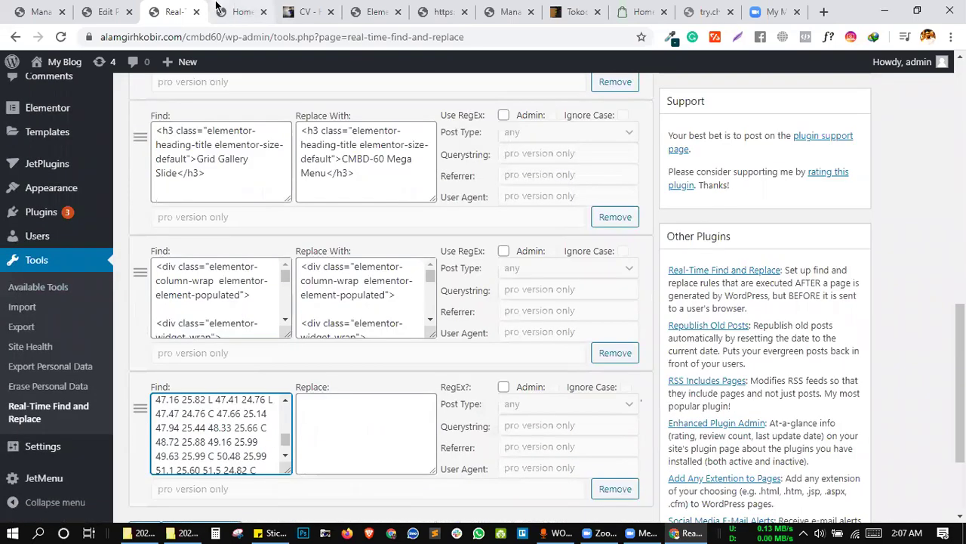
key(ctrl+Tab)
scroll(497, 435, down, 3)
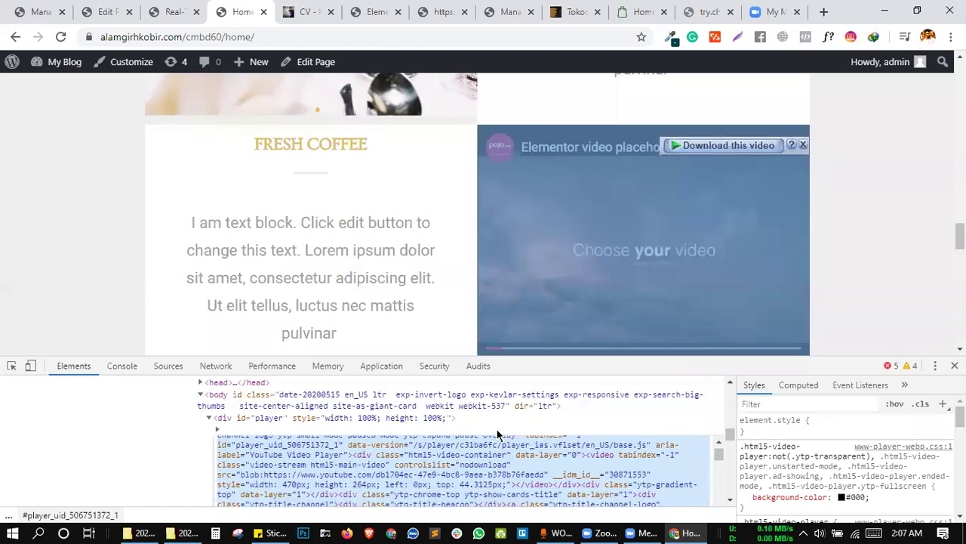
Copy the html5-main-video <video> element's HTML and paste it over the new rule's Find text.
scroll(497, 435, down, 3)
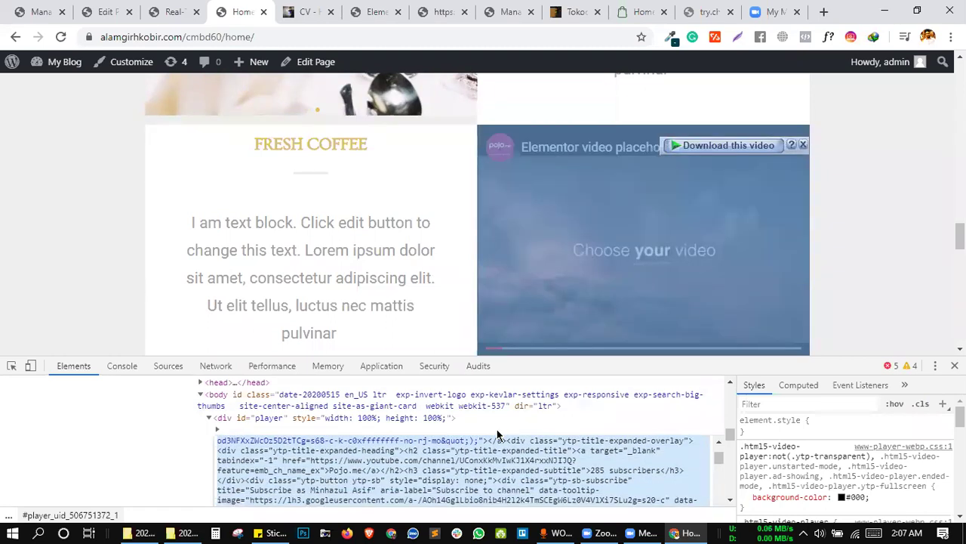
scroll(496, 434, down, 4)
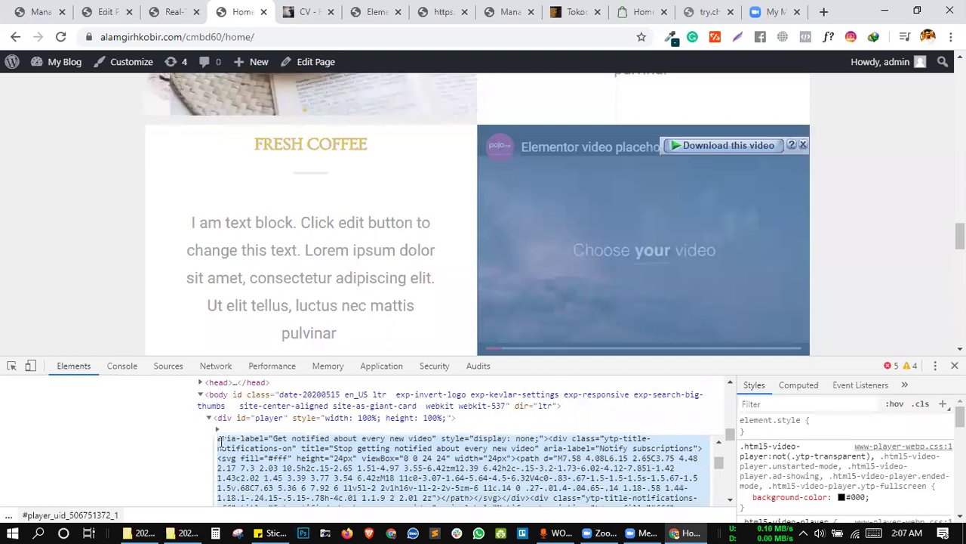
click(12, 365)
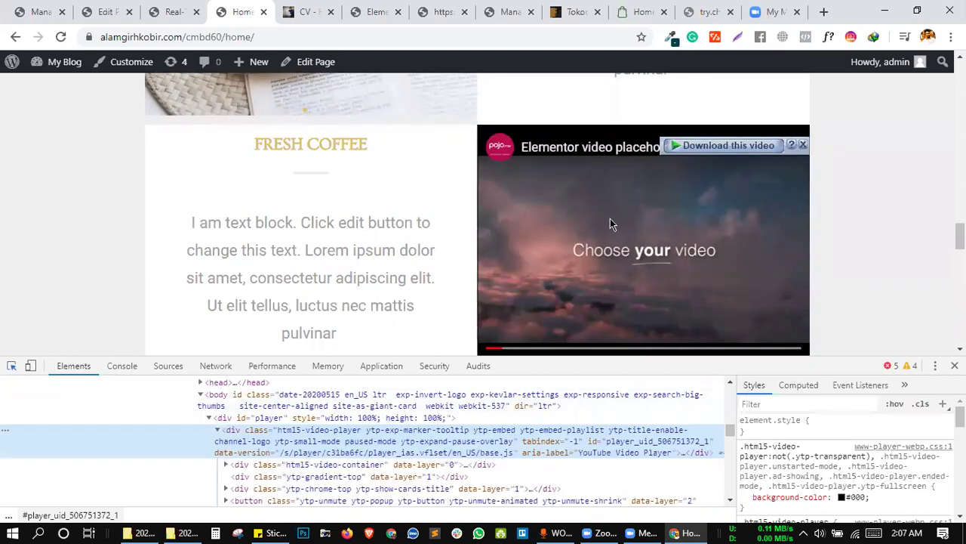
click(621, 217)
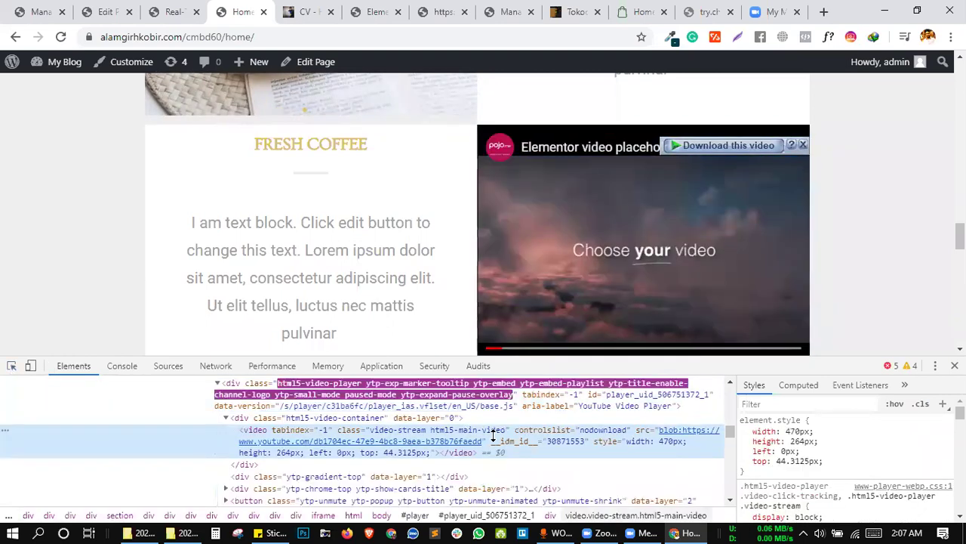
right_click(294, 429)
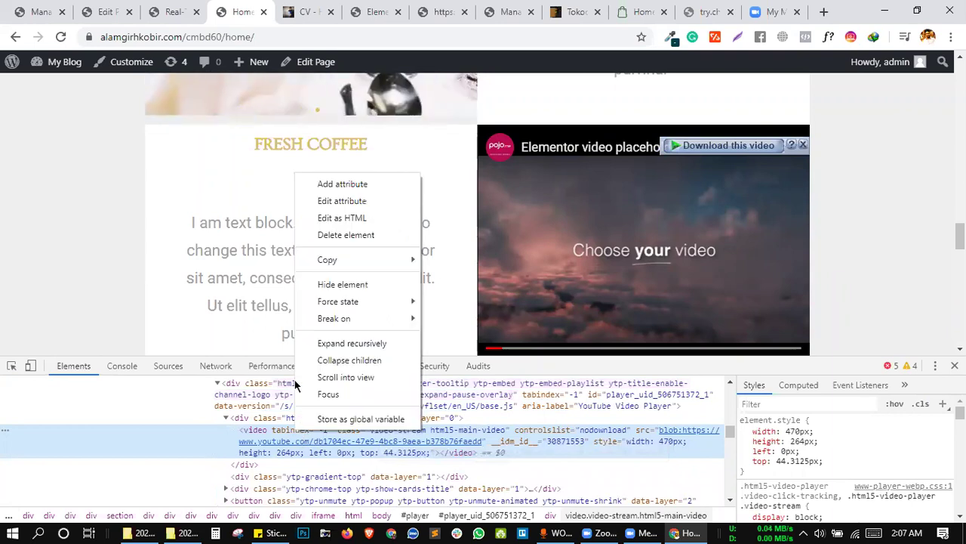
click(341, 218)
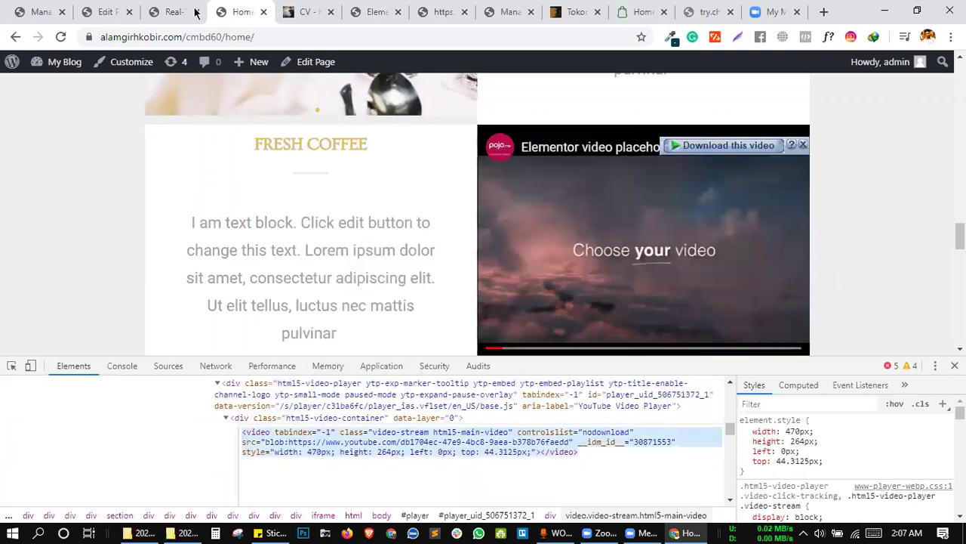
key(ctrl+shift+Tab)
key(ctrl+a)
key(ctrl+v)
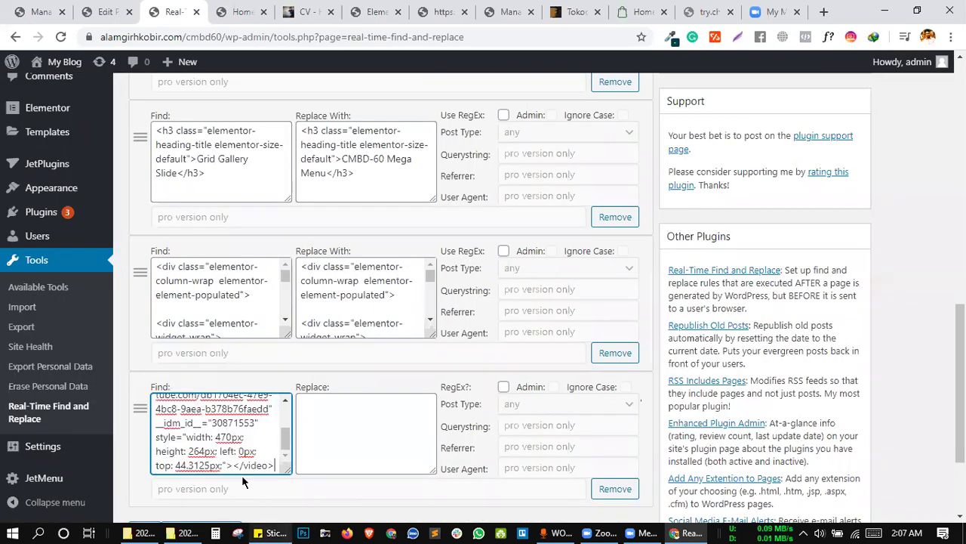
Check the pasted video HTML in the Find box, then bring up the Tokoo home-v2 demo tab.
click(205, 451)
scroll(225, 432, up, 2)
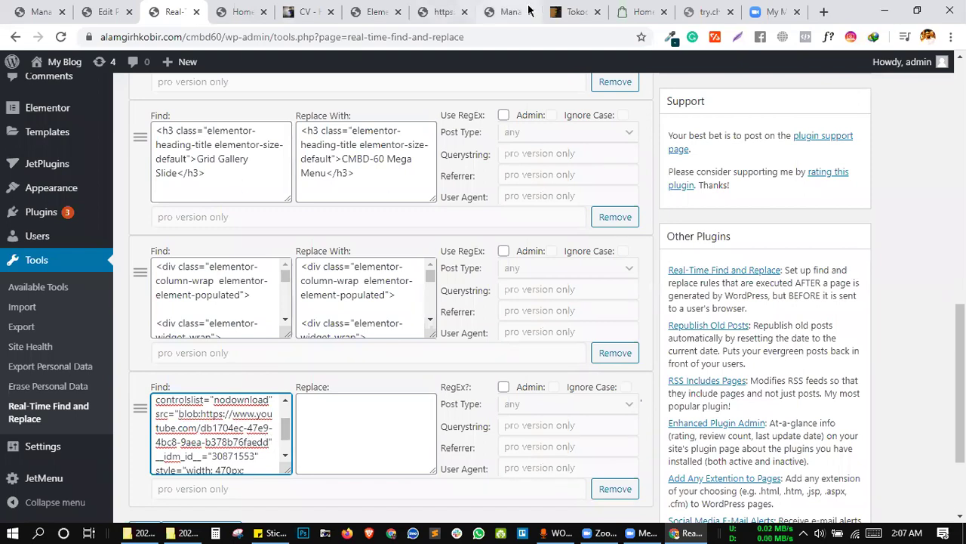
click(643, 12)
Search Google videos for the presenter's name and copy the Elementor power pack live video's URL.
click(594, 37)
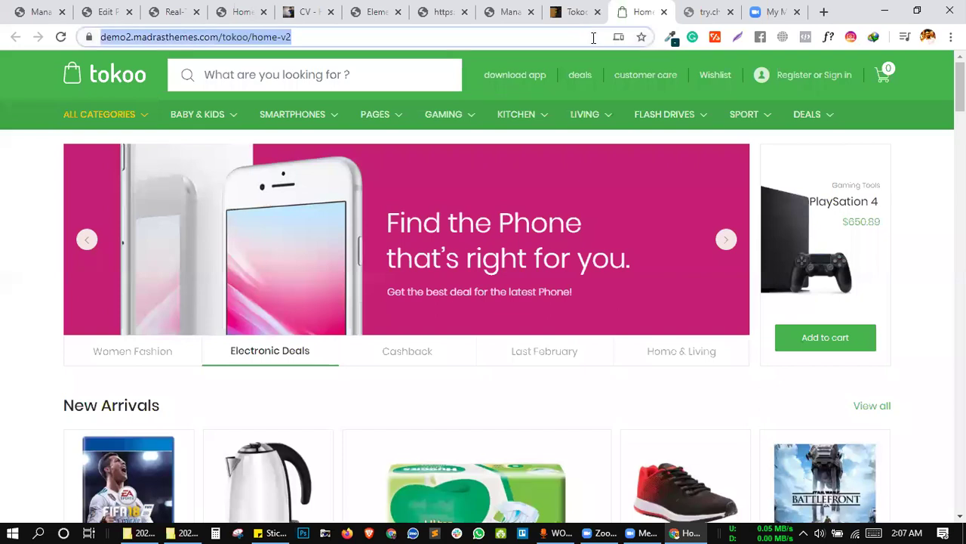
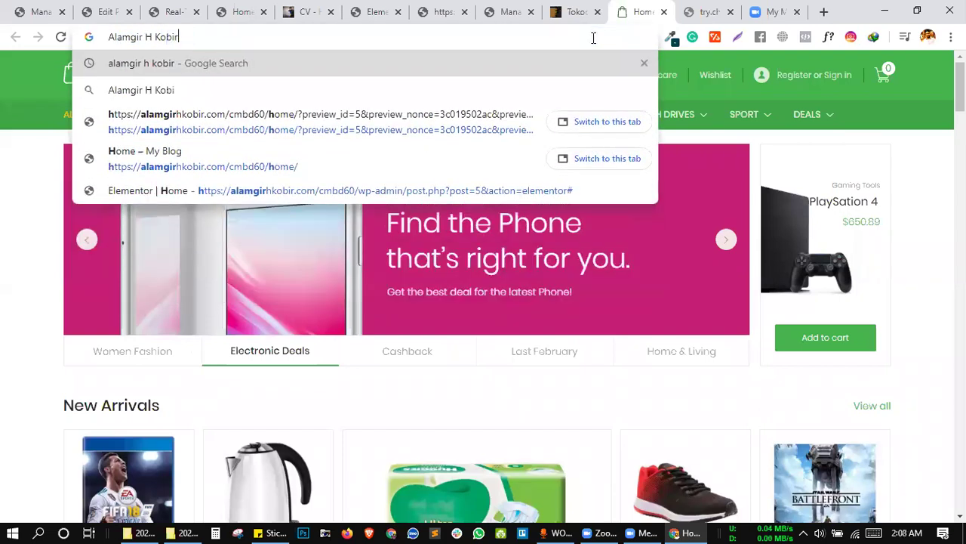
key(Return)
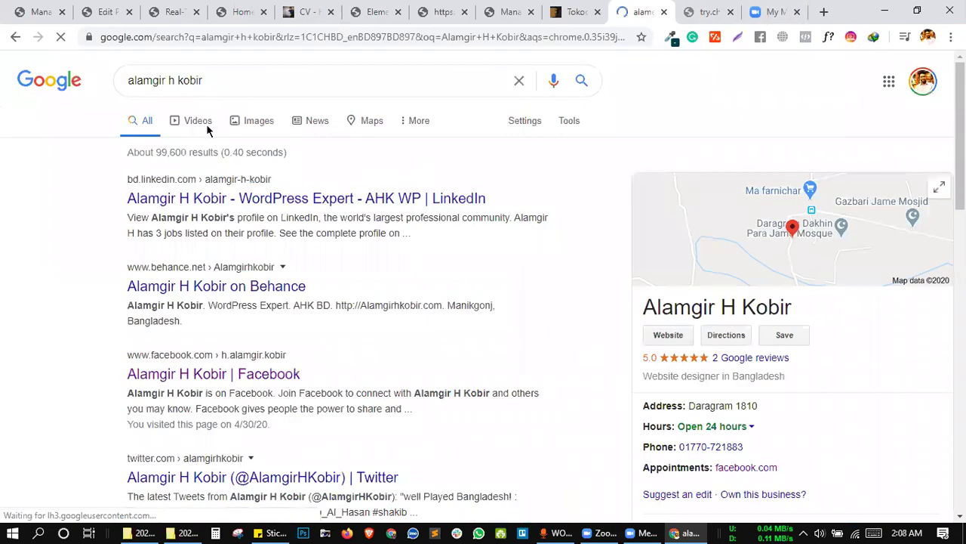
click(214, 131)
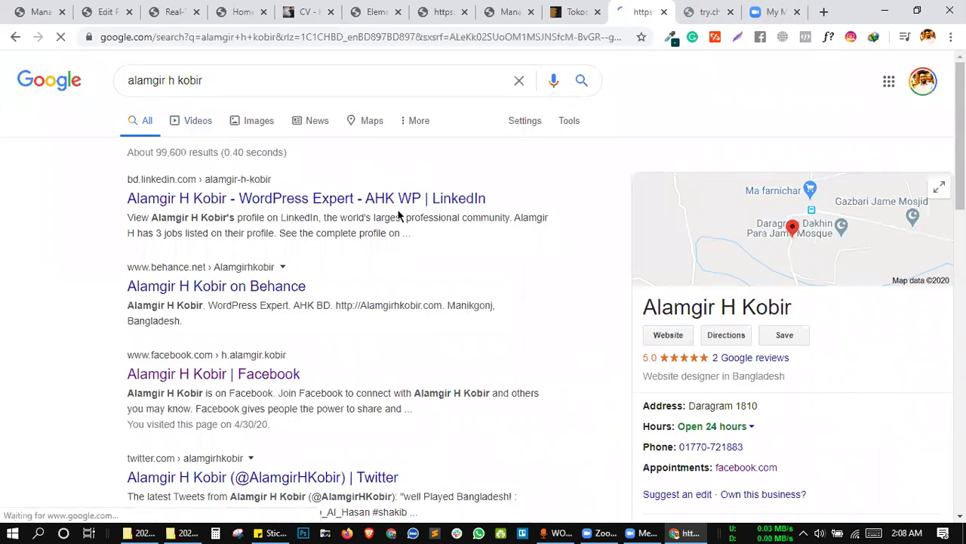
scroll(219, 417, down, 2)
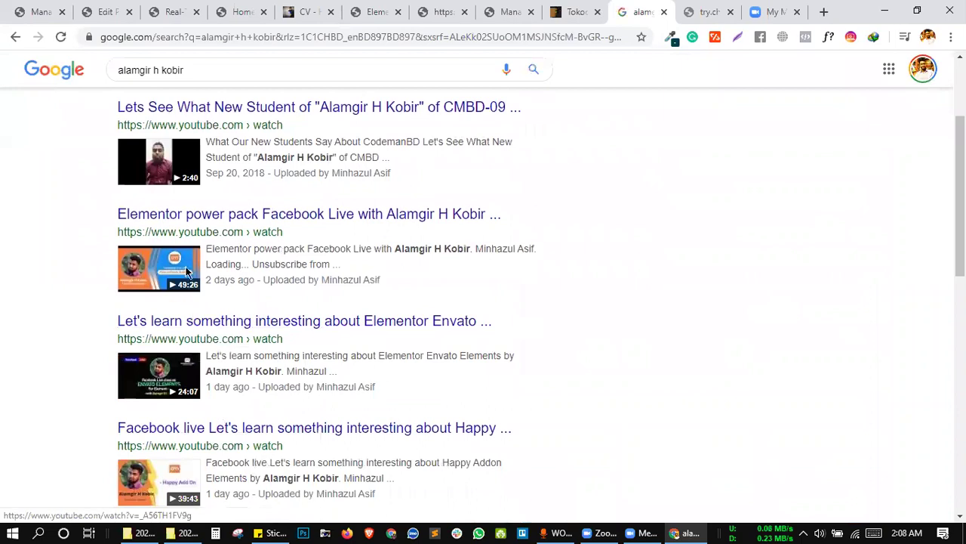
scroll(161, 259, down, 1)
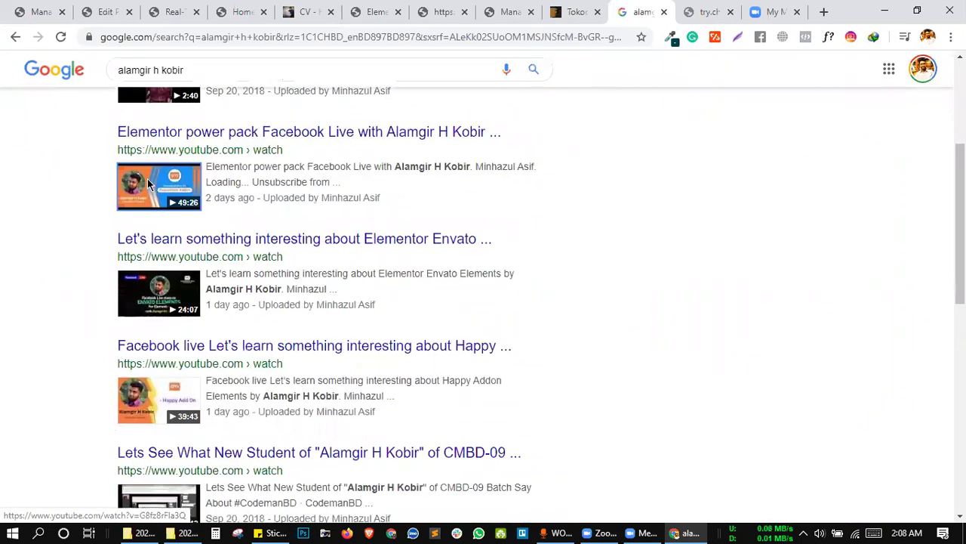
right_click(147, 180)
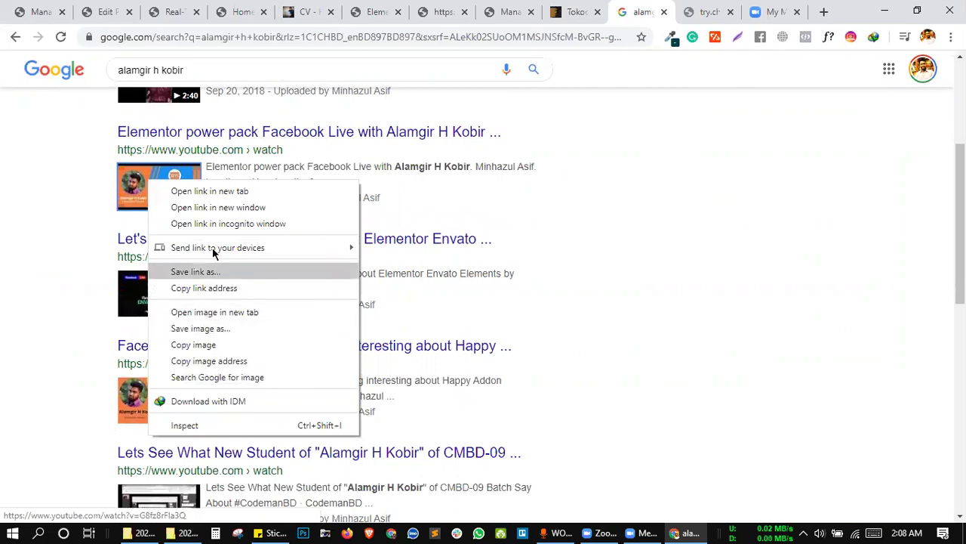
click(210, 197)
key(ctrl+Tab)
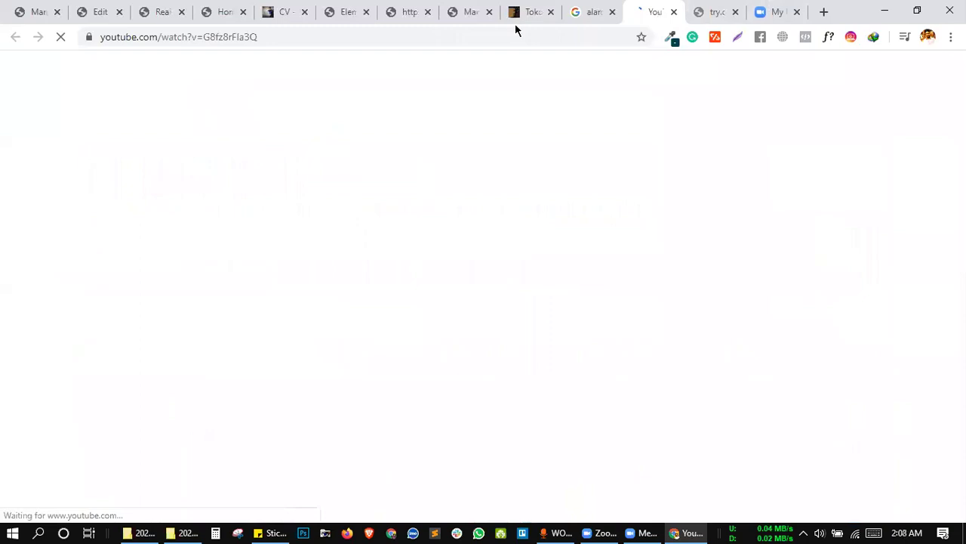
click(500, 42)
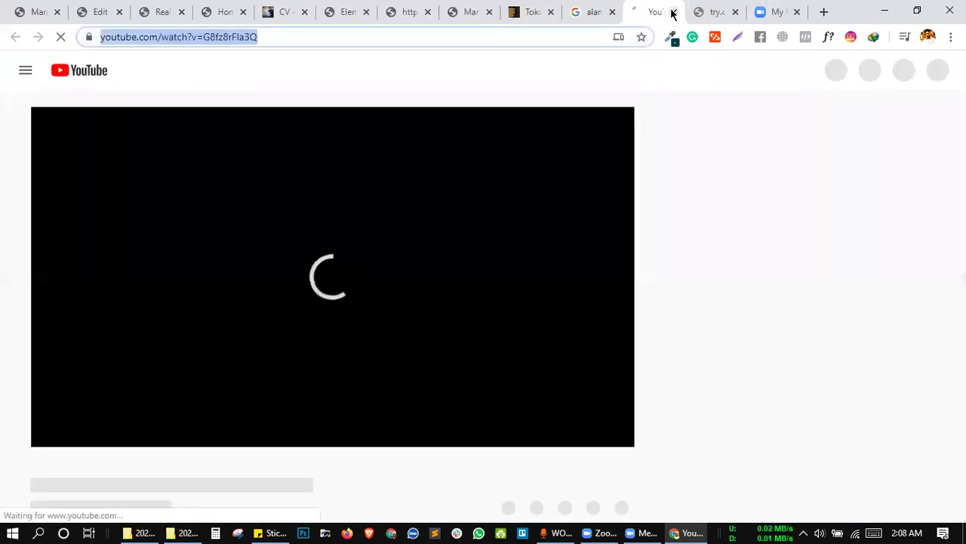
key(ctrl+w)
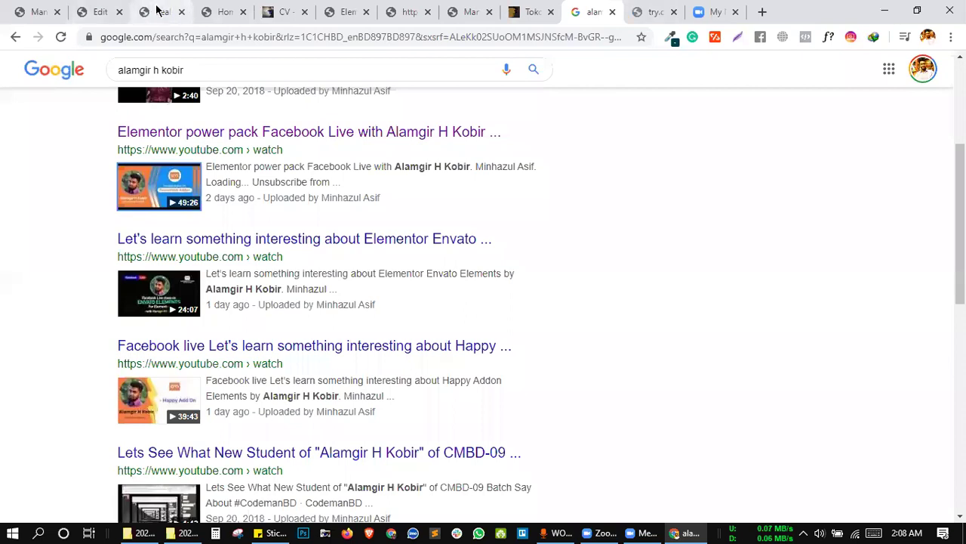
Copy the last rule's <video> Find code into its Replace box.
click(158, 12)
click(296, 417)
click(245, 427)
key(ctrl+a)
drag(211, 427, 327, 430)
click(346, 428)
scroll(370, 436, down, 1)
scroll(370, 436, down, 1)
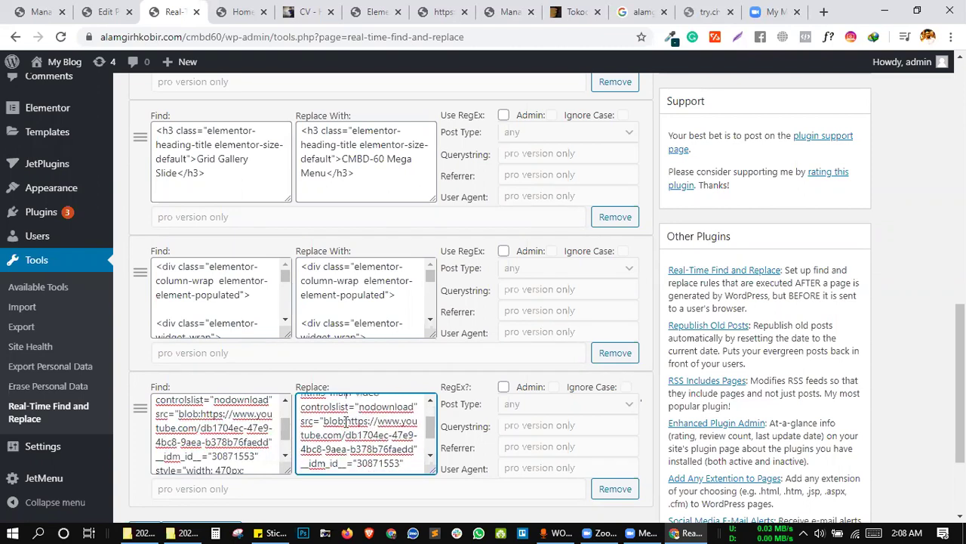
Swap the blob URL in the Replace code for the YouTube watch link and update settings.
drag(346, 422, 416, 449)
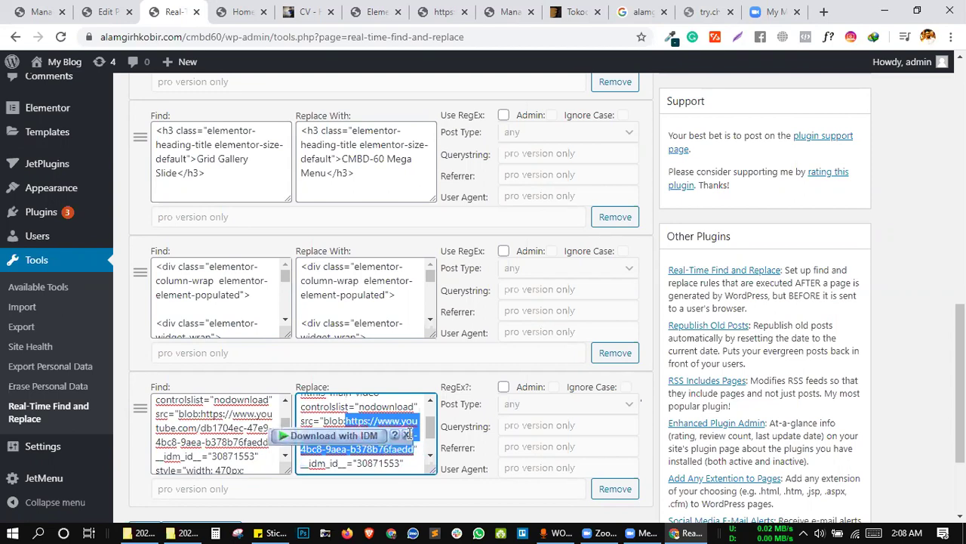
key(ctrl+v)
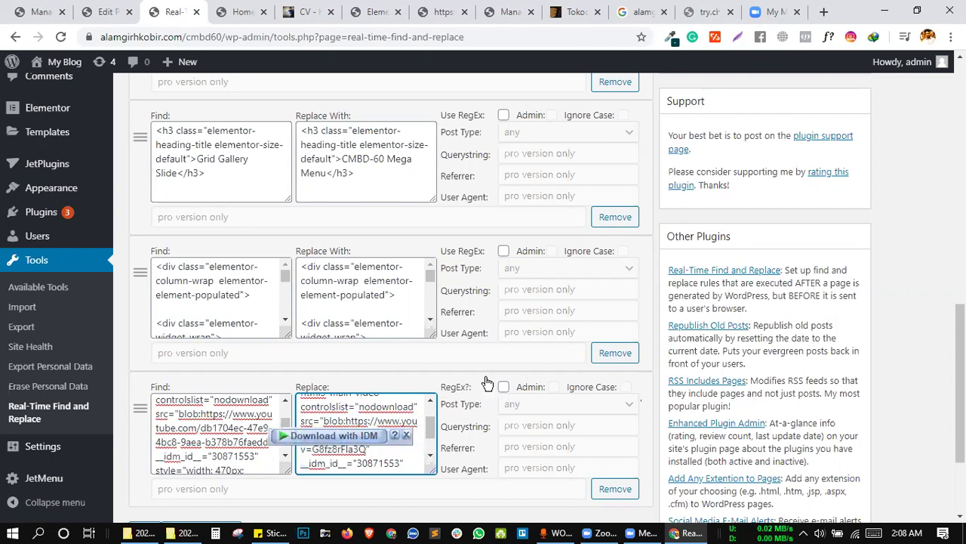
scroll(453, 389, down, 2)
click(204, 390)
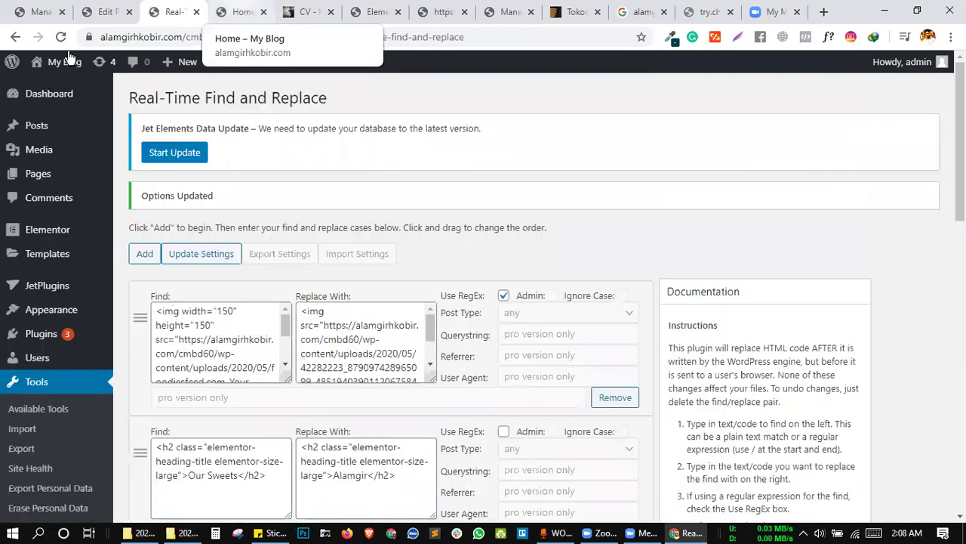
click(242, 10)
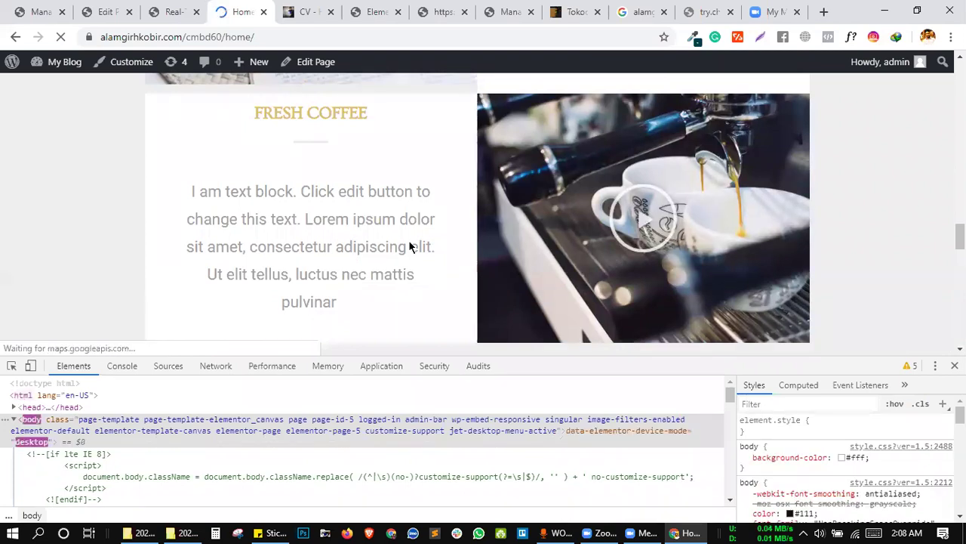
Play the espresso-machine clip on the home page, then click Update Settings on the rules again.
click(634, 256)
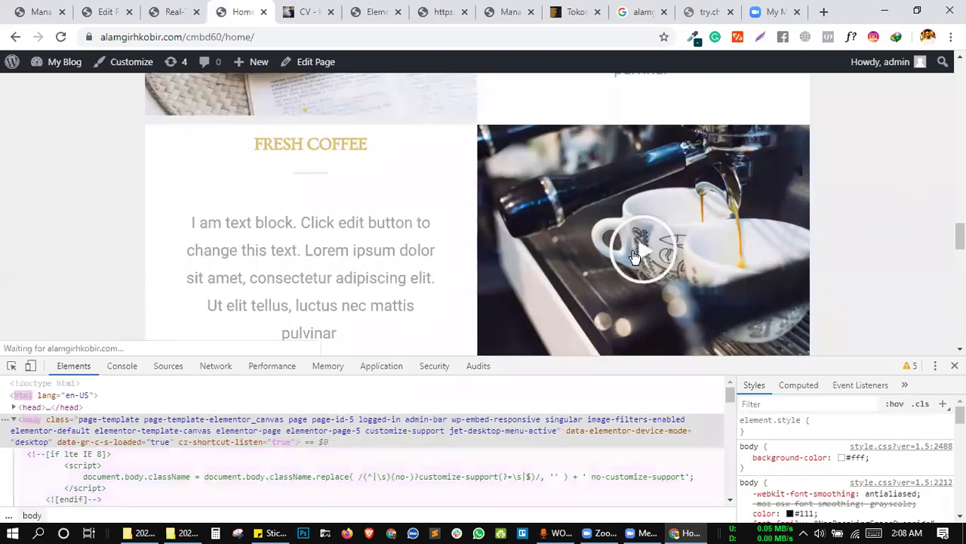
scroll(841, 237, down, 1)
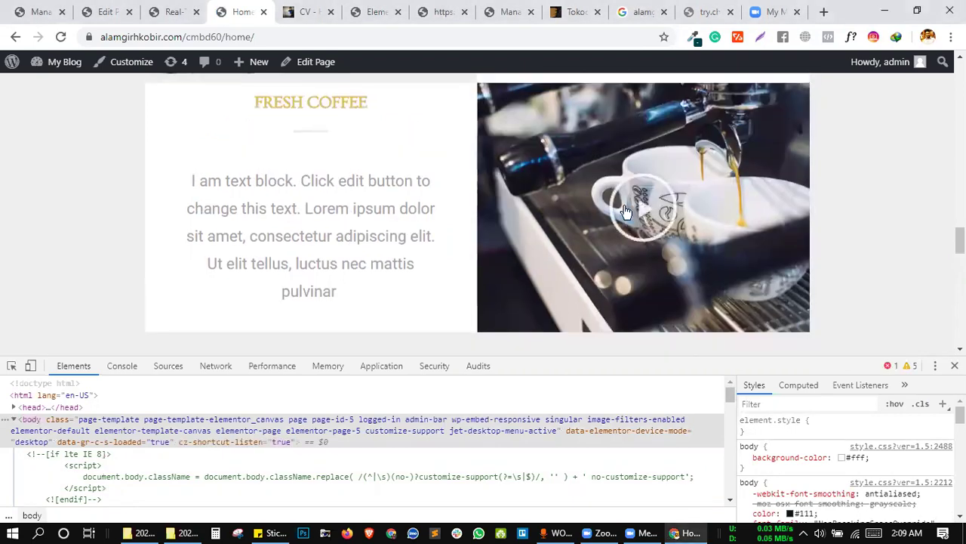
click(624, 207)
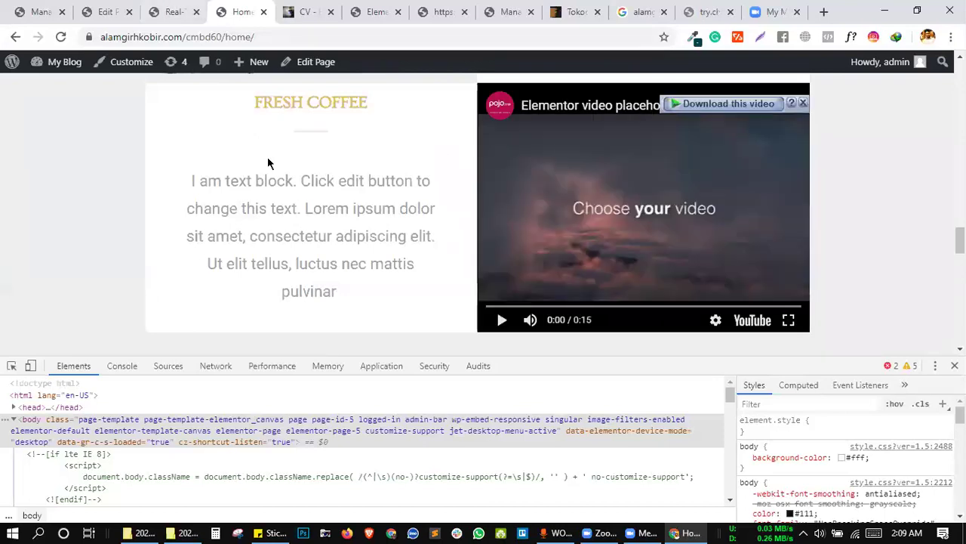
key(ctrl+shift+Tab)
scroll(306, 298, down, 10)
click(210, 426)
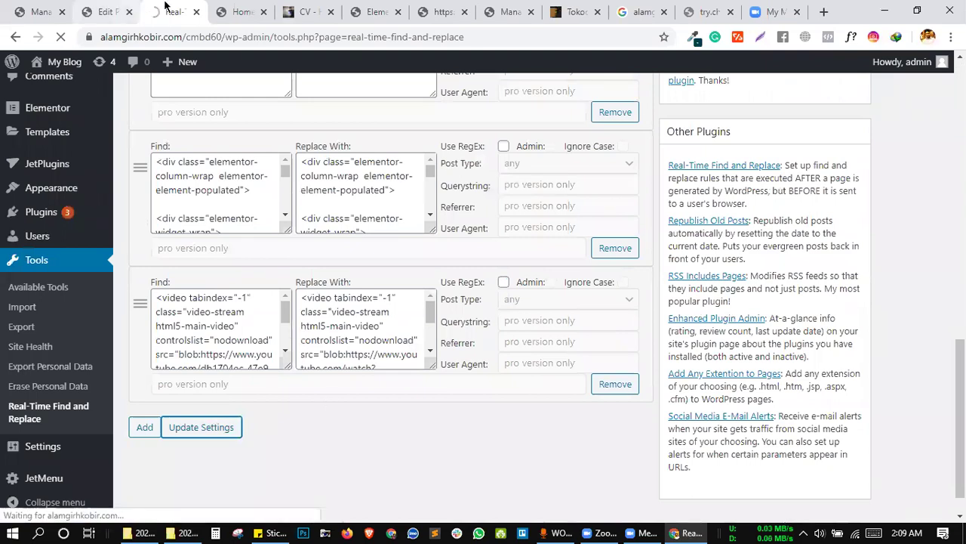
Reload the Real-Time Find and Replace settings page, then refresh the home page with F5.
click(106, 11)
click(173, 11)
click(60, 38)
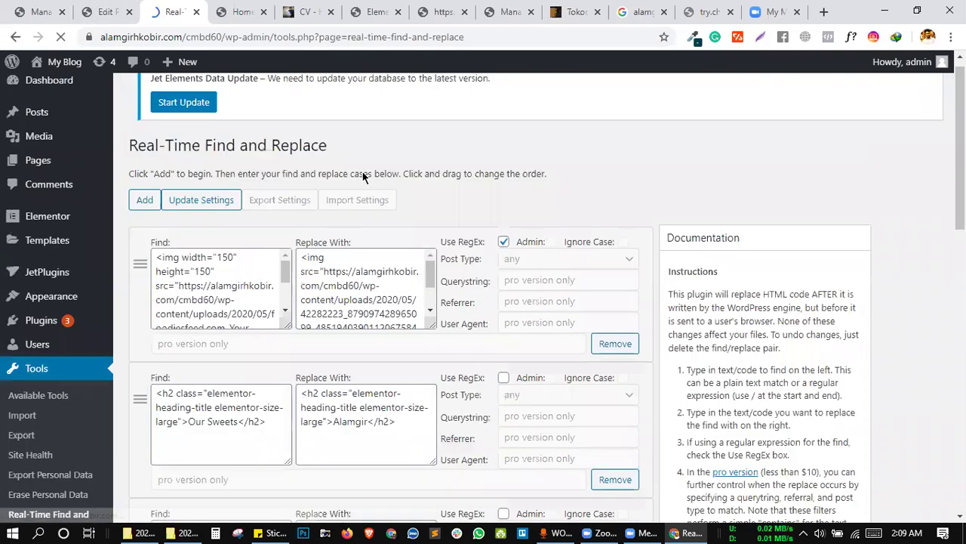
scroll(363, 177, down, 12)
click(243, 12)
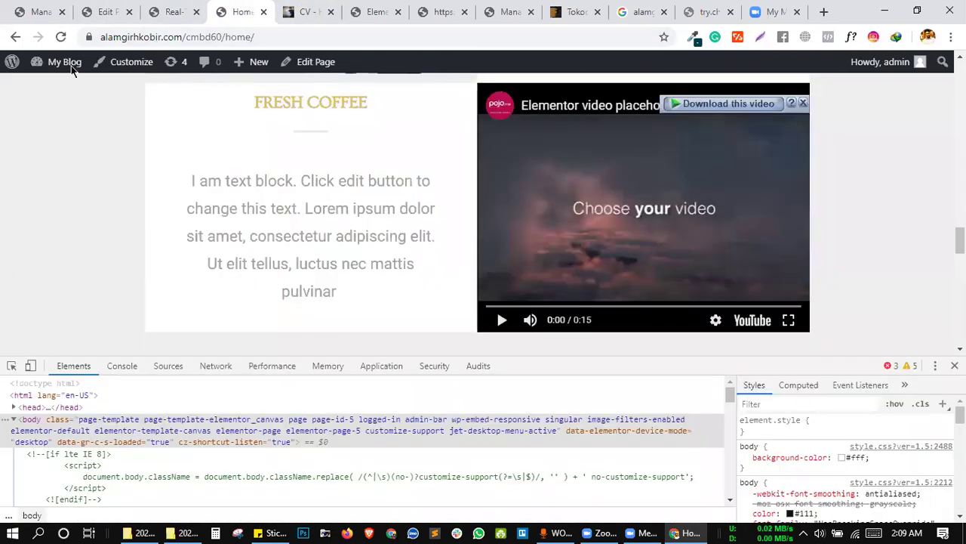
key(F5)
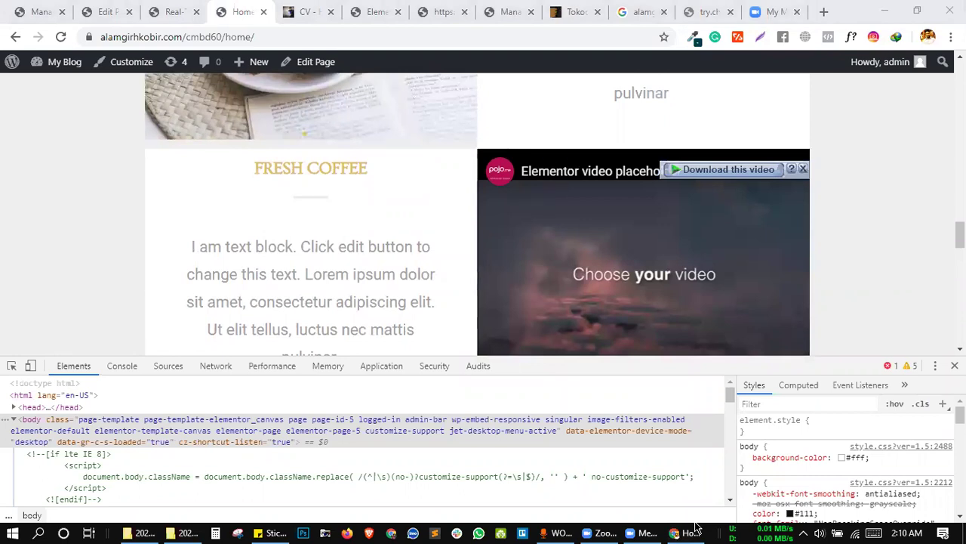
click(176, 11)
Scroll through the last rule's Find and Replace With video code, then switch to the CV portfolio tab.
click(366, 281)
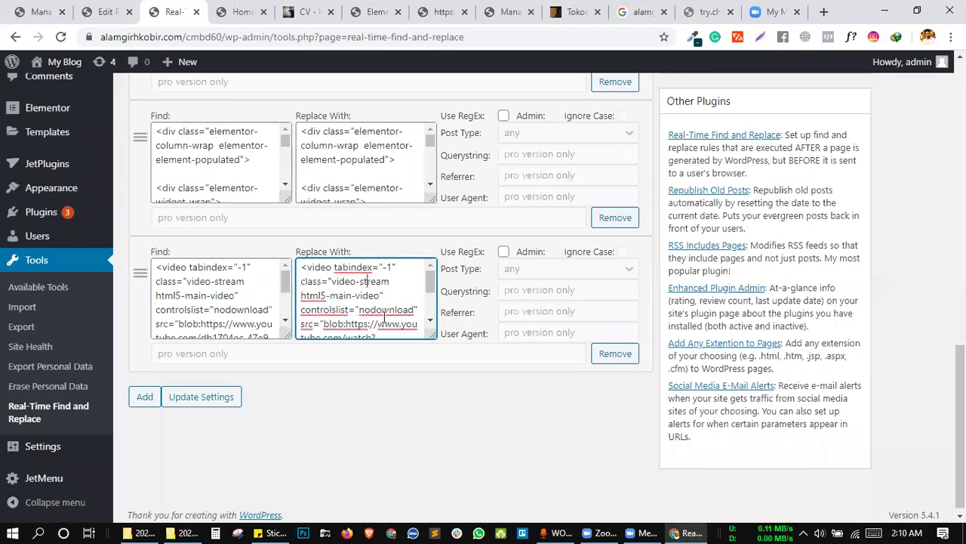
scroll(384, 318, down, 1)
scroll(389, 317, down, 1)
scroll(391, 318, down, 1)
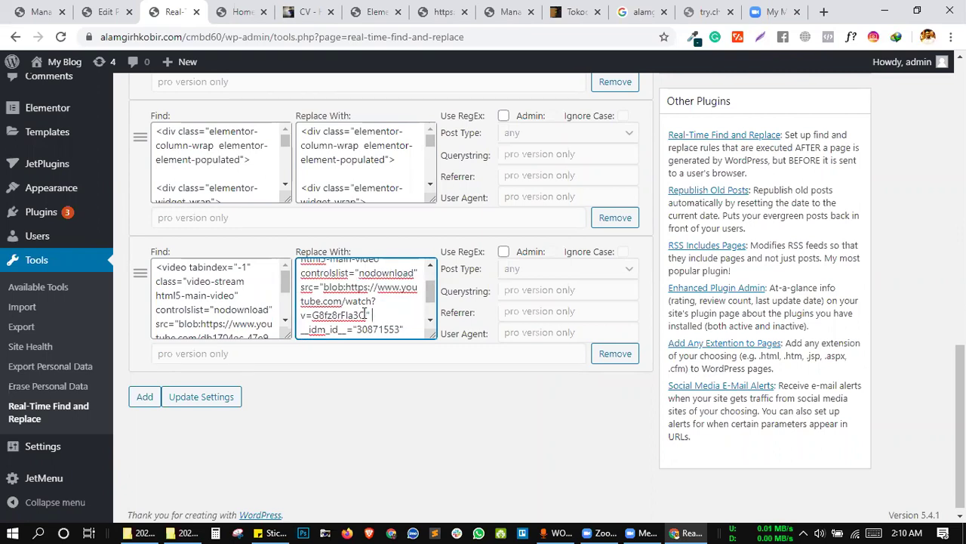
scroll(367, 314, up, 1)
scroll(224, 315, down, 1)
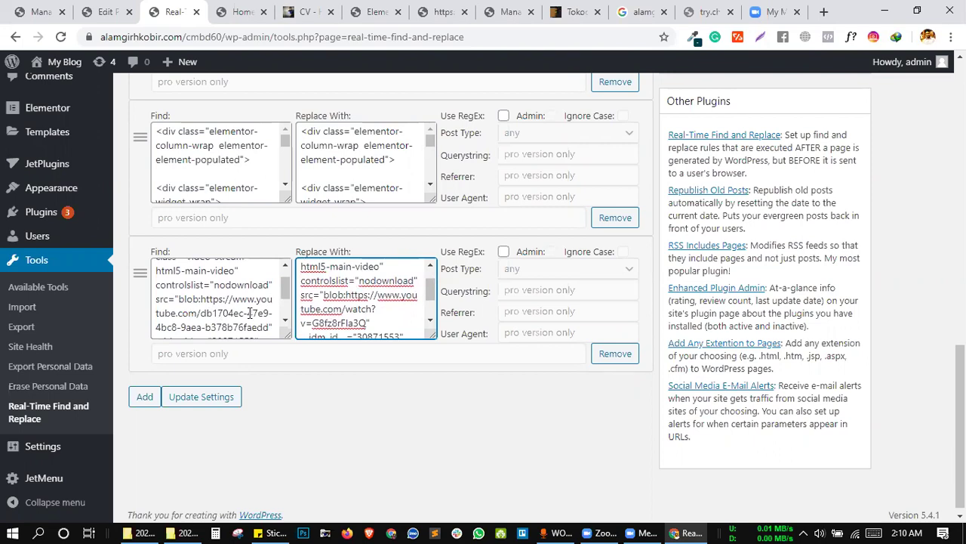
scroll(250, 312, down, 2)
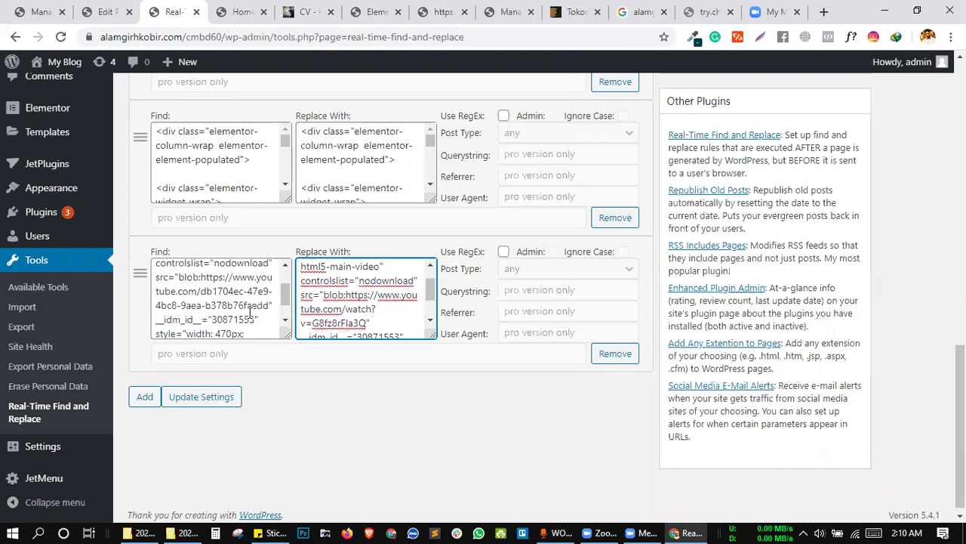
click(309, 11)
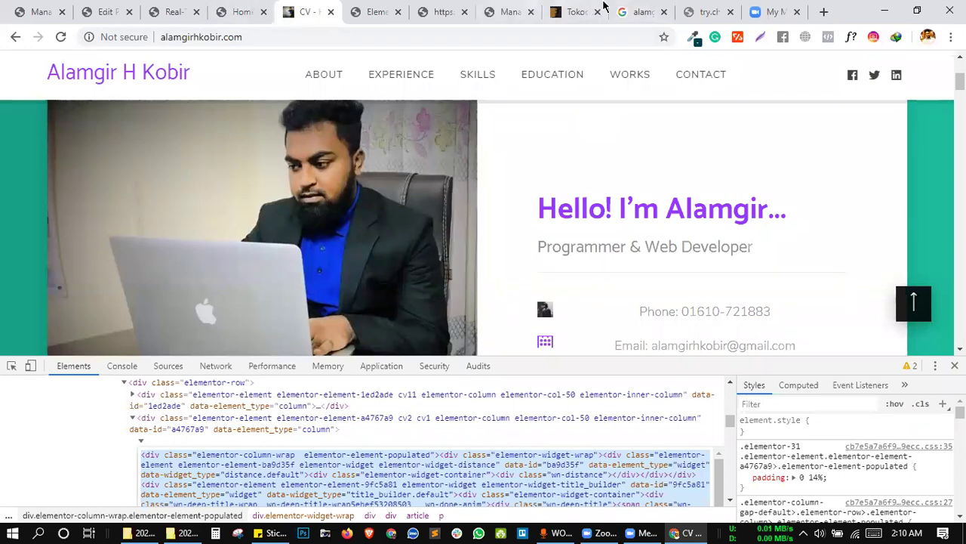
Open the Elementor power pack Facebook Live video from the YouTube search results.
click(697, 10)
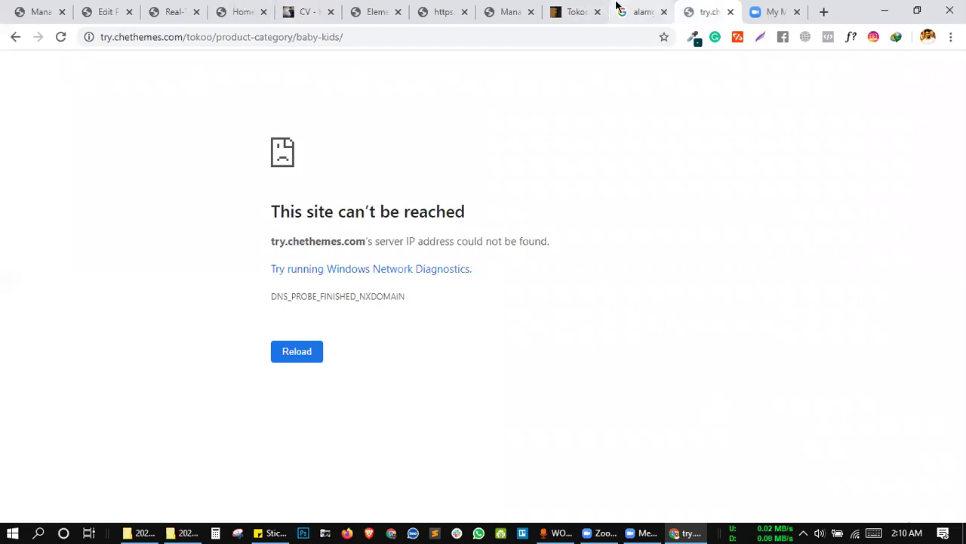
click(641, 12)
click(286, 138)
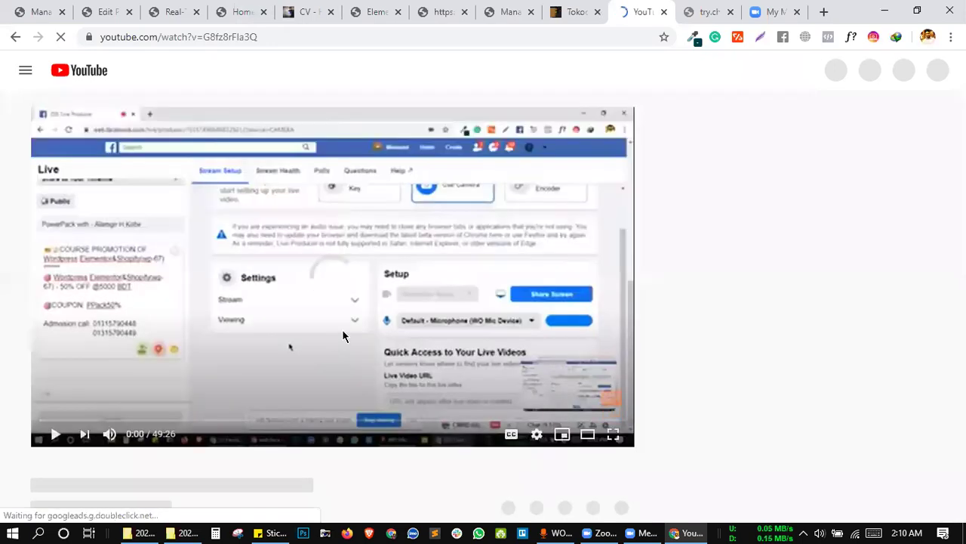
right_click(342, 329)
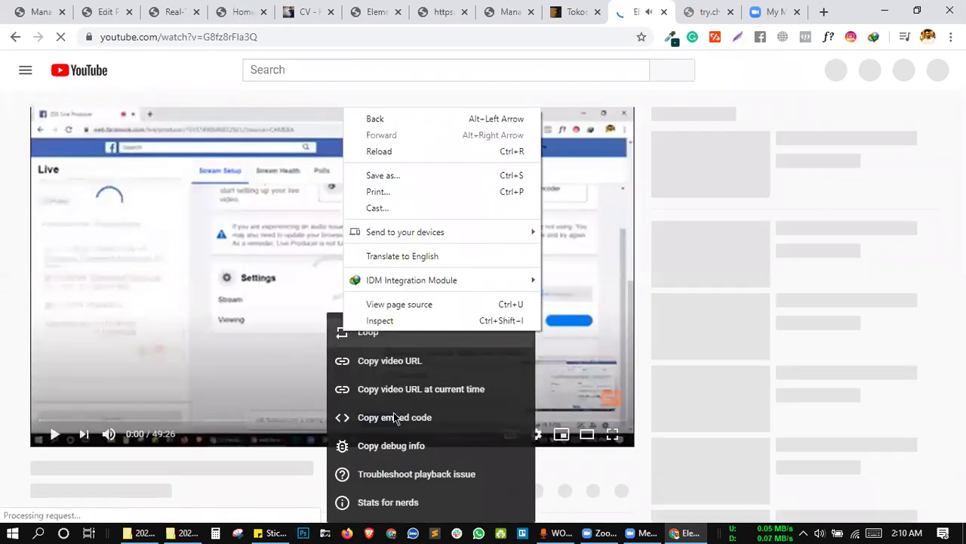
key(Escape)
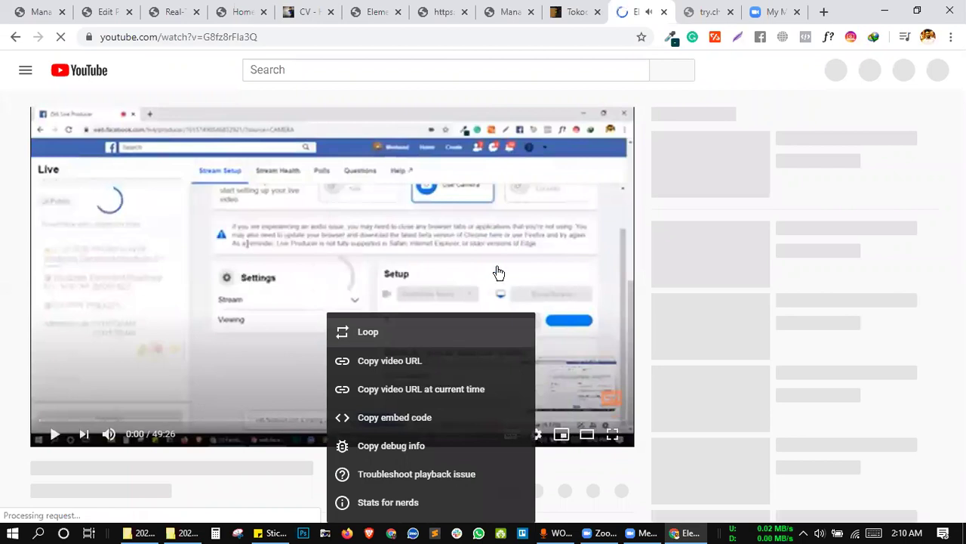
click(334, 299)
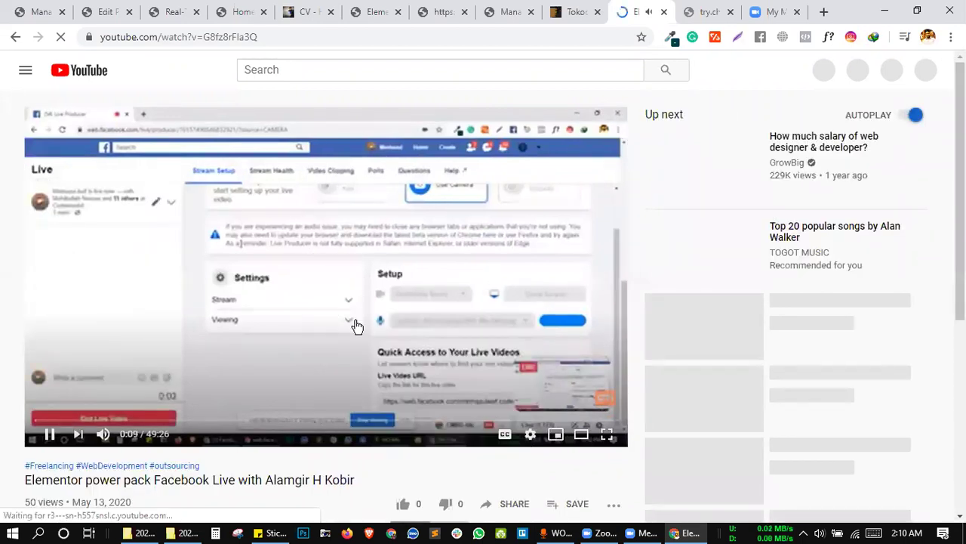
Pause the Elementor power pack video and copy its embed code from the player menu.
right_click(355, 325)
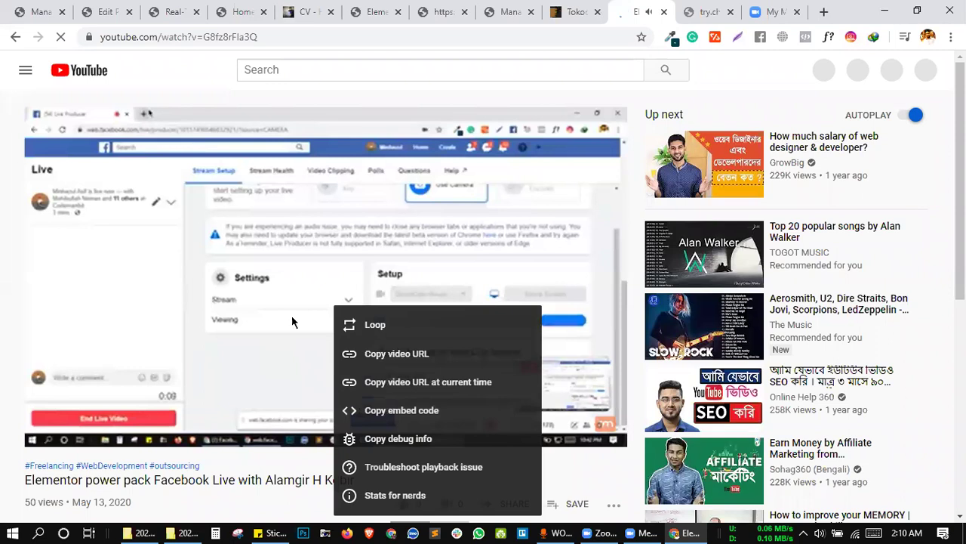
click(398, 438)
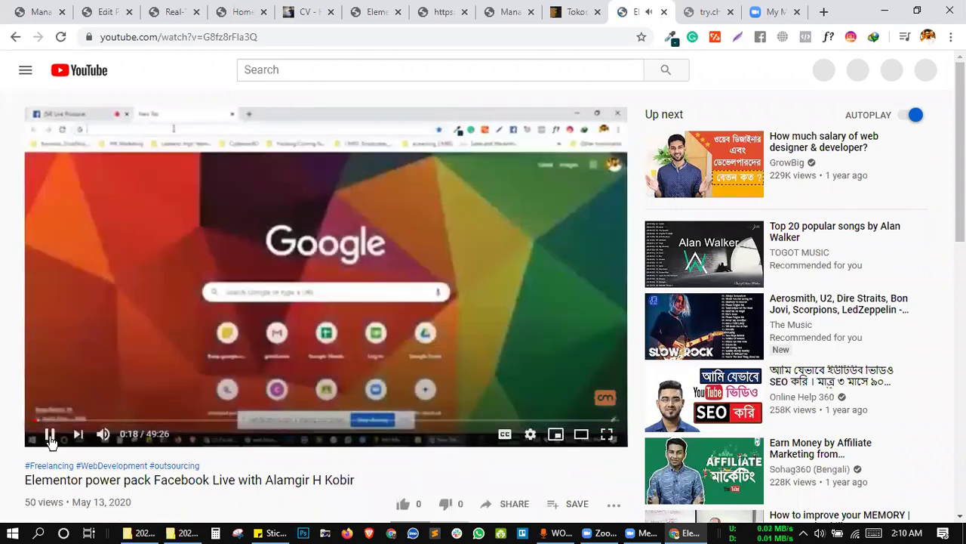
click(50, 437)
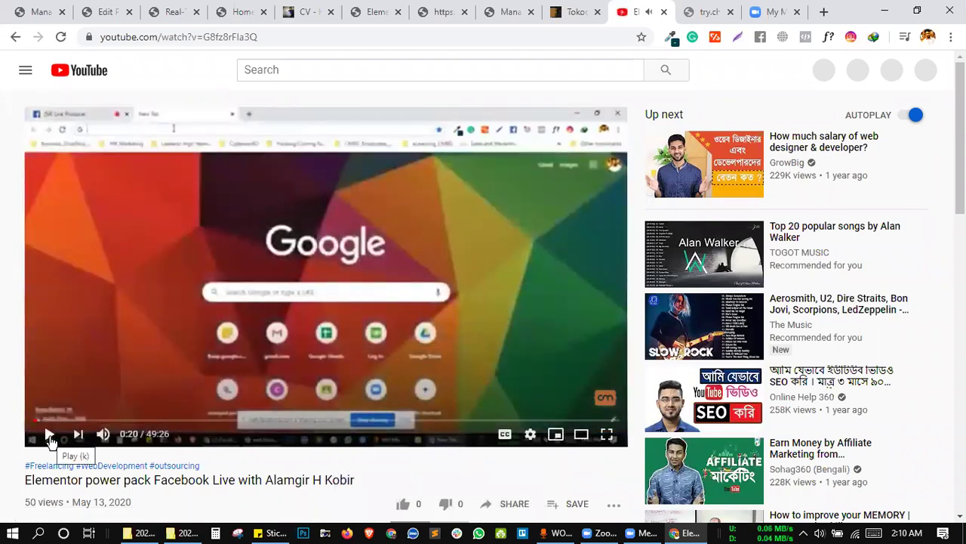
click(50, 436)
click(50, 436)
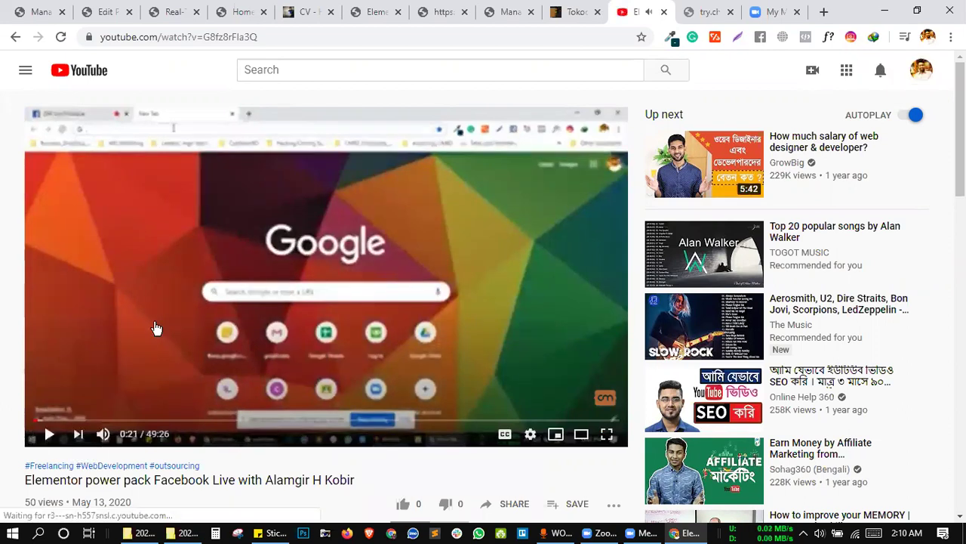
right_click(256, 241)
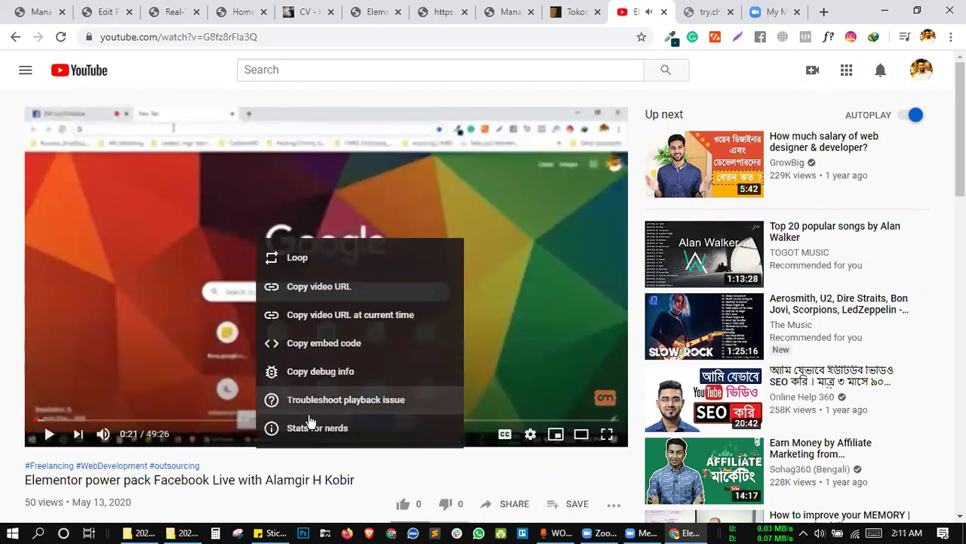
click(319, 345)
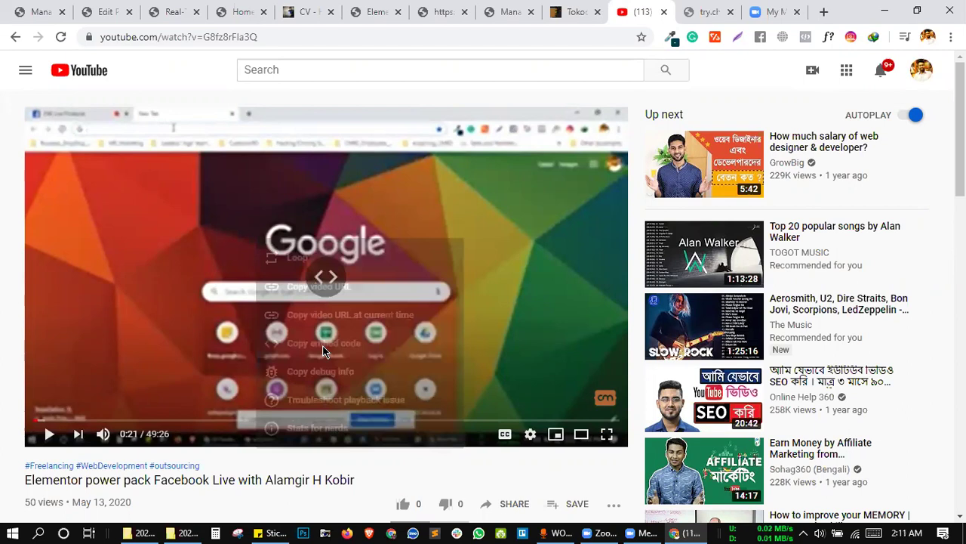
Replace the watch URL in the last rule's Replace With with youtube.com/embed/G8fz8rFla3Q and save.
click(173, 12)
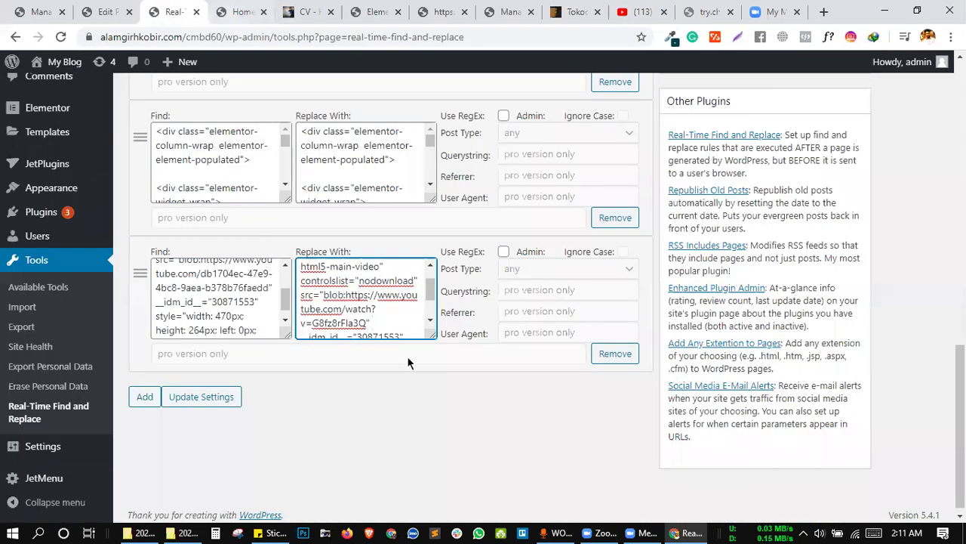
click(258, 527)
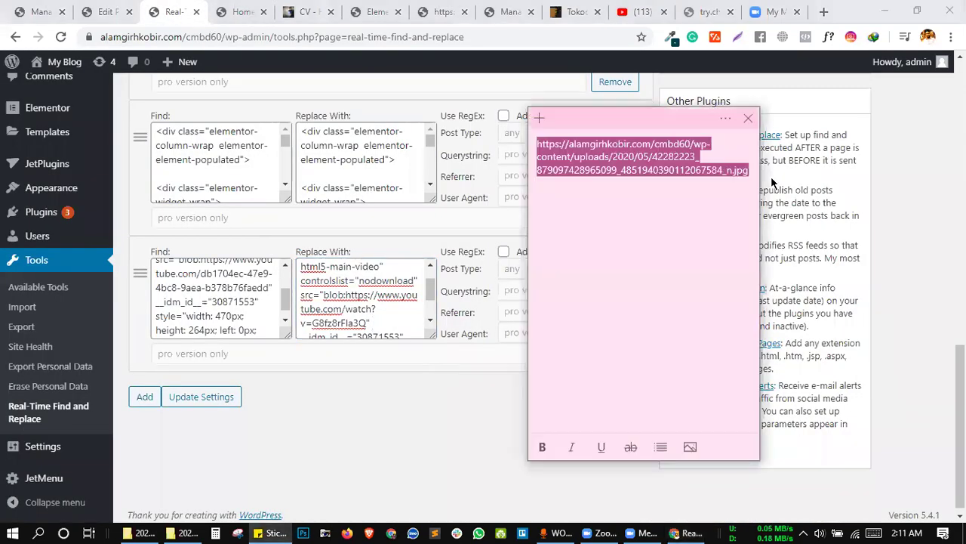
key(ctrl+v)
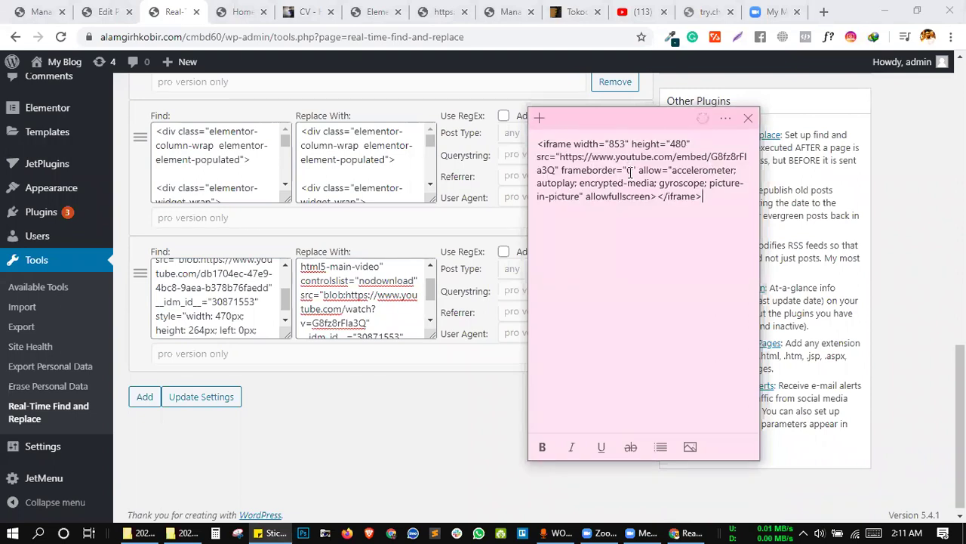
drag(571, 156, 562, 171)
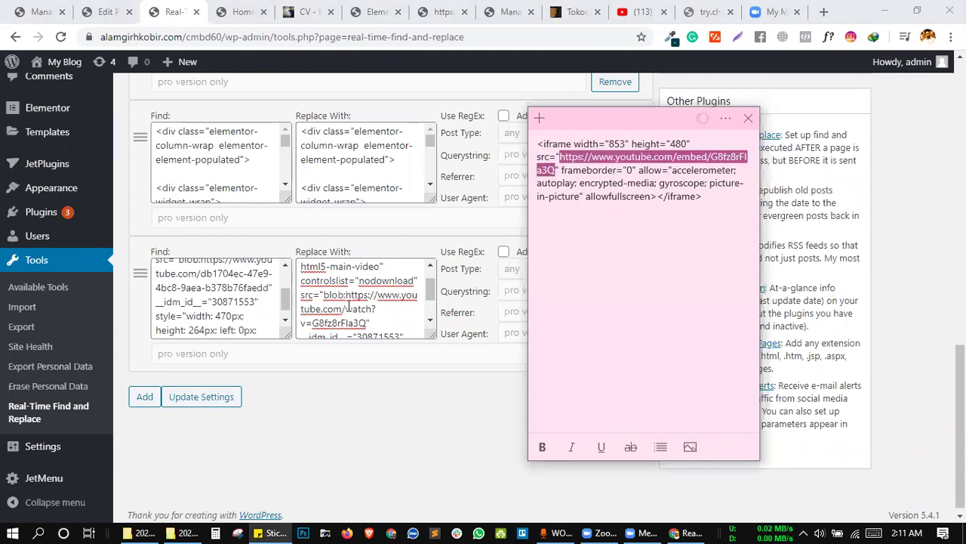
drag(348, 295, 362, 322)
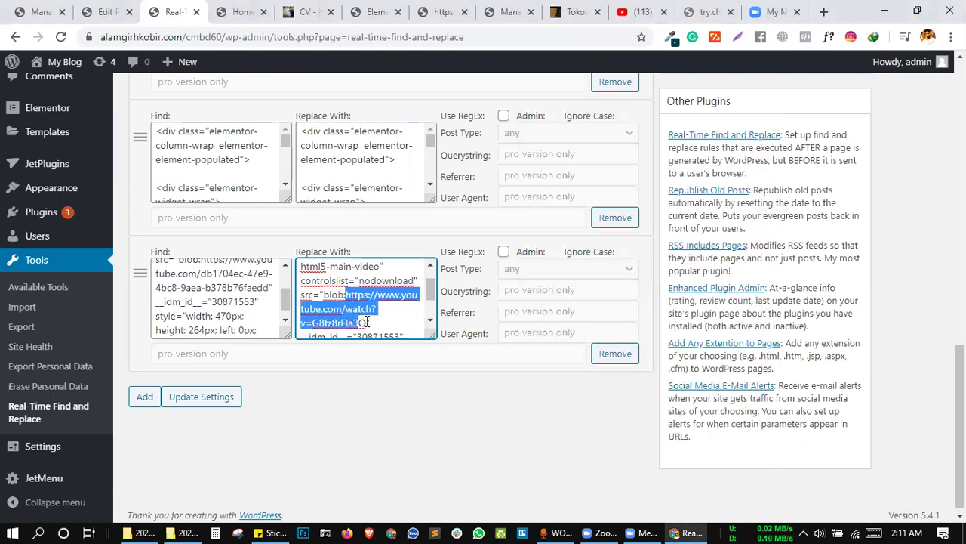
key(ctrl+v)
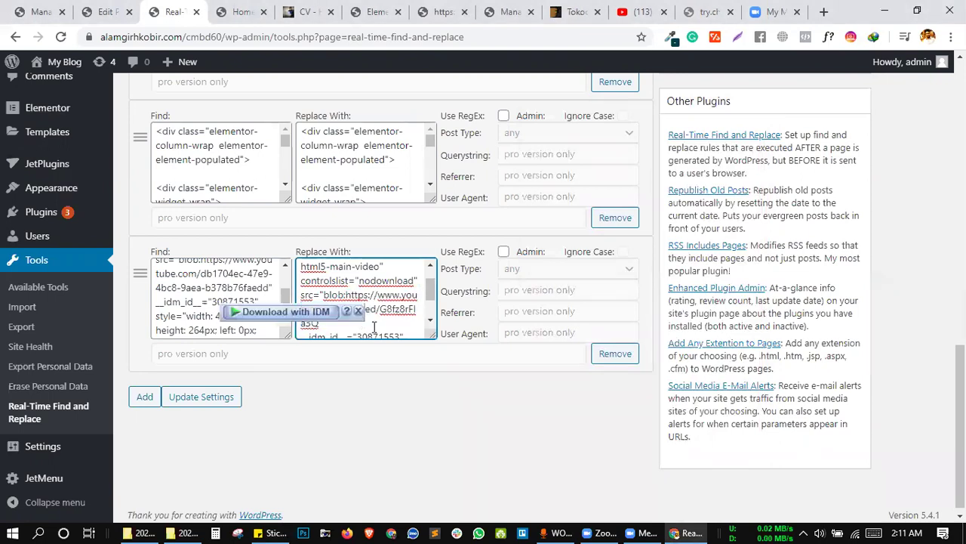
click(222, 397)
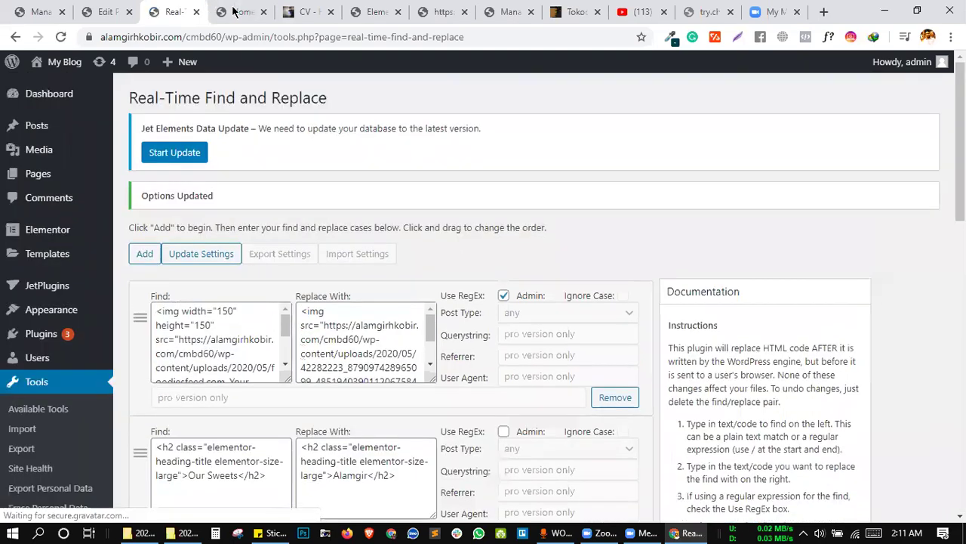
Reload the blog homepage and play the video beside FRESH COFFEE to test the replaced player.
click(240, 11)
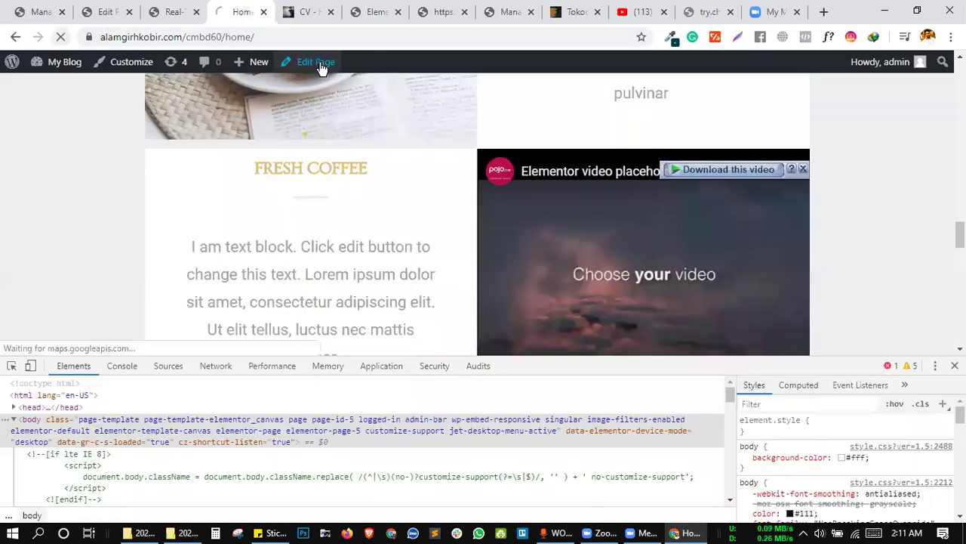
click(257, 34)
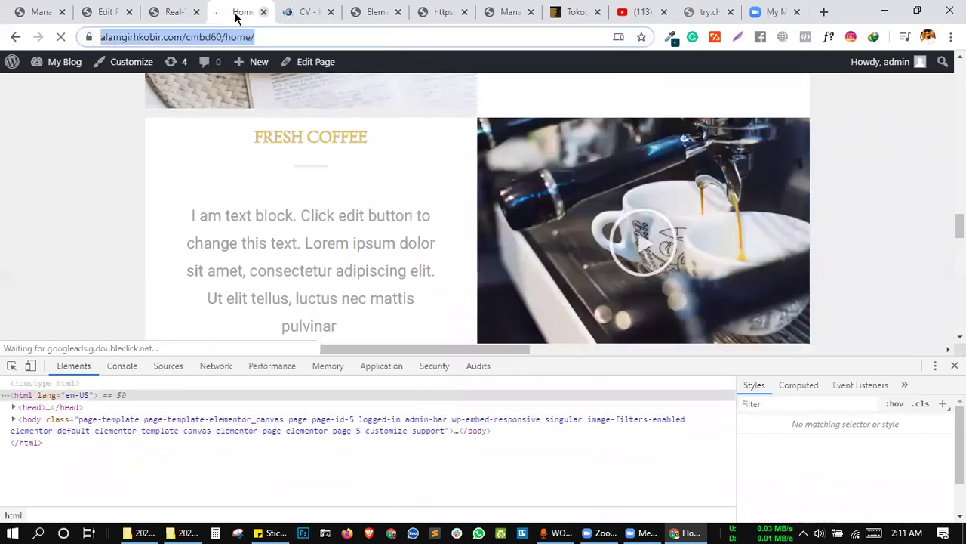
key(Return)
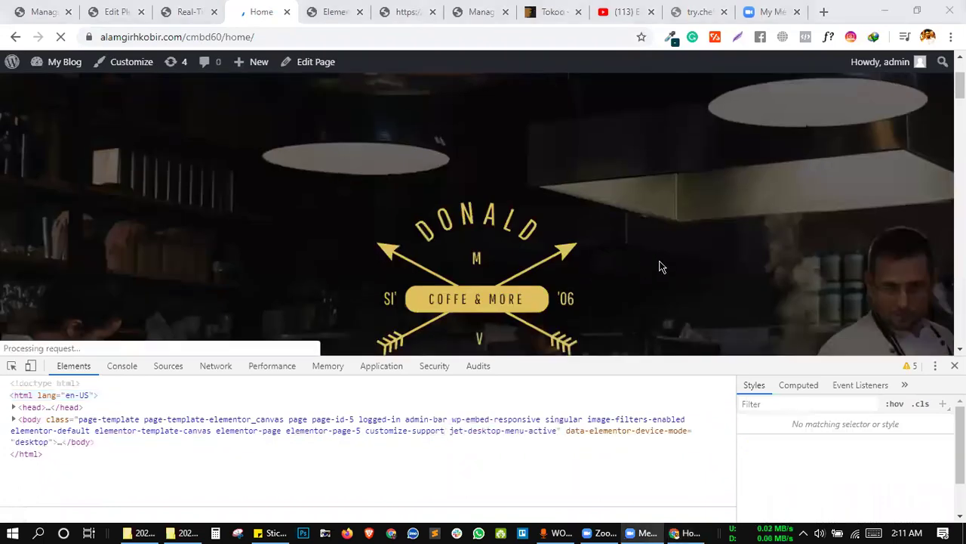
scroll(660, 267, down, 10)
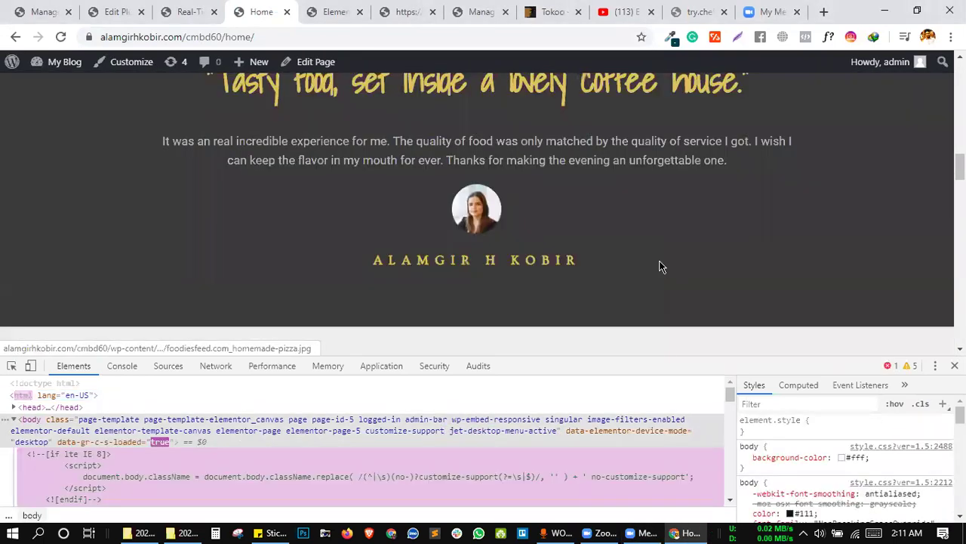
scroll(659, 260, down, 10)
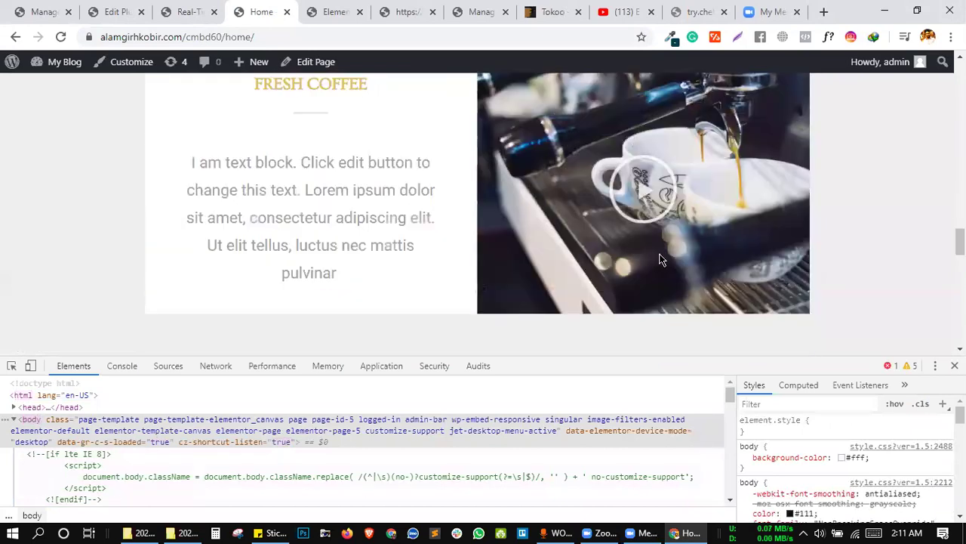
scroll(659, 259, down, 1)
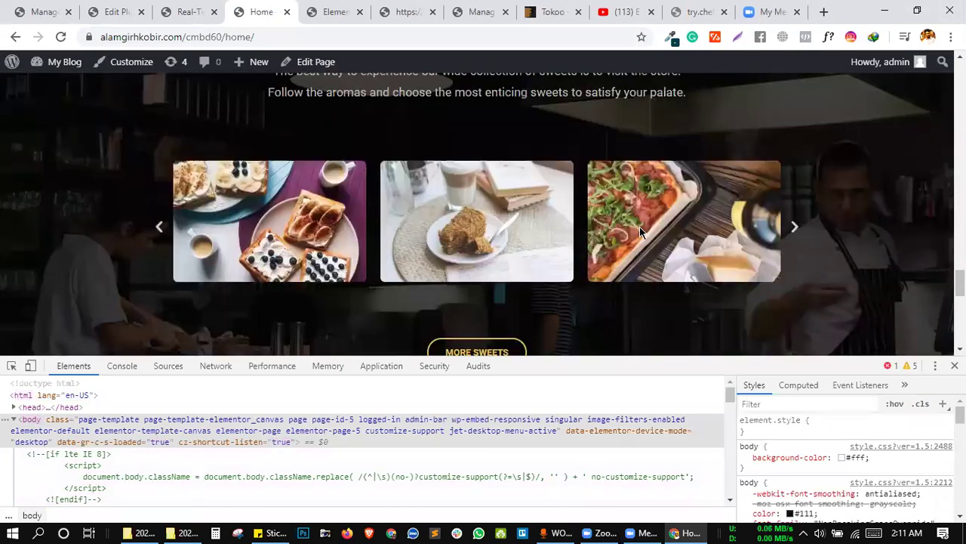
scroll(640, 226, up, 5)
click(632, 272)
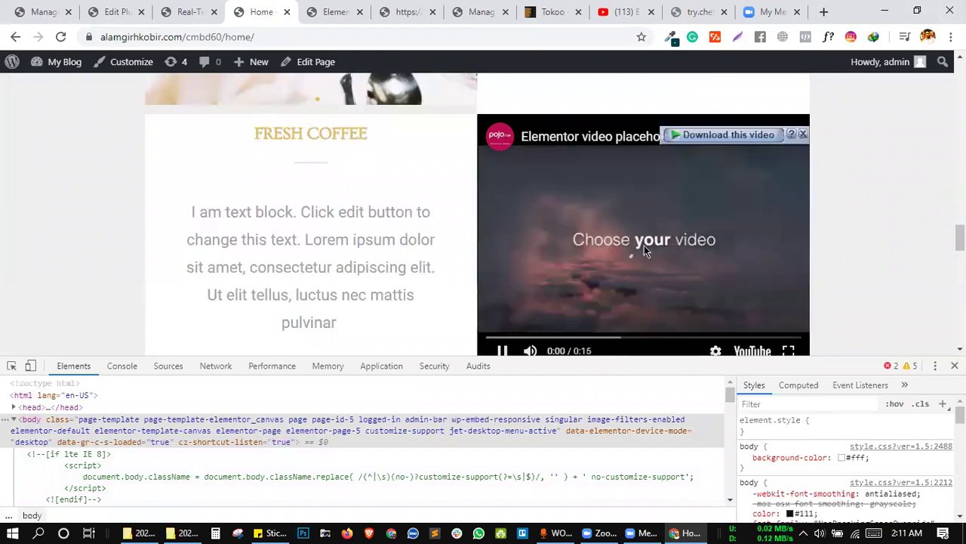
scroll(644, 248, down, 1)
right_click(662, 264)
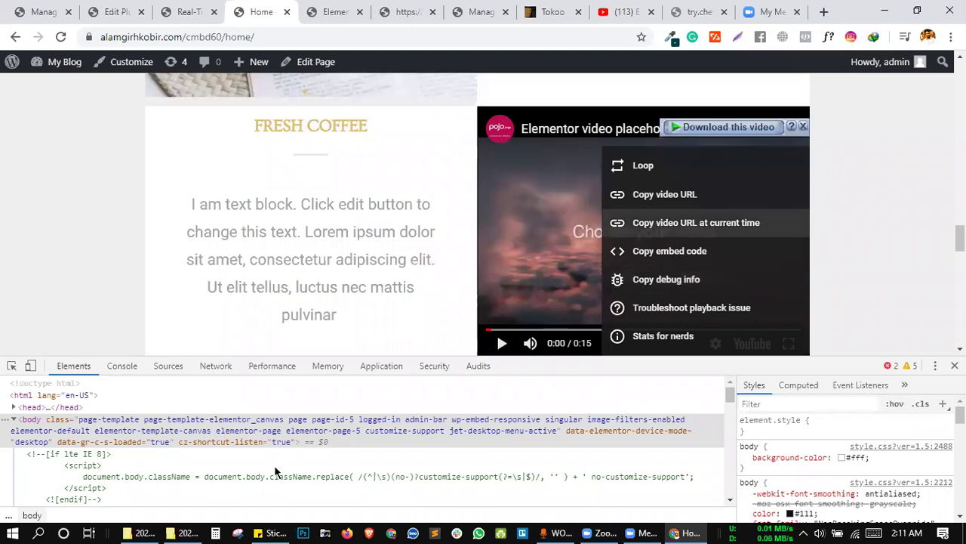
key(Escape)
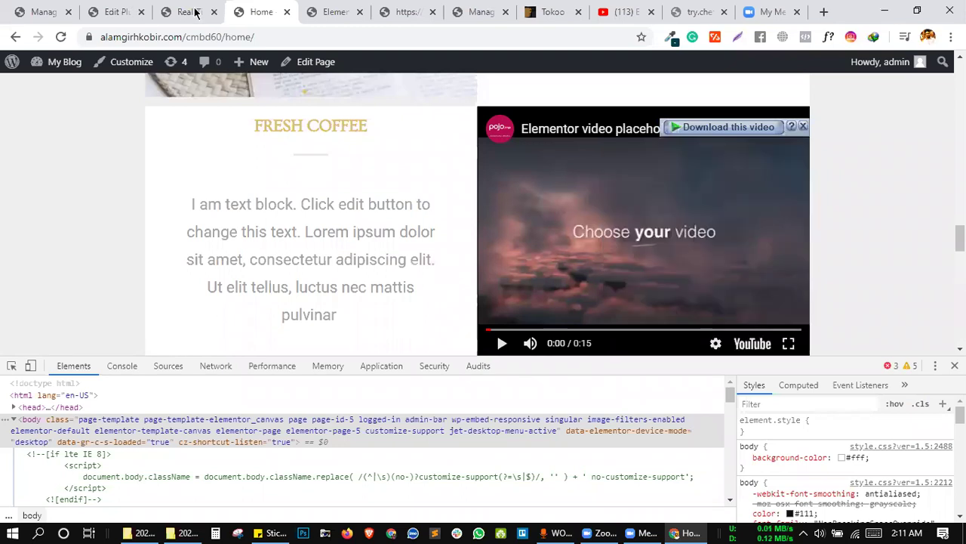
Delete 'embed/' from the last rule's replacement URL, leaving youtube.com/G8fz8rFla3Q.
key(ctrl+shift+Tab)
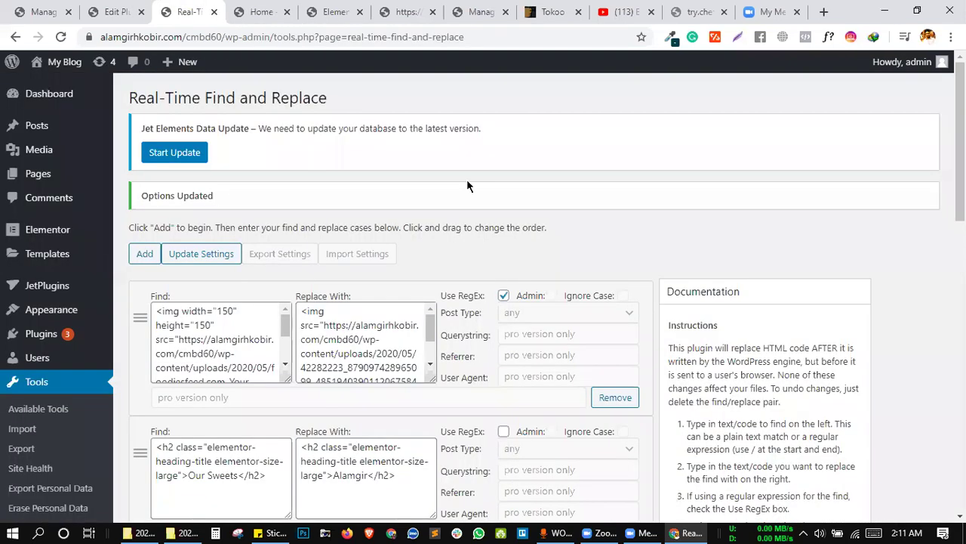
scroll(457, 221, down, 5)
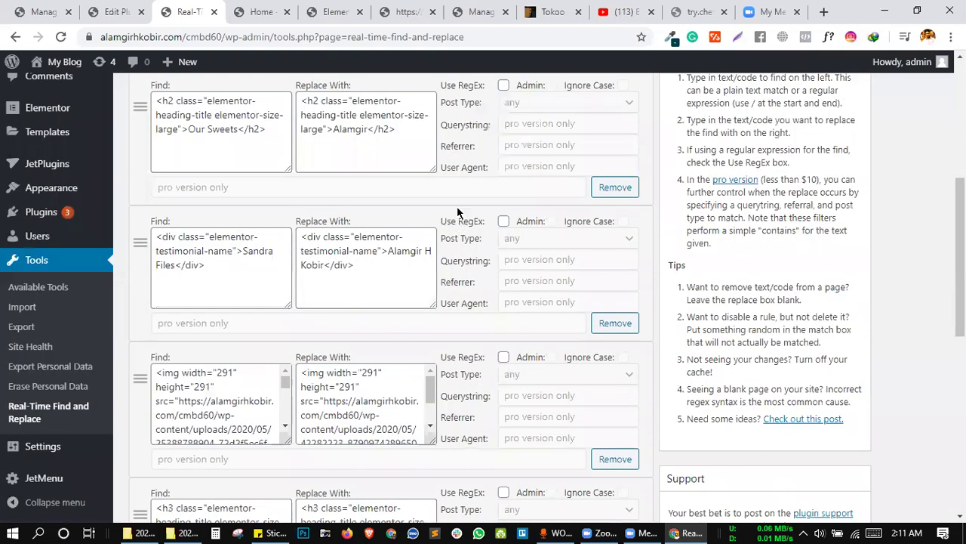
scroll(227, 281, down, 7)
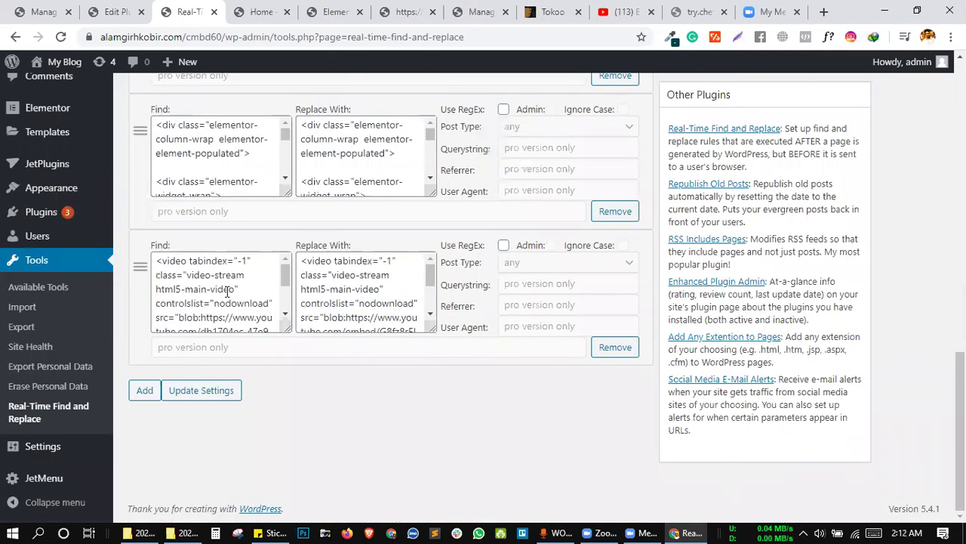
scroll(231, 304, down, 1)
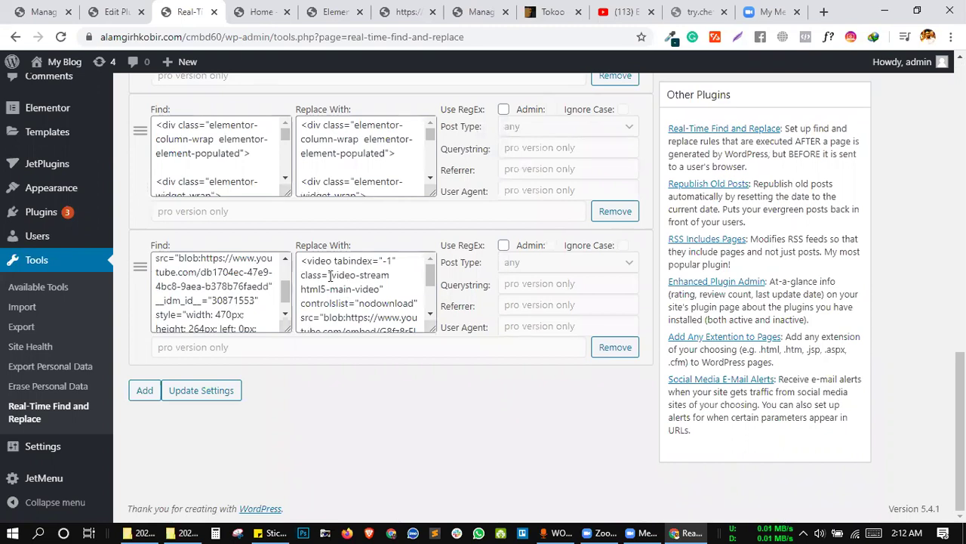
scroll(330, 276, down, 1)
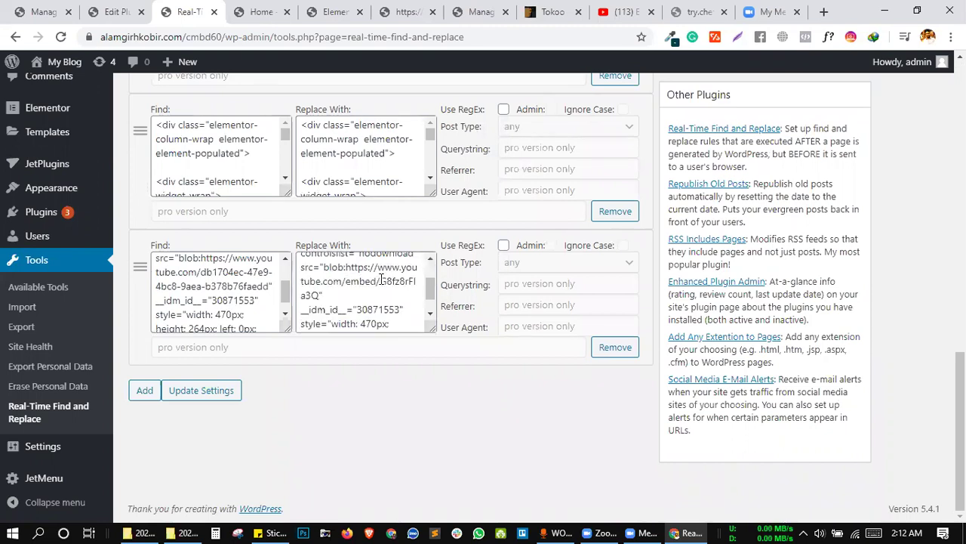
drag(379, 281, 347, 280)
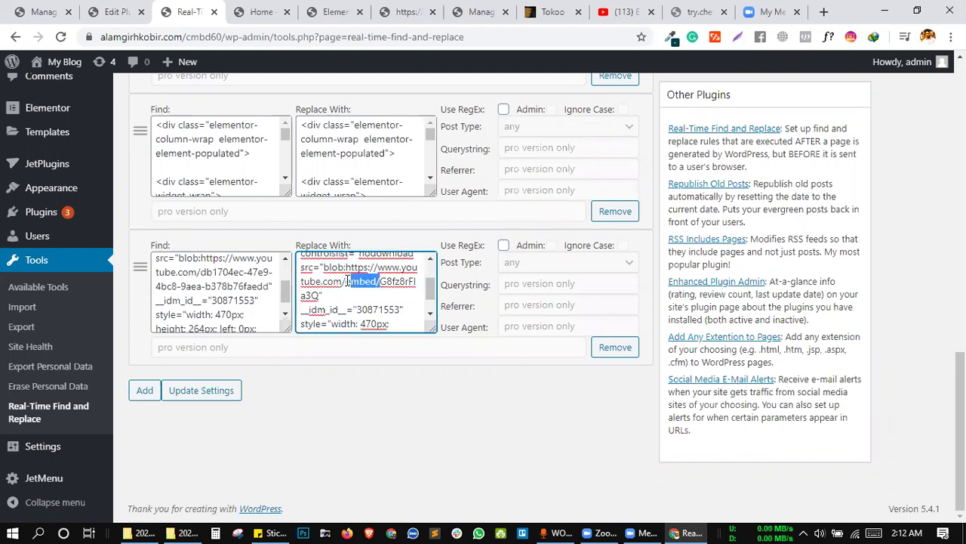
key(BackSpace)
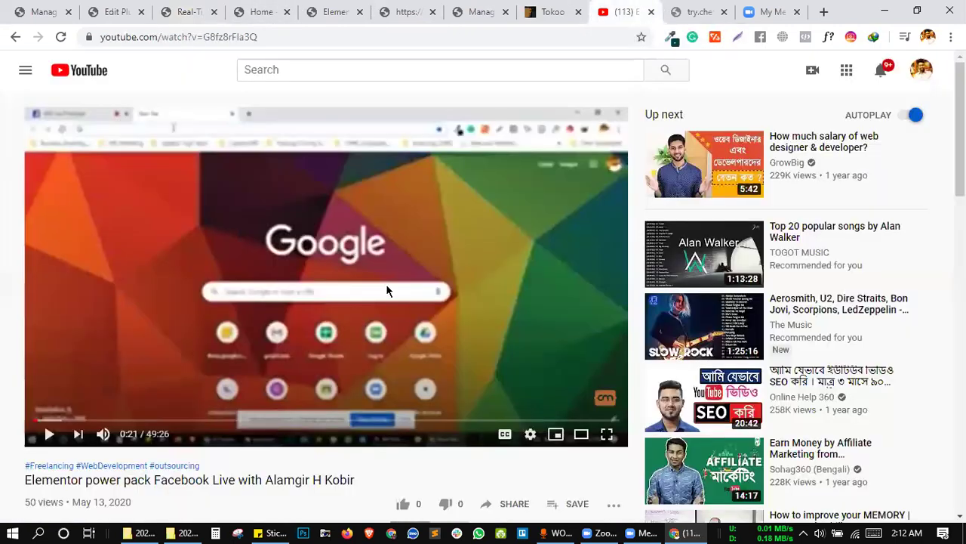
Pause the YouTube video and copy its URL and its link at the current time.
right_click(387, 285)
click(303, 303)
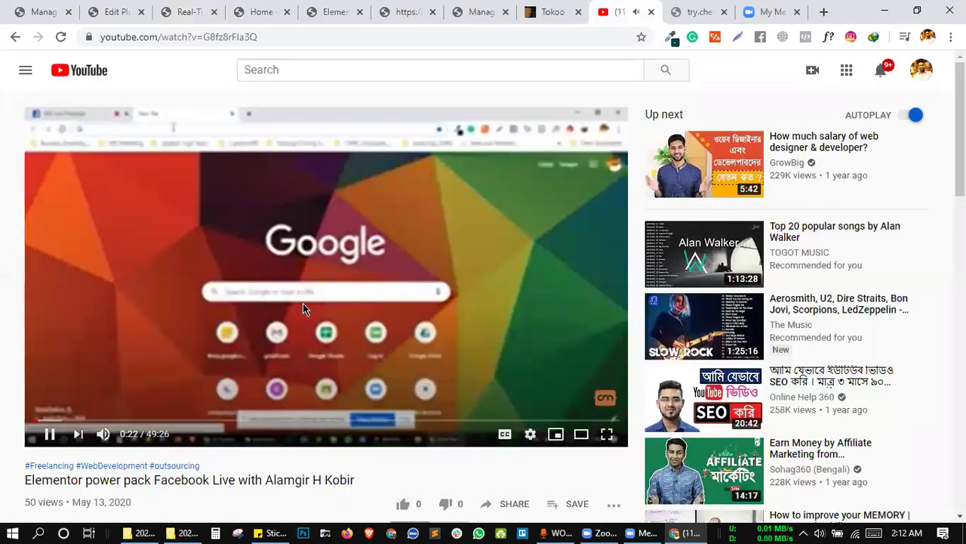
click(303, 302)
right_click(346, 295)
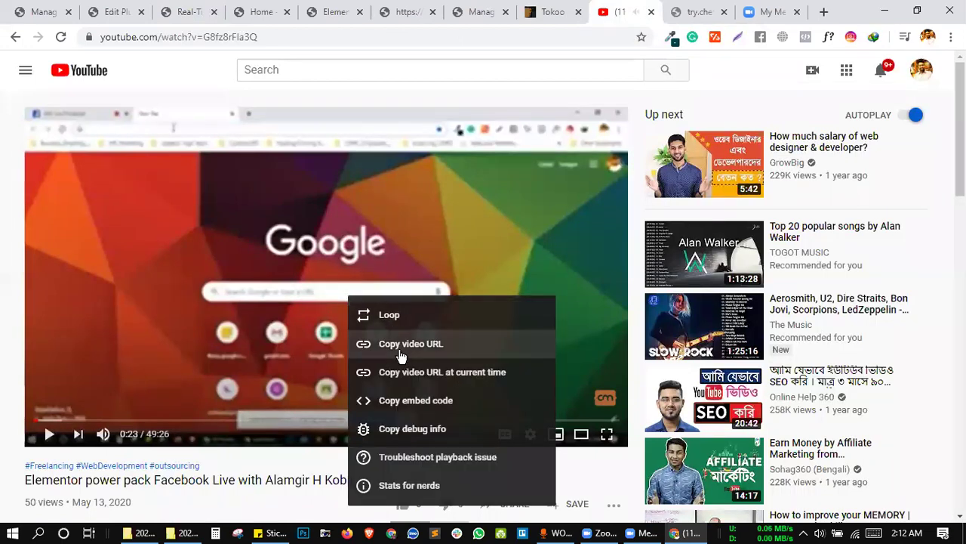
click(401, 355)
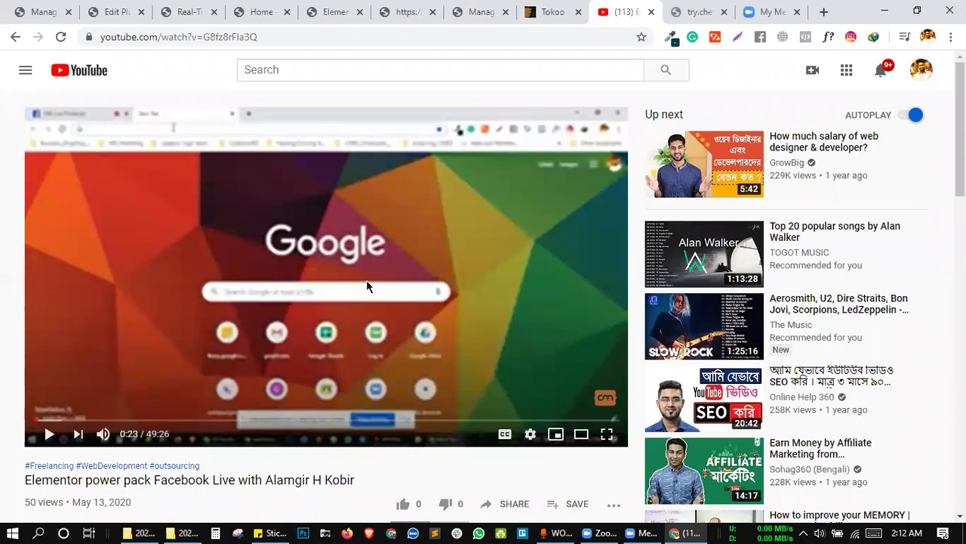
right_click(367, 280)
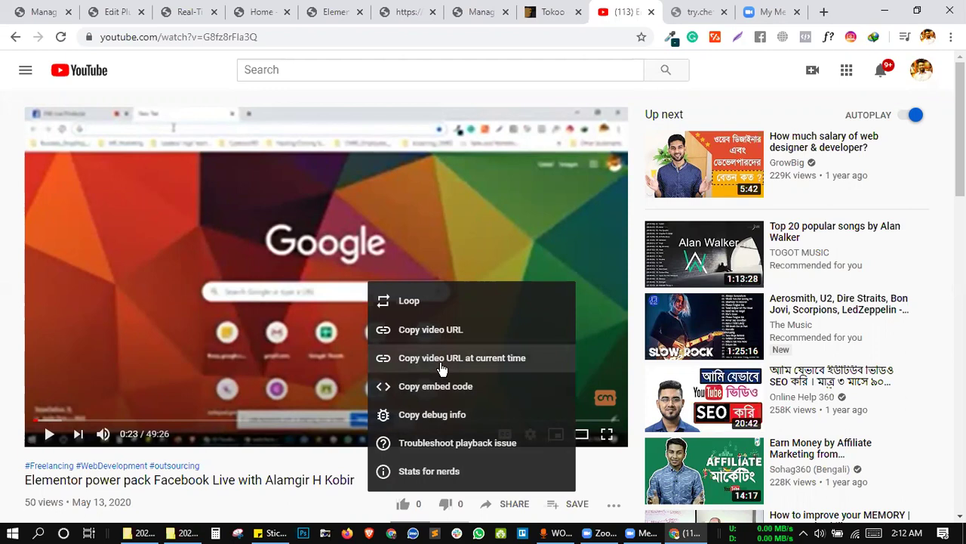
click(441, 368)
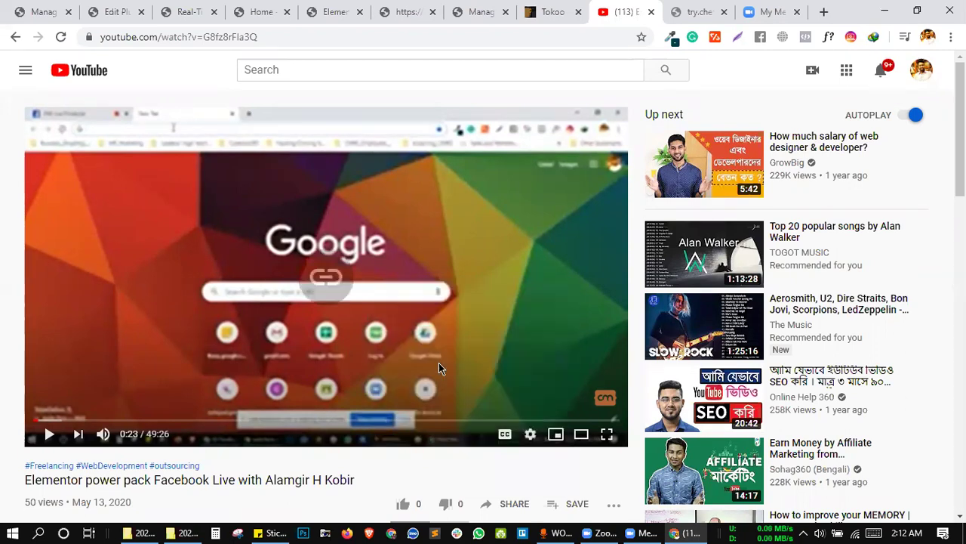
right_click(369, 295)
click(390, 286)
Open Share > Embed and select the 560×315 iframe code for the video.
scroll(390, 286, down, 4)
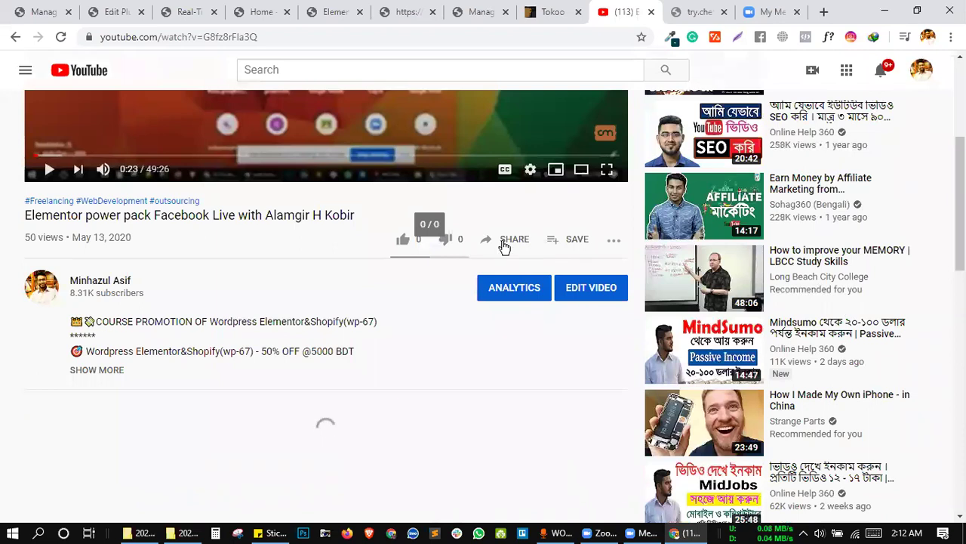
click(494, 240)
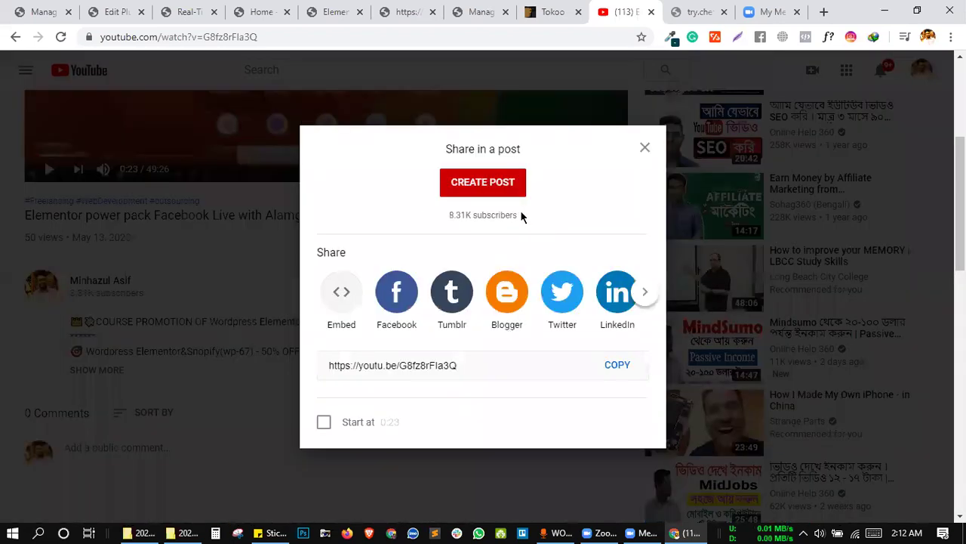
click(339, 296)
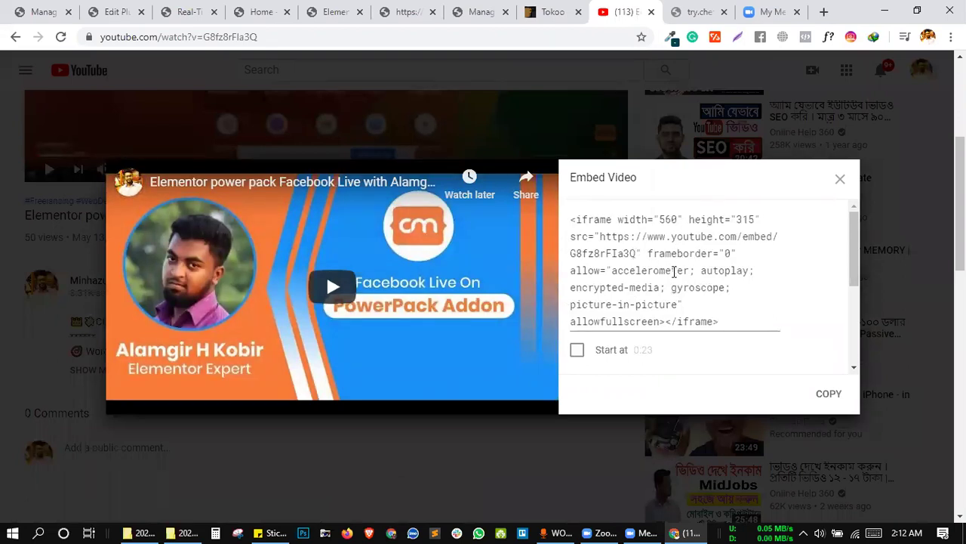
scroll(674, 272, down, 2)
scroll(645, 274, up, 2)
click(647, 269)
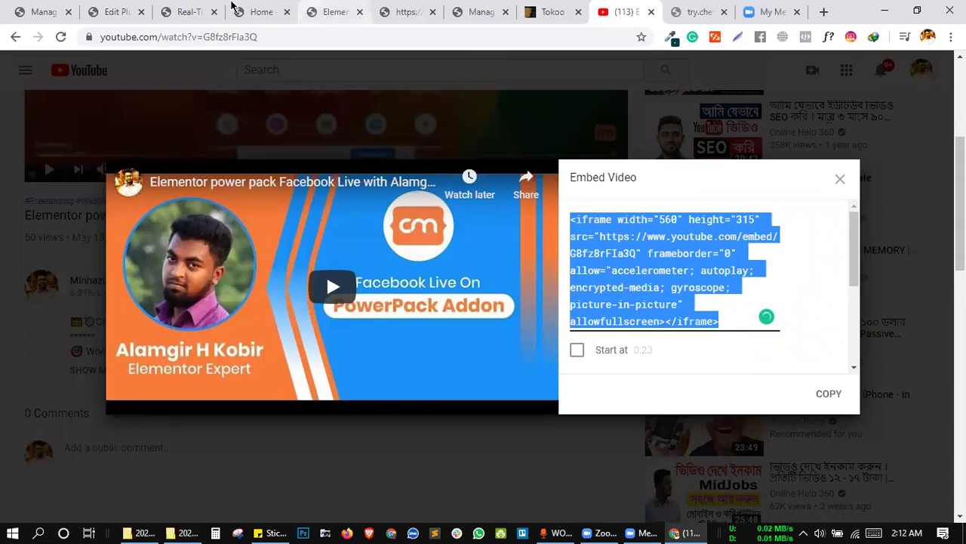
Replace the last rule's entire Replace With content with the YouTube iframe embed code and save.
key(ctrl+3)
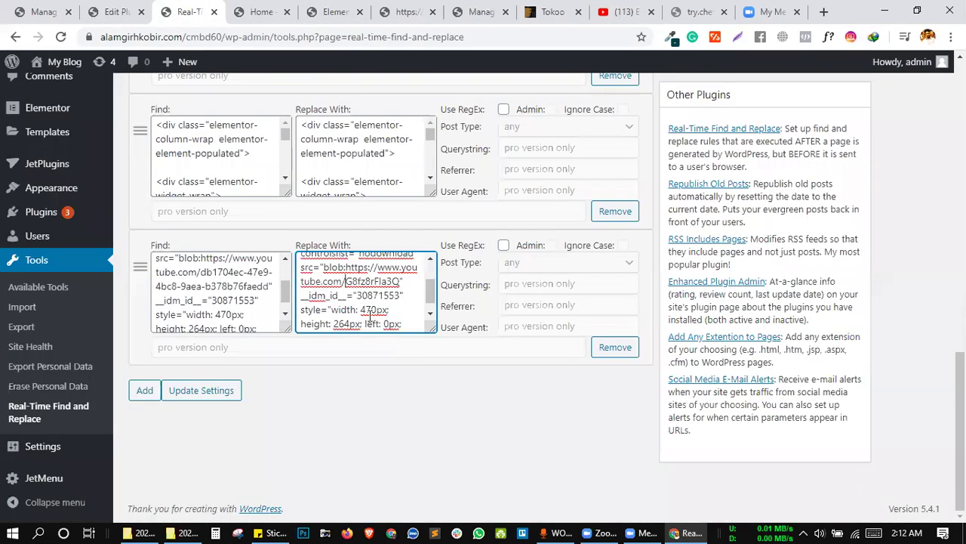
key(ctrl+a)
key(ctrl+v)
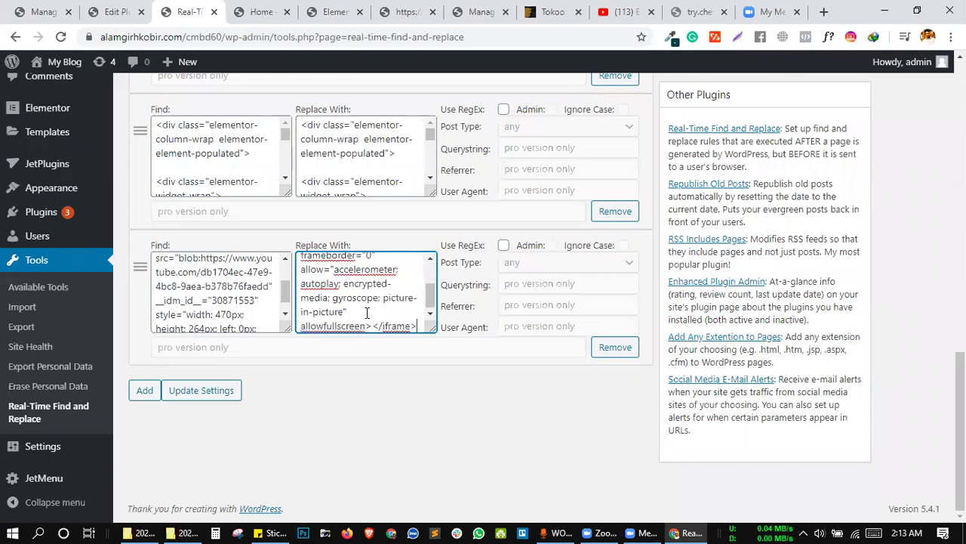
click(226, 393)
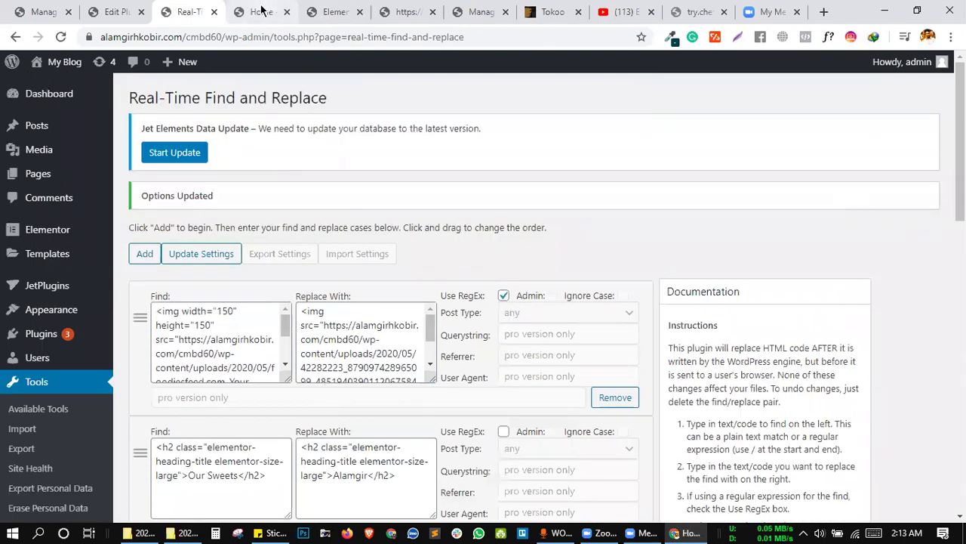
click(261, 11)
Reload the home page and open it in a private Incognito window.
click(60, 36)
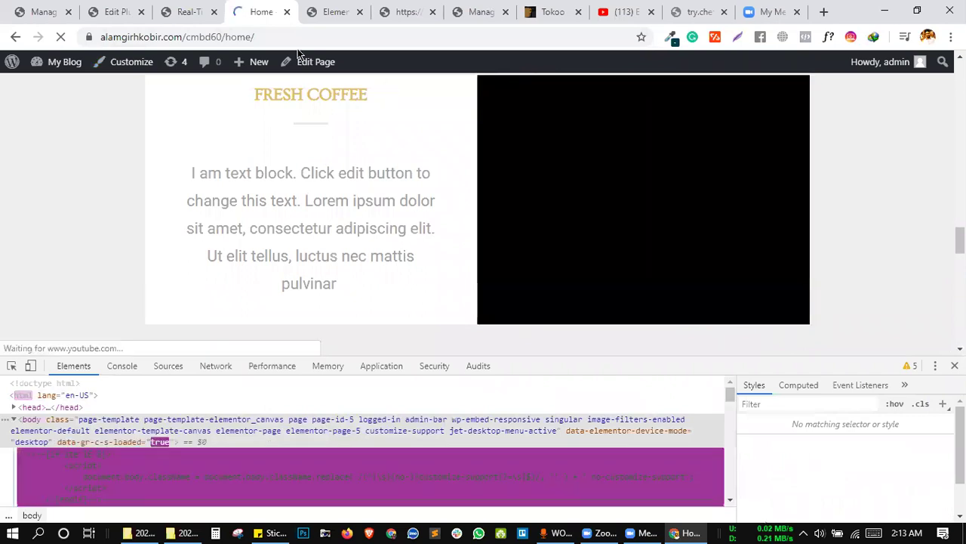
click(281, 33)
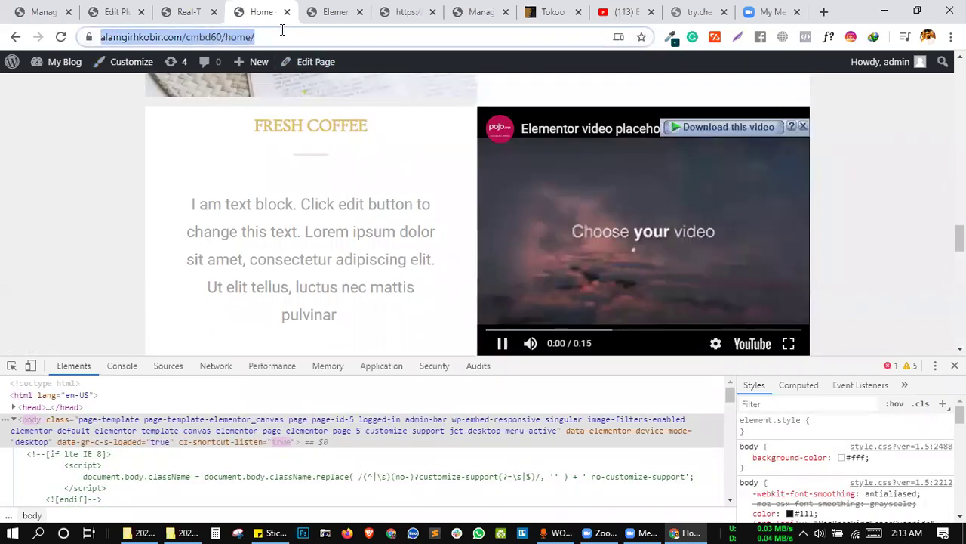
key(Return)
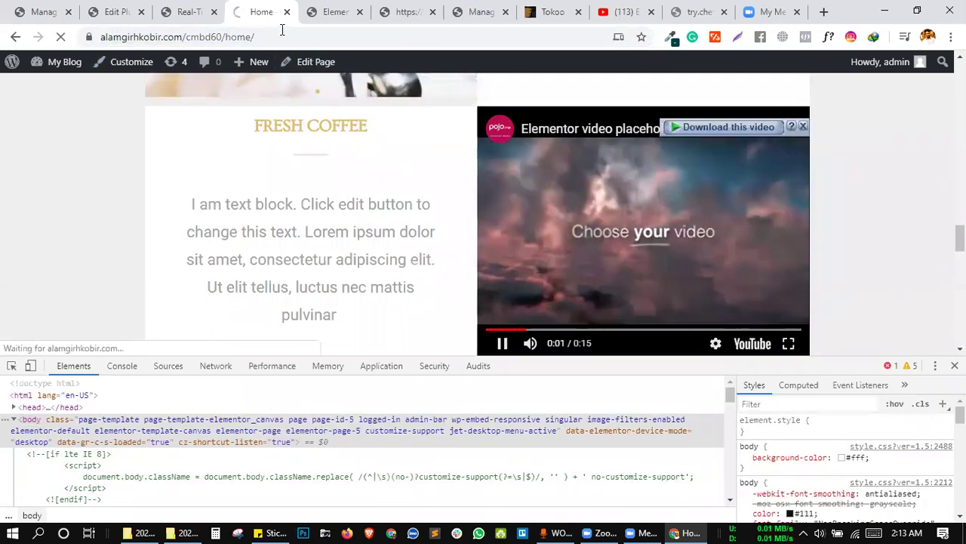
key(alt+Return)
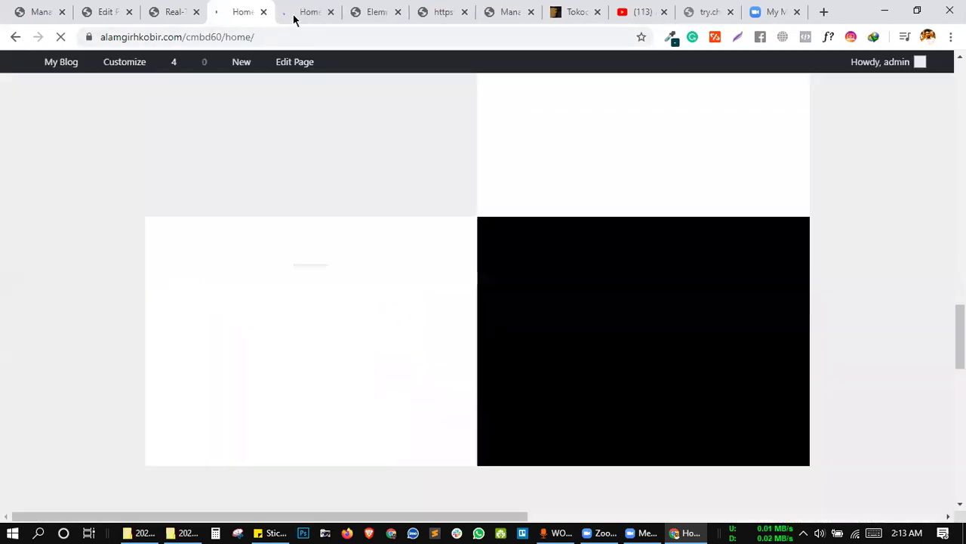
click(292, 25)
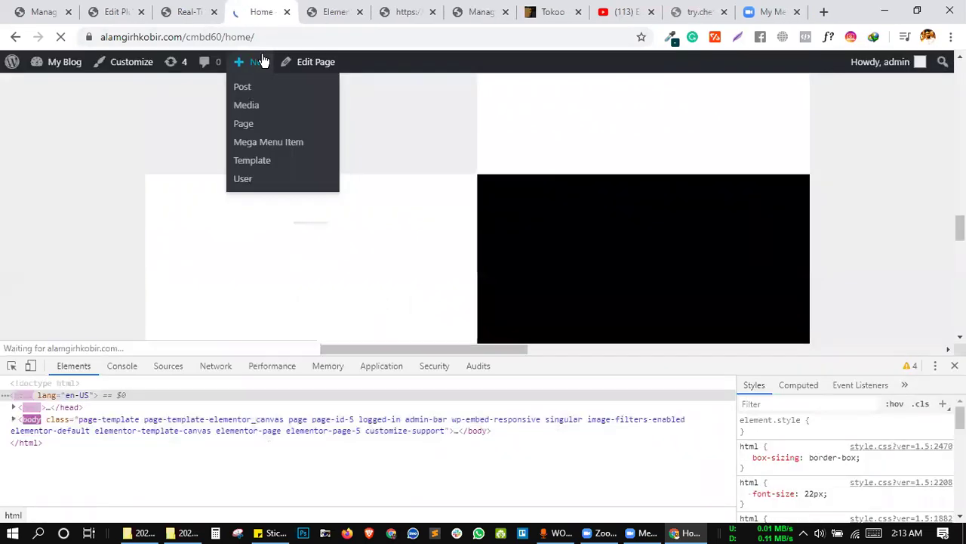
shift+click(265, 60)
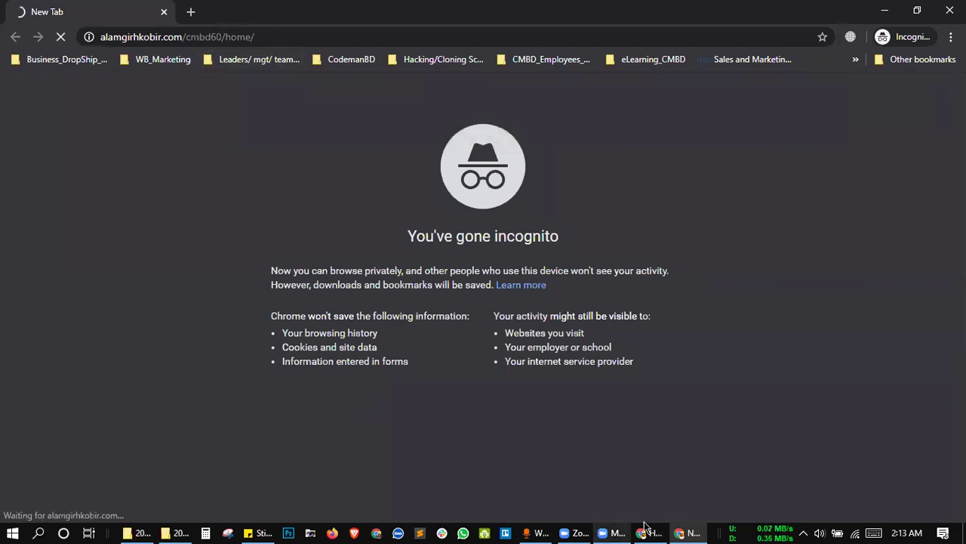
mouse_move(645, 526)
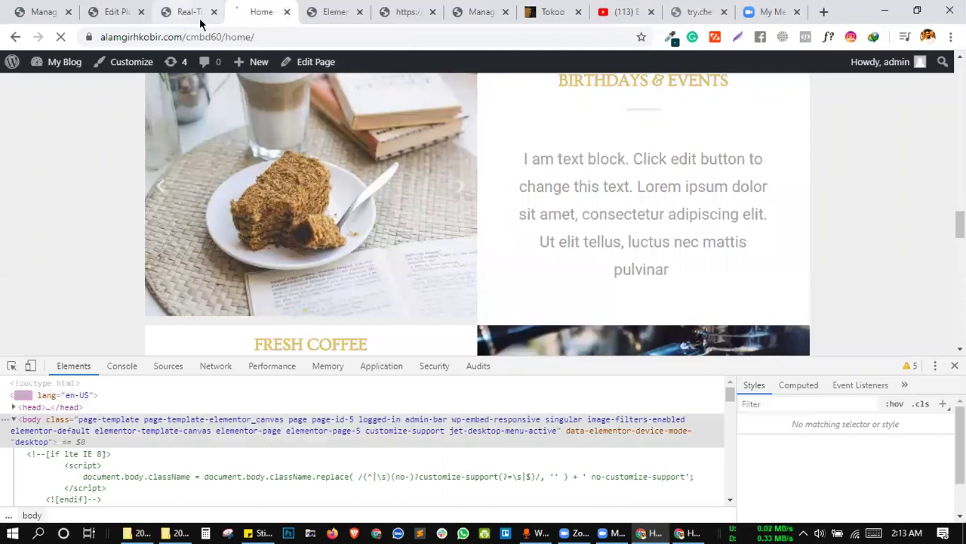
click(179, 9)
click(287, 12)
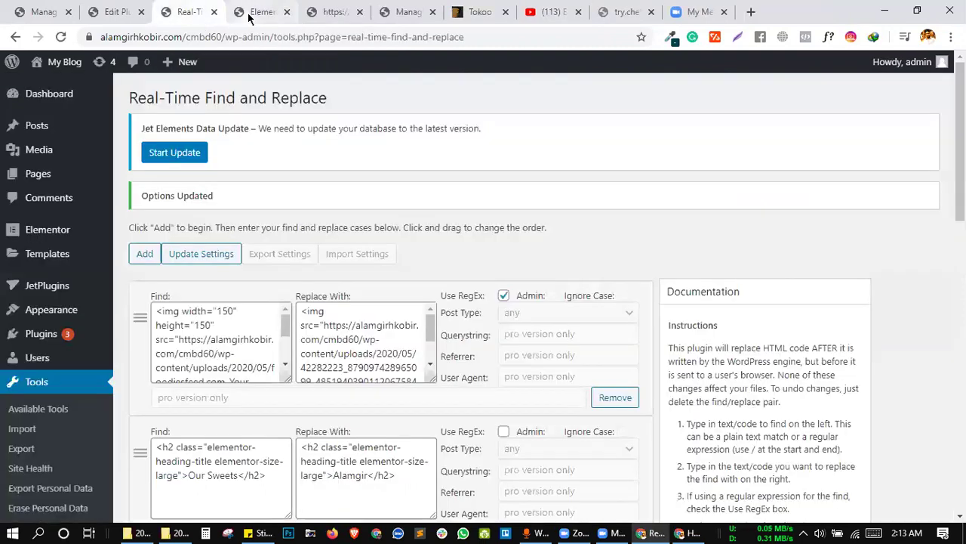
In the private window, play the Fresh Coffee video to check the embed, then close the window.
click(684, 526)
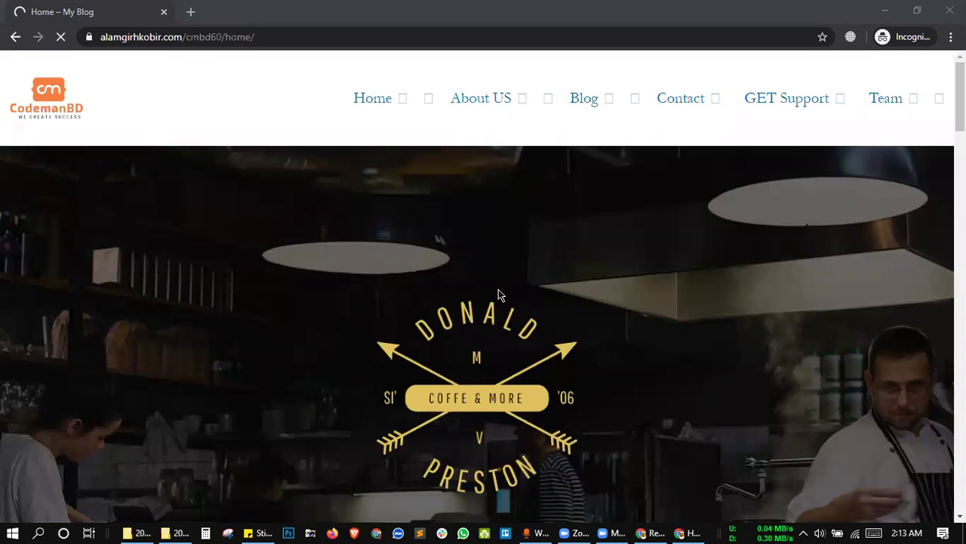
click(688, 335)
scroll(688, 335, down, 10)
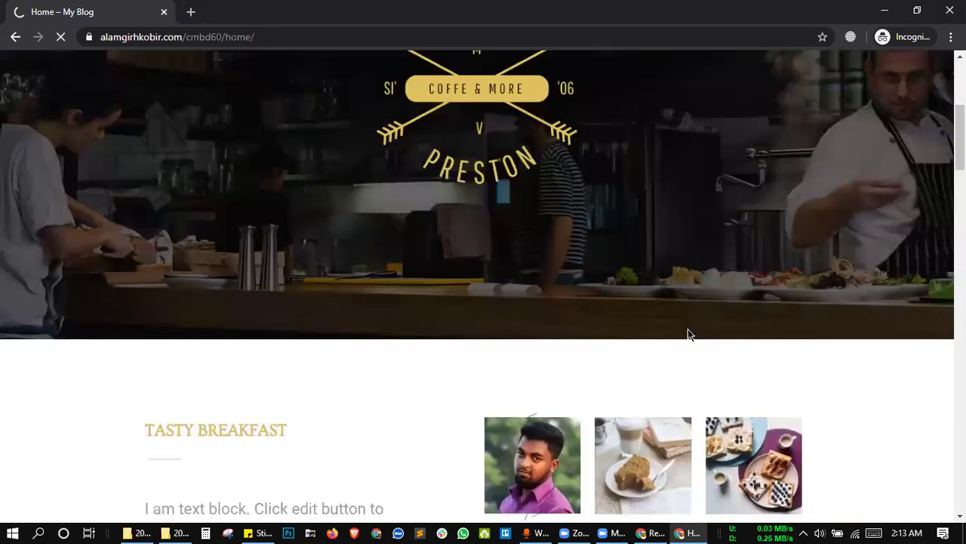
scroll(608, 225, down, 8)
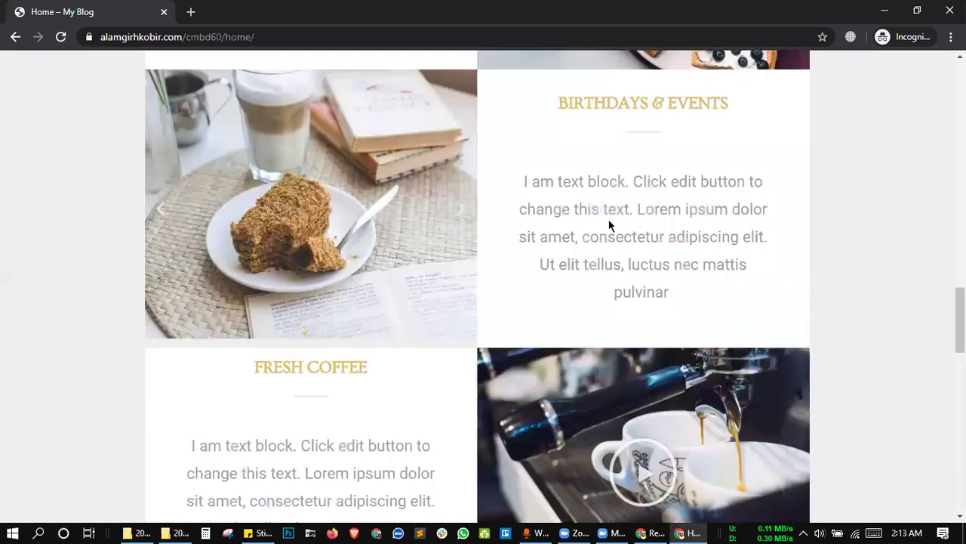
scroll(621, 249, down, 2)
click(628, 256)
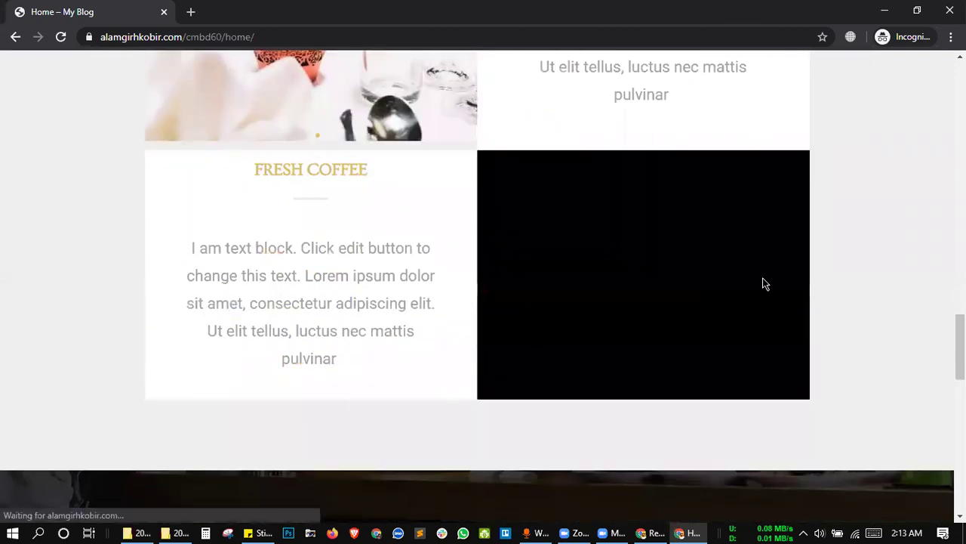
click(950, 10)
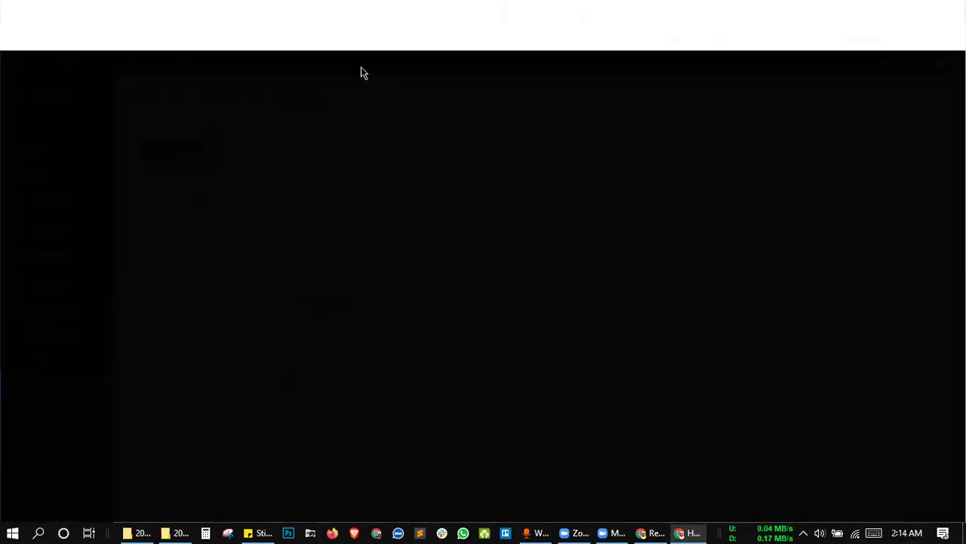
Scroll back through the find-and-replace rules and select the last rule's Find code.
key(ctrl+Tab)
scroll(721, 262, down, 2)
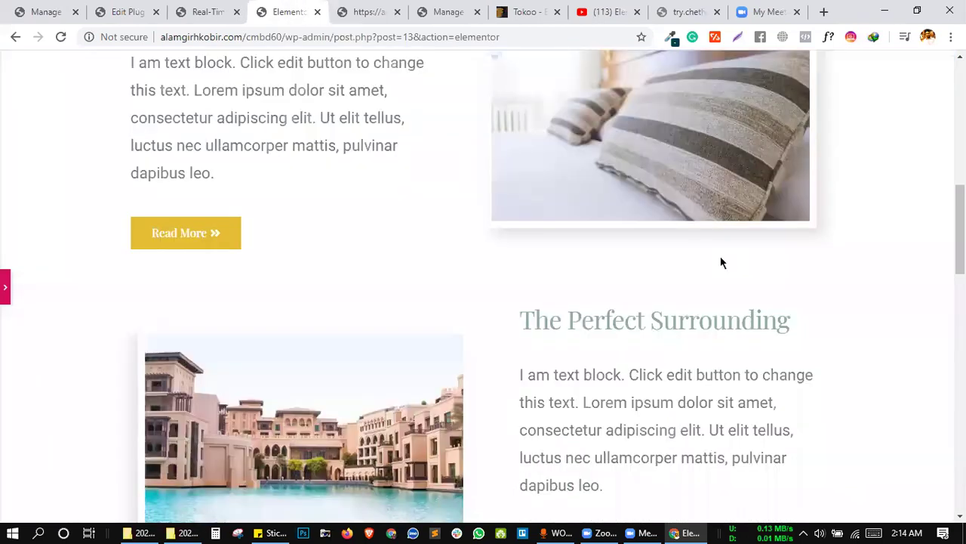
scroll(453, 218, up, 5)
key(ctrl+shift+Tab)
scroll(575, 247, down, 10)
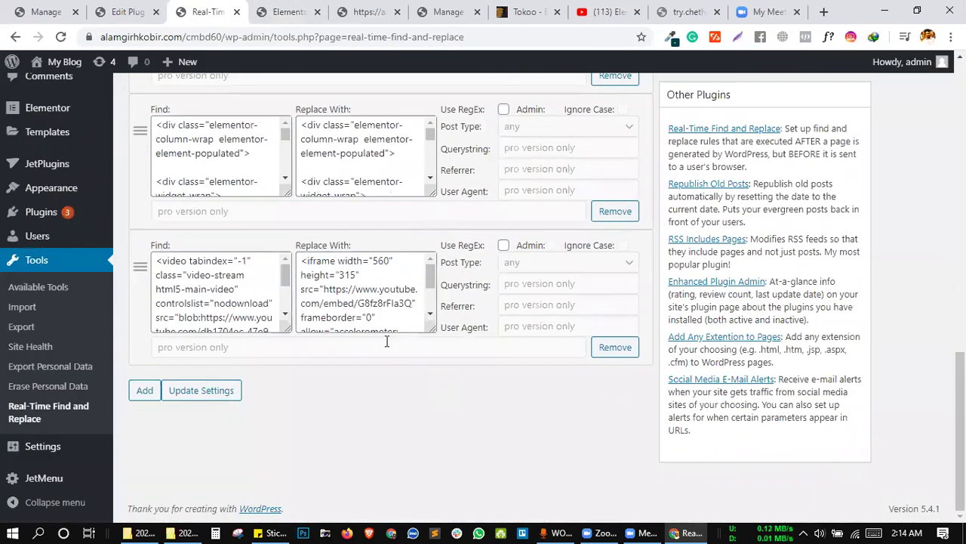
scroll(354, 287, down, 1)
scroll(354, 286, down, 1)
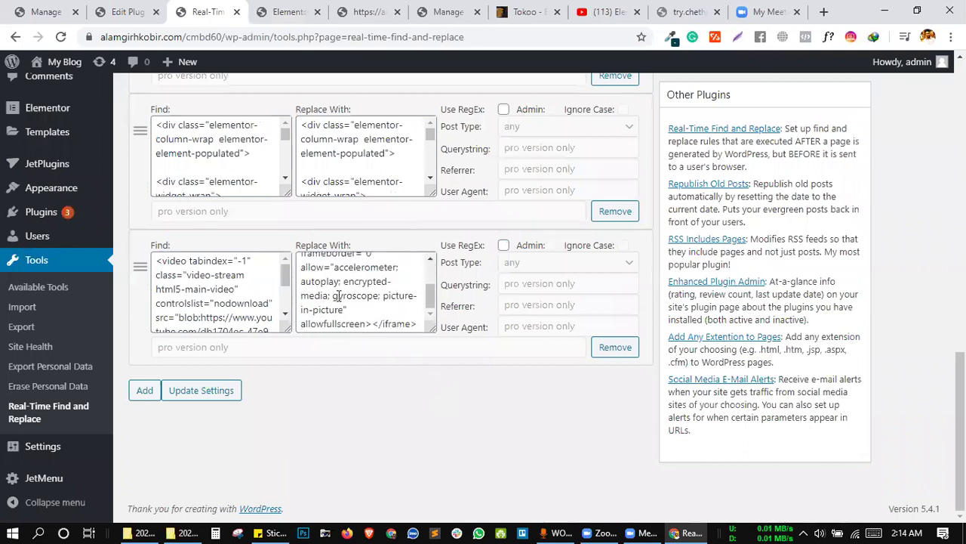
scroll(255, 296, down, 2)
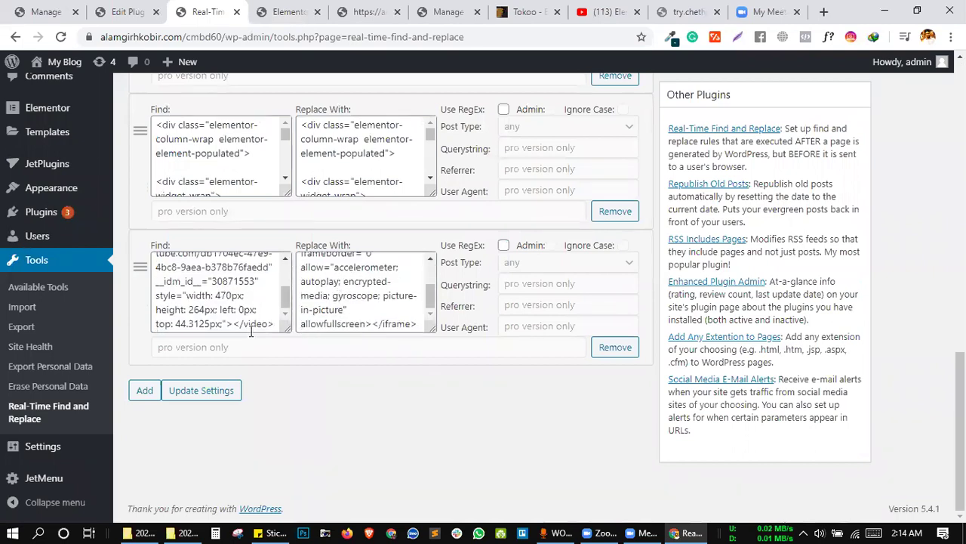
key(ctrl+a)
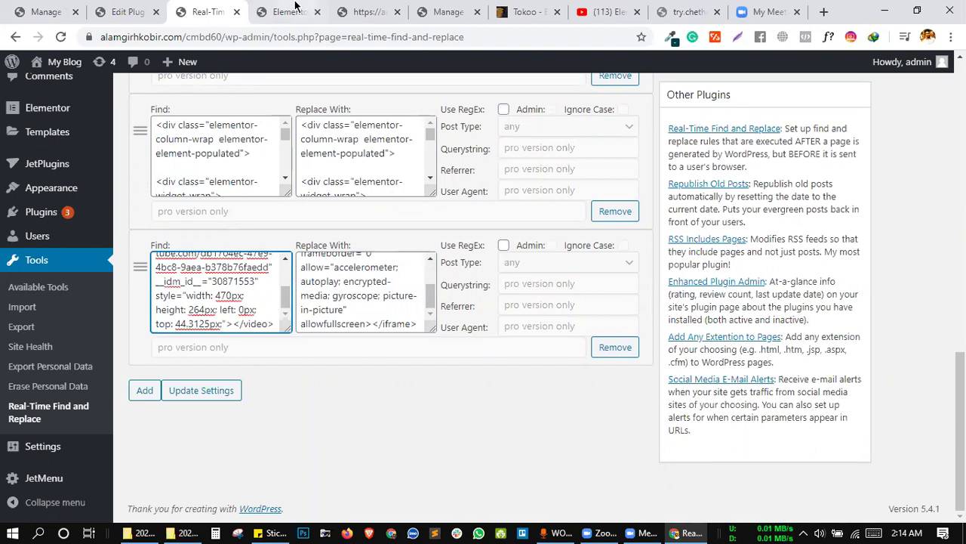
Close the Elementor editor and the blank preview tabs.
click(301, 11)
click(357, 9)
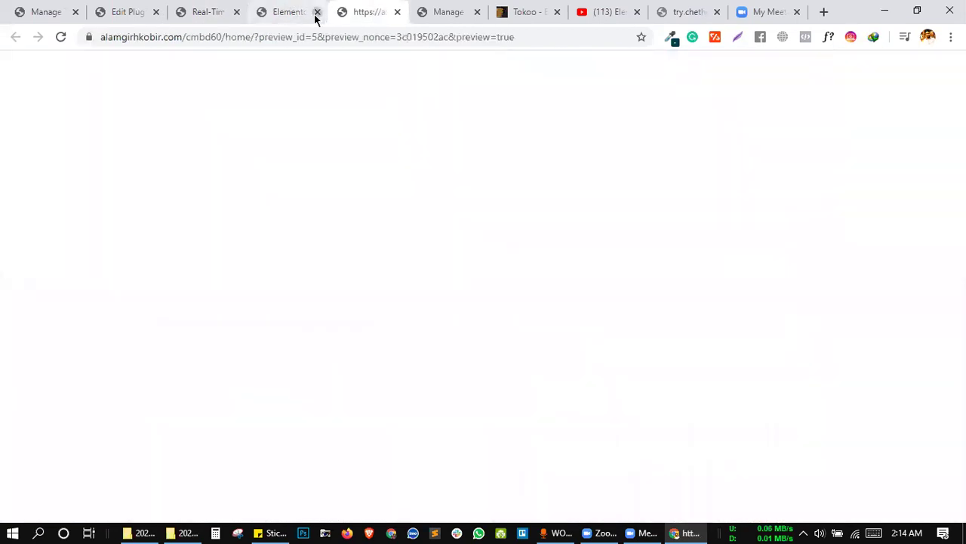
click(317, 12)
click(207, 9)
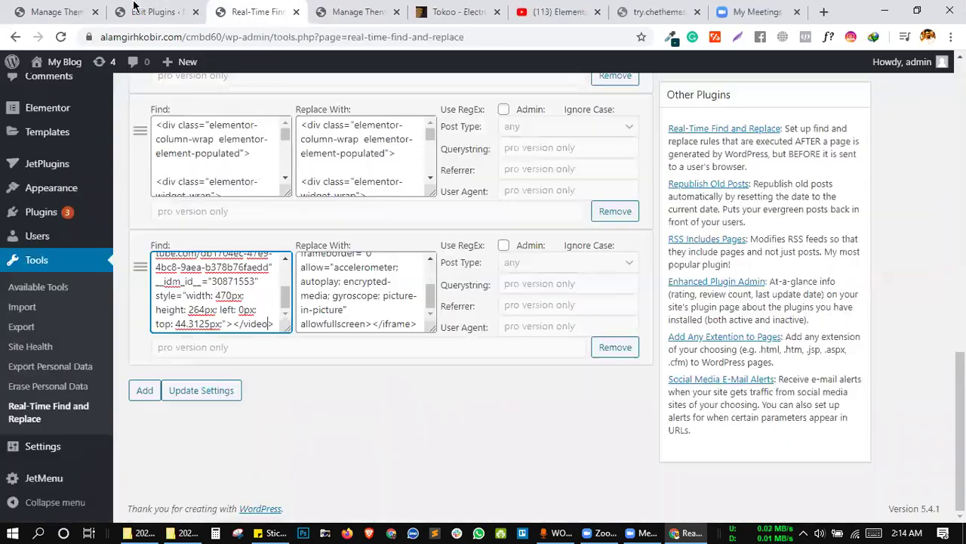
click(133, 7)
click(249, 11)
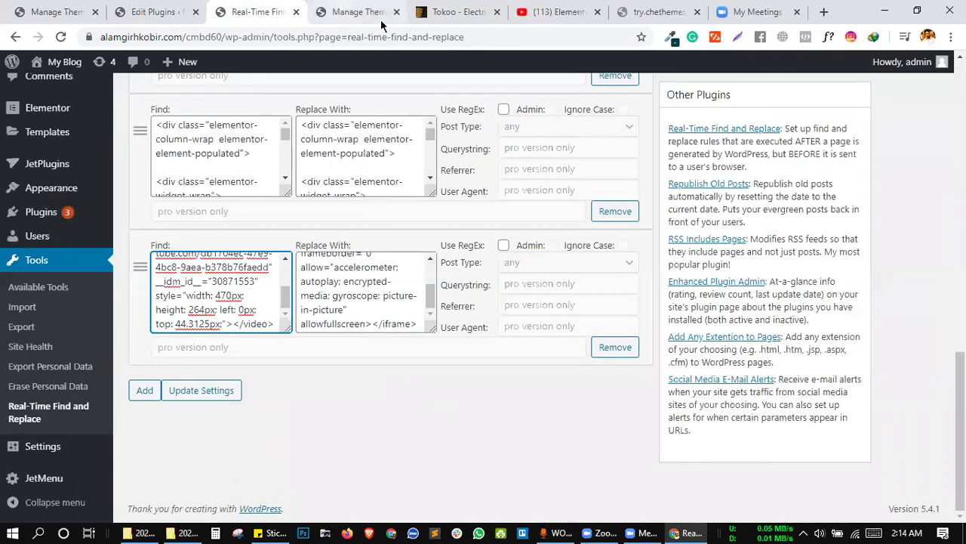
Close the themes, Tokoo ThemeForest, YouTube and try.chethemes.com tabs, returning to Real-Time Find and Replace.
click(347, 10)
click(397, 12)
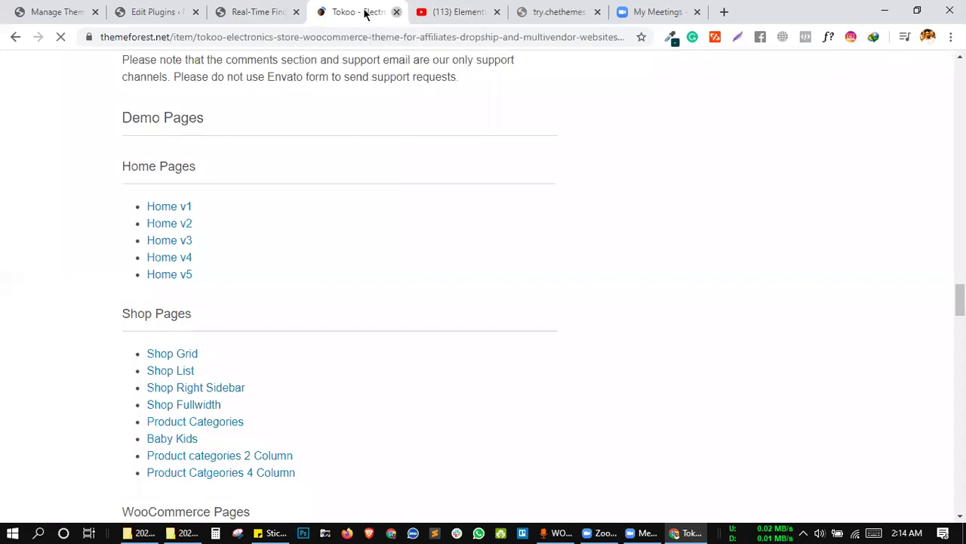
click(397, 12)
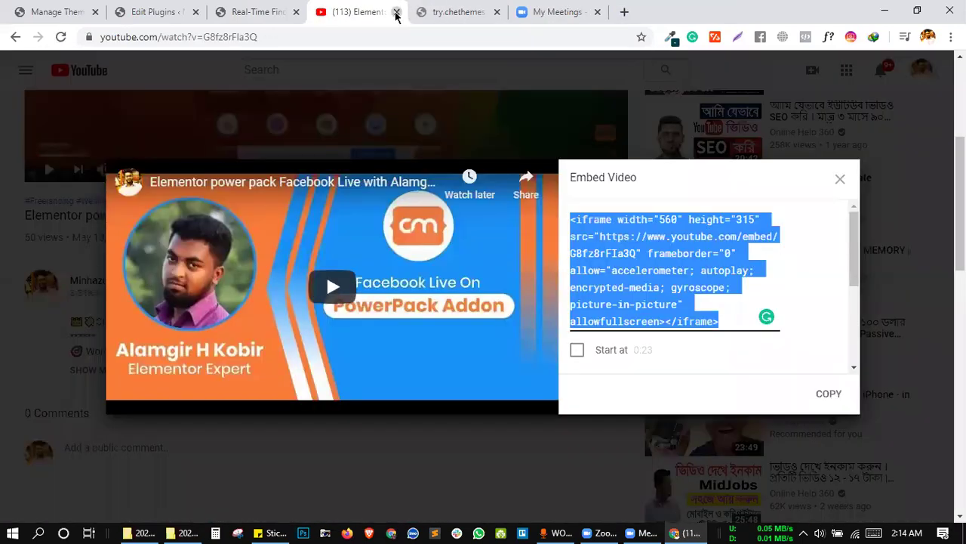
click(397, 12)
click(257, 13)
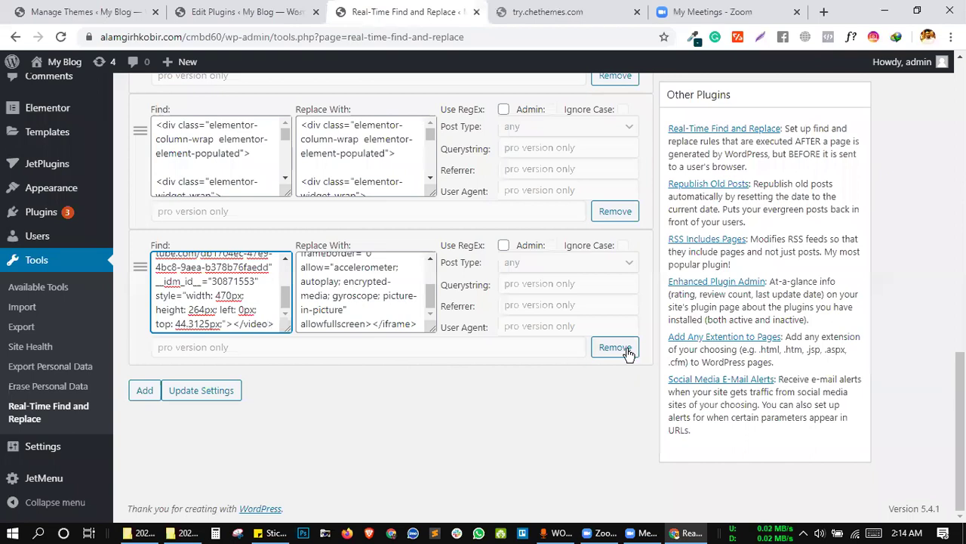
click(400, 10)
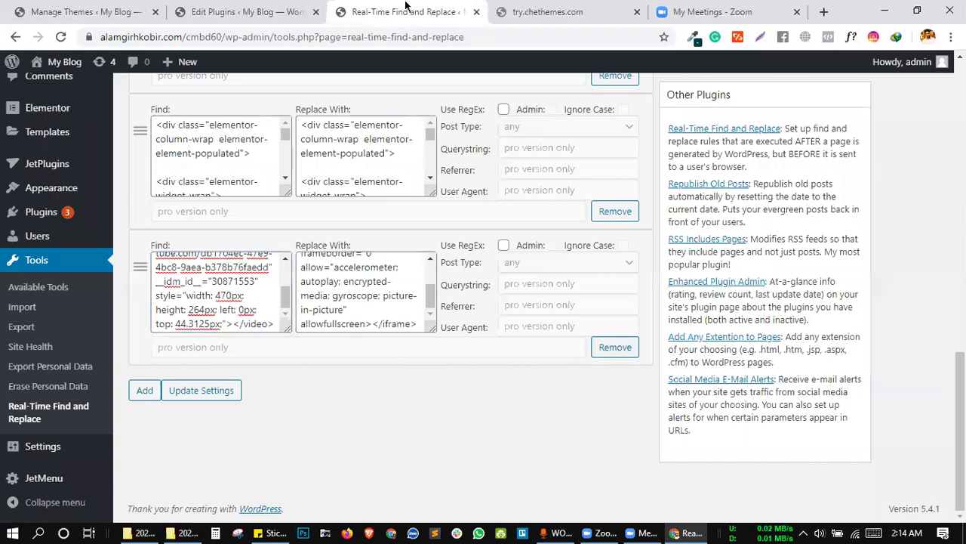
click(507, 9)
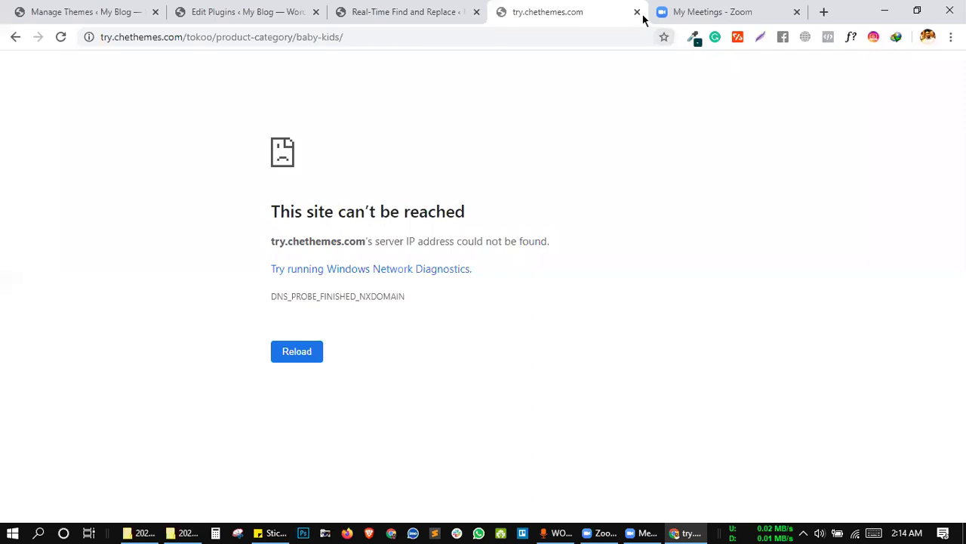
click(638, 15)
click(421, 9)
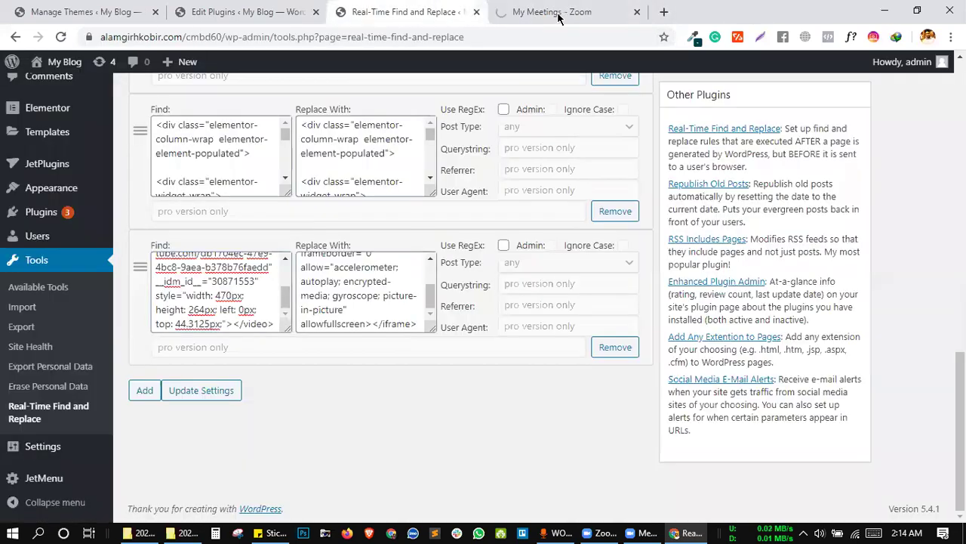
Close the Zoom tab, remove the YouTube iframe rule, save the settings, and open a new tab.
click(638, 15)
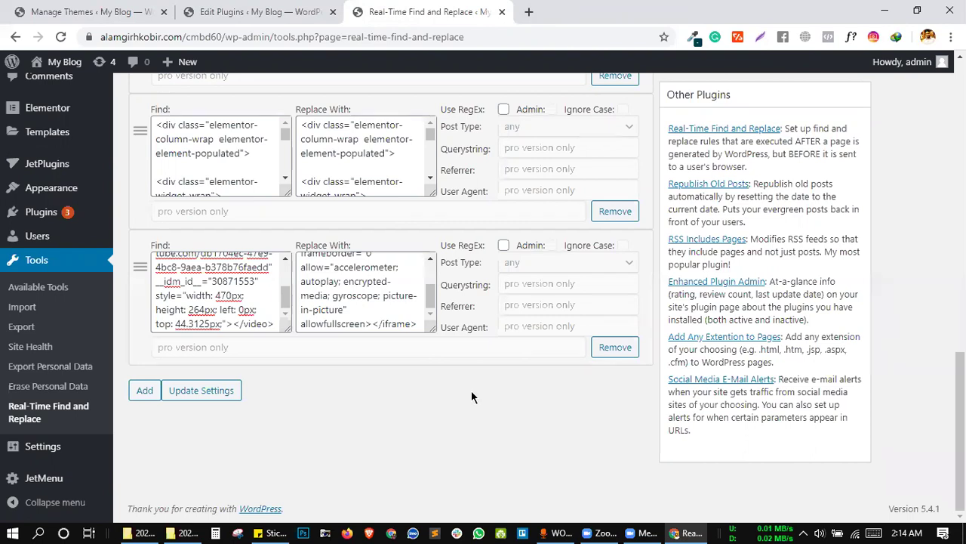
click(615, 347)
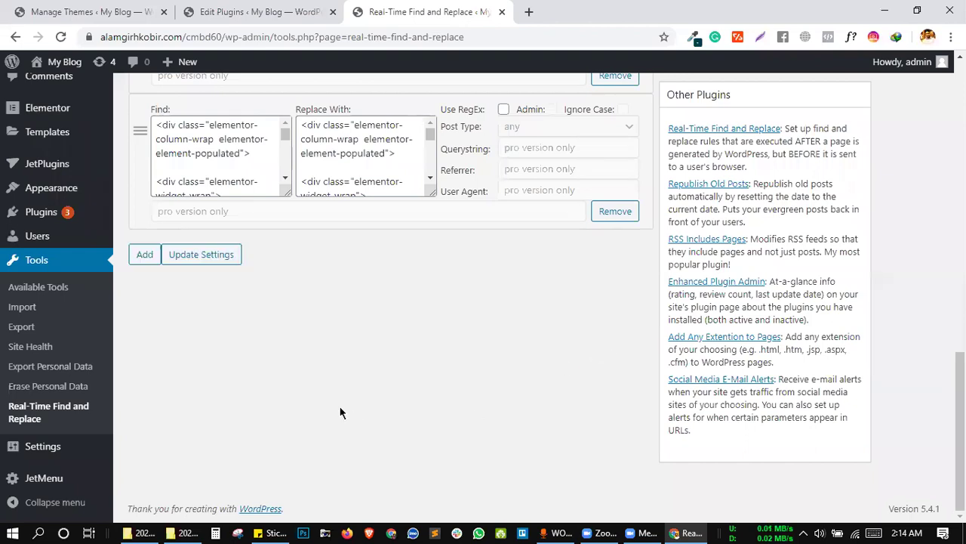
click(171, 255)
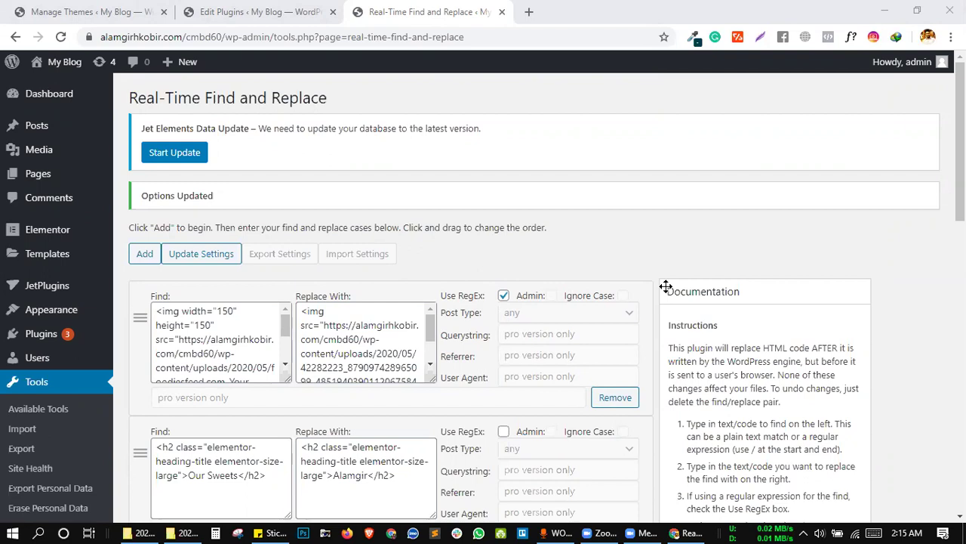
click(529, 12)
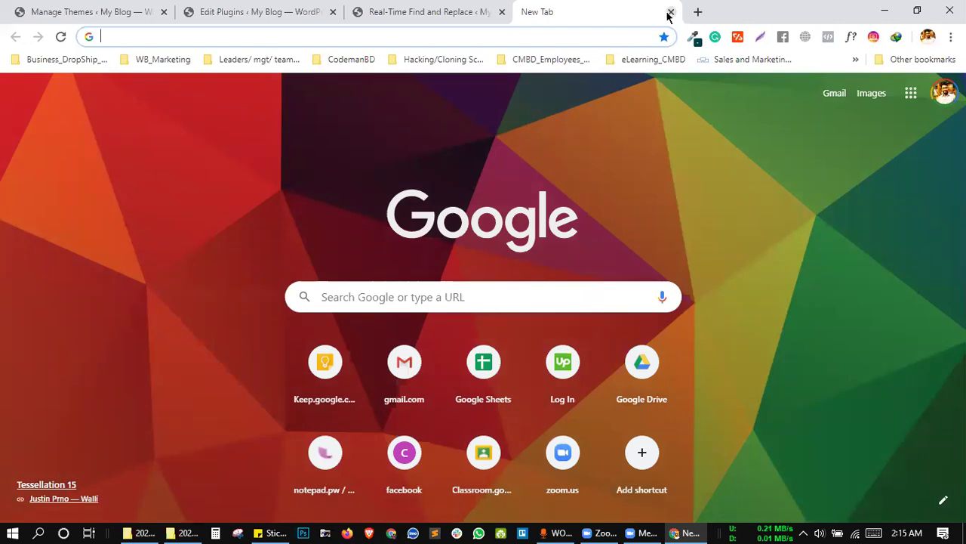
Search Google for 'tokoo theme' and open the Tokoo Electronics Store page on ThemeForest.
key(ctrl+w)
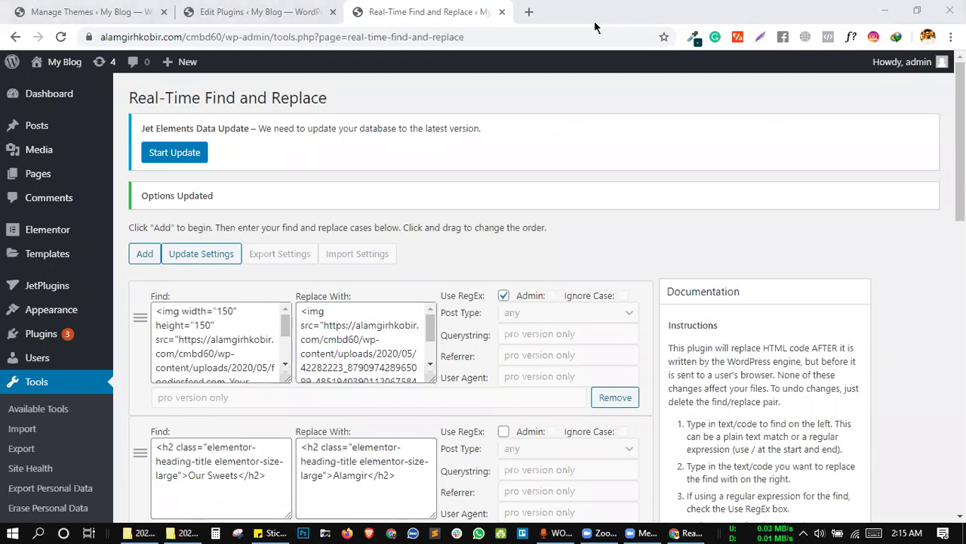
click(529, 12)
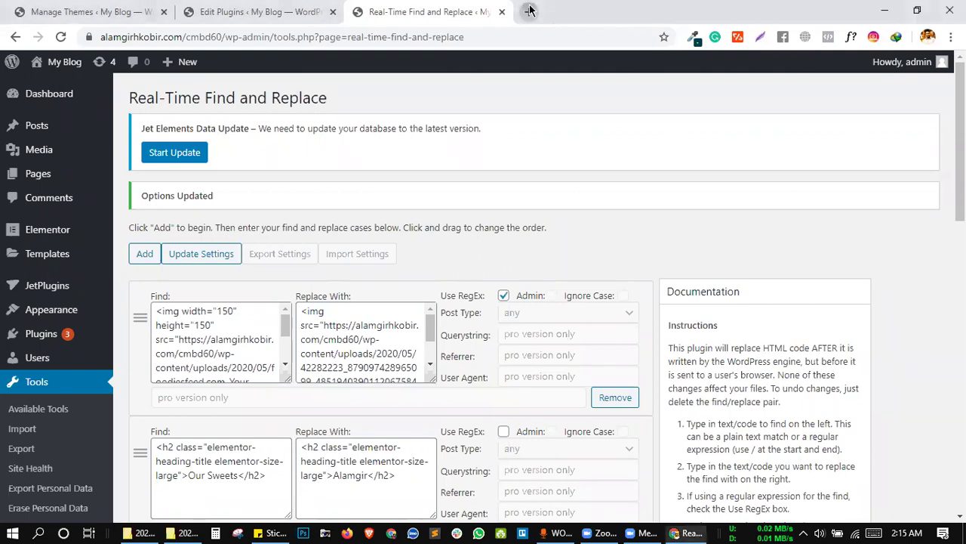
text(t)
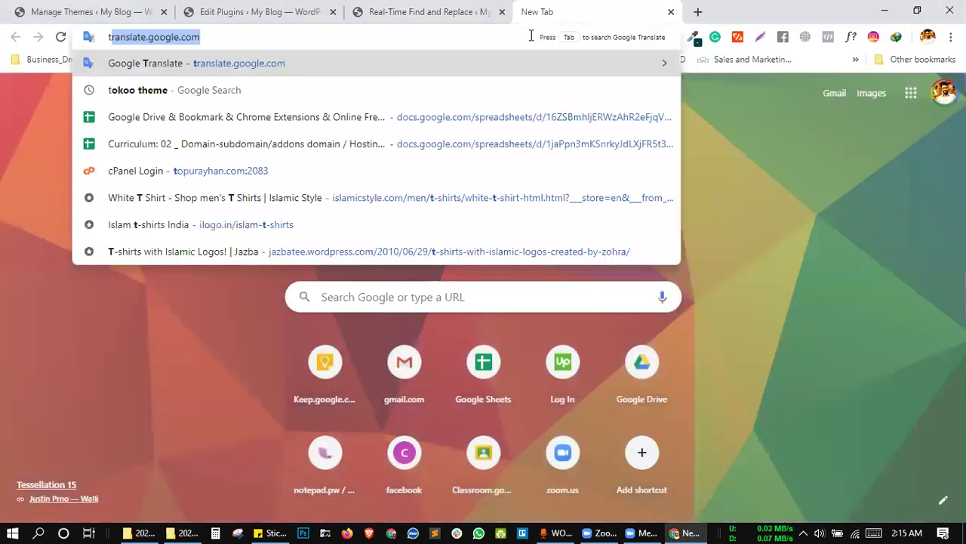
text(oko)
key(Return)
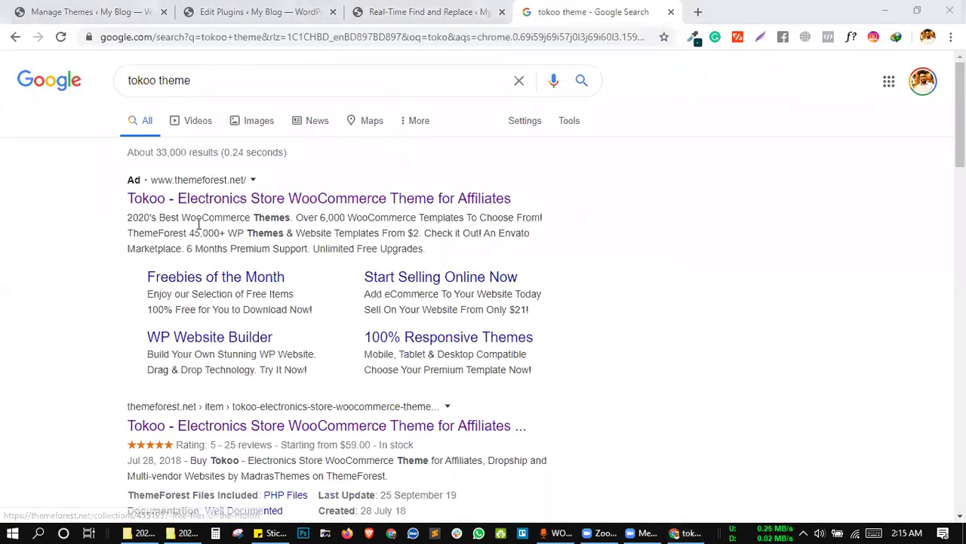
click(198, 425)
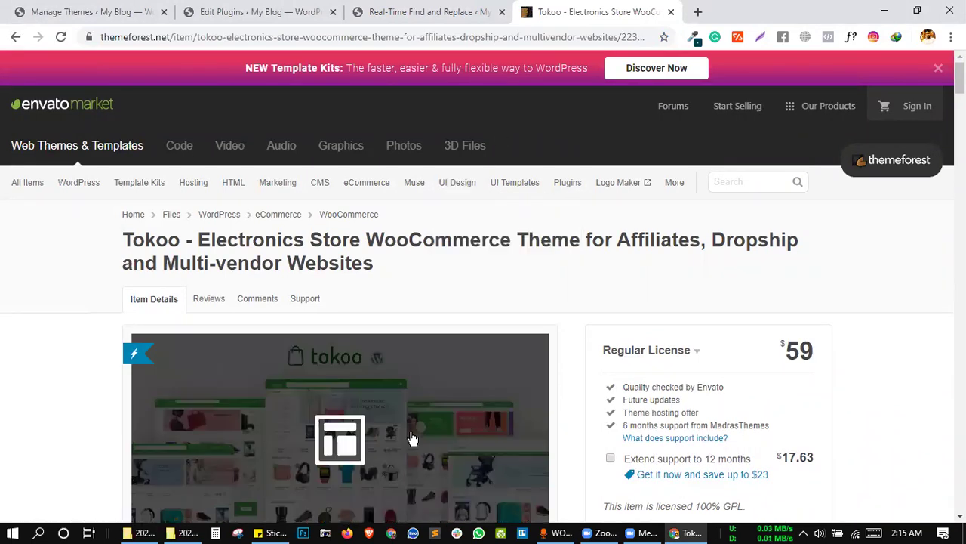
scroll(412, 438, down, 3)
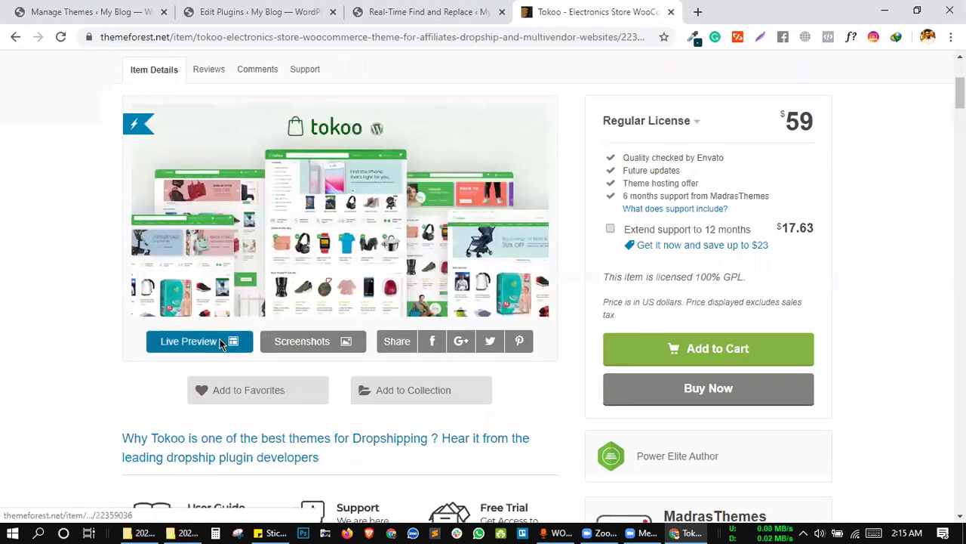
Open the Tokoo theme's live preview and scroll through it.
click(221, 344)
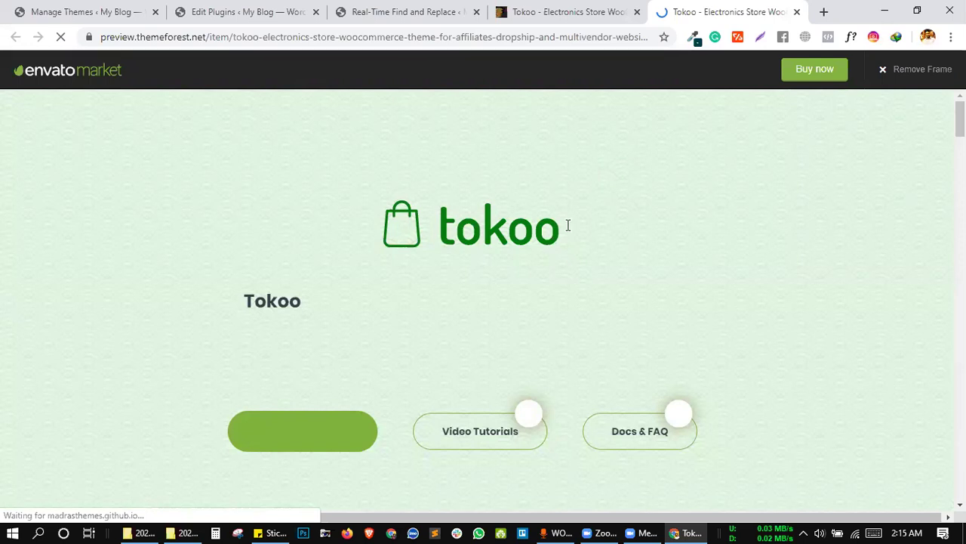
scroll(491, 241, down, 1)
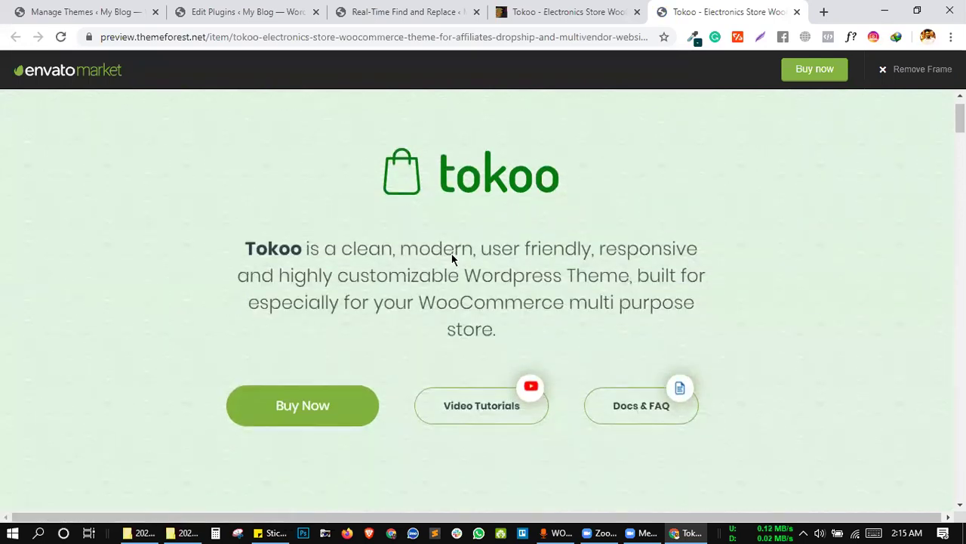
right_click(452, 254)
click(359, 266)
scroll(361, 272, down, 5)
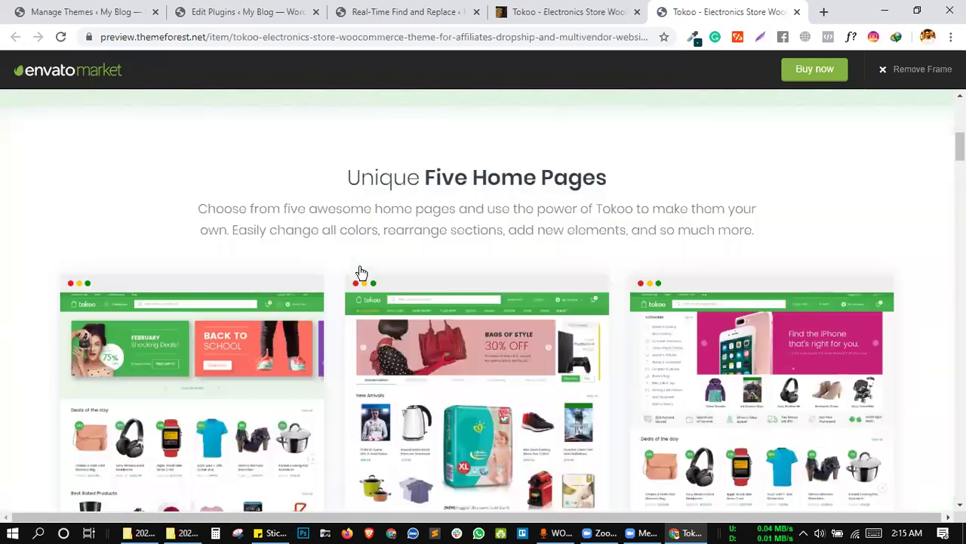
scroll(361, 272, down, 5)
scroll(438, 332, down, 6)
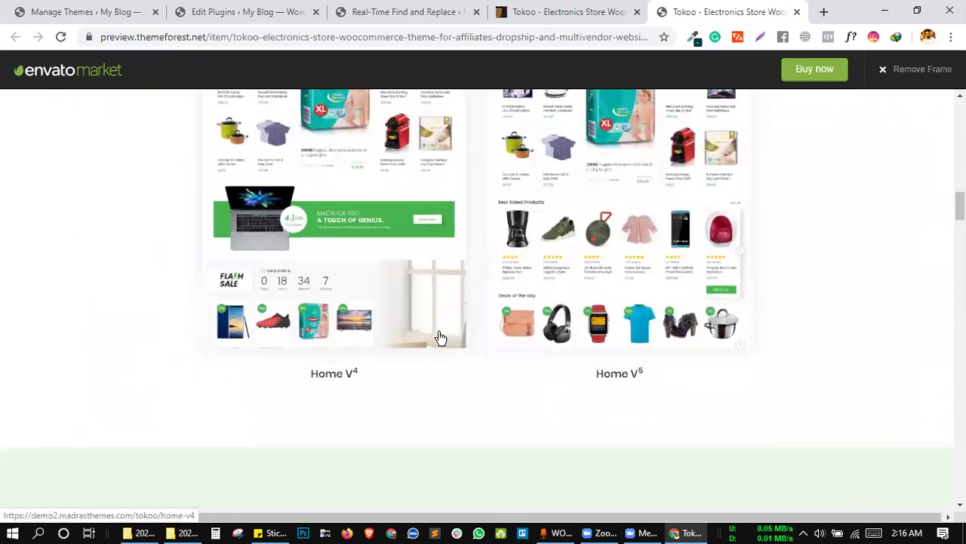
scroll(441, 337, up, 10)
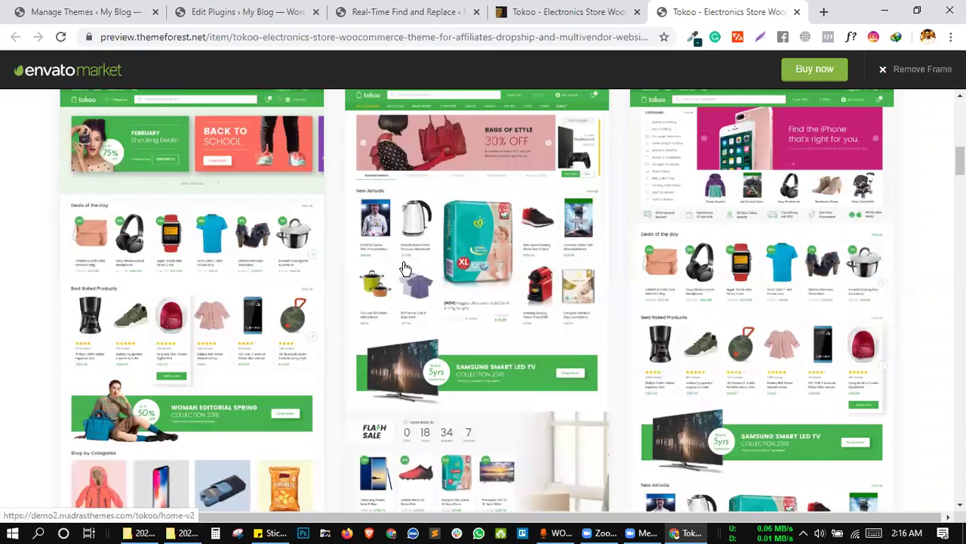
Try the Home v2 demo, close it, then open the first home page demo in a new tab.
click(323, 37)
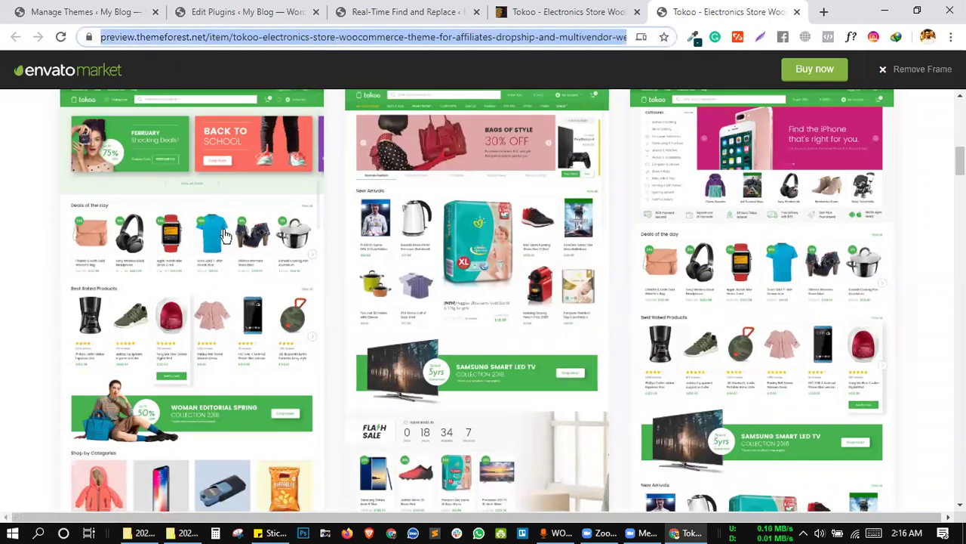
scroll(212, 229, up, 1)
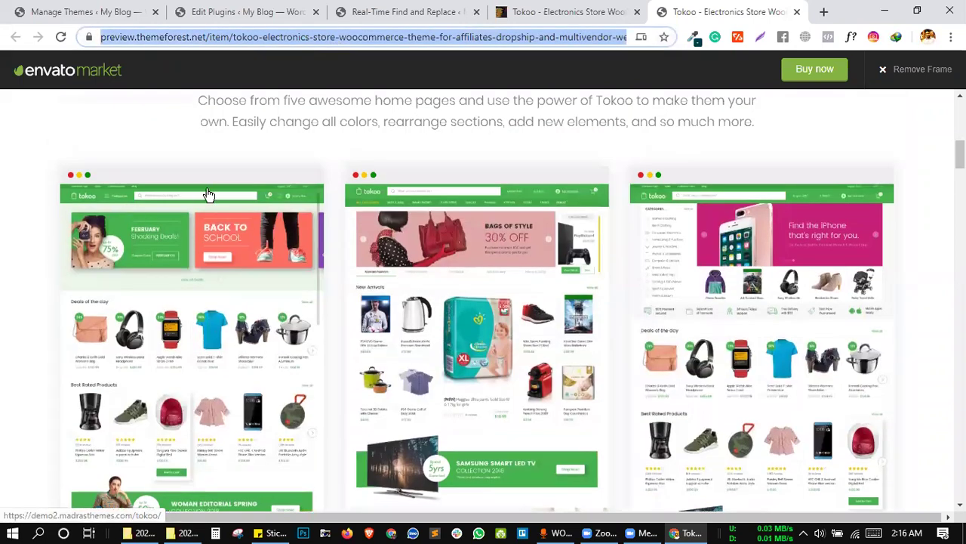
click(495, 287)
click(495, 287)
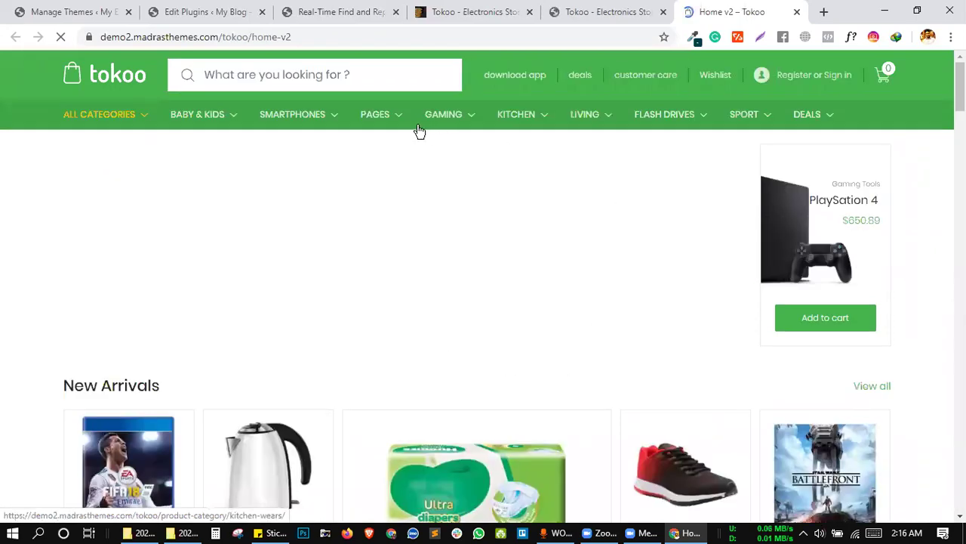
click(797, 12)
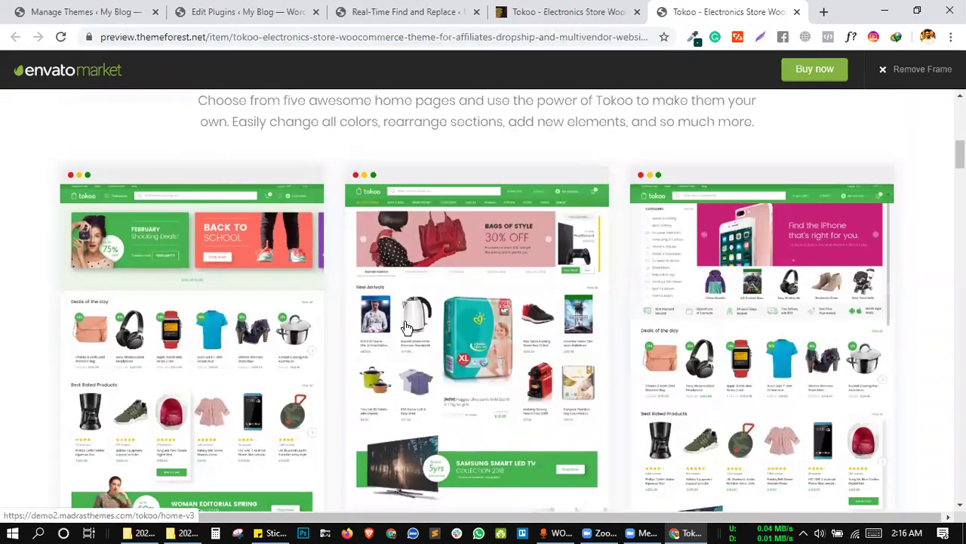
click(236, 317)
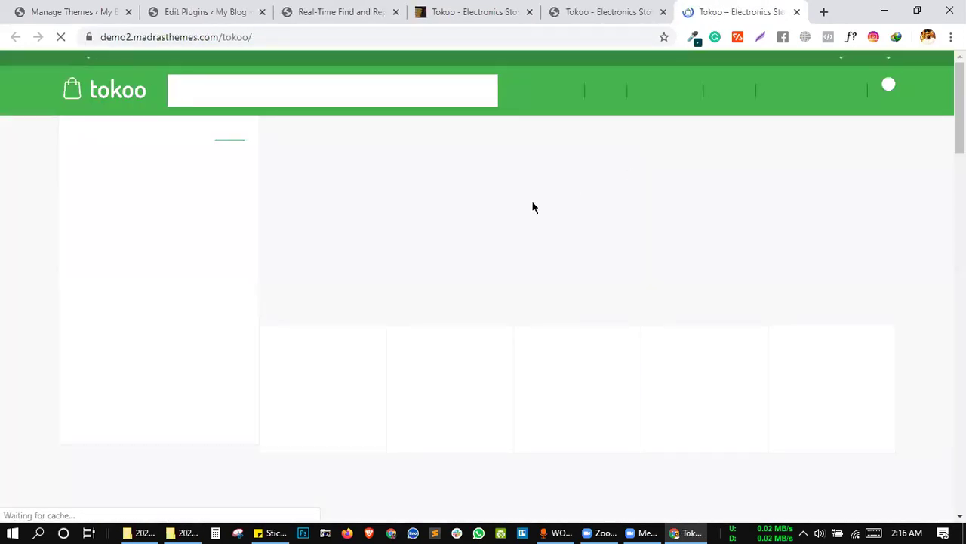
scroll(434, 300, down, 3)
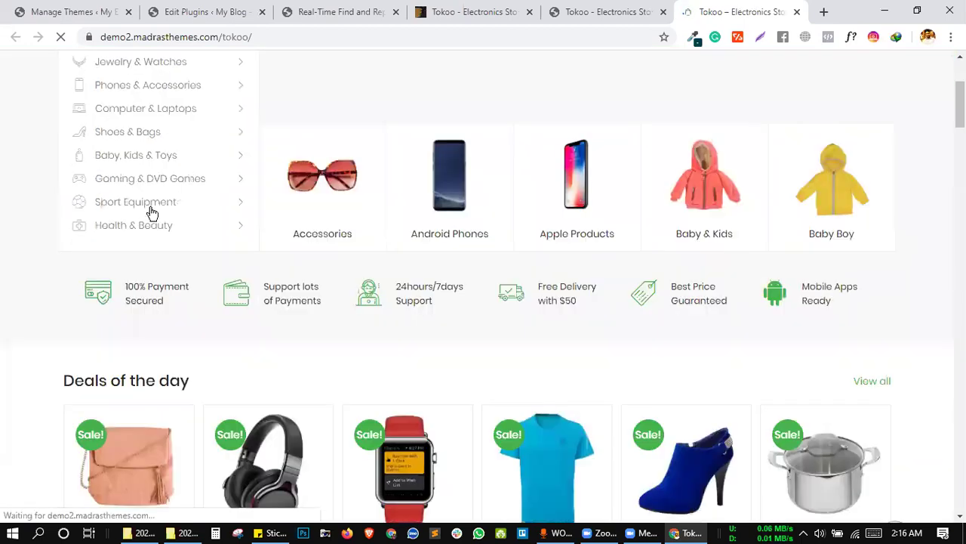
scroll(151, 208, up, 3)
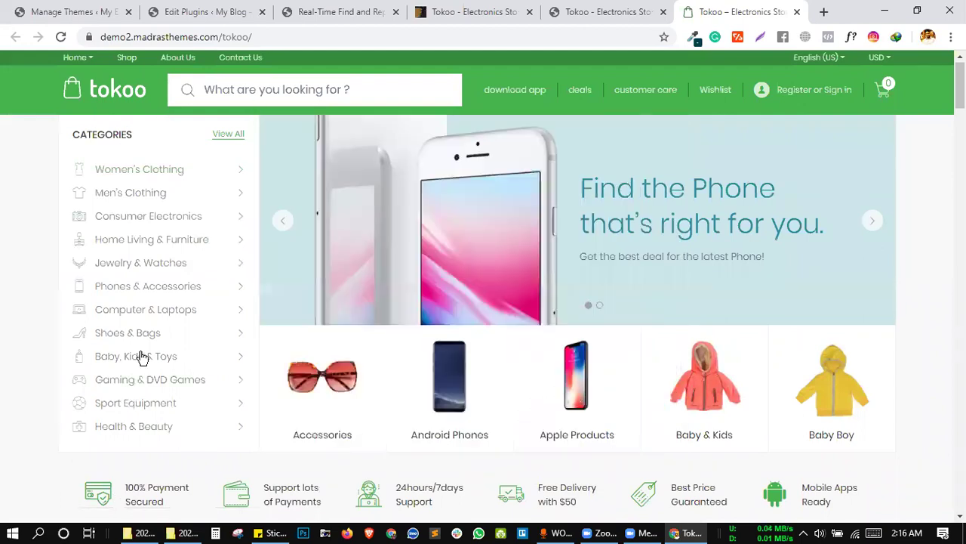
mouse_move(181, 181)
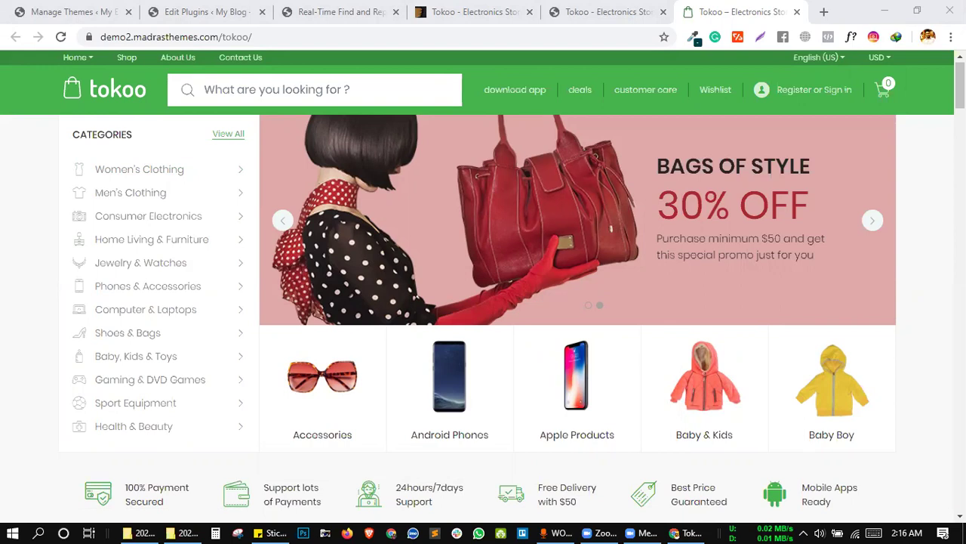
Return to the live preview, then switch to the Tokoo demo store tab and select its address.
click(588, 9)
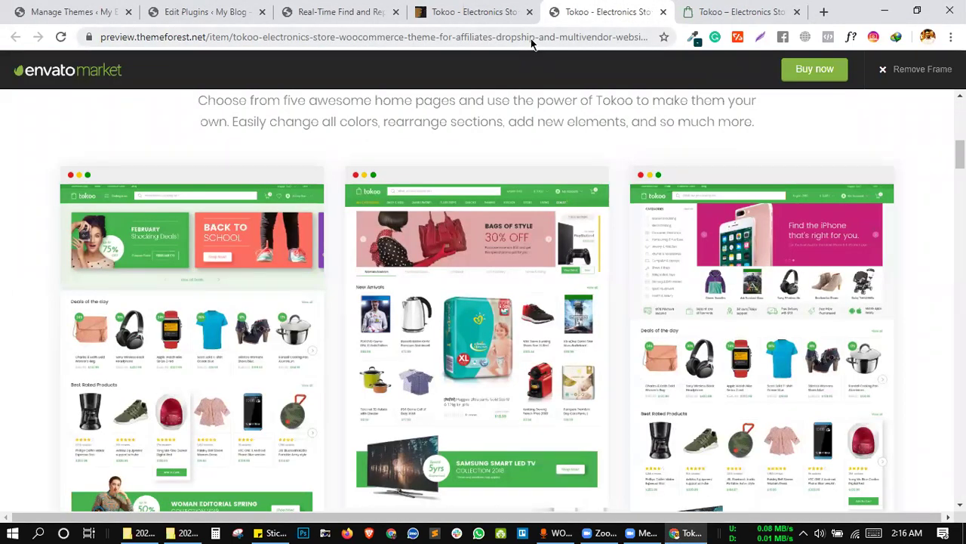
click(531, 39)
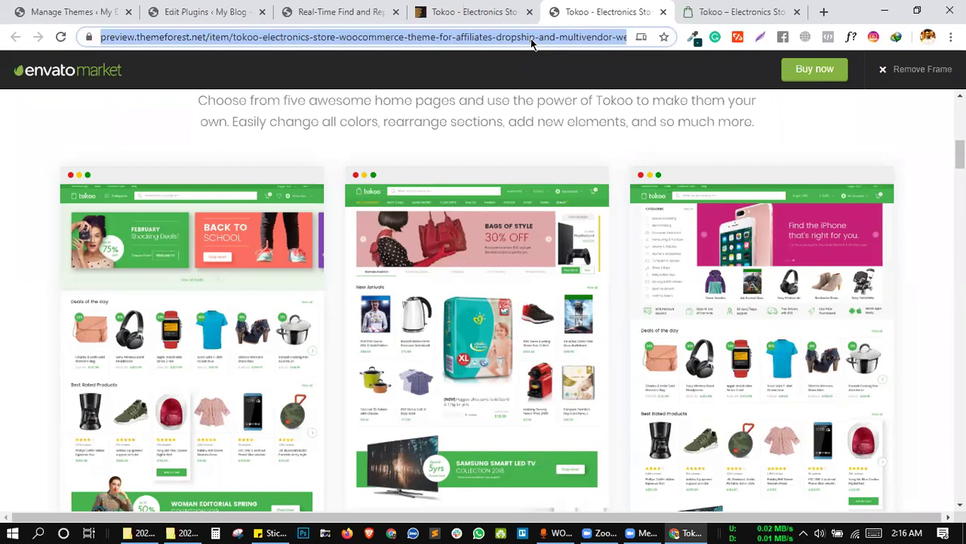
click(928, 36)
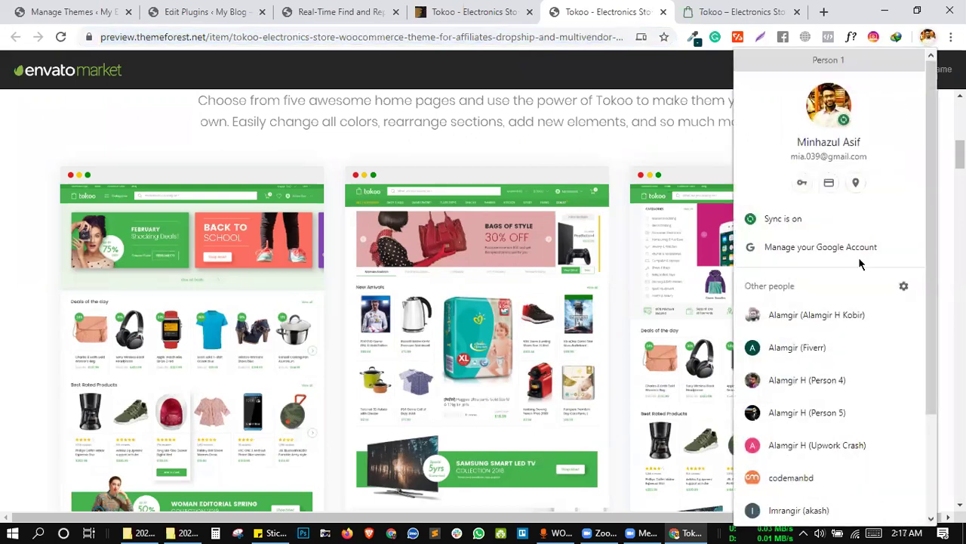
scroll(857, 287, down, 2)
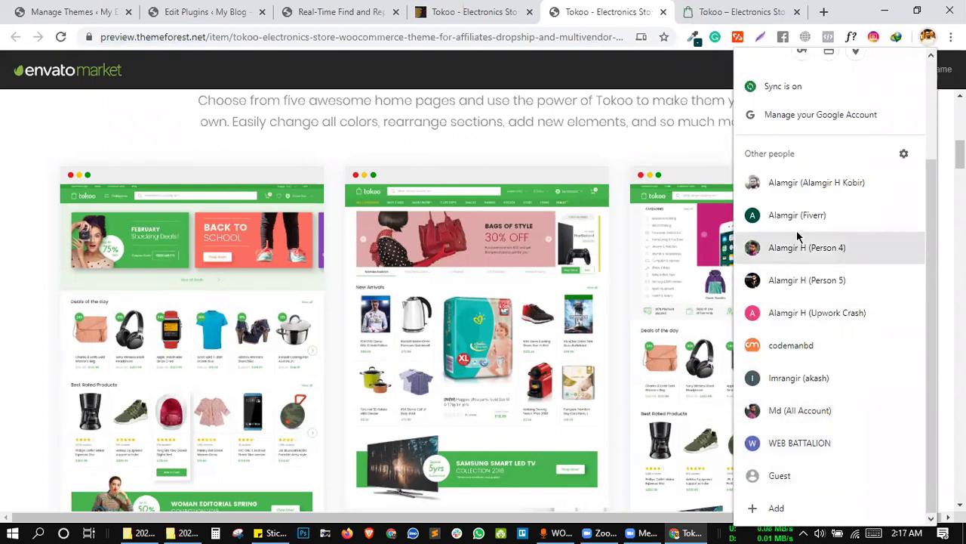
click(736, 11)
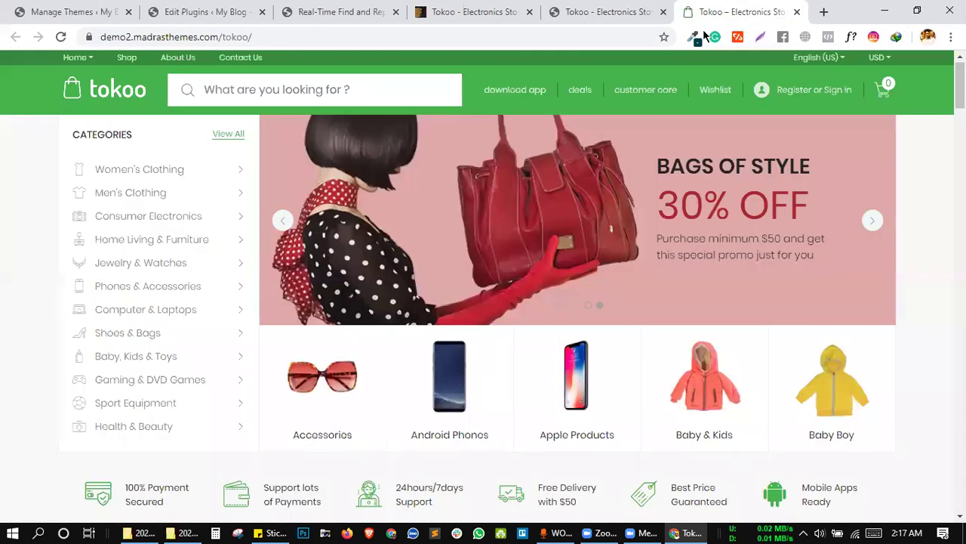
click(571, 38)
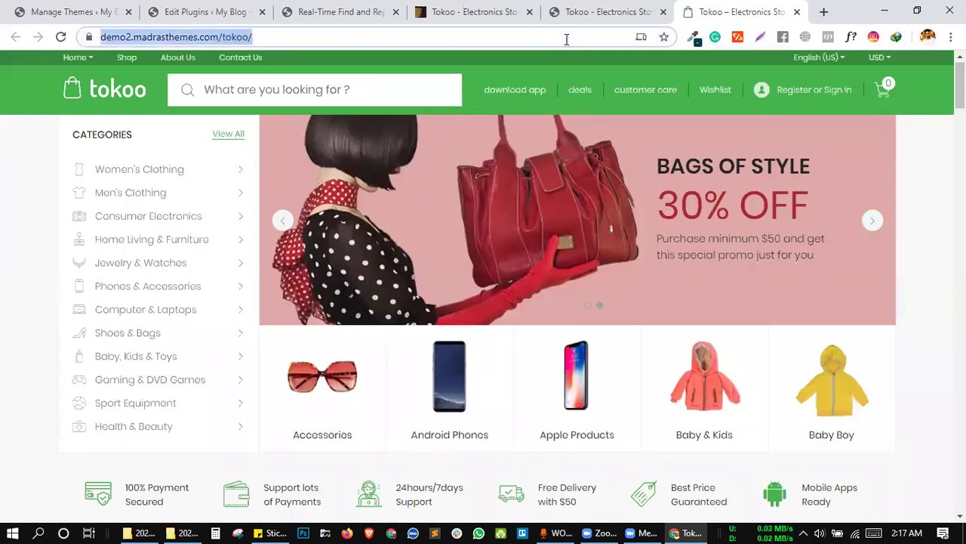
Load Google Classroom via 'clas', move its tab second, and open the CMBD-60(ELEMENTOR+SHOPIFY-04) class.
text(classroom.google.com)
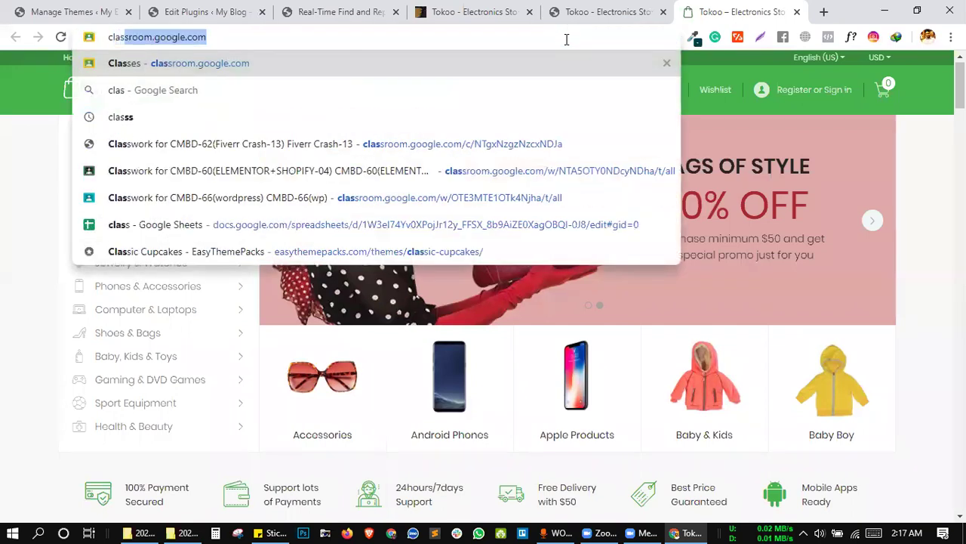
key(Return)
drag(739, 6, 71, 25)
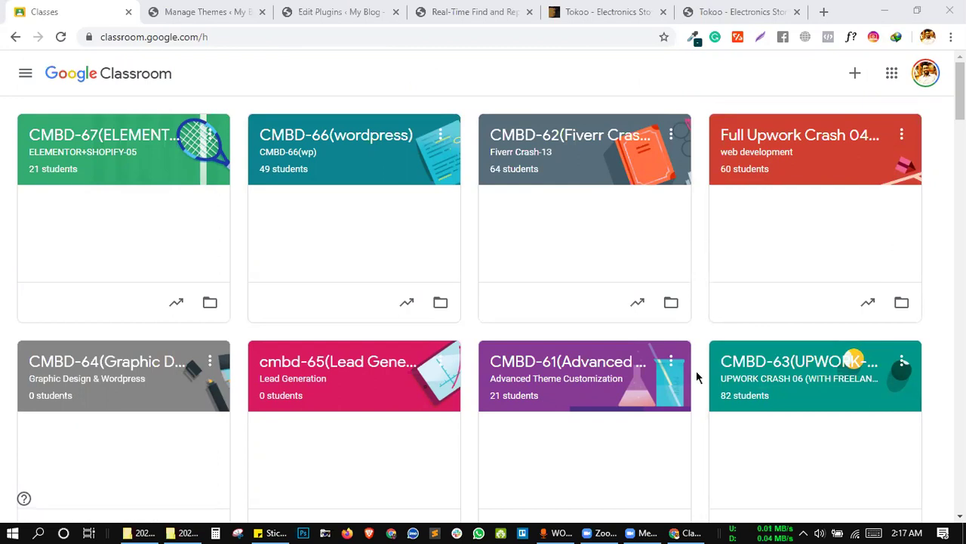
scroll(696, 371, down, 3)
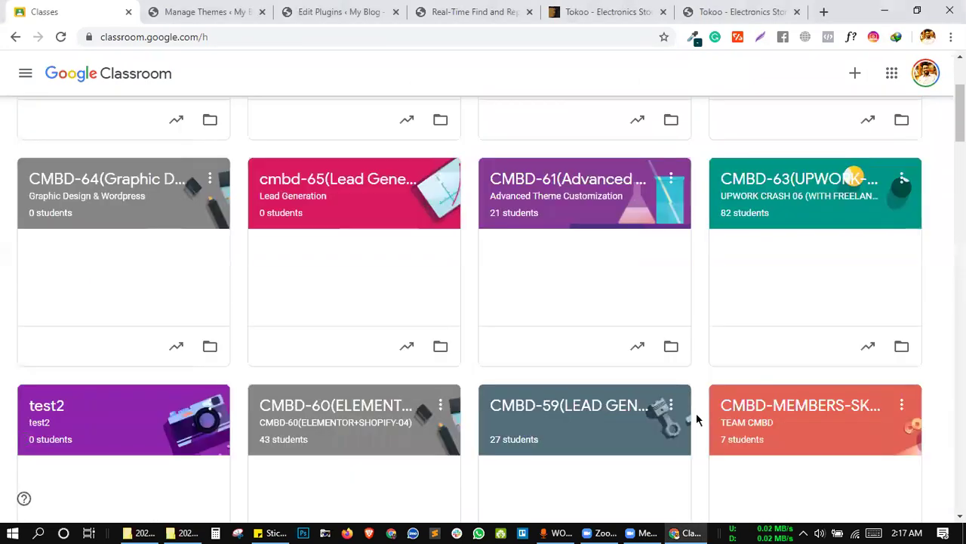
click(324, 404)
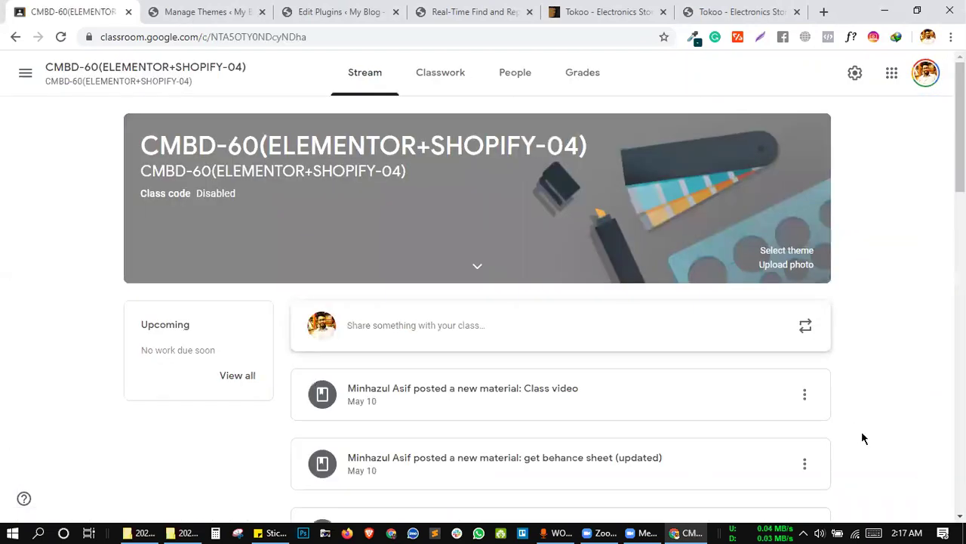
Check the date and time on the taskbar calendar, then show the CMBD-60 Classwork list.
click(903, 527)
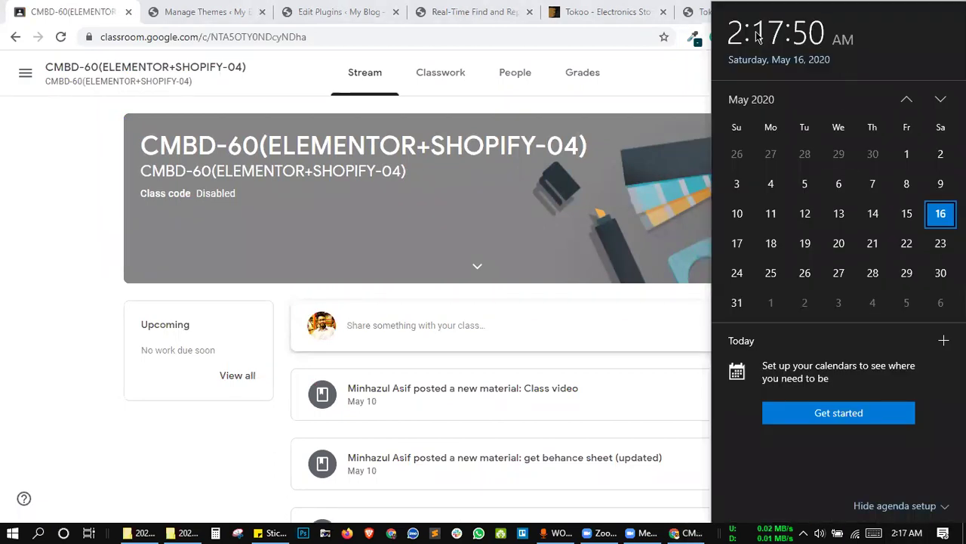
click(57, 193)
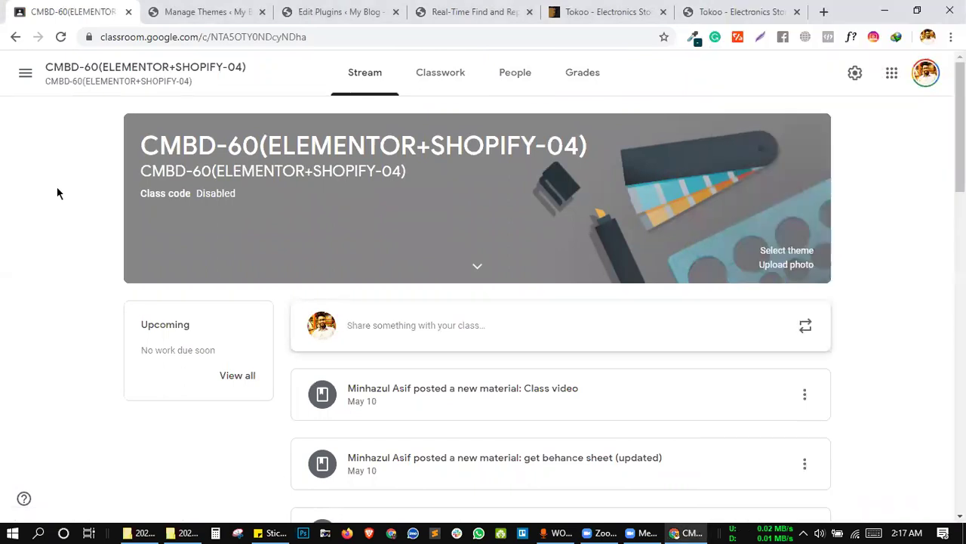
click(917, 528)
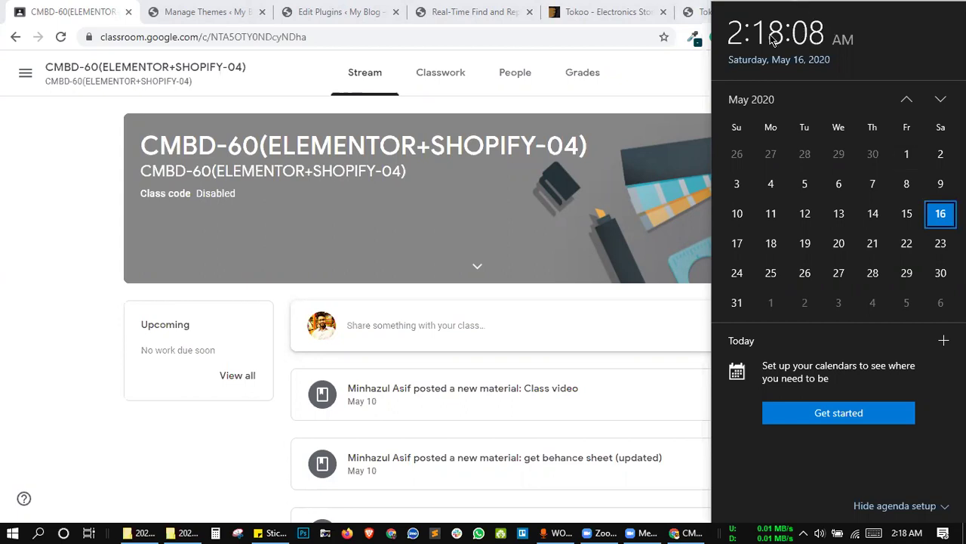
click(61, 191)
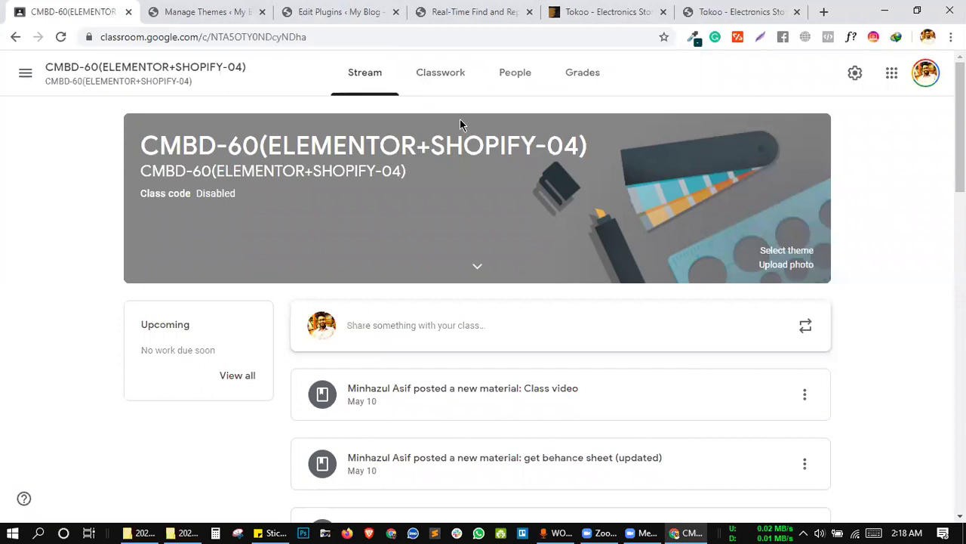
click(449, 86)
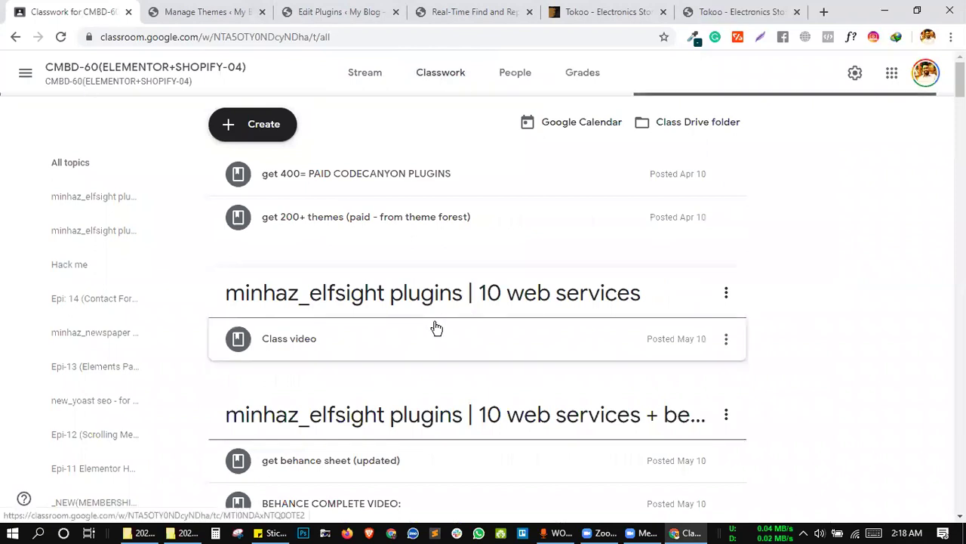
Start a topic from Create > Topic, cancel once, then reopen a blank Add topic dialog.
scroll(427, 334, down, 1)
scroll(428, 335, up, 1)
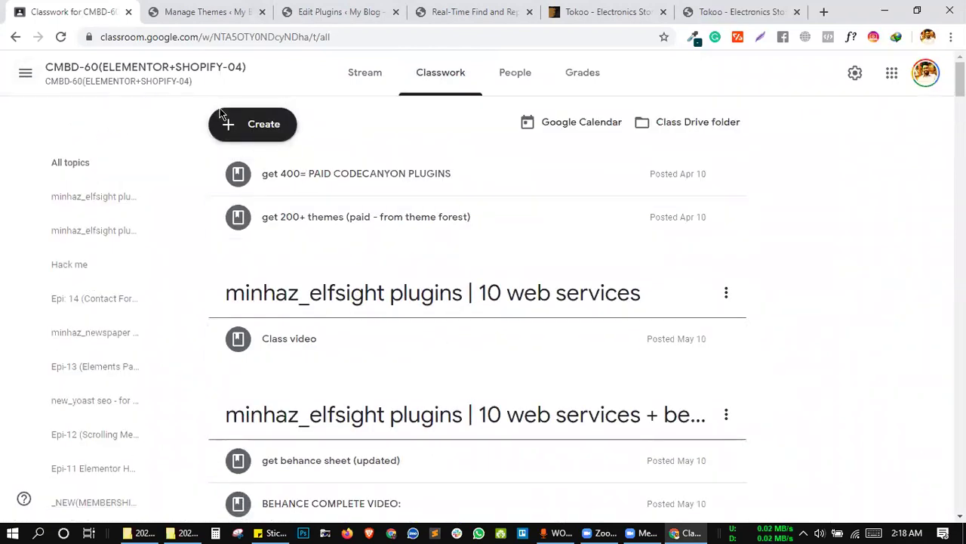
click(240, 124)
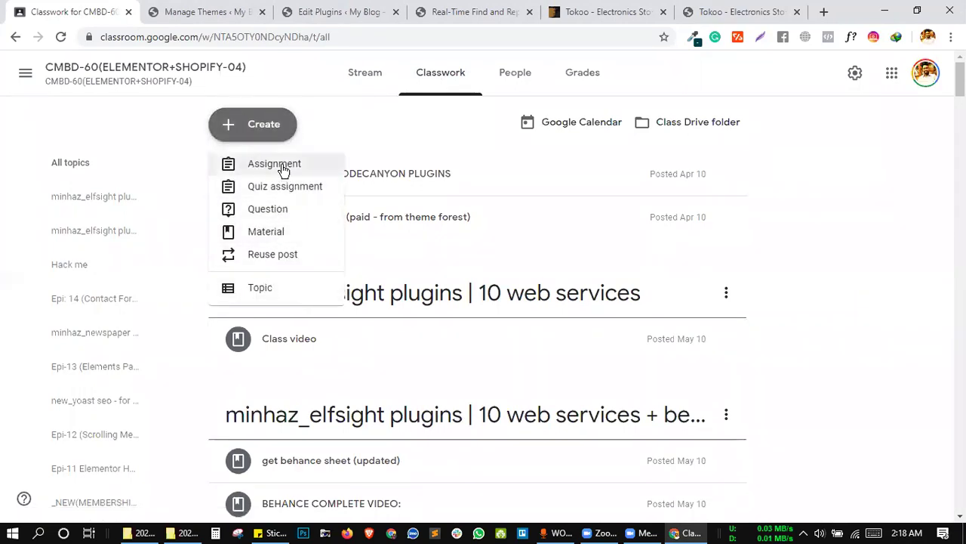
click(282, 289)
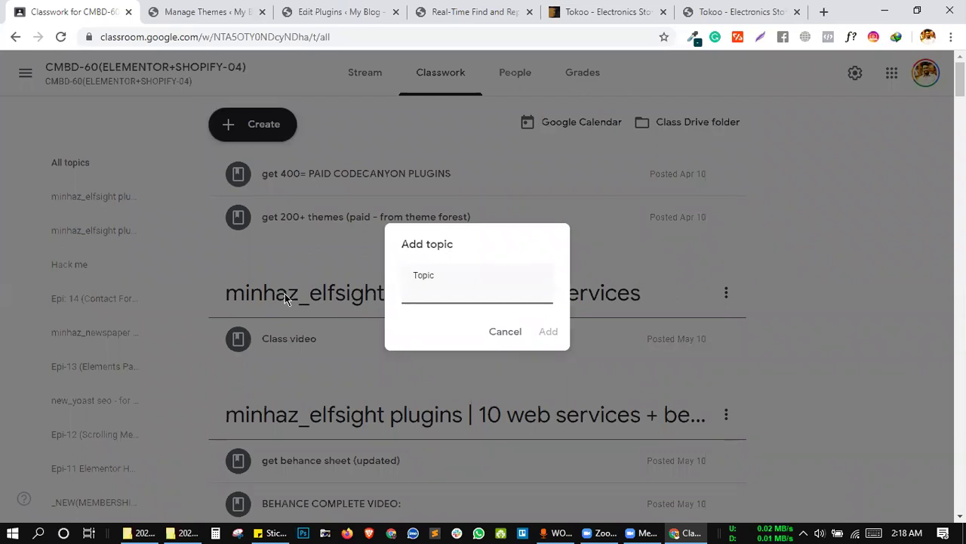
click(505, 332)
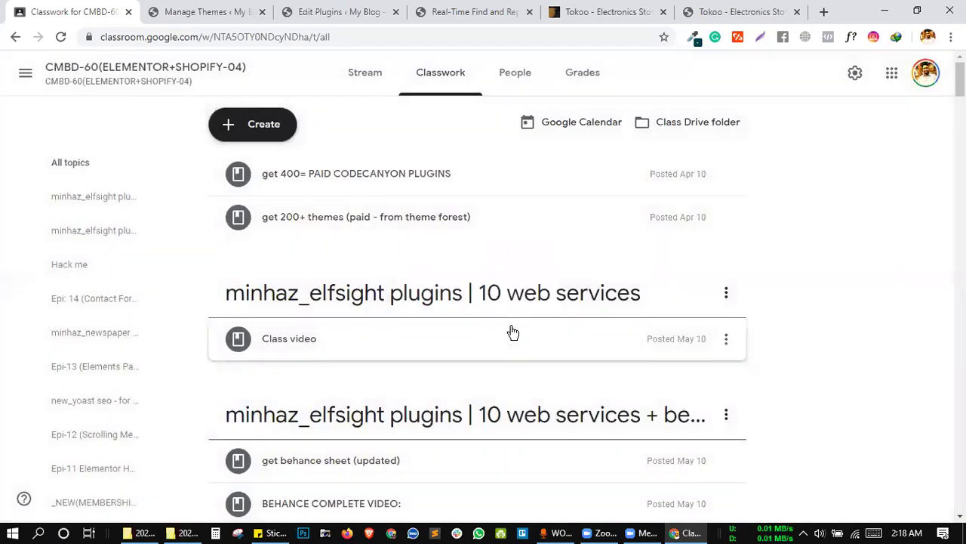
scroll(512, 332, down, 4)
scroll(511, 332, down, 6)
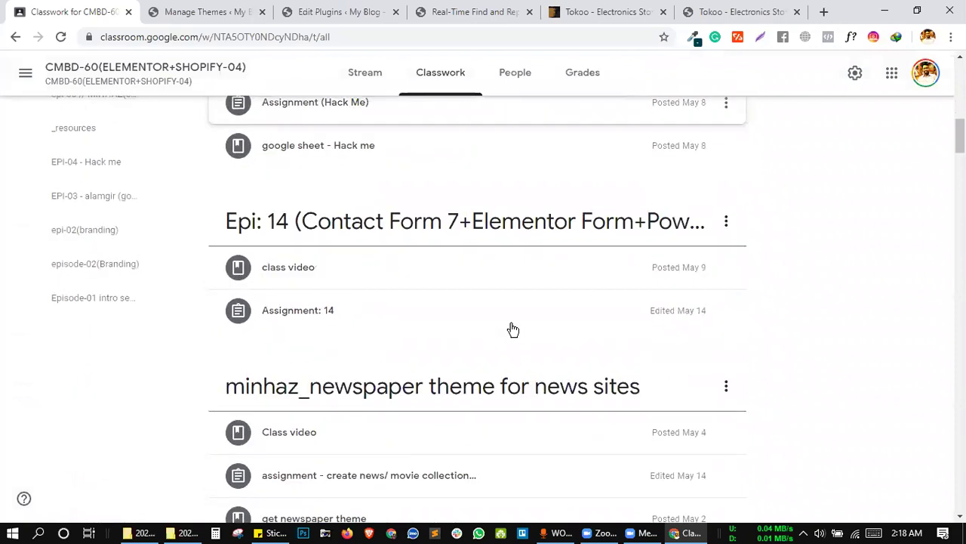
scroll(513, 329, up, 12)
click(249, 128)
click(260, 288)
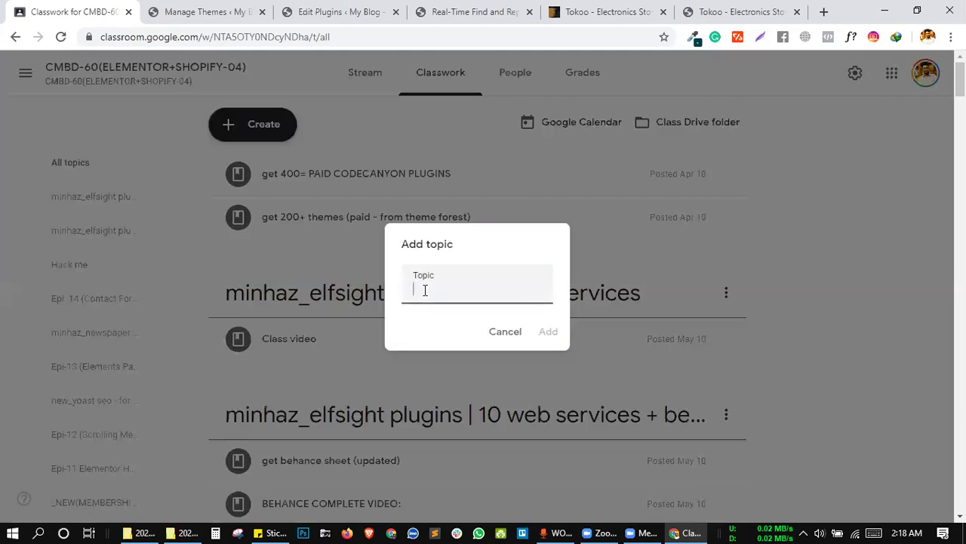
Enter 'Epi- 15 ()' as the topic name, correcting the stray characters.
text(Epi=)
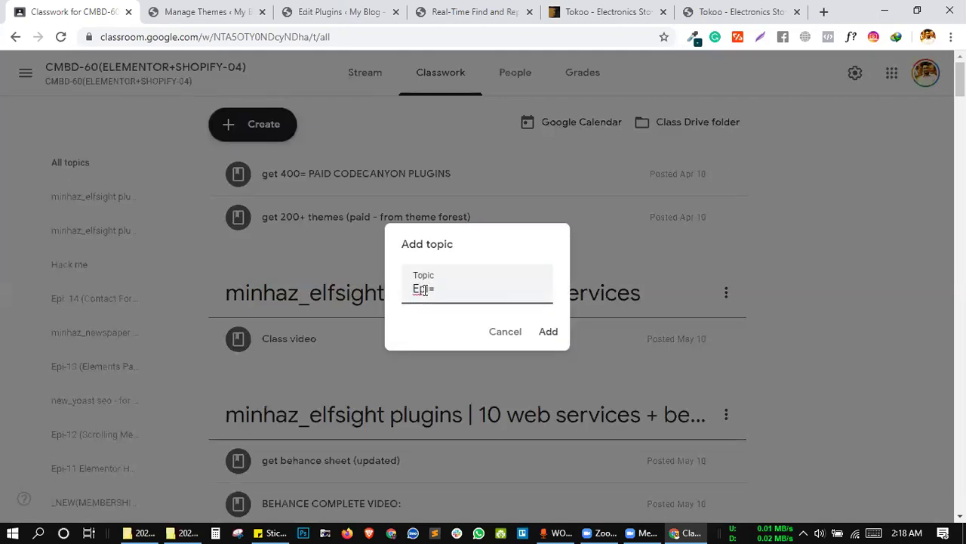
key(BackSpace)
text(- !%)
key(BackSpace)
key(BackSpace)
key(BackSpace)
key(BackSpace)
text(15 ())
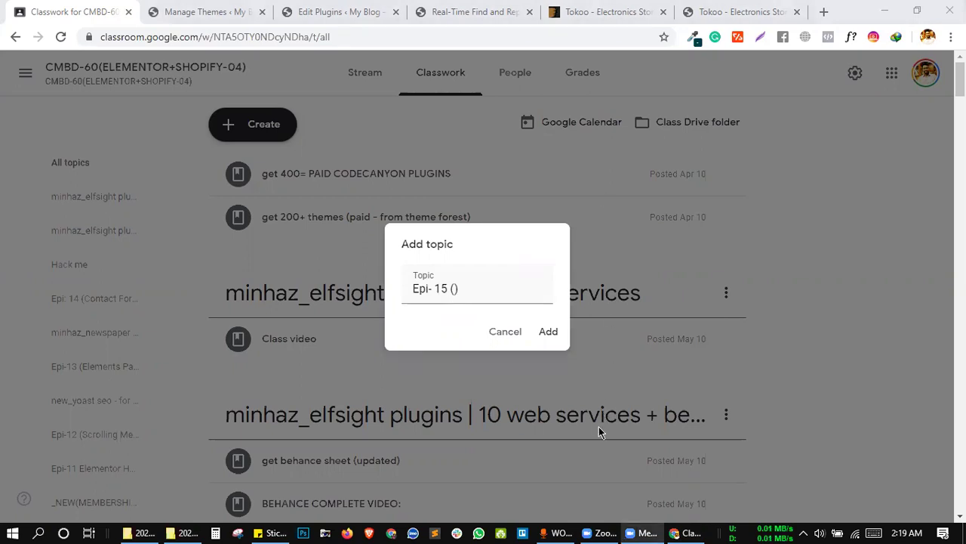
click(469, 292)
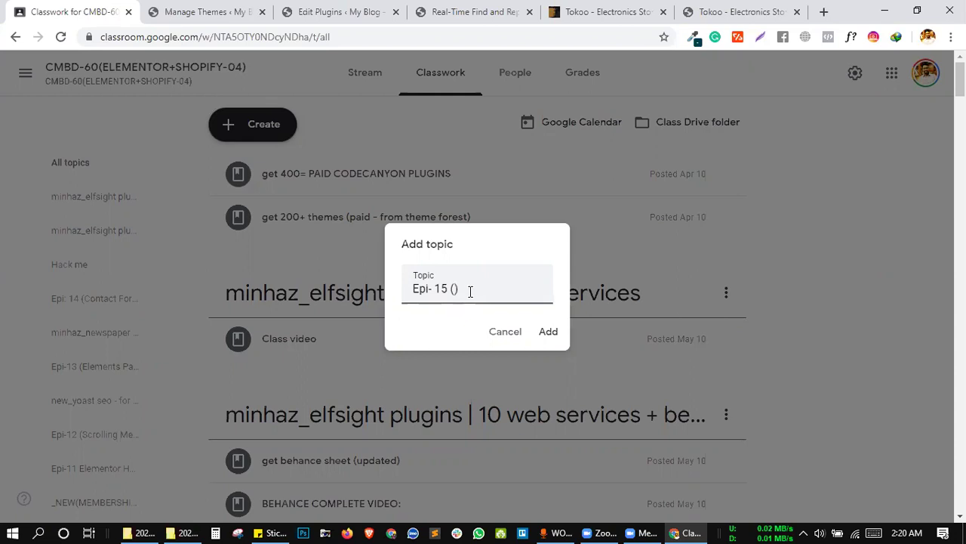
Type 'Full Mega Menu+Real Time Find And Replace' inside the topic name's parentheses.
text(Mega )
text(M)
text(Full )
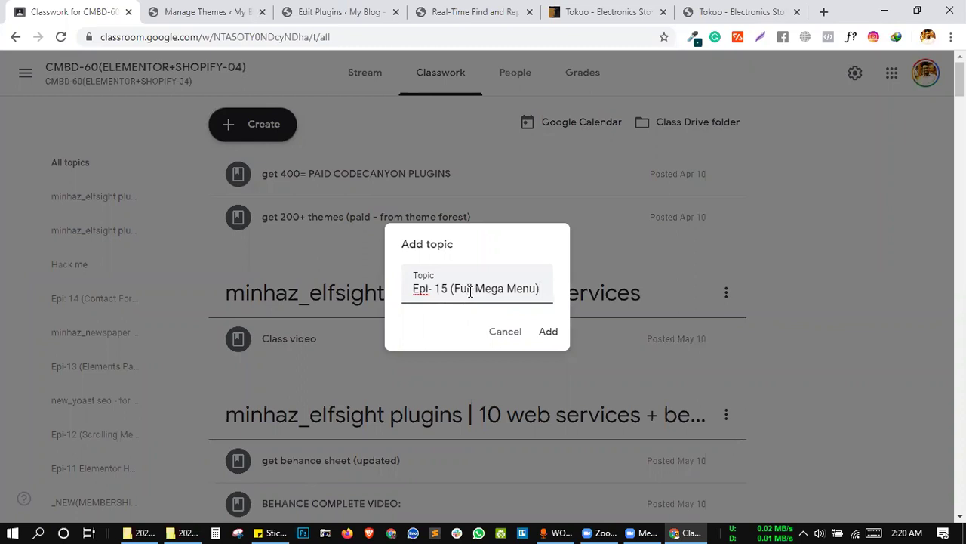
text(+)
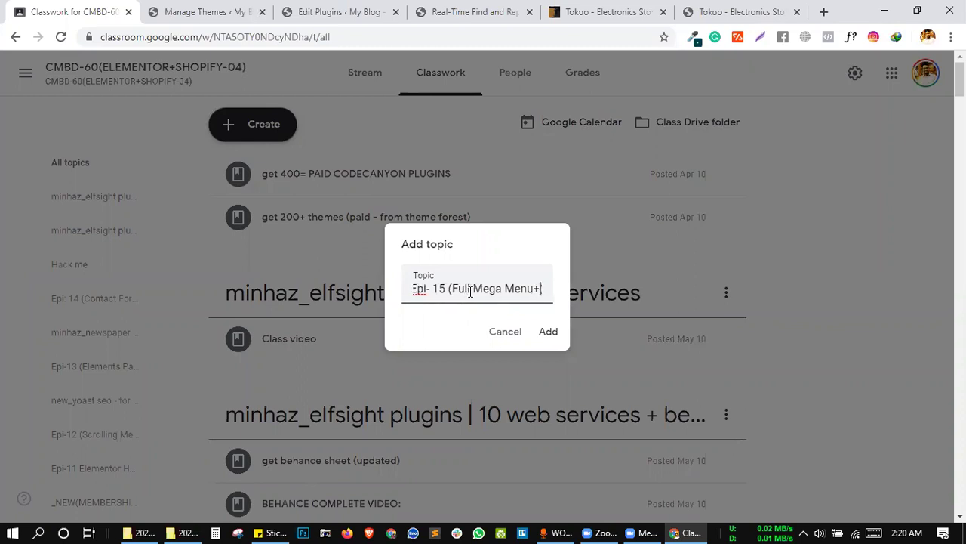
text(Real)
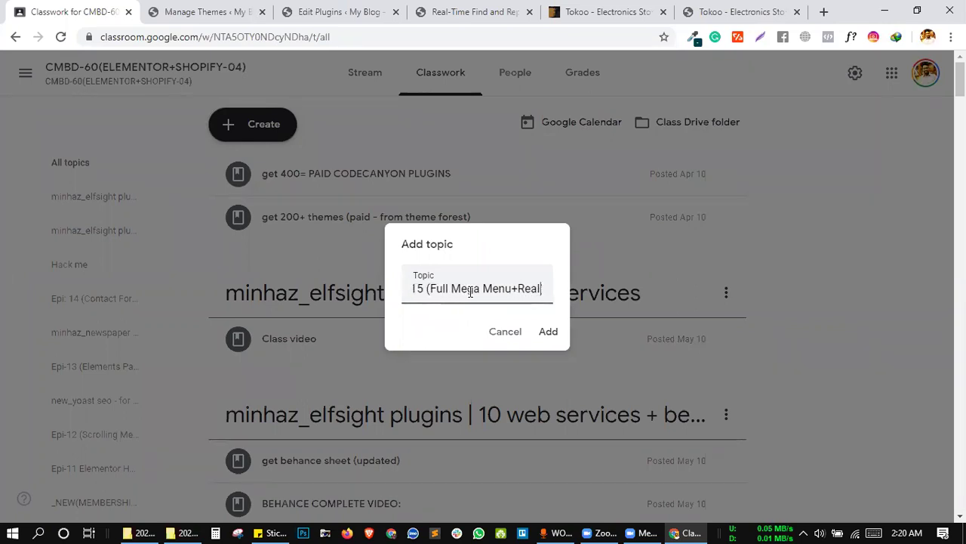
text( Time)
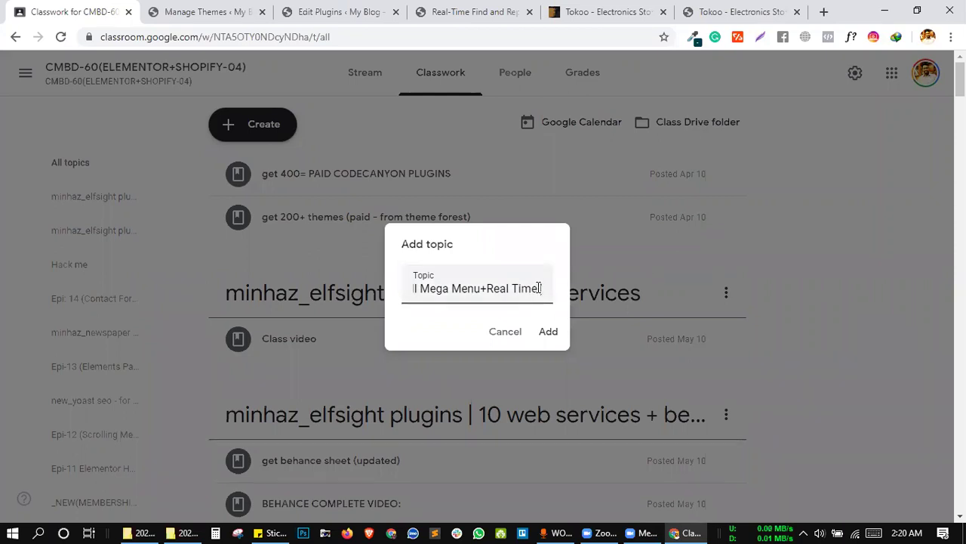
text(Find And Replace)
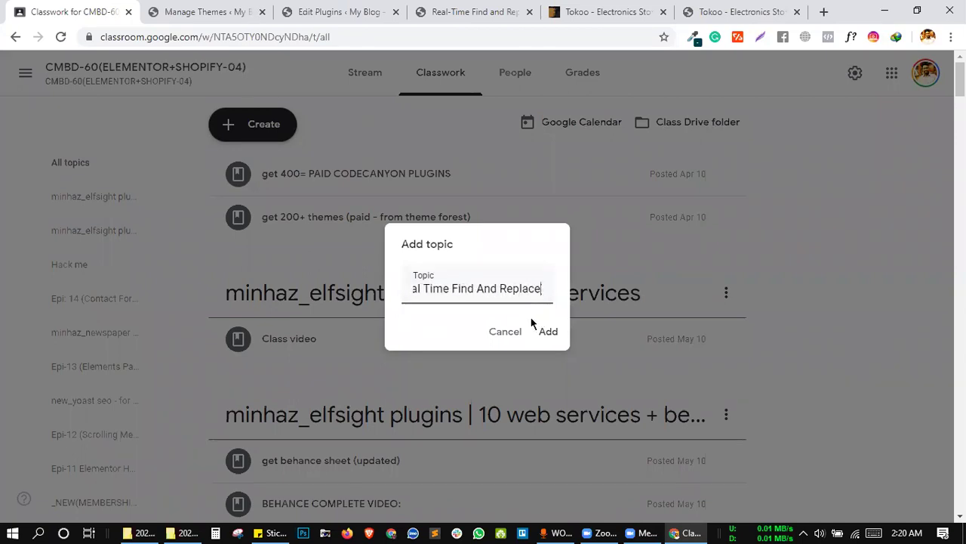
click(446, 319)
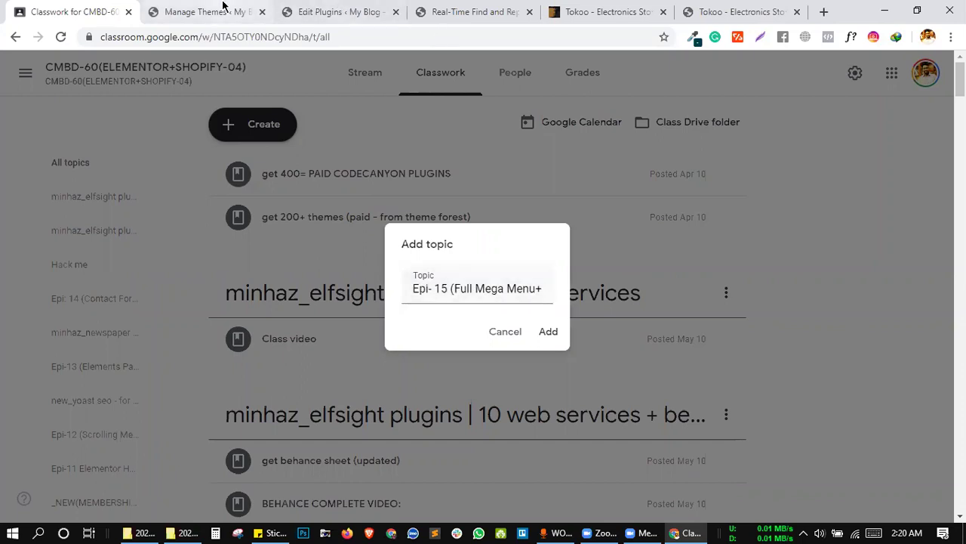
Reload the WordPress Manage Themes page and return to the Classroom Add topic dialog.
key(ctrl+Tab)
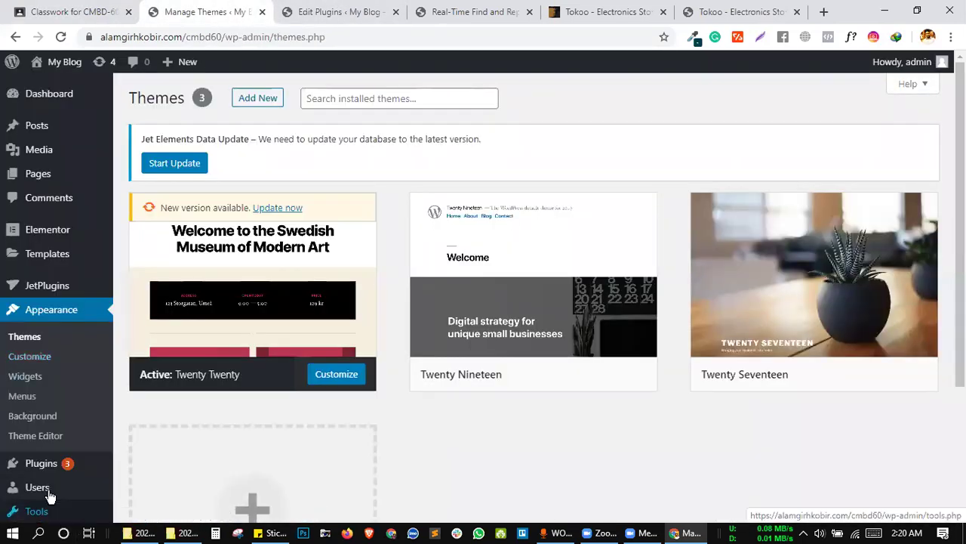
mouse_move(47, 504)
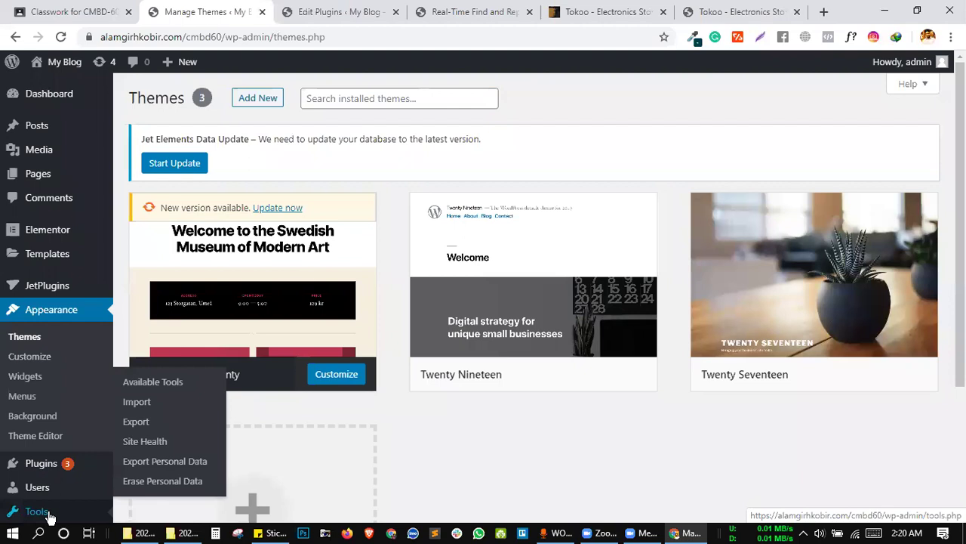
scroll(112, 268, down, 3)
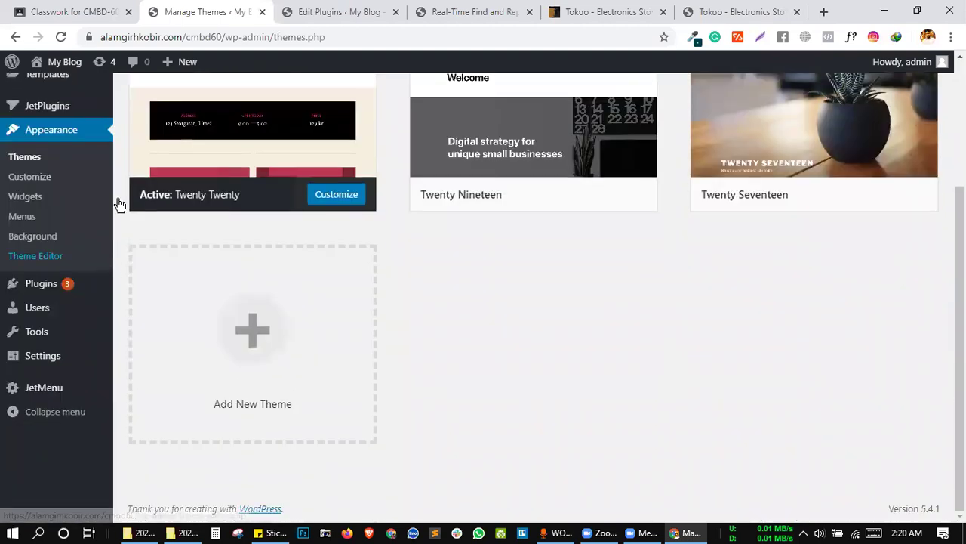
click(61, 36)
click(376, 9)
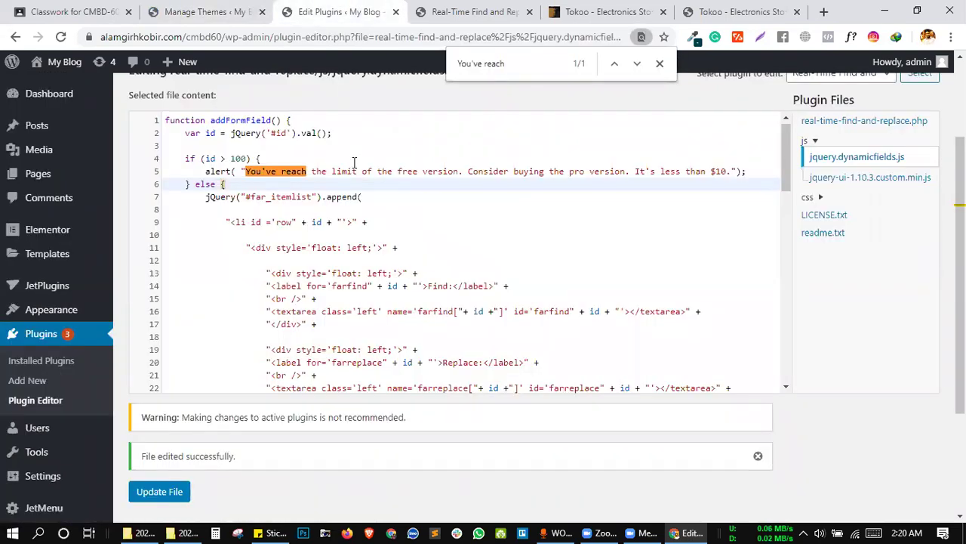
click(80, 12)
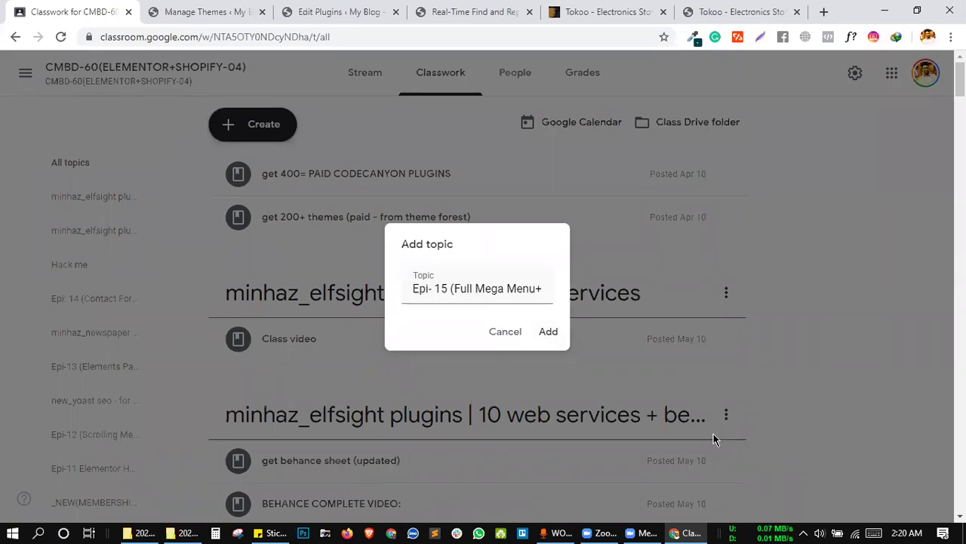
Check the full topic name and add the Epi- 15 topic, then return to the Tokoo ThemeForest page.
drag(518, 290, 604, 296)
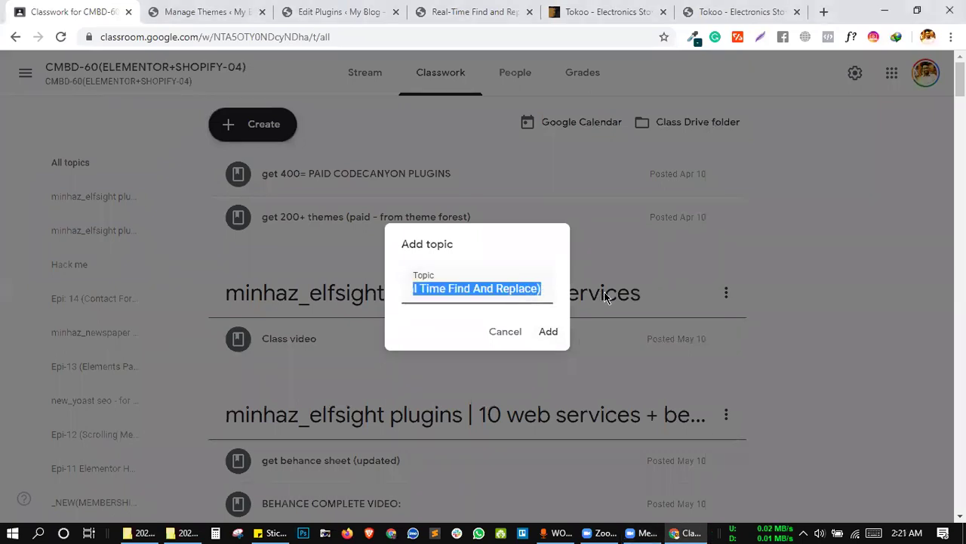
drag(539, 288, 356, 292)
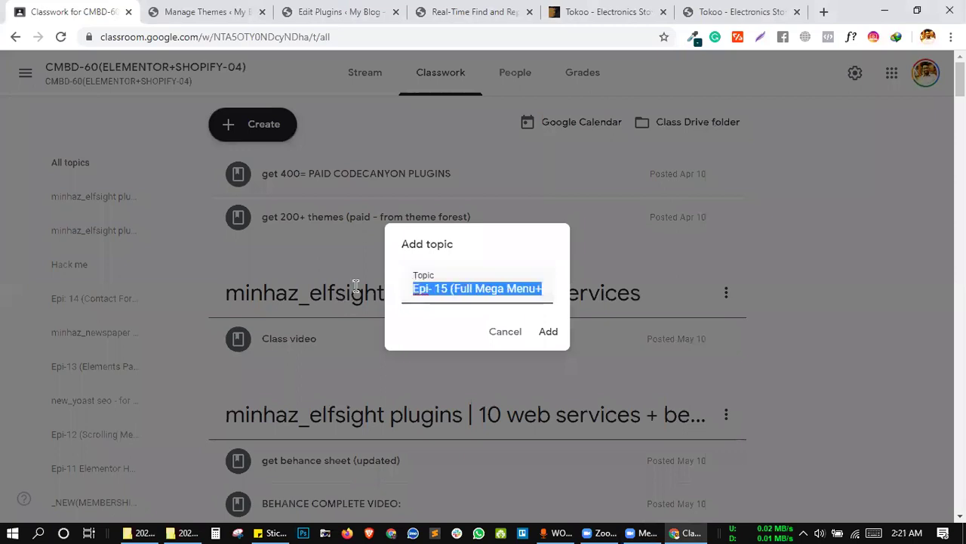
click(462, 291)
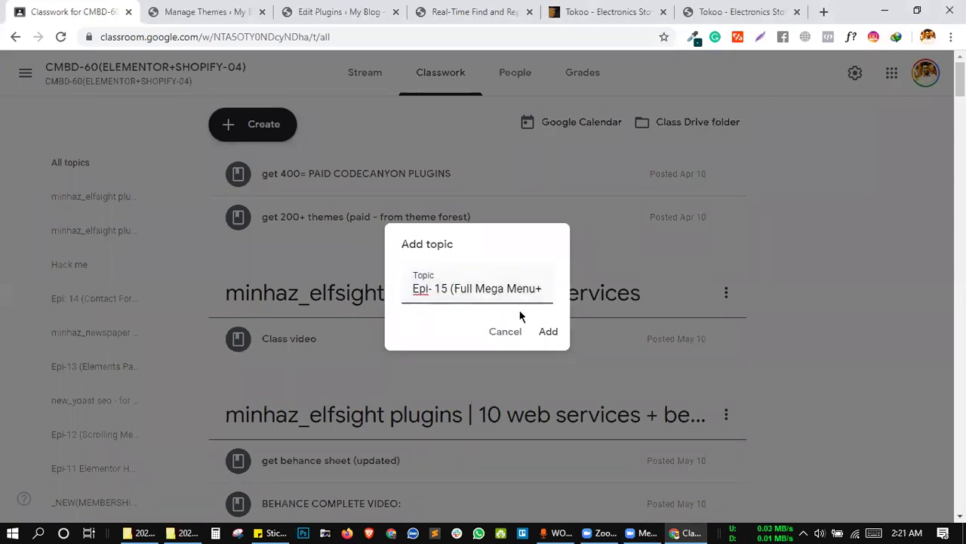
click(547, 333)
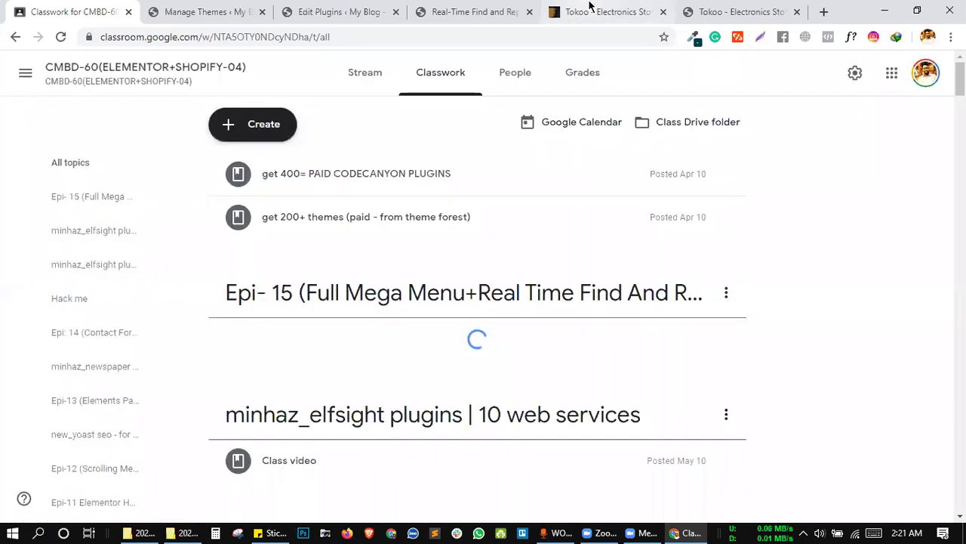
click(590, 6)
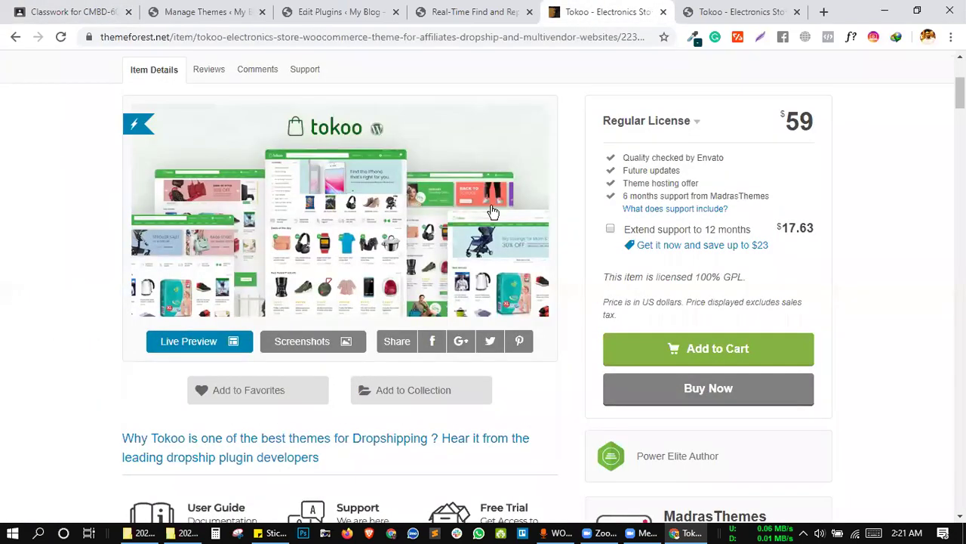
scroll(513, 171, up, 3)
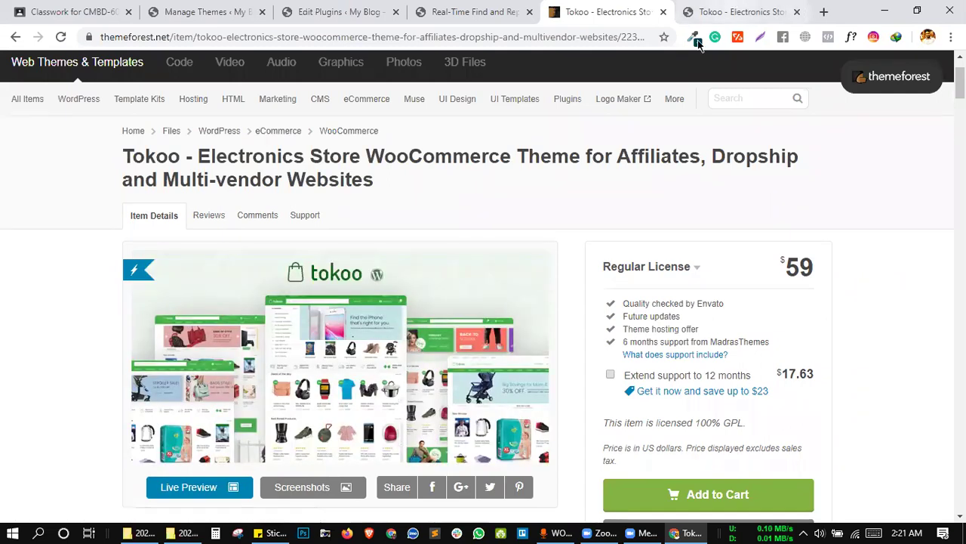
Browse the Tokoo live preview's Home V1–V5 demos, then go back to the item page.
click(730, 9)
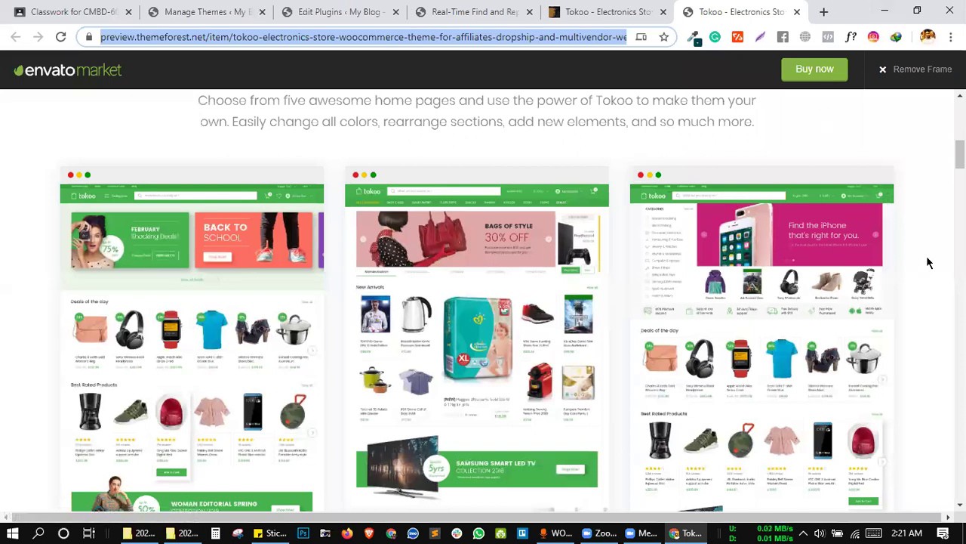
scroll(928, 262, down, 4)
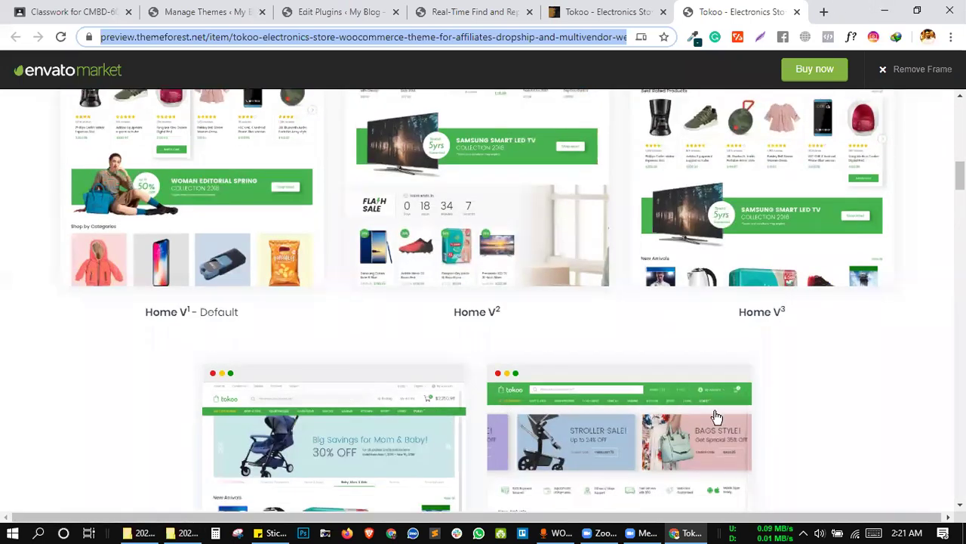
scroll(808, 422, down, 2)
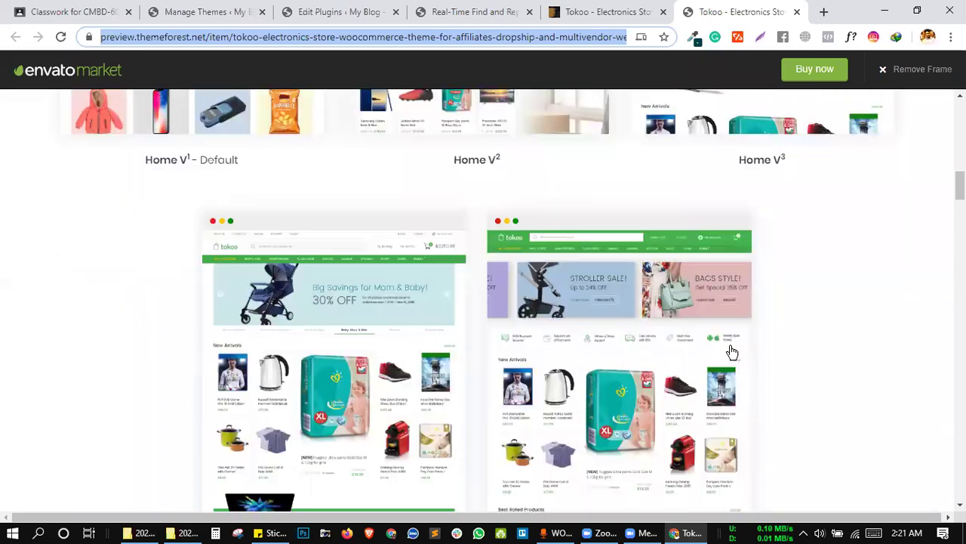
scroll(730, 348, down, 1)
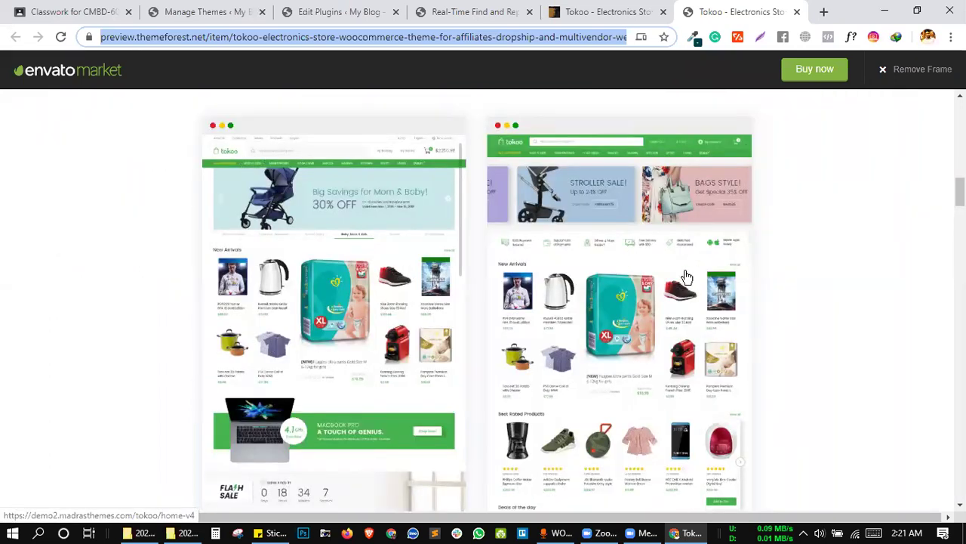
click(595, 214)
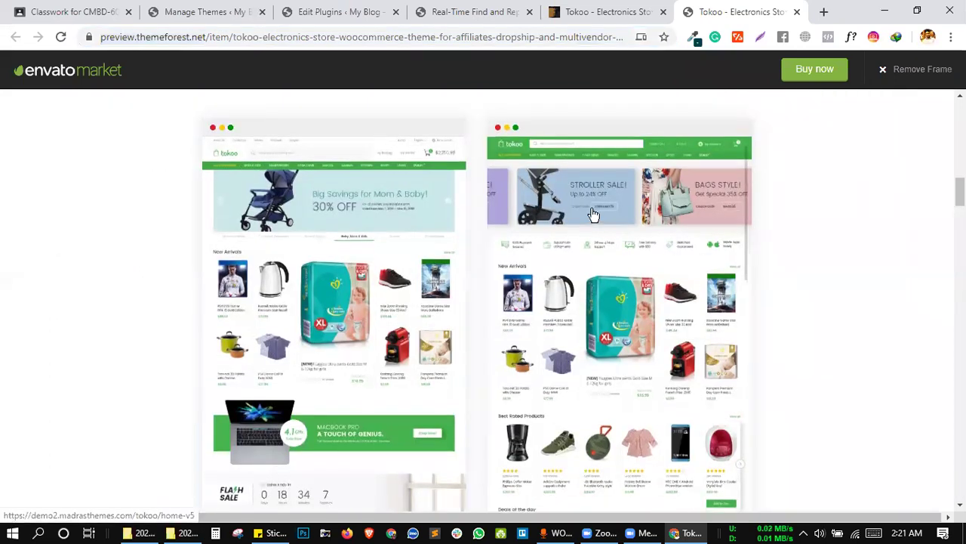
scroll(594, 214, up, 3)
click(595, 9)
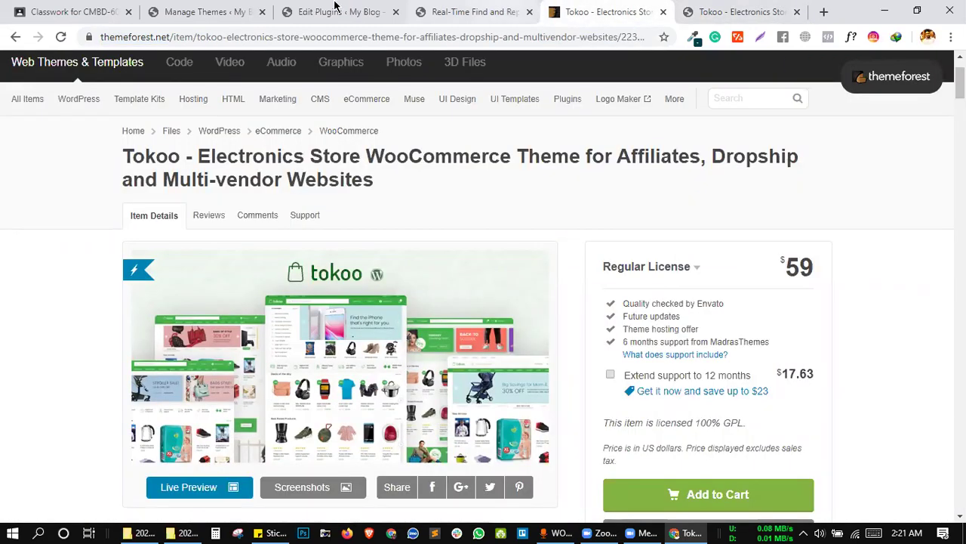
Flip through the open WordPress admin tabs and return to the Google Classroom classwork page.
key(ctrl+shift+Tab)
key(ctrl+shift+Tab)
key(ctrl+Tab)
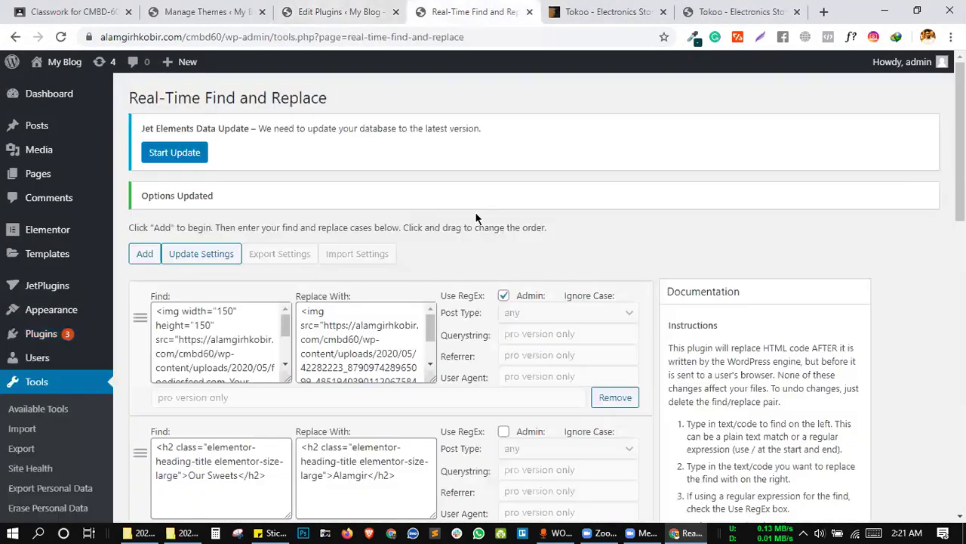
scroll(475, 211, down, 3)
key(ctrl+Tab)
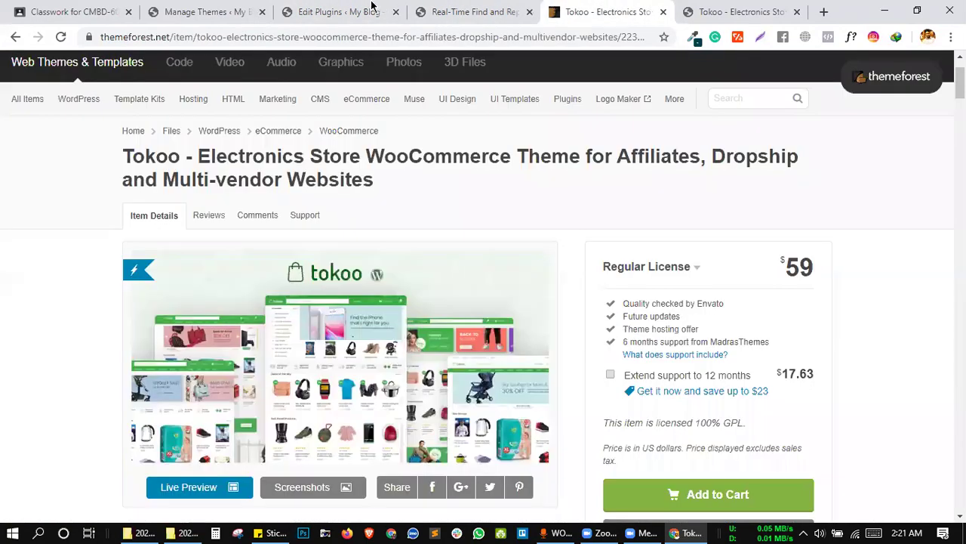
click(345, 9)
click(204, 12)
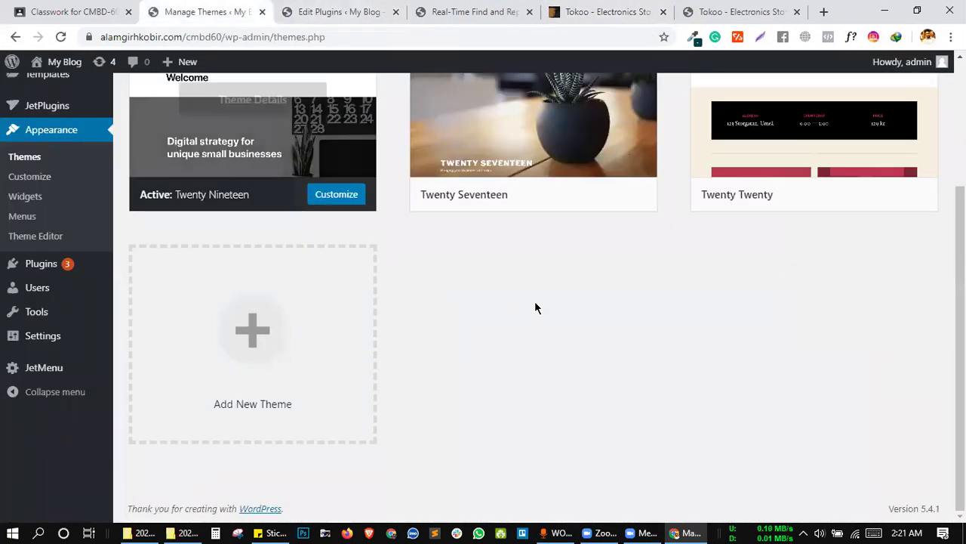
scroll(535, 307, up, 3)
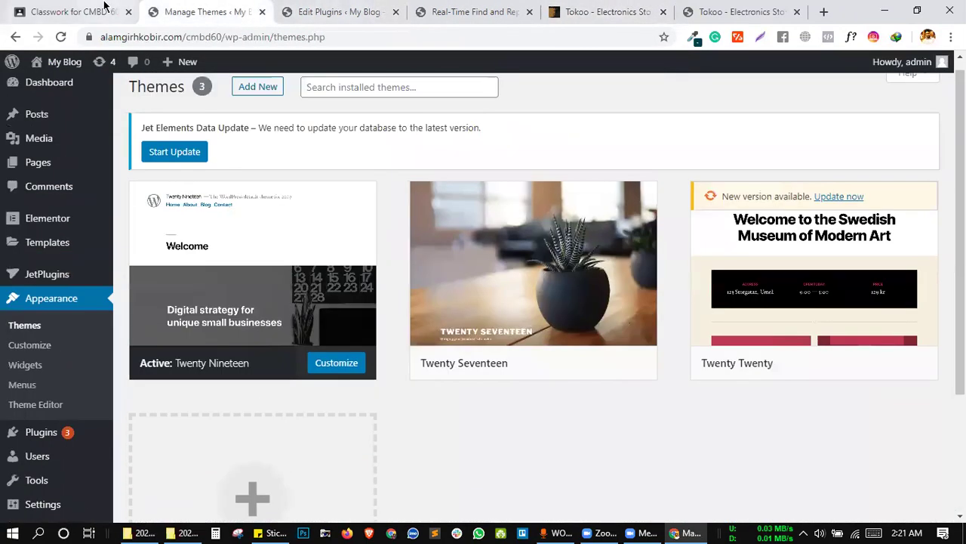
click(75, 11)
Start a new assignment from the Create menu on the CMBD-60 Classwork page.
click(270, 124)
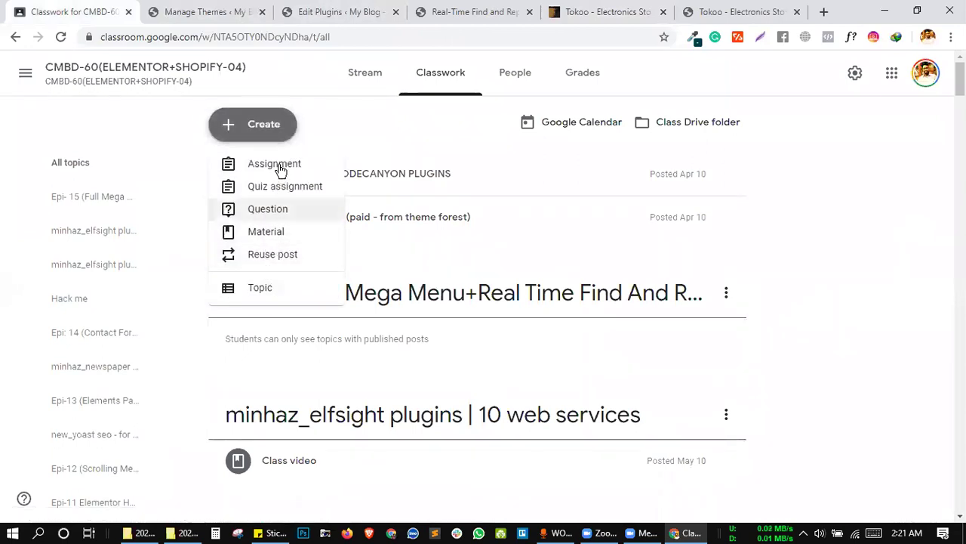
scroll(318, 328, down, 6)
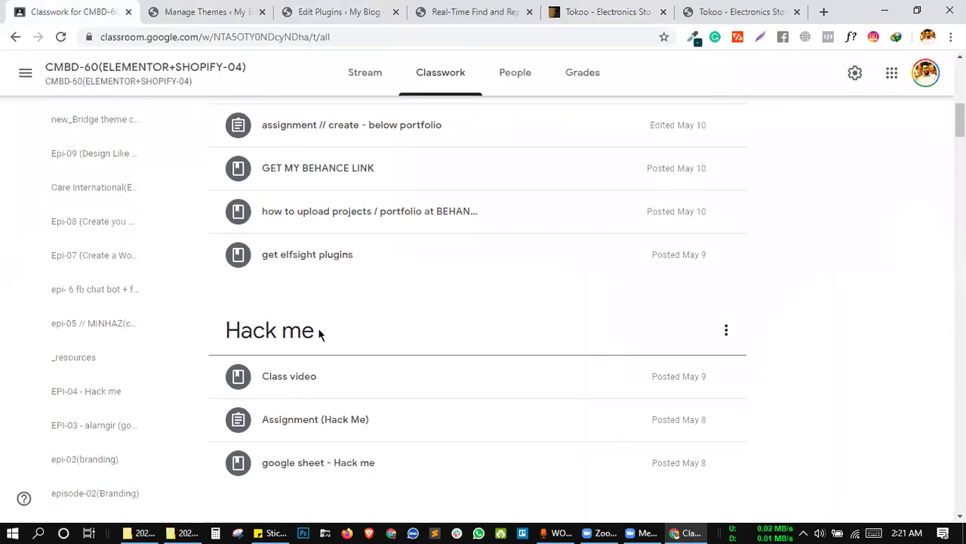
scroll(319, 332, up, 2)
scroll(330, 300, up, 1)
scroll(330, 300, down, 4)
scroll(330, 300, down, 4)
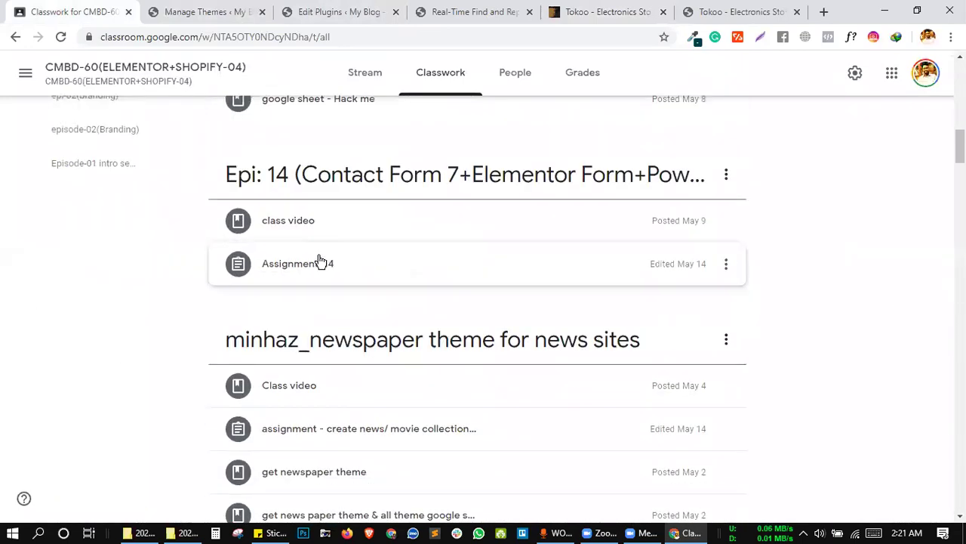
scroll(315, 226, up, 8)
click(253, 98)
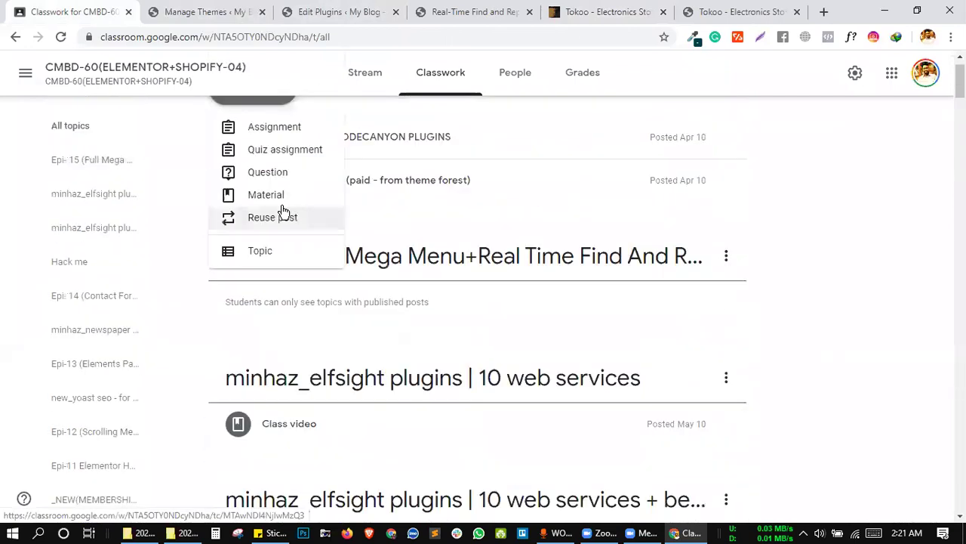
click(269, 130)
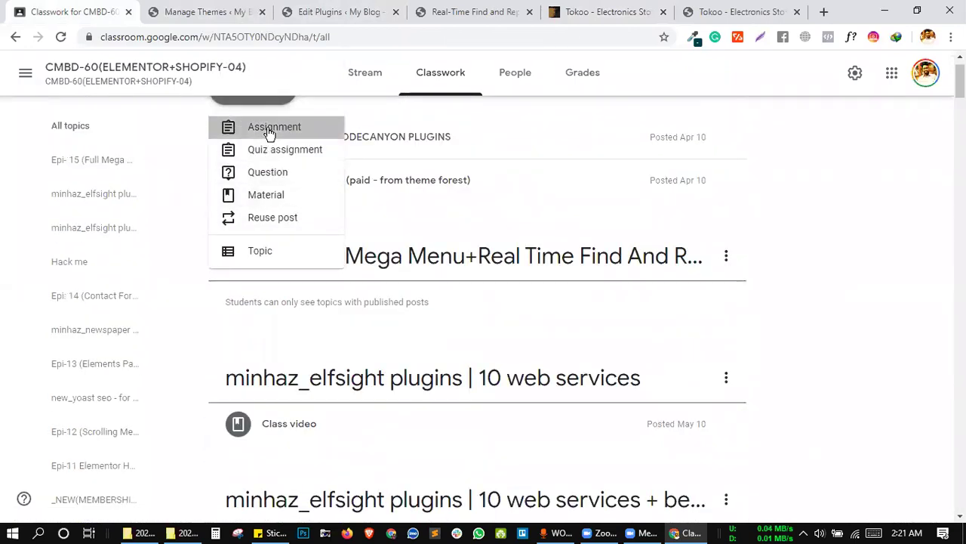
Title the new assignment 'Assignment 15'.
text(A)
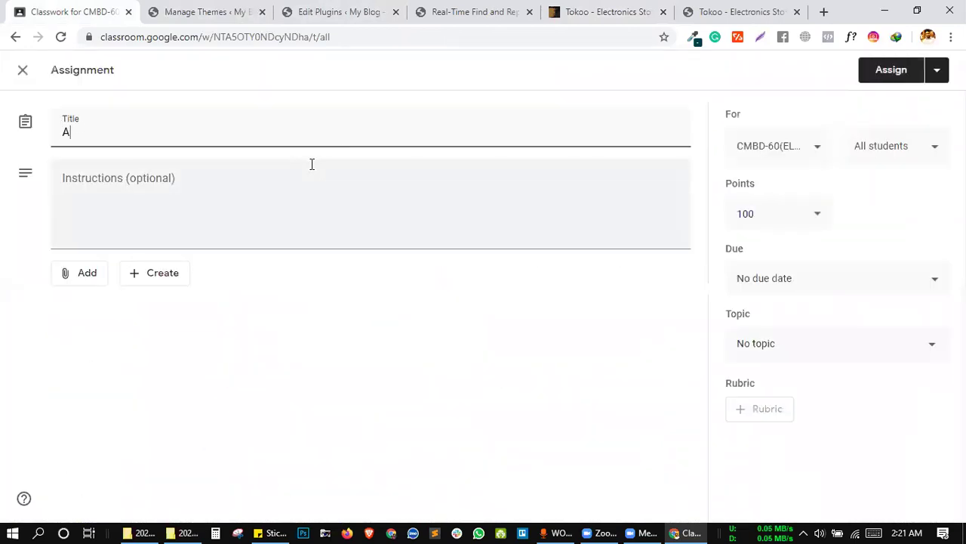
text(ssi)
text(gnem)
key(BackSpace)
key(BackSpace)
text(ment )
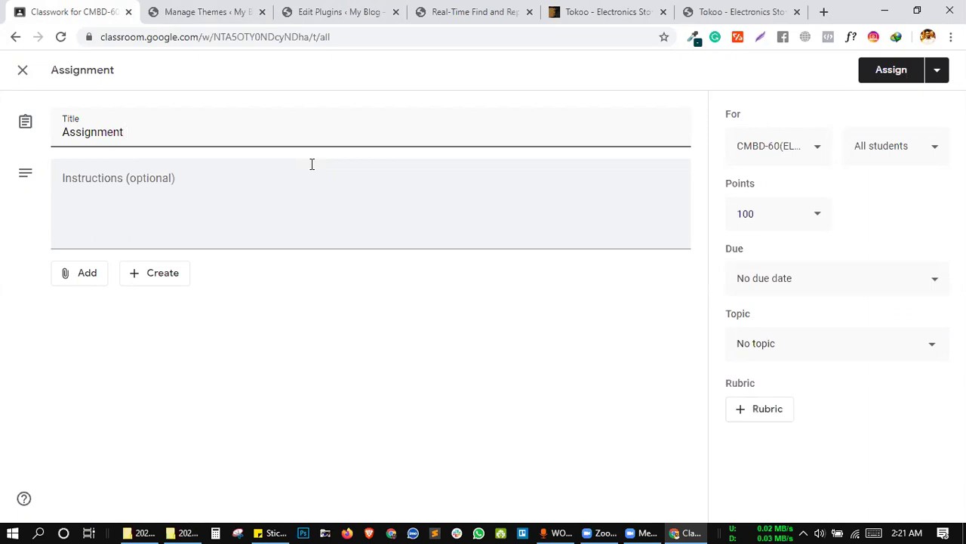
text(15)
Write the instruction 'Design 5 Mega menu as Given demo:' followed by the pasted Tokoo preview link.
click(174, 204)
text(Dea)
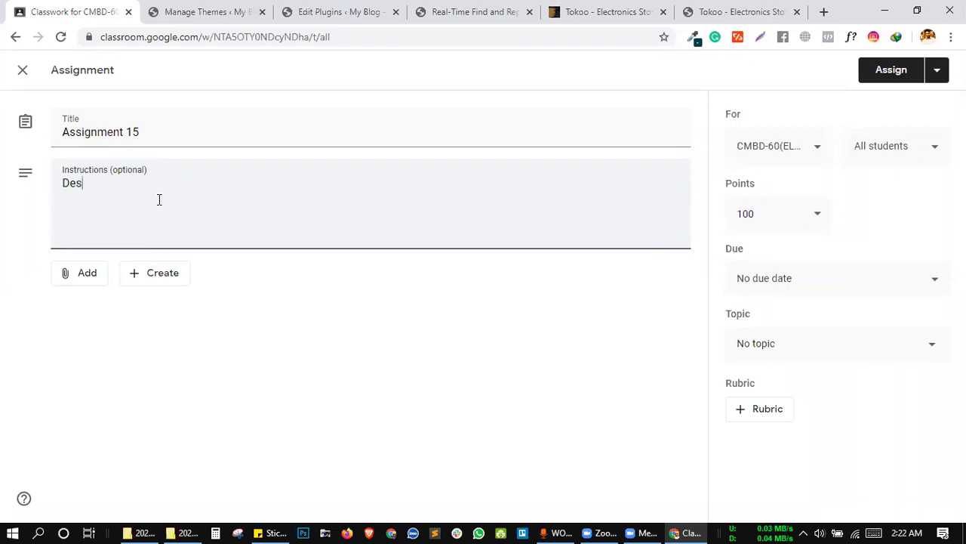
text(ign )
text(6)
text( Mega menu)
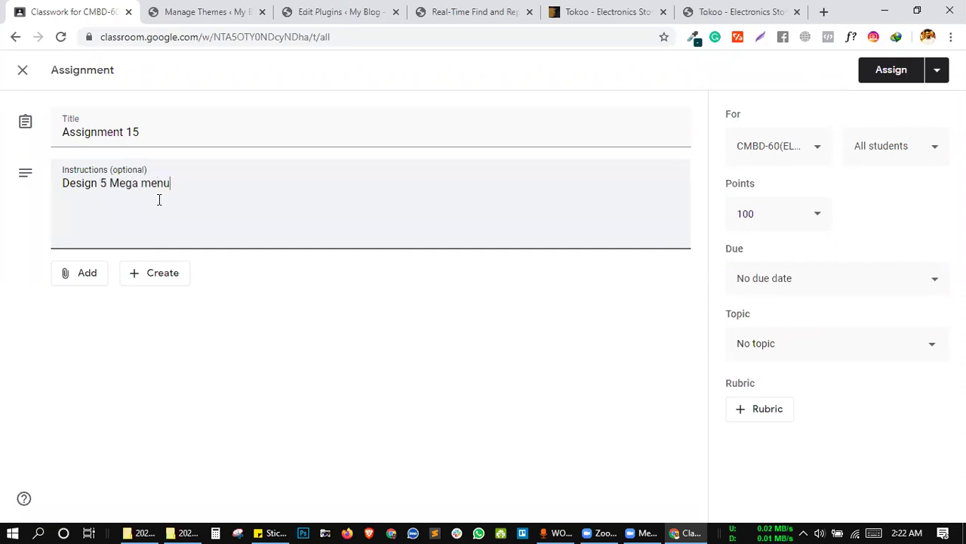
text( as Given)
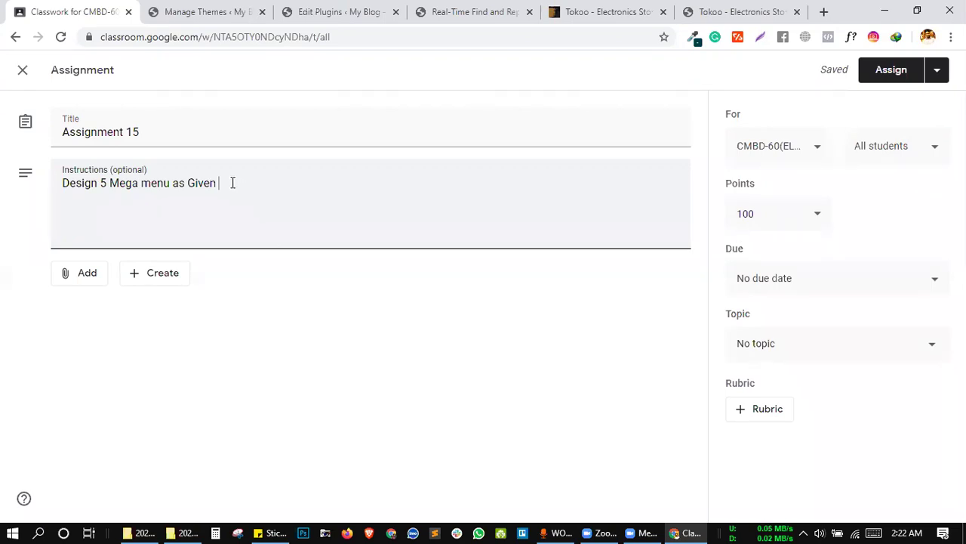
text(lin)
text(demo)
text(:)
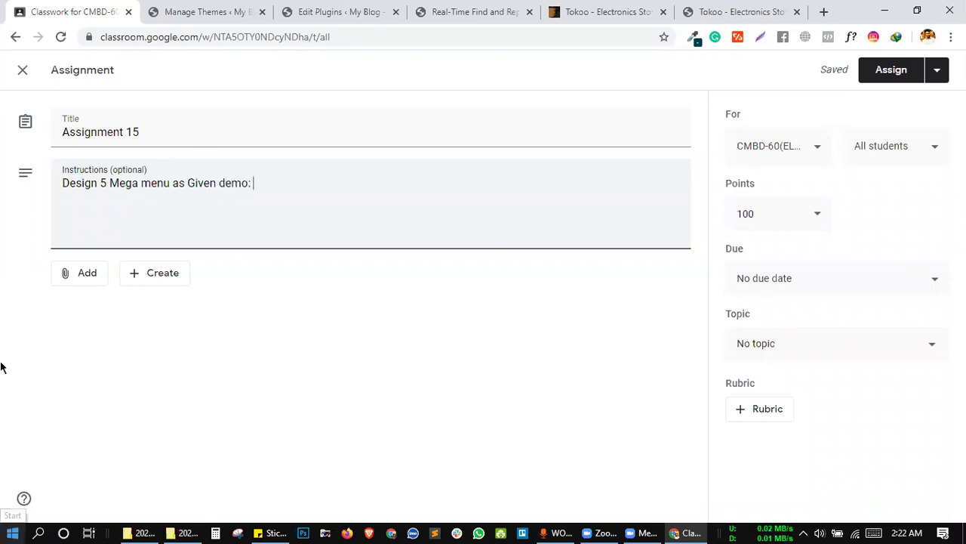
text(https://preview.themeforest.net/item/tokoo-electronics-store-woocommerce-theme-for-affiliates-dropship-and-multivendor-websites/full_screen_preview/22359036?_ga=2.134430321.1639480202.1589573744-1839464124.1589564740)
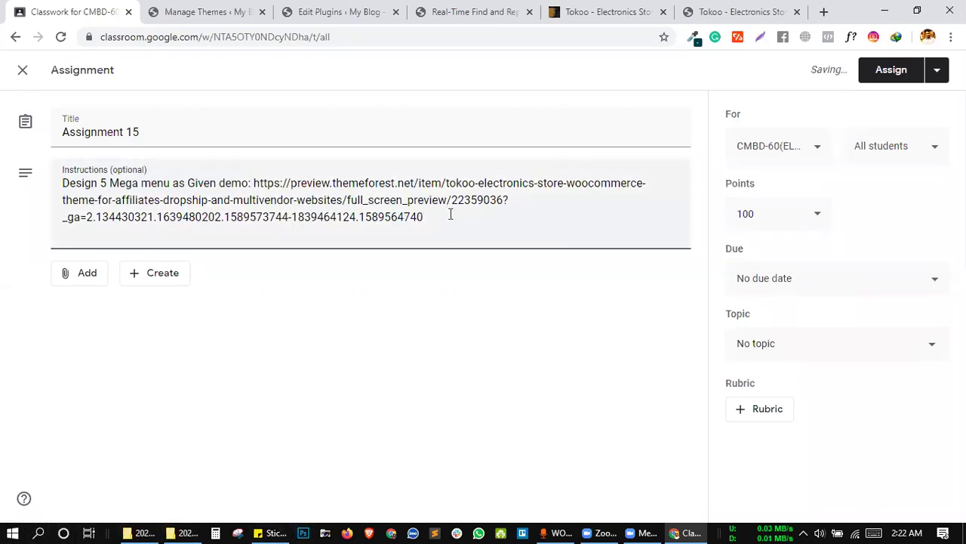
key(Return)
key(Return)
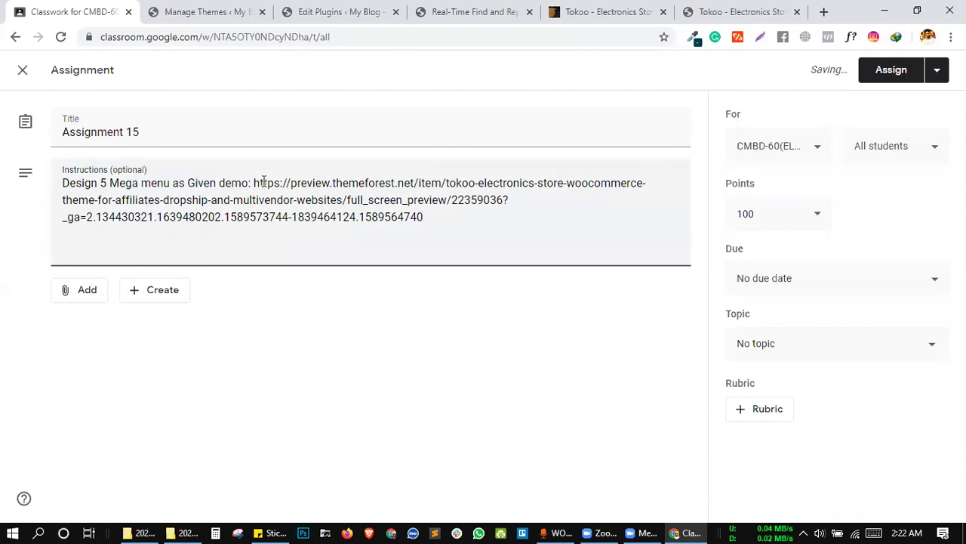
Open the Tokoo Home V4 demo in a new tab from the theme preview page.
click(736, 11)
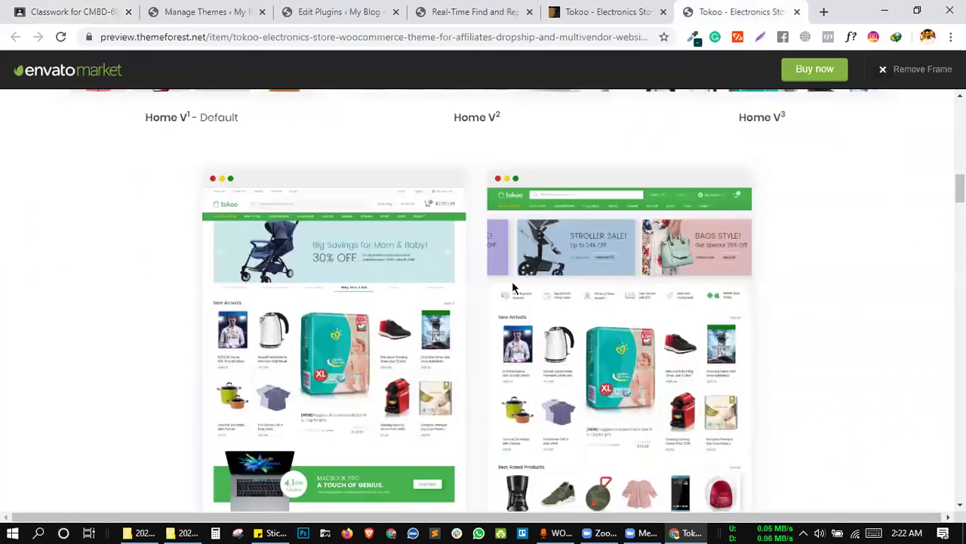
scroll(387, 205, up, 5)
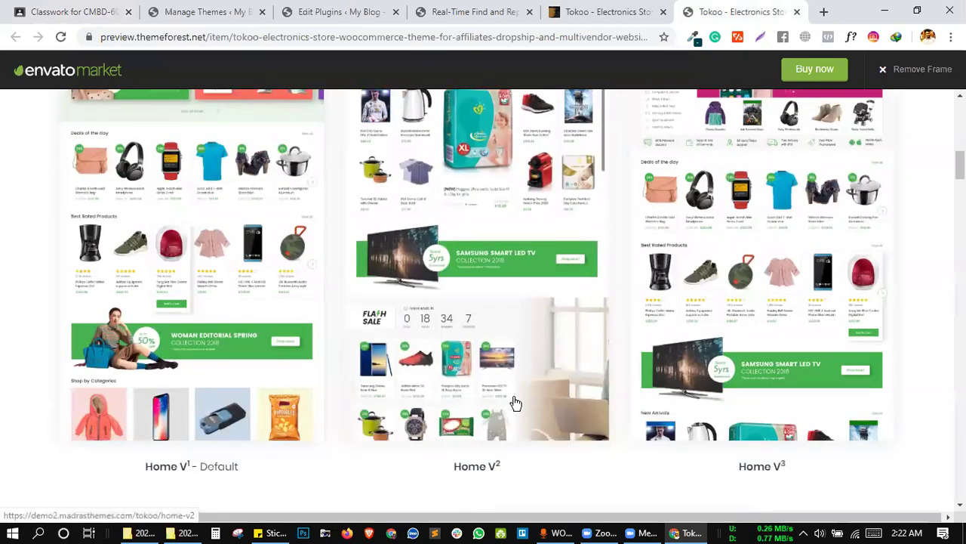
scroll(513, 404, down, 4)
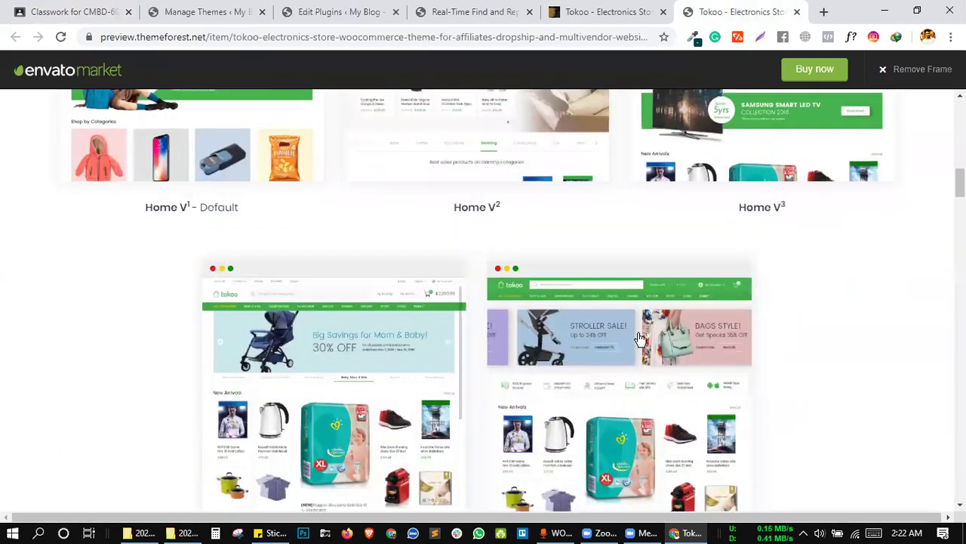
scroll(915, 364, down, 5)
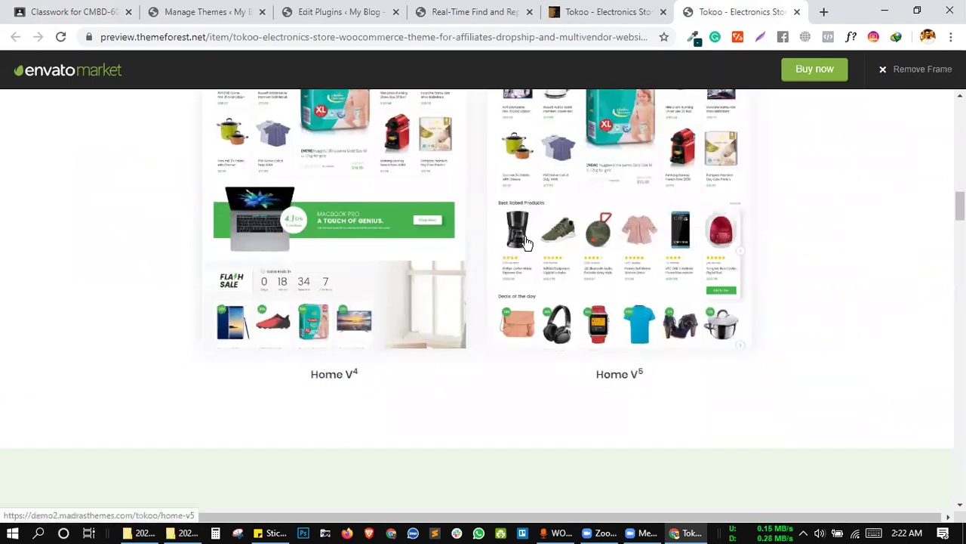
scroll(527, 243, up, 1)
click(355, 251)
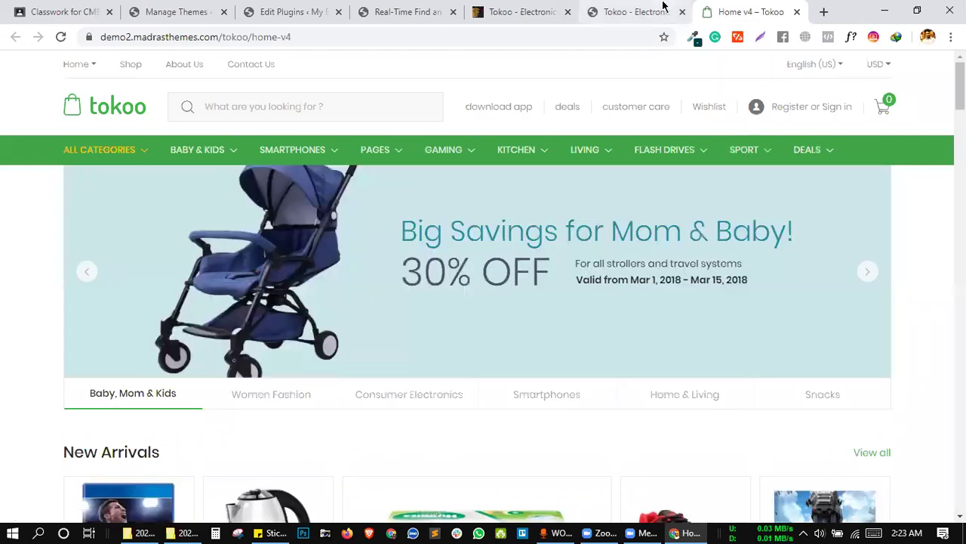
Move back through the Tokoo, Find and Replace, plugin editor and Manage Themes tabs.
click(661, 9)
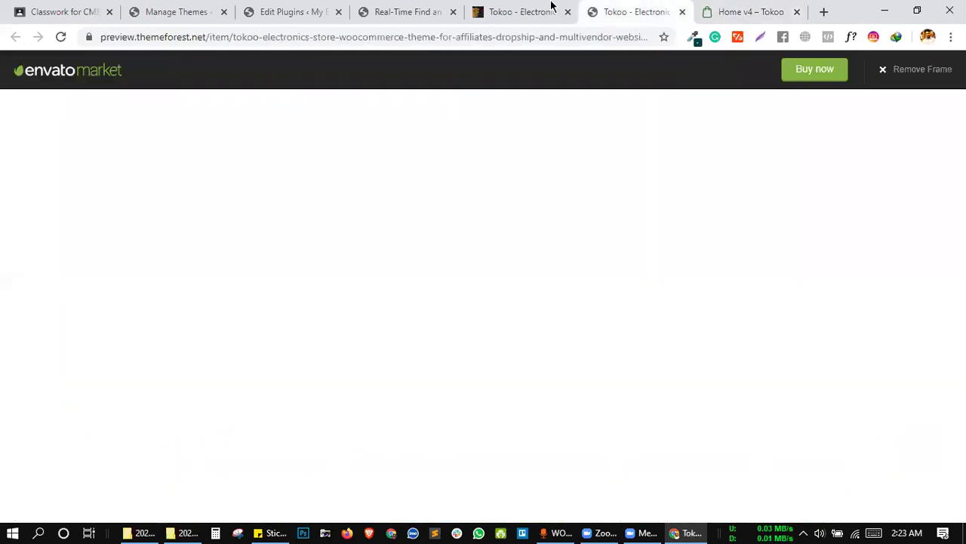
click(550, 7)
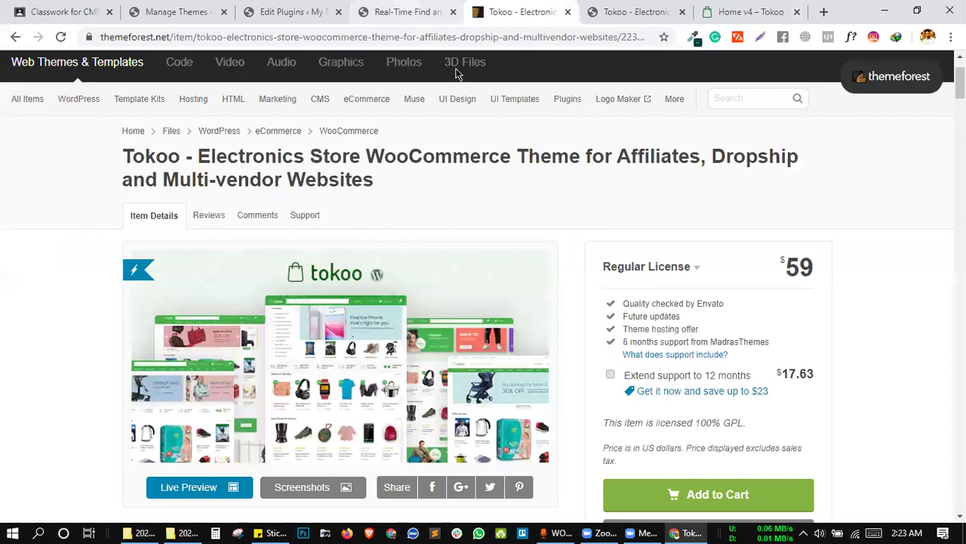
click(358, 9)
click(290, 11)
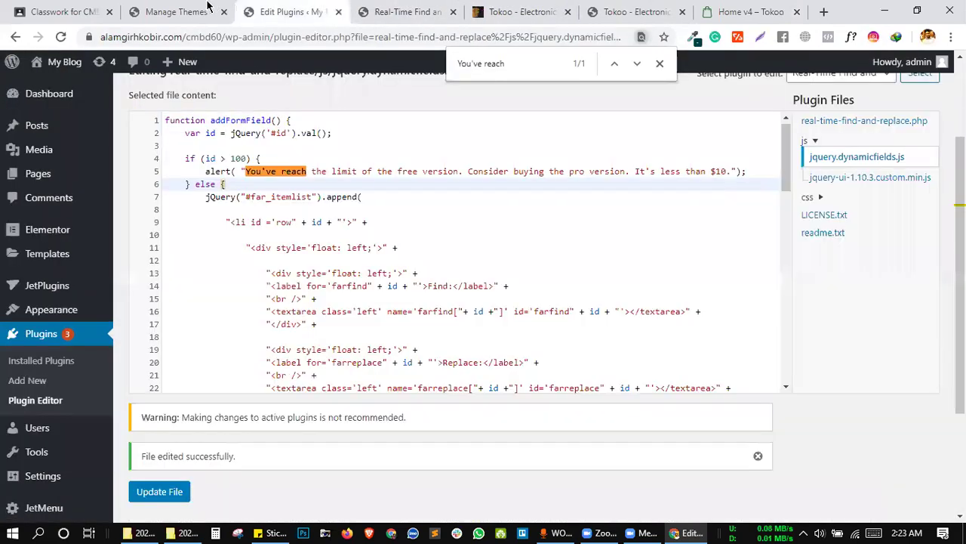
click(210, 9)
In the Assignment 15 draft, add the line 'Real Time Find and replace: 5 snap of your work of this plugin.'.
click(94, 7)
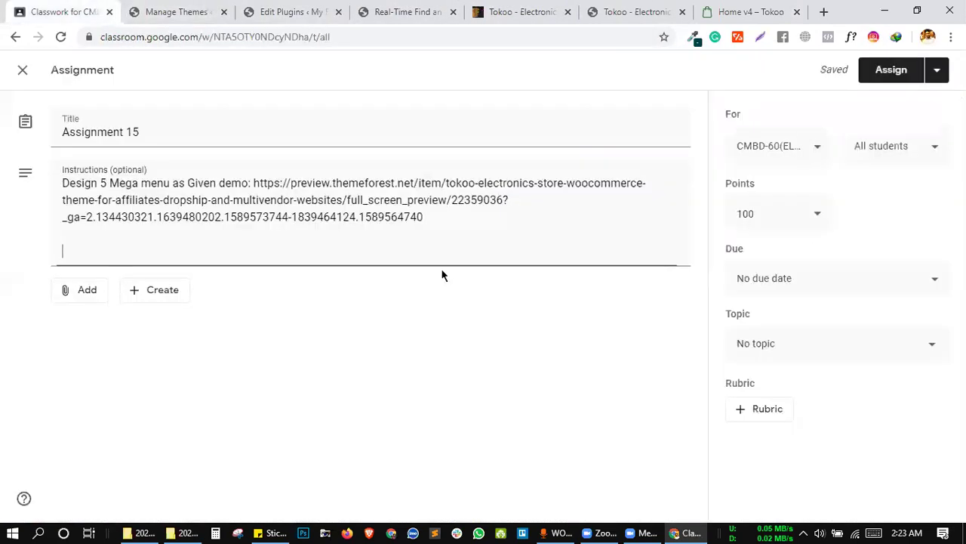
text(Real Time)
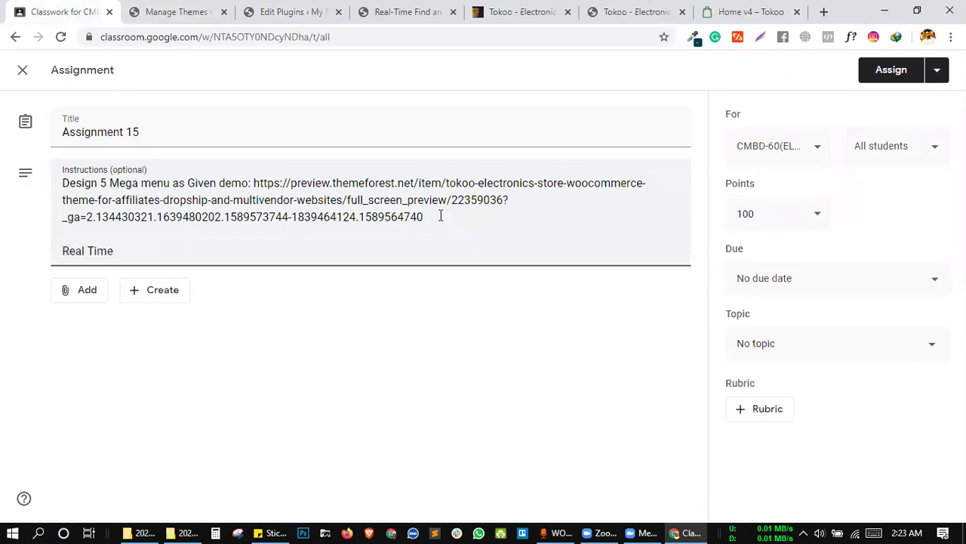
text(Find and replace:)
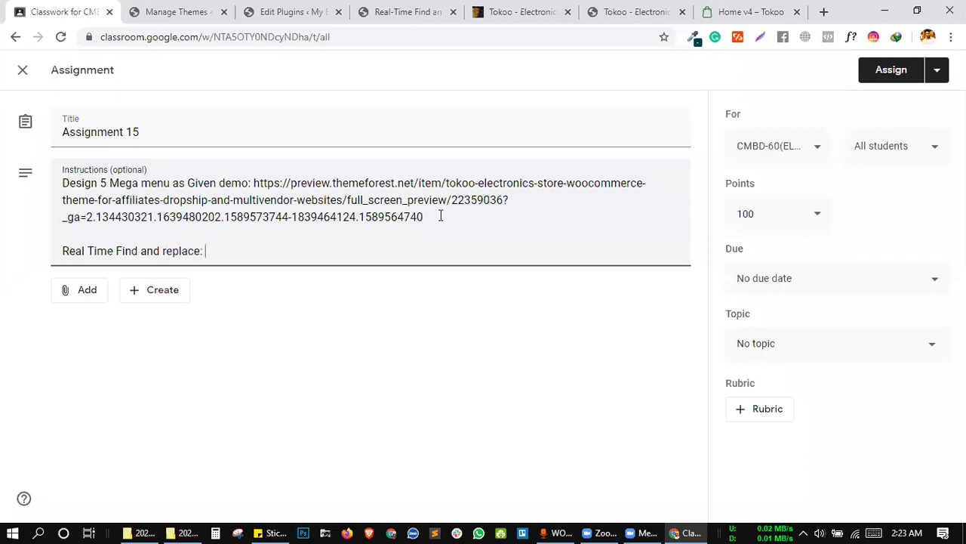
text(5 snap of yoy)
key(BackSpace)
text(ur)
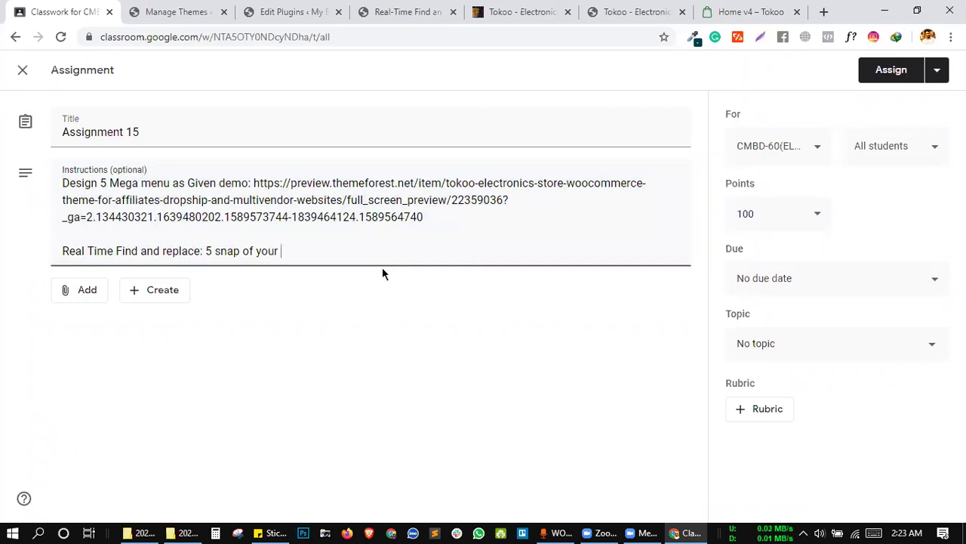
text( work of this plugin.)
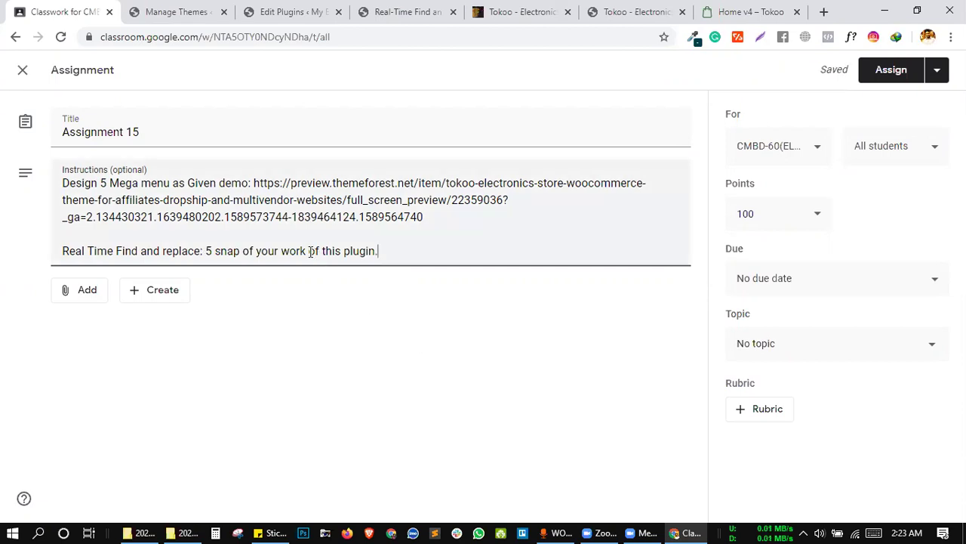
Replace the second 'of' with 'using' so the line ends 'using this plugin.'.
drag(309, 253, 319, 253)
text(using)
text(.)
click(496, 313)
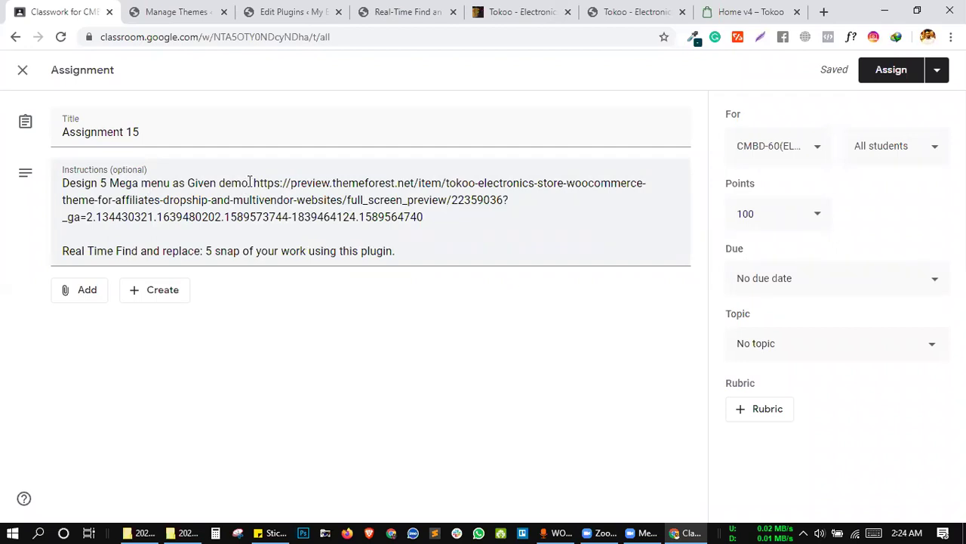
drag(250, 182, 55, 183)
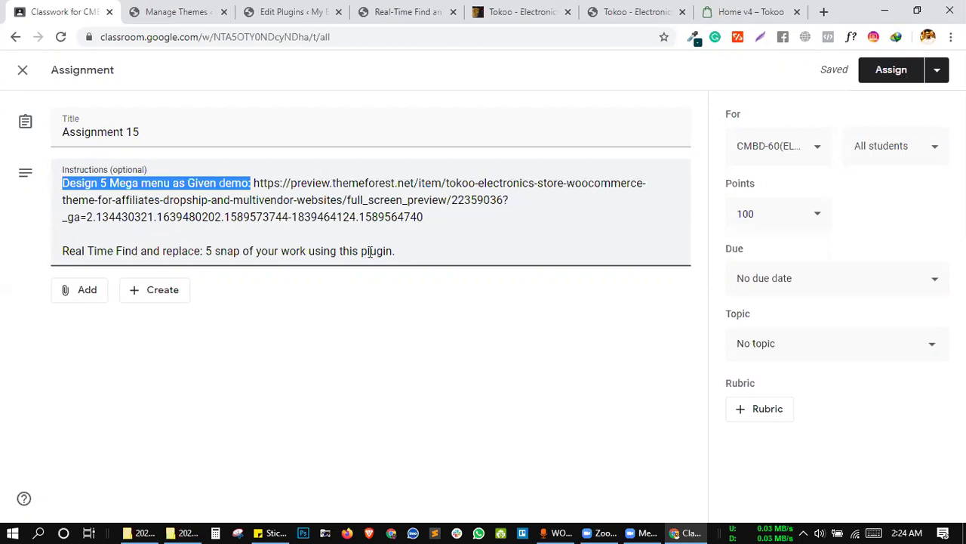
click(428, 240)
click(435, 292)
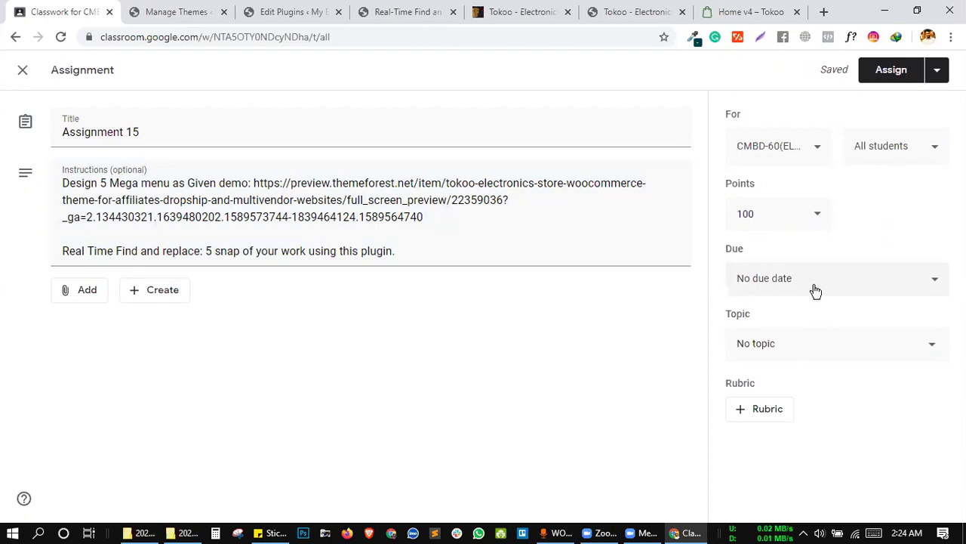
Assign Assignment 15 under the Epi- 15 (Full Mega Menu+Real Time Find And Replace) topic.
click(786, 348)
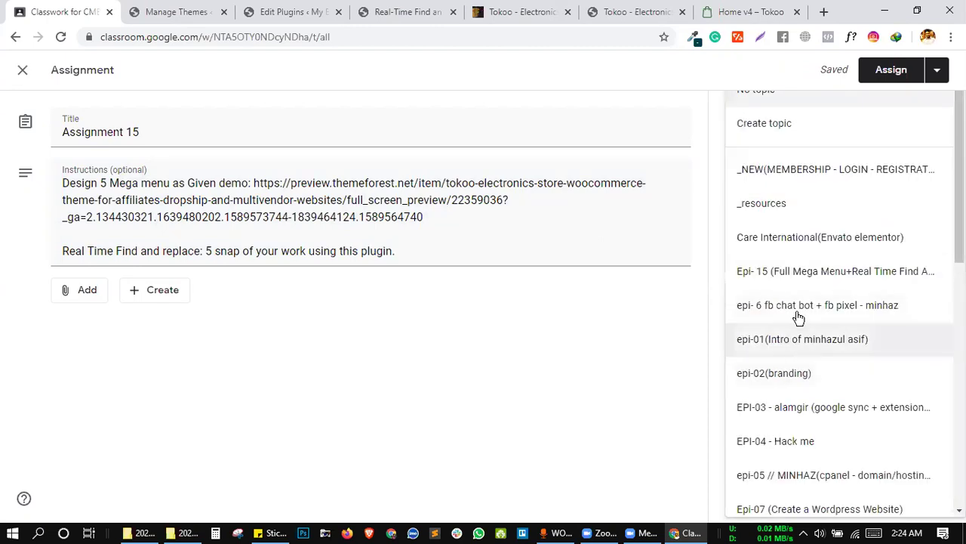
scroll(798, 320, down, 6)
scroll(774, 428, up, 9)
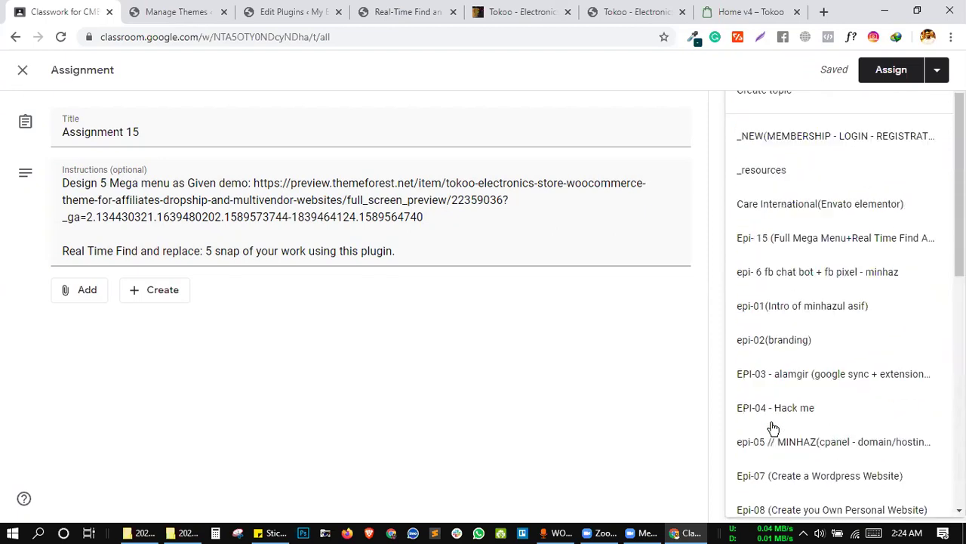
click(774, 273)
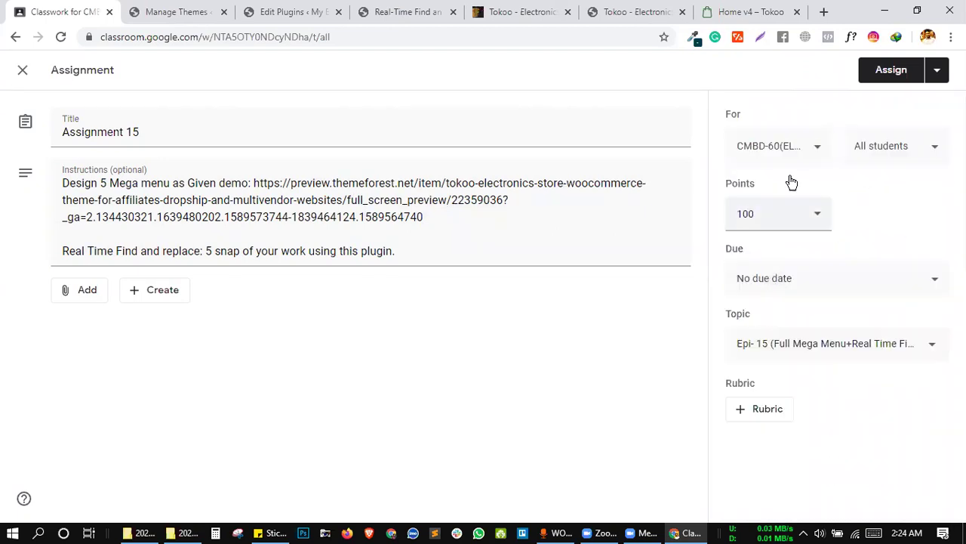
click(896, 71)
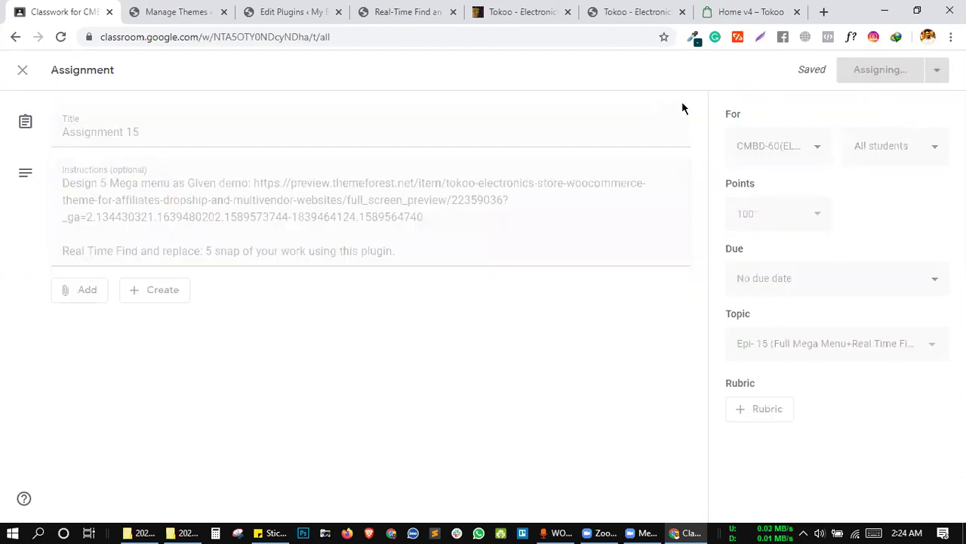